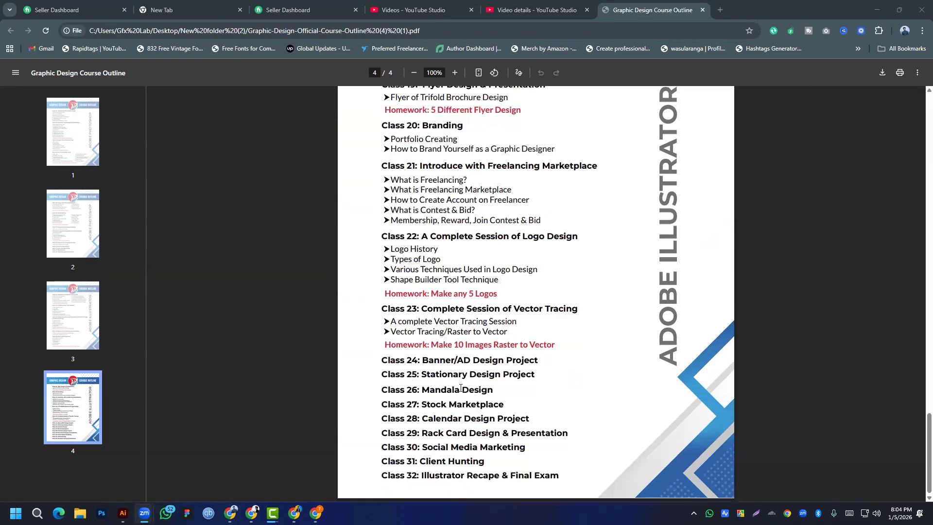
# Highlight the Banner/AD Design Project and Stock Marketplace class titles in the course outline.
pyautogui.moveTo(421, 360); pyautogui.dragTo(549, 359)
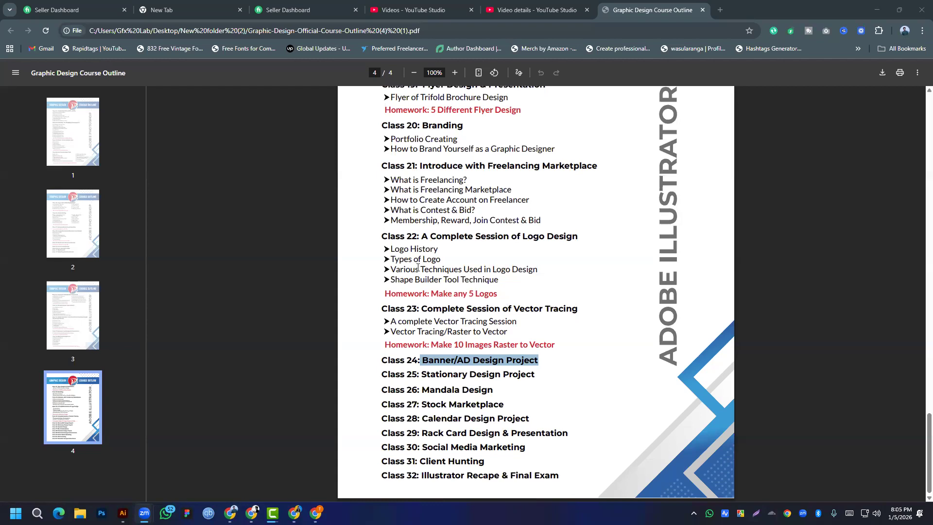
pyautogui.scroll(2, 416, 235)
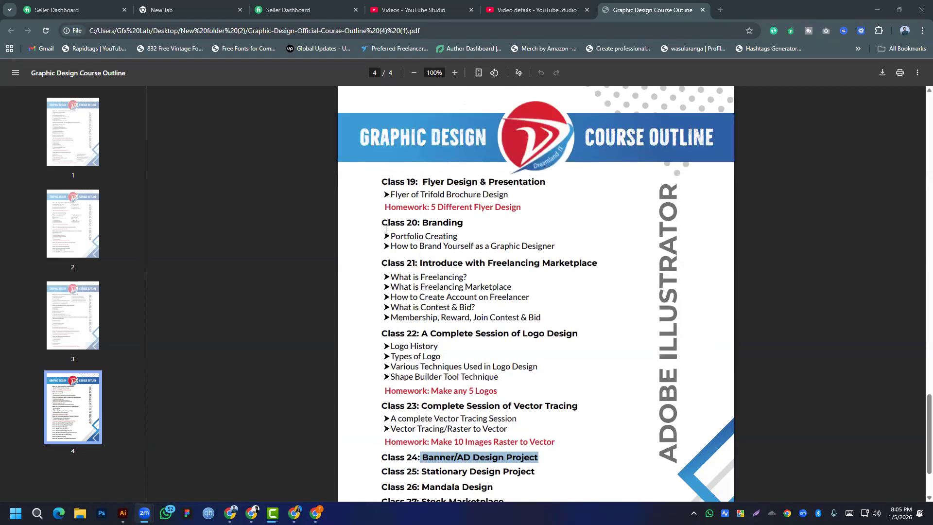
pyautogui.scroll(-2, 411, 249)
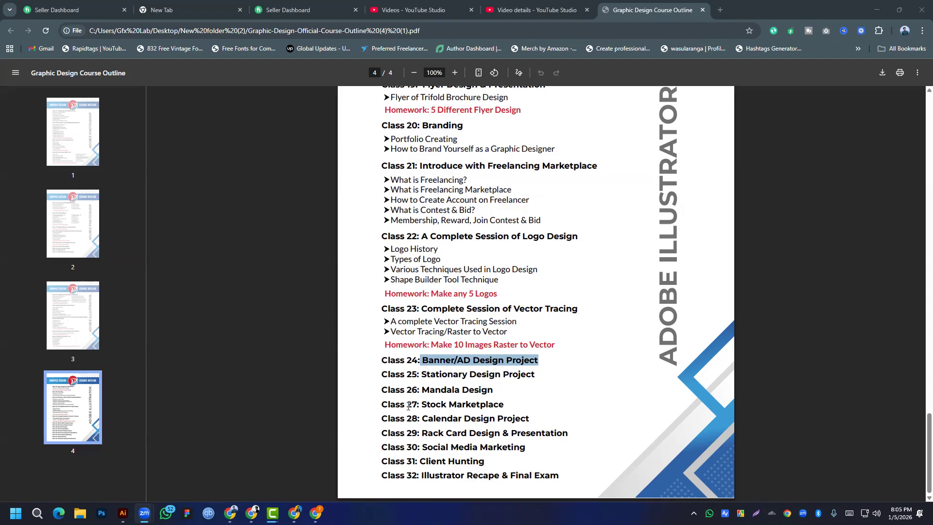
pyautogui.moveTo(422, 404); pyautogui.dragTo(517, 402)
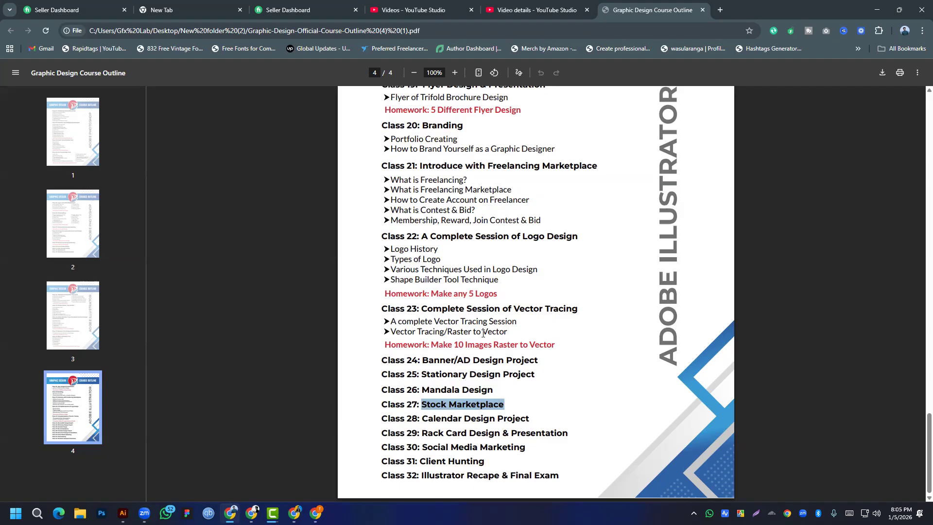
pyautogui.scroll(3, 484, 334)
pyautogui.scroll(1, 465, 337)
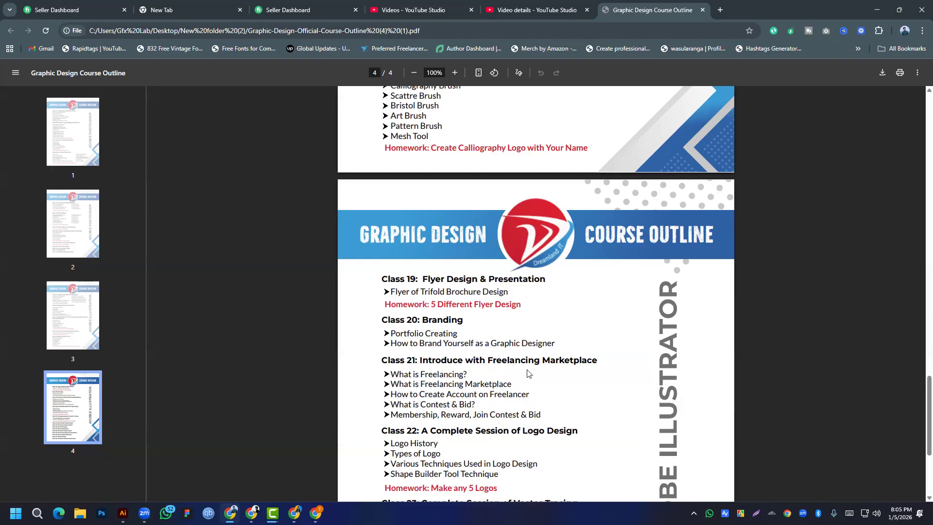
pyautogui.scroll(-2, 505, 352)
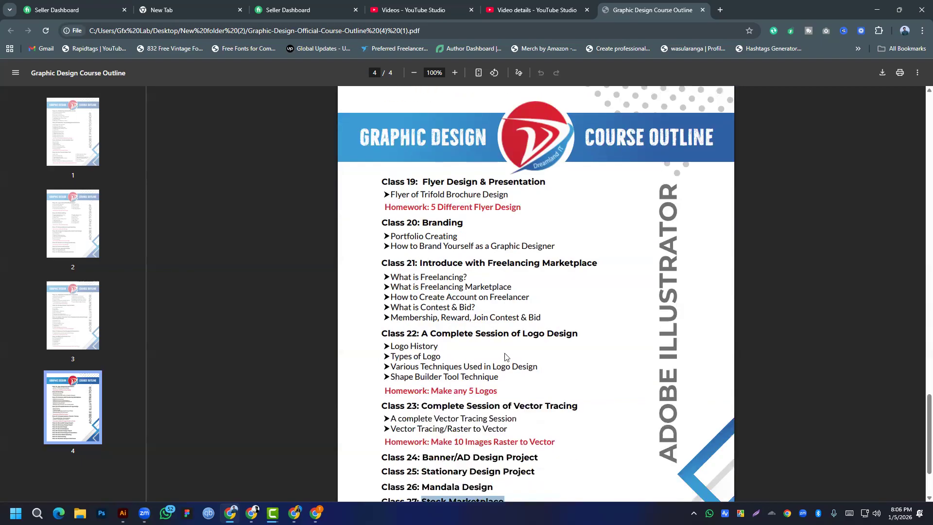
pyautogui.scroll(-2, 505, 354)
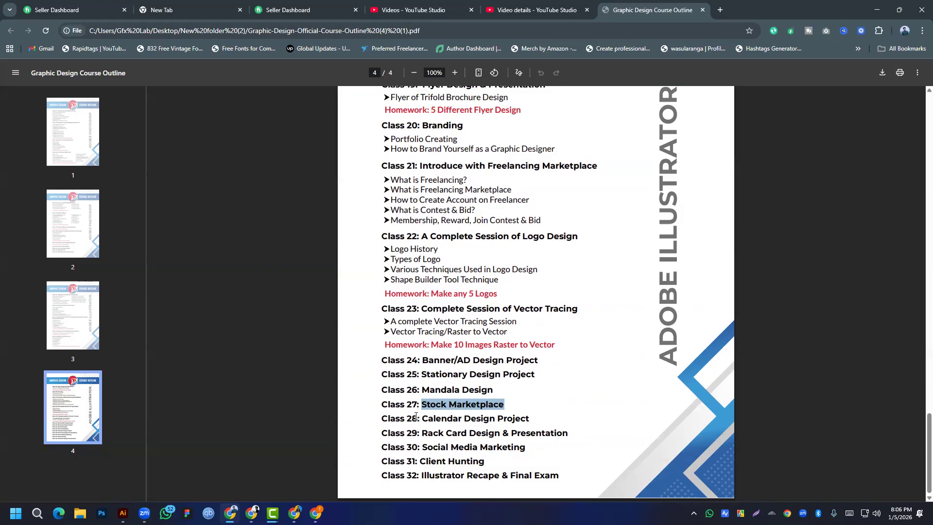
# Highlight the Calendar Design Project title and 'Branding' in Class 20, then clear the selection.
pyautogui.moveTo(423, 418); pyautogui.dragTo(535, 417)
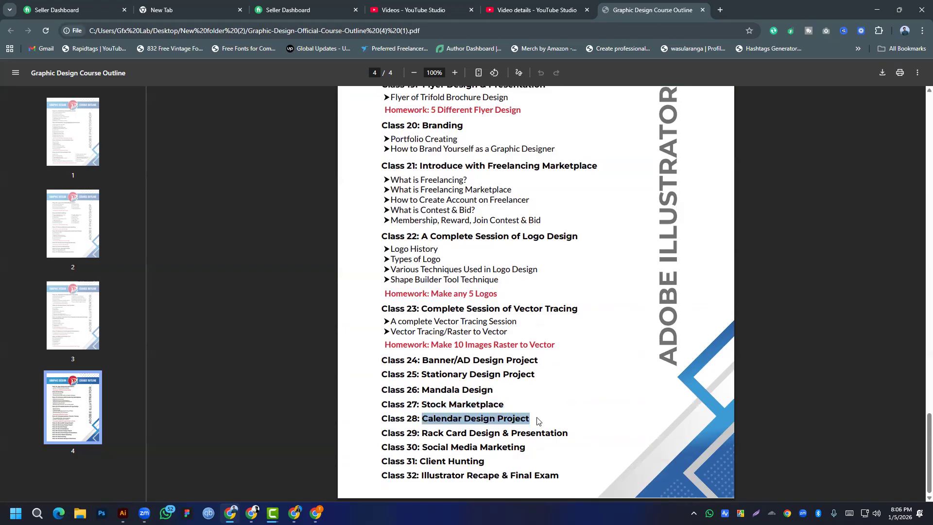
pyautogui.scroll(4, 497, 421)
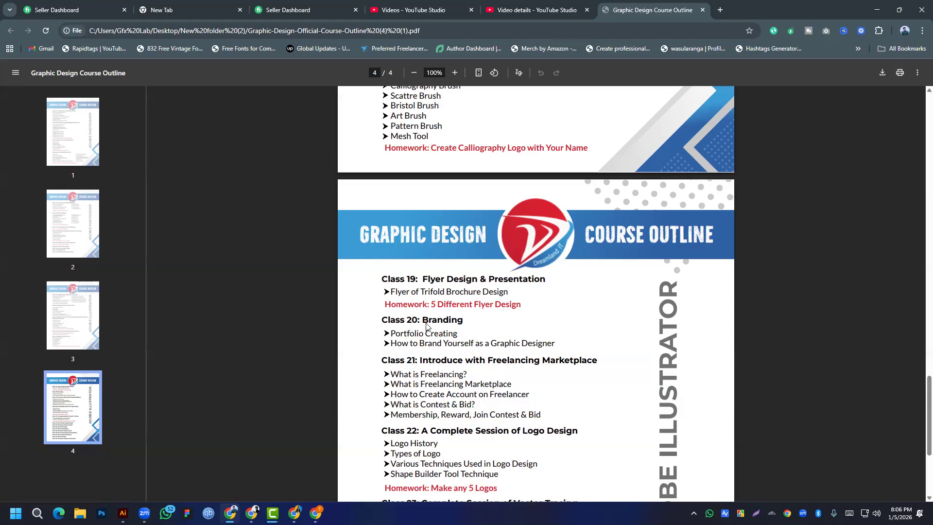
pyautogui.moveTo(422, 320); pyautogui.dragTo(468, 321)
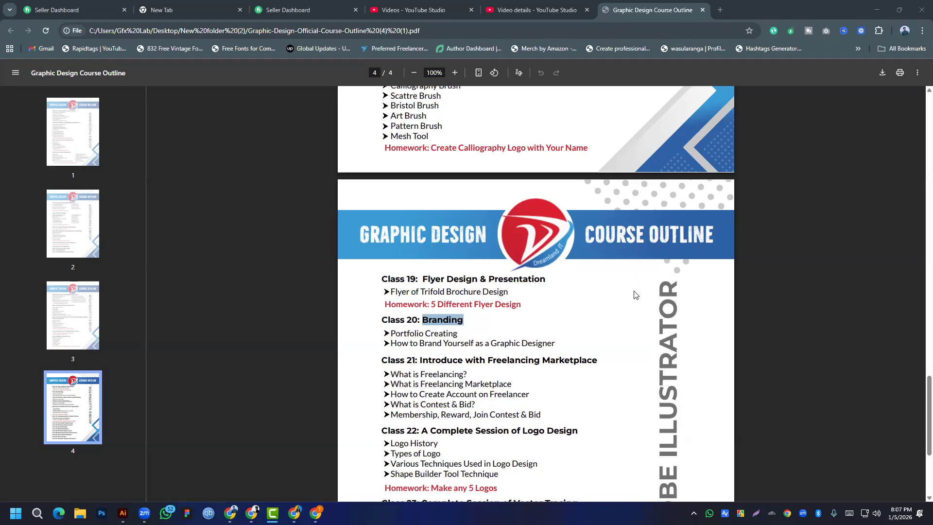
pyautogui.click(496, 350)
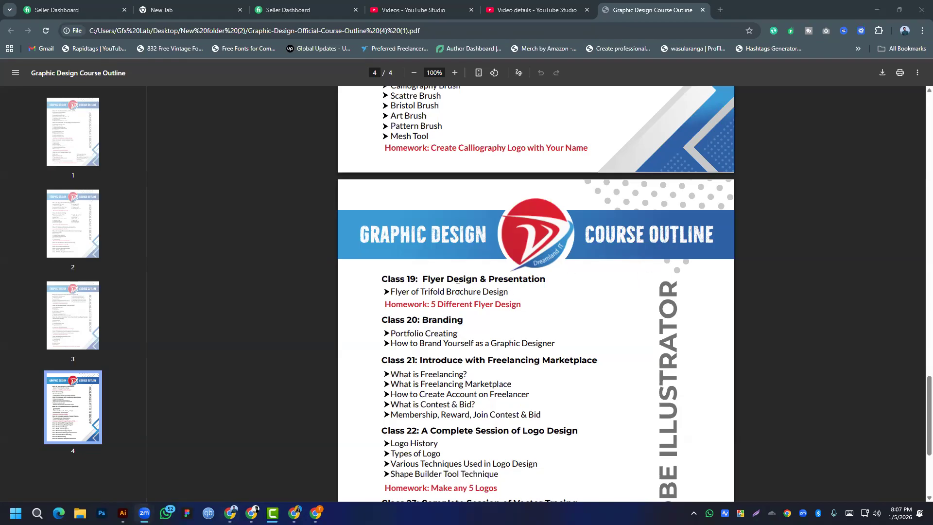
pyautogui.scroll(-1, 456, 283)
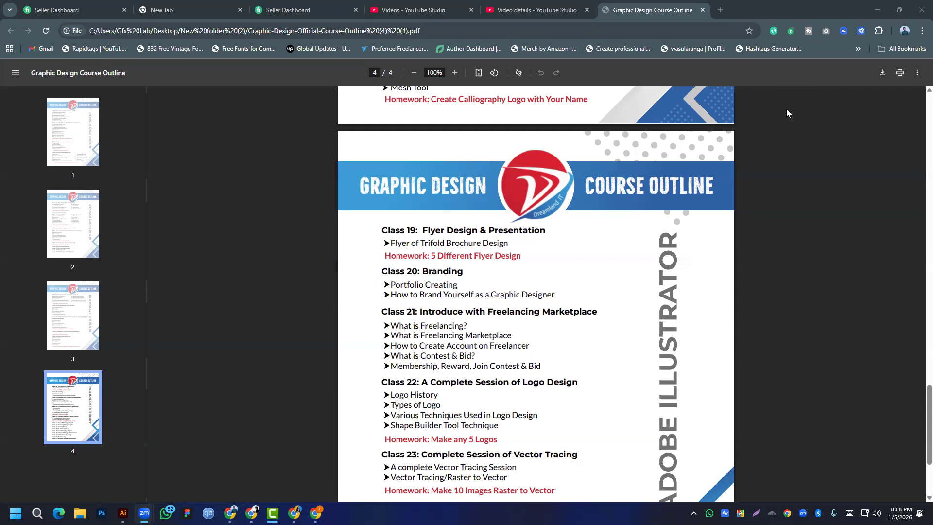
# Switch the Fiverr account from the seller dashboard to buying mode.
pyautogui.click(720, 10)
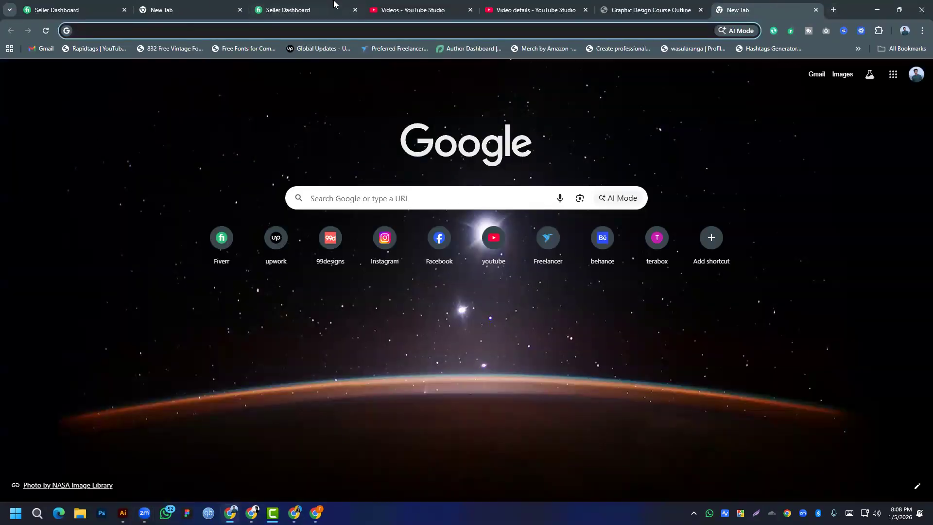
pyautogui.click(292, 10)
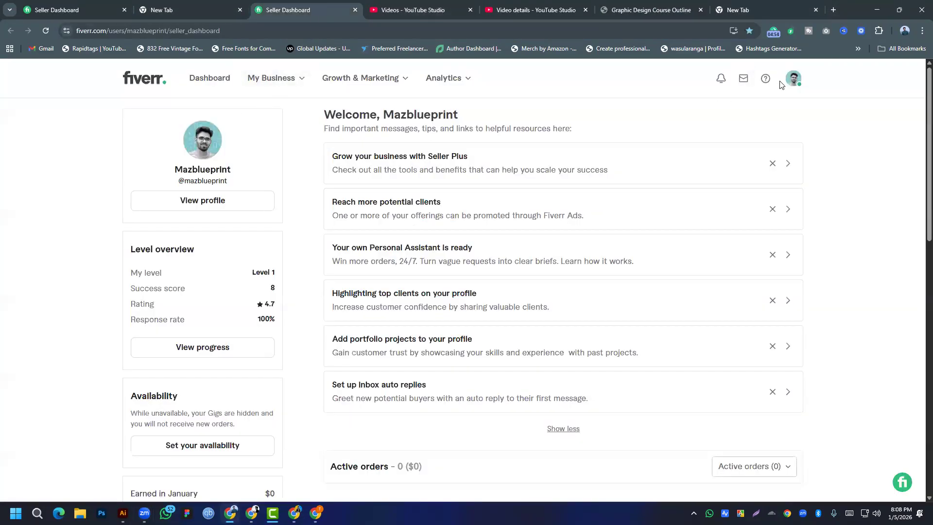
pyautogui.click(797, 82)
pyautogui.click(728, 141)
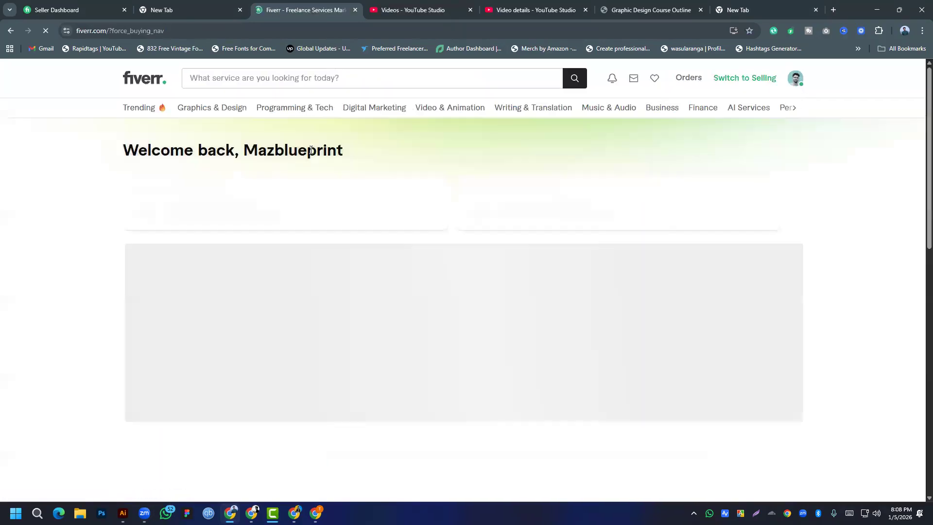
# Search Fiverr for 'mandala' and open the adult coloring book mandala gig in a new tab.
pyautogui.click(239, 78)
pyautogui.write('mandala')
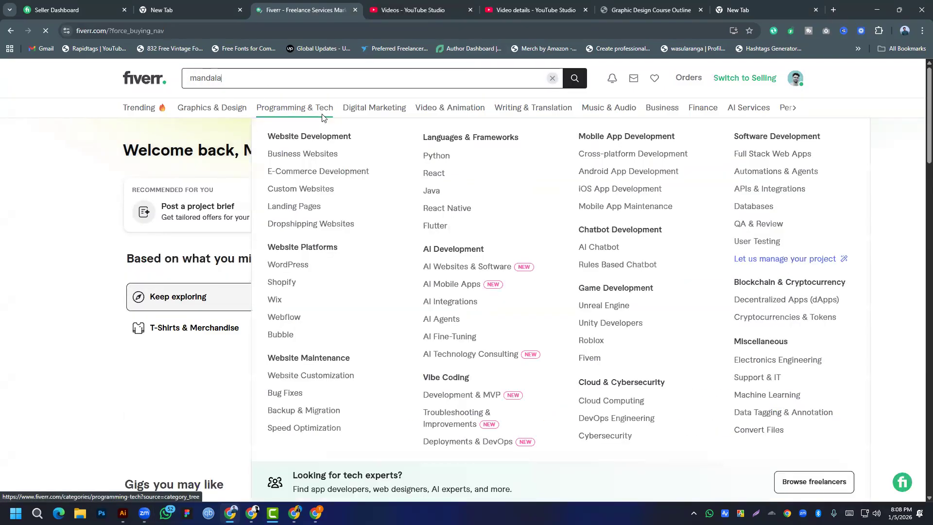
pyautogui.scroll(-2, 240, 349)
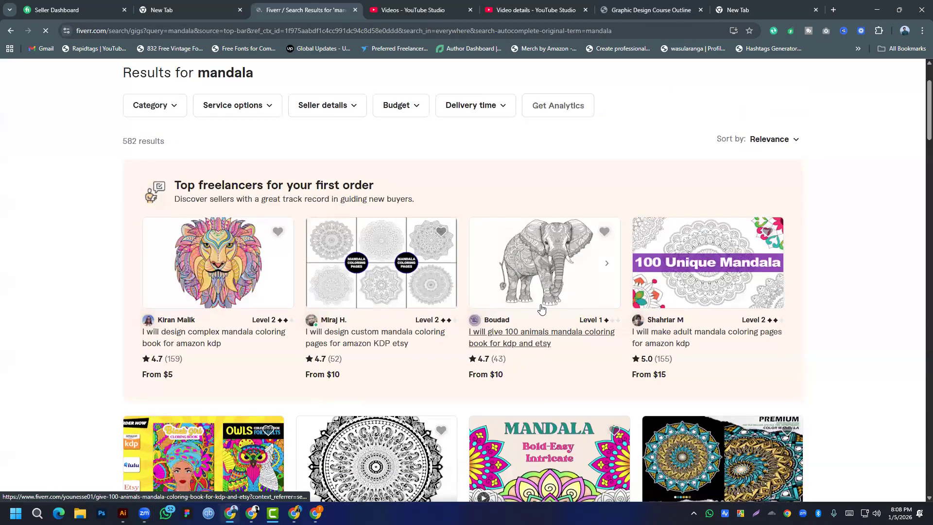
pyautogui.scroll(2, 249, 343)
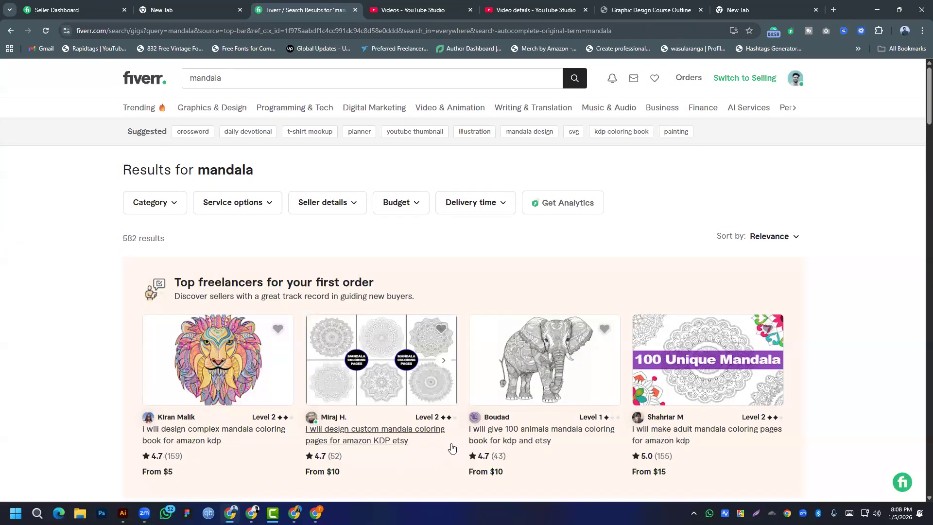
pyautogui.scroll(-6, 452, 447)
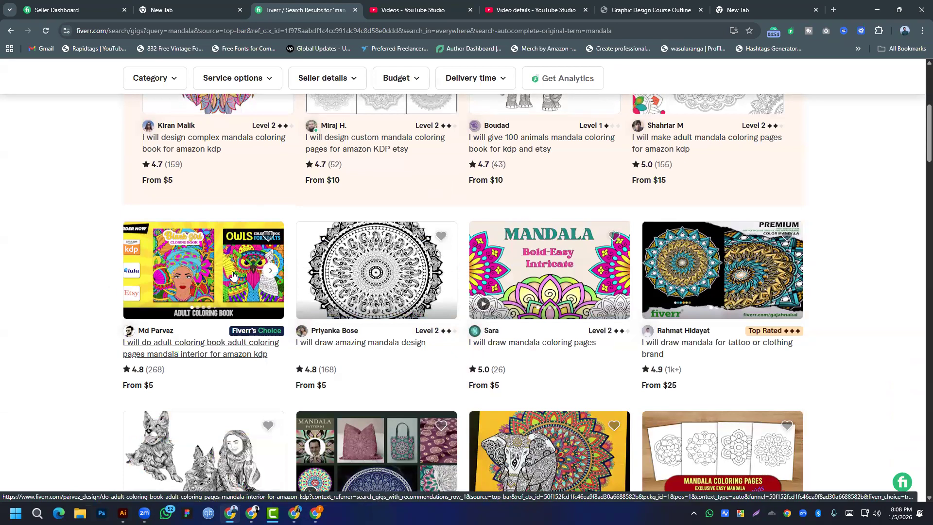
pyautogui.click(206, 284)
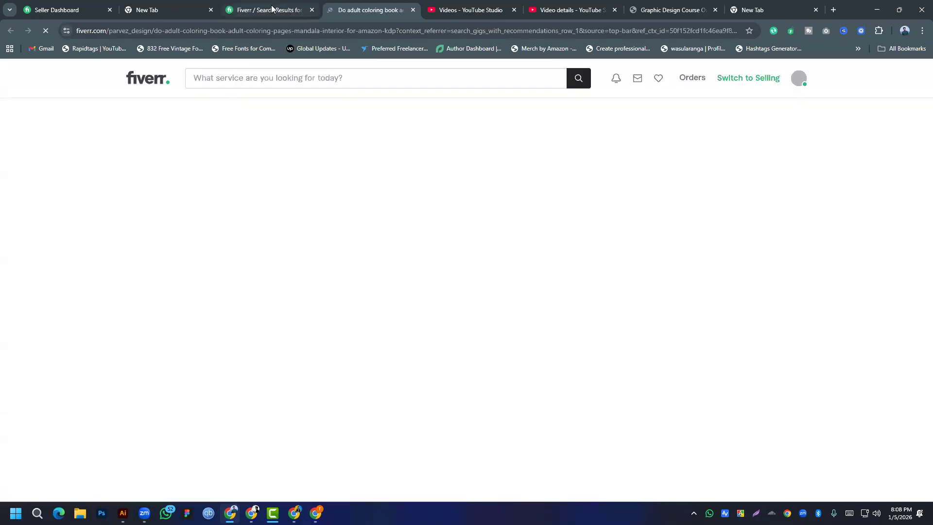
pyautogui.click(273, 10)
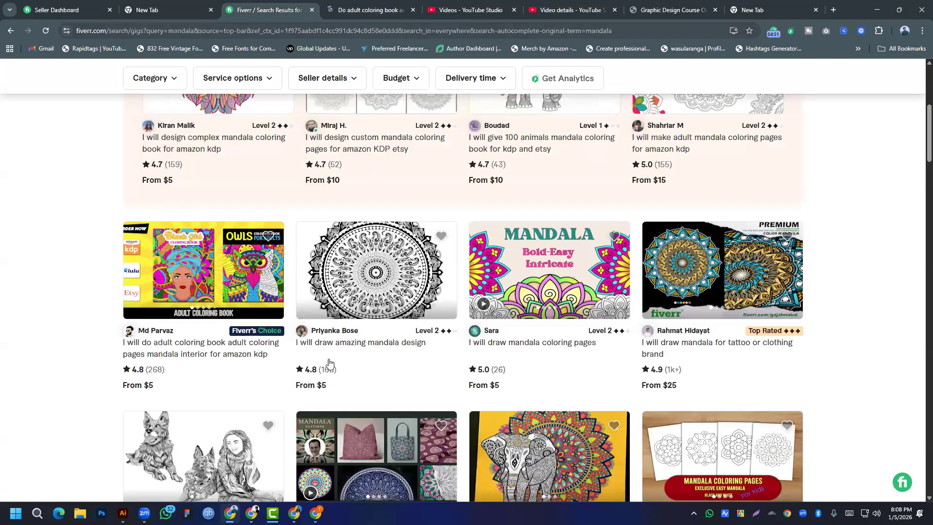
pyautogui.hotkey('ctrl', 'Tab')
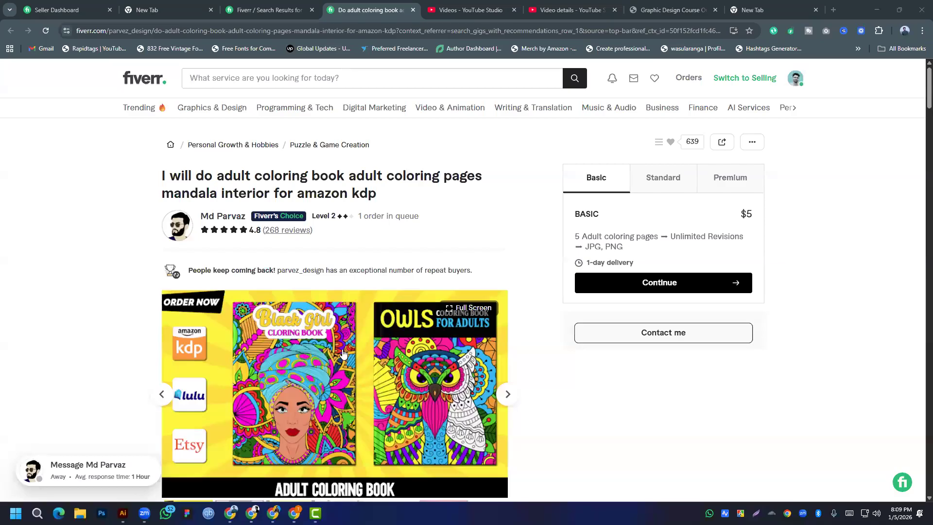
# Open the $5 mandala sticker designs gig, view its sample image full screen, then close the gig.
pyautogui.click(316, 5)
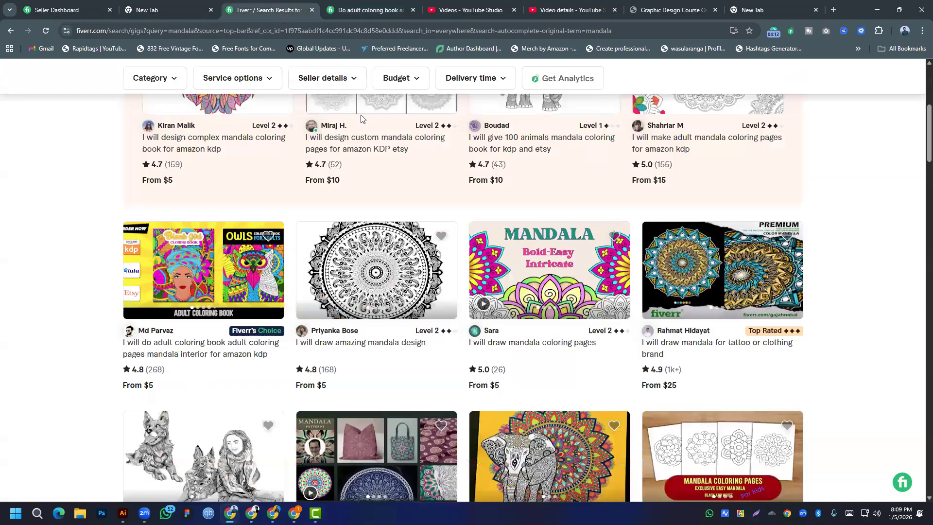
pyautogui.scroll(-4, 540, 280)
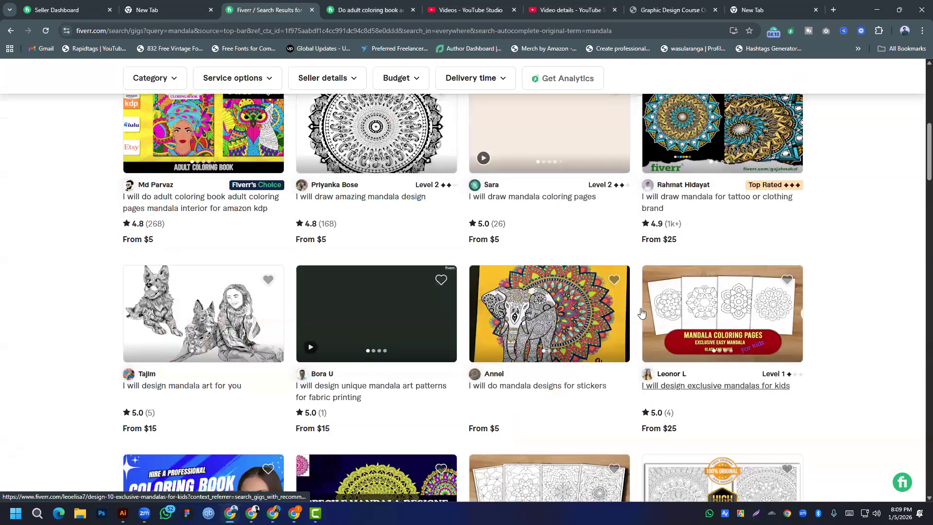
pyautogui.click(535, 320)
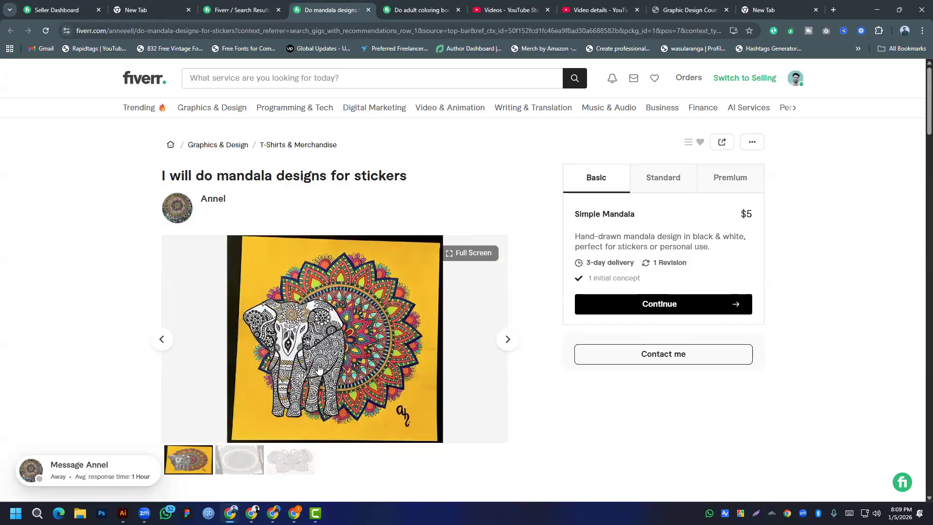
pyautogui.click(335, 362)
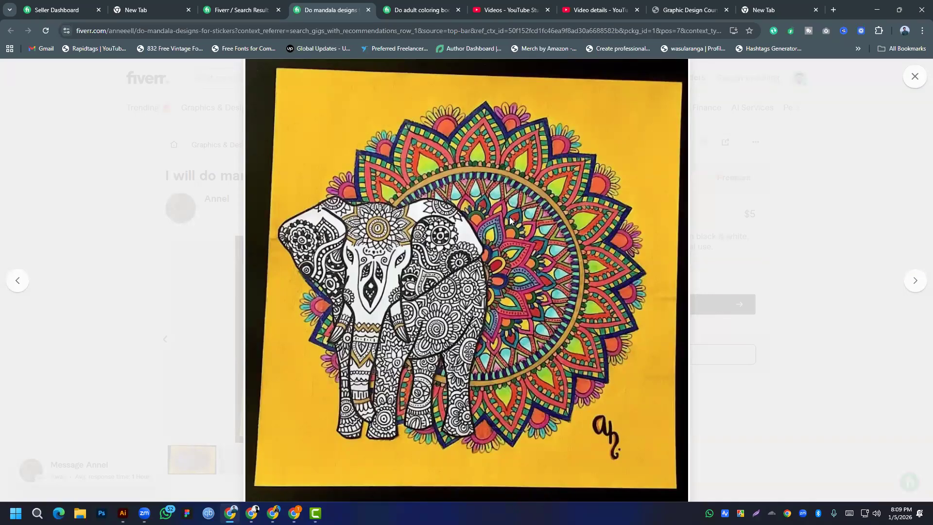
pyautogui.click(915, 78)
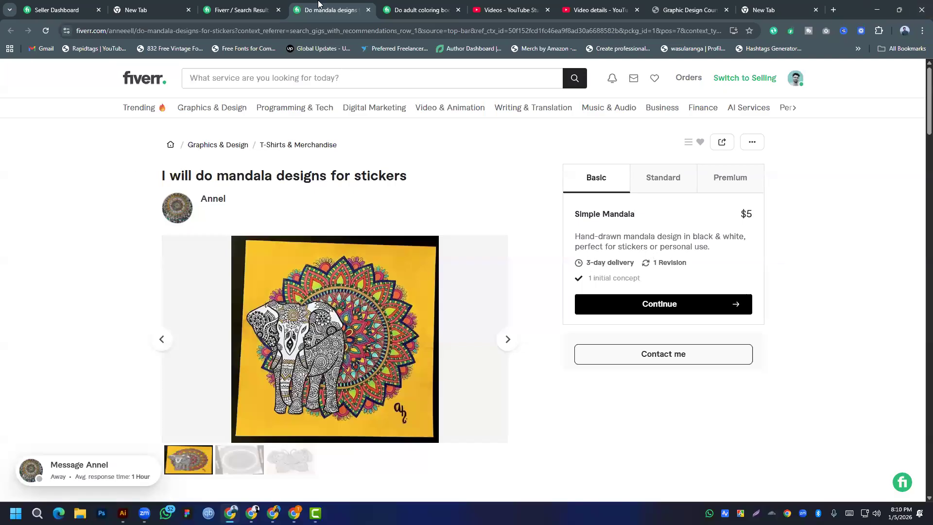
pyautogui.click(368, 10)
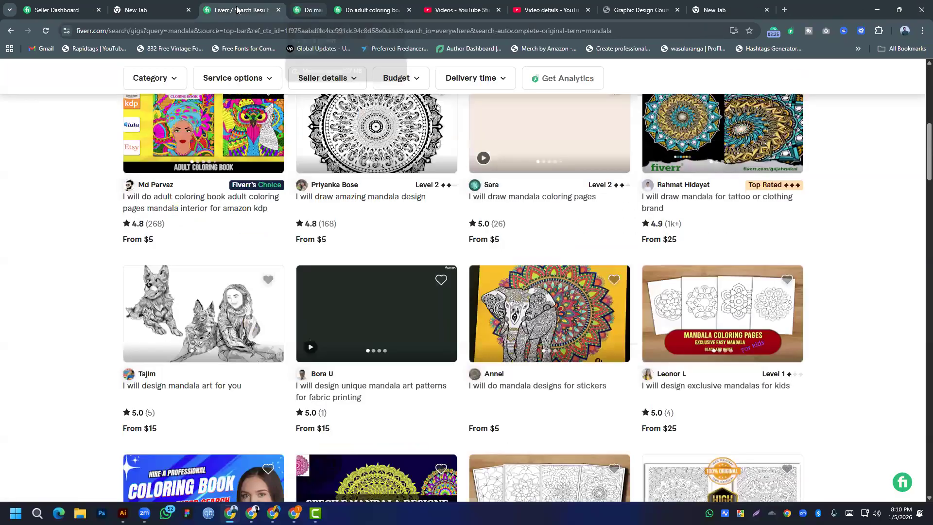
# Close the Fiverr search results, the coloring book gig, and both YouTube Studio tabs.
pyautogui.click(278, 10)
pyautogui.hotkey('ctrl', 'w')
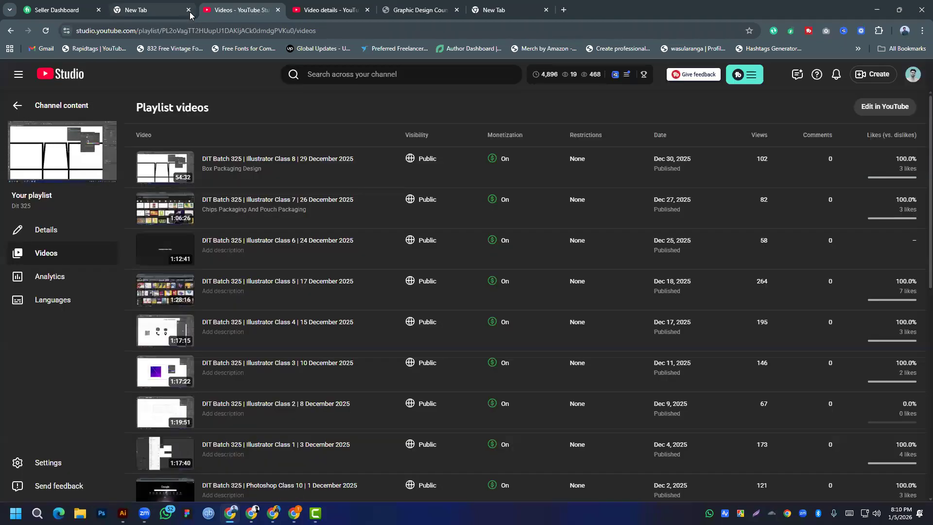
pyautogui.click(278, 10)
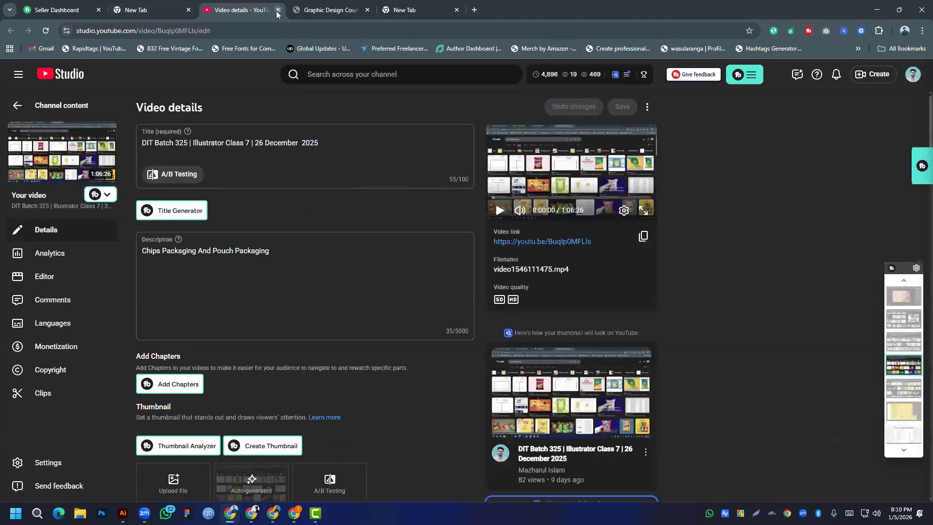
pyautogui.click(278, 10)
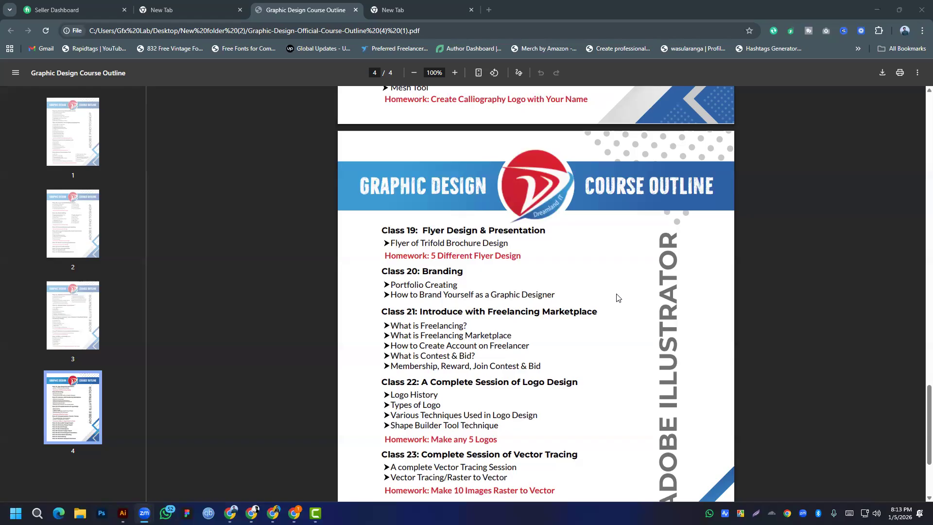
# Load behance in a new tab to show the Recommended For You Explore feed.
pyautogui.click(489, 11)
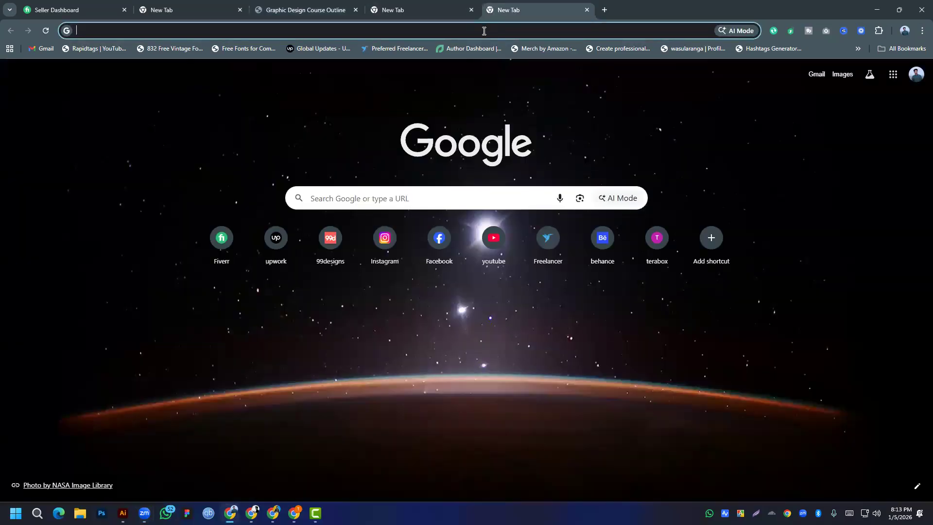
pyautogui.click(484, 31)
pyautogui.write('behance.net')
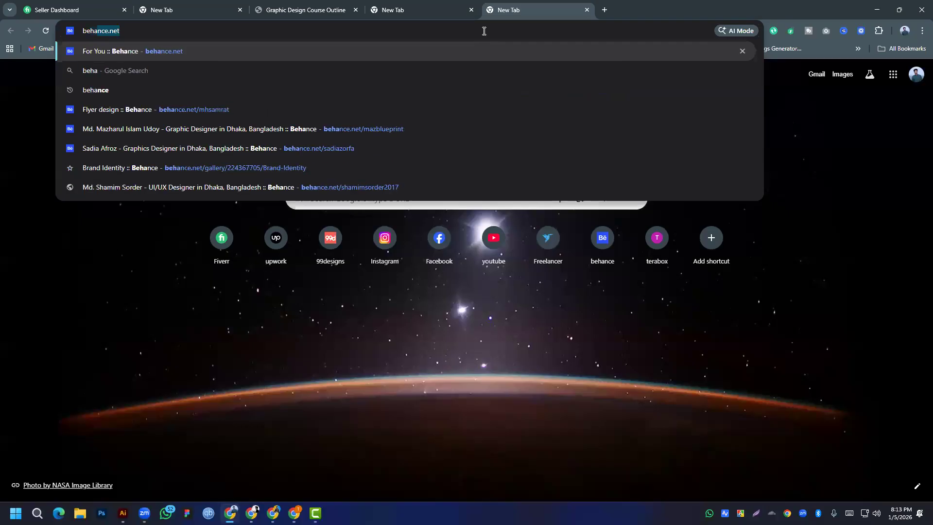
pyautogui.press('Return')
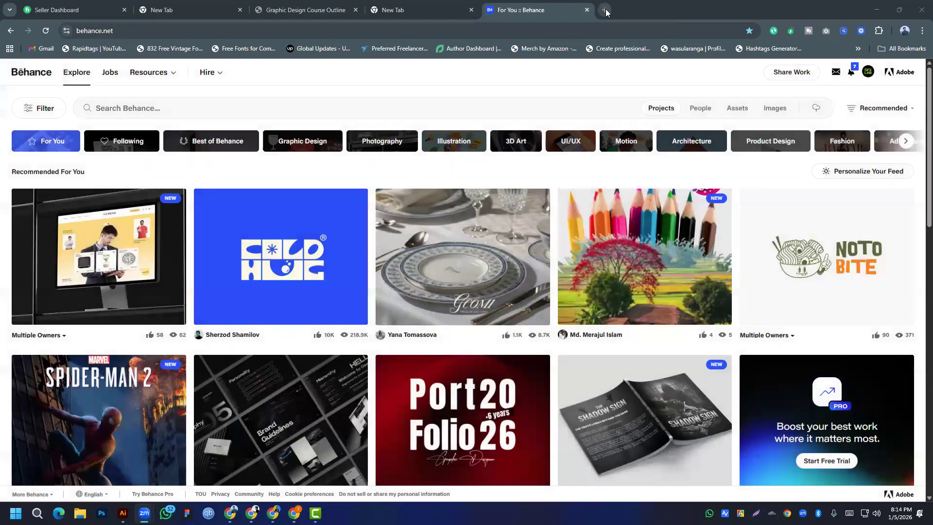
# Search Google for 'lightroom', then refine the search to 'lightroom portfolio'.
pyautogui.click(605, 9)
pyautogui.write('light')
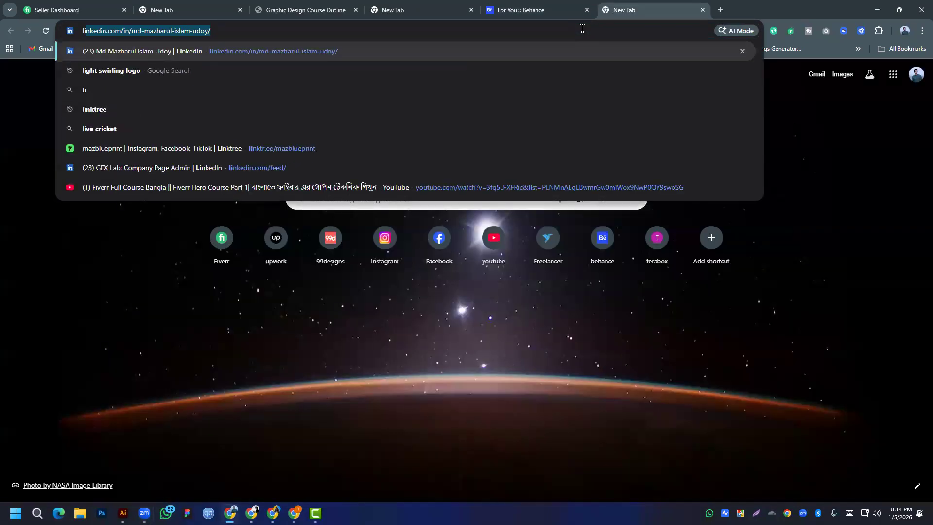
pyautogui.write('room')
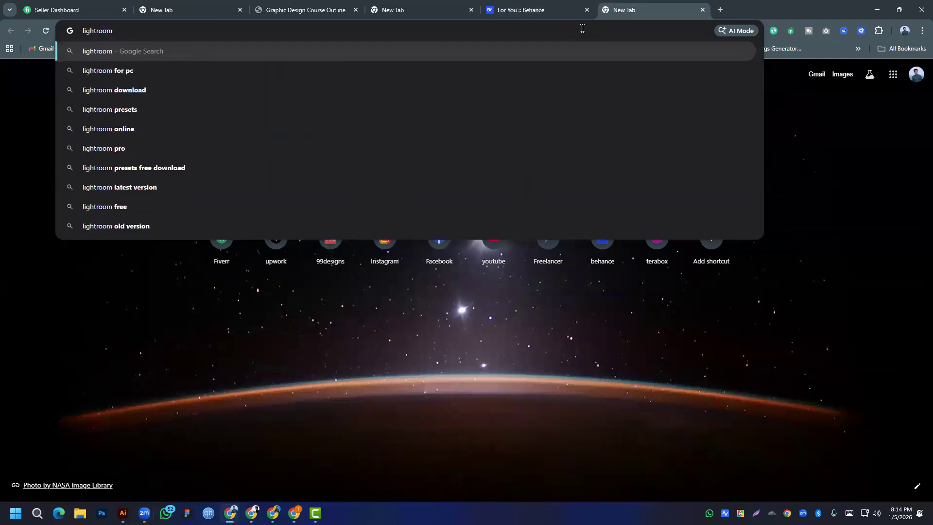
pyautogui.press('Return')
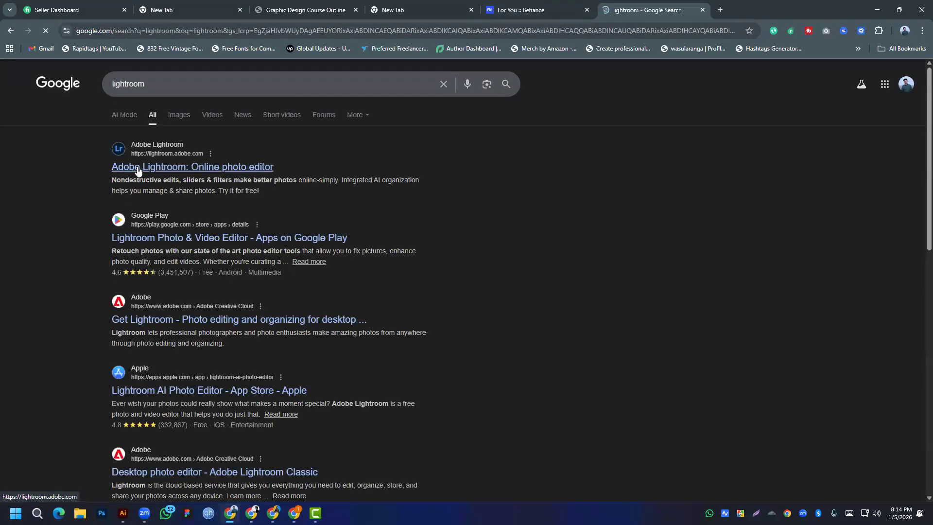
pyautogui.click(164, 169)
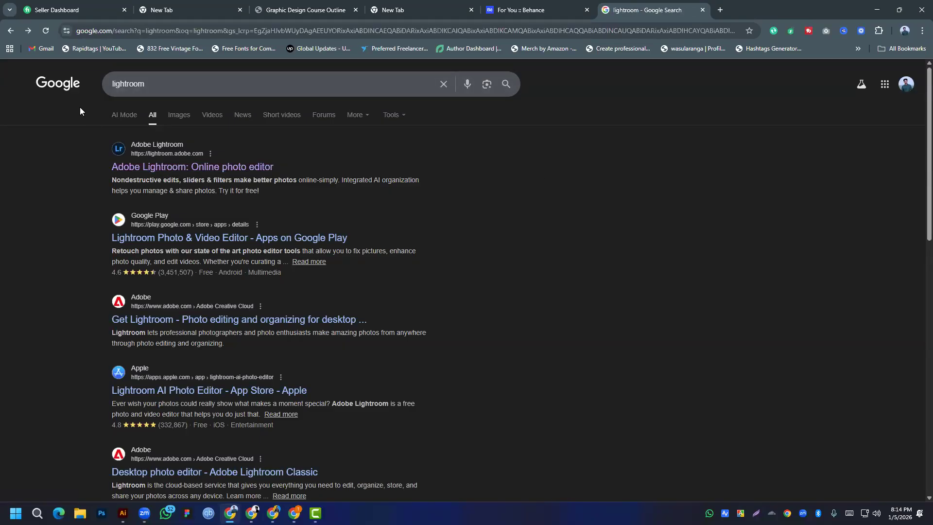
pyautogui.click(186, 88)
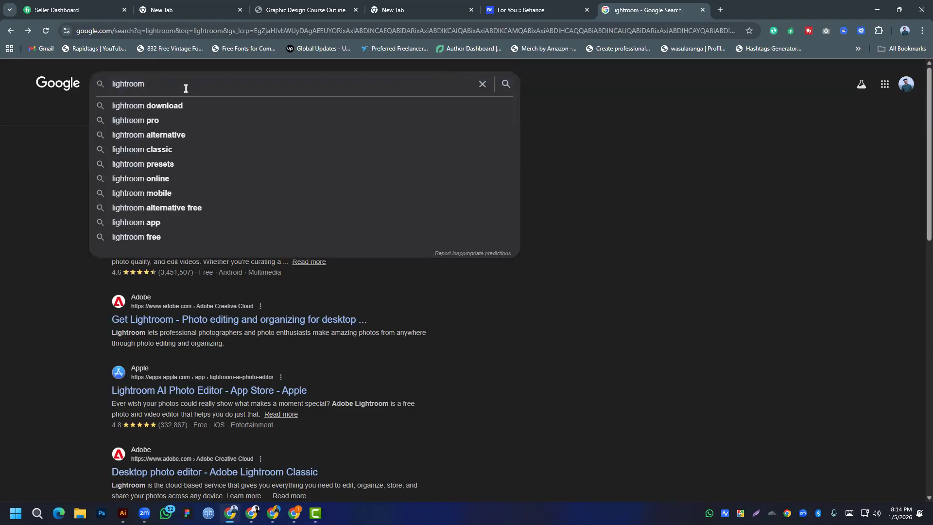
pyautogui.write('p')
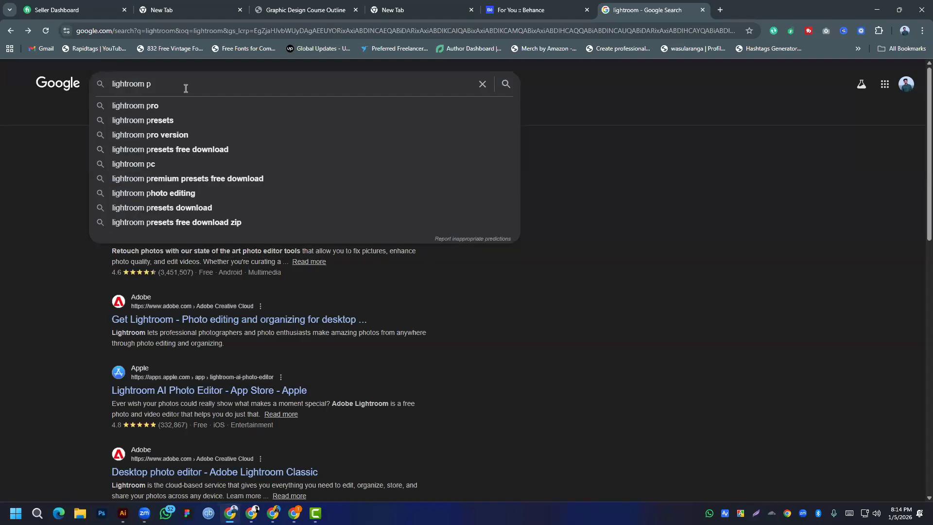
pyautogui.write('ortfolio')
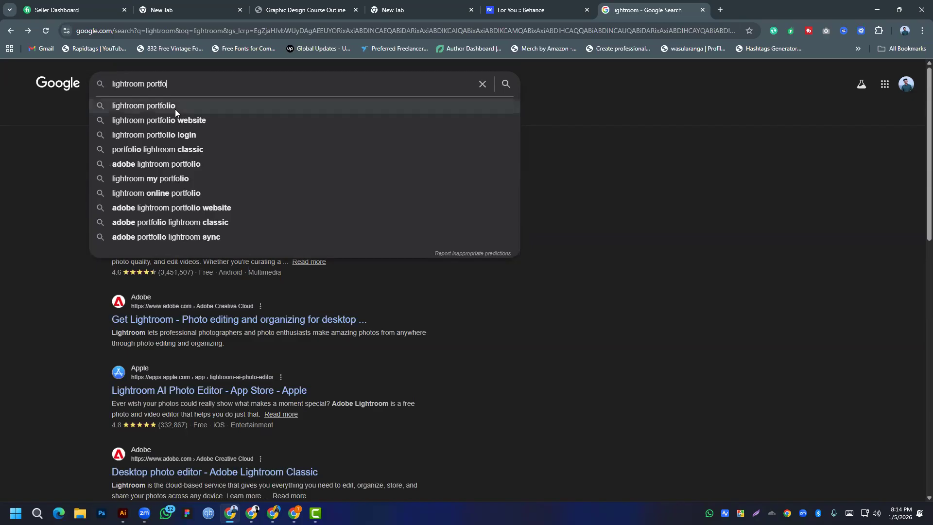
pyautogui.click(175, 109)
# Open Adobe Portfolio and continue with the signed-in account to its theme picker.
pyautogui.click(185, 166)
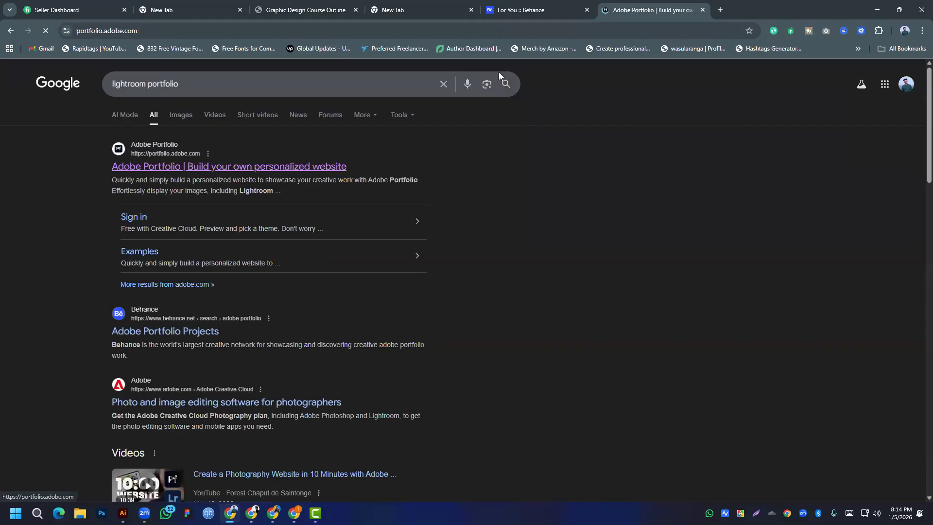
pyautogui.click(523, 6)
pyautogui.click(615, 7)
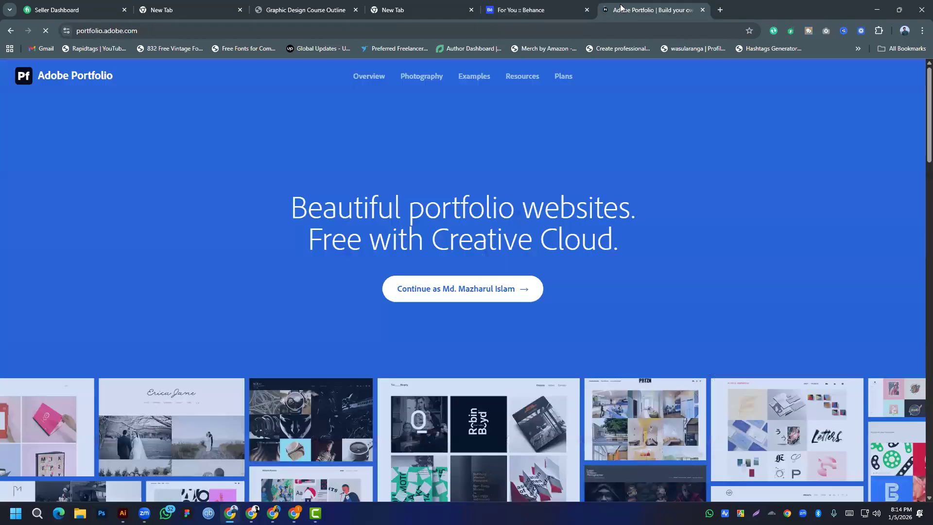
pyautogui.click(474, 299)
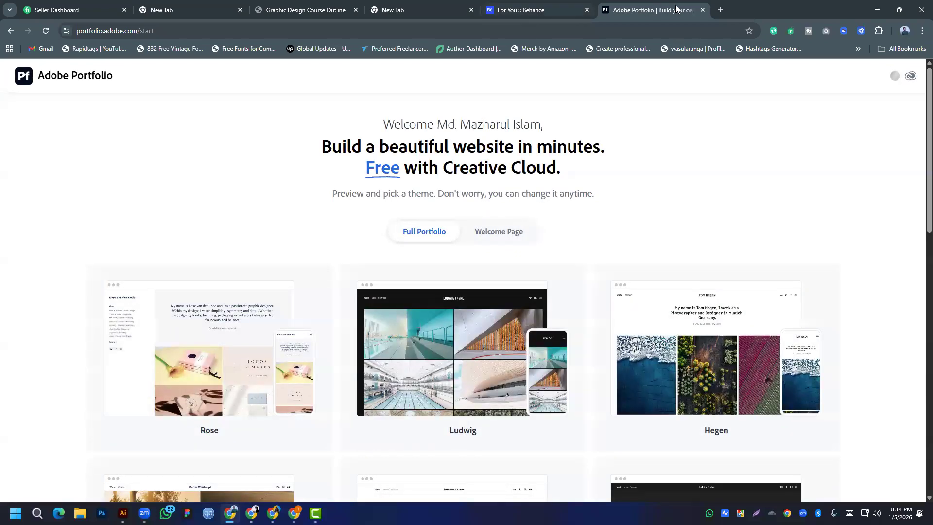
pyautogui.click(721, 10)
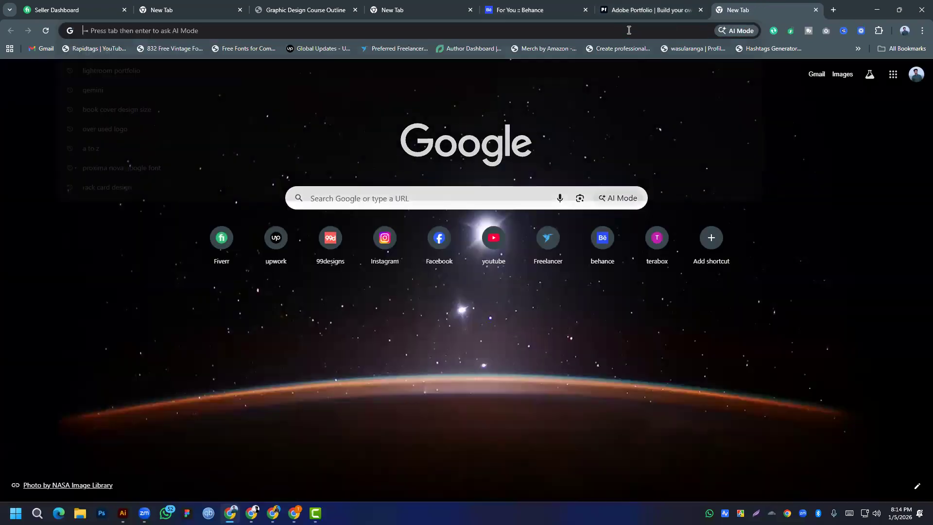
# Search Google for the designer's name and scroll through the first results page.
pyautogui.click(629, 30)
pyautogui.write('md')
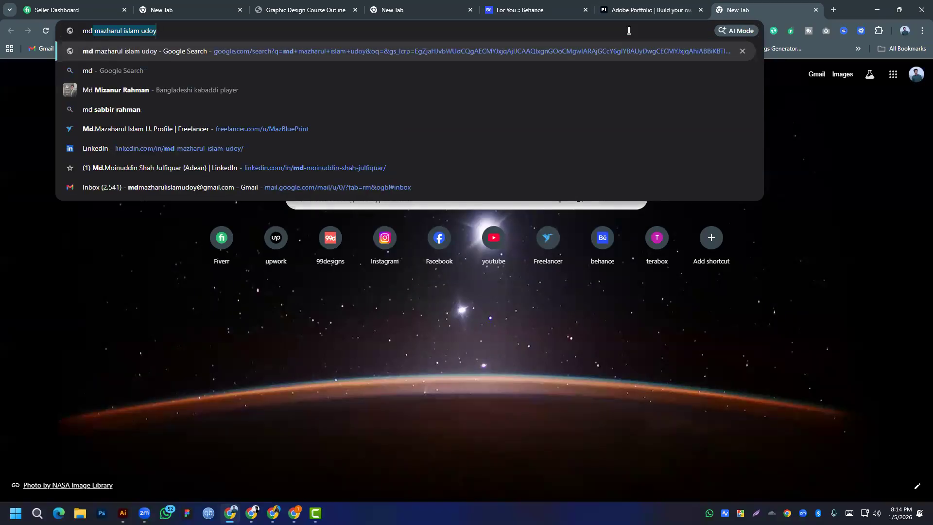
pyautogui.press('Return')
pyautogui.scroll(-1, 145, 190)
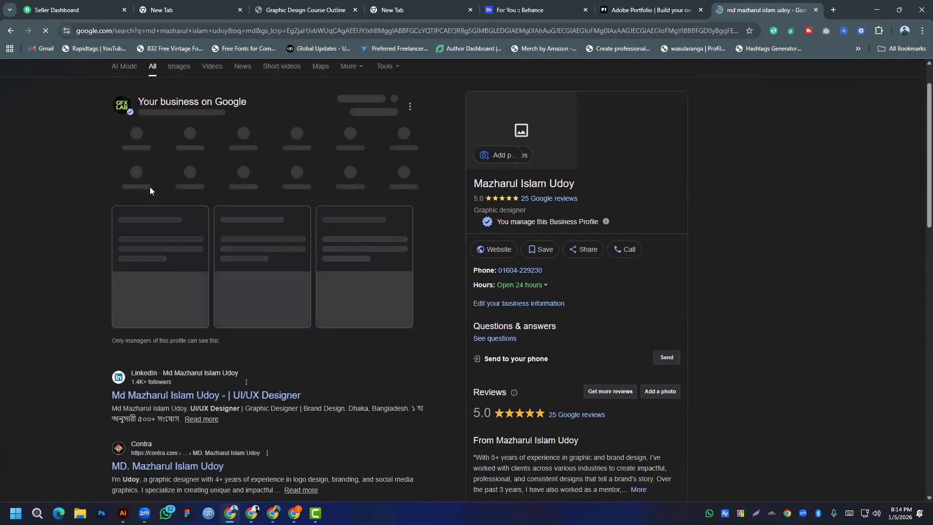
pyautogui.scroll(-4, 150, 186)
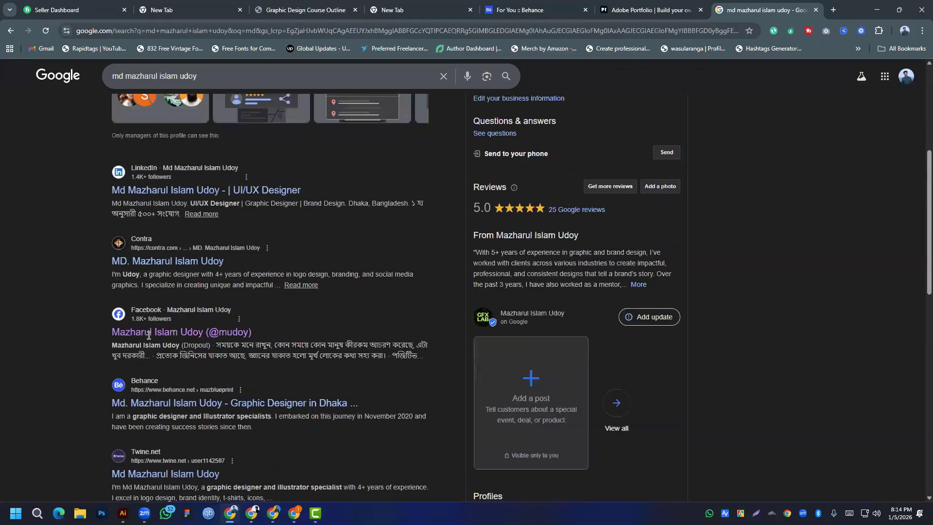
pyautogui.scroll(-6, 148, 335)
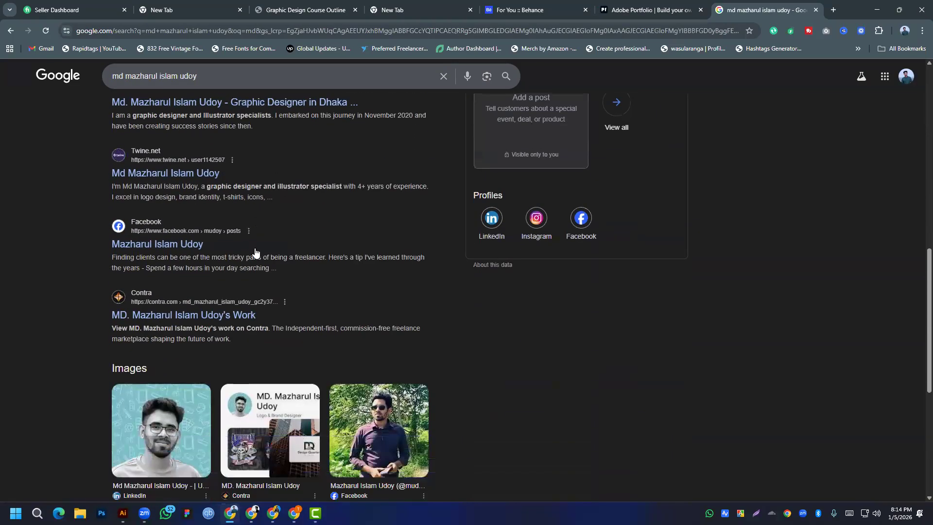
pyautogui.scroll(-6, 254, 249)
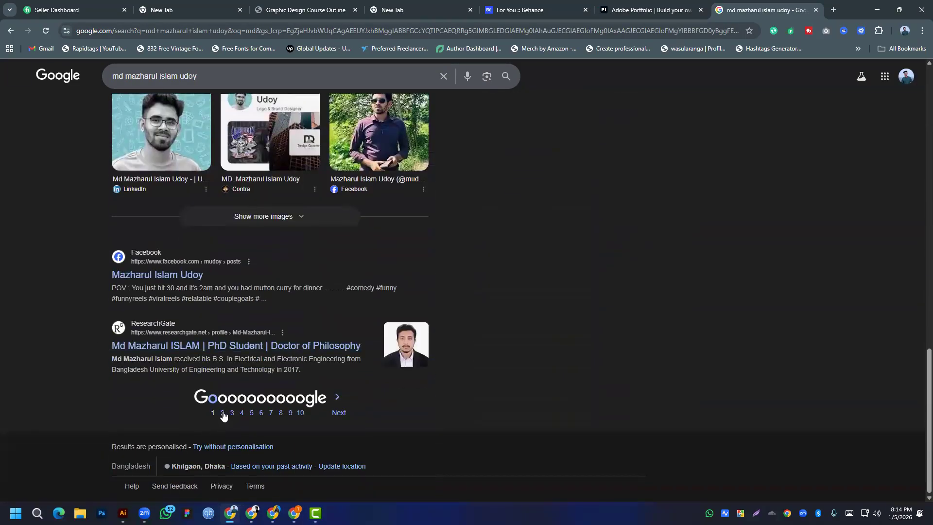
# Browse the second page of results, then go back to the first page.
pyautogui.click(222, 413)
pyautogui.scroll(-3, 183, 204)
pyautogui.scroll(-6, 183, 208)
pyautogui.scroll(3, 183, 209)
pyautogui.scroll(-1, 183, 209)
pyautogui.hotkey('alt', 'Left')
pyautogui.scroll(8, 183, 212)
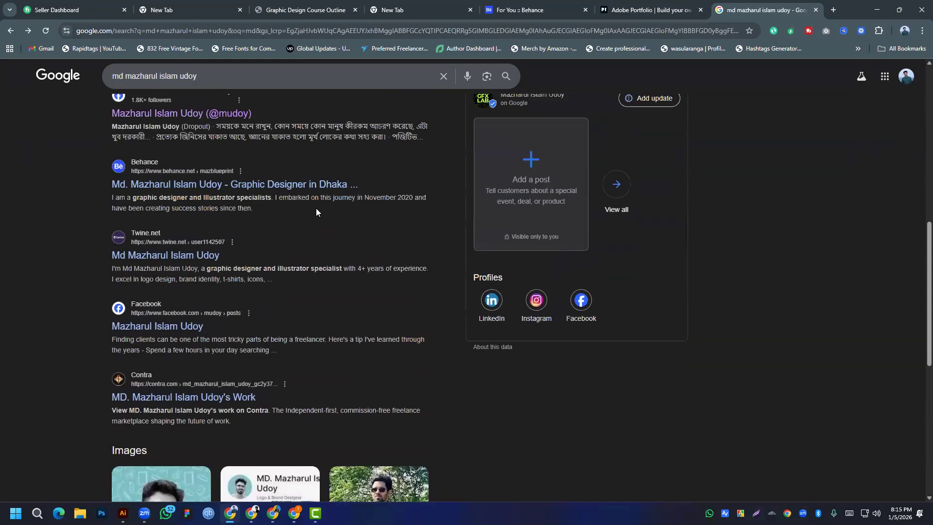
pyautogui.scroll(5, 316, 212)
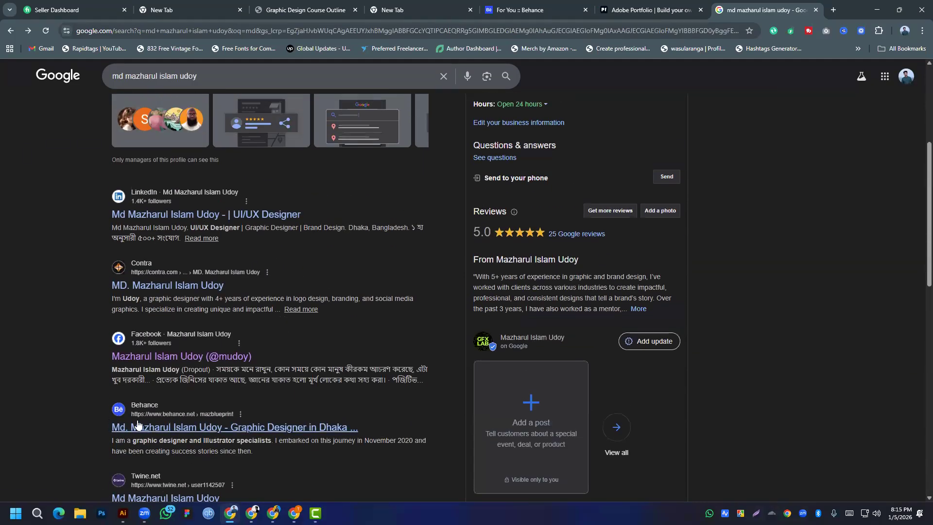
# Switch to the Behance feed and check the new follower and appreciation notifications.
pyautogui.click(525, 10)
pyautogui.click(849, 74)
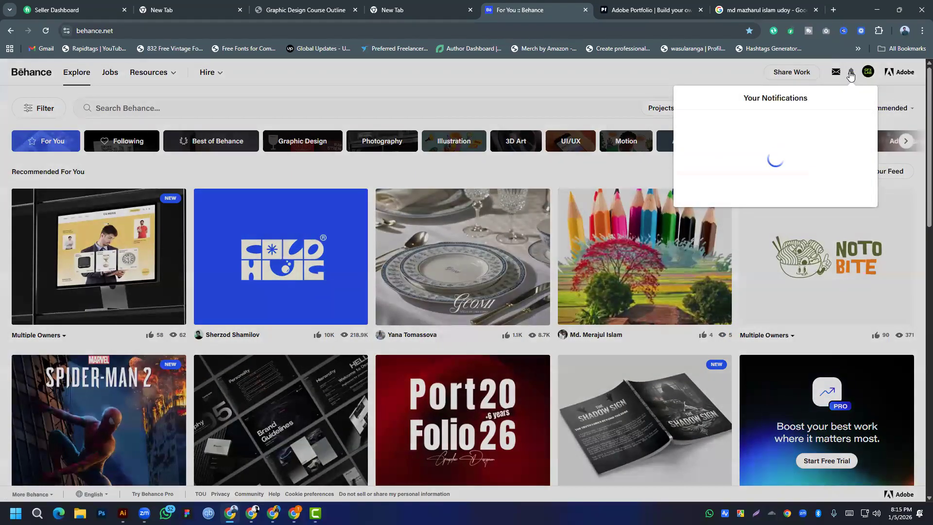
pyautogui.click(849, 75)
pyautogui.click(851, 73)
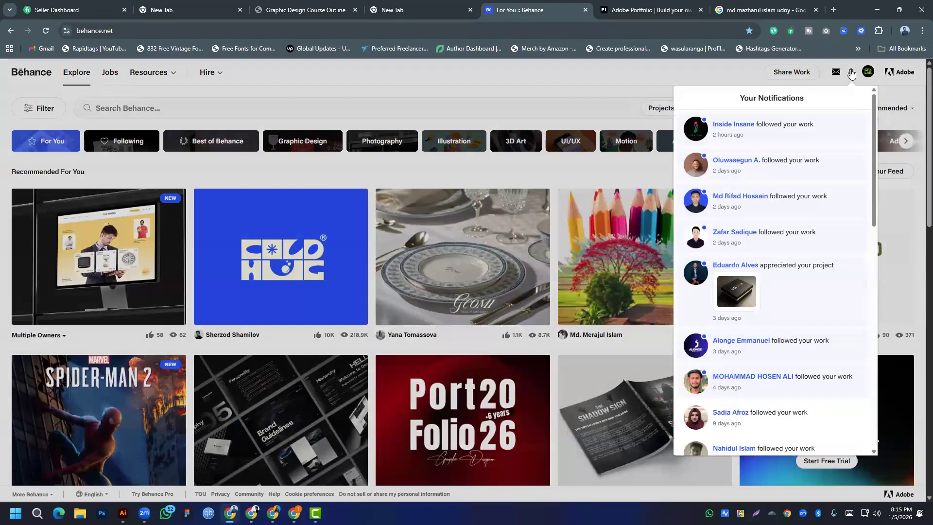
pyautogui.click(851, 73)
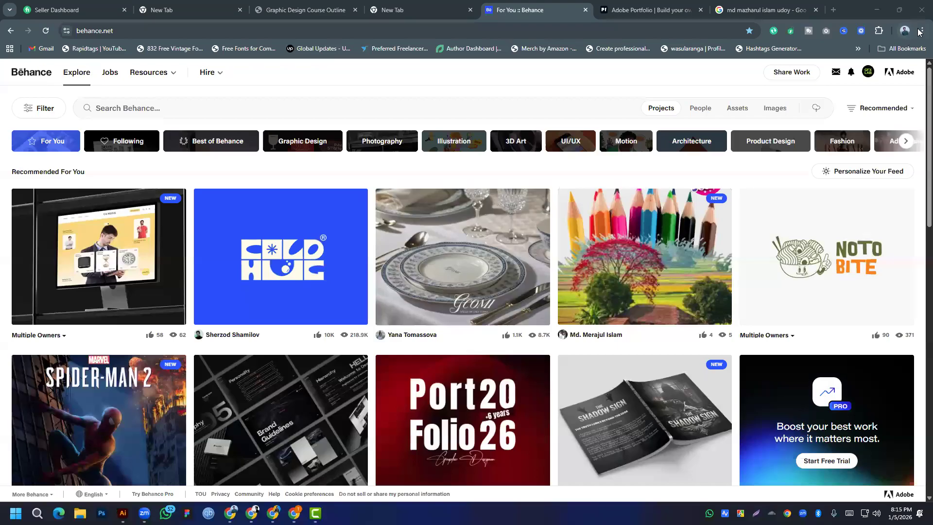
# In a new private window, search Google for 'gmail' and open the account sign-in page.
pyautogui.click(921, 32)
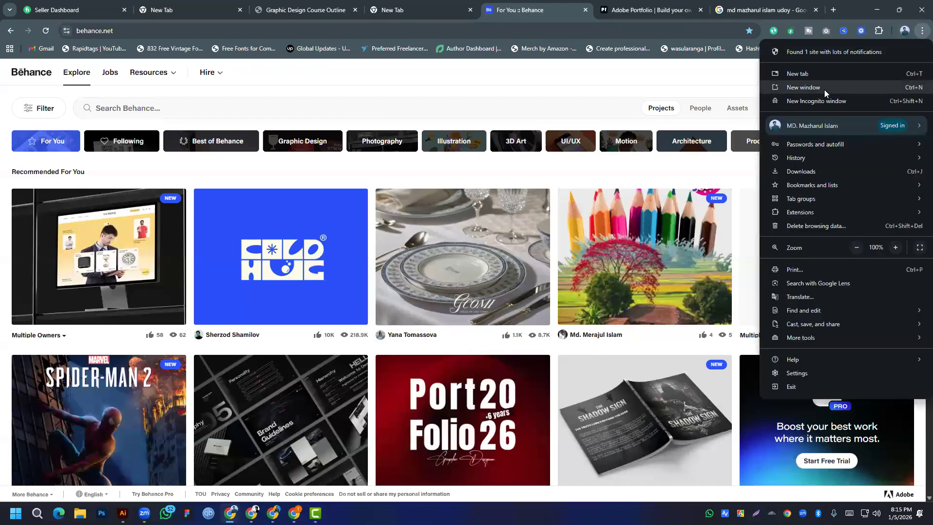
pyautogui.click(816, 100)
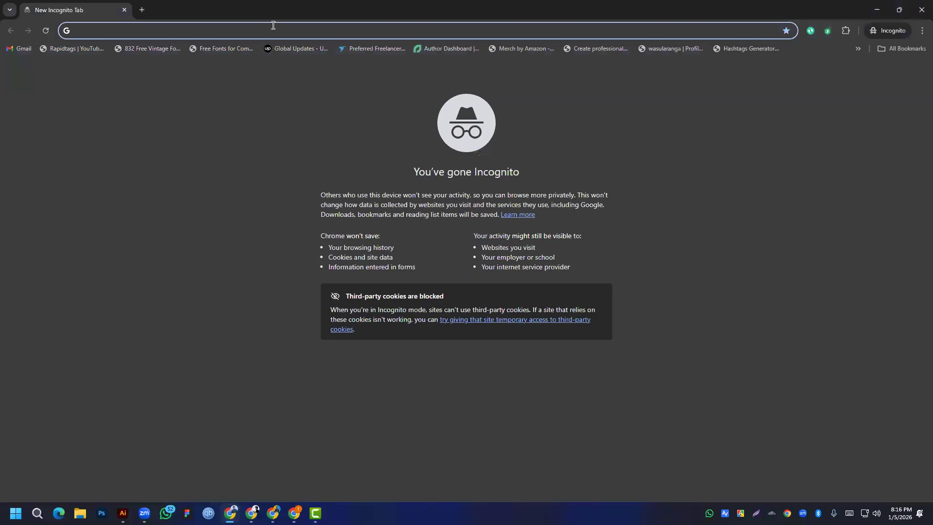
pyautogui.write('g')
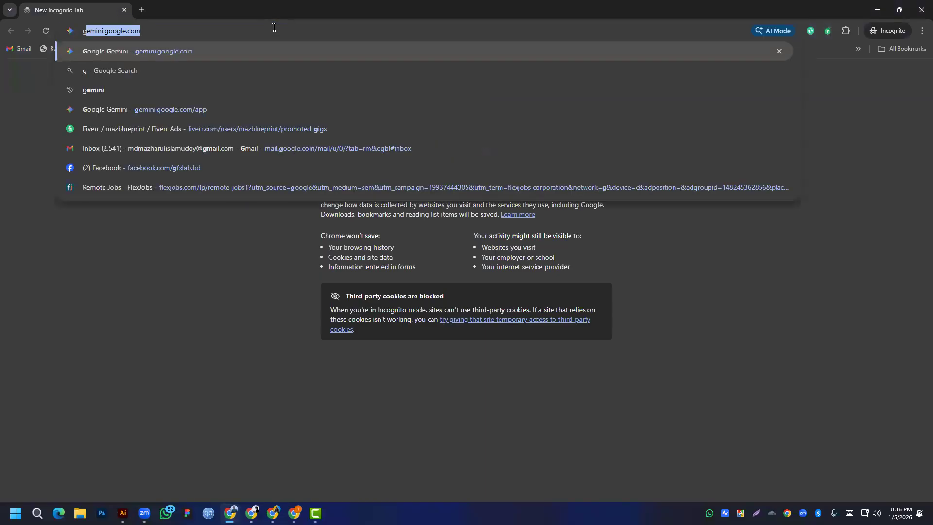
pyautogui.write('ms')
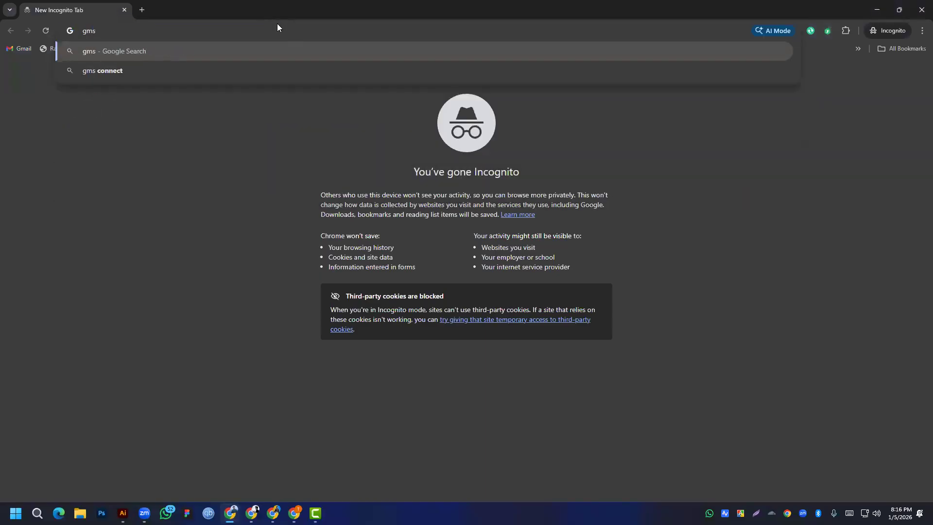
pyautogui.press('BackSpace')
pyautogui.write('ail')
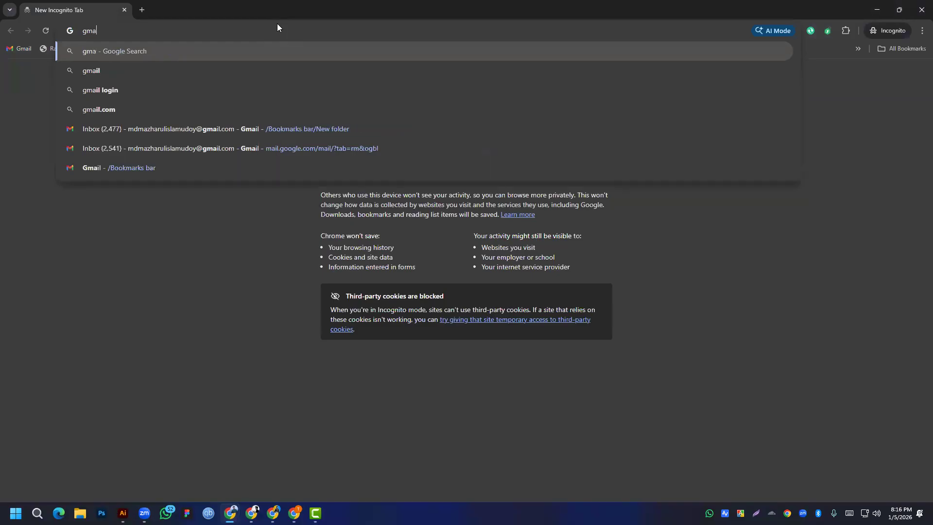
pyautogui.press('Return')
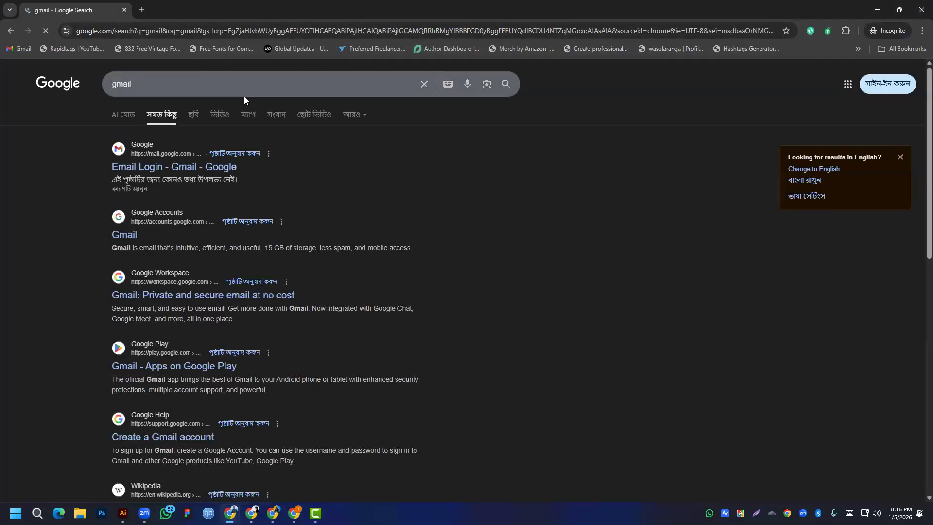
pyautogui.click(887, 86)
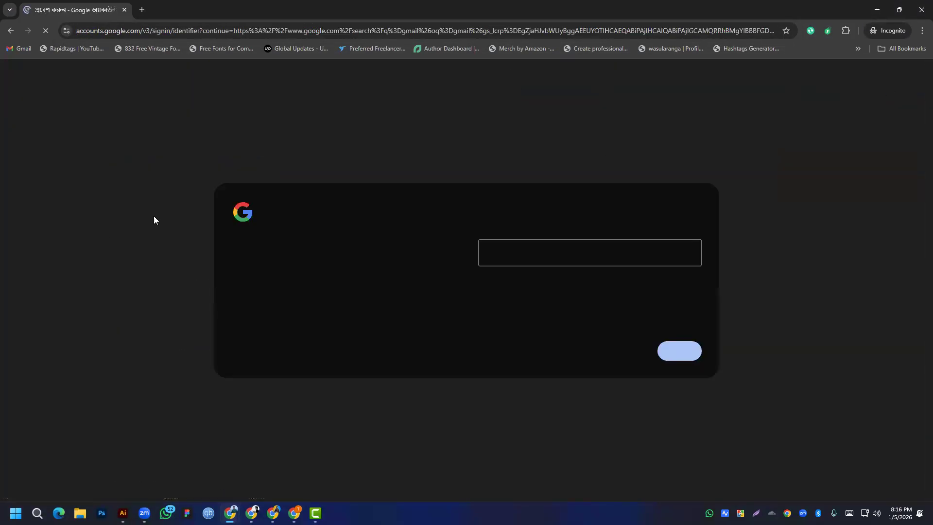
# Fill in the saved account's e-mail and saved password, and submit the sign-in.
pyautogui.click(568, 239)
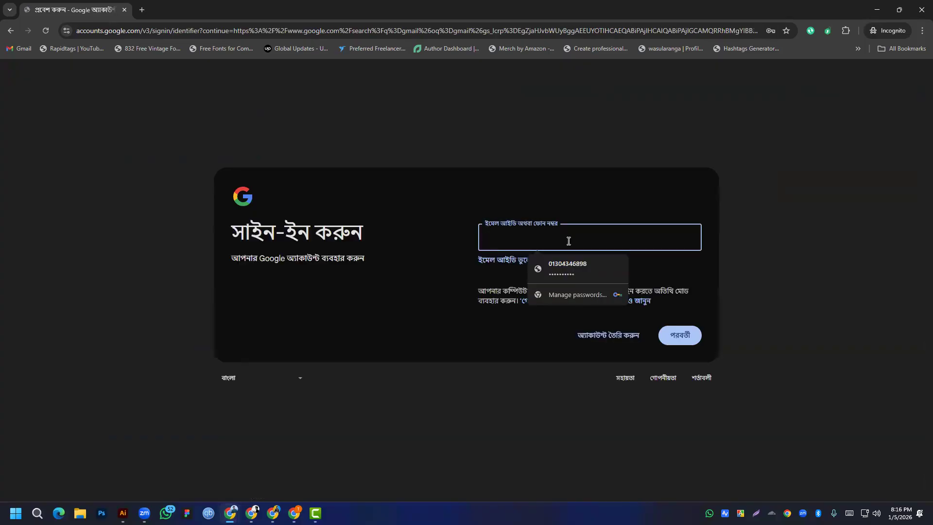
pyautogui.click(578, 267)
pyautogui.click(662, 335)
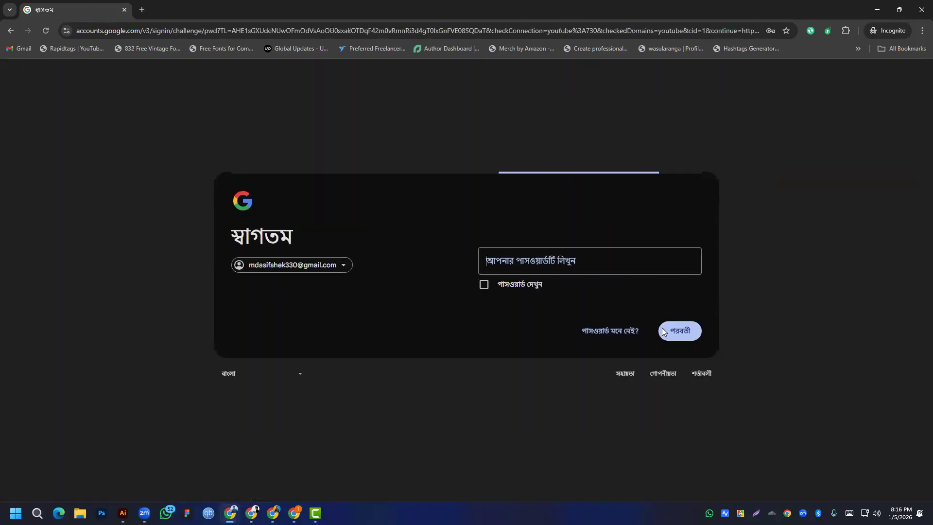
pyautogui.click(629, 254)
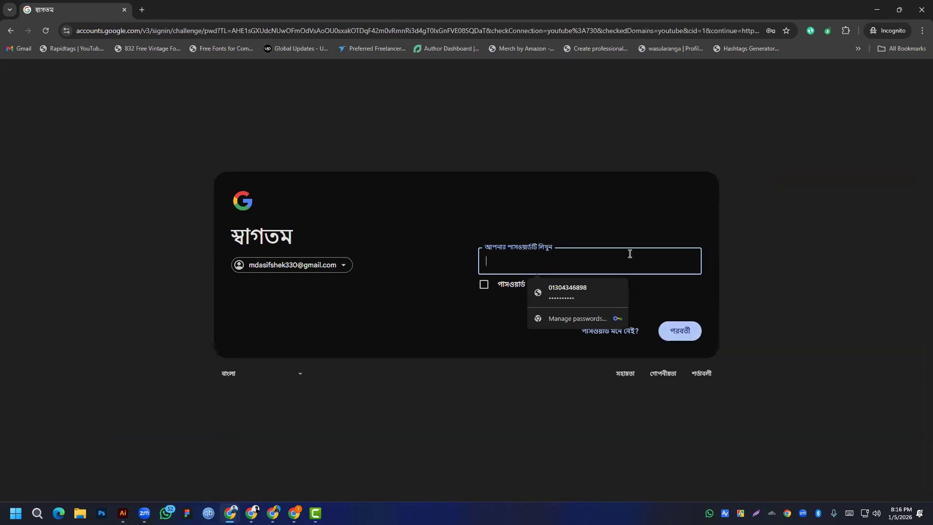
pyautogui.click(619, 221)
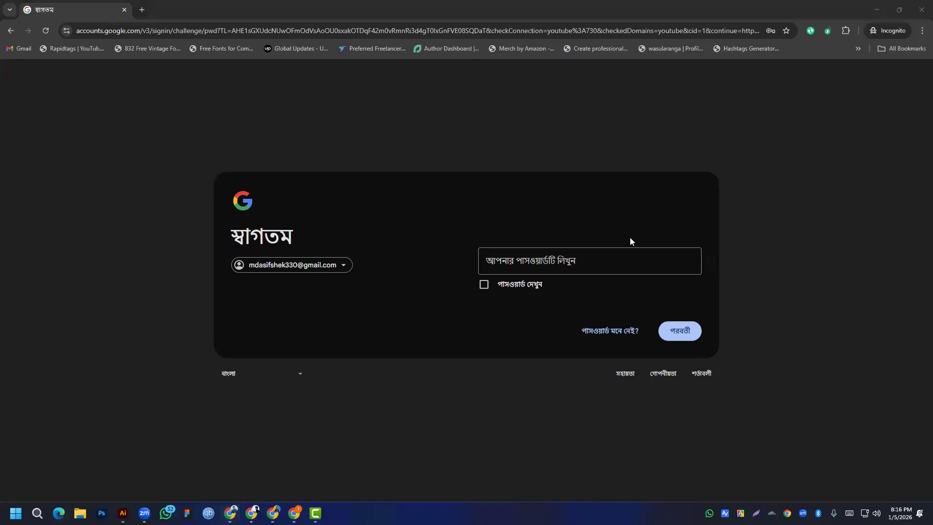
pyautogui.click(572, 261)
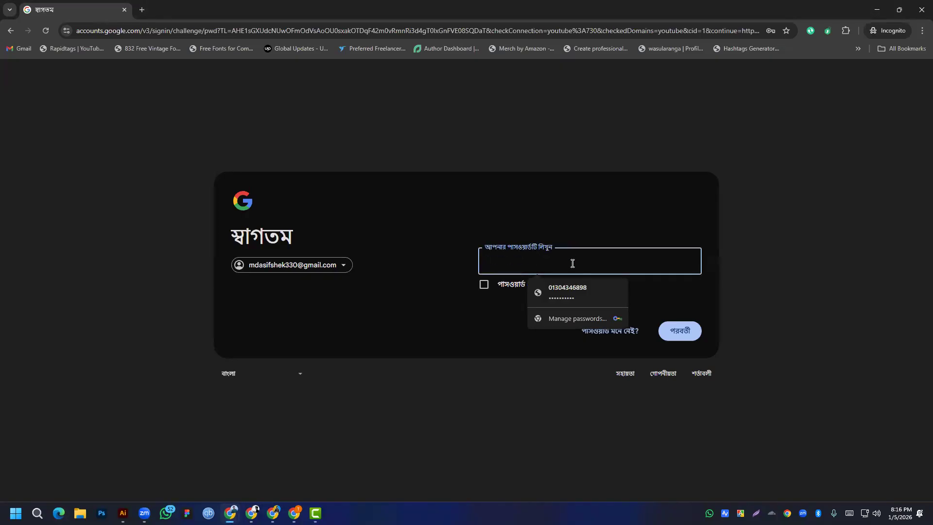
pyautogui.click(591, 289)
pyautogui.click(664, 333)
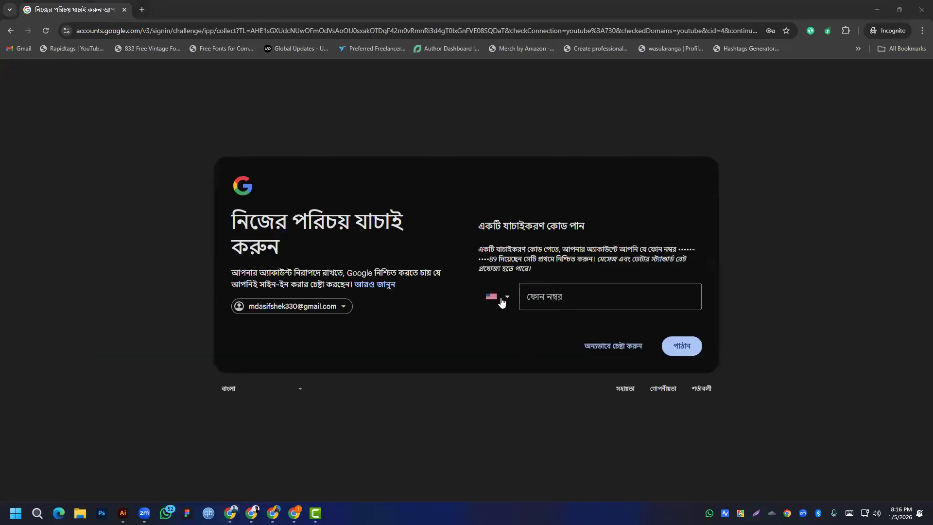
# Enter the phone number with the Bangladesh +880 country code for verification.
pyautogui.click(500, 300)
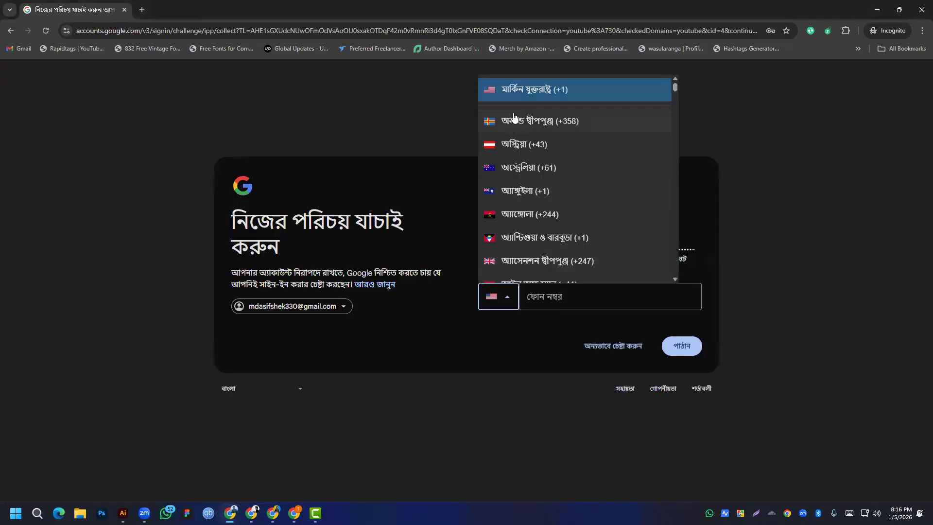
pyautogui.scroll(-8, 511, 214)
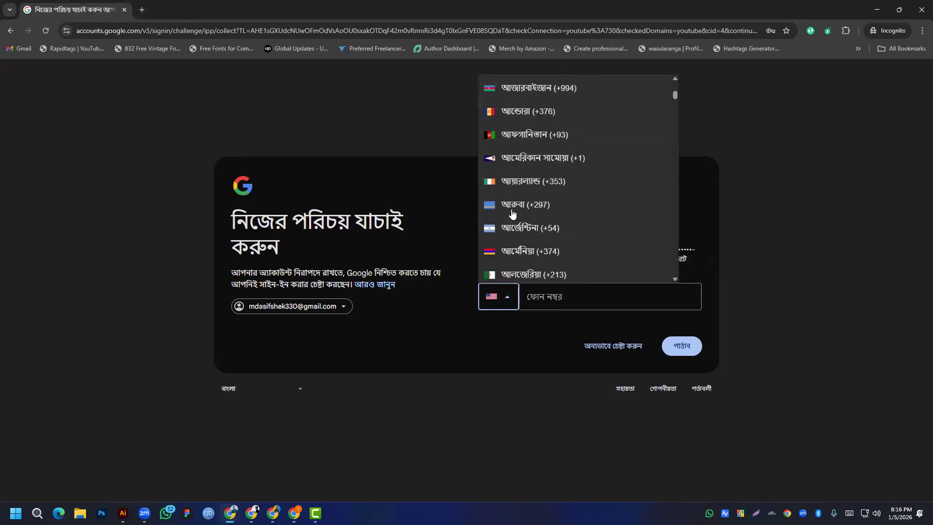
pyautogui.scroll(8, 513, 212)
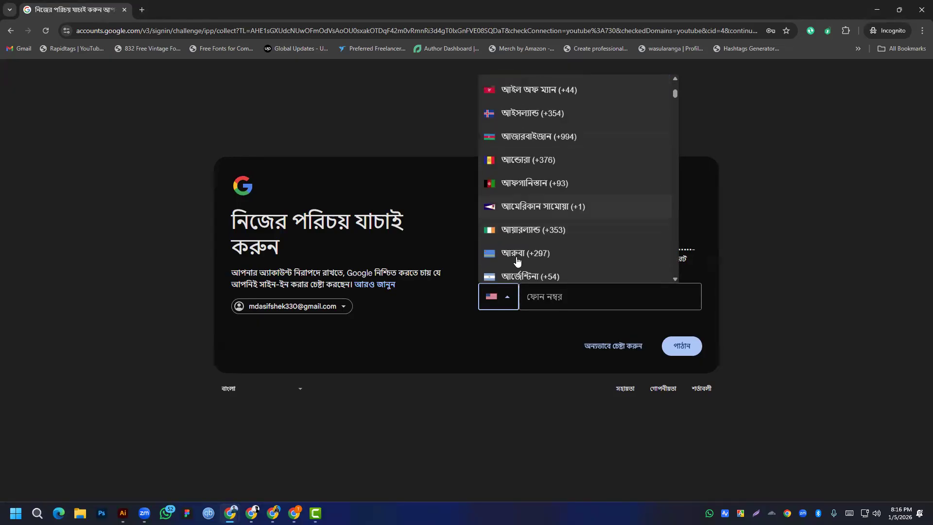
pyautogui.click(545, 296)
pyautogui.write('+880')
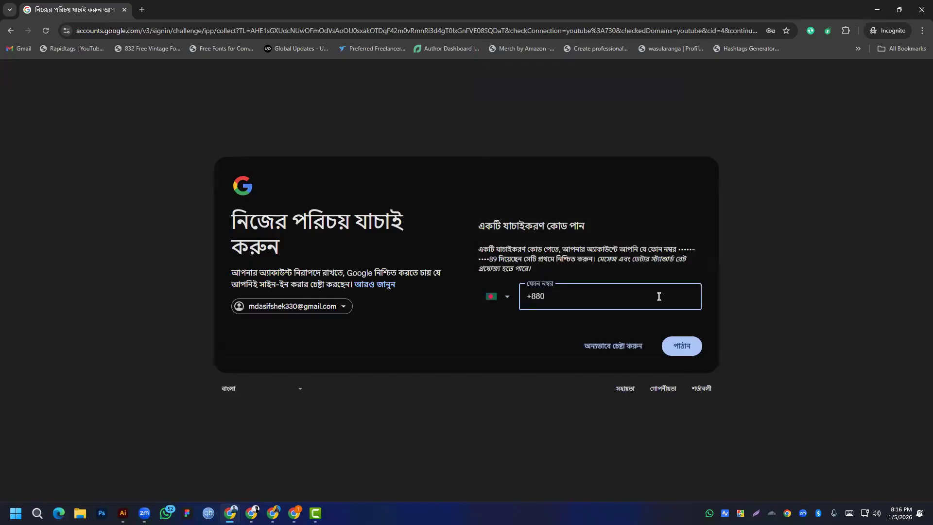
pyautogui.press('F9')
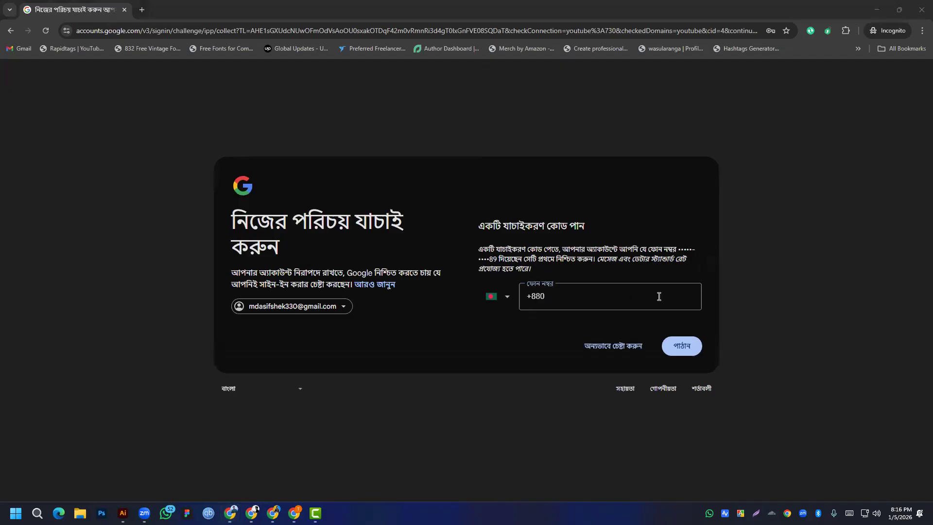
pyautogui.click(598, 299)
pyautogui.hotkey('ctrl', 'v')
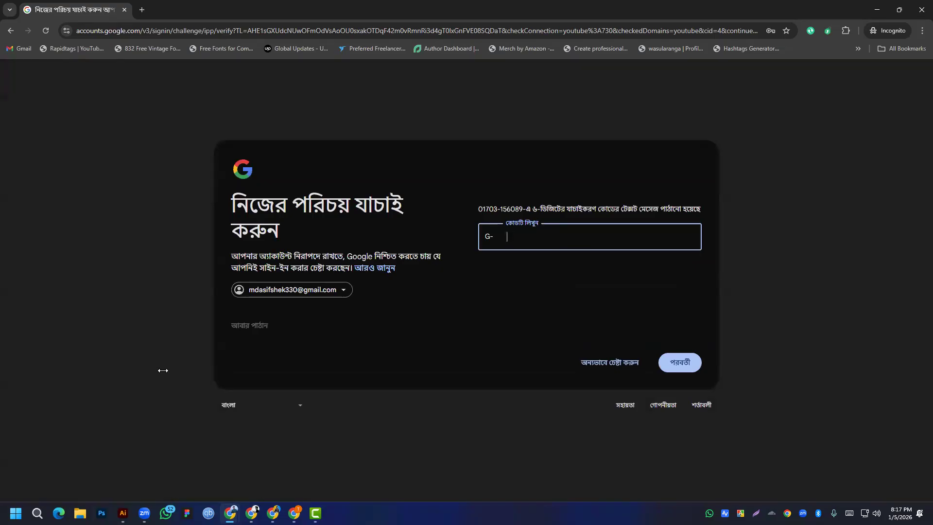
# Paste the texted 6-digit verification code and submit it.
pyautogui.click(543, 234)
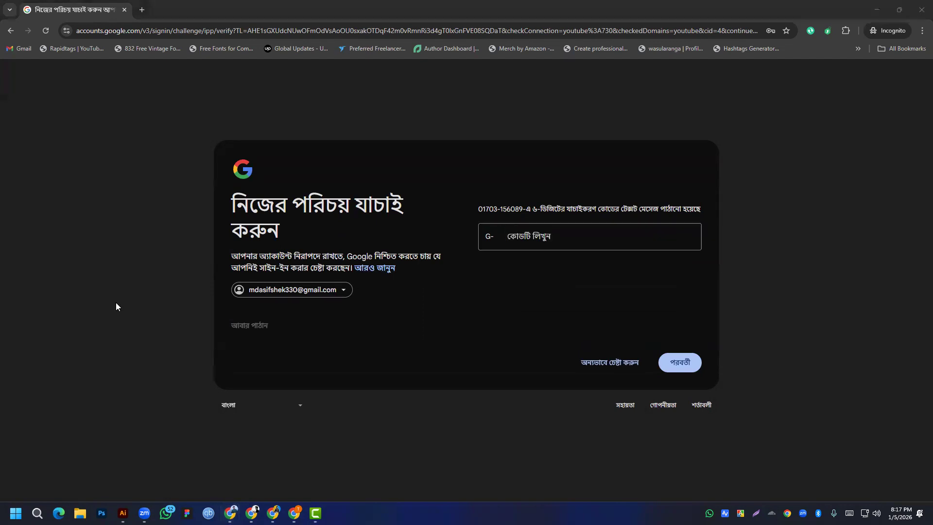
pyautogui.click(543, 238)
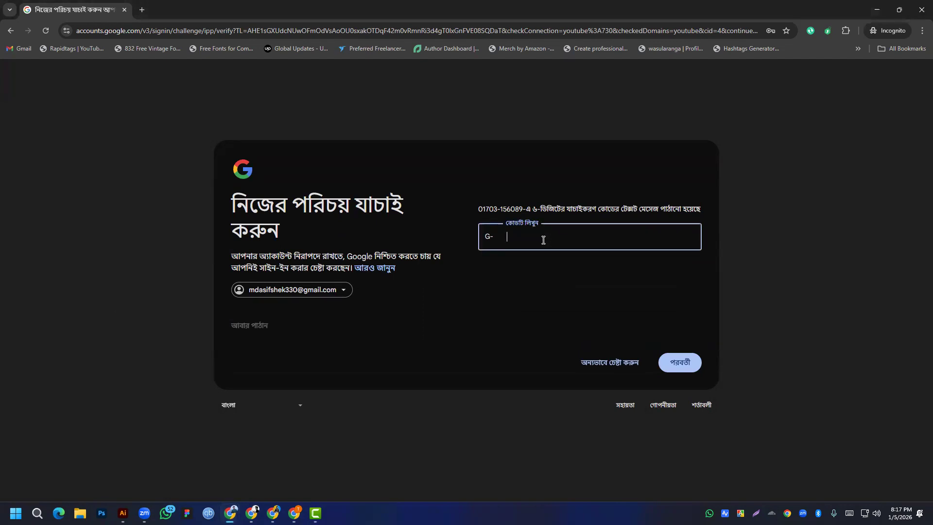
pyautogui.press('Return')
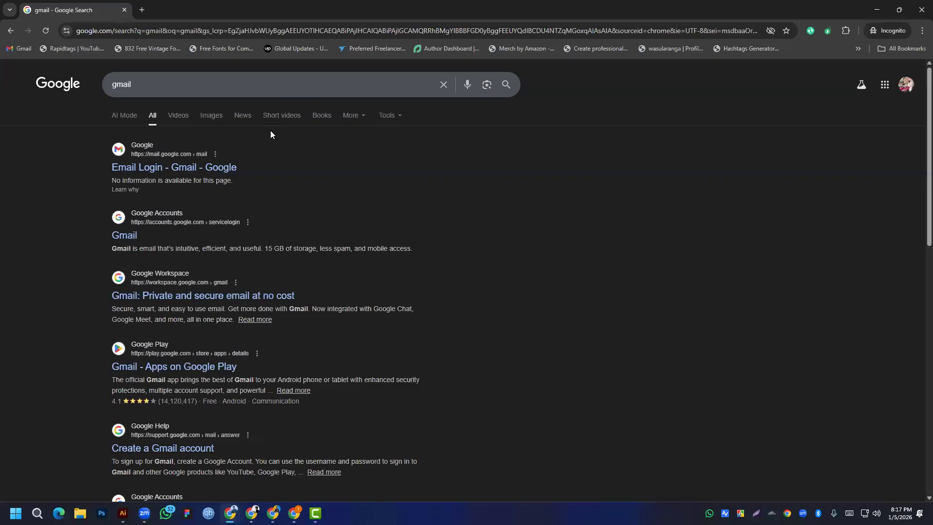
# Open behance.net in an incognito tab, sign in with Google, and join as a creative / freelancer.
pyautogui.click(140, 10)
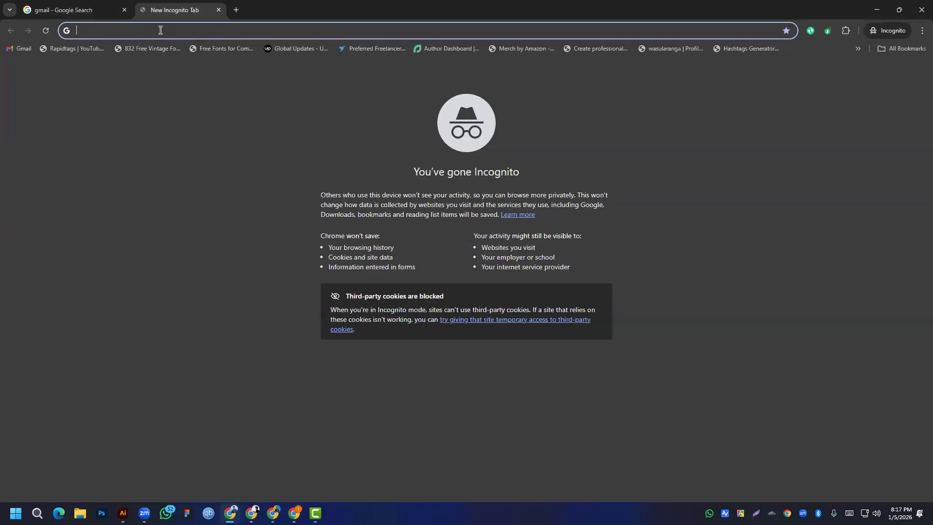
pyautogui.write('be')
pyautogui.press('Return')
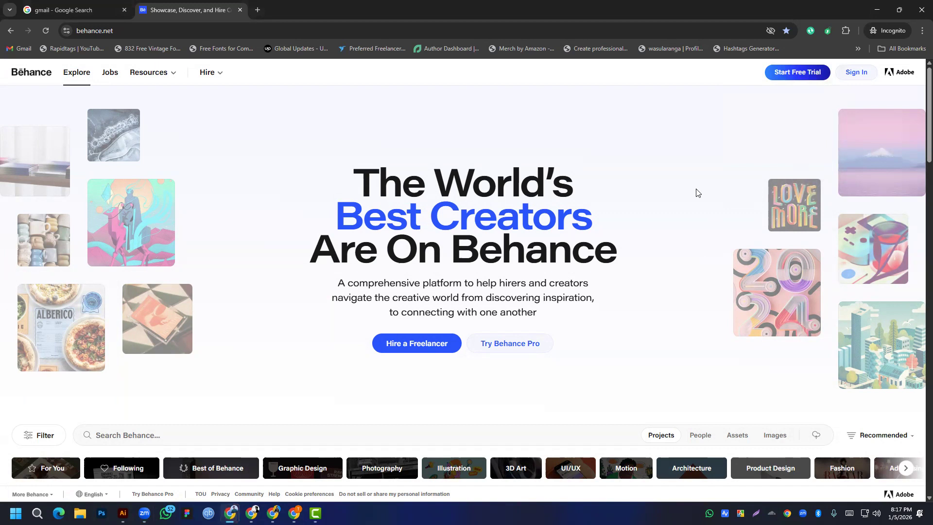
pyautogui.click(858, 76)
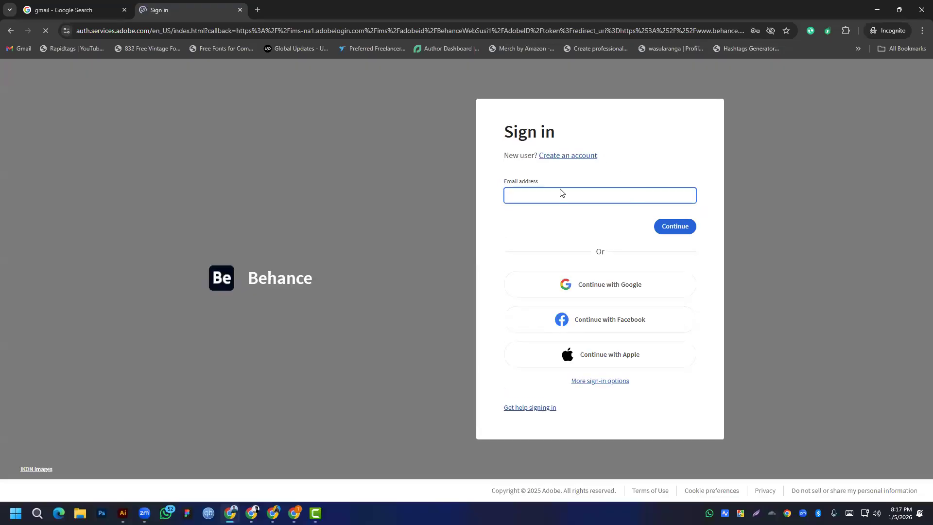
pyautogui.click(560, 193)
pyautogui.click(527, 240)
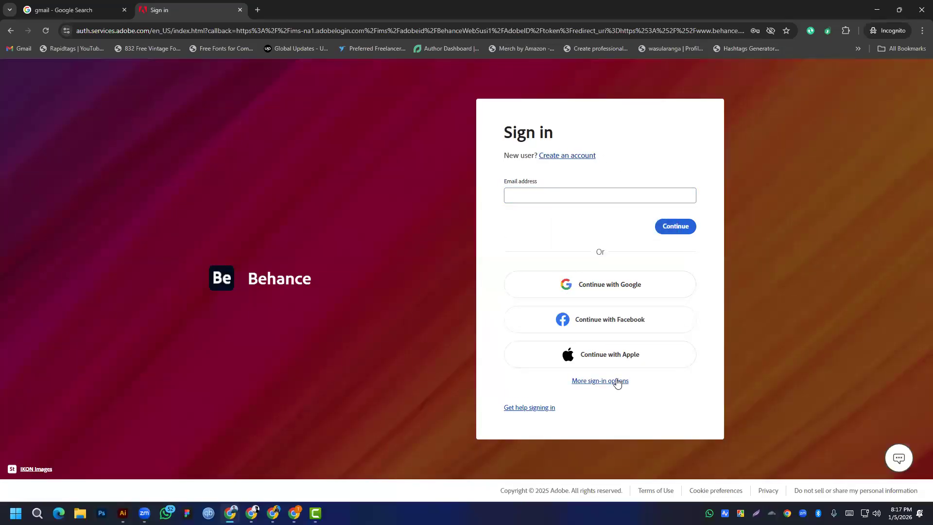
pyautogui.click(603, 290)
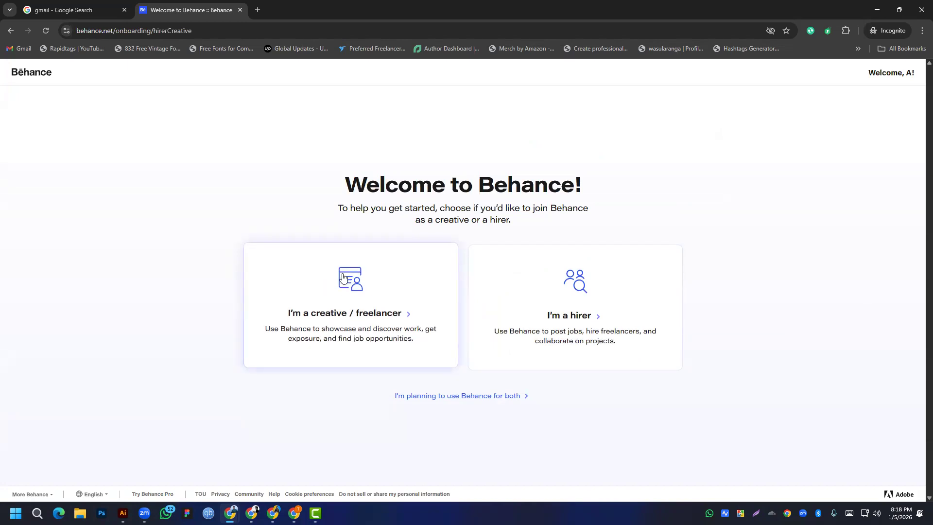
pyautogui.click(351, 291)
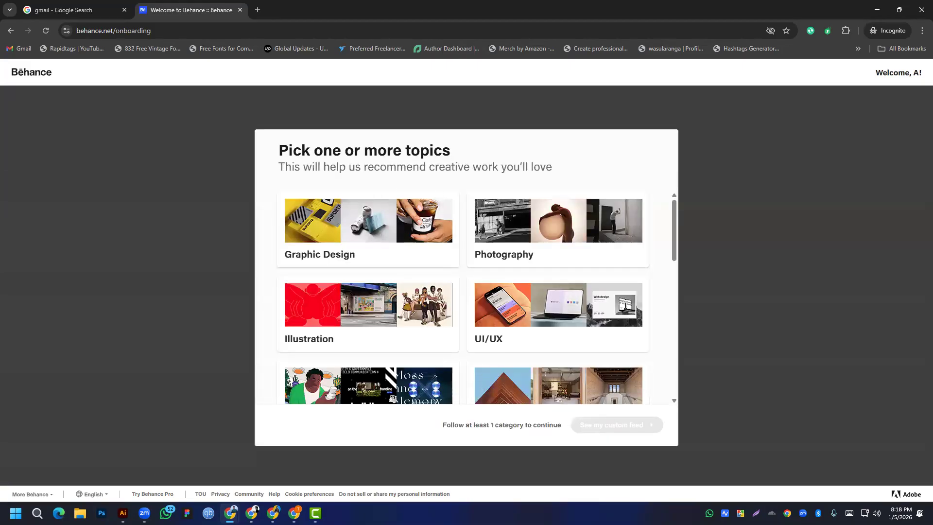
pyautogui.click(230, 513)
# Bring the For You feed window to the front and scroll through its recommended projects.
pyautogui.click(188, 487)
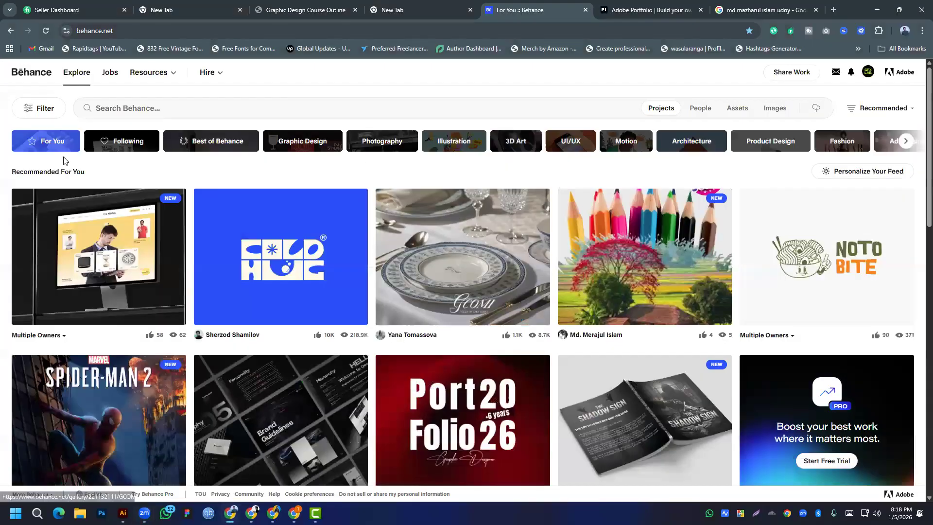
pyautogui.scroll(-5, 494, 314)
pyautogui.scroll(-10, 494, 310)
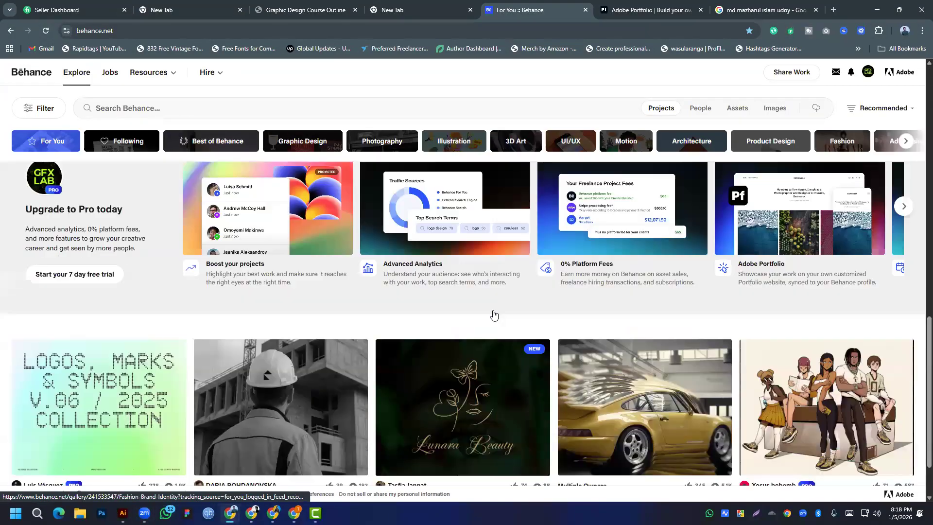
pyautogui.scroll(6, 493, 310)
pyautogui.scroll(7, 493, 310)
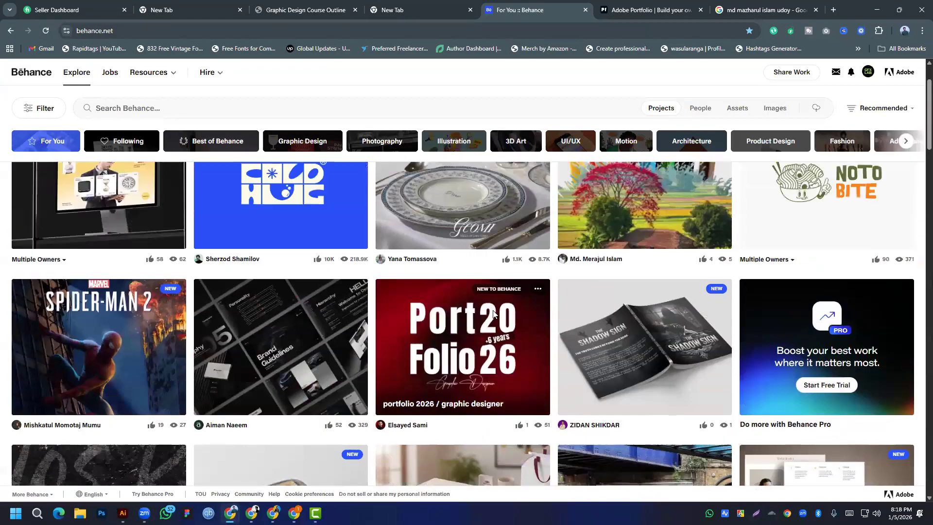
pyautogui.scroll(-1, 494, 311)
pyautogui.scroll(-12, 494, 311)
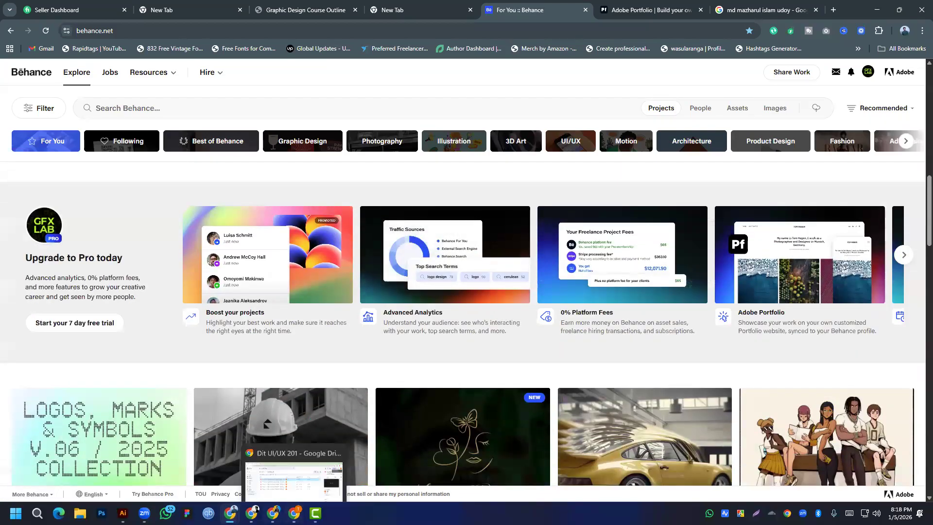
# Back in the onboarding window, follow Graphic Design, Photography, Illustration and UI/UX.
pyautogui.moveTo(231, 513)
pyautogui.click(278, 450)
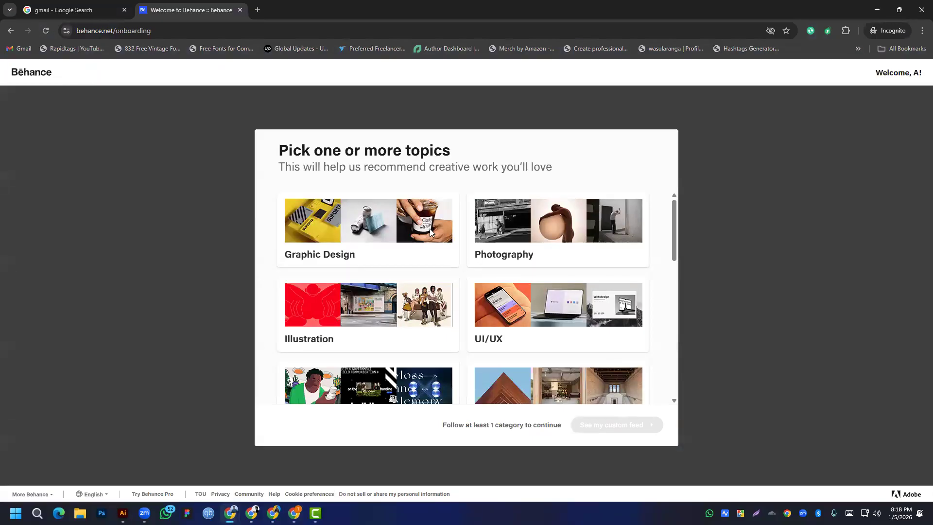
pyautogui.click(360, 246)
pyautogui.click(391, 329)
pyautogui.click(541, 327)
pyautogui.scroll(-4, 539, 331)
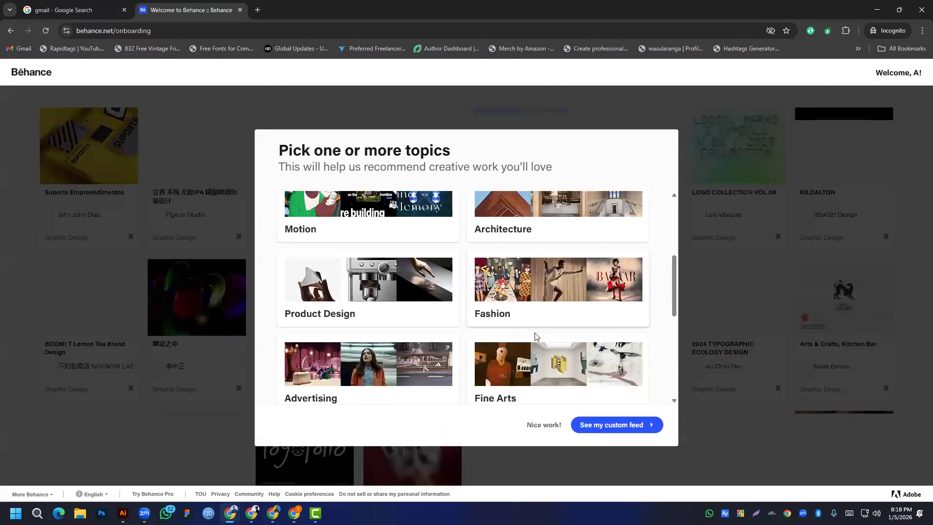
# Follow the Fashion, Motion, Architecture, Fine Arts, Advertising and Product Design topics.
pyautogui.click(517, 290)
pyautogui.click(418, 224)
pyautogui.click(564, 222)
pyautogui.click(553, 345)
pyautogui.click(424, 366)
pyautogui.click(404, 290)
pyautogui.scroll(-5, 404, 290)
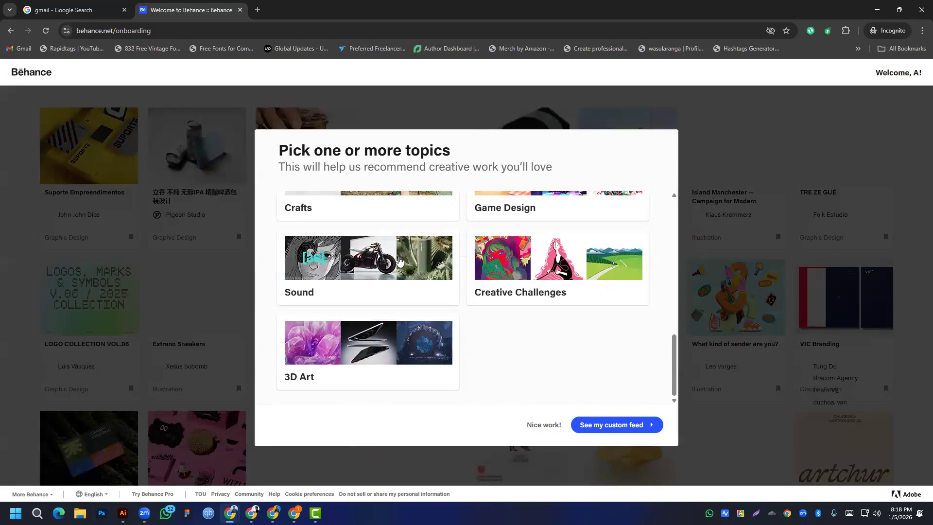
# Follow Sound, Creative Challenges, 3D Art, Crafts and Game Design, then build the custom feed.
pyautogui.click(381, 268)
pyautogui.click(535, 272)
pyautogui.click(421, 340)
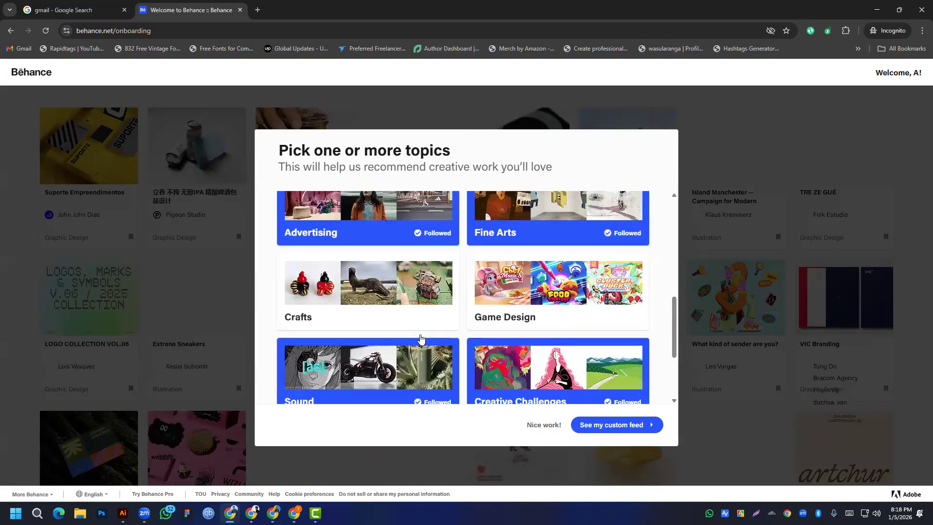
pyautogui.scroll(4, 421, 337)
pyautogui.click(398, 388)
pyautogui.click(538, 372)
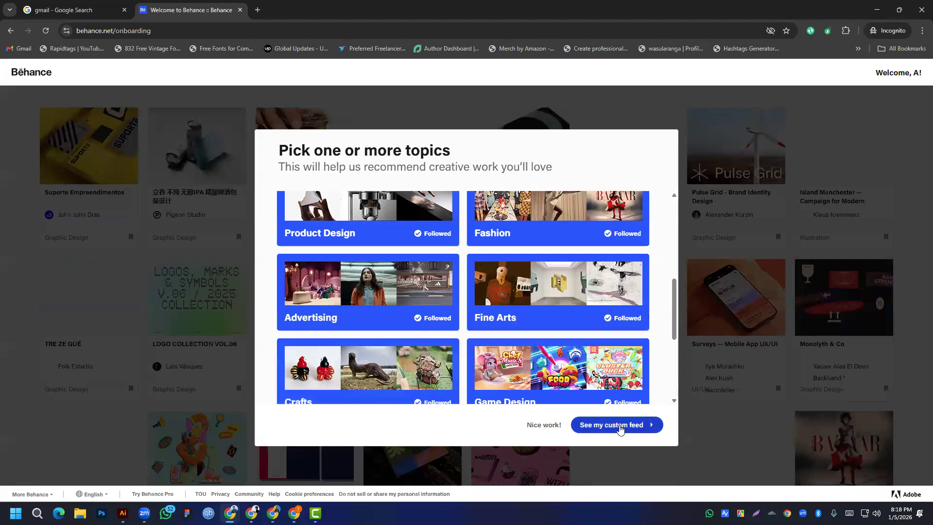
pyautogui.scroll(-3, 587, 348)
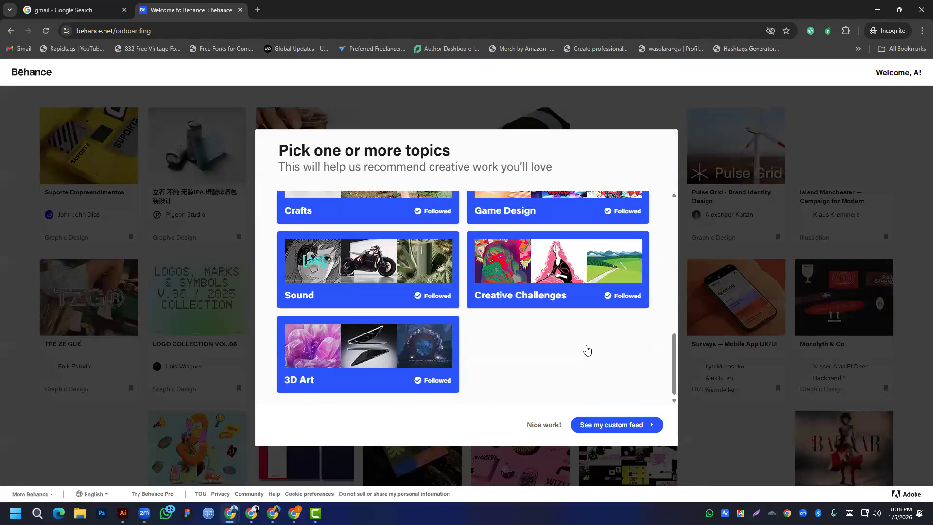
pyautogui.scroll(10, 587, 348)
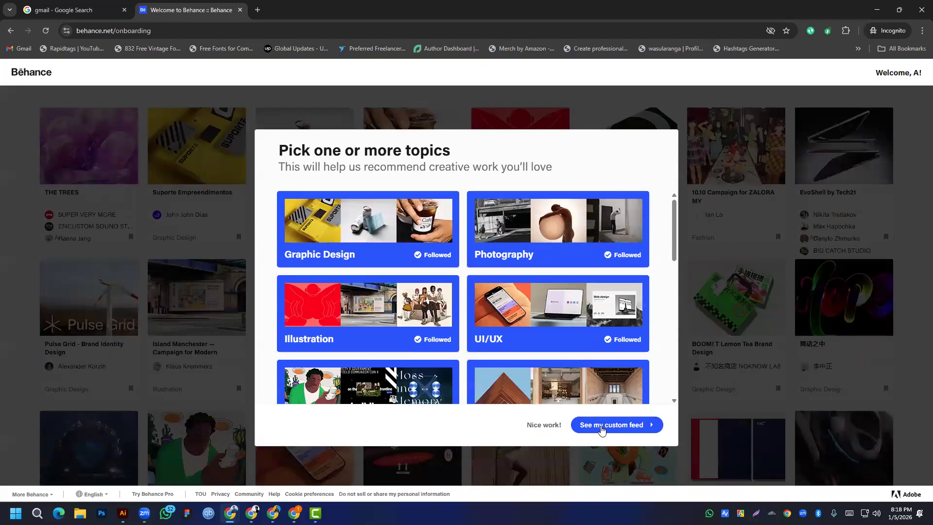
pyautogui.click(603, 427)
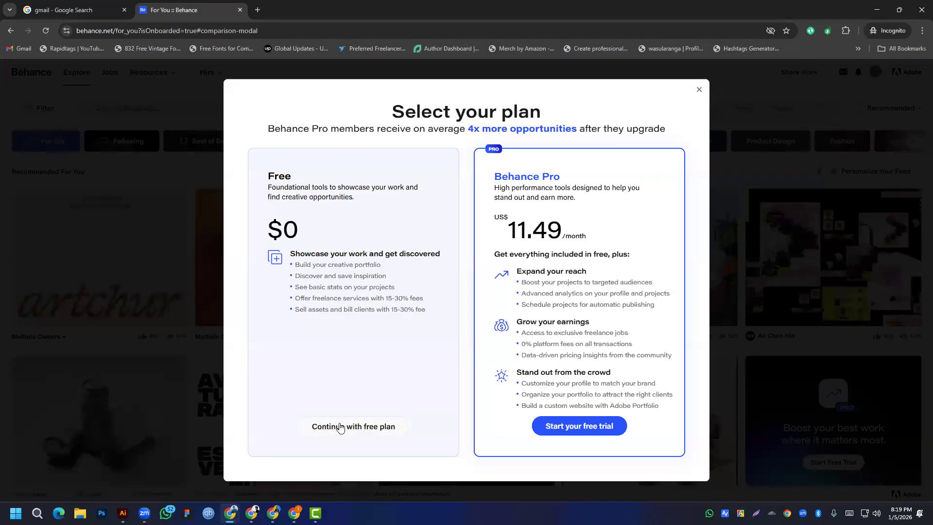
# Continue with the free plan, browse the Recommended For You feed, and open the account menu.
pyautogui.click(341, 427)
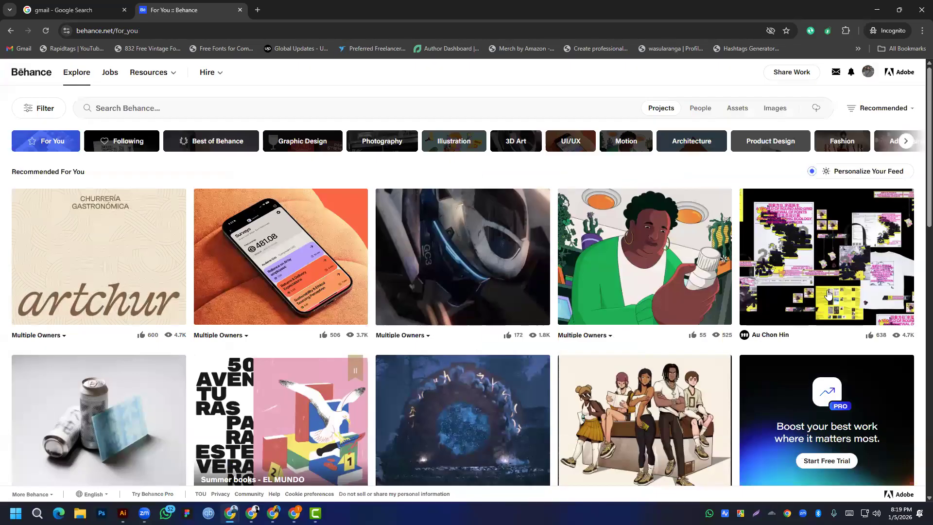
pyautogui.scroll(-10, 393, 195)
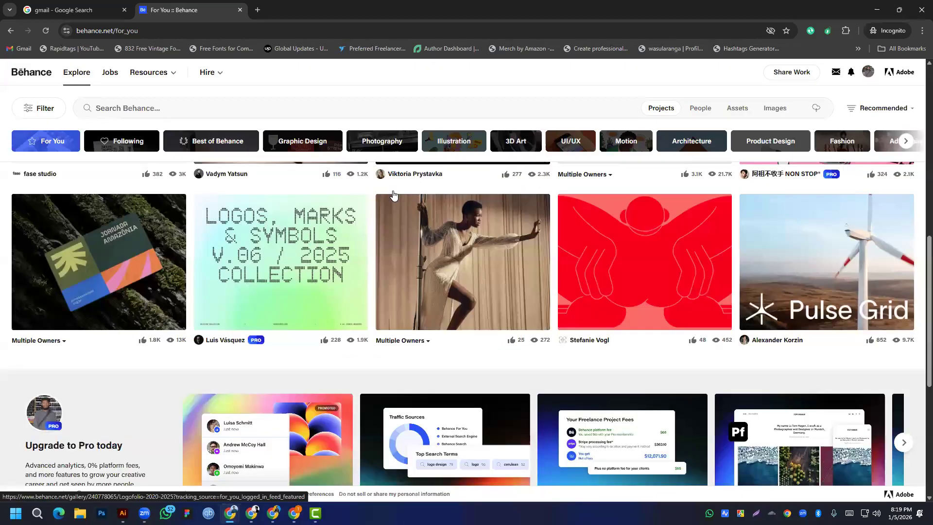
pyautogui.scroll(-5, 895, 292)
pyautogui.scroll(-5, 843, 325)
pyautogui.scroll(10, 302, 253)
pyautogui.scroll(3, 301, 247)
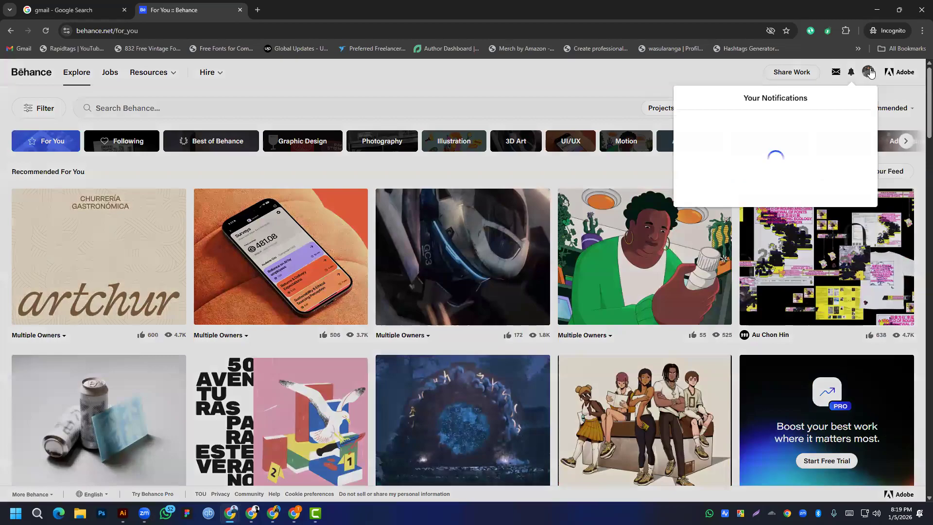
pyautogui.click(869, 73)
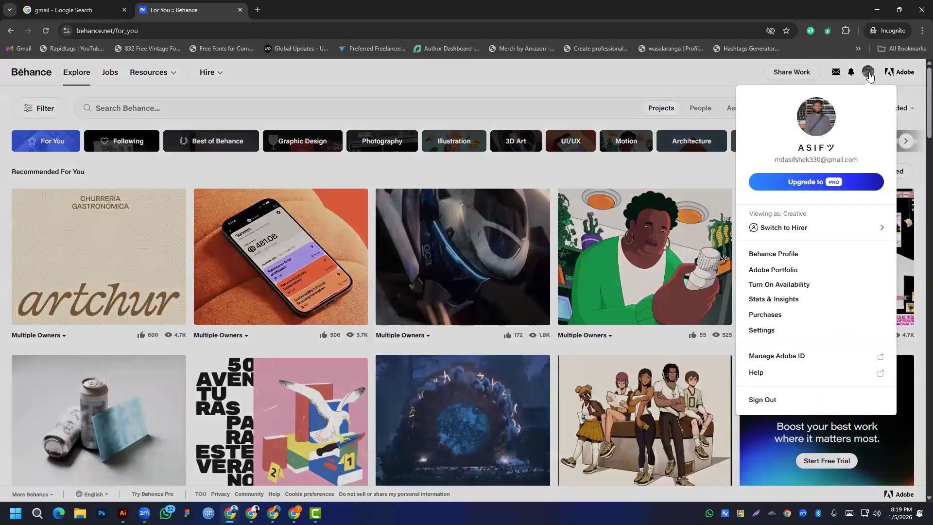
# Go to the Behance profile page and start editing its Basic Information.
pyautogui.click(868, 74)
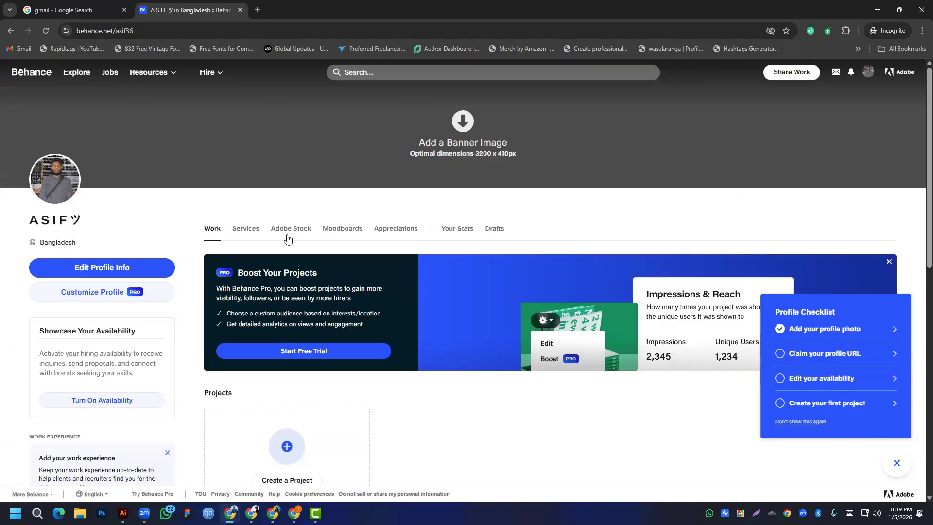
pyautogui.click(109, 273)
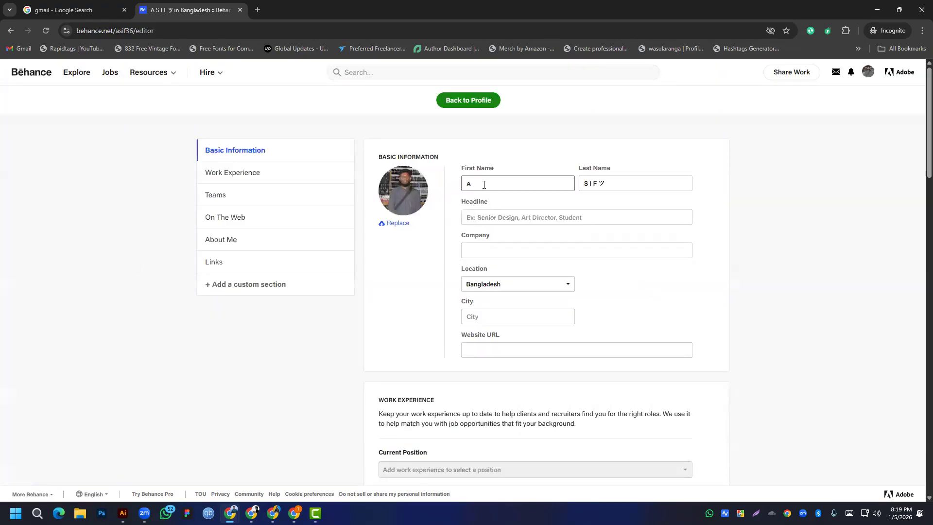
# Clear the placeholder last name and enter the person's first and last name.
pyautogui.click(663, 186)
pyautogui.hotkey('ctrl', 'a')
pyautogui.press('BackSpace')
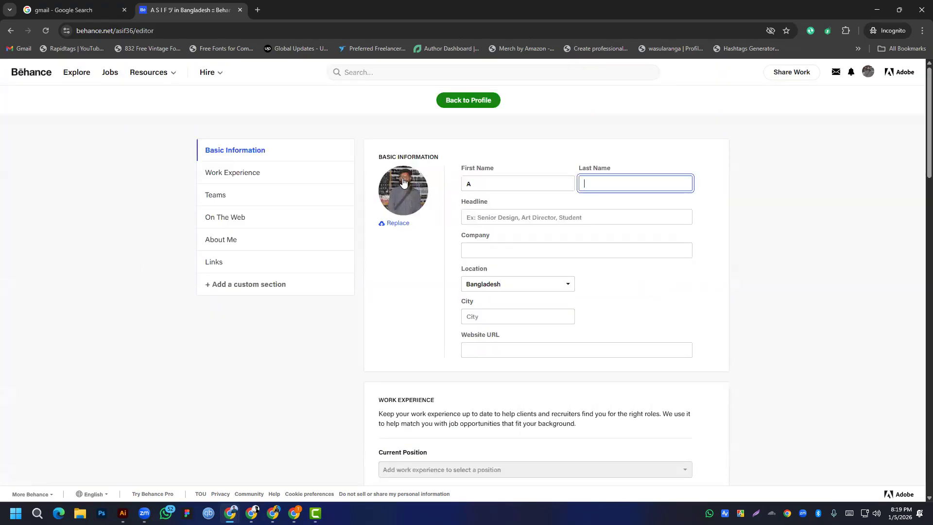
pyautogui.click(490, 183)
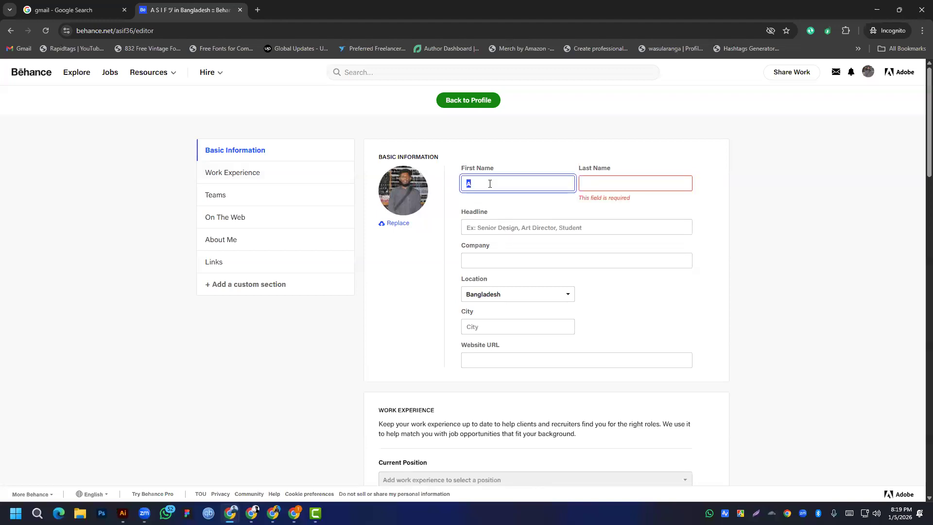
pyautogui.press('Tab')
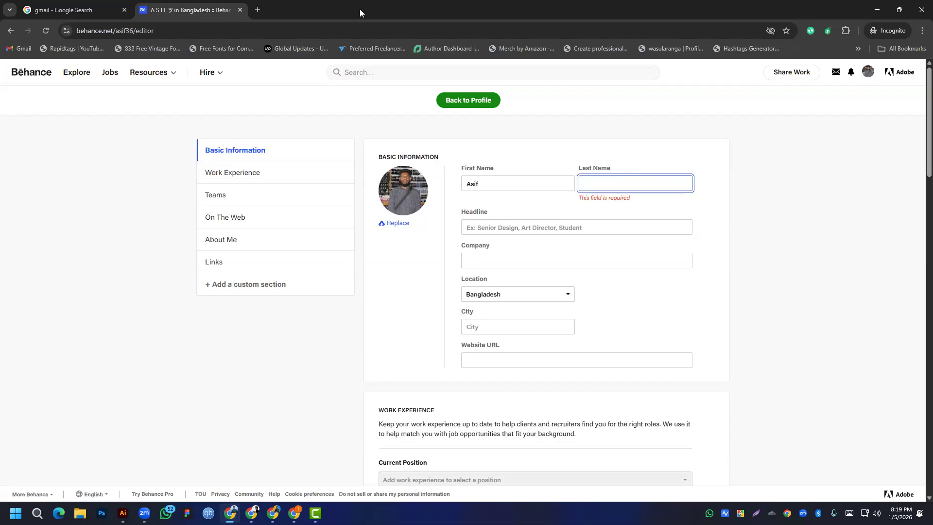
pyautogui.hotkey('alt', 'Tab')
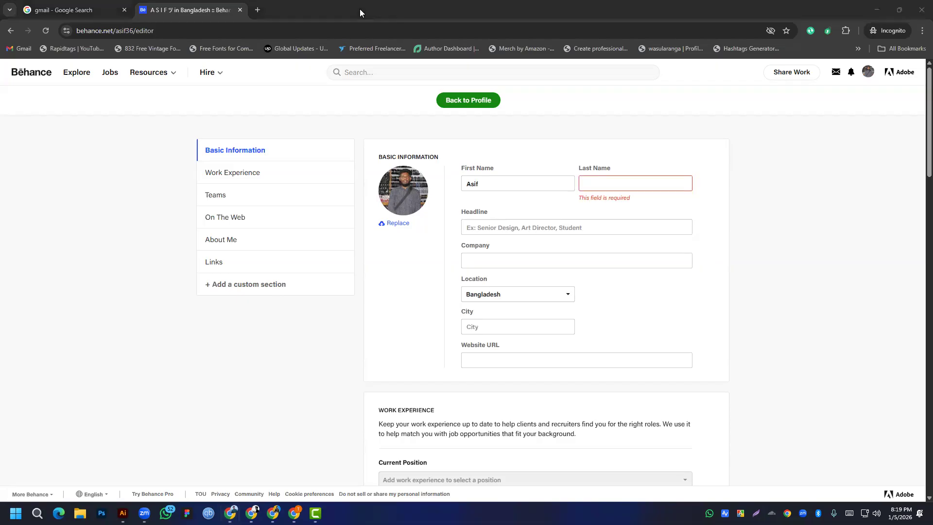
pyautogui.click(645, 184)
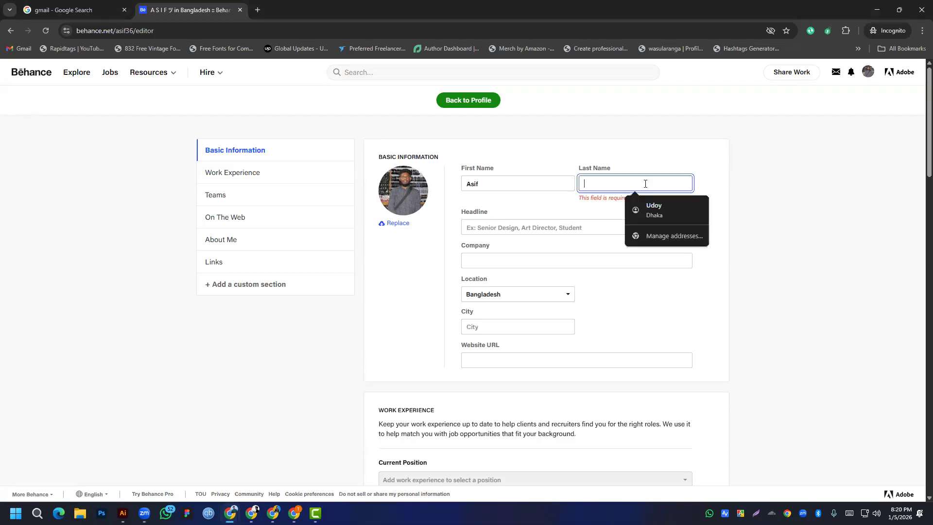
pyautogui.write('Sh')
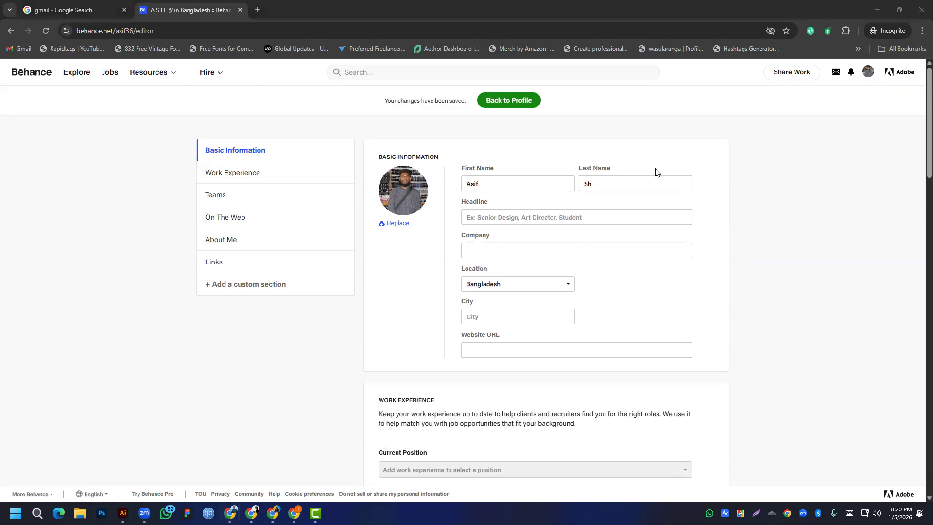
pyautogui.click(615, 184)
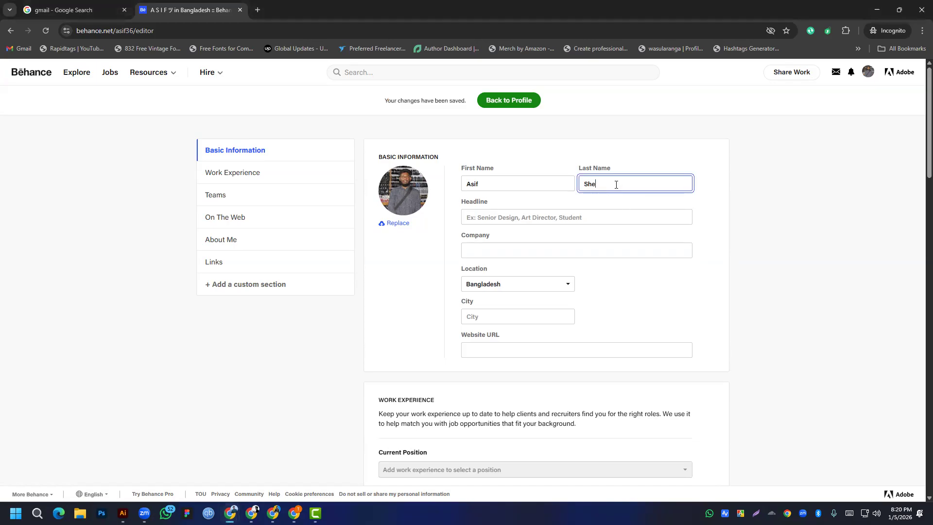
pyautogui.click(503, 217)
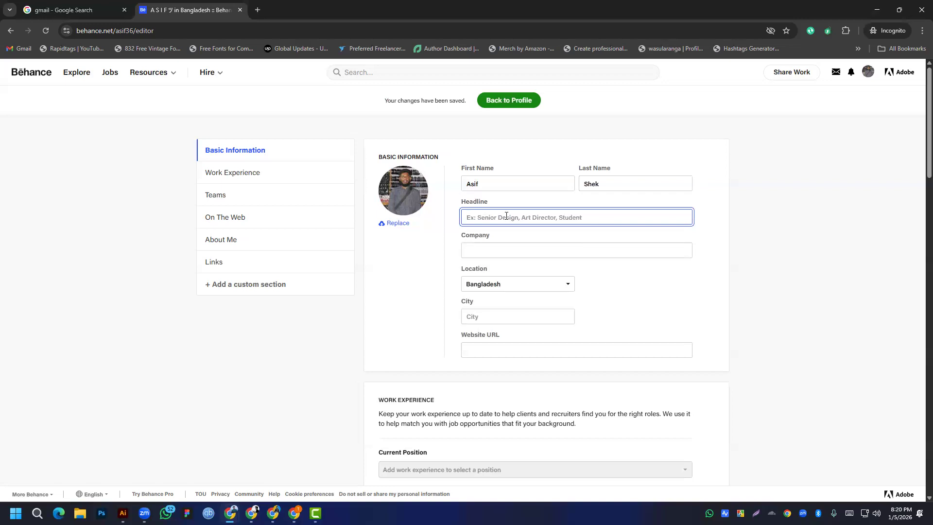
# Set the headline to 'Jr. Graphic Designer' and correct the company to 'GFX Lab'.
pyautogui.write('Jr. Graphic Designer')
pyautogui.click(489, 249)
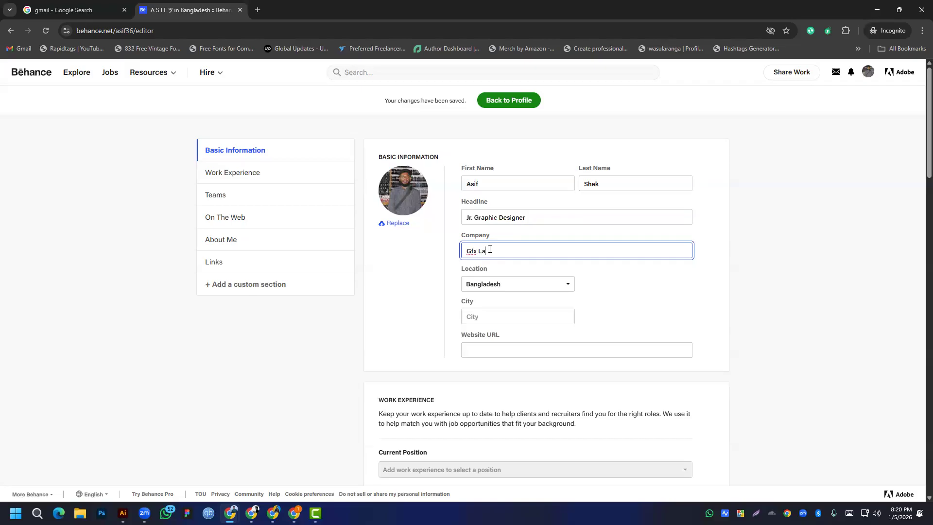
pyautogui.moveTo(470, 251); pyautogui.dragTo(477, 251)
pyautogui.write('FX')
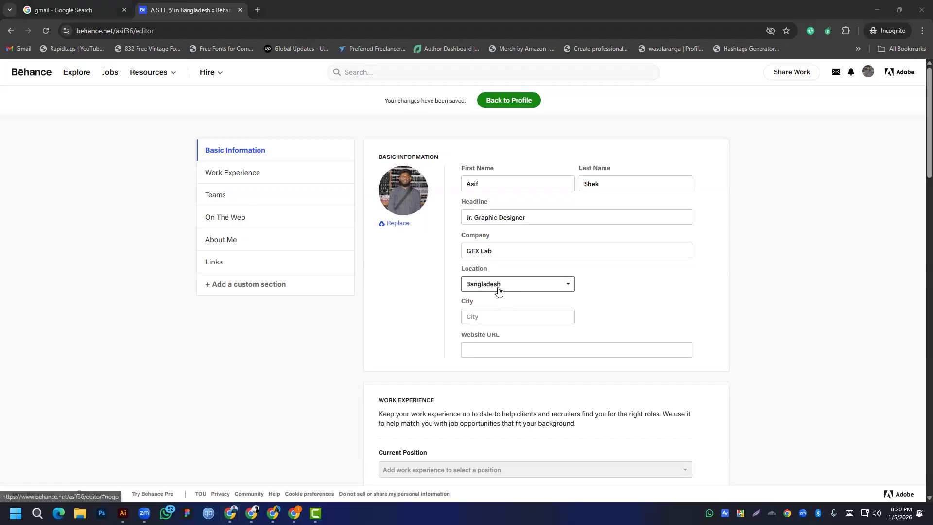
# Paste the city name and choose Jamalpur from the city suggestions.
pyautogui.click(506, 317)
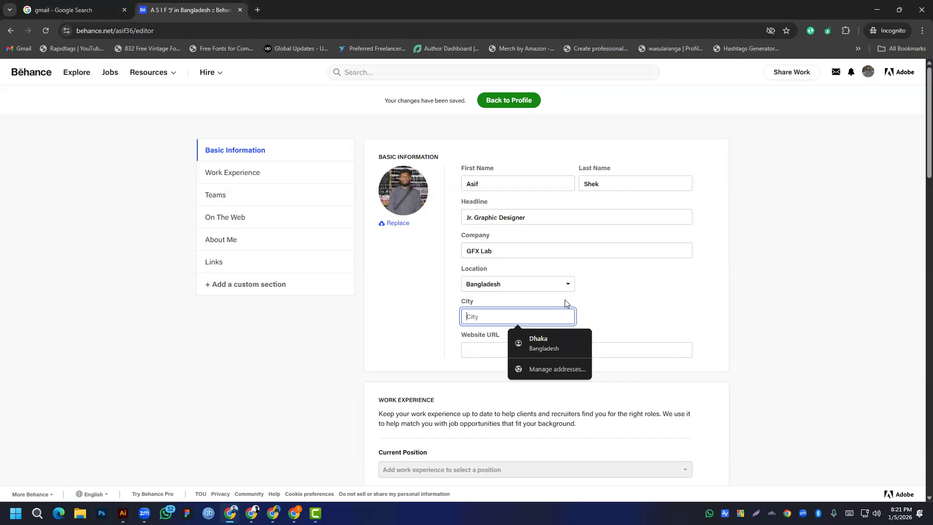
pyautogui.click(512, 319)
pyautogui.rightClick(510, 316)
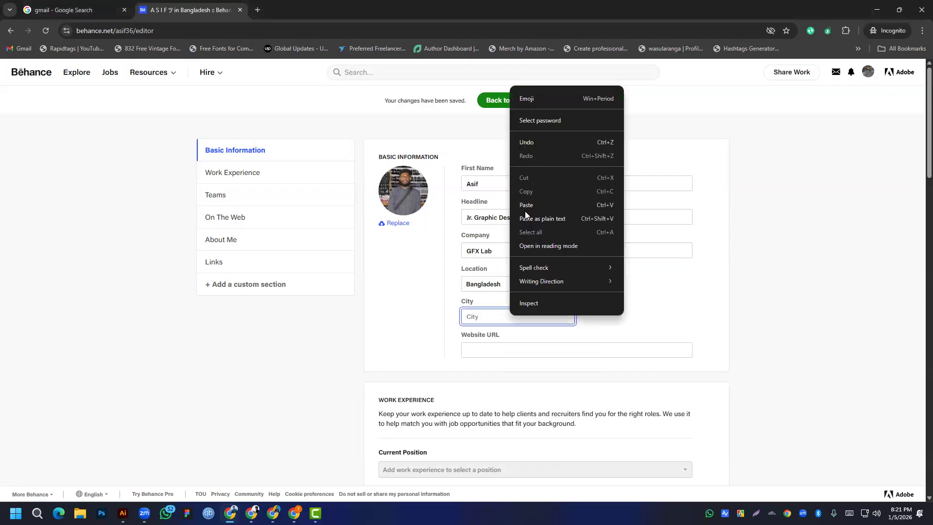
pyautogui.click(526, 206)
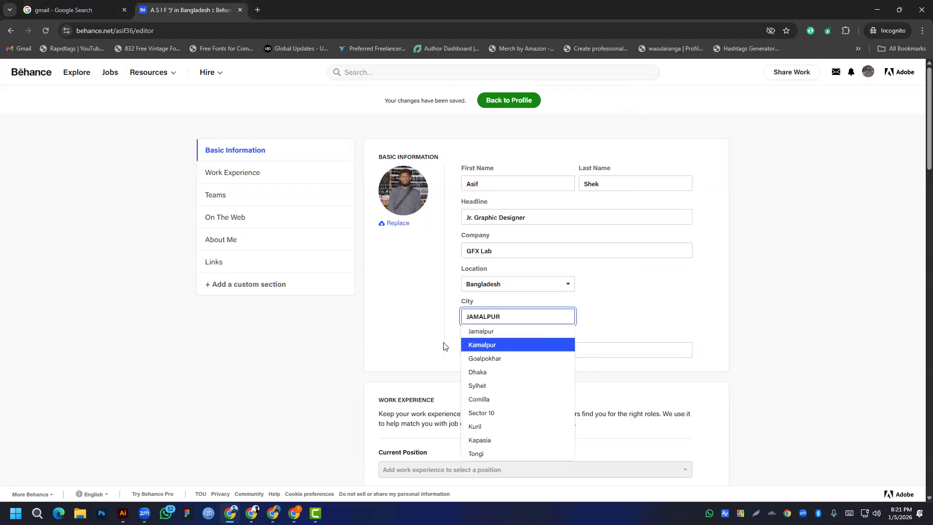
pyautogui.click(516, 331)
pyautogui.scroll(-3, 519, 333)
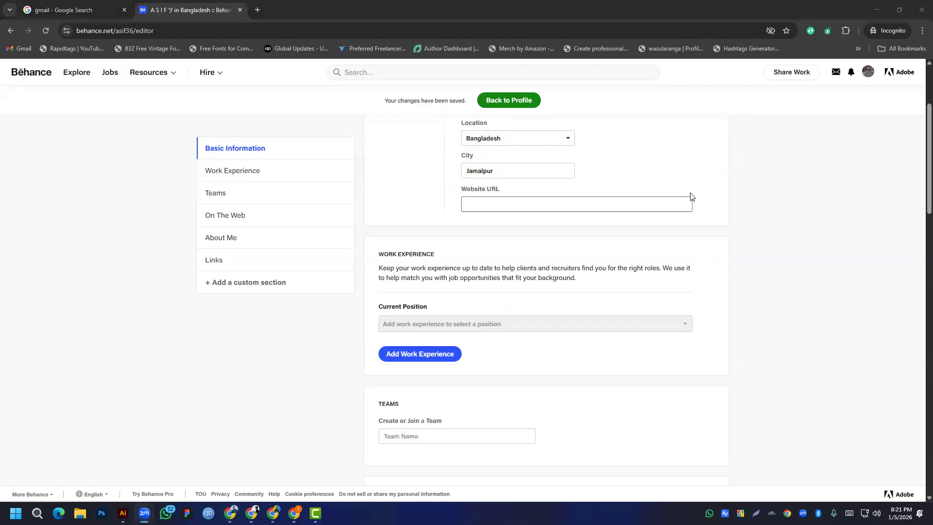
pyautogui.scroll(3, 692, 203)
pyautogui.click(539, 350)
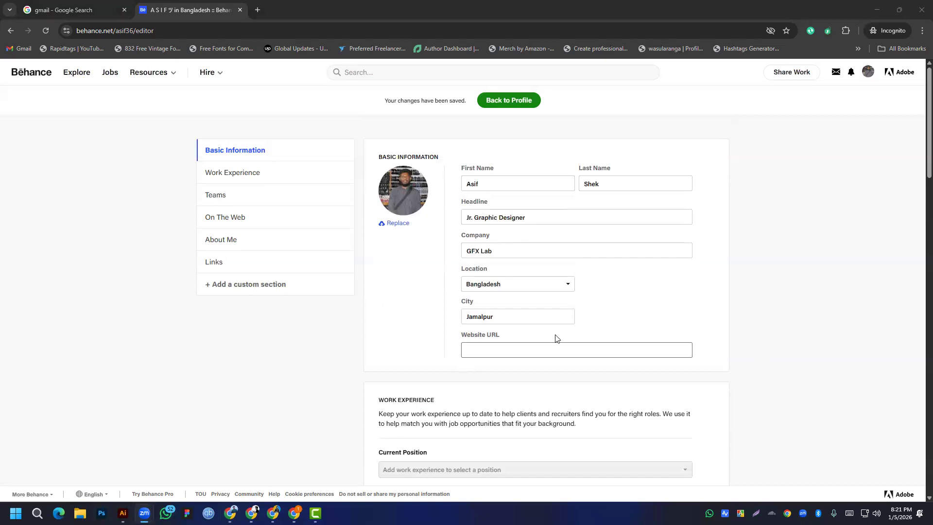
pyautogui.scroll(-3, 554, 340)
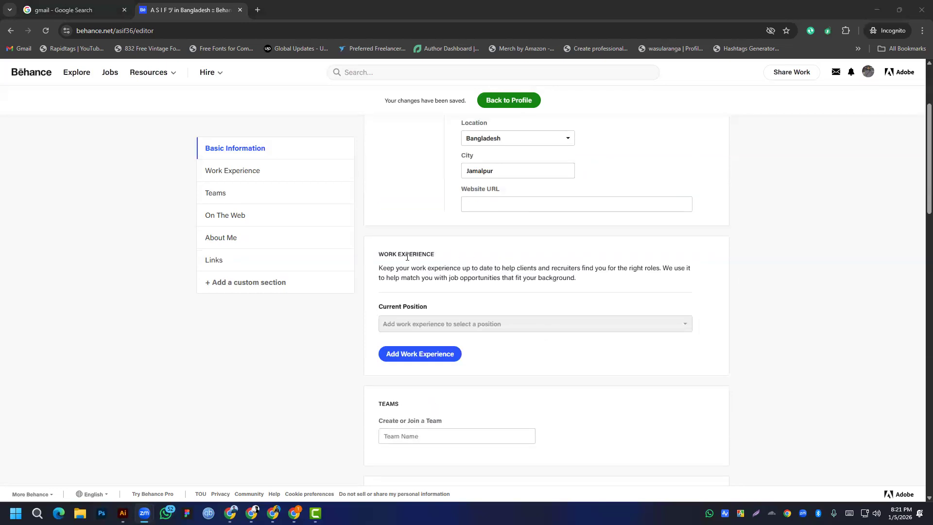
pyautogui.click(406, 357)
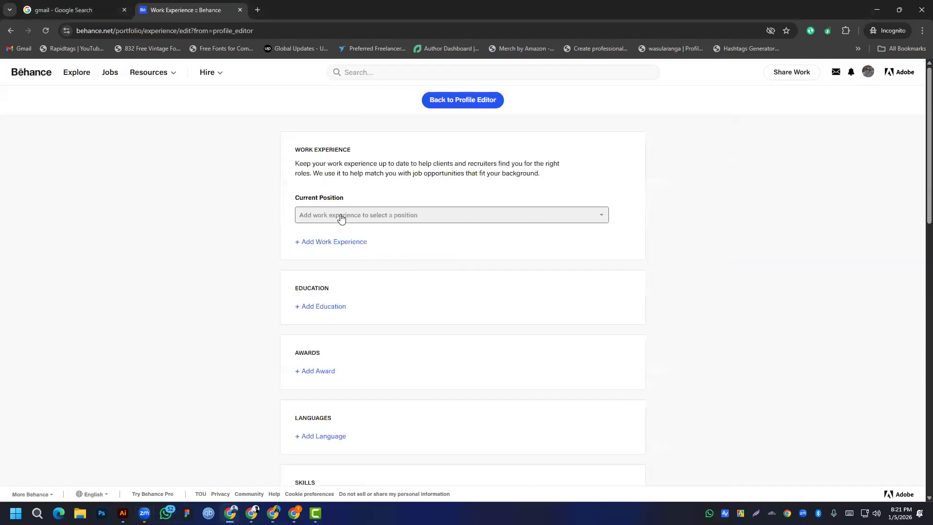
pyautogui.scroll(-6, 348, 216)
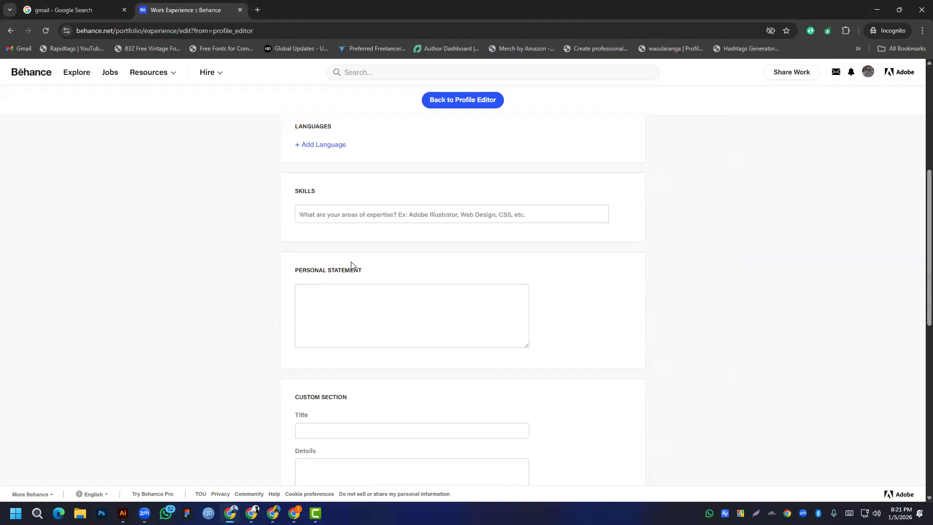
pyautogui.click(379, 212)
pyautogui.hotkey('alt', 'Left')
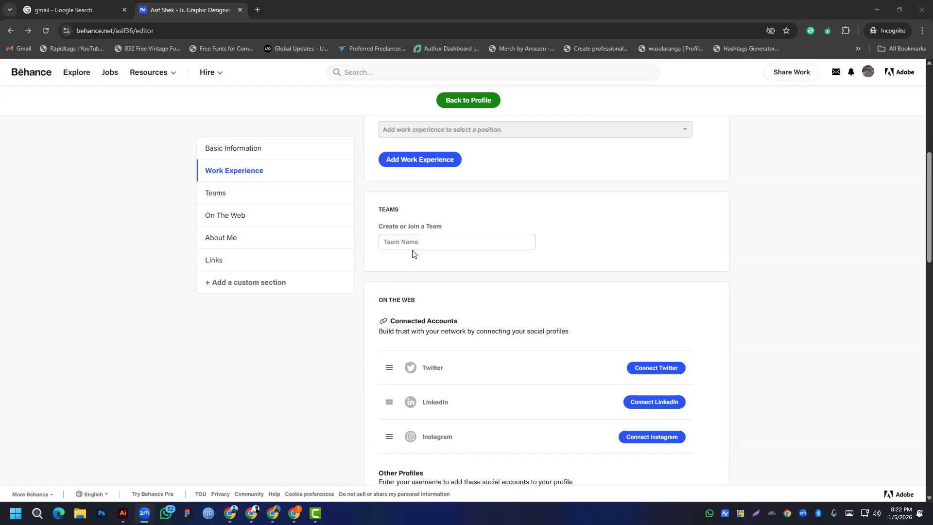
# Open the GFX Lab team page from the feed window, then return to the incognito profile editor.
pyautogui.moveTo(230, 513)
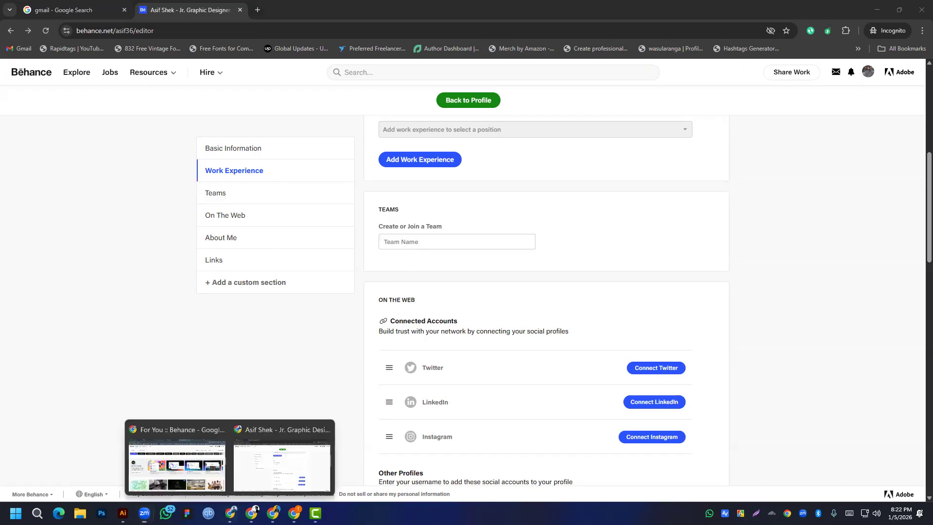
pyautogui.click(196, 470)
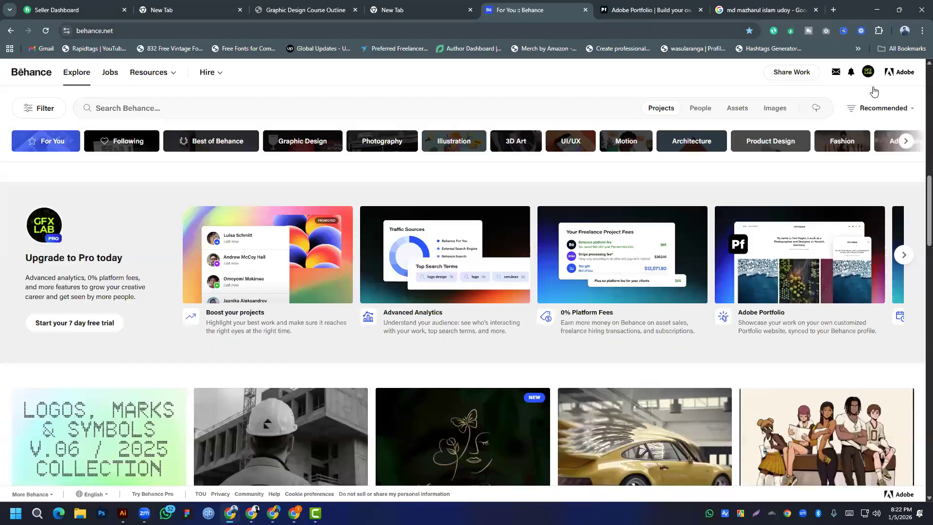
pyautogui.click(868, 73)
pyautogui.click(808, 123)
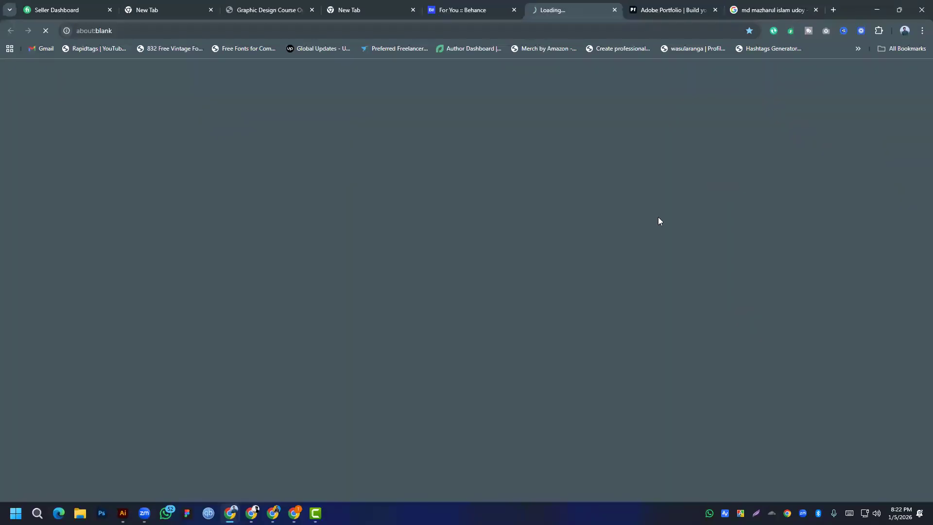
pyautogui.scroll(-8, 102, 266)
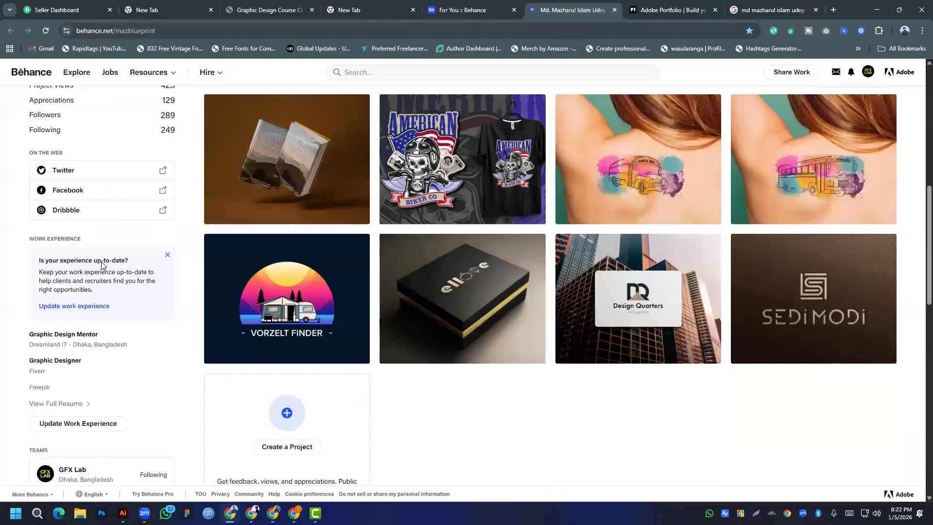
pyautogui.click(71, 374)
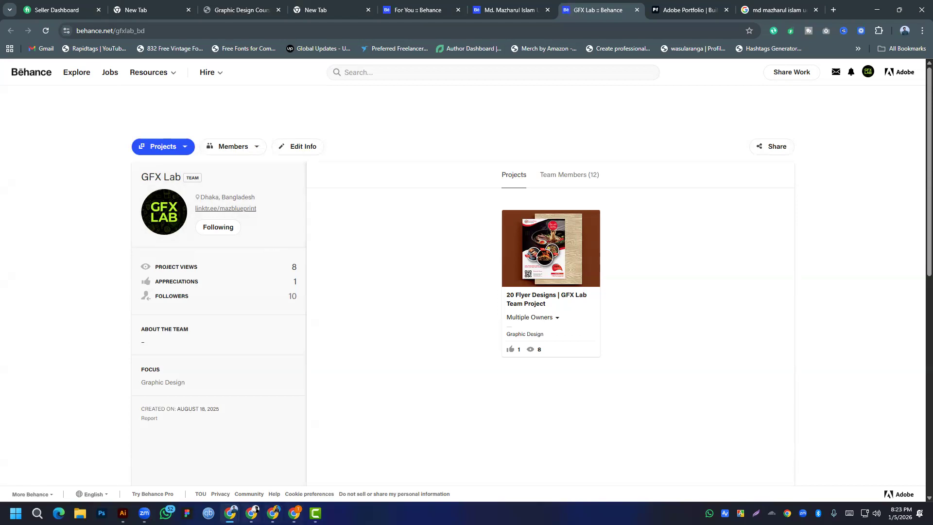
pyautogui.moveTo(231, 513)
pyautogui.click(303, 473)
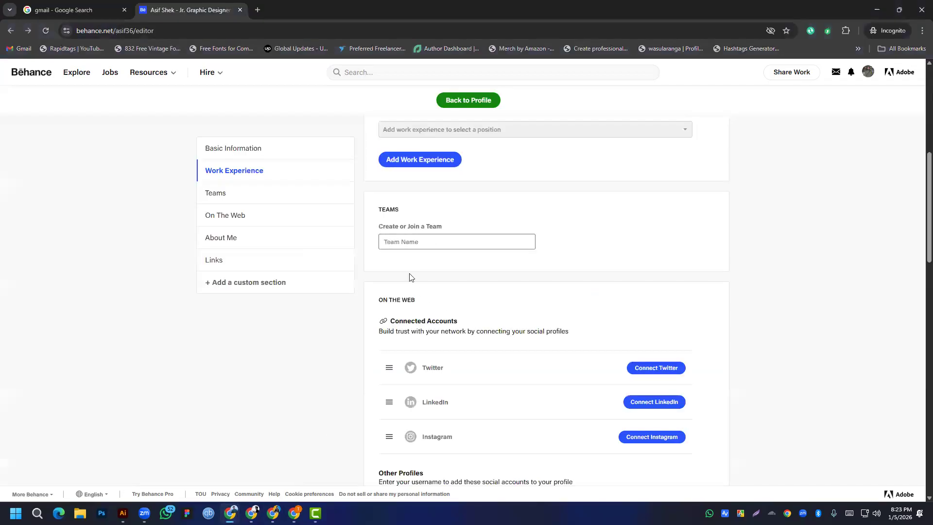
pyautogui.scroll(-4, 410, 277)
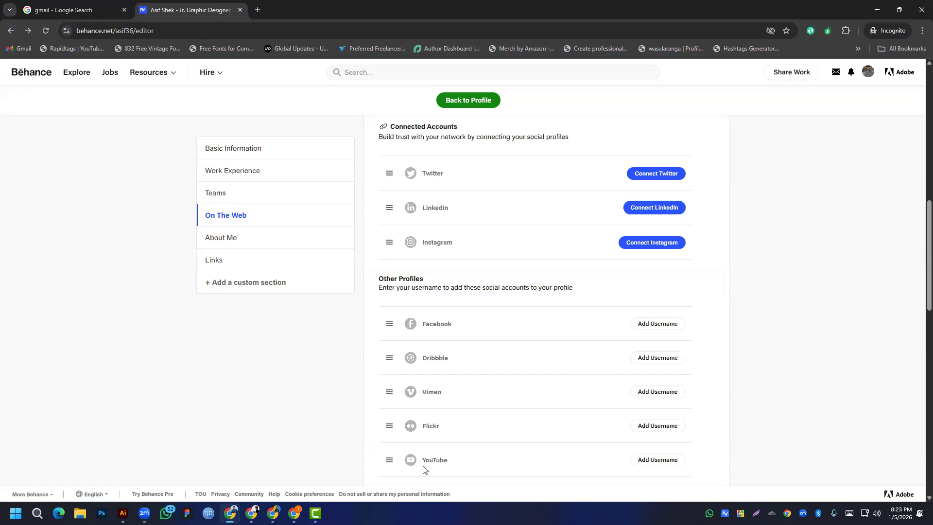
pyautogui.scroll(-2, 431, 444)
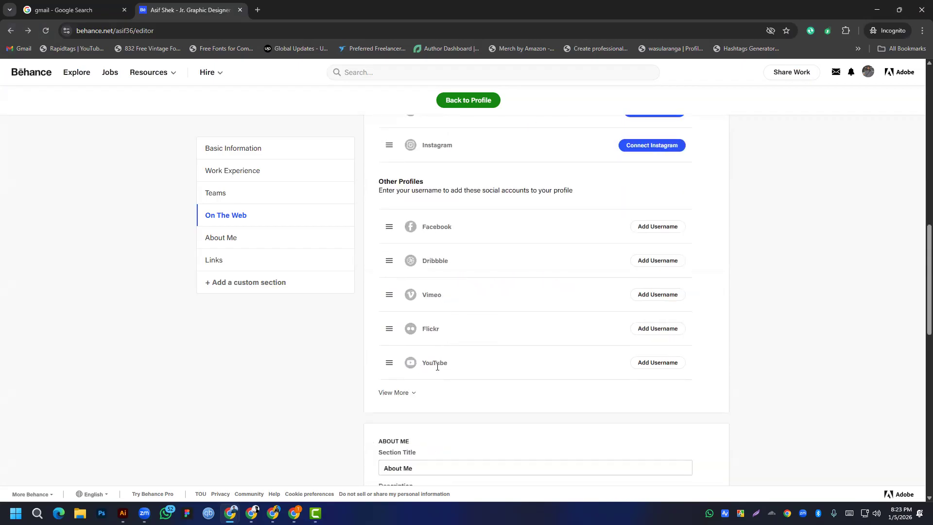
pyautogui.scroll(-1, 434, 361)
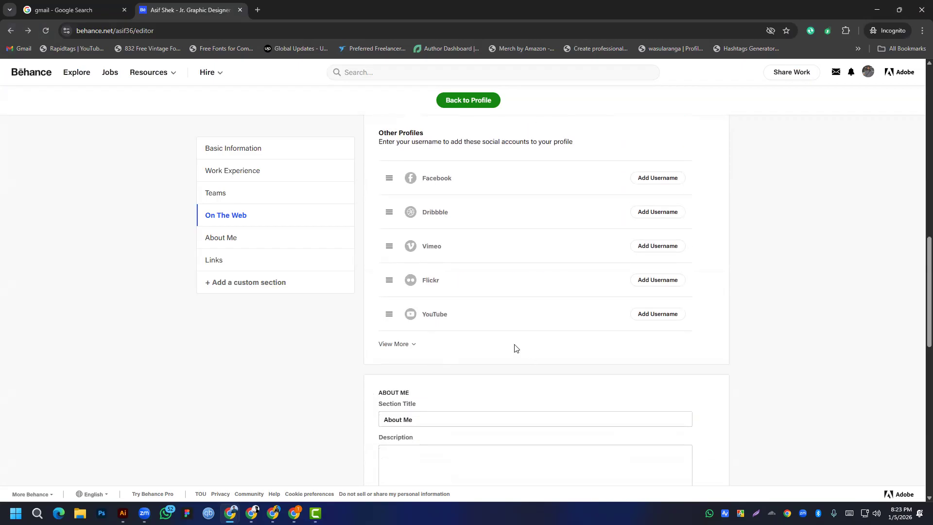
pyautogui.scroll(-3, 514, 348)
pyautogui.click(425, 273)
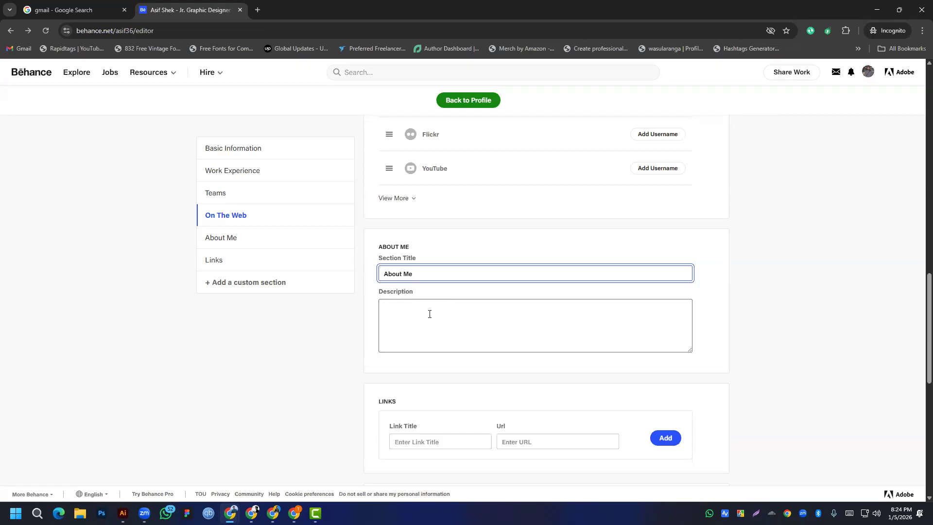
pyautogui.scroll(-2, 427, 316)
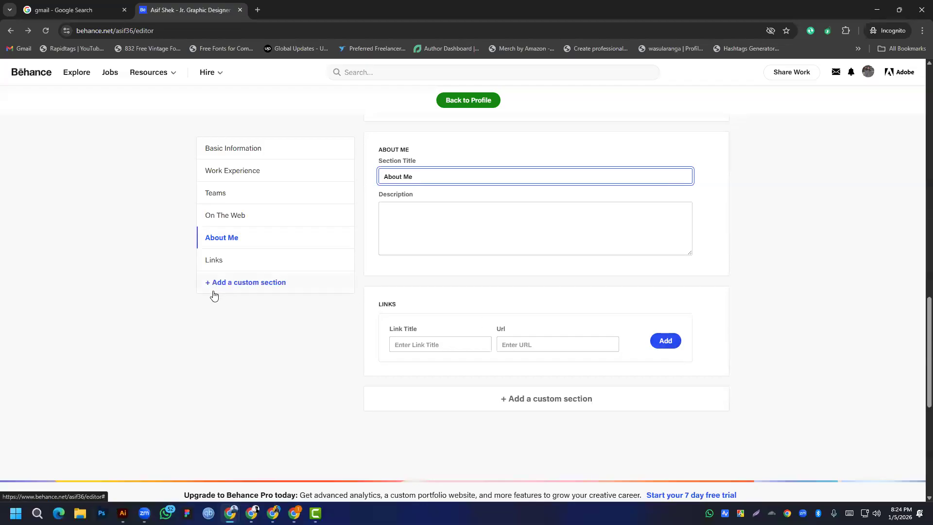
# Jump to the editor's Links section, scroll back to the top, and return to the profile page.
pyautogui.click(222, 265)
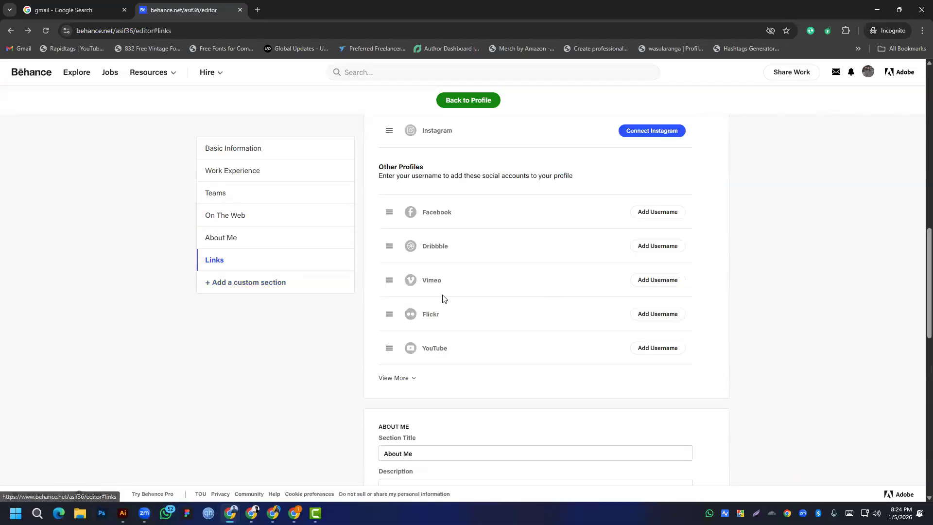
pyautogui.scroll(3, 442, 264)
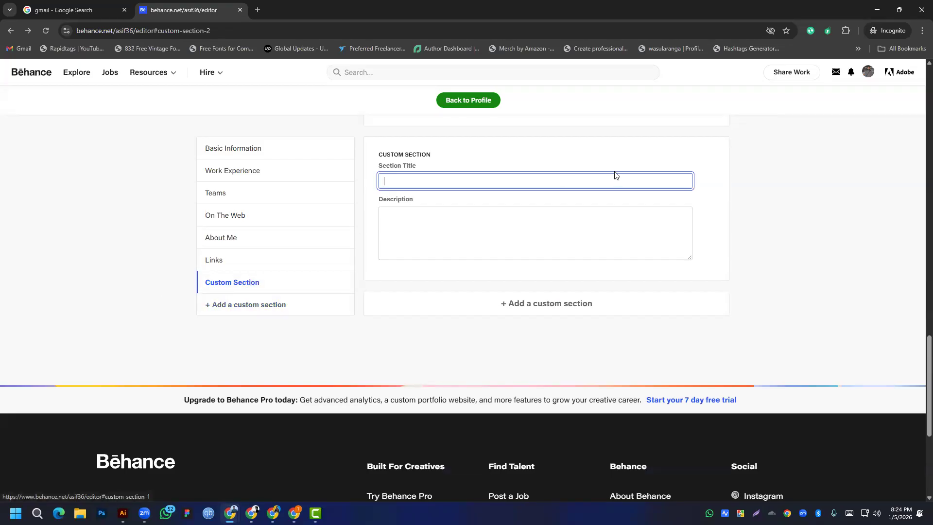
pyautogui.scroll(5, 564, 202)
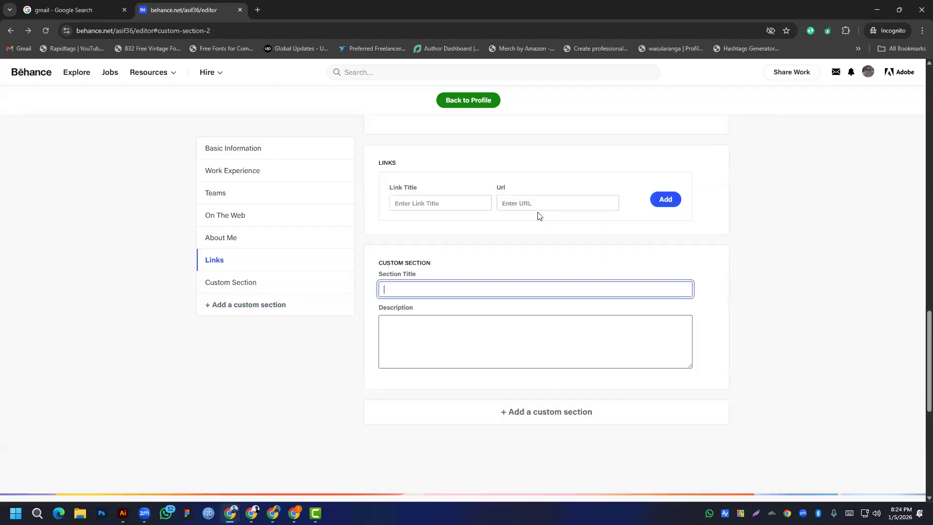
pyautogui.scroll(20, 332, 367)
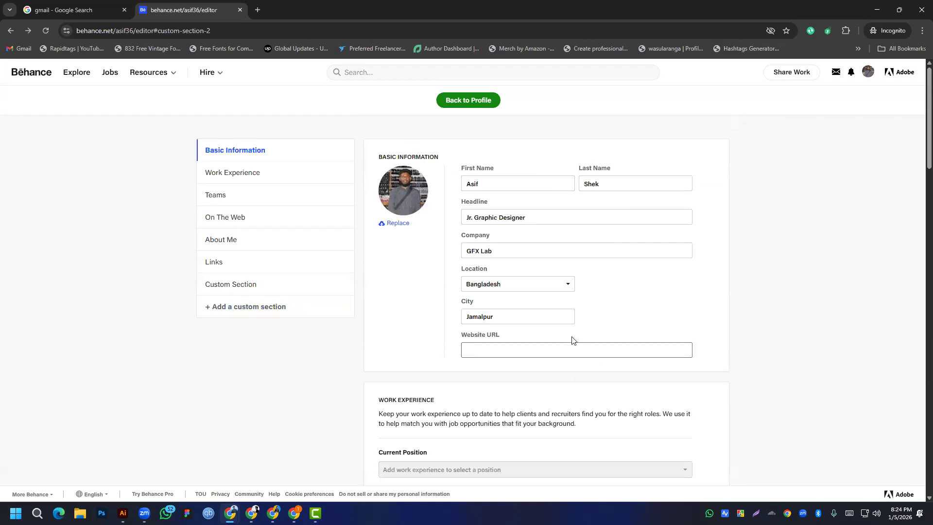
pyautogui.click(471, 104)
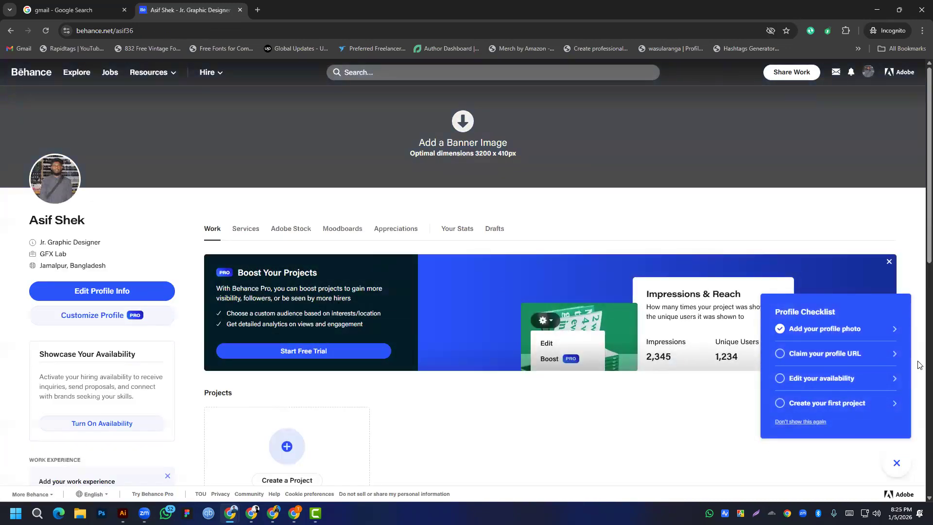
# Edit the suggested profile URL into an available _Creative variant, save it, and highlight the new address.
pyautogui.click(823, 355)
pyautogui.click(461, 284)
pyautogui.press('BackSpace')
pyautogui.write('shek_')
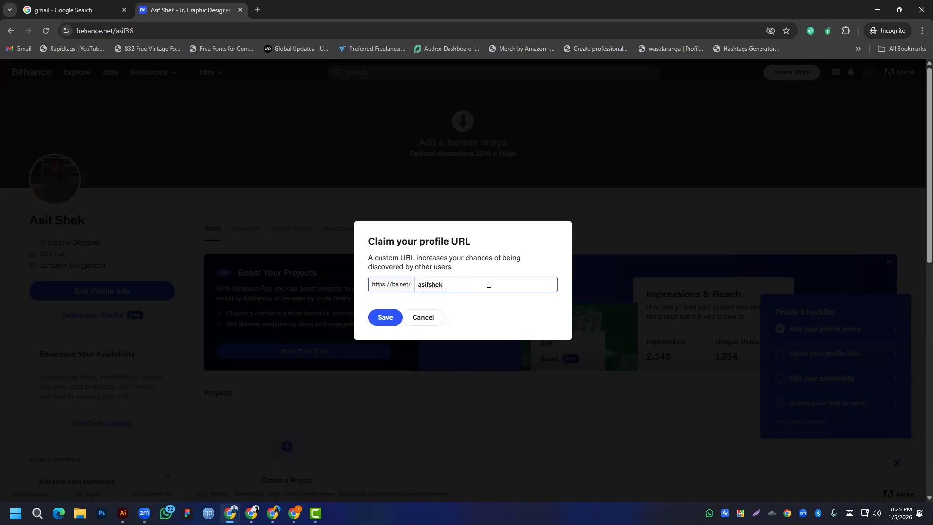
pyautogui.press('BackSpace')
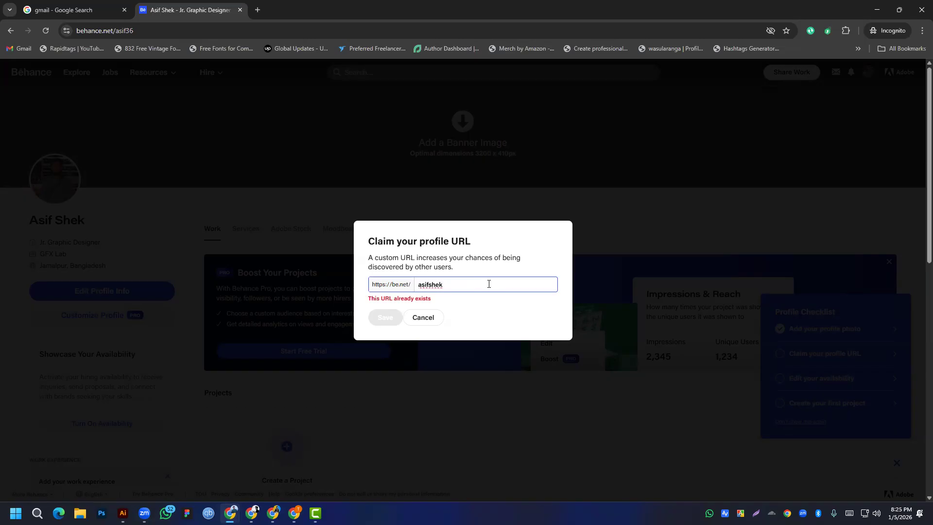
pyautogui.write('Art')
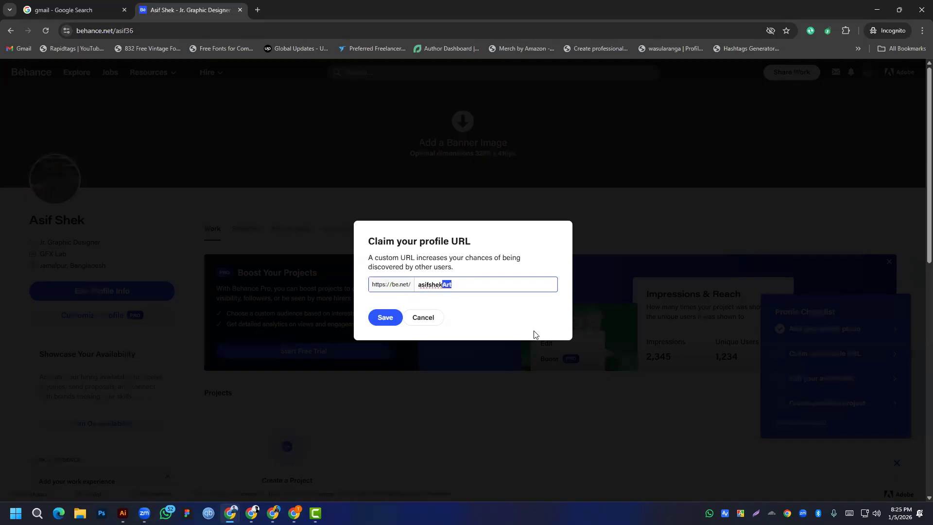
pyautogui.write('Creati')
pyautogui.write('_')
pyautogui.click(381, 317)
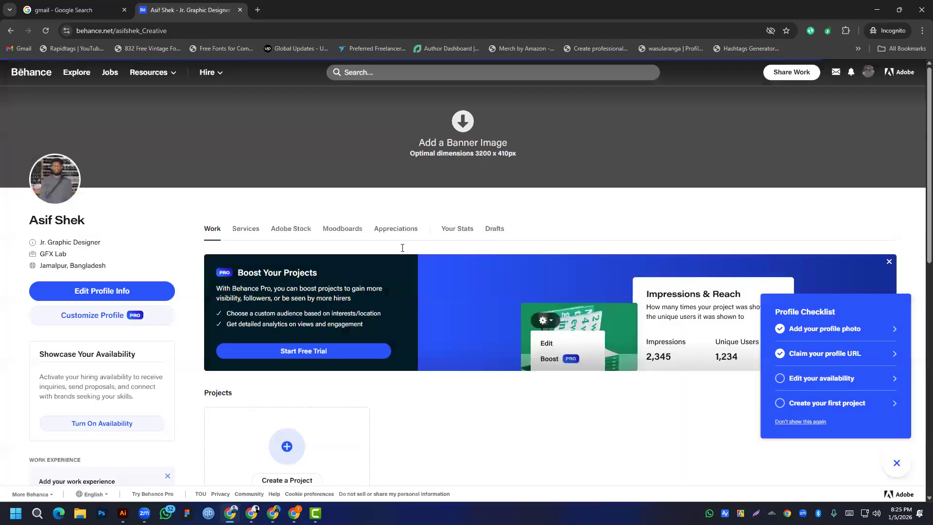
pyautogui.moveTo(167, 30); pyautogui.dragTo(101, 28)
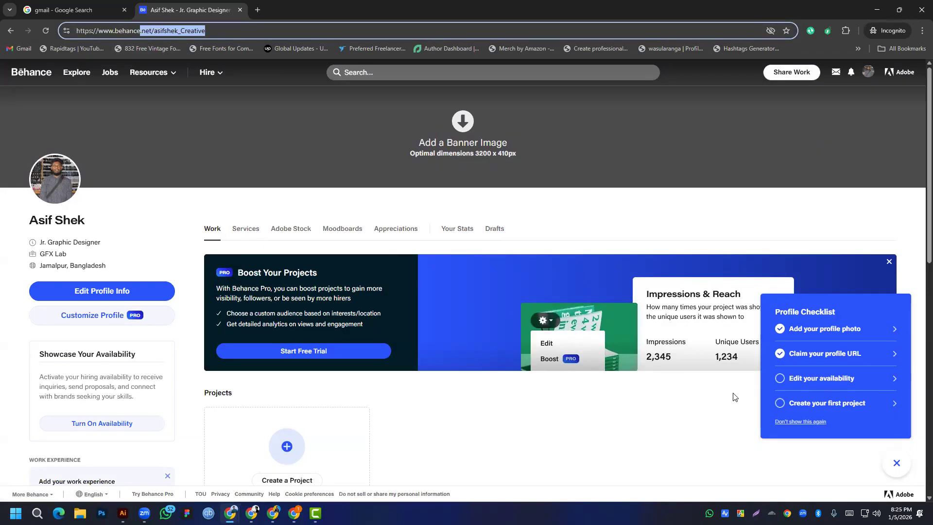
# Turn on Freelance Jobs and Full Time Job availability, starting Now.
pyautogui.click(832, 380)
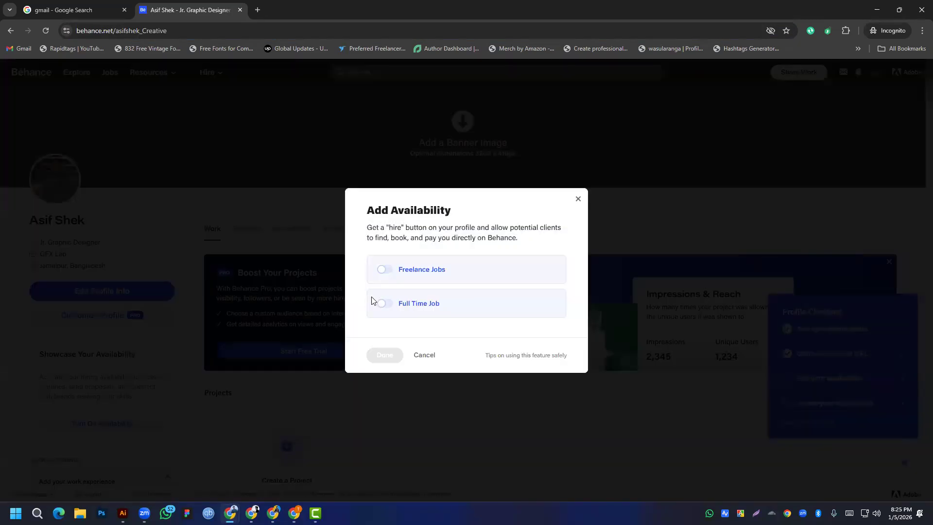
pyautogui.click(383, 269)
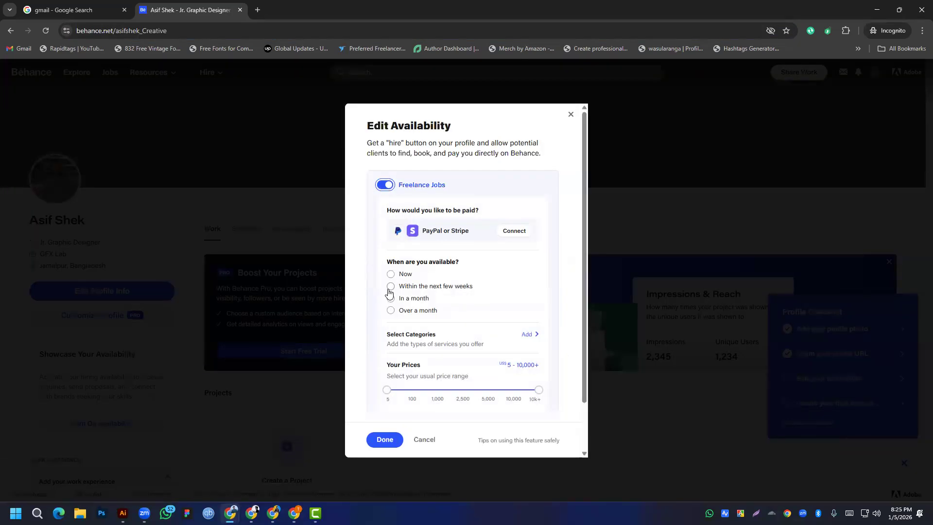
pyautogui.scroll(-1, 389, 291)
pyautogui.click(381, 389)
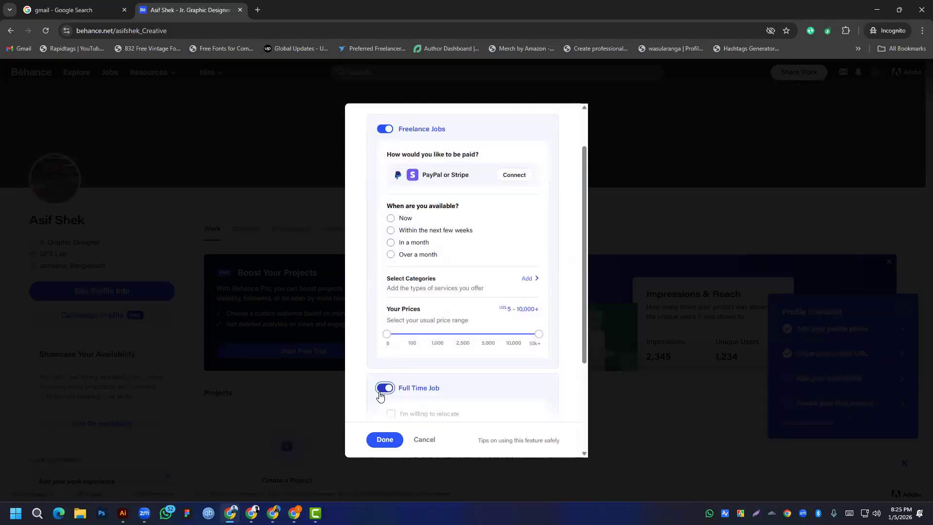
pyautogui.scroll(-3, 438, 340)
pyautogui.scroll(3, 533, 267)
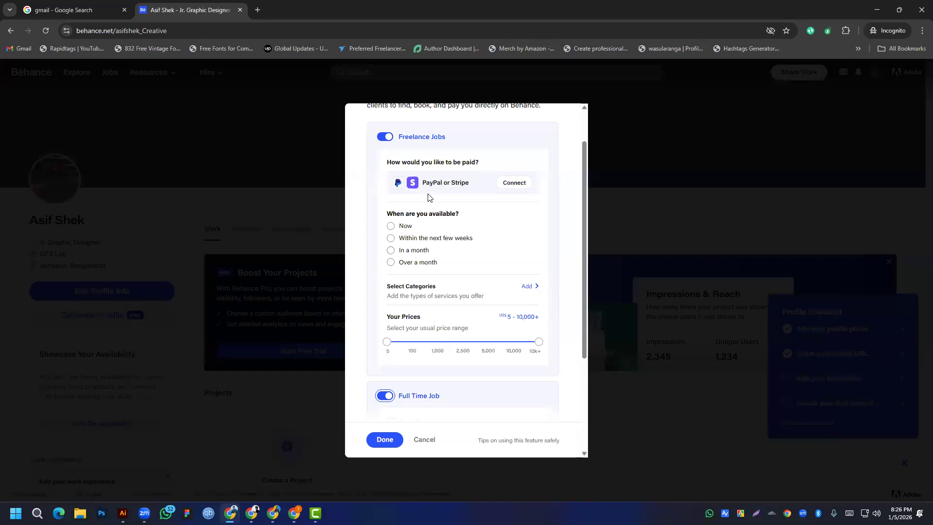
pyautogui.click(391, 226)
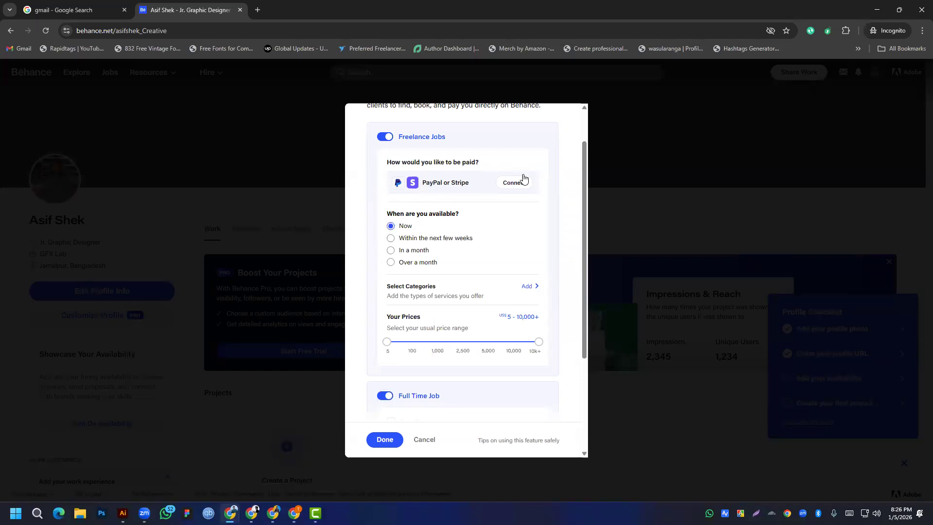
# Opt in to remote opportunities in the availability form.
pyautogui.scroll(1, 418, 204)
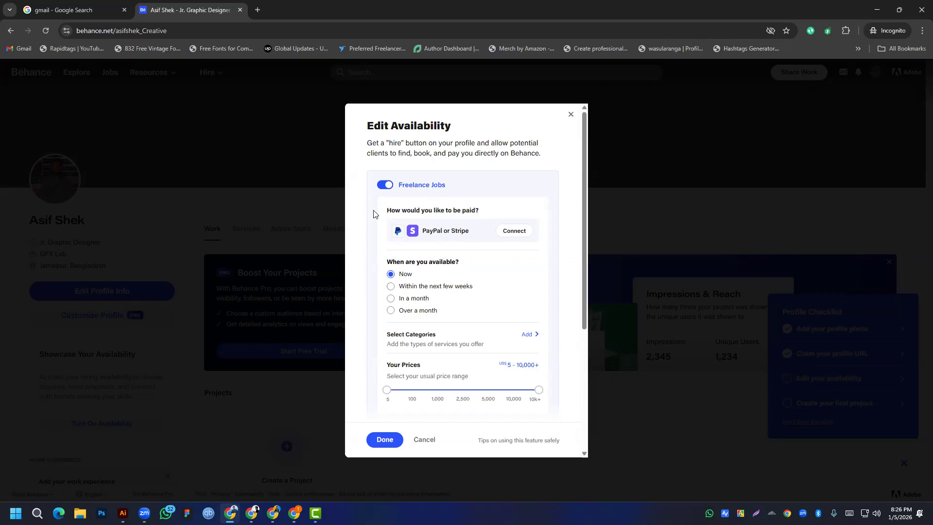
pyautogui.scroll(-4, 410, 222)
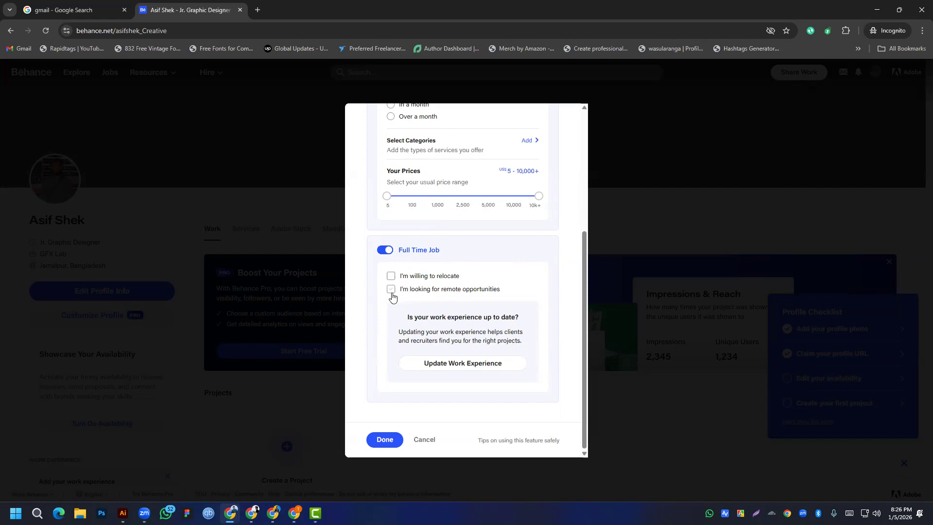
pyautogui.click(393, 290)
pyautogui.click(391, 291)
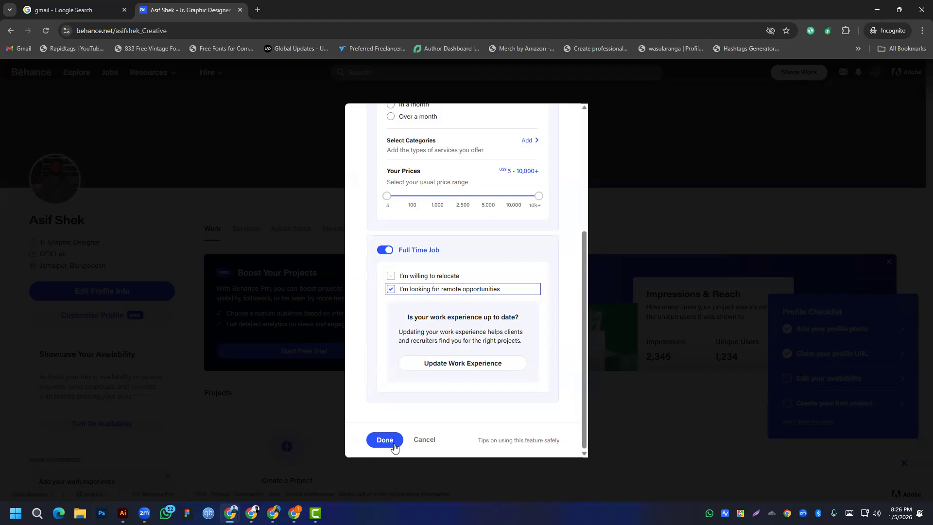
# Glance at the work experience editor in a new tab, close it, and save the availability settings.
pyautogui.click(472, 365)
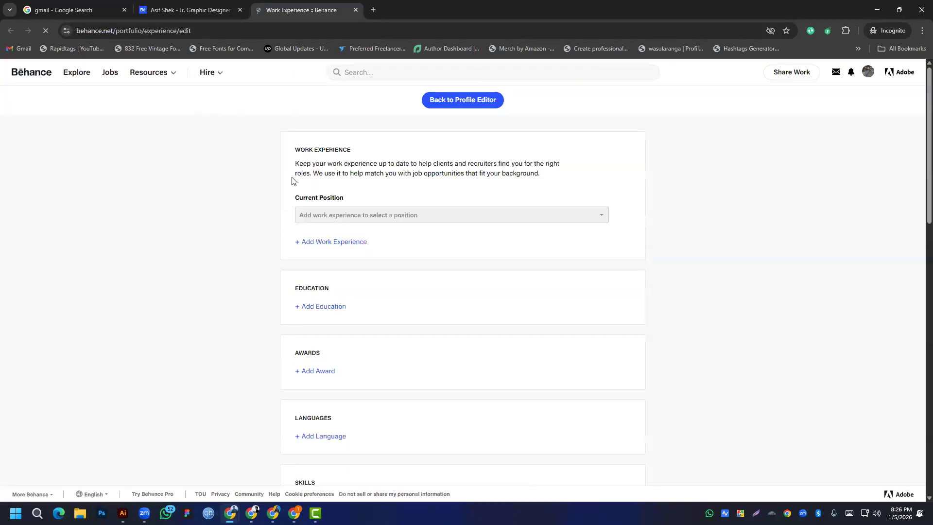
pyautogui.scroll(-5, 286, 250)
pyautogui.scroll(-8, 292, 267)
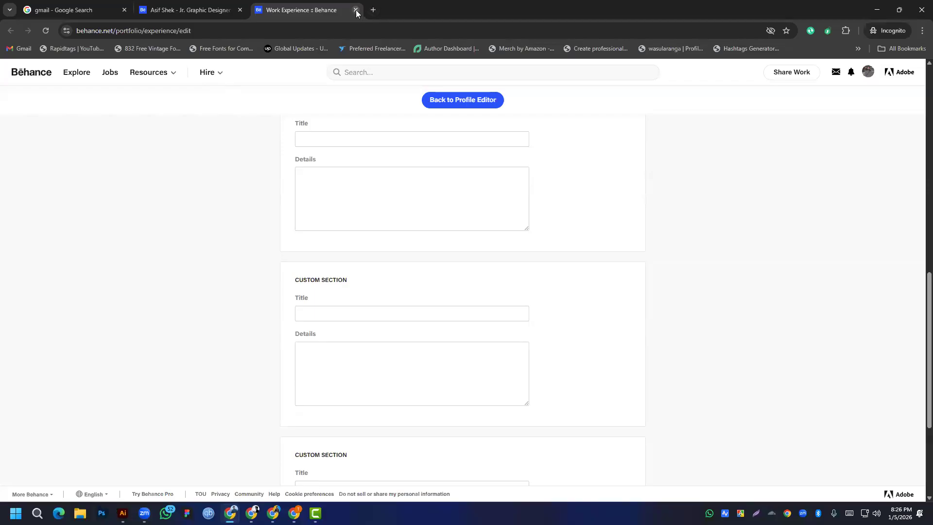
pyautogui.click(356, 10)
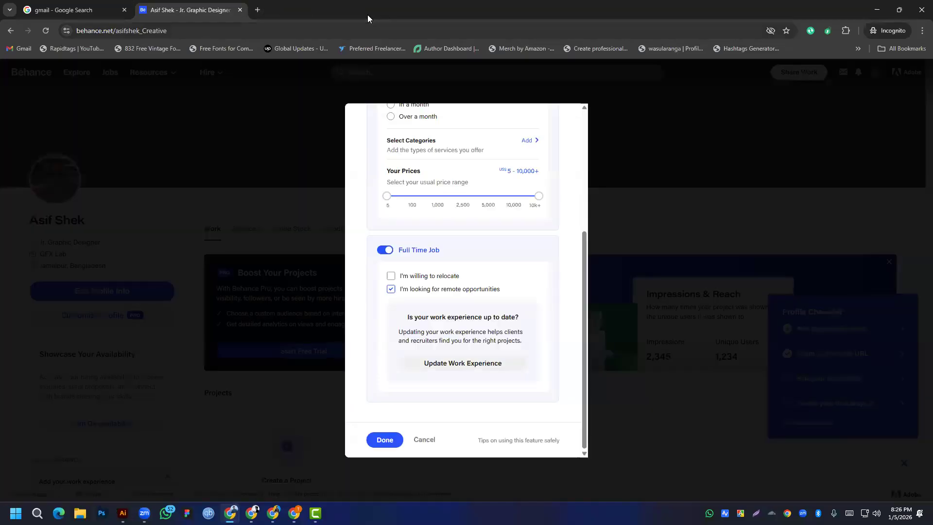
pyautogui.click(380, 441)
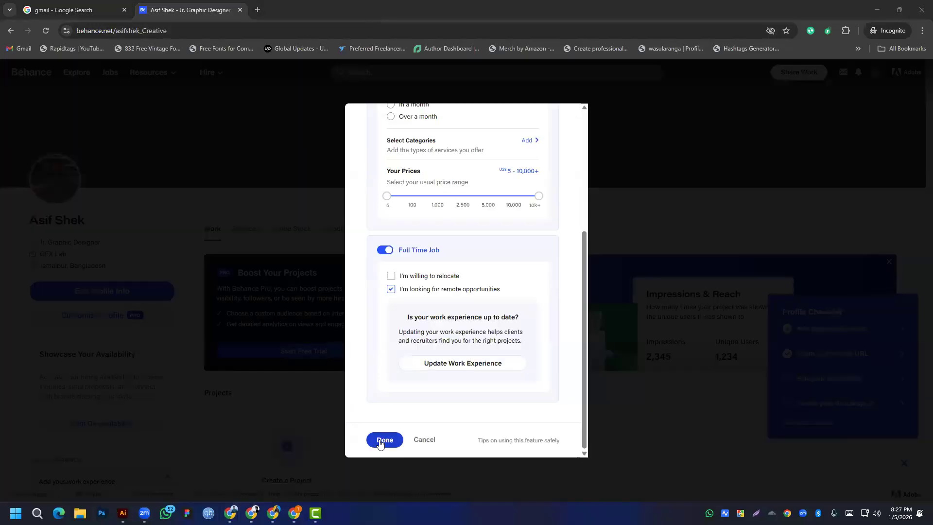
pyautogui.click(379, 441)
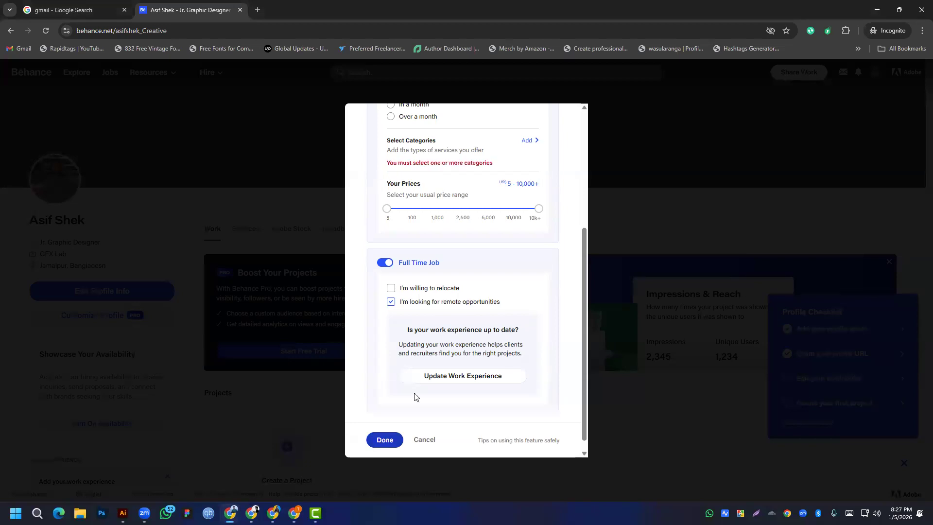
pyautogui.scroll(1, 520, 209)
# Tick the first service categories, including Logo, Stationery, Branding, Packaging, Album Cover, T-Shirt and Identity Design.
pyautogui.click(533, 192)
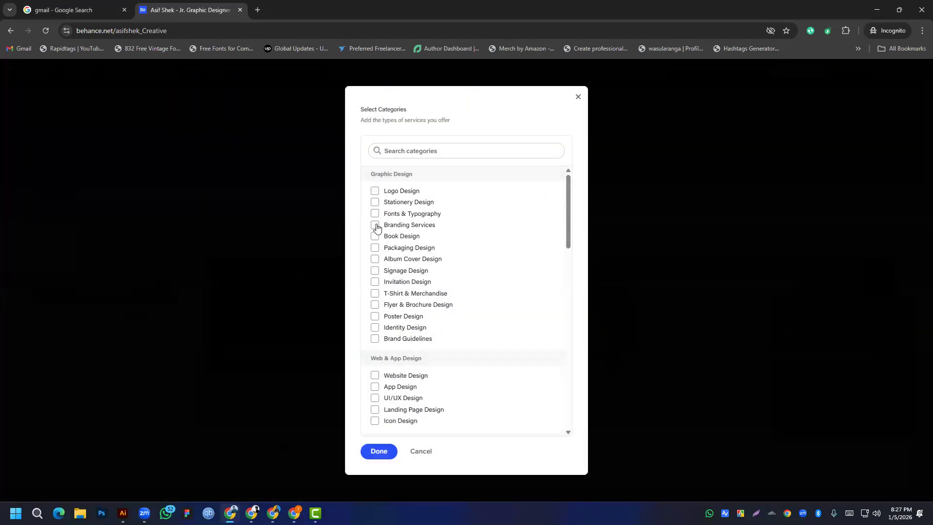
pyautogui.click(376, 191)
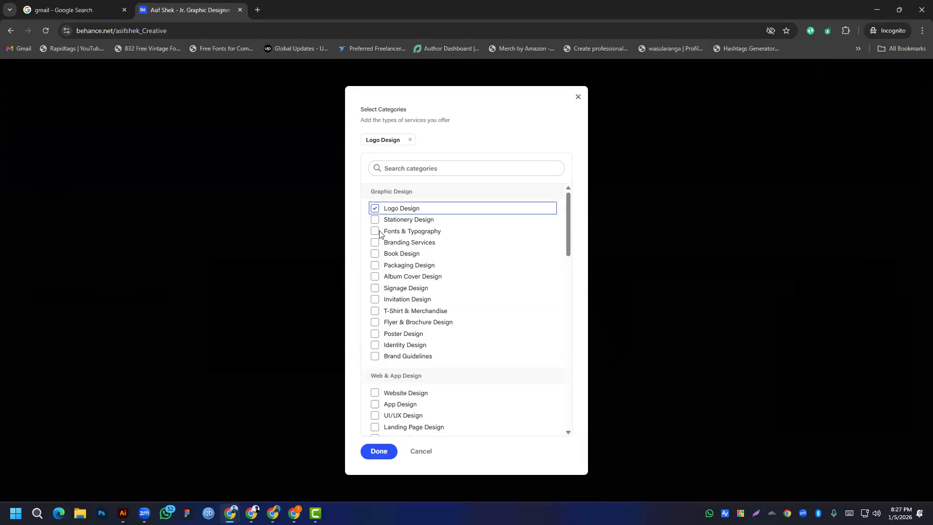
pyautogui.click(375, 222)
pyautogui.click(375, 232)
pyautogui.click(375, 243)
pyautogui.click(374, 253)
pyautogui.click(374, 243)
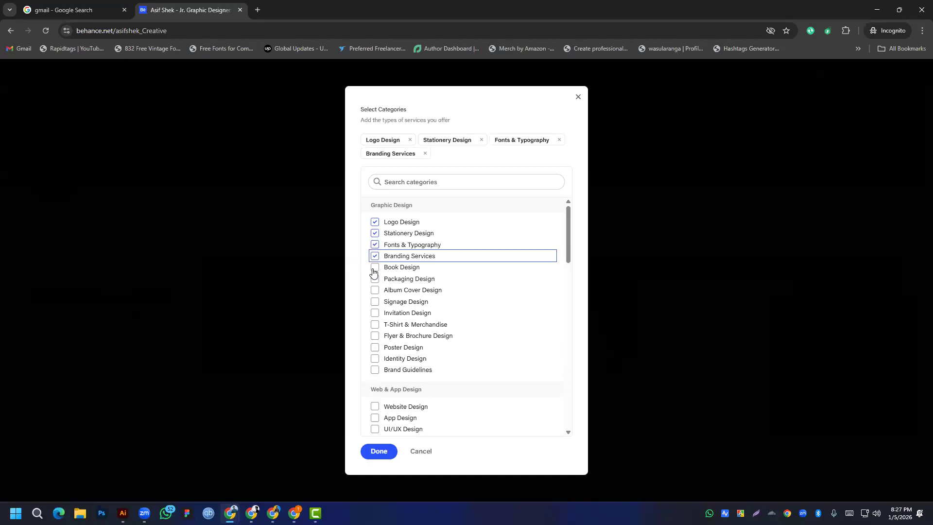
pyautogui.click(374, 267)
pyautogui.click(374, 278)
pyautogui.click(375, 290)
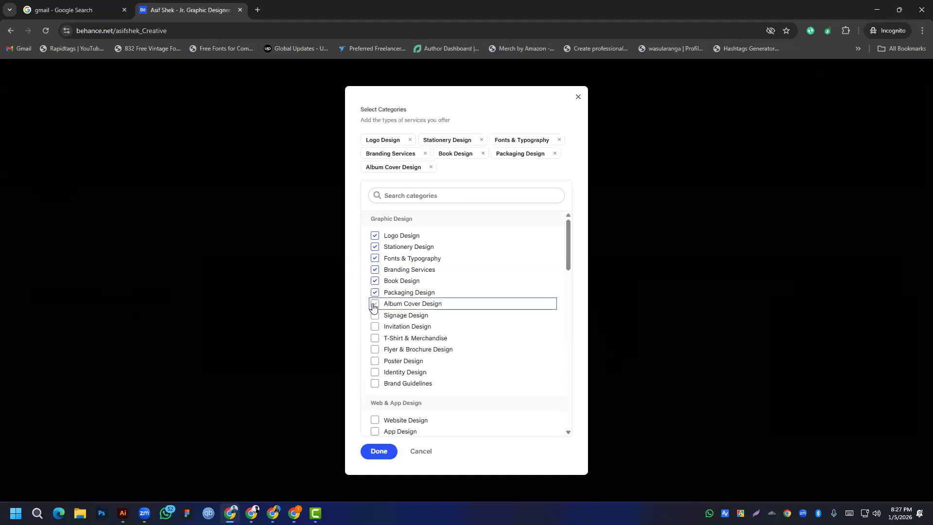
pyautogui.click(375, 315)
pyautogui.click(375, 327)
pyautogui.click(376, 339)
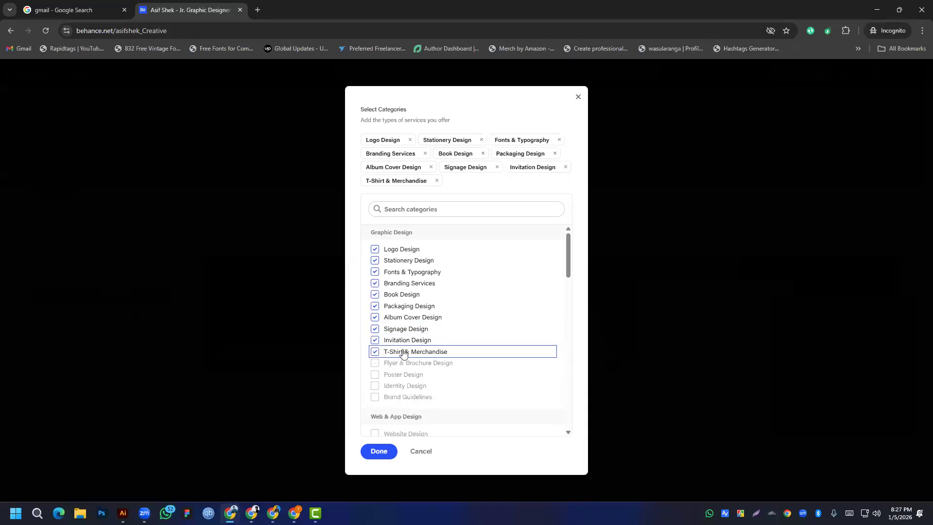
pyautogui.click(375, 330)
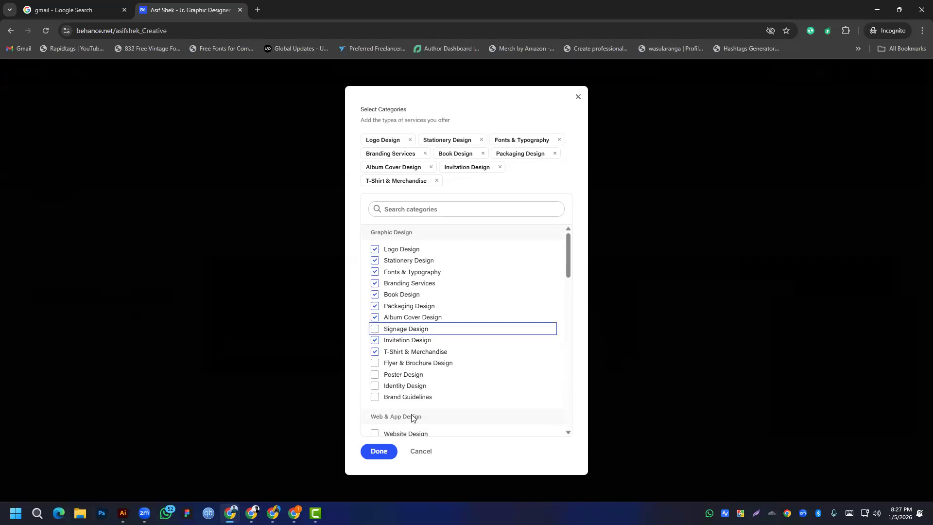
pyautogui.click(374, 387)
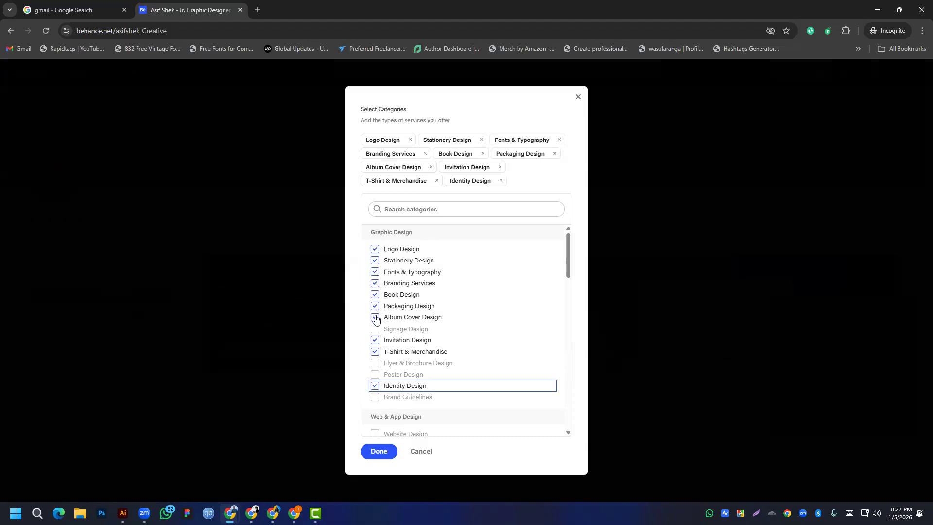
# Drop Book and Invitation Design, add Flyer & Brochure Design and Brand Guidelines, and confirm the categories.
pyautogui.click(375, 272)
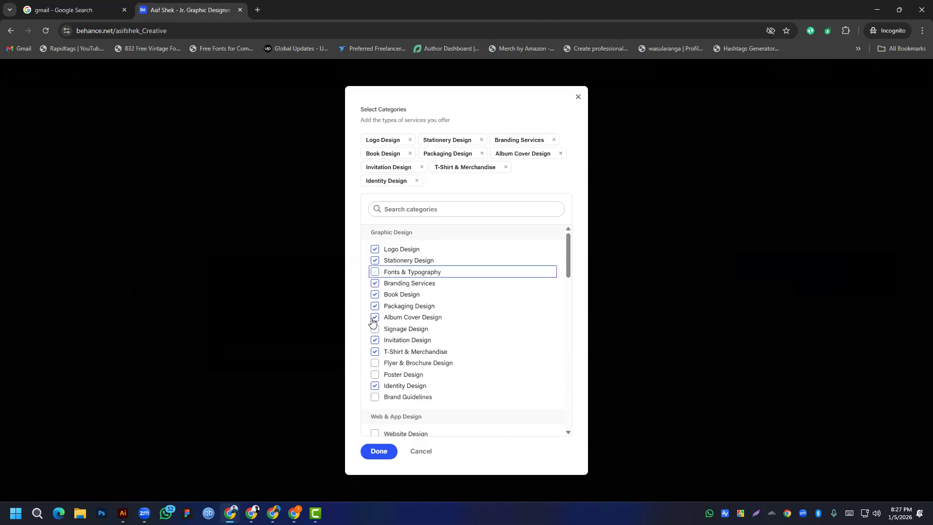
pyautogui.click(375, 294)
pyautogui.click(374, 272)
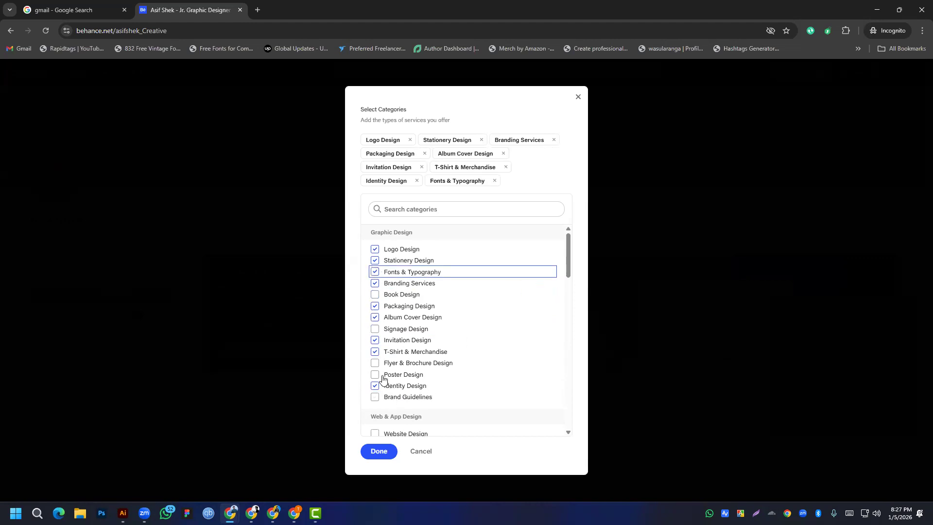
pyautogui.click(374, 363)
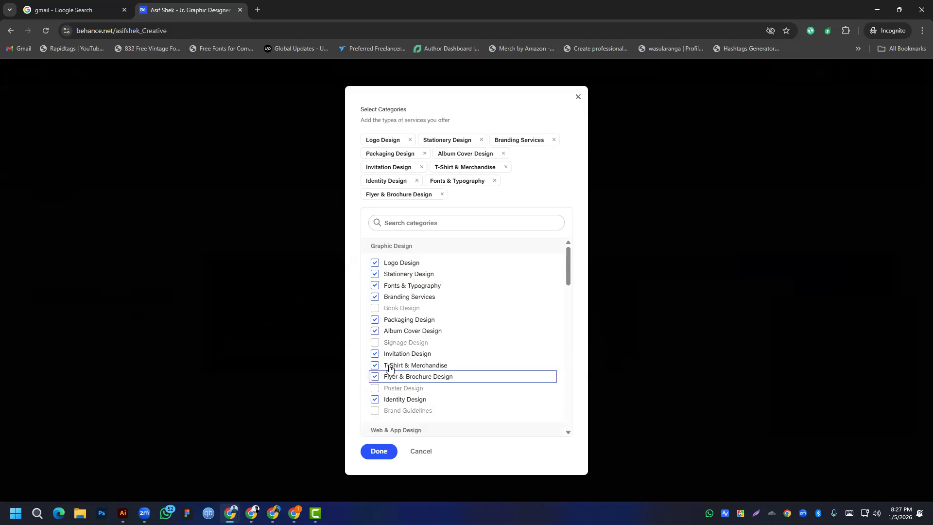
pyautogui.scroll(-1, 401, 374)
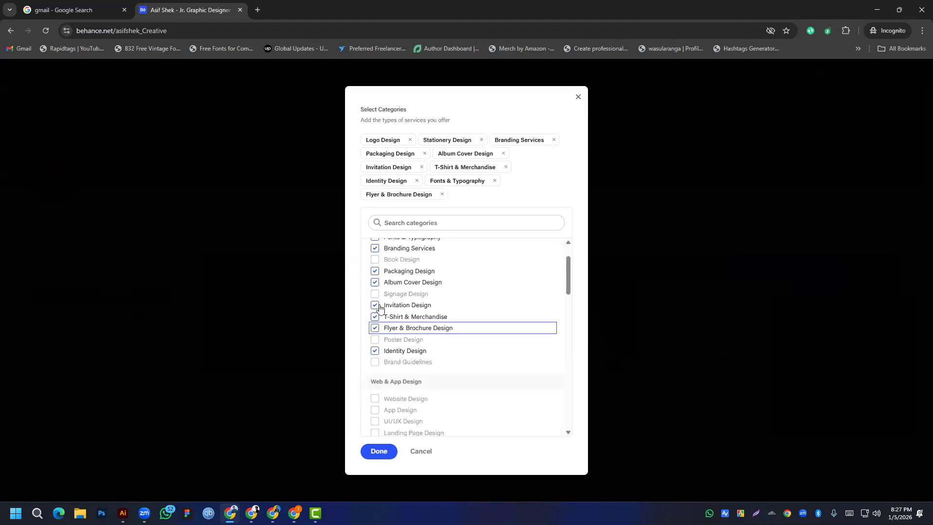
pyautogui.scroll(1, 412, 302)
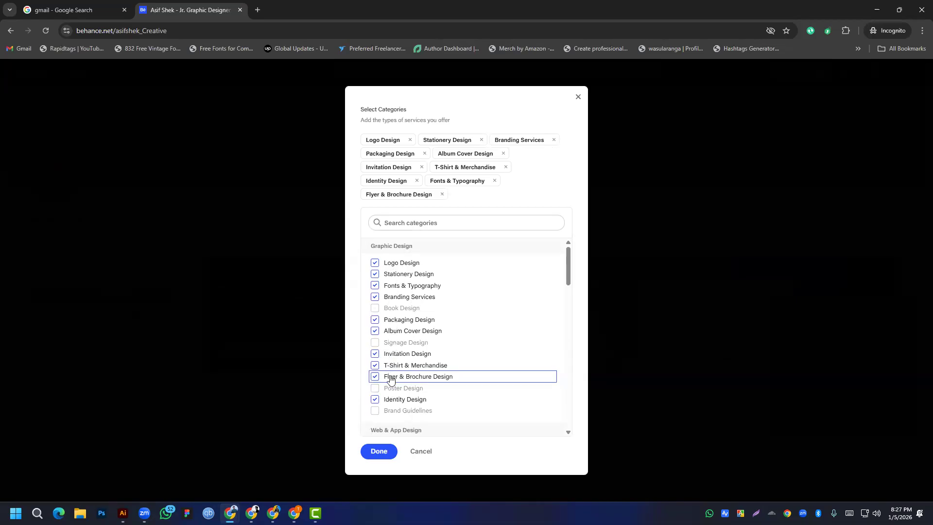
pyautogui.click(375, 353)
pyautogui.scroll(-1, 380, 376)
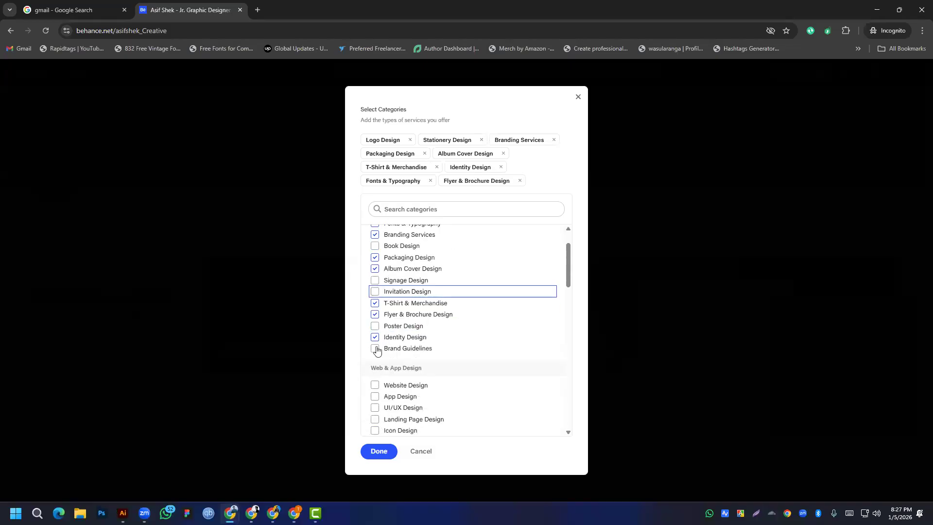
pyautogui.click(375, 349)
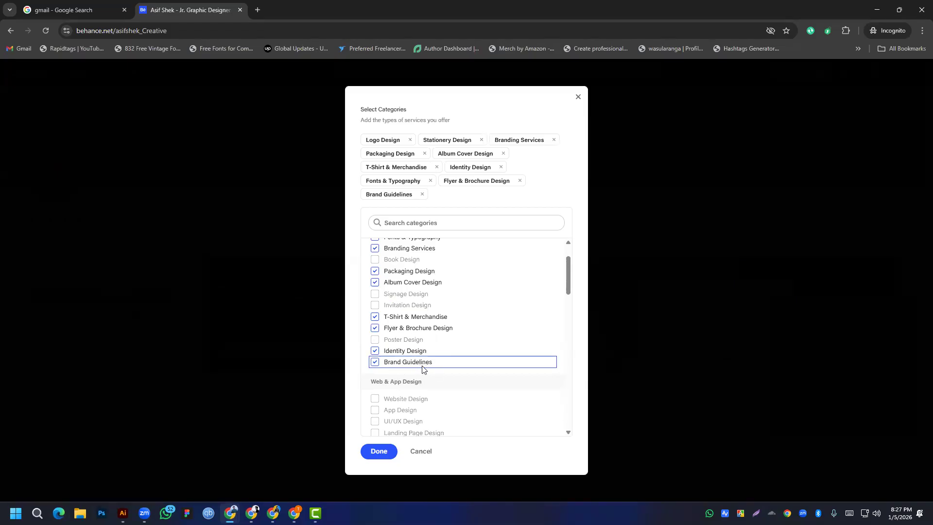
pyautogui.scroll(-3, 421, 369)
pyautogui.scroll(-3, 394, 306)
pyautogui.scroll(-1, 394, 307)
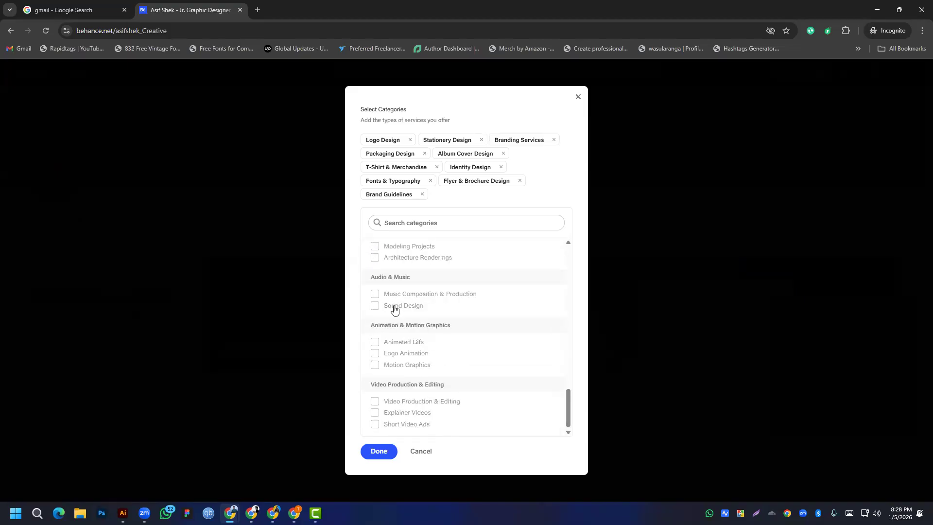
pyautogui.scroll(6, 391, 335)
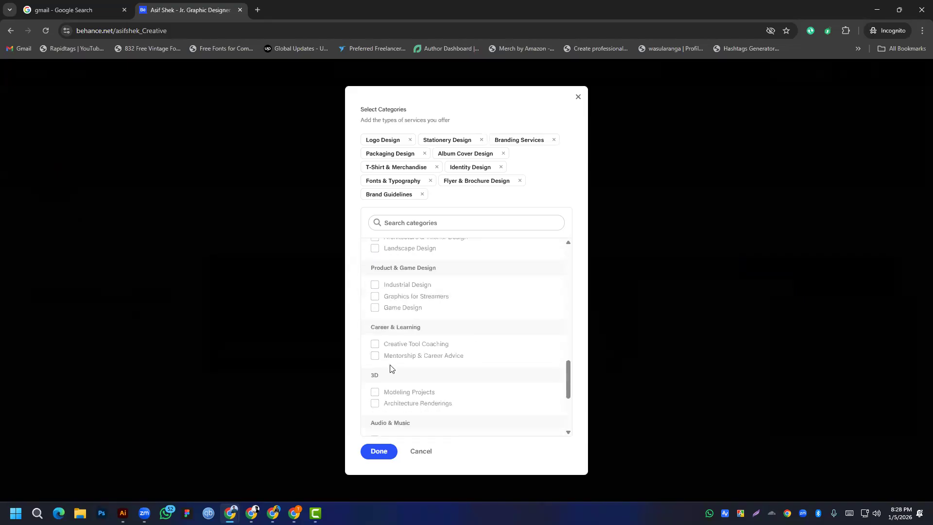
pyautogui.scroll(6, 394, 372)
pyautogui.scroll(-4, 389, 374)
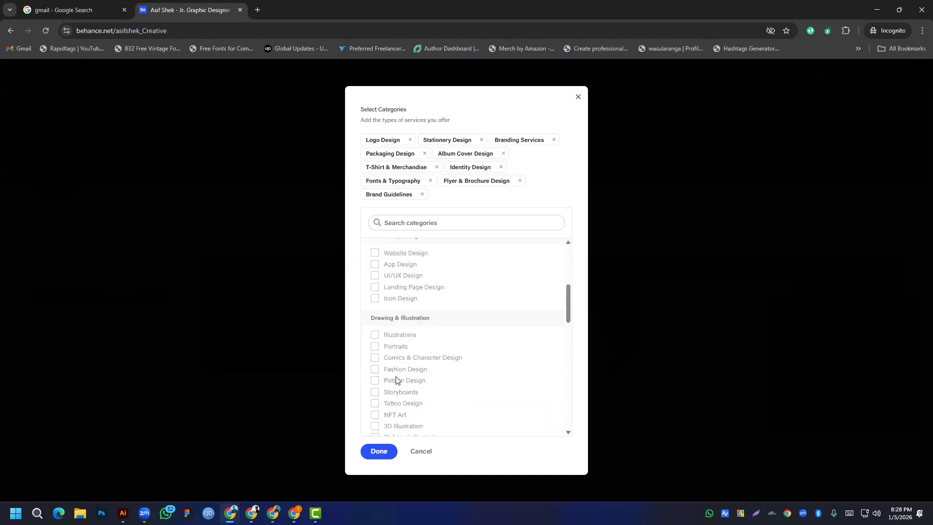
pyautogui.click(382, 452)
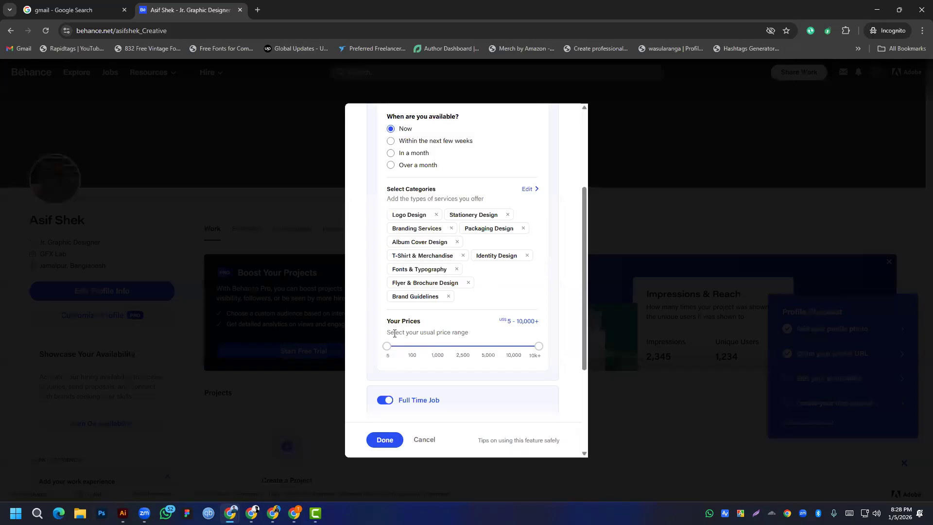
# Set the usual price range to under US$100 and save the availability.
pyautogui.moveTo(537, 346); pyautogui.dragTo(436, 350)
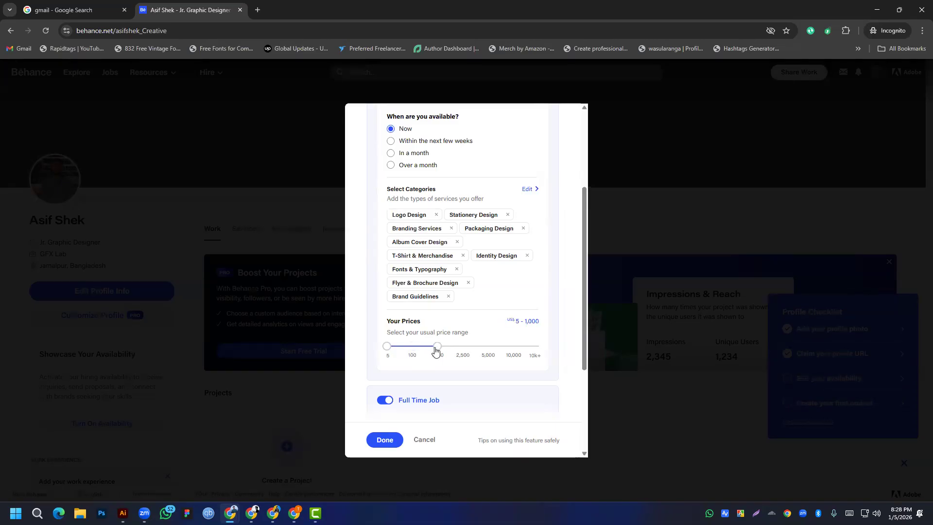
pyautogui.click(465, 349)
pyautogui.click(411, 346)
pyautogui.scroll(-3, 518, 273)
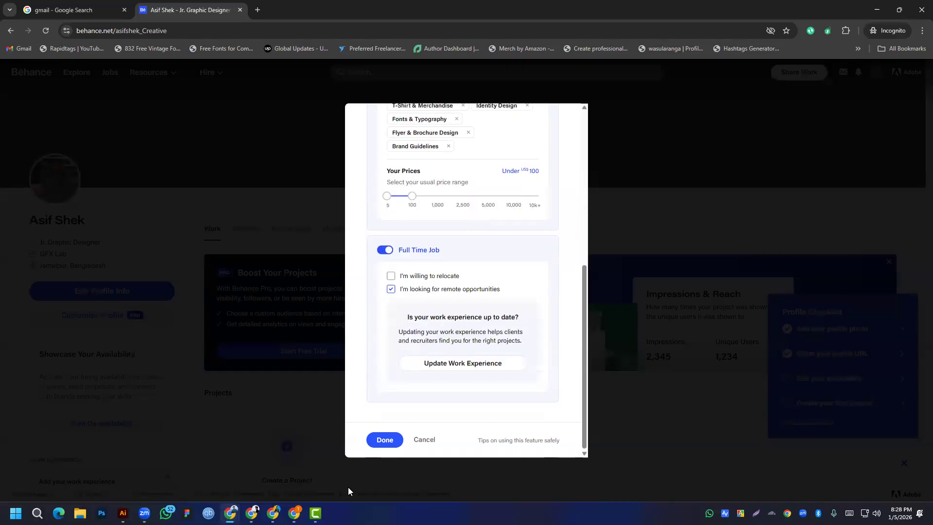
pyautogui.click(395, 441)
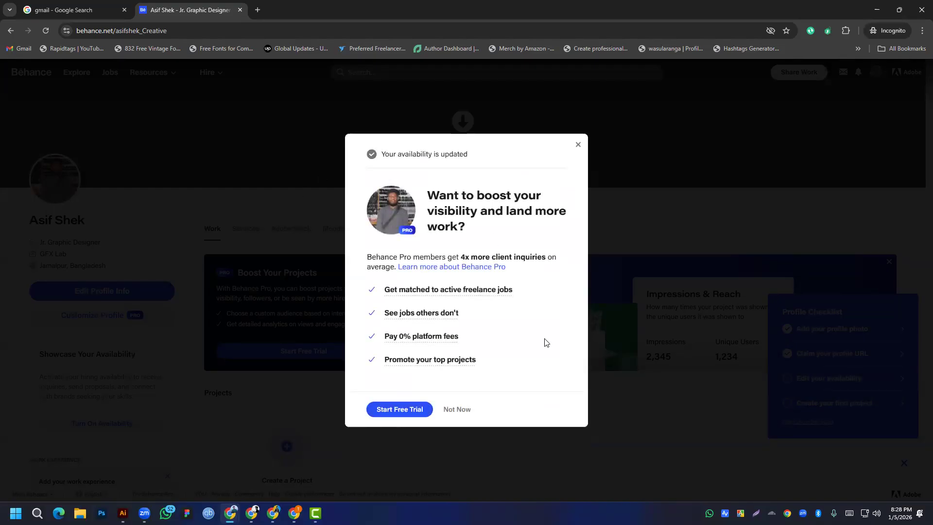
# Decline the Behance Pro offer.
pyautogui.click(457, 409)
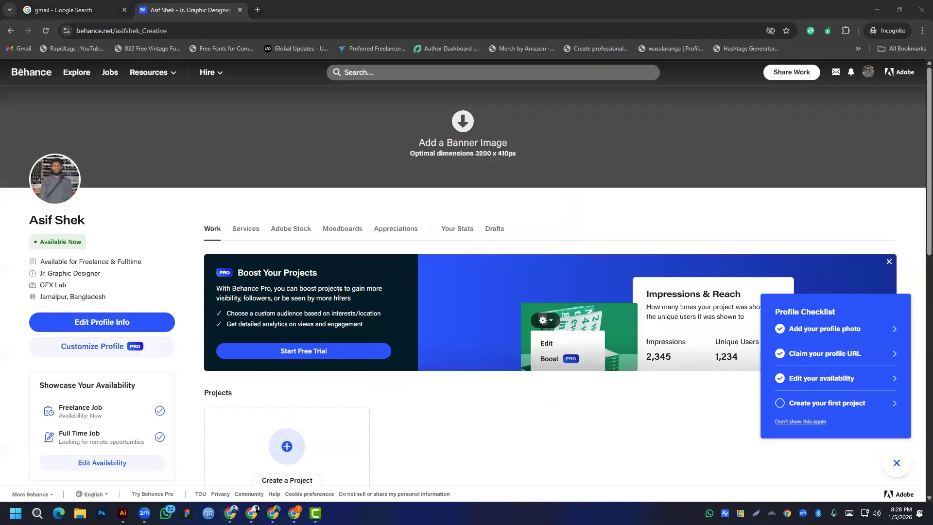
pyautogui.scroll(-3, 338, 294)
pyautogui.scroll(3, 146, 190)
pyautogui.scroll(-3, 121, 284)
pyautogui.scroll(-2, 121, 284)
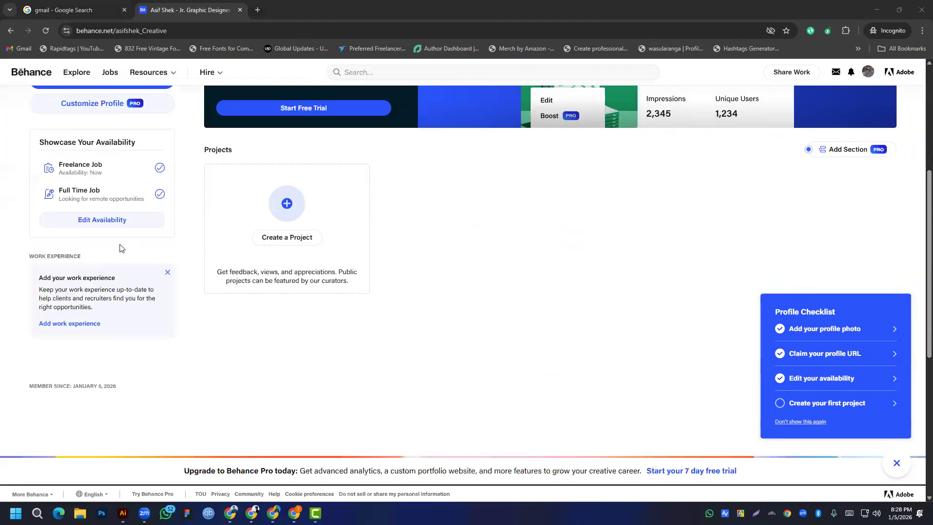
# Reopen the availability settings to review them, then close without changes.
pyautogui.click(110, 221)
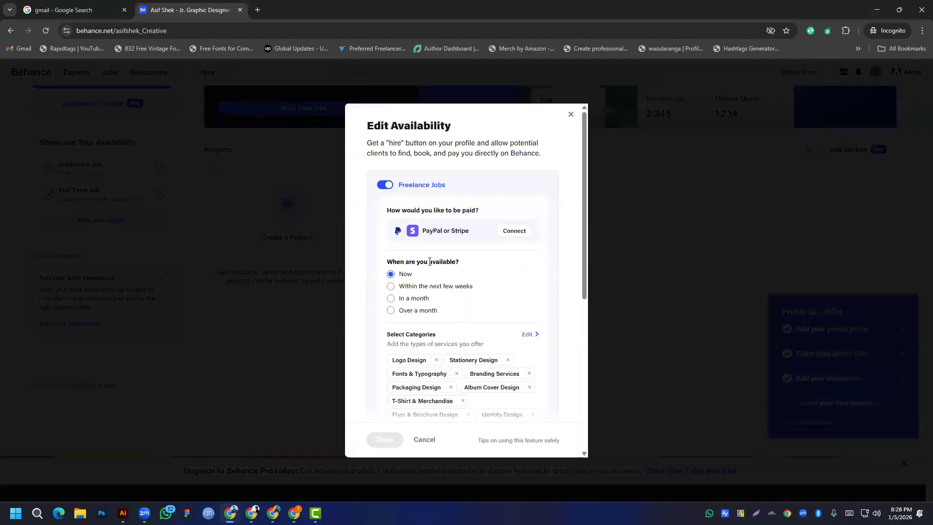
pyautogui.scroll(-5, 426, 244)
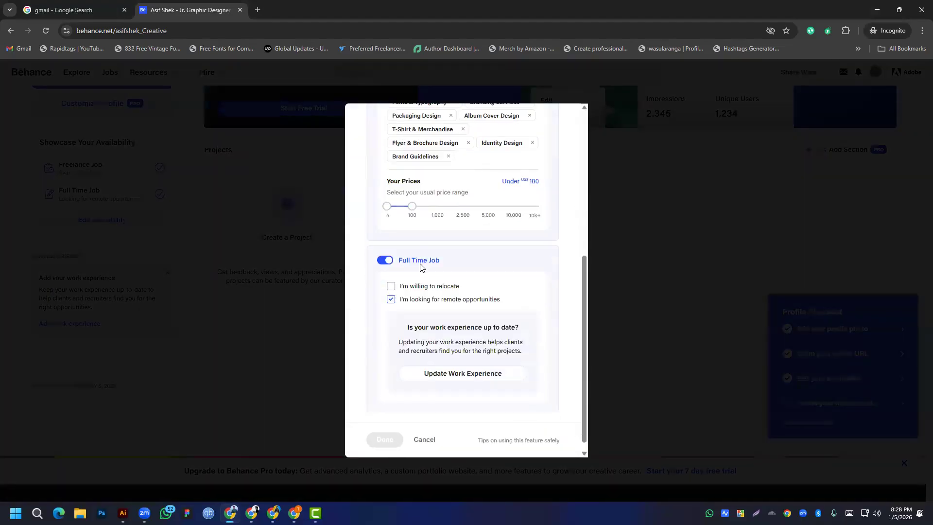
pyautogui.click(319, 310)
# Bring the browser window with the GFX Lab team page to the front.
pyautogui.scroll(2, 125, 253)
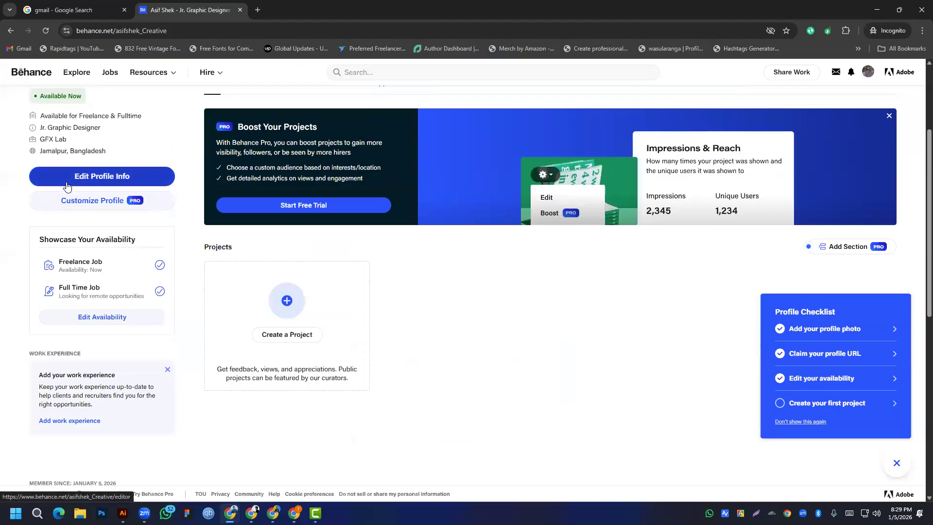
pyautogui.scroll(3, 67, 186)
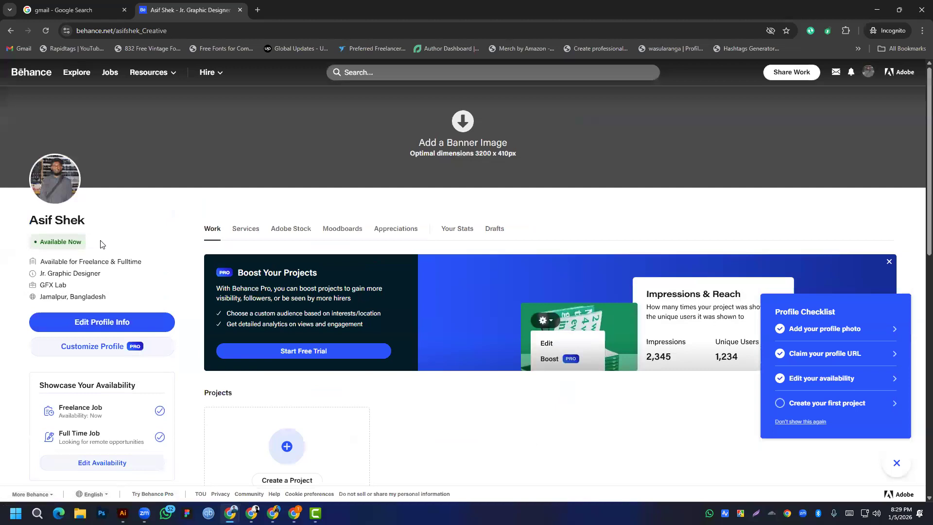
pyautogui.scroll(-5, 101, 241)
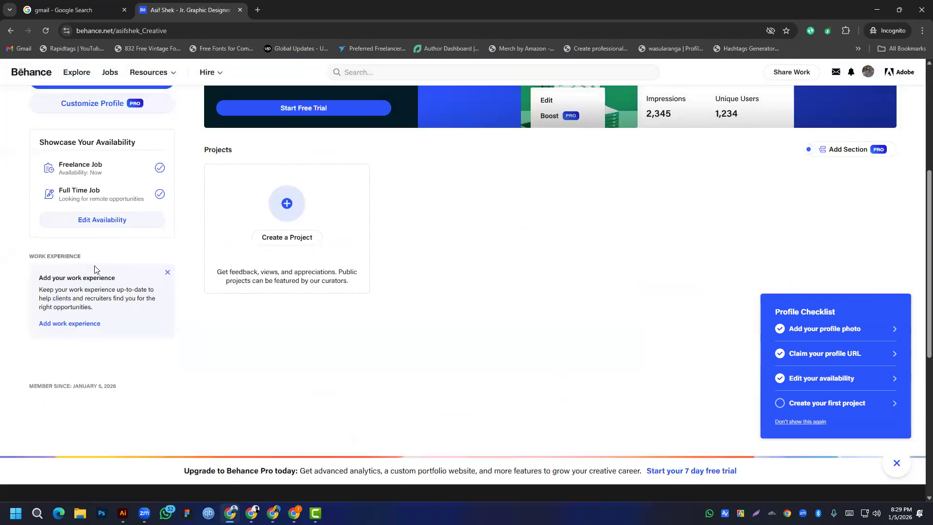
pyautogui.moveTo(231, 513)
pyautogui.click(174, 466)
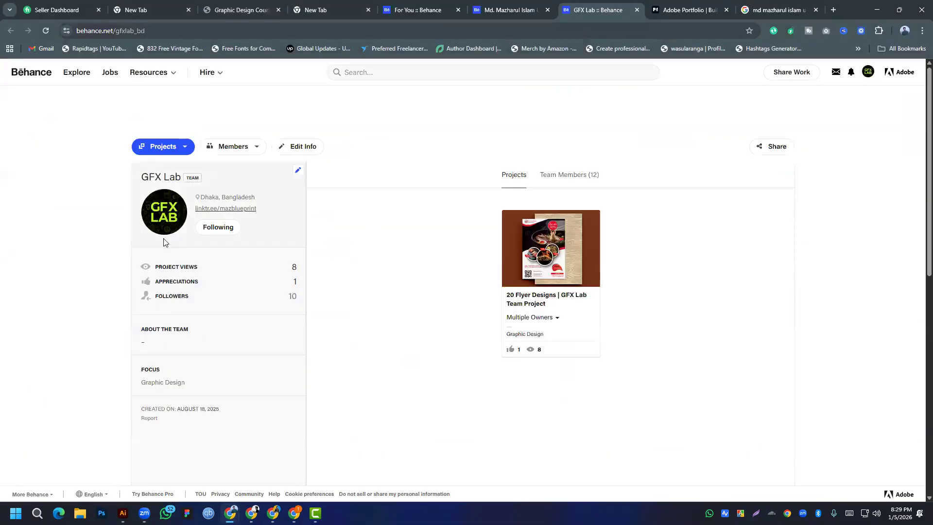
# Switch to the other designer's profile and show the Book Cover project's options.
pyautogui.click(496, 11)
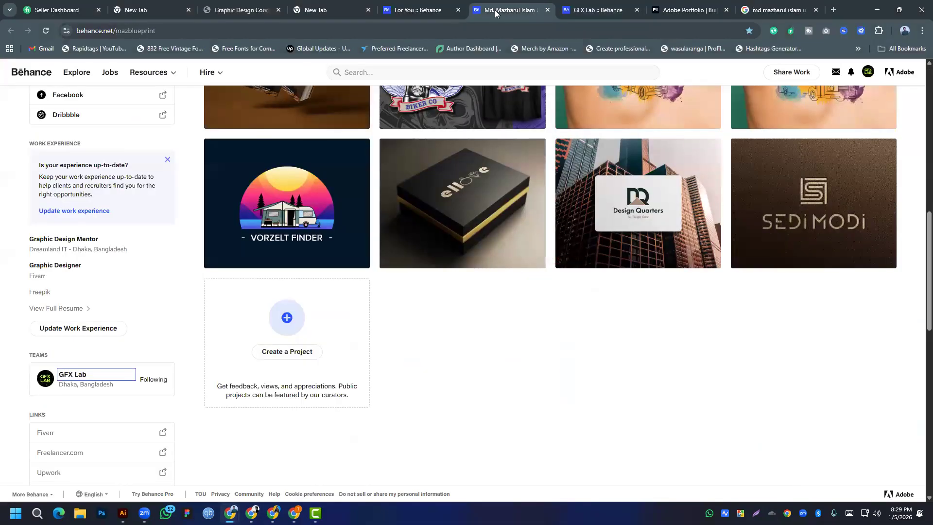
pyautogui.scroll(6, 100, 225)
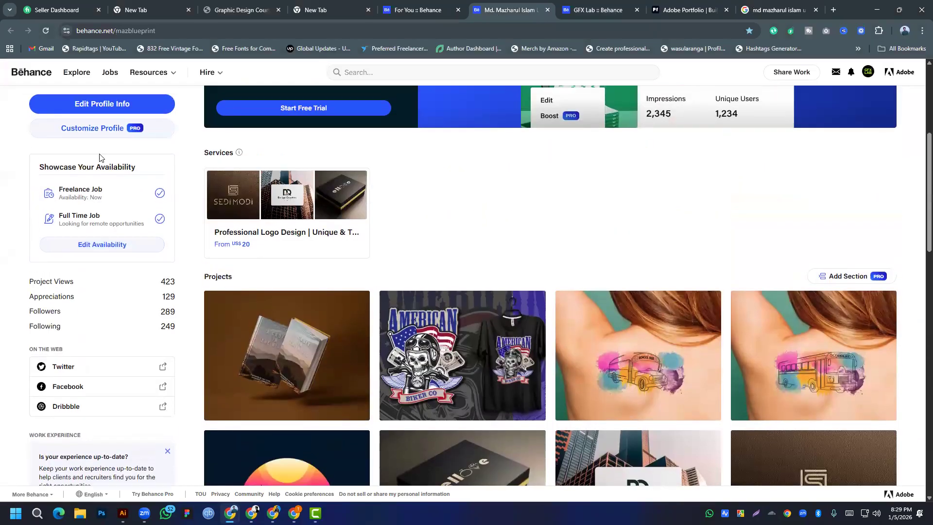
pyautogui.scroll(-2, 99, 160)
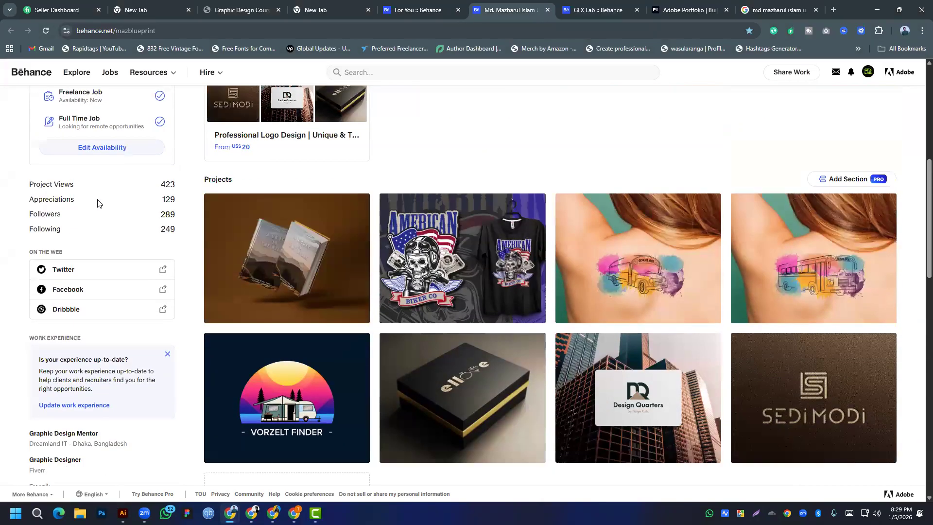
pyautogui.scroll(-4, 97, 204)
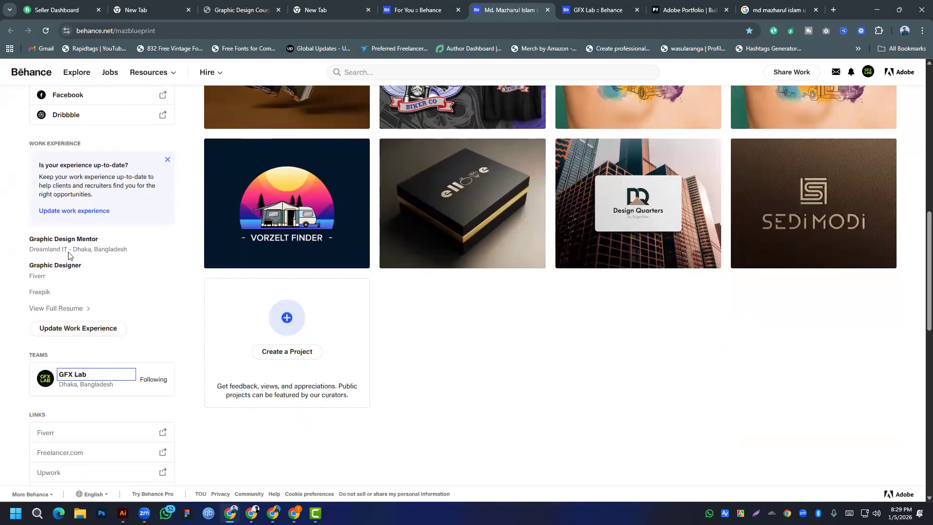
pyautogui.scroll(-5, 69, 255)
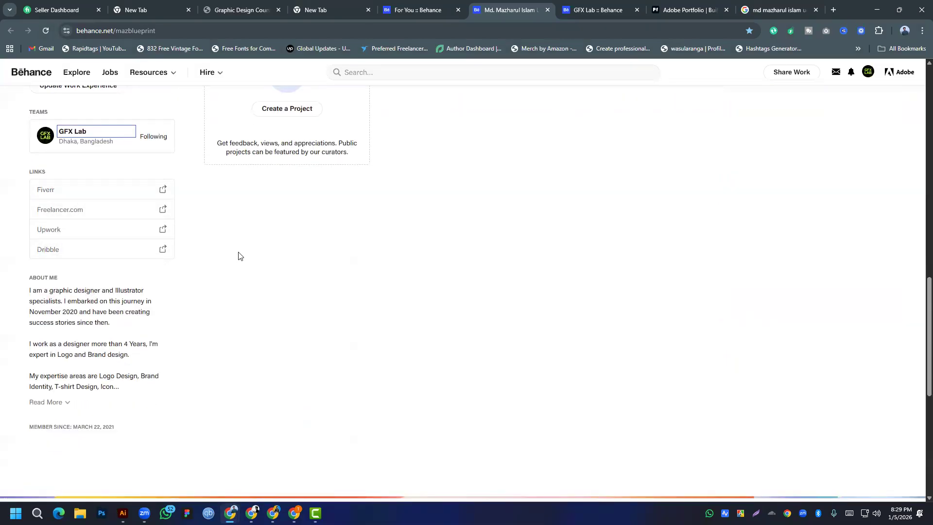
pyautogui.scroll(-3, 227, 283)
pyautogui.scroll(12, 226, 284)
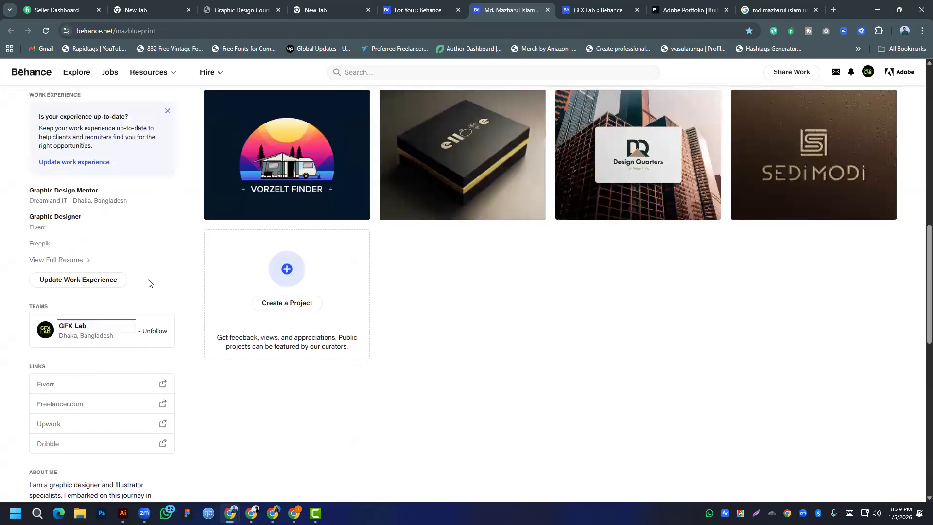
pyautogui.click(226, 259)
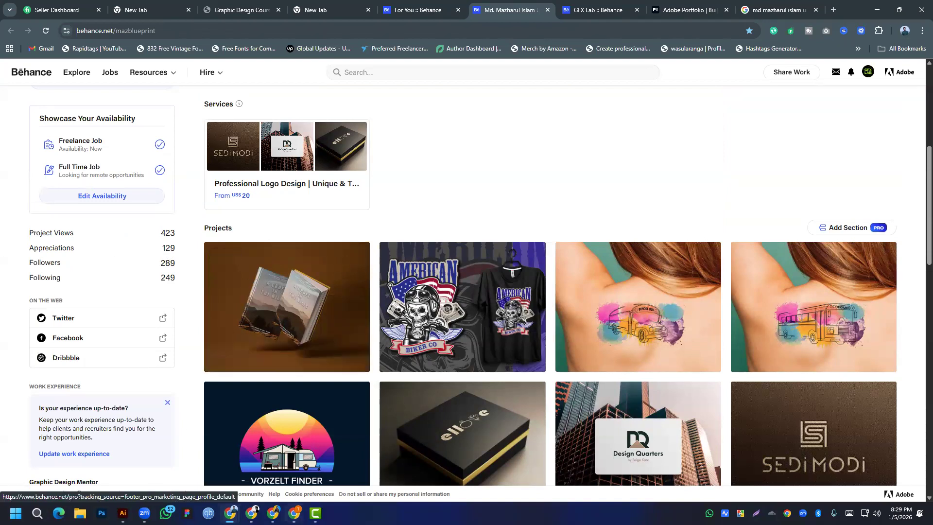
# Bring the second profile's private browser window to the front.
pyautogui.moveTo(294, 514)
pyautogui.moveTo(231, 513)
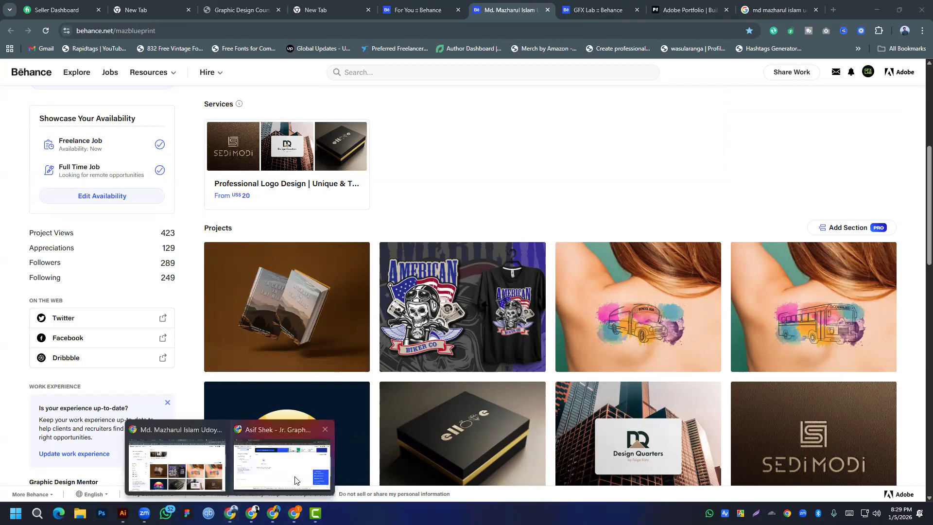
pyautogui.click(266, 459)
pyautogui.scroll(4, 190, 348)
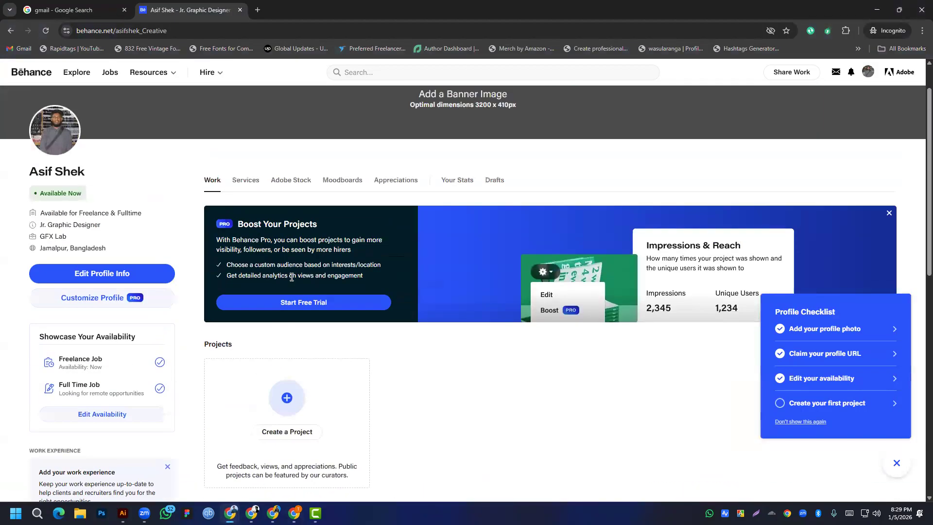
# Start a new project and choose to add an image to it.
pyautogui.click(295, 433)
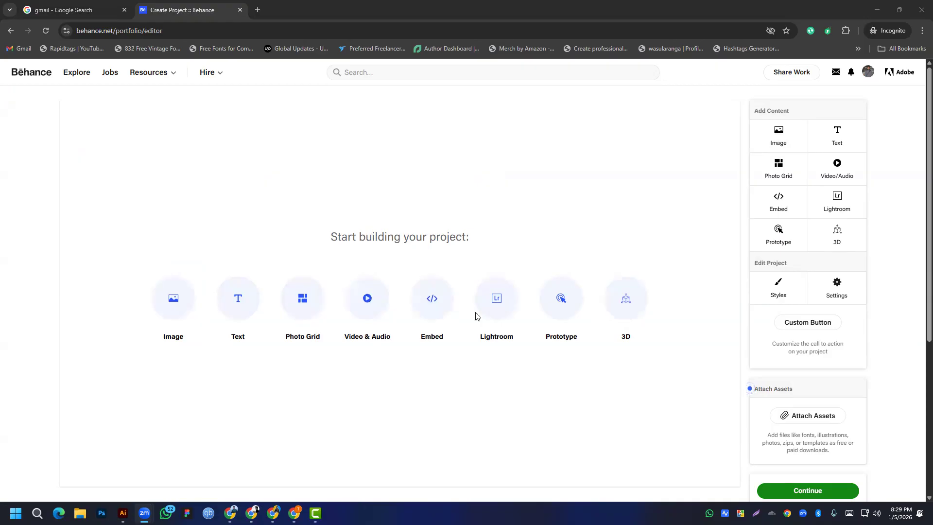
pyautogui.click(174, 304)
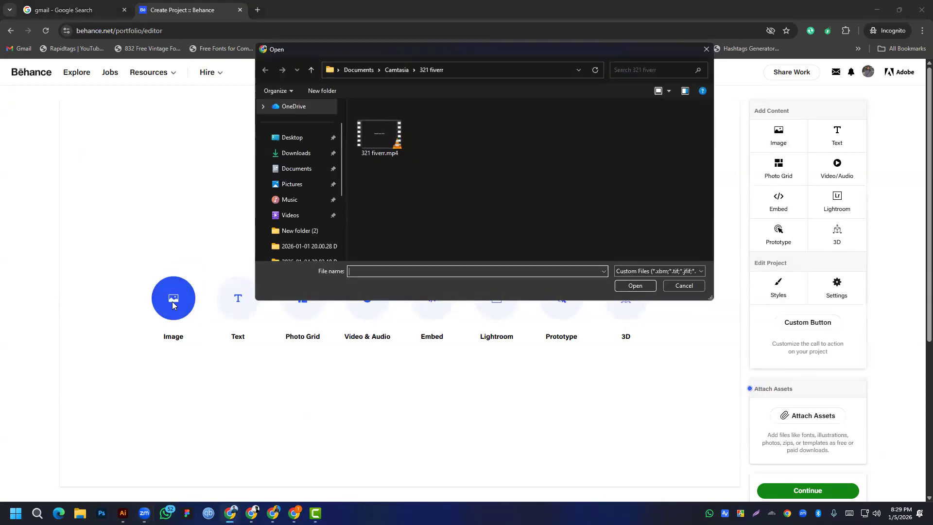
# Browse the file picker to the Desktop and open New folder (2).
pyautogui.click(299, 137)
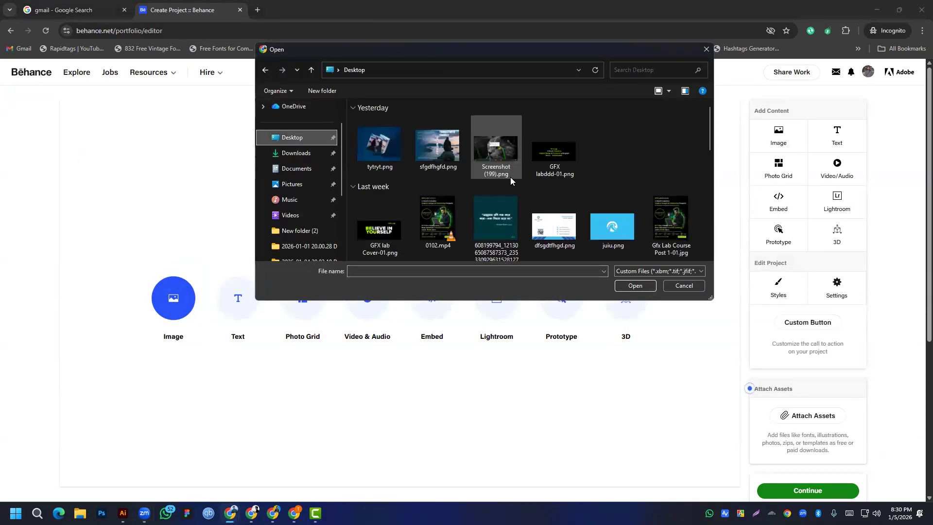
pyautogui.scroll(-1, 528, 198)
pyautogui.scroll(-3, 524, 198)
pyautogui.scroll(4, 524, 195)
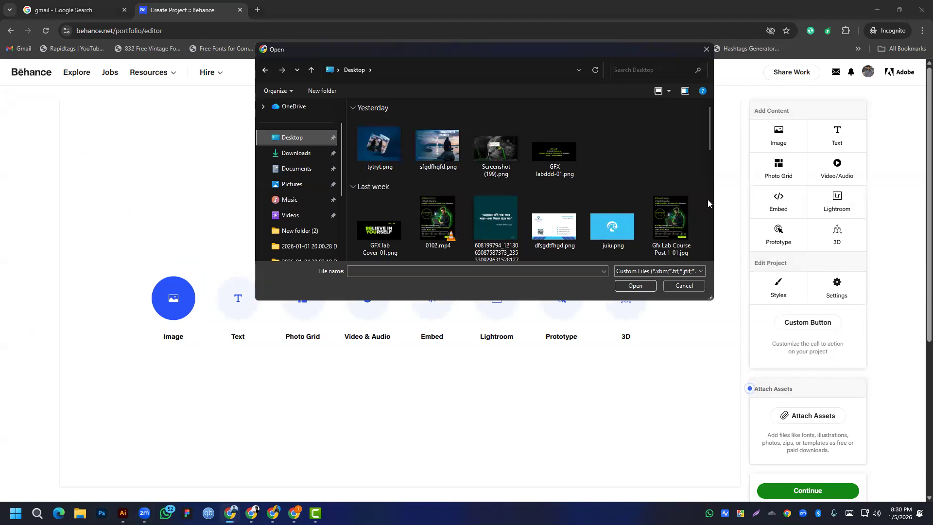
pyautogui.scroll(-1, 523, 179)
pyautogui.scroll(-10, 523, 179)
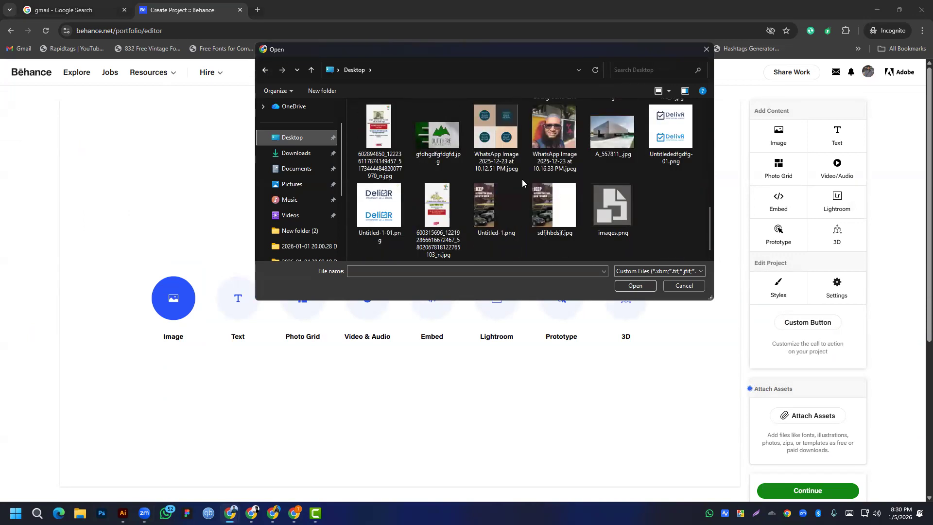
pyautogui.scroll(-3, 522, 179)
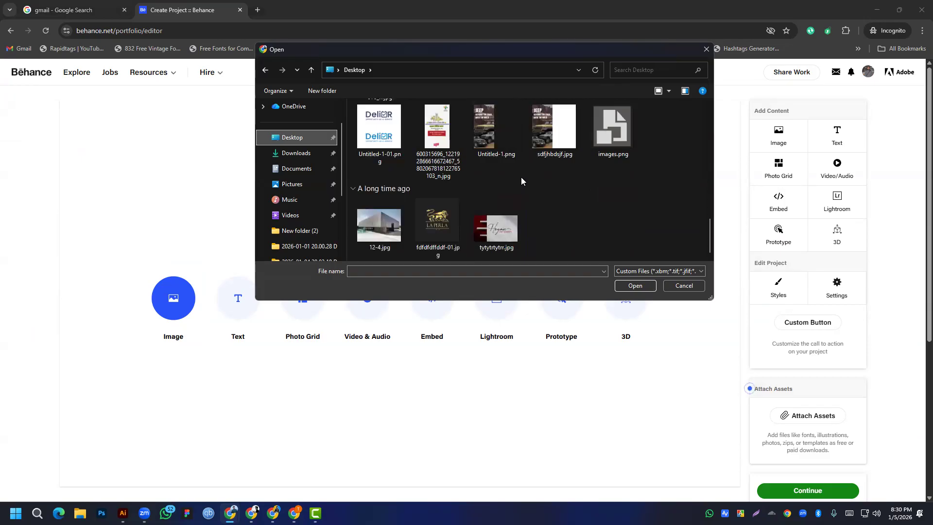
pyautogui.scroll(3, 526, 183)
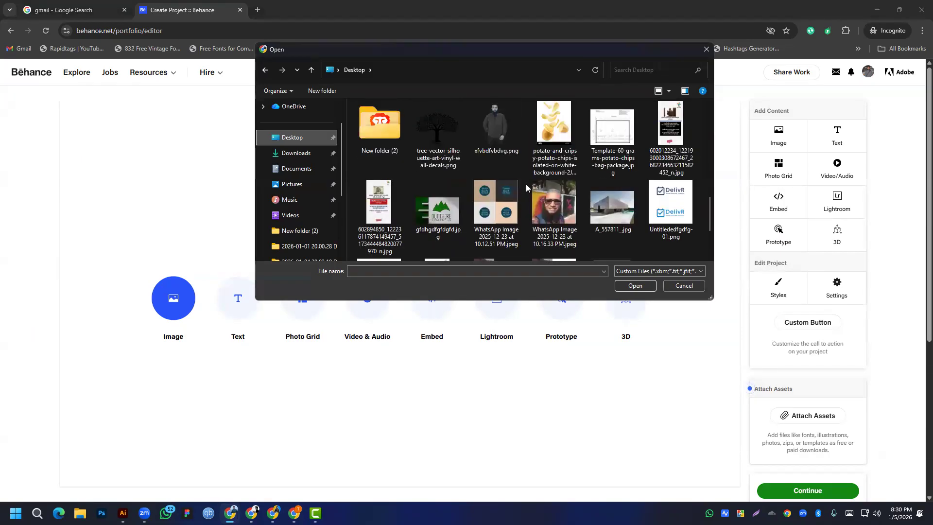
pyautogui.scroll(2, 434, 208)
pyautogui.scroll(3, 424, 164)
pyautogui.scroll(-5, 372, 152)
pyautogui.doubleClick(372, 152)
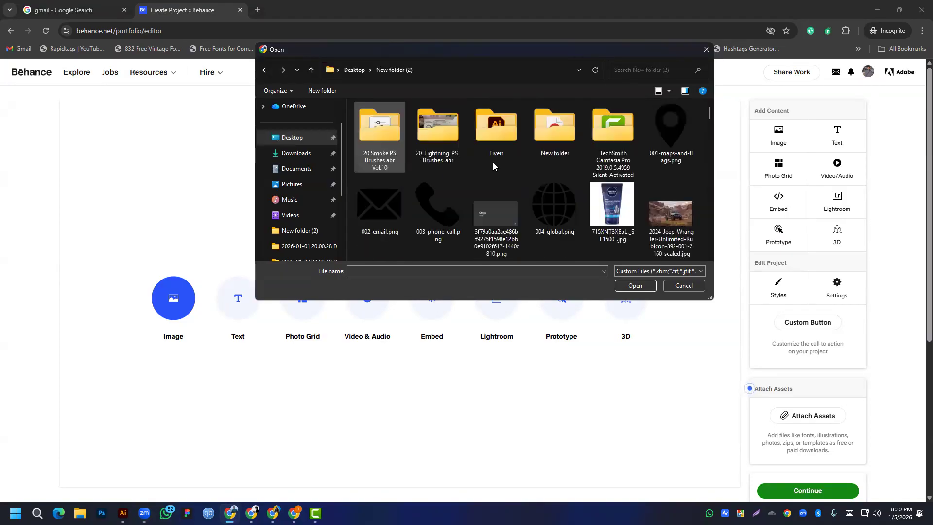
# Upload Gravity-HardCover-Book-Scene-Free-psd-Mockup.png from that folder.
pyautogui.scroll(-2, 560, 181)
pyautogui.scroll(-2, 560, 183)
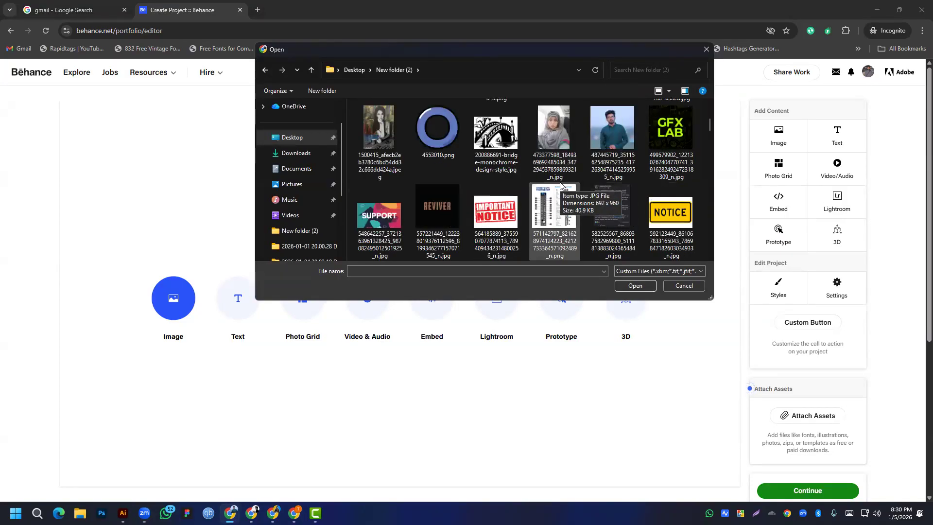
pyautogui.scroll(-2, 561, 185)
pyautogui.scroll(-2, 560, 182)
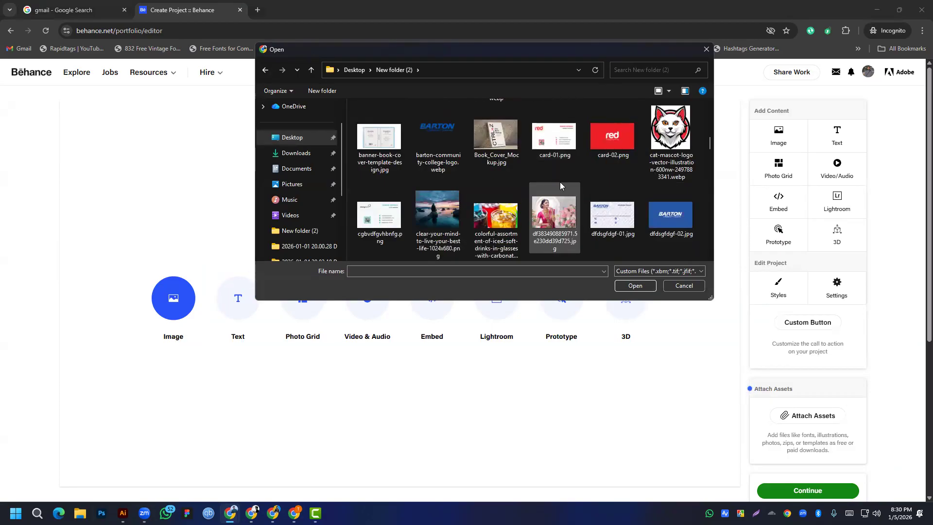
pyautogui.scroll(-1, 559, 185)
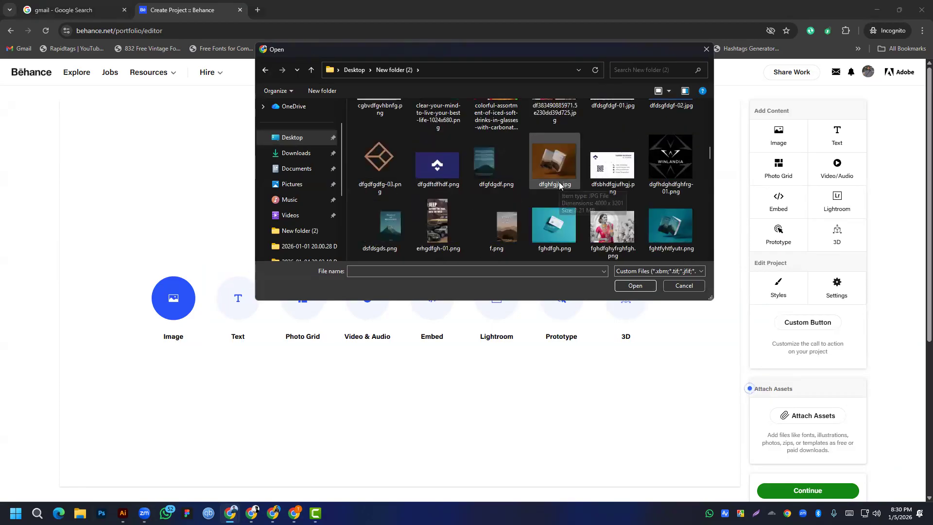
pyautogui.scroll(-1, 559, 185)
pyautogui.scroll(-1, 558, 185)
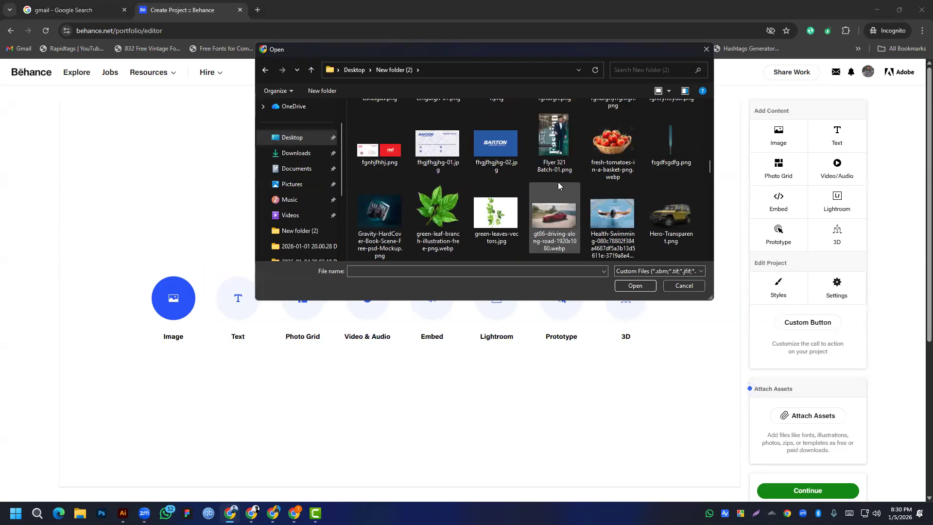
pyautogui.doubleClick(370, 223)
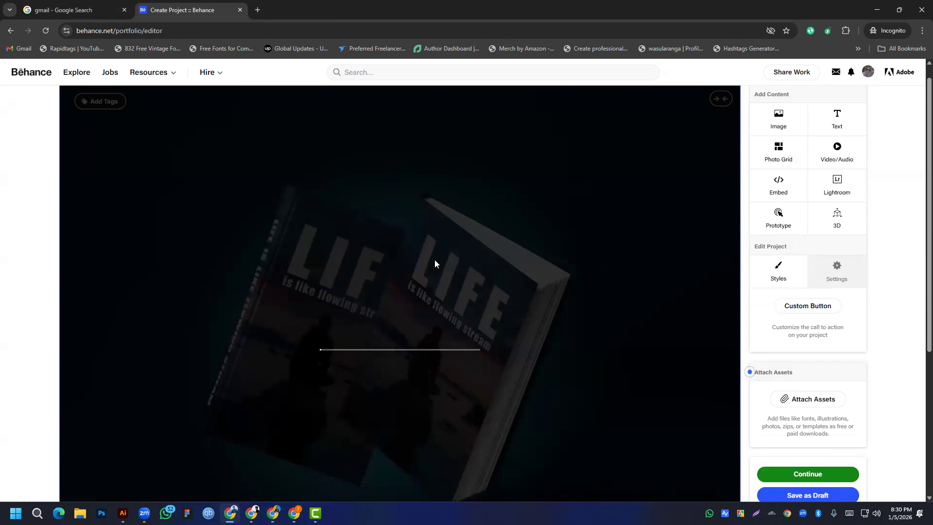
# Scroll the project canvas while the 'LIFE' hardcover book mockup finishes uploading.
pyautogui.scroll(-5, 435, 261)
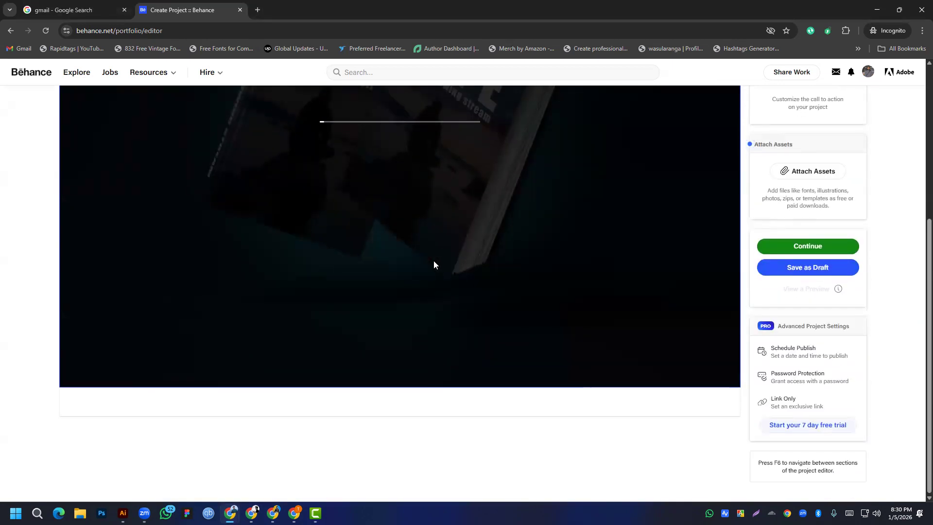
pyautogui.scroll(5, 434, 262)
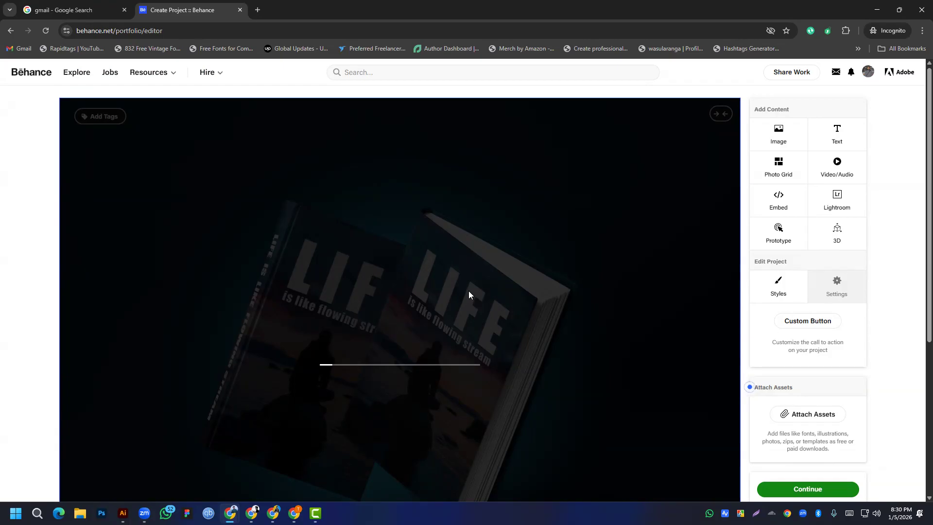
pyautogui.scroll(-2, 468, 291)
pyautogui.scroll(2, 469, 292)
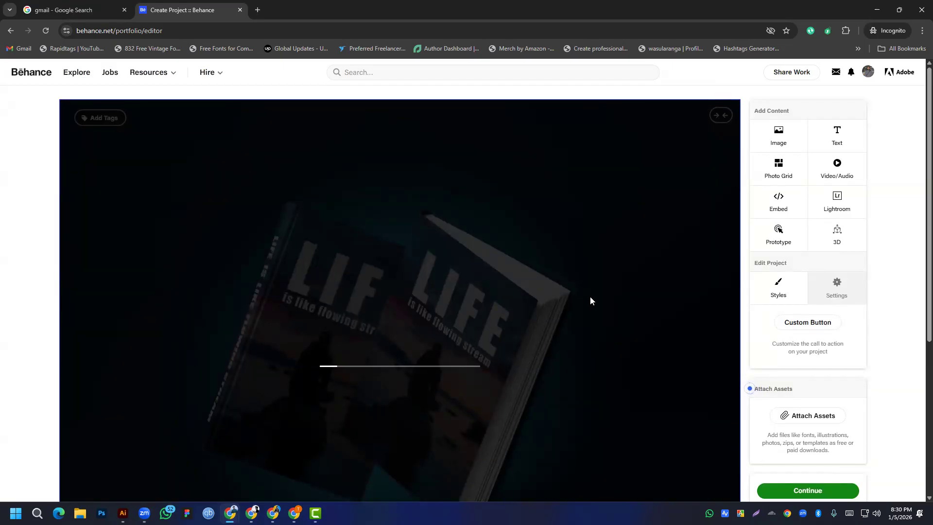
pyautogui.scroll(-3, 329, 219)
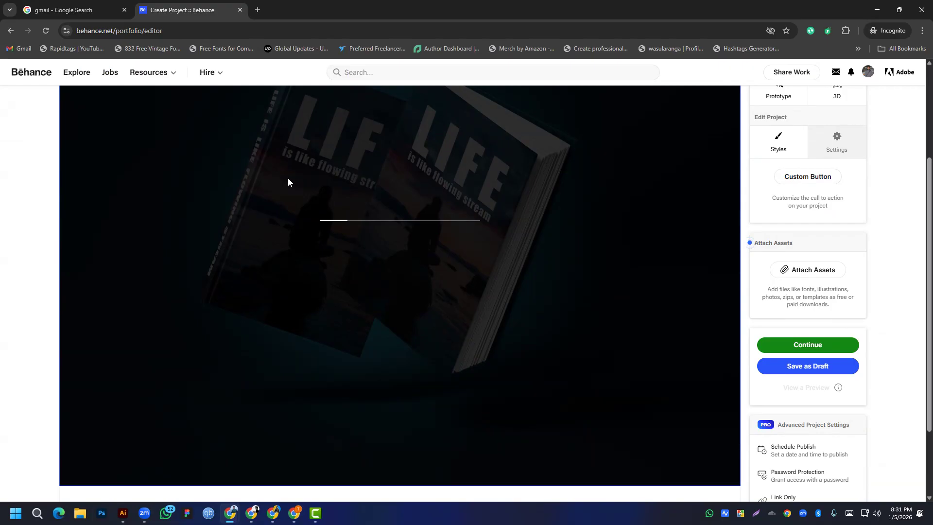
pyautogui.scroll(1, 494, 236)
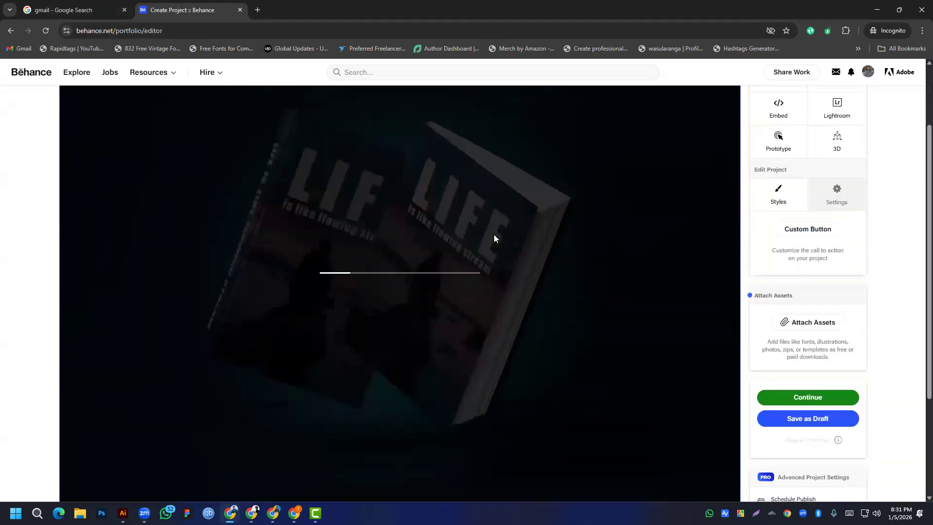
pyautogui.scroll(1, 494, 238)
pyautogui.scroll(1, 487, 237)
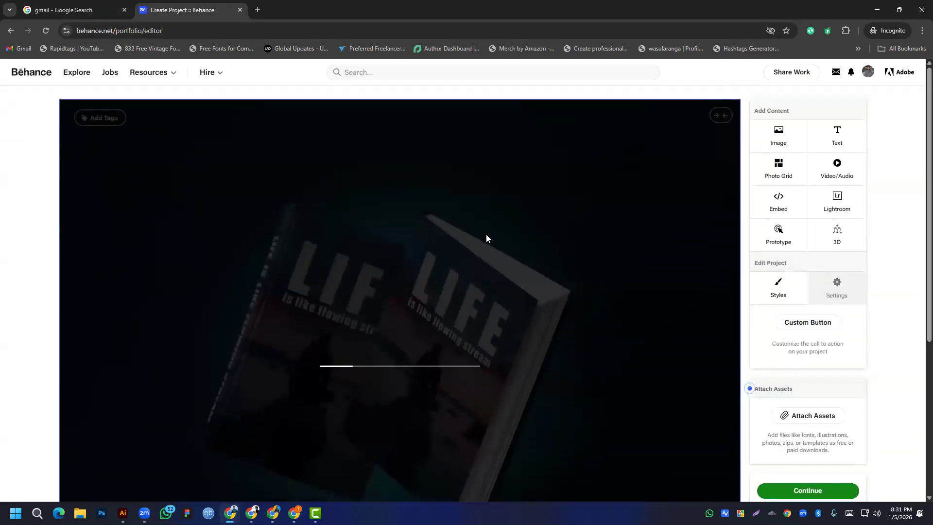
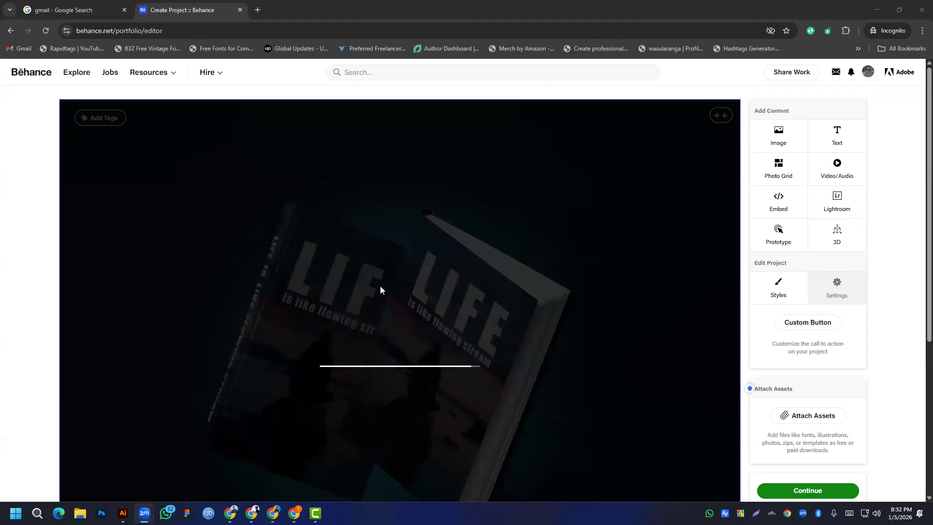
# Let the 'LIFE' book mockup finish uploading, then bring up the Insert Media bar below it.
pyautogui.scroll(-4, 419, 313)
pyautogui.scroll(4, 417, 310)
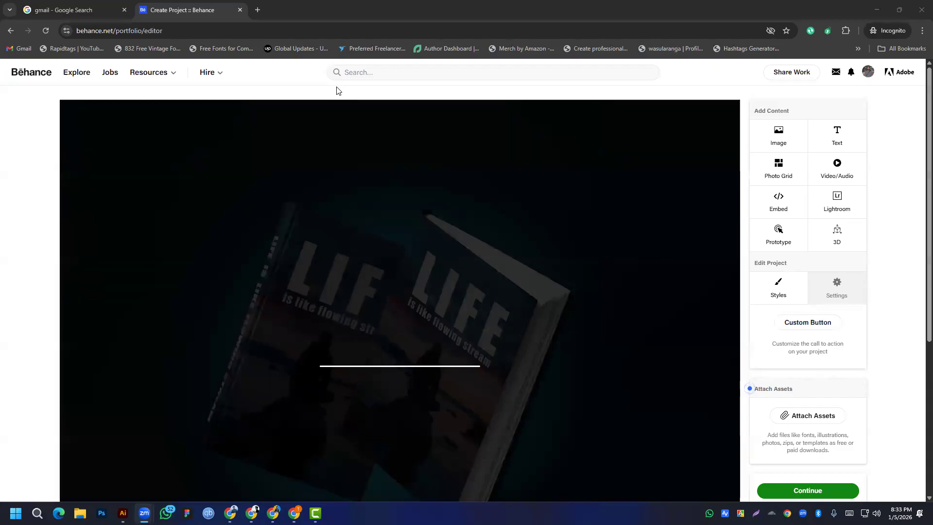
pyautogui.scroll(-4, 431, 335)
pyautogui.scroll(1, 431, 337)
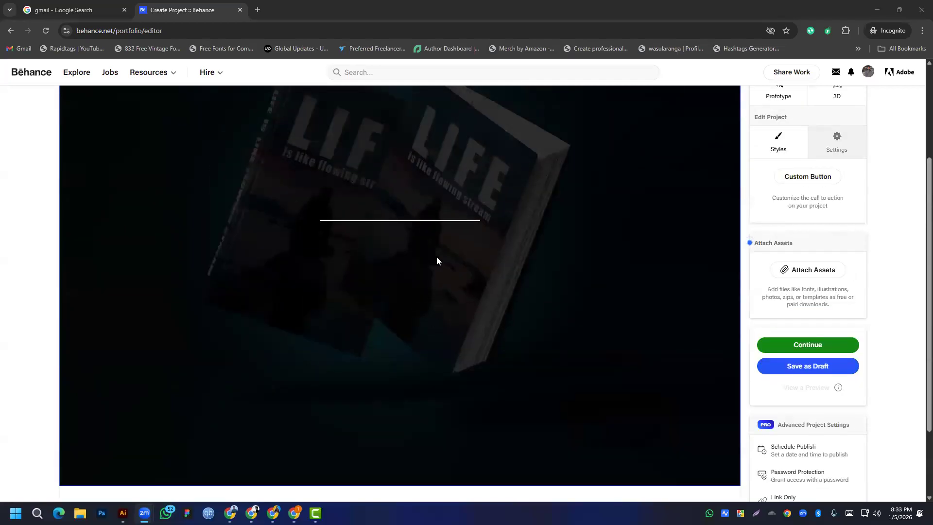
pyautogui.scroll(3, 451, 243)
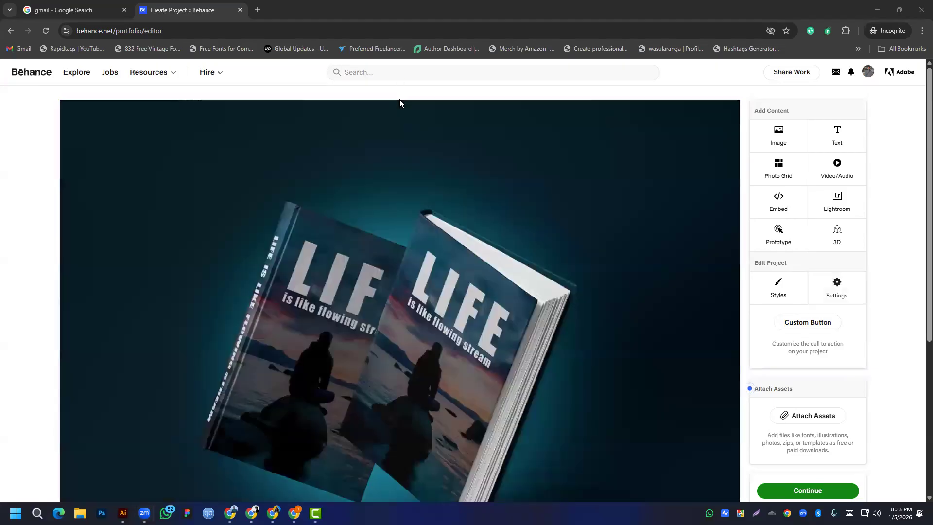
pyautogui.scroll(-4, 482, 233)
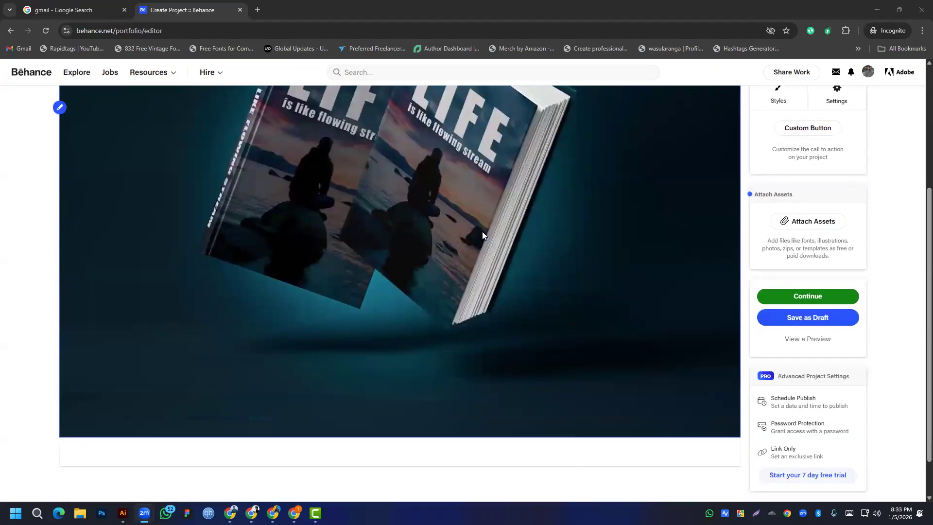
pyautogui.scroll(4, 483, 232)
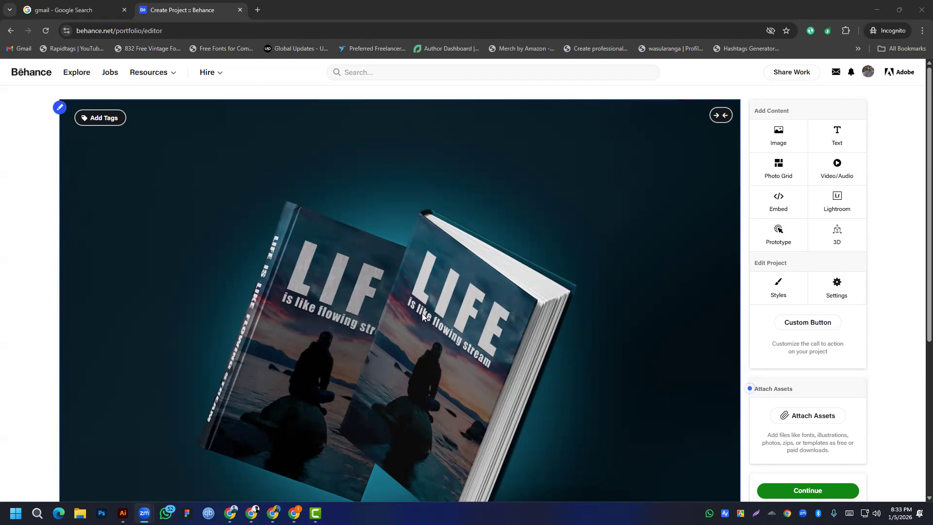
pyautogui.scroll(-4, 422, 313)
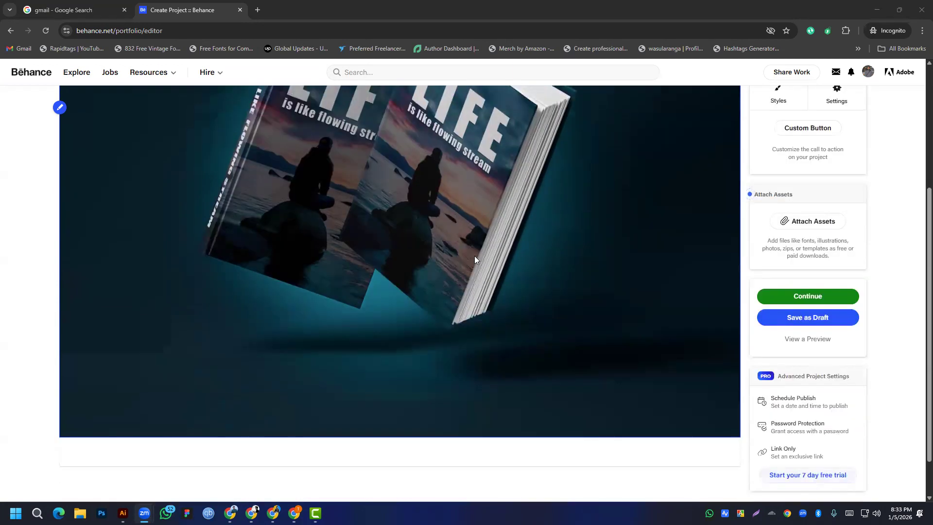
pyautogui.scroll(2, 486, 174)
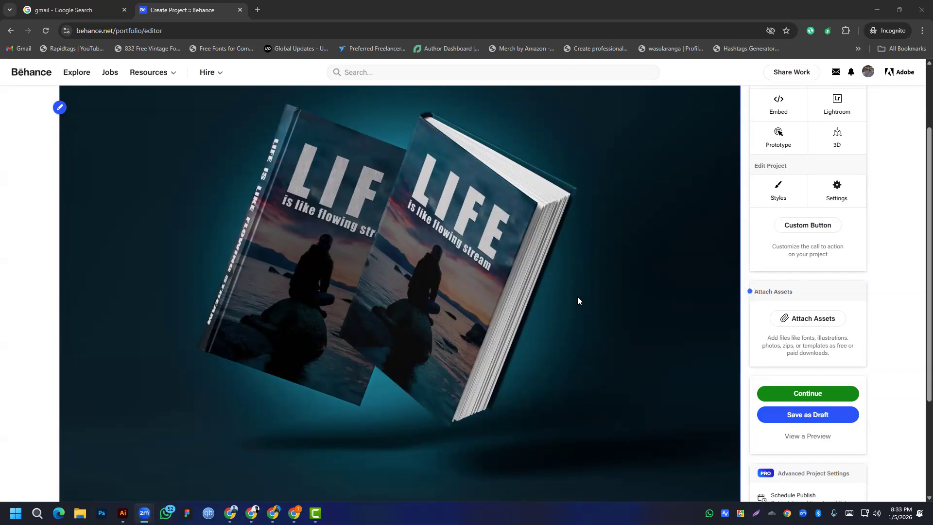
pyautogui.scroll(-3, 464, 274)
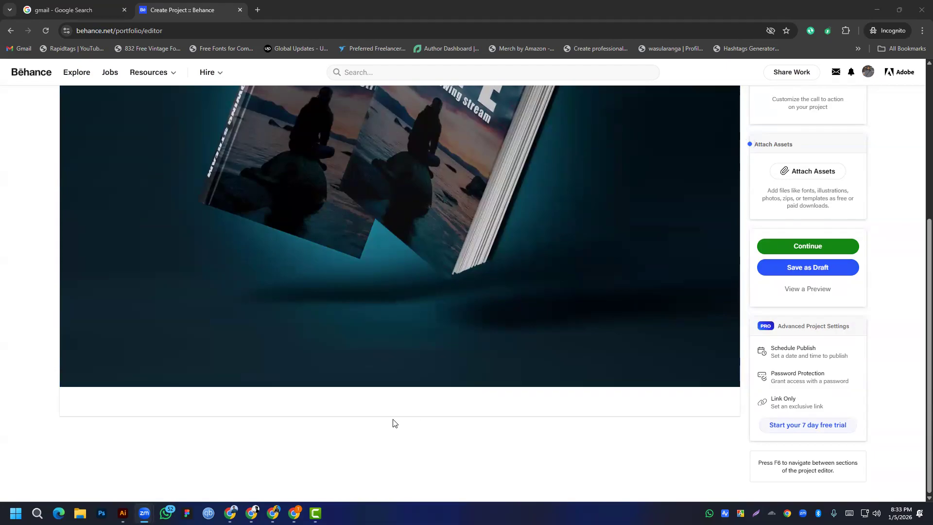
pyautogui.moveTo(392, 407)
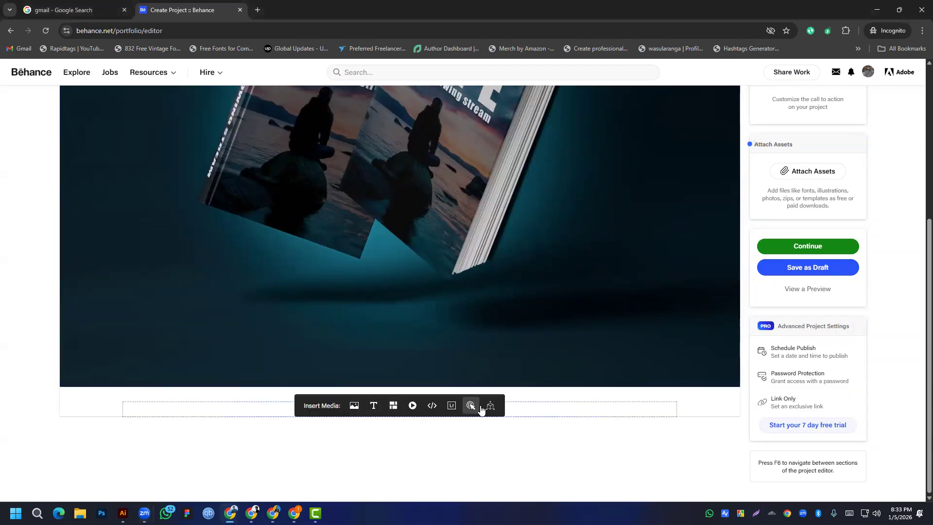
pyautogui.click(355, 410)
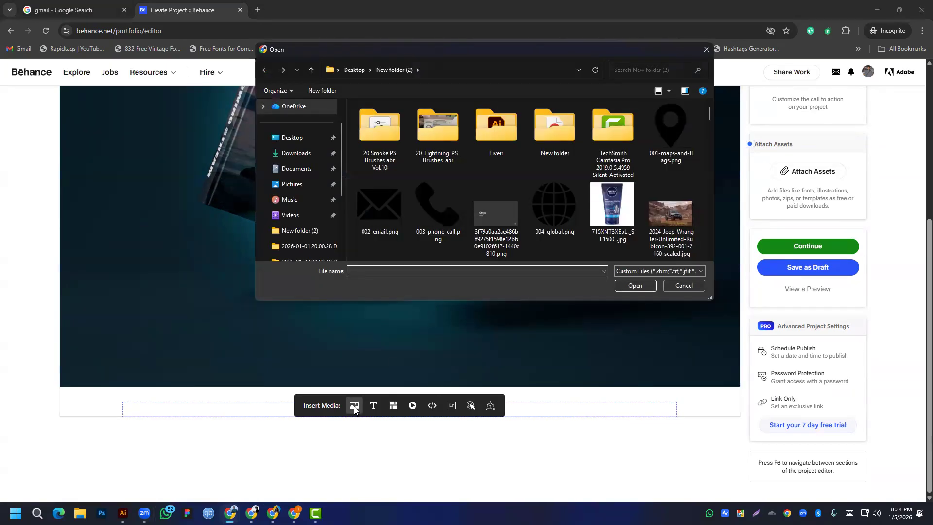
pyautogui.doubleClick(615, 210)
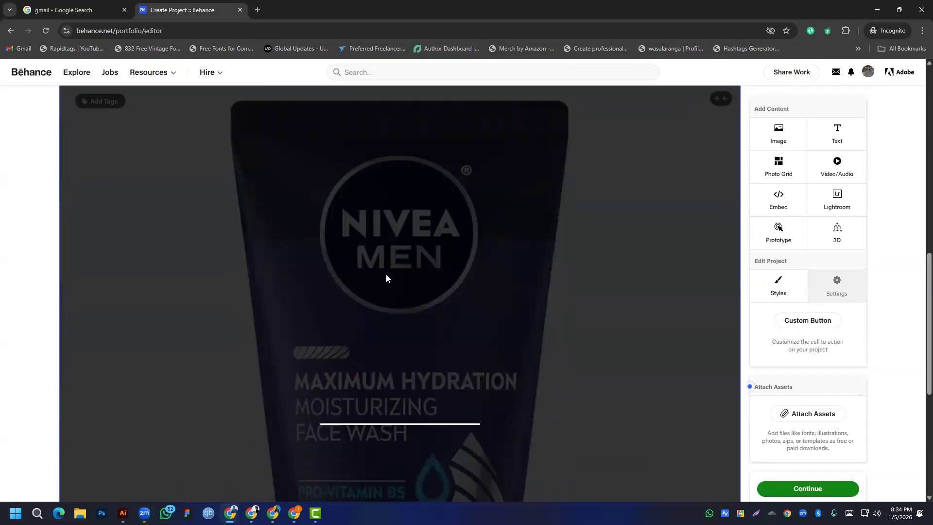
pyautogui.scroll(-6, 417, 404)
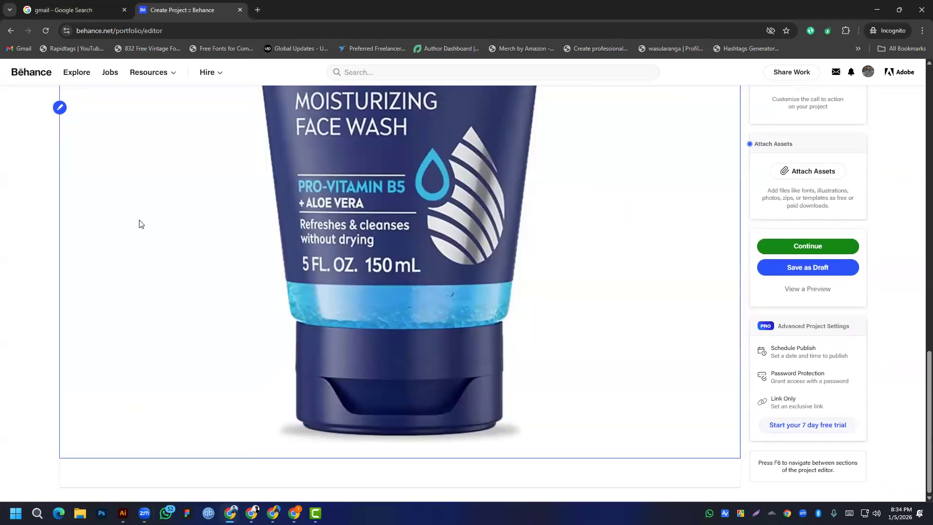
pyautogui.scroll(8, 140, 224)
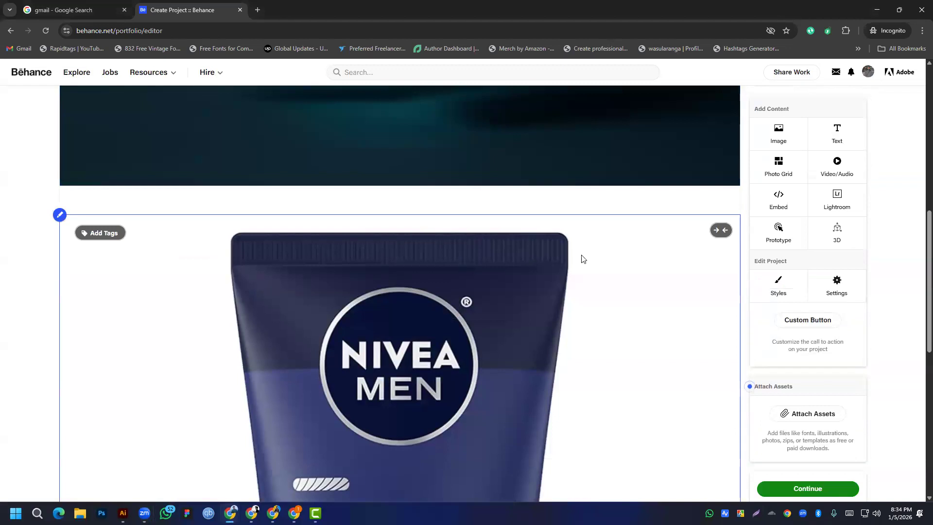
pyautogui.rightClick(566, 281)
pyautogui.click(269, 203)
pyautogui.click(59, 214)
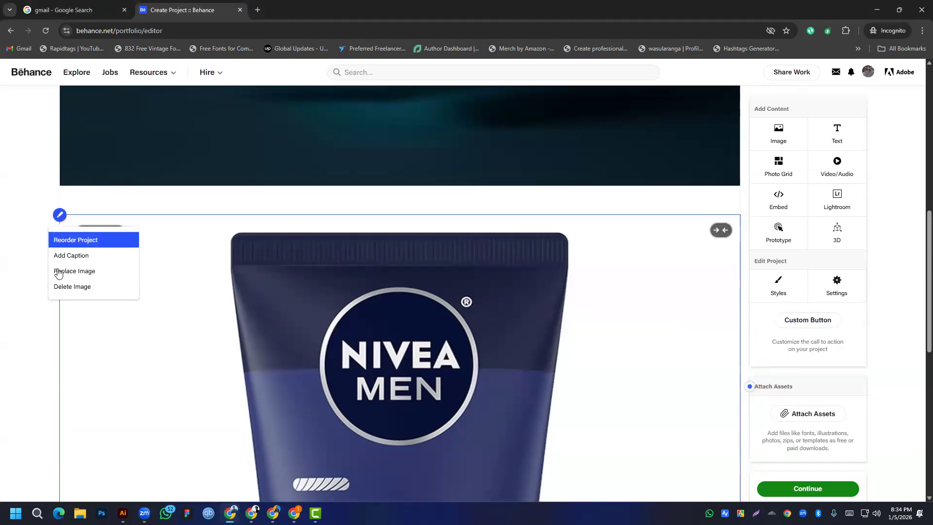
pyautogui.click(60, 287)
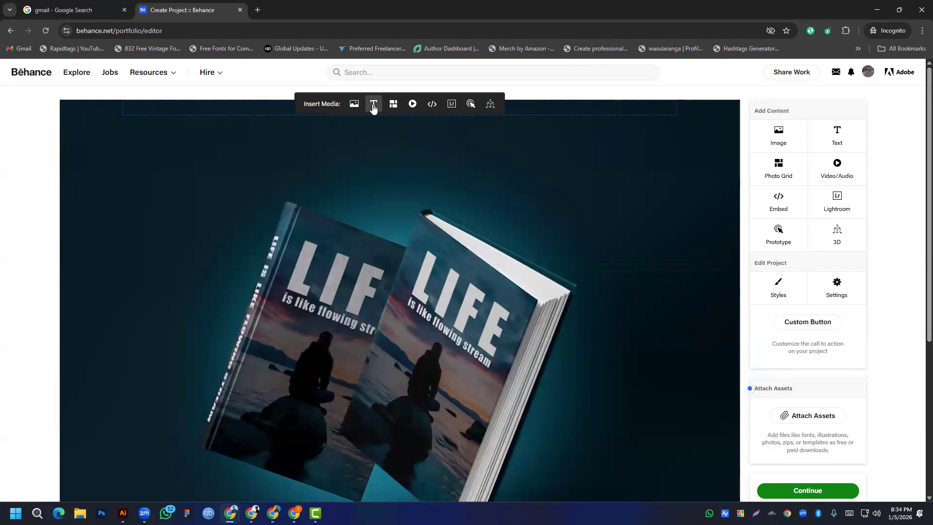
# Add a text block above the book image and set its style to Header.
pyautogui.click(373, 104)
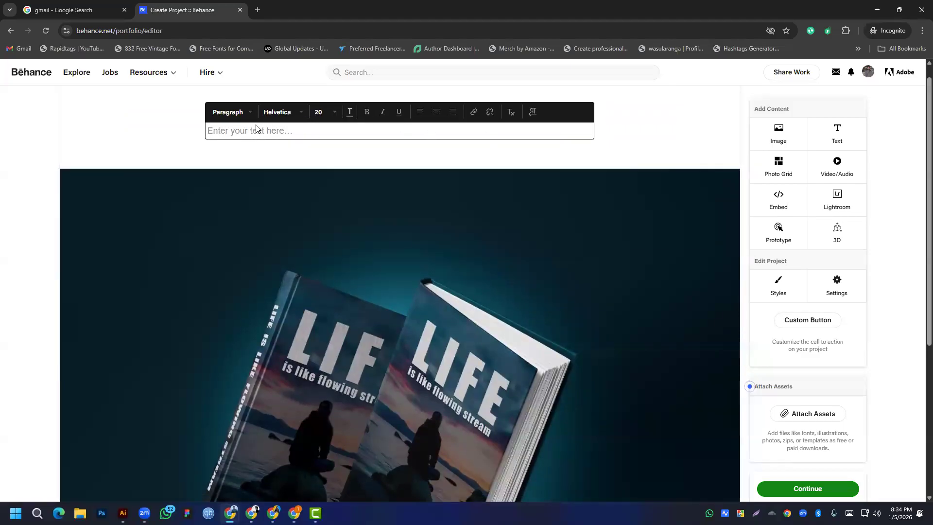
pyautogui.click(241, 114)
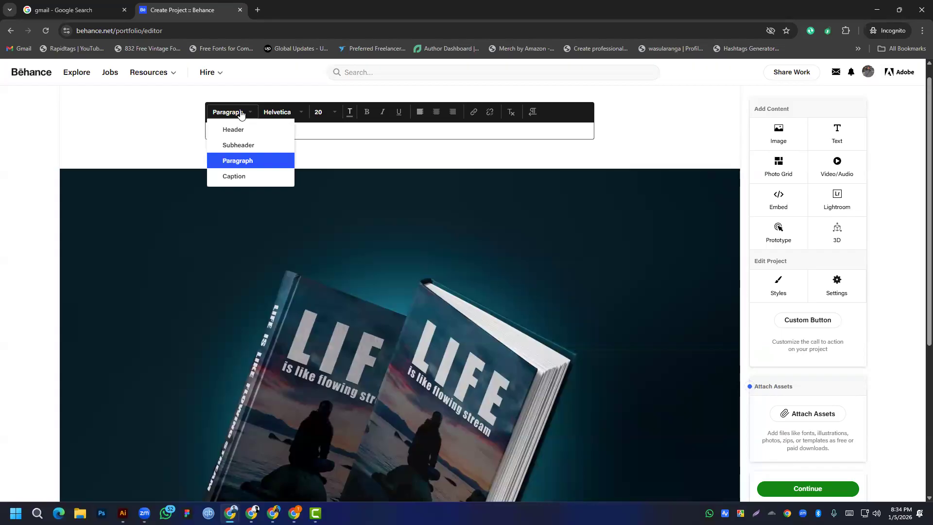
pyautogui.click(238, 130)
pyautogui.click(247, 117)
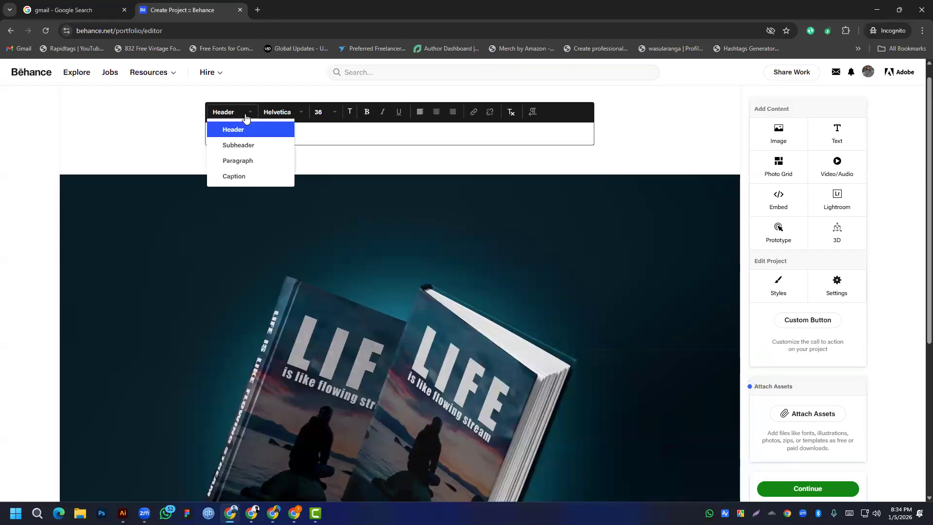
pyautogui.click(231, 175)
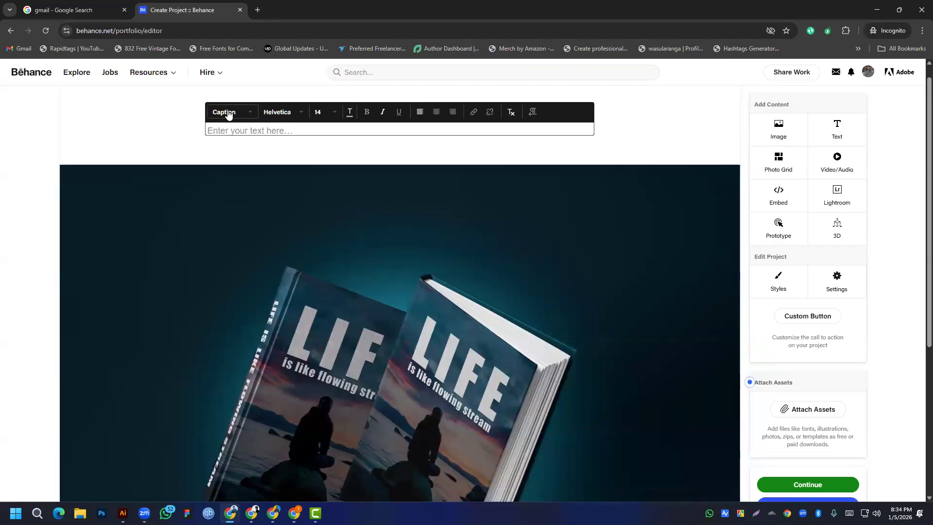
pyautogui.click(229, 114)
pyautogui.click(226, 160)
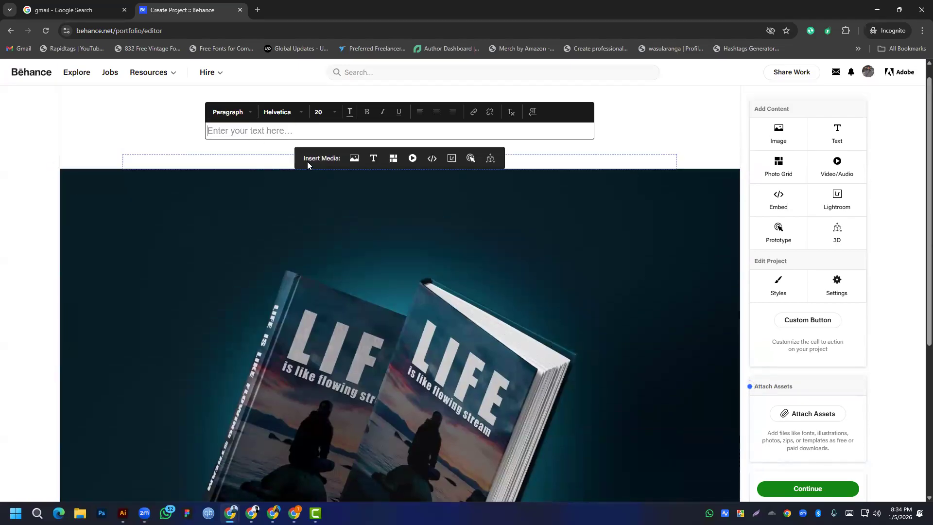
pyautogui.click(247, 112)
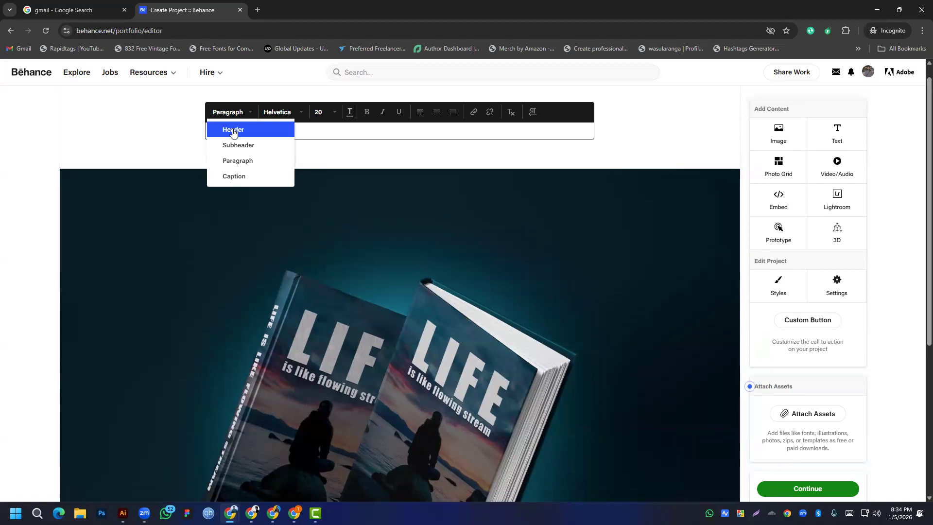
pyautogui.click(235, 129)
# Enter the heading 'Book Cover Design' and add another text block beneath it.
pyautogui.write('Book Cover Design')
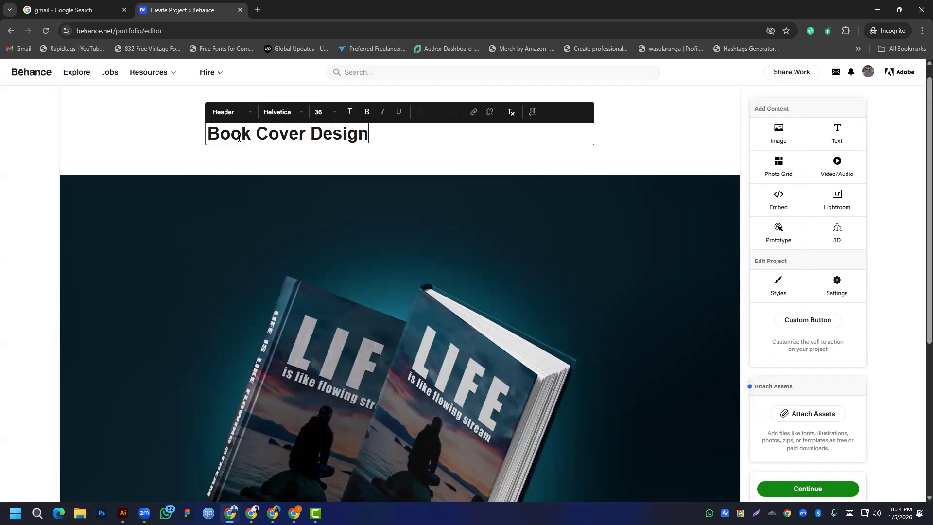
pyautogui.moveTo(298, 157)
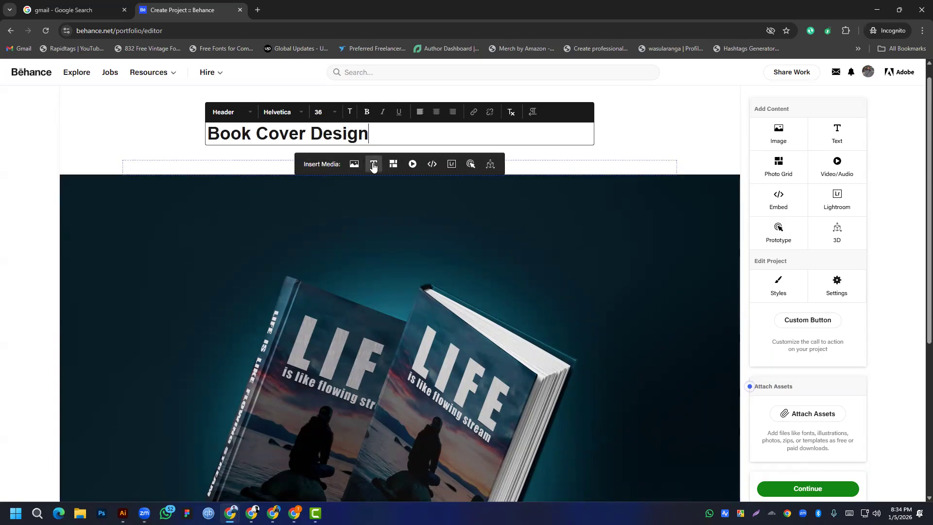
pyautogui.click(373, 167)
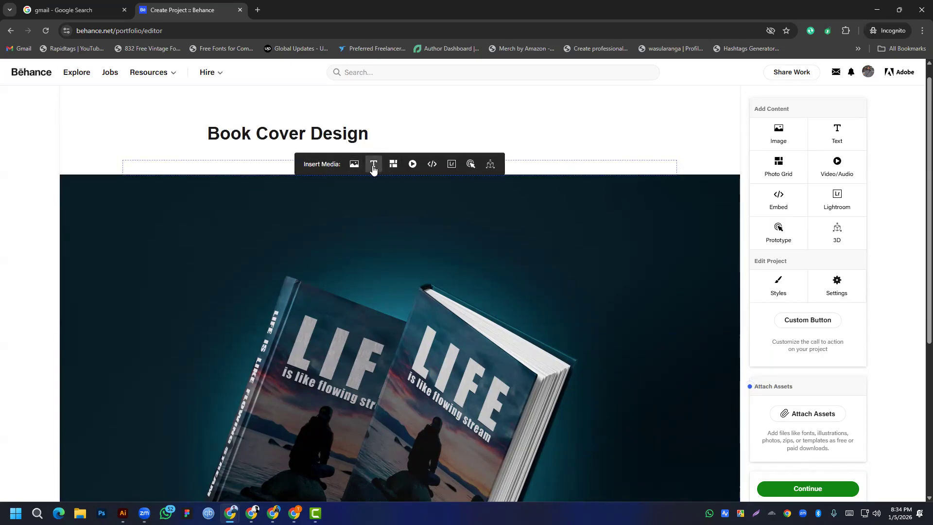
# Make the new text block a Subheader and start writing the subtitle.
pyautogui.scroll(2, 221, 128)
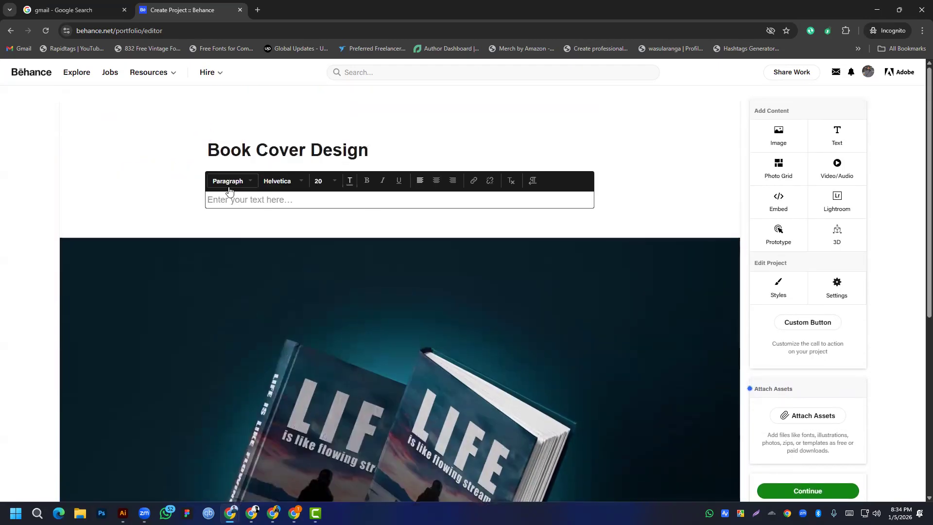
pyautogui.click(226, 182)
pyautogui.click(235, 214)
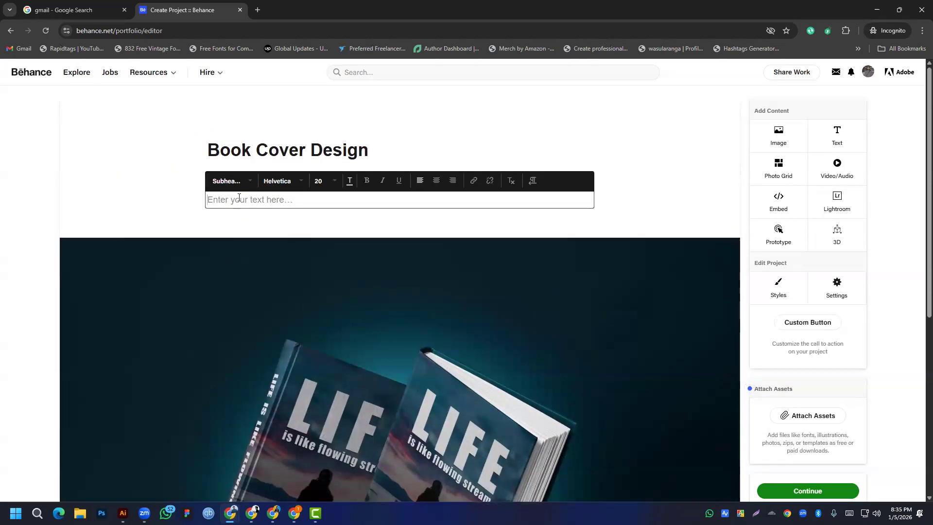
pyautogui.click(239, 197)
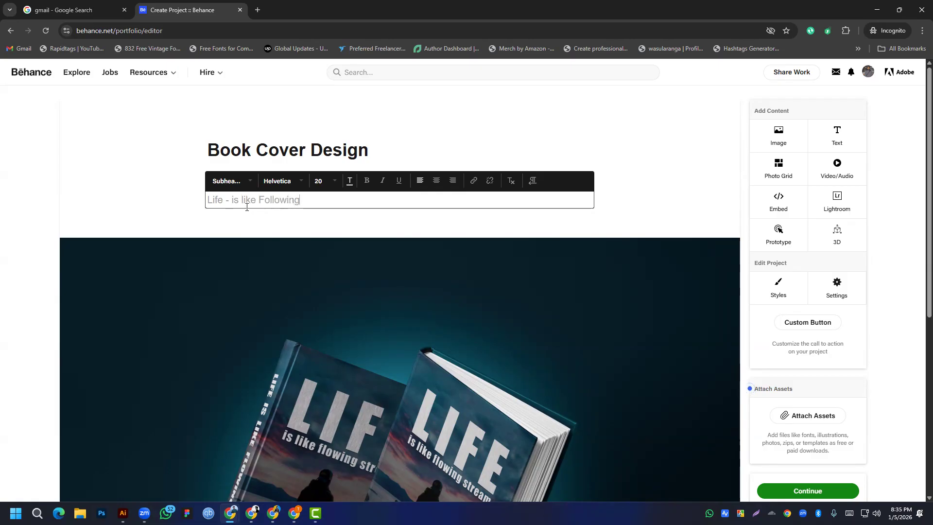
# Finish the subtitle as 'Life - is like Following Stream', with a space before Stream.
pyautogui.scroll(-2, 254, 242)
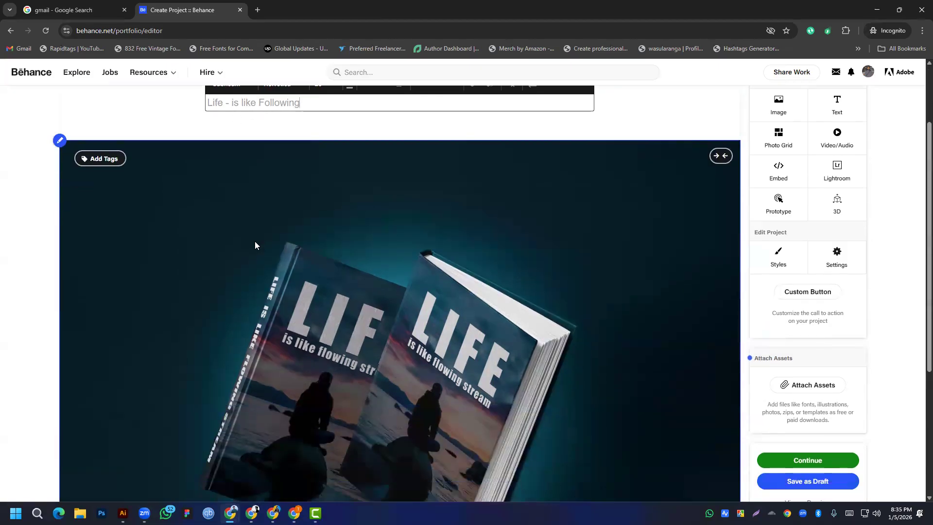
pyautogui.write('St')
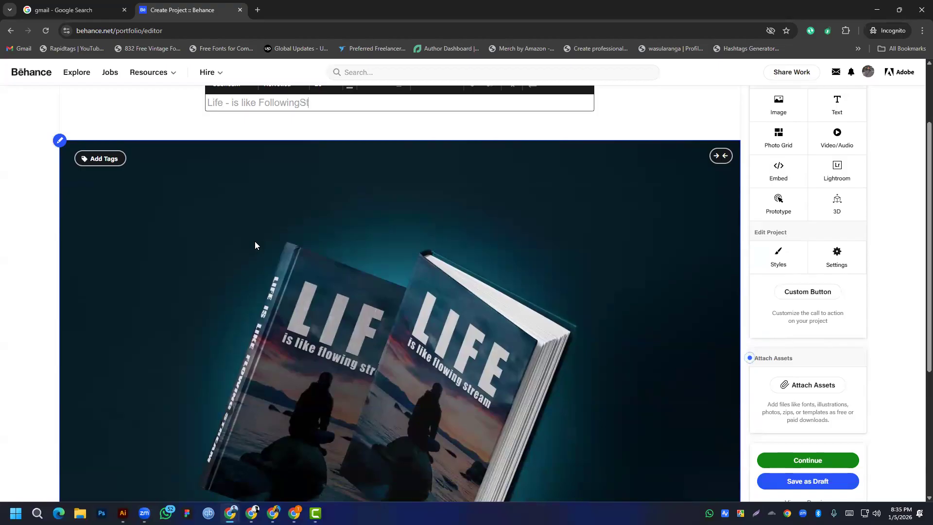
pyautogui.write('ream')
pyautogui.scroll(2, 322, 140)
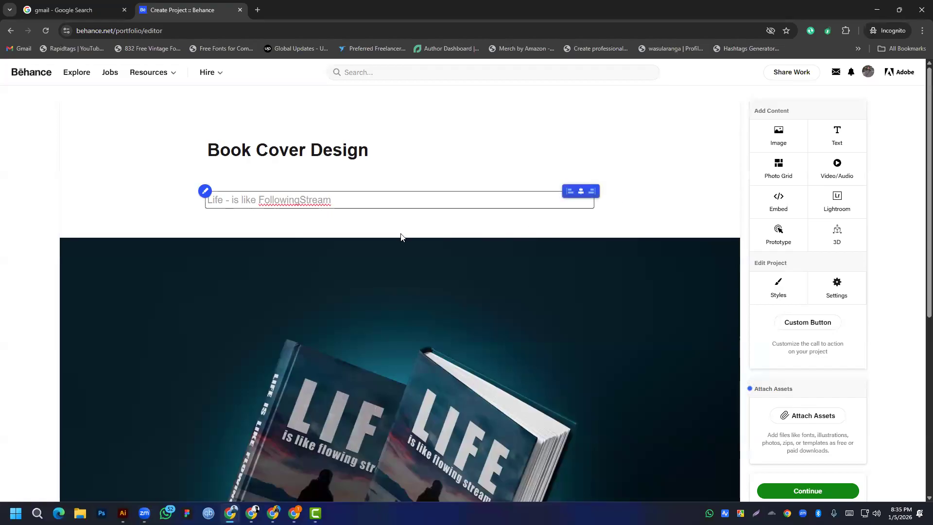
pyautogui.moveTo(258, 186)
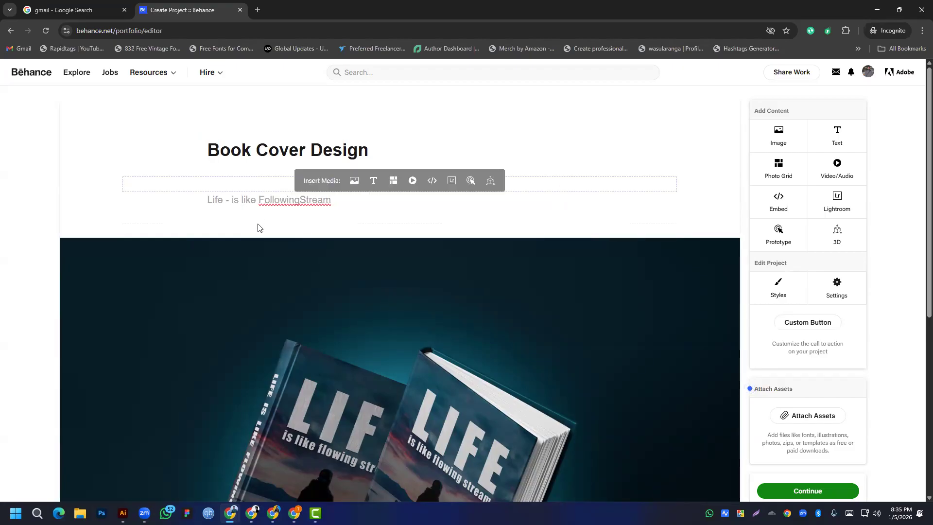
pyautogui.click(295, 200)
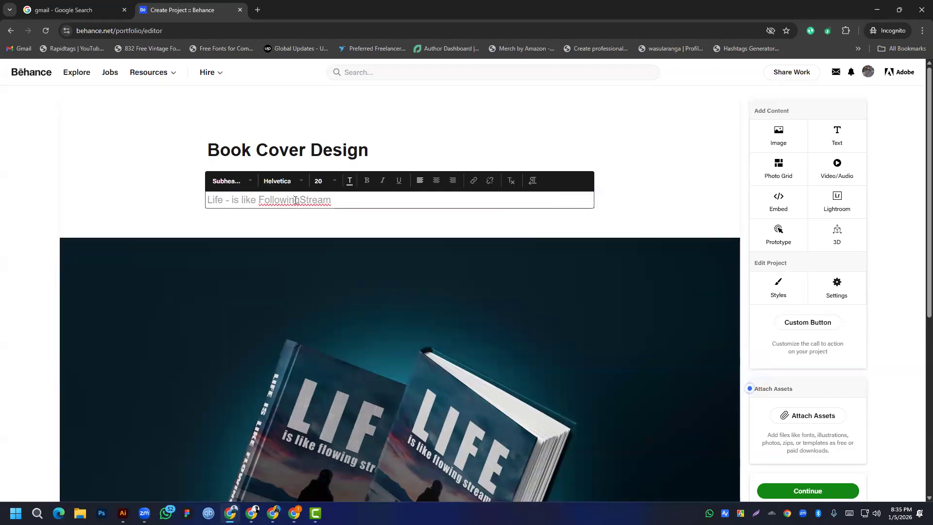
pyautogui.click(125, 181)
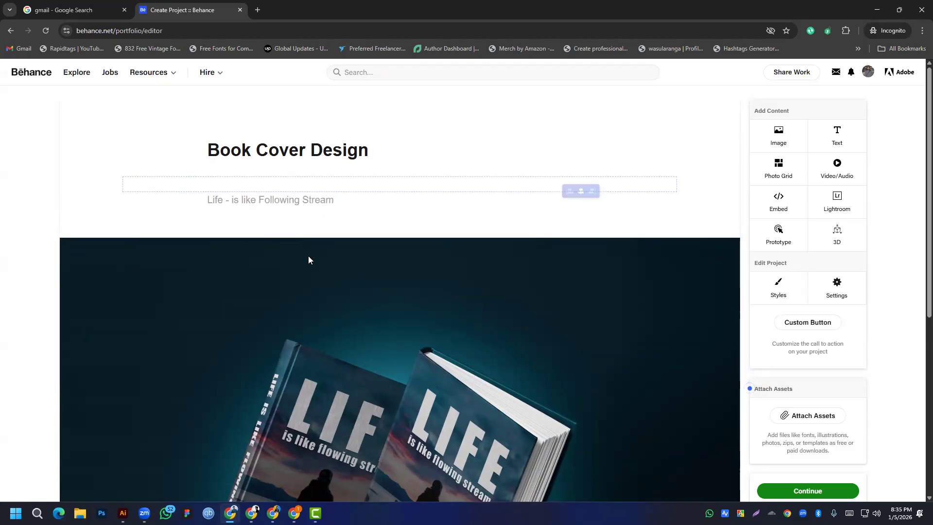
# Add an empty text block below the image, then select 'Design' in the title.
pyautogui.scroll(-6, 309, 256)
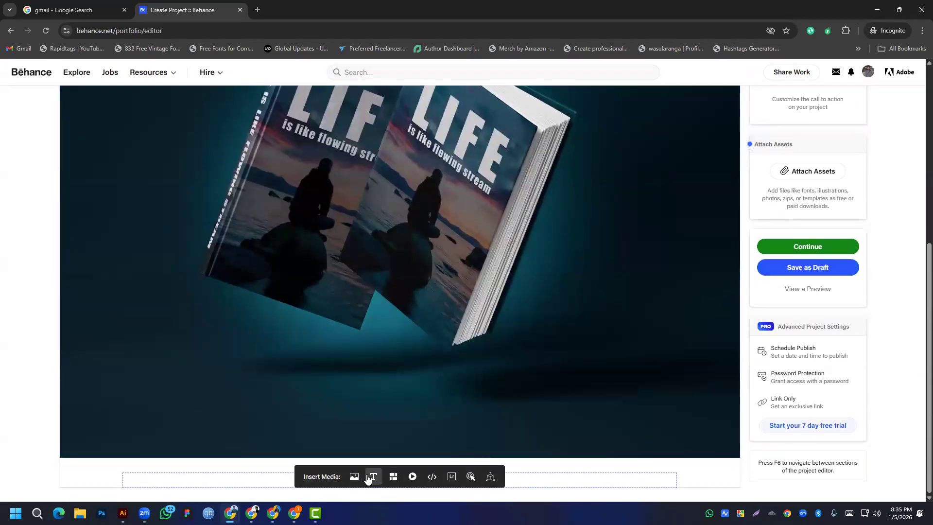
pyautogui.click(371, 476)
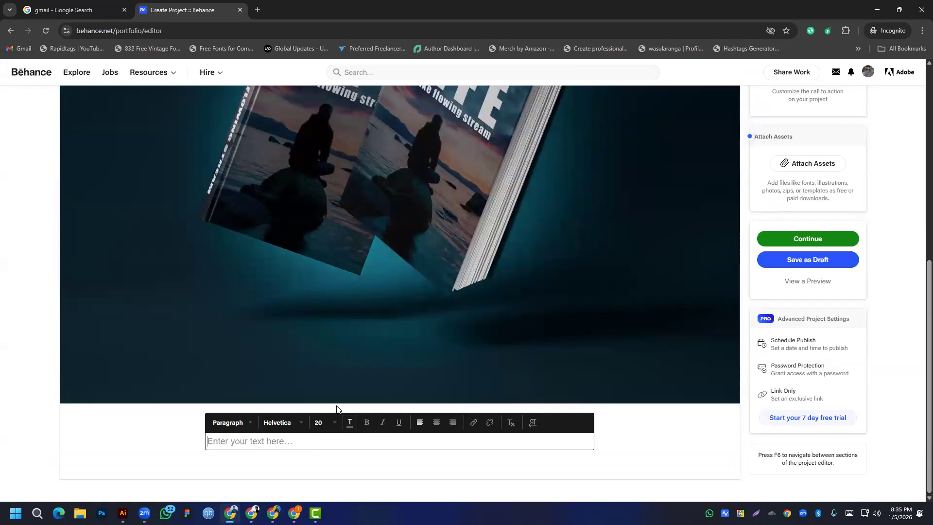
pyautogui.scroll(10, 288, 311)
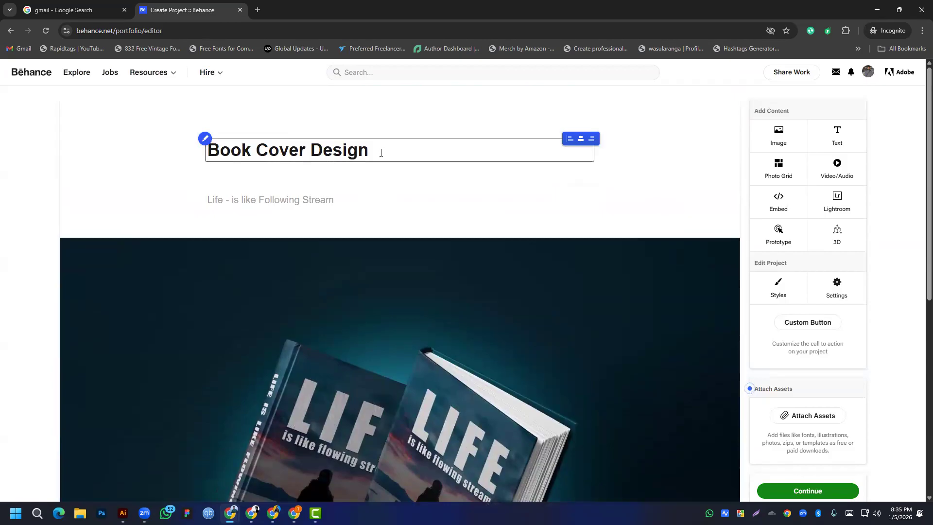
pyautogui.moveTo(310, 149); pyautogui.dragTo(372, 148)
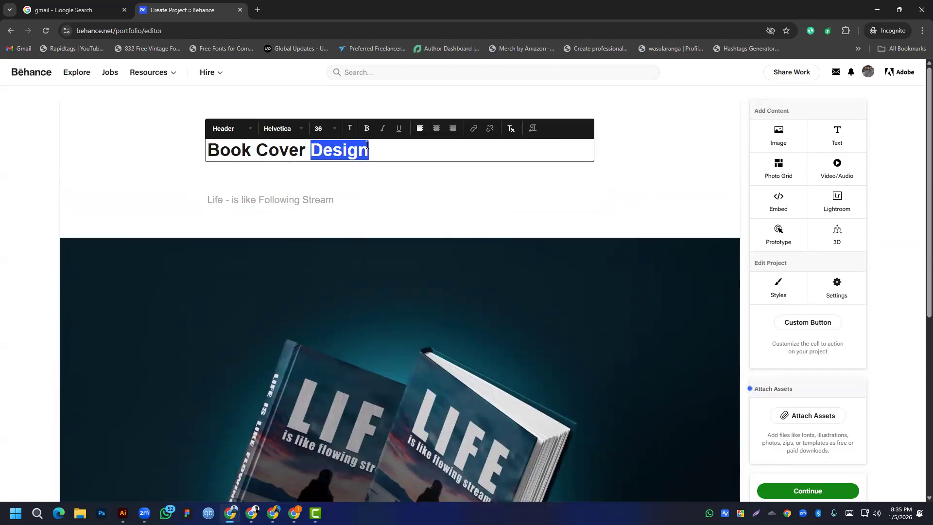
# Link the word 'Design' in the title to the creator's Behance profile URL.
pyautogui.click(473, 129)
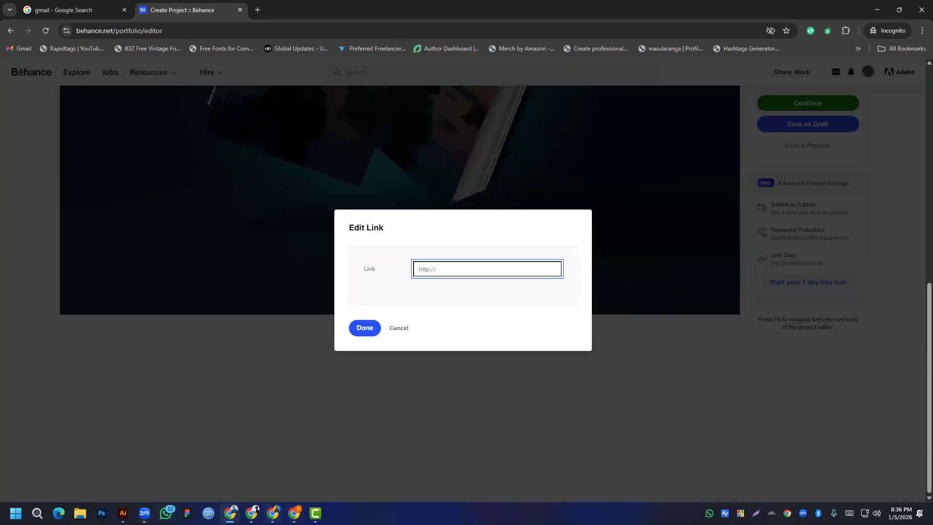
pyautogui.moveTo(230, 513)
pyautogui.click(177, 464)
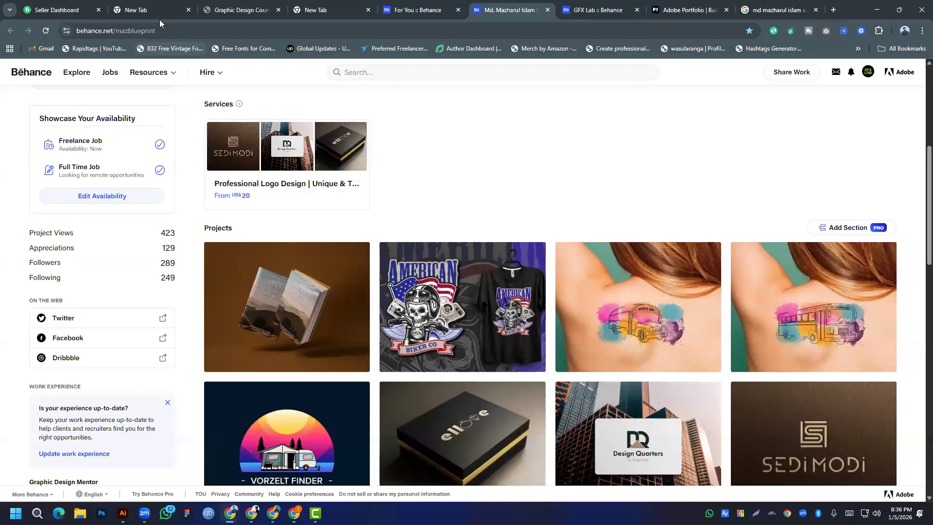
pyautogui.click(169, 28)
pyautogui.rightClick(165, 31)
pyautogui.click(192, 119)
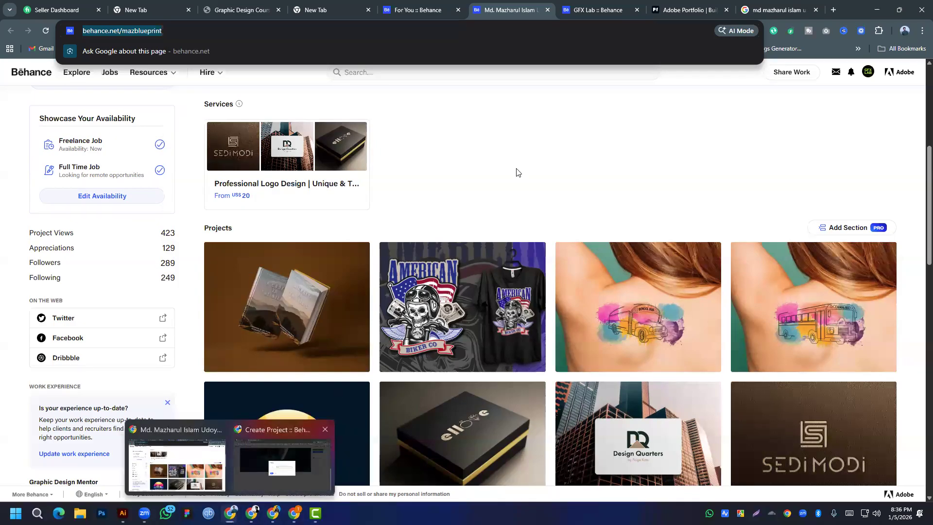
pyautogui.click(265, 473)
pyautogui.hotkey('ctrl', 'v')
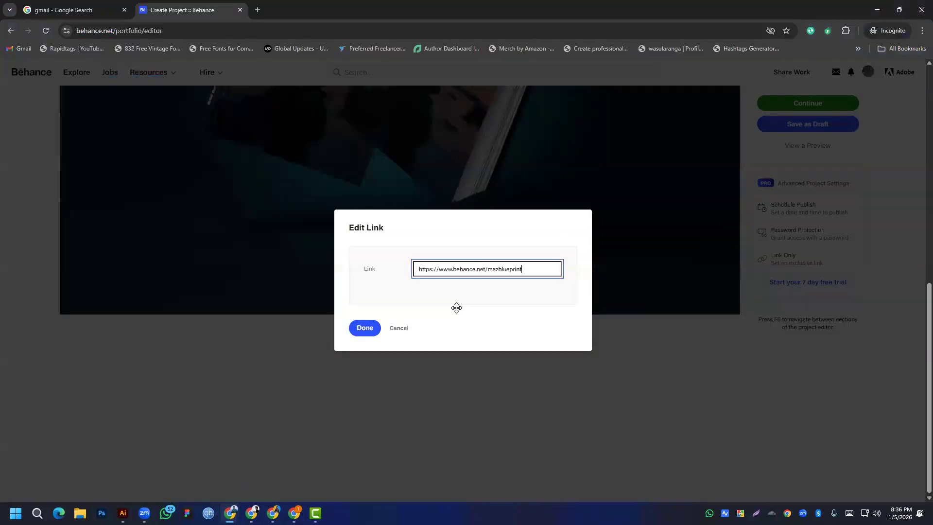
pyautogui.click(364, 327)
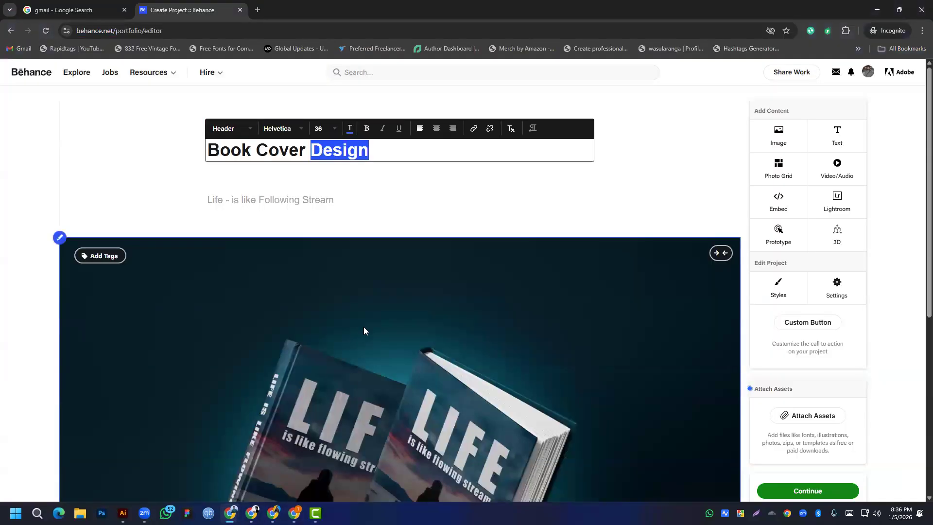
pyautogui.click(714, 157)
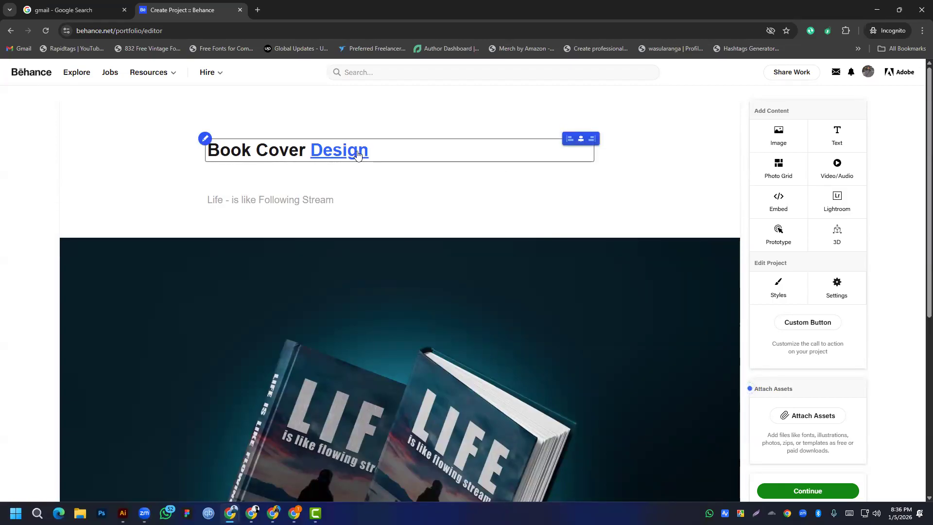
# Left-align both the title and the subtitle blocks.
pyautogui.click(570, 139)
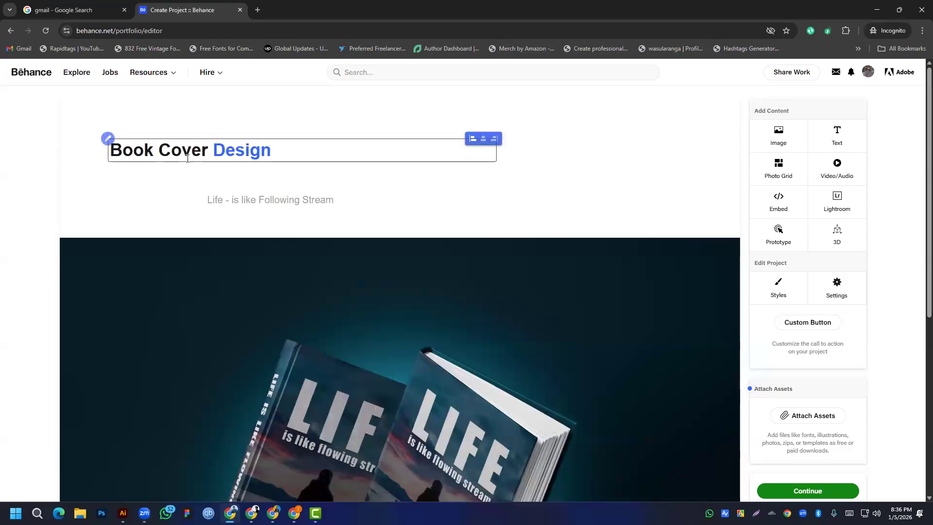
pyautogui.click(239, 200)
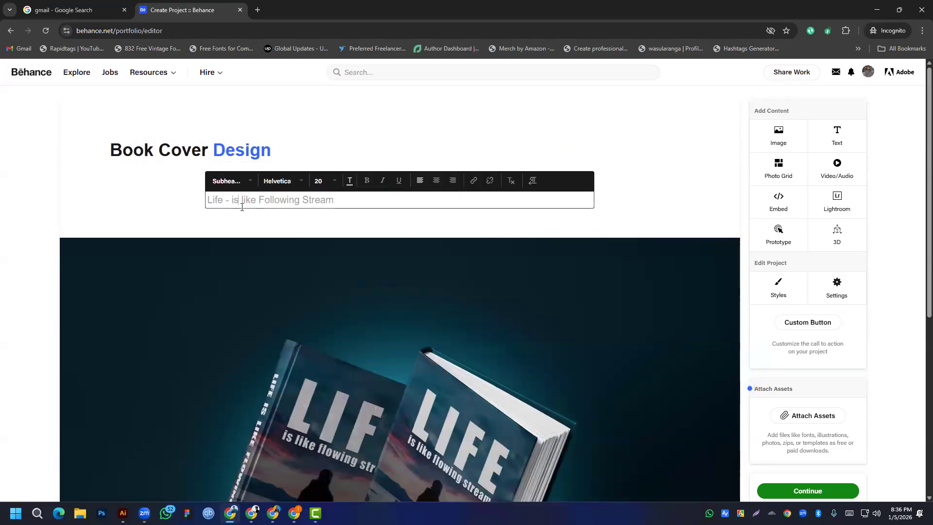
pyautogui.click(630, 170)
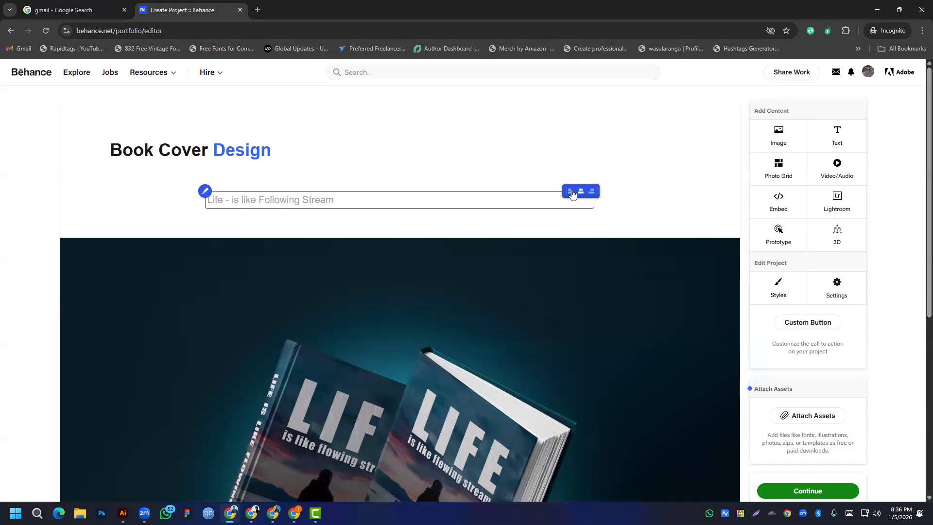
pyautogui.click(571, 192)
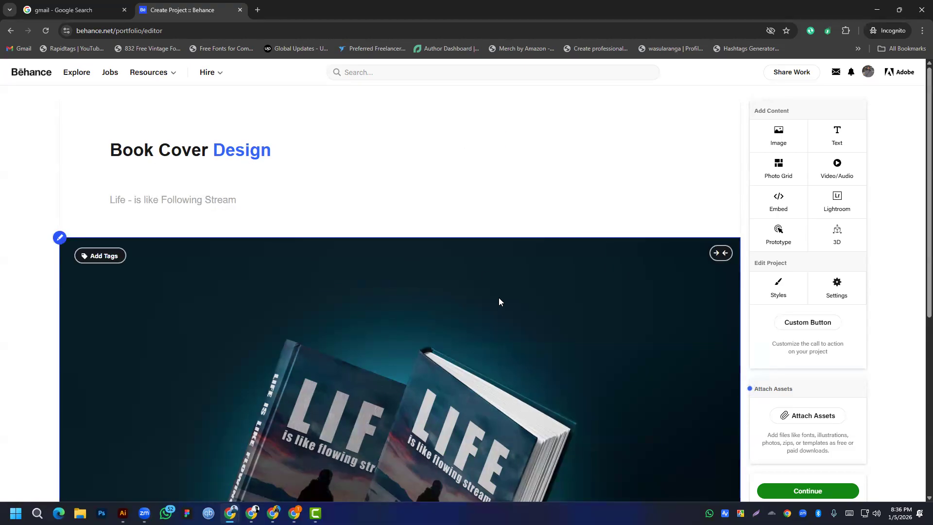
pyautogui.scroll(-3, 498, 277)
pyautogui.scroll(-3, 498, 275)
pyautogui.scroll(6, 489, 285)
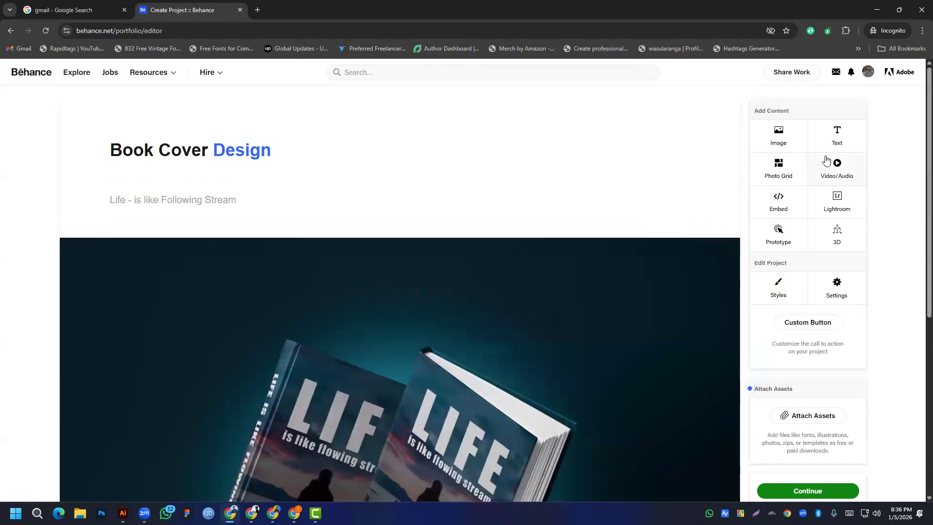
pyautogui.scroll(-3, 705, 389)
# Continue to the publishing details, title the project 'Book Cover Deign', and copy the title.
pyautogui.click(807, 314)
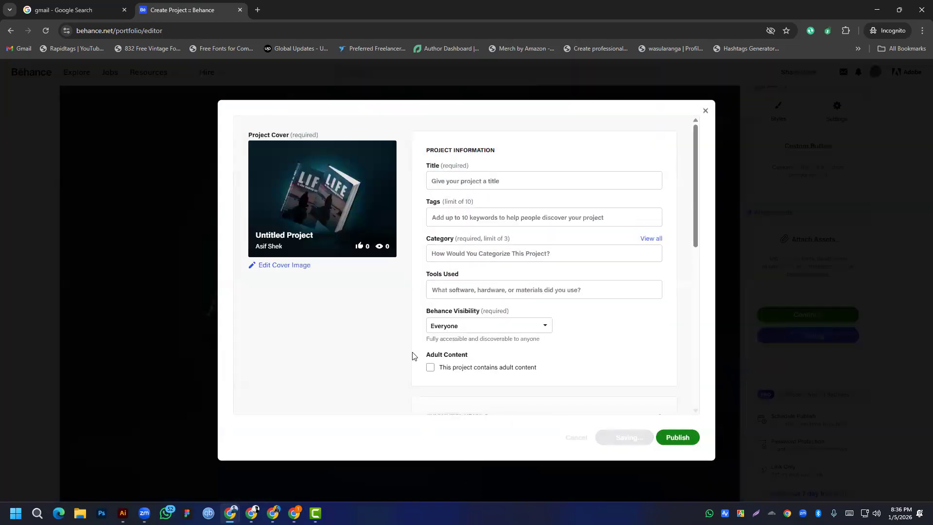
pyautogui.click(483, 181)
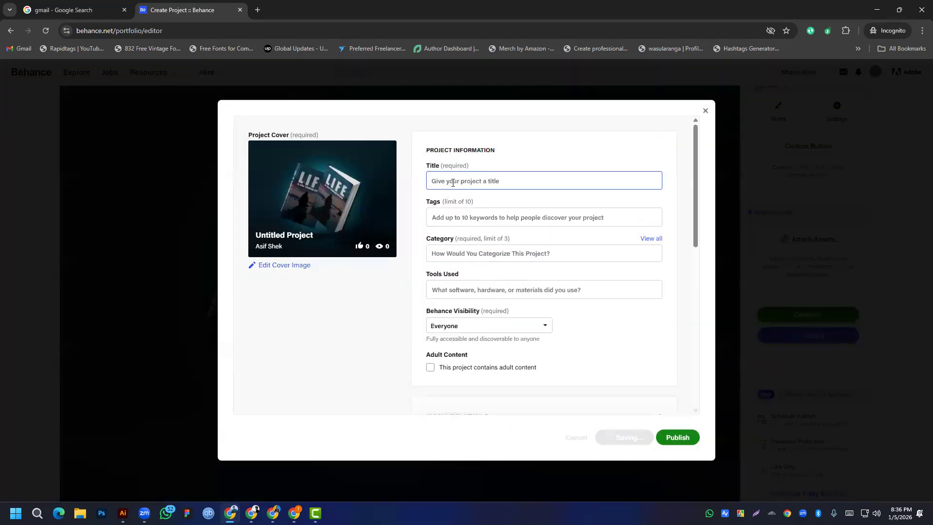
pyautogui.write('Book Co')
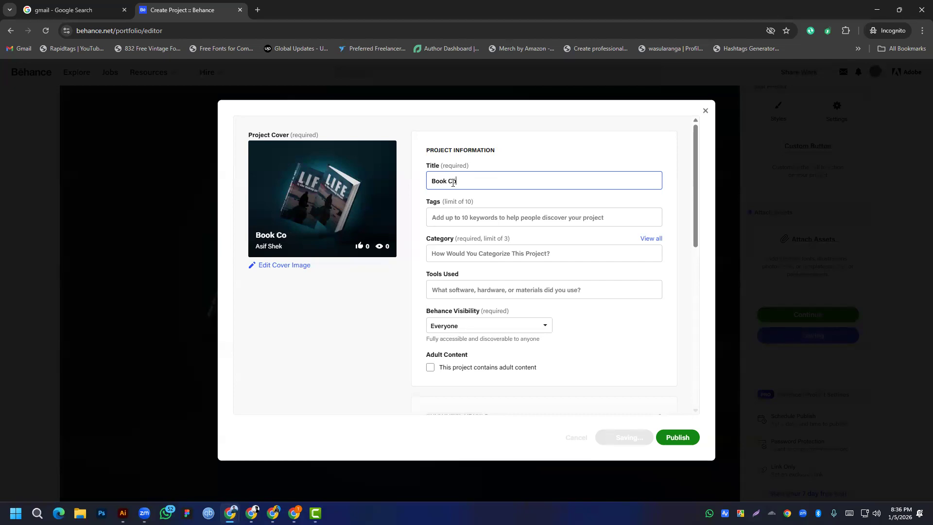
pyautogui.write('ver Deign')
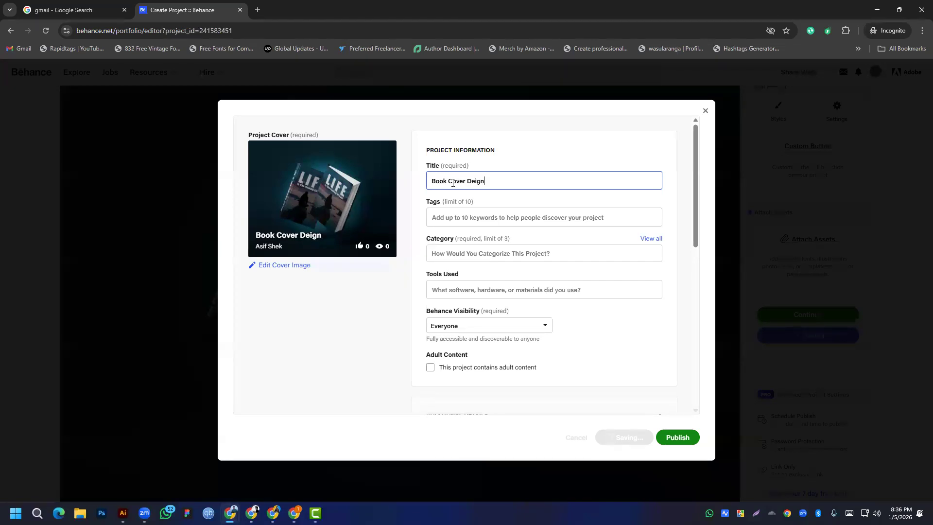
pyautogui.click(444, 218)
pyautogui.tripleClick(438, 181)
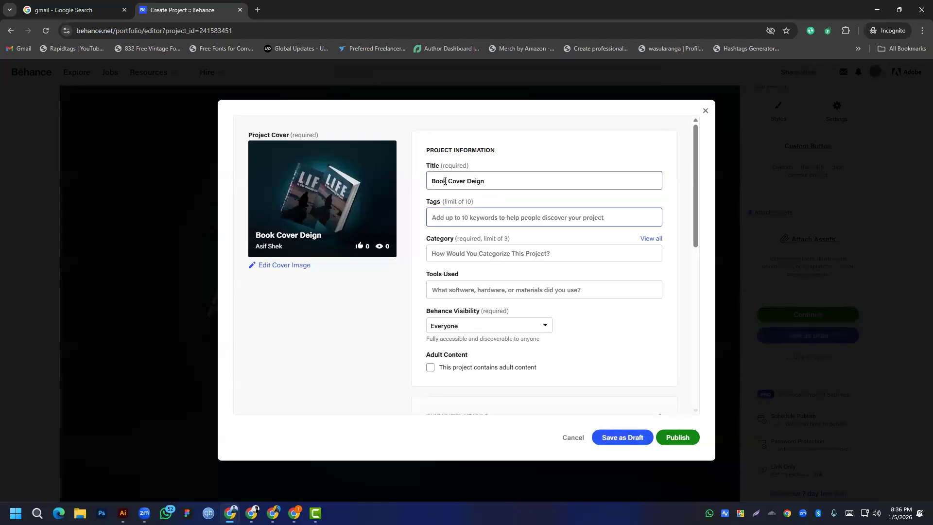
# Add the tags book cover deign, graphic design, branding and socialmedia.
pyautogui.click(434, 217)
pyautogui.hotkey('ctrl', 'v')
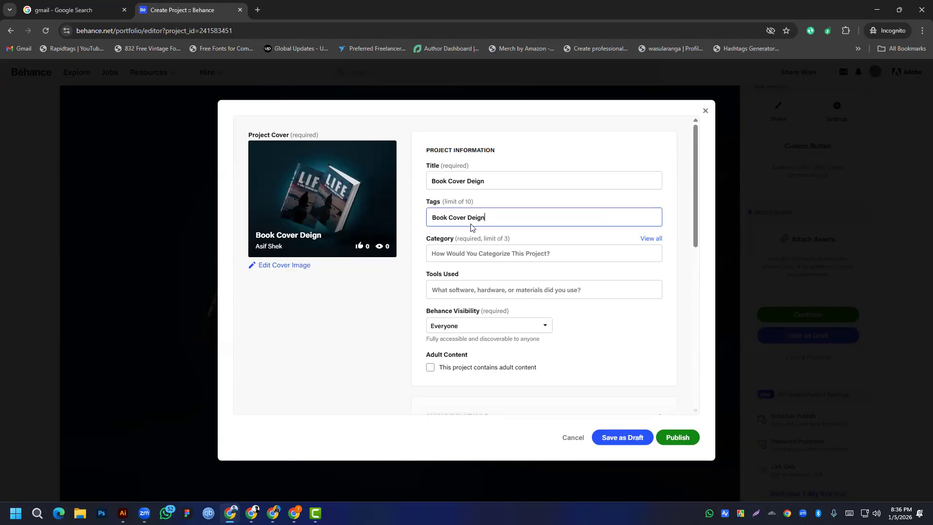
pyautogui.click(482, 239)
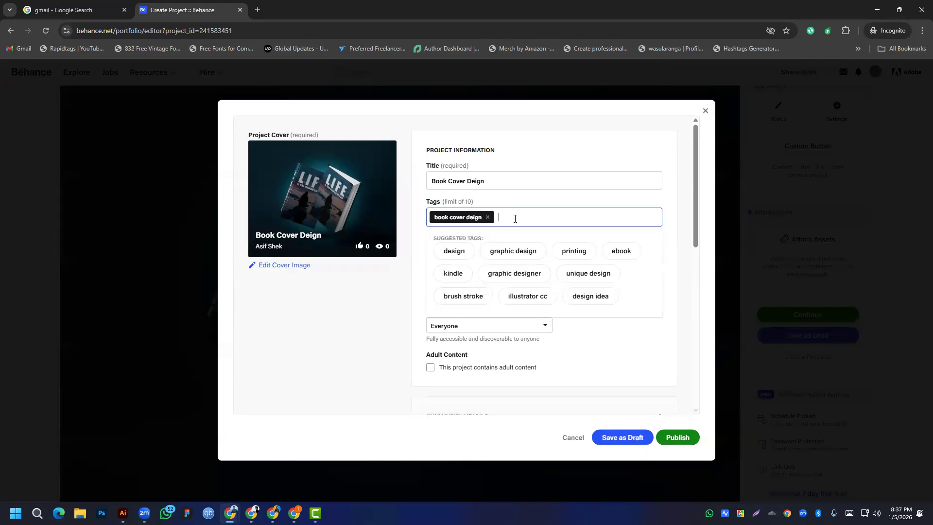
pyautogui.click(516, 251)
pyautogui.click(465, 254)
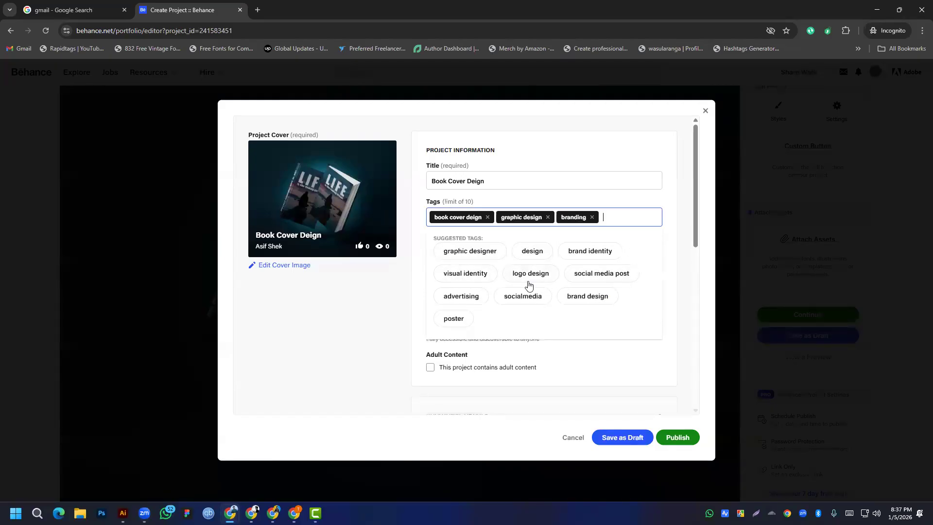
pyautogui.click(528, 297)
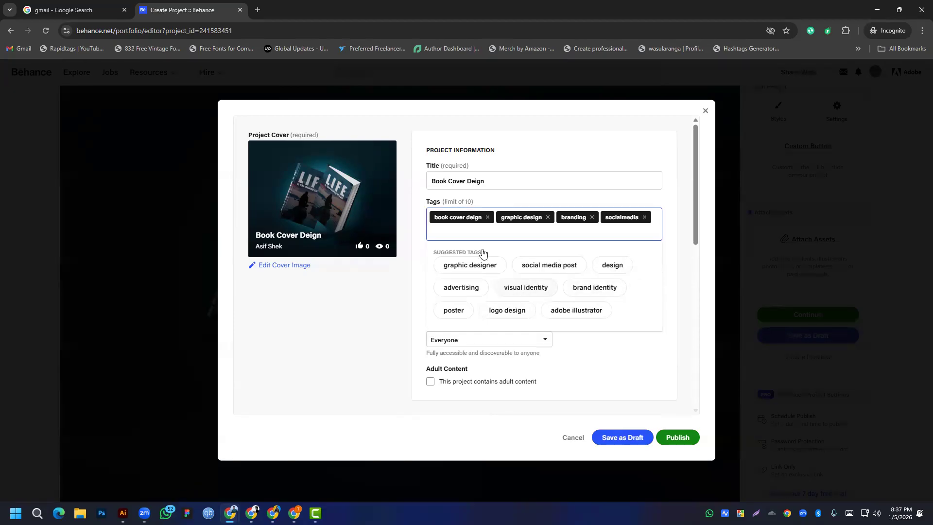
# Add the tags advertising, logo design, illustration, digital art, adobe illustrator and visual identity.
pyautogui.click(468, 288)
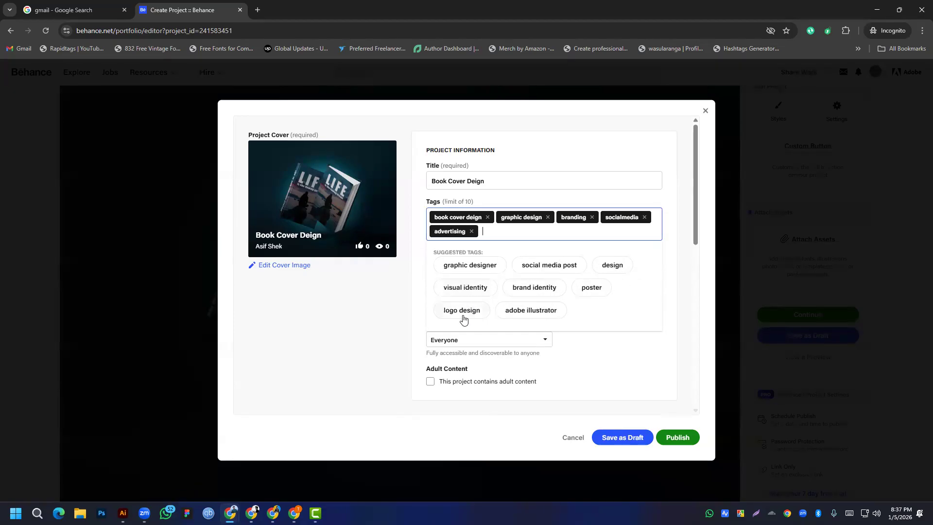
pyautogui.click(463, 313)
pyautogui.click(475, 315)
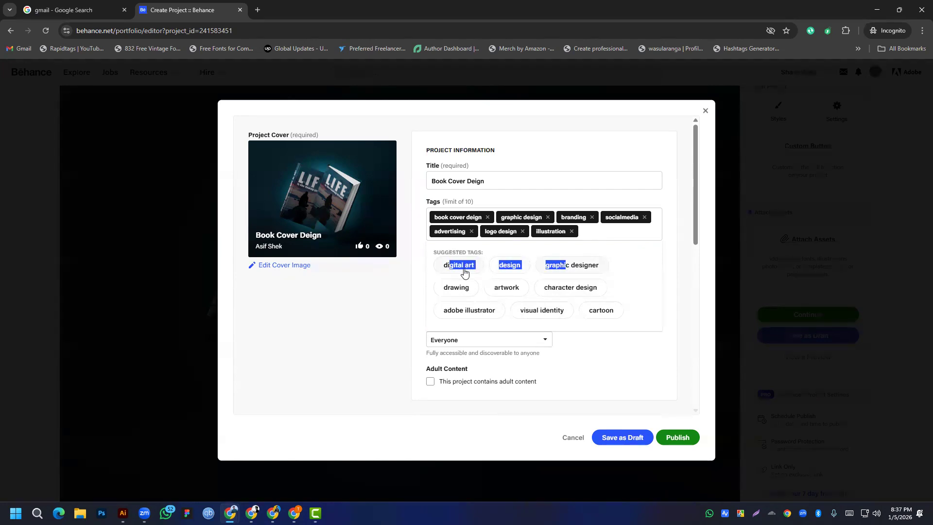
pyautogui.click(448, 266)
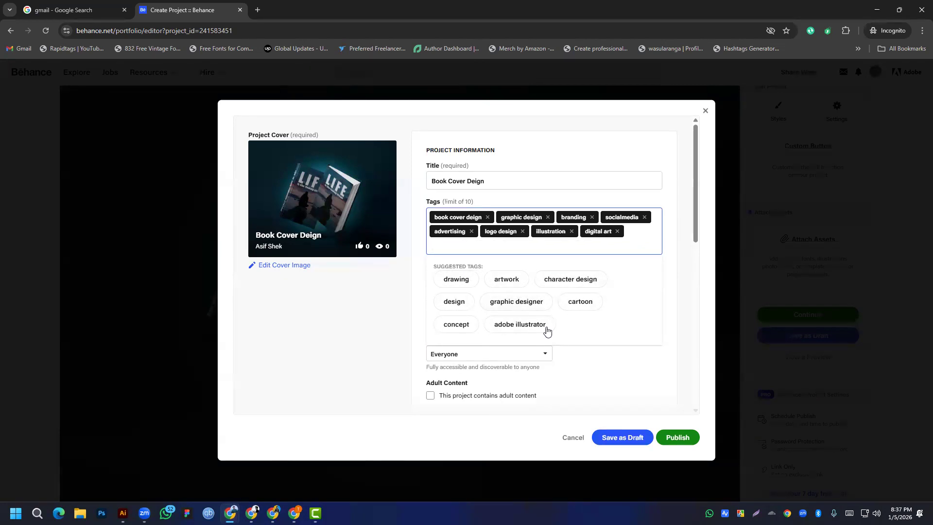
pyautogui.click(517, 326)
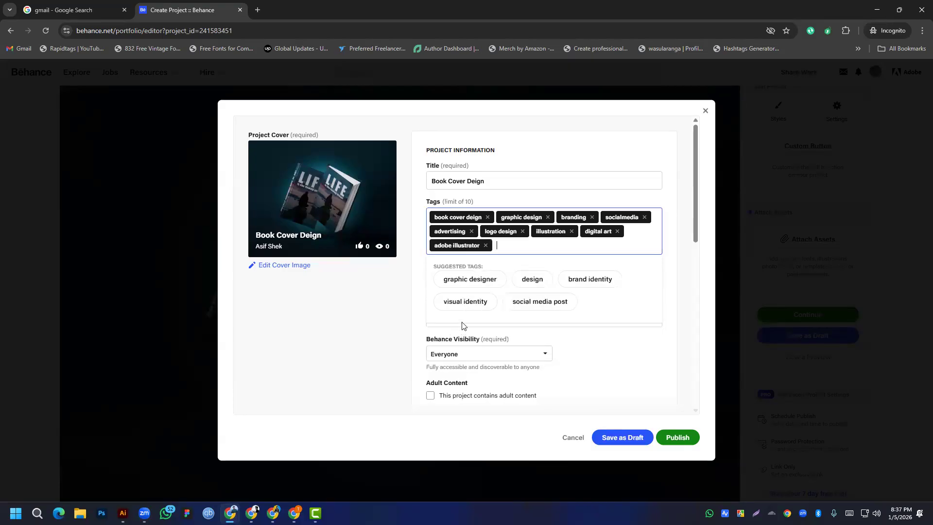
pyautogui.click(474, 304)
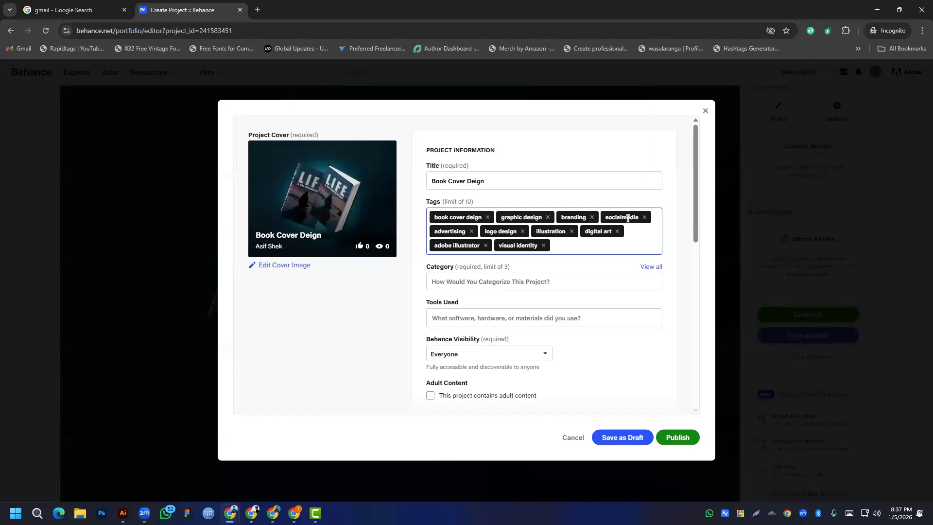
# Open the creative fields list and choose Graphic Design as the first category.
pyautogui.click(483, 281)
pyautogui.click(451, 151)
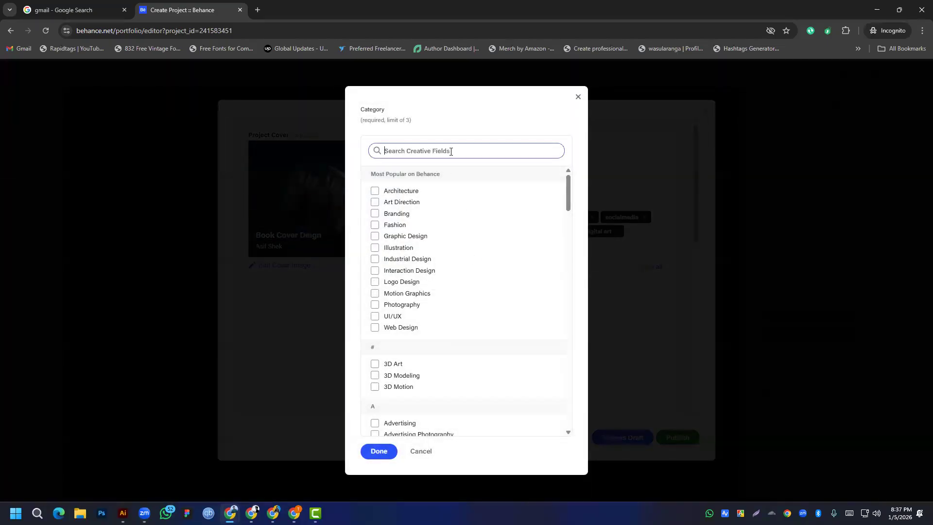
pyautogui.write('boo')
pyautogui.press('BackSpace')
pyautogui.press('BackSpace')
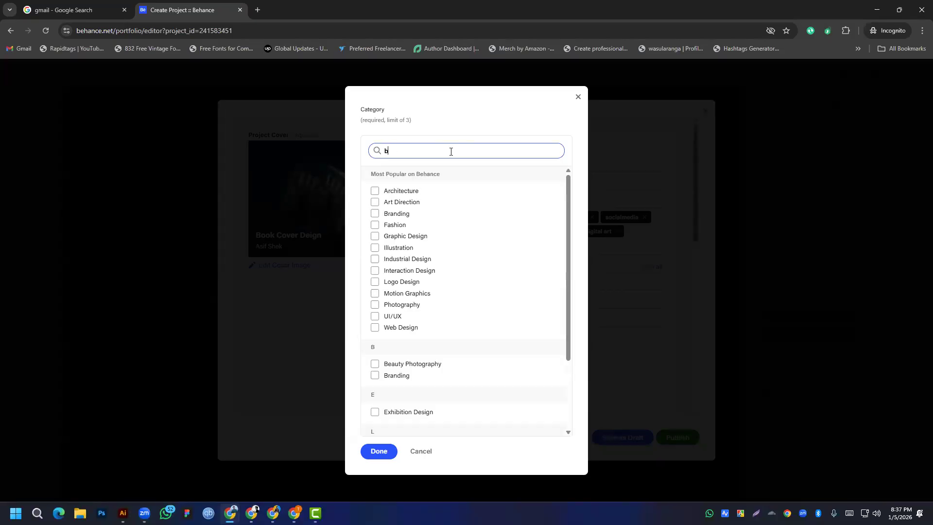
pyautogui.press('BackSpace')
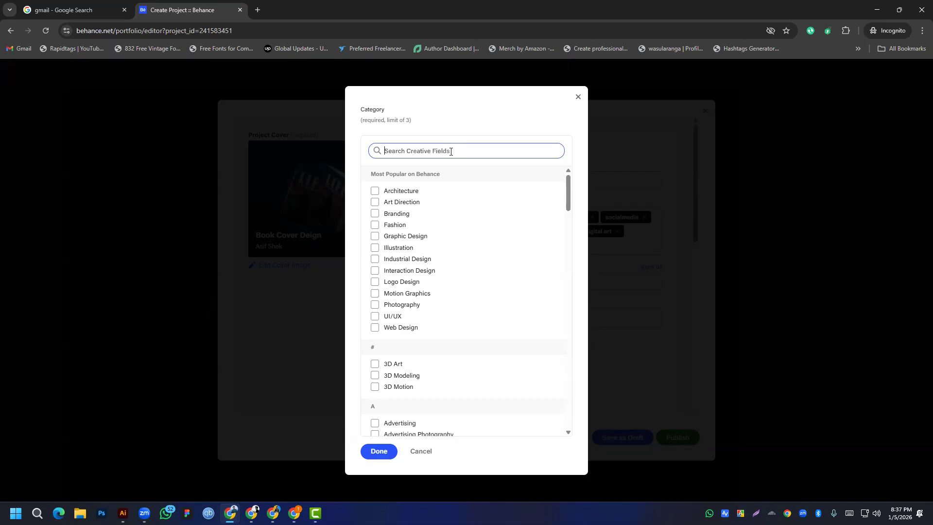
pyautogui.scroll(-2, 427, 252)
pyautogui.scroll(1, 433, 257)
pyautogui.scroll(1, 433, 256)
pyautogui.click(374, 236)
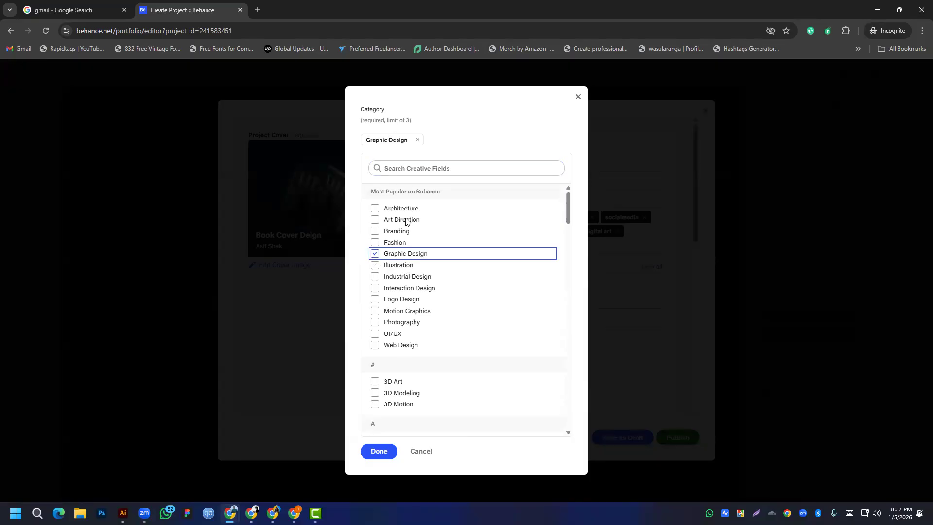
# Add Label Design and Packaging as the second and third categories.
pyautogui.scroll(-5, 407, 280)
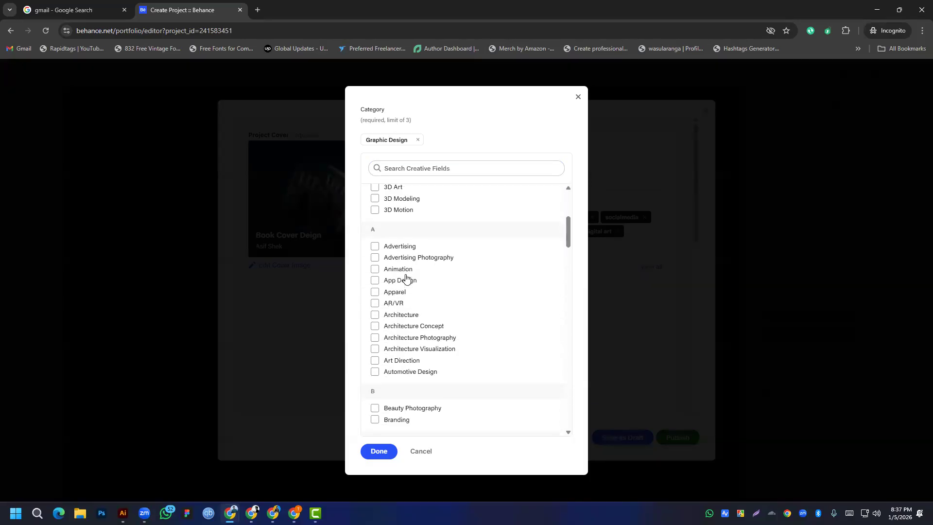
pyautogui.scroll(-3, 392, 371)
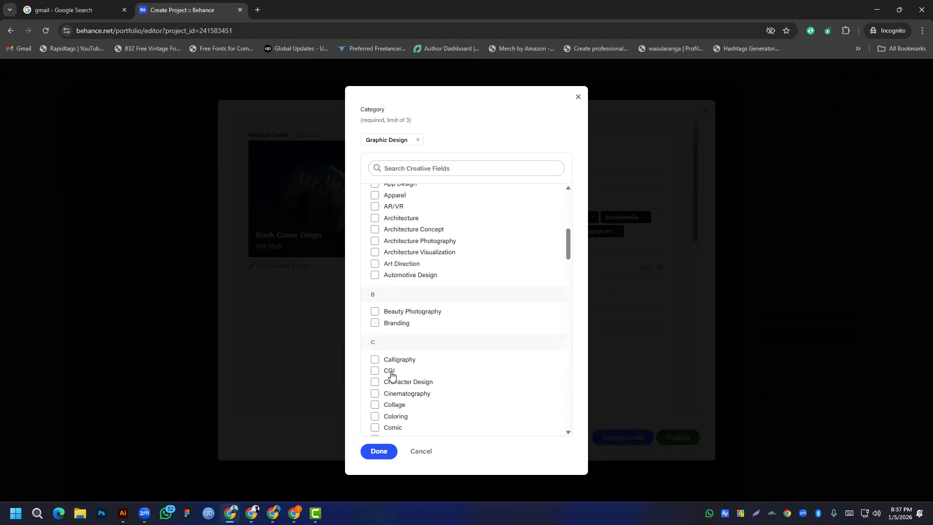
pyautogui.scroll(-2, 394, 344)
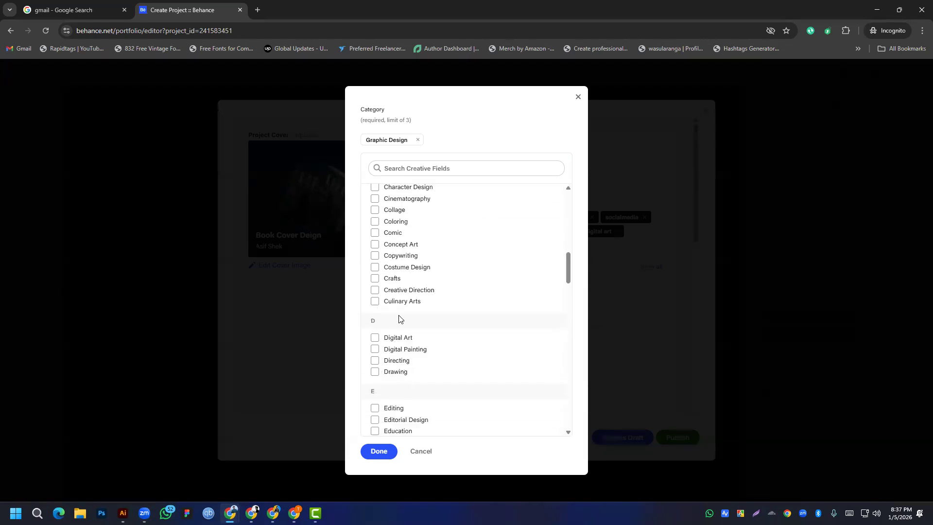
pyautogui.scroll(5, 399, 320)
pyautogui.scroll(-5, 399, 382)
pyautogui.scroll(4, 411, 321)
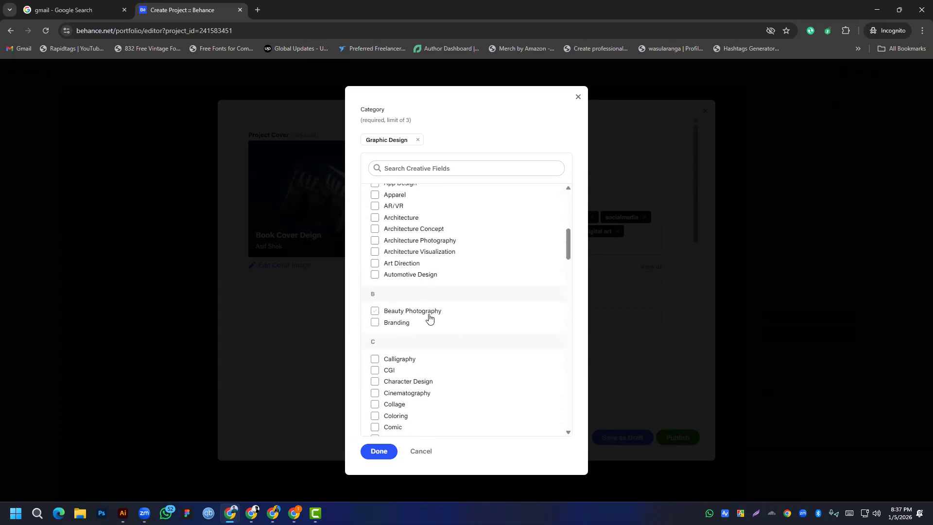
pyautogui.scroll(-9, 436, 358)
pyautogui.scroll(-3, 416, 309)
pyautogui.scroll(-1, 413, 320)
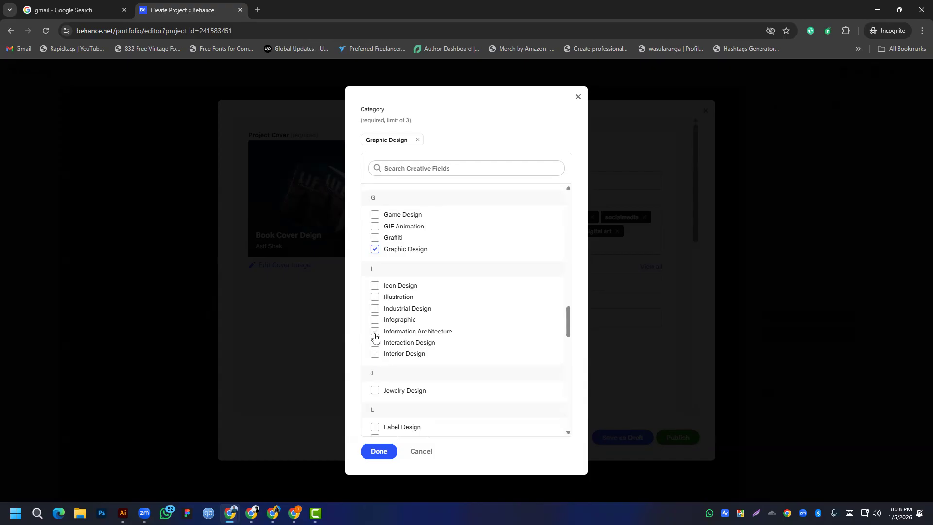
pyautogui.scroll(-2, 374, 347)
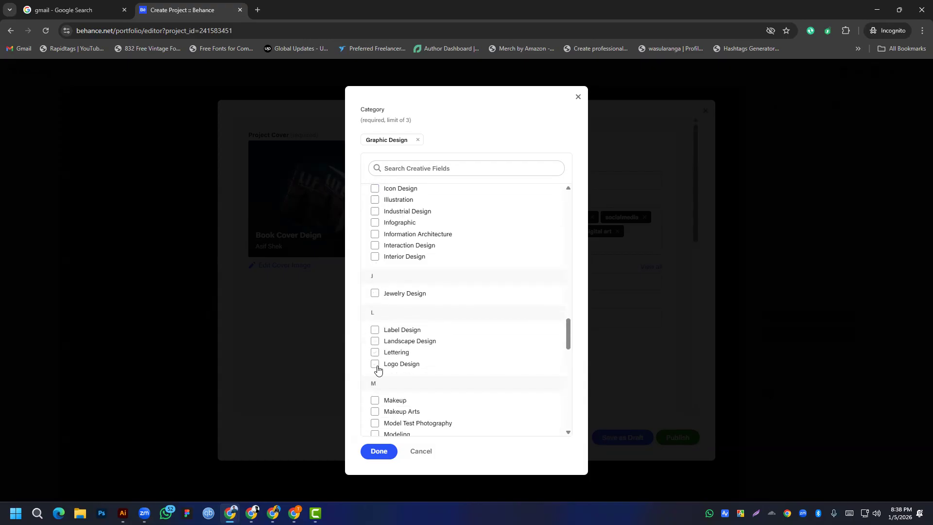
pyautogui.click(375, 330)
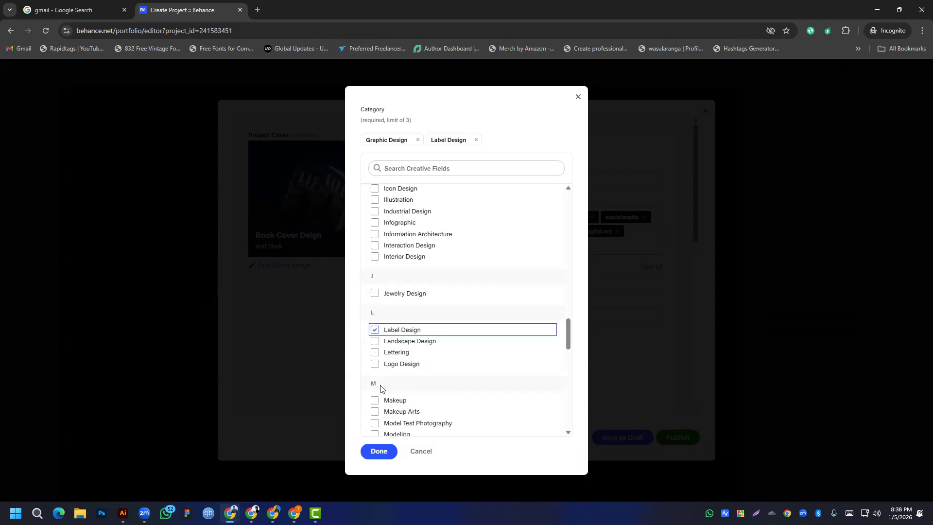
pyautogui.scroll(-3, 405, 380)
pyautogui.scroll(-1, 404, 379)
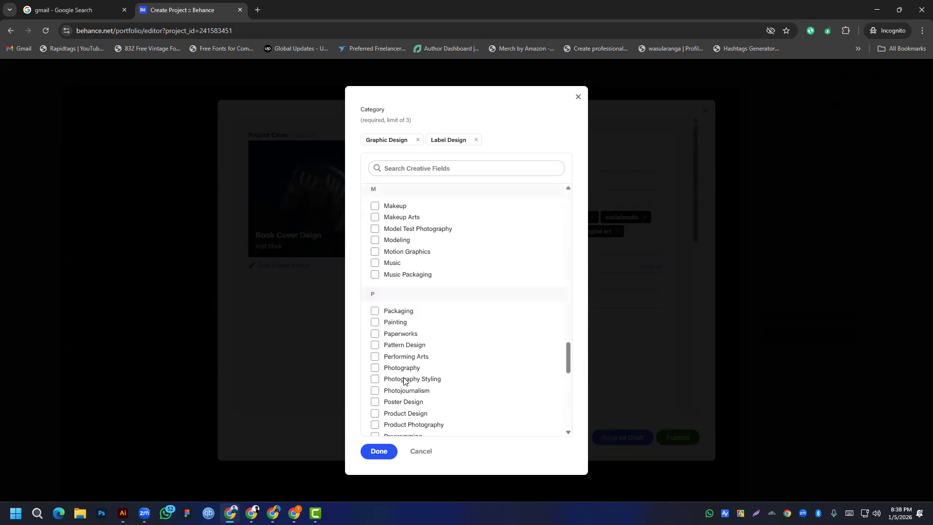
pyautogui.click(375, 314)
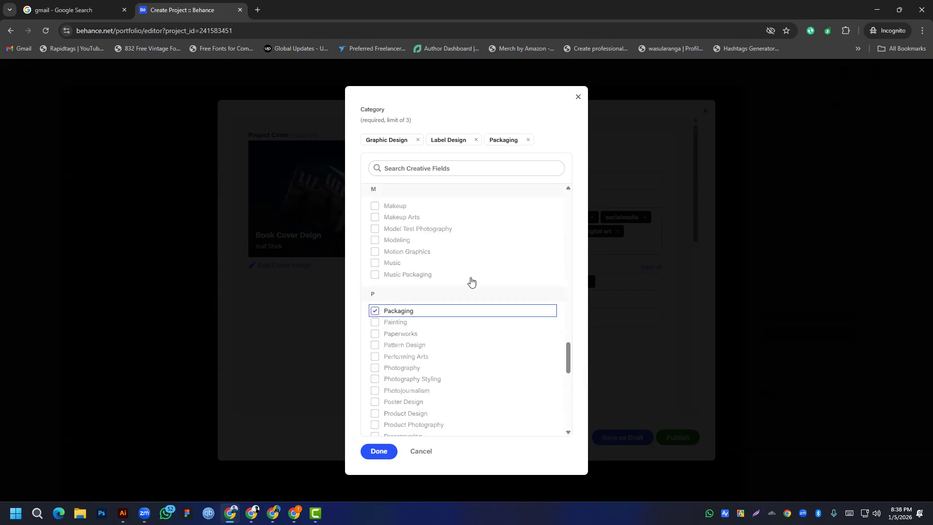
pyautogui.scroll(-3, 486, 376)
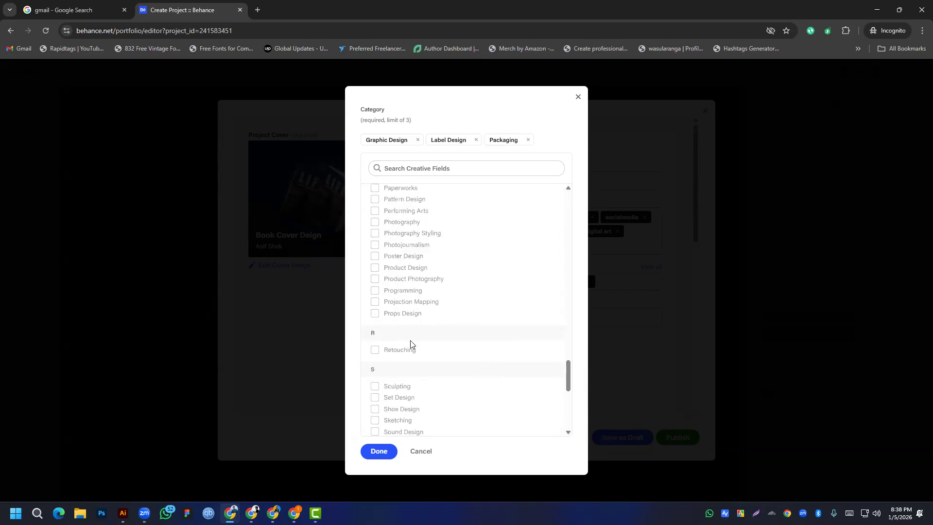
pyautogui.scroll(1, 412, 345)
pyautogui.scroll(-3, 399, 318)
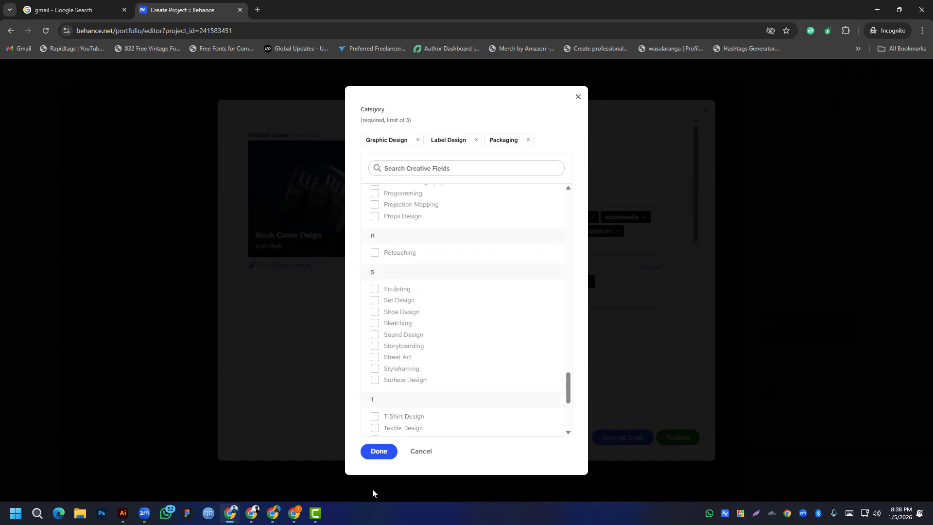
pyautogui.scroll(-2, 379, 455)
# Confirm the categories and add Adobe Illustrator and Adobe Illustrator CC as tools used.
pyautogui.click(378, 451)
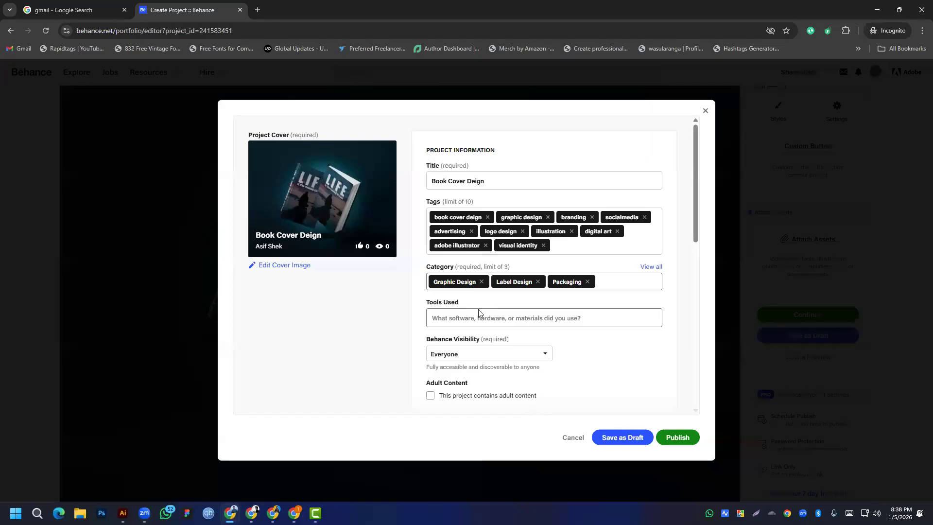
pyautogui.click(483, 317)
pyautogui.write('Illus')
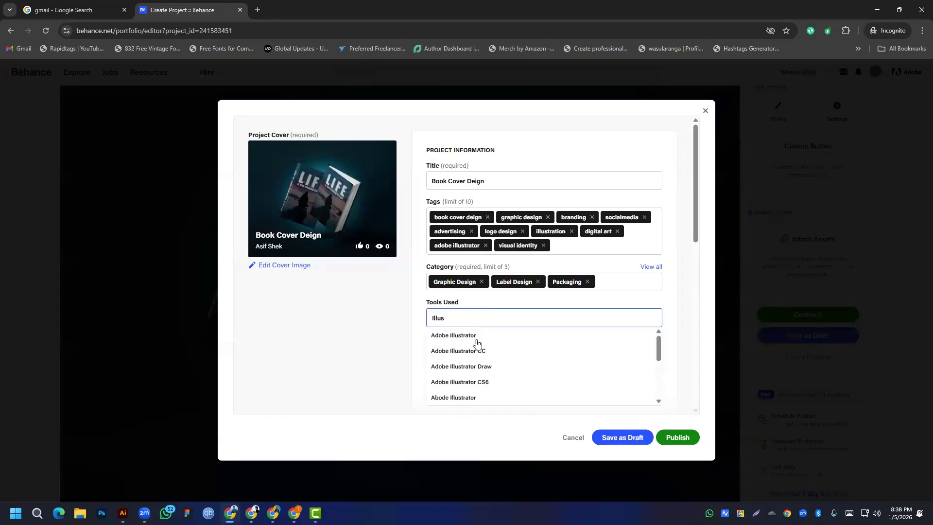
pyautogui.click(466, 338)
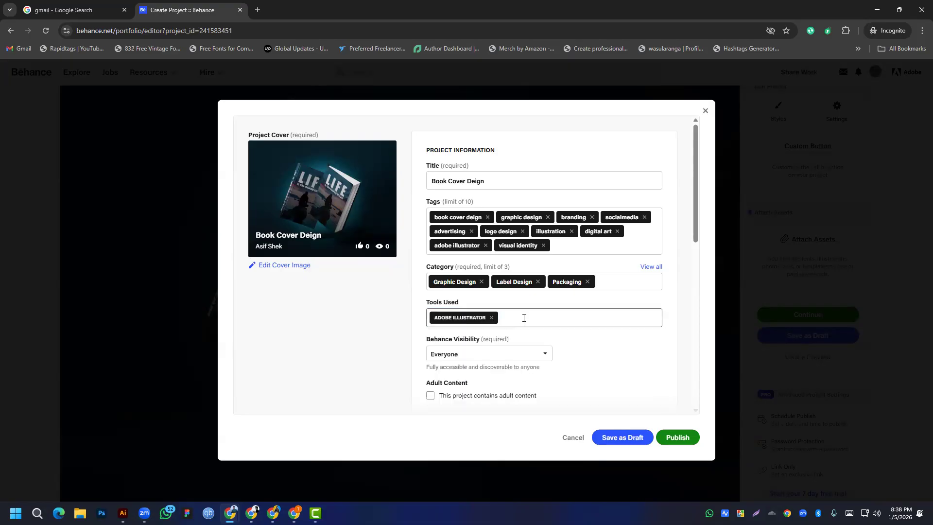
pyautogui.write('illus')
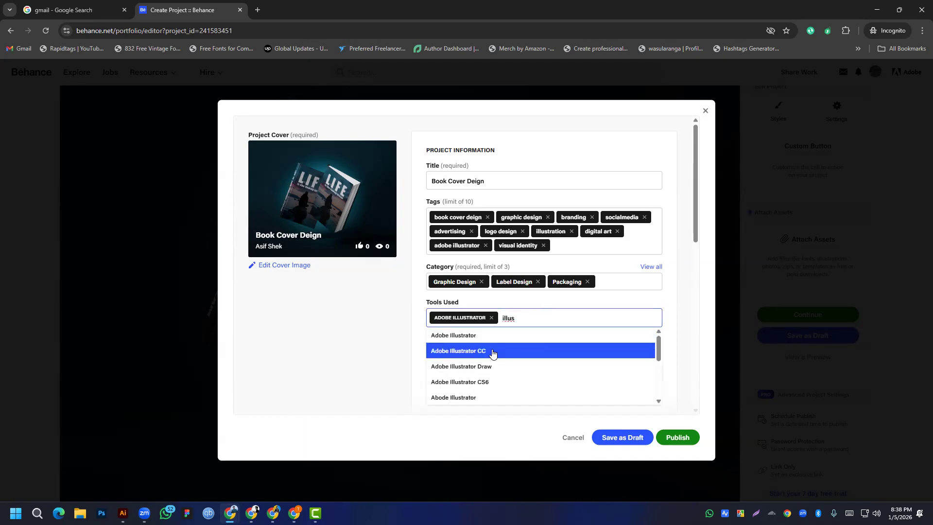
pyautogui.click(492, 351)
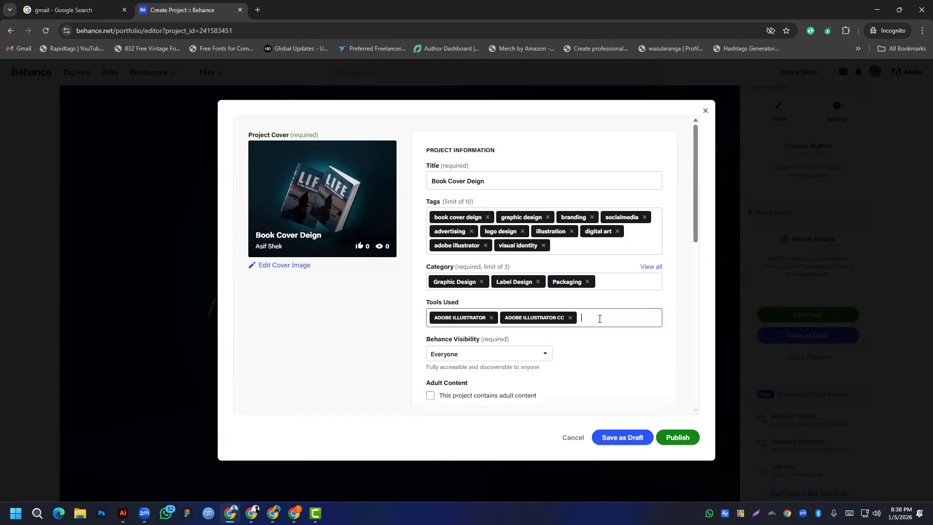
# Add Adobe Photoshop and Adobe Photoshop CC 2022 to the tools used.
pyautogui.write('pho')
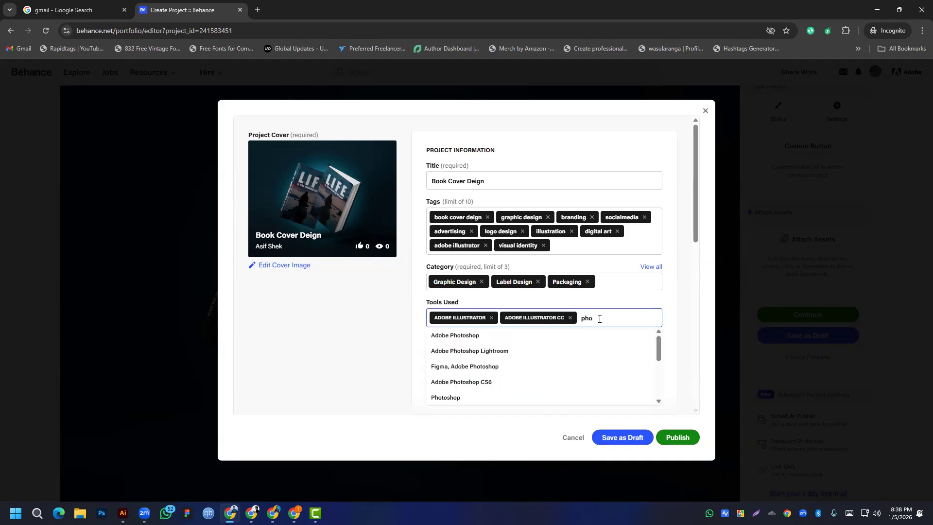
pyautogui.click(514, 341)
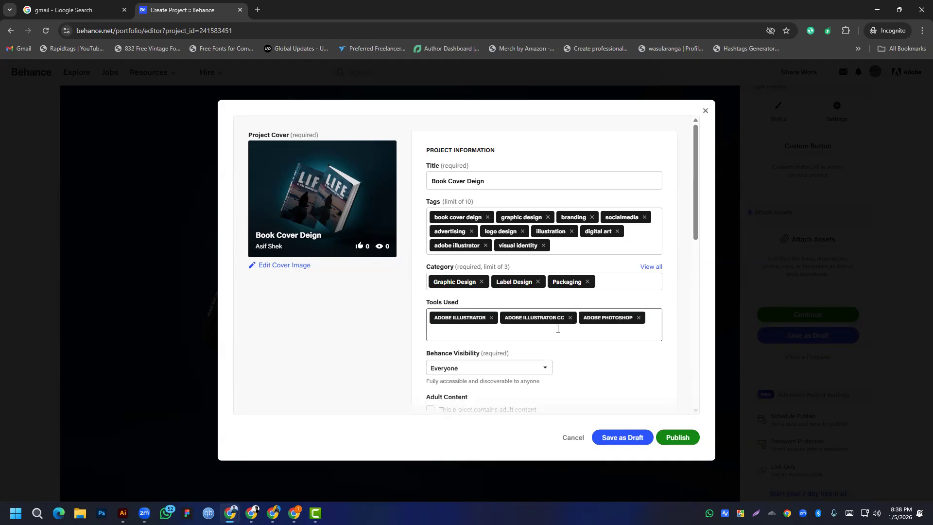
pyautogui.write('phoyto')
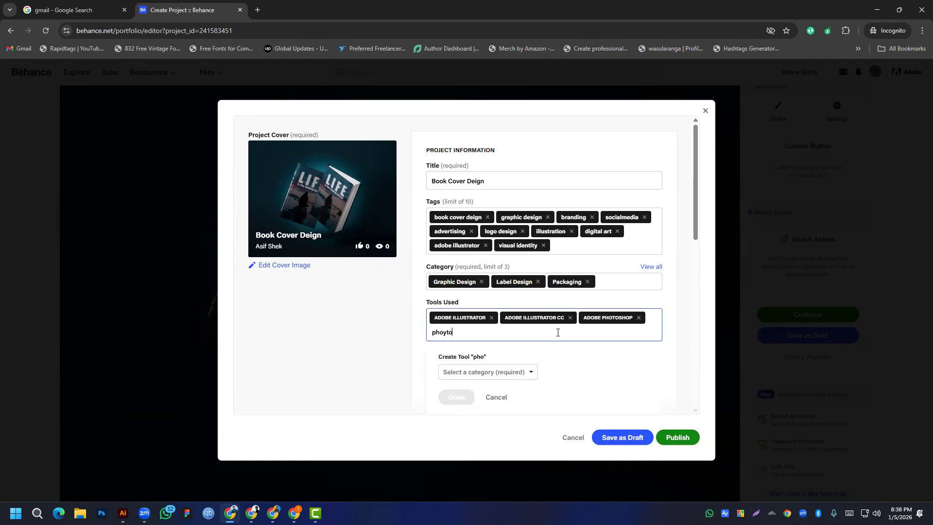
pyautogui.press('BackSpace')
pyautogui.press('BackSpace')
pyautogui.press('BackSpace')
pyautogui.write('toshop')
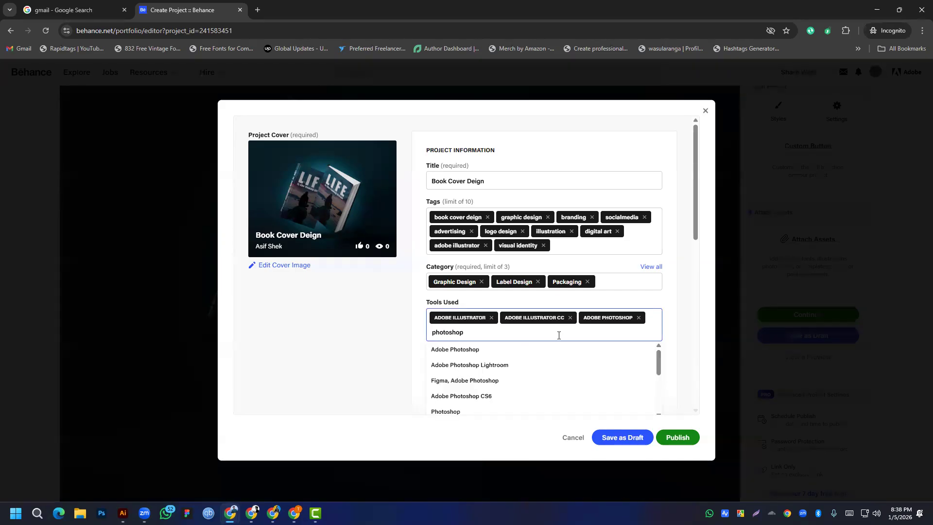
pyautogui.scroll(-3, 492, 381)
pyautogui.scroll(2, 490, 380)
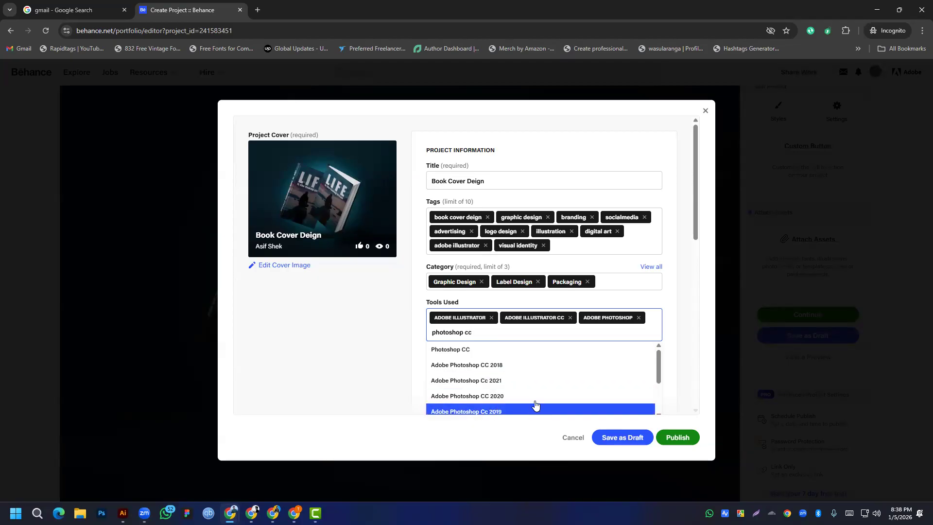
pyautogui.click(434, 333)
pyautogui.write('Adobe')
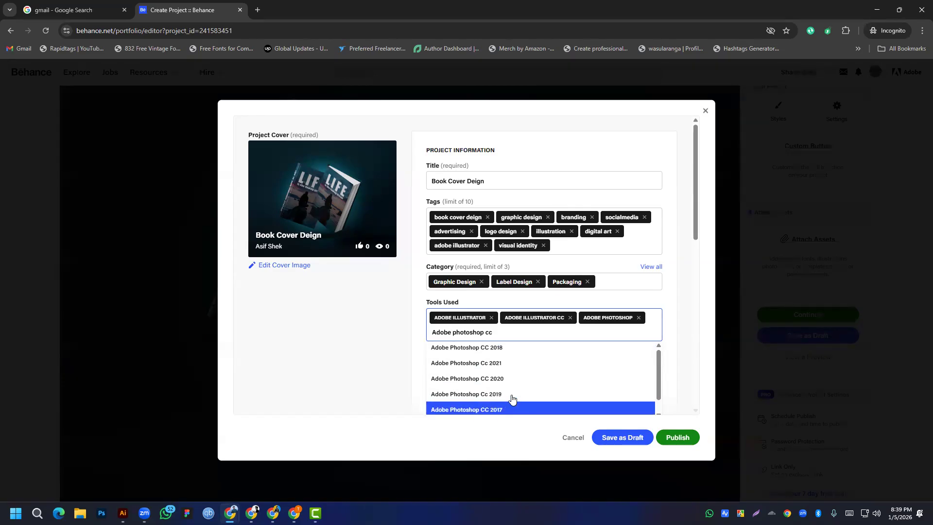
pyautogui.scroll(-3, 508, 386)
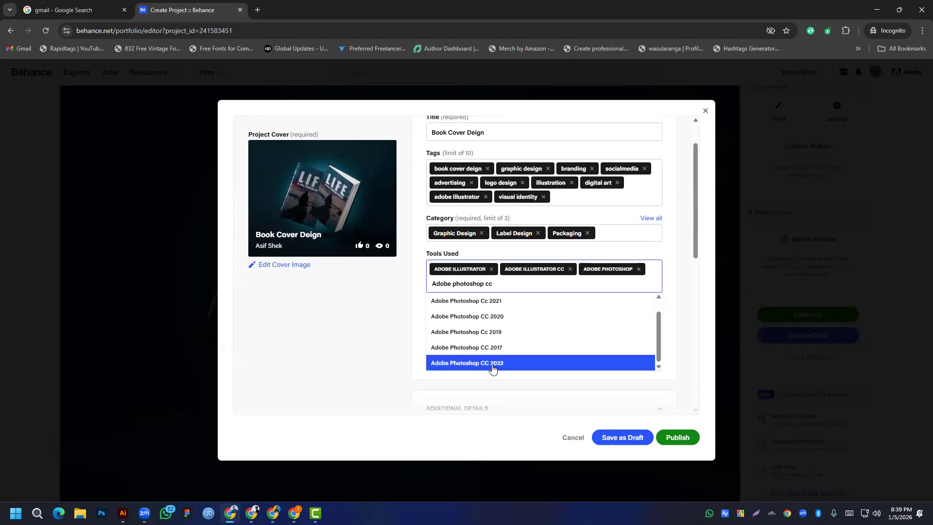
pyautogui.click(492, 364)
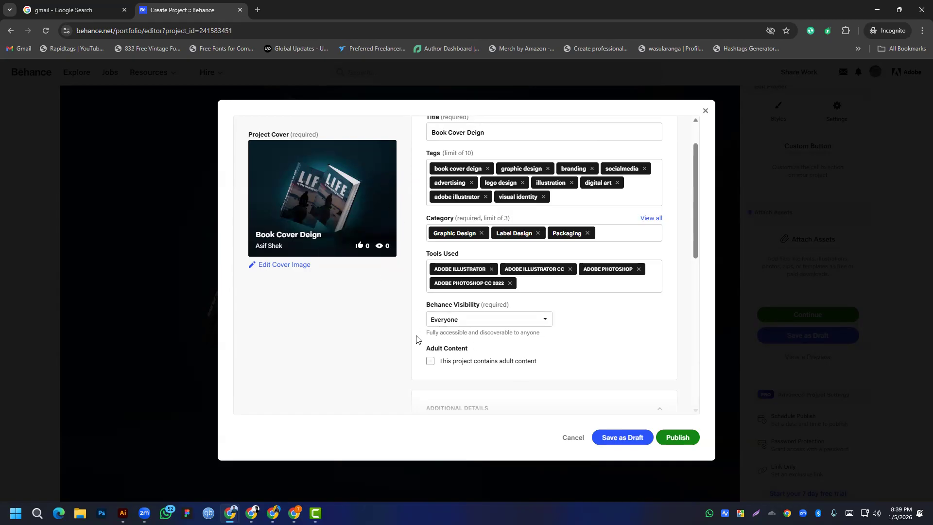
# Keep the project's visibility set to Everyone and publish it.
pyautogui.click(447, 322)
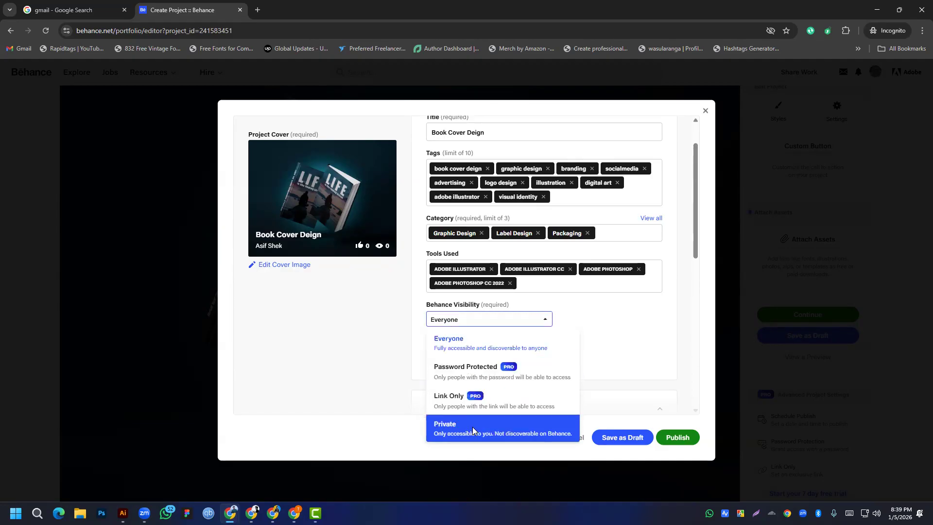
pyautogui.click(613, 335)
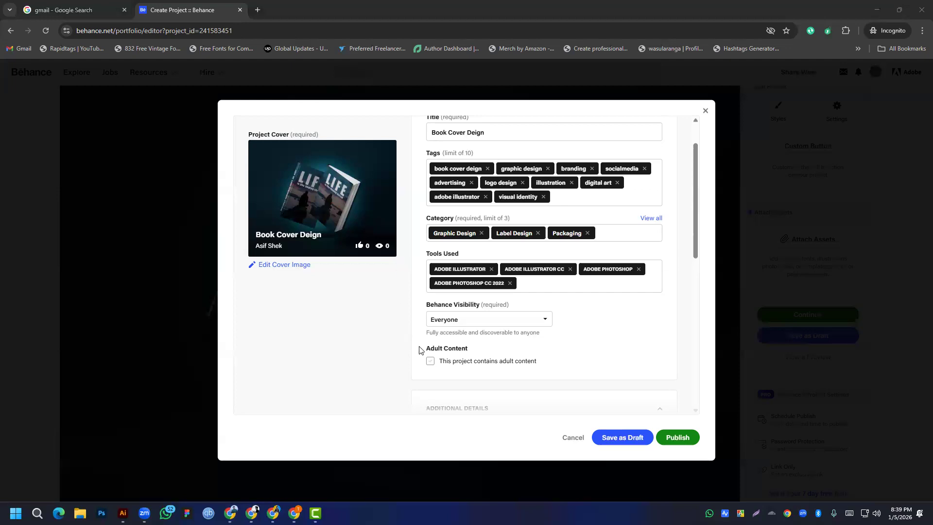
pyautogui.click(676, 438)
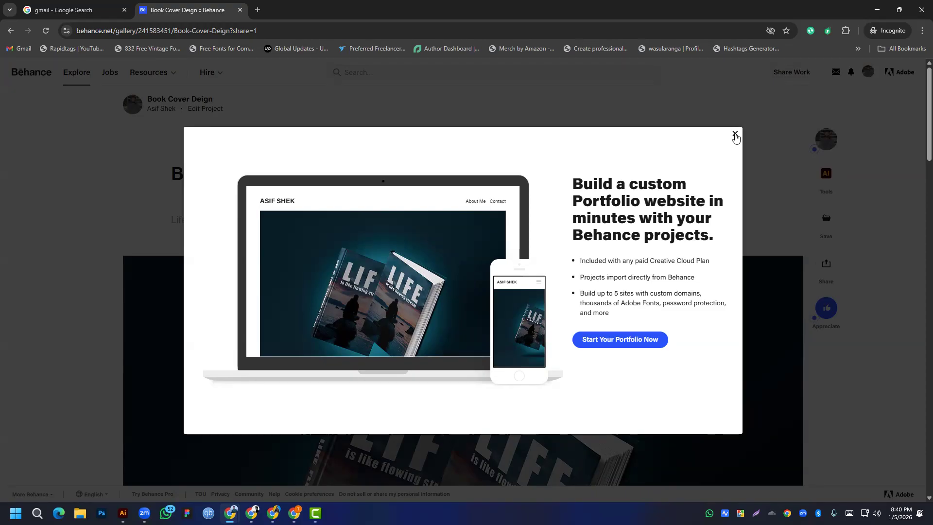
# Dismiss the portfolio-website modal and the Promote Your Work share dialog after selecting the share URL.
pyautogui.click(734, 134)
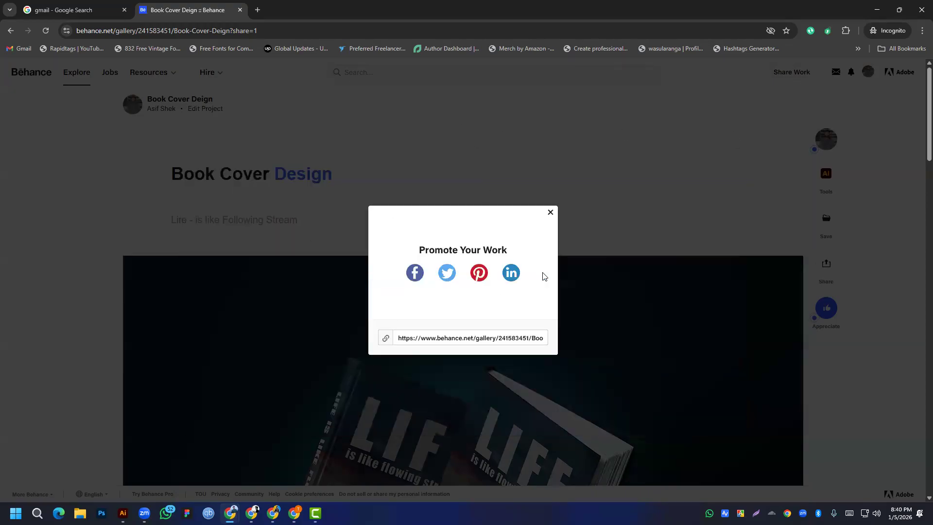
pyautogui.moveTo(419, 246); pyautogui.dragTo(506, 251)
pyautogui.click(436, 340)
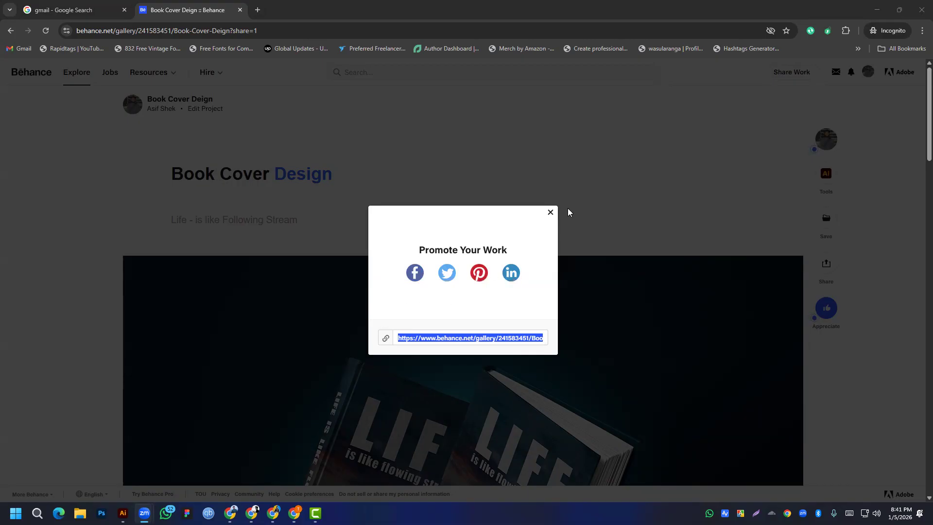
pyautogui.click(550, 212)
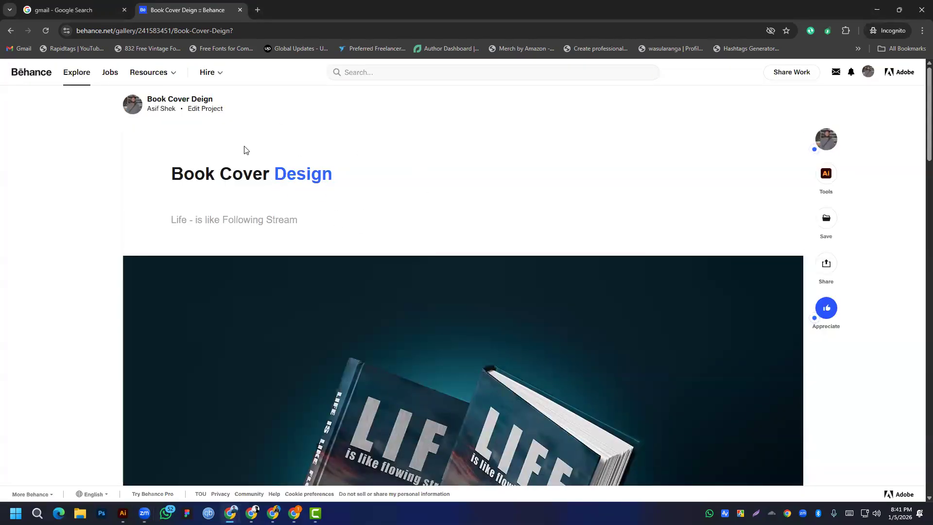
# Open the creator's profile from the author name and copy its web address.
pyautogui.click(156, 108)
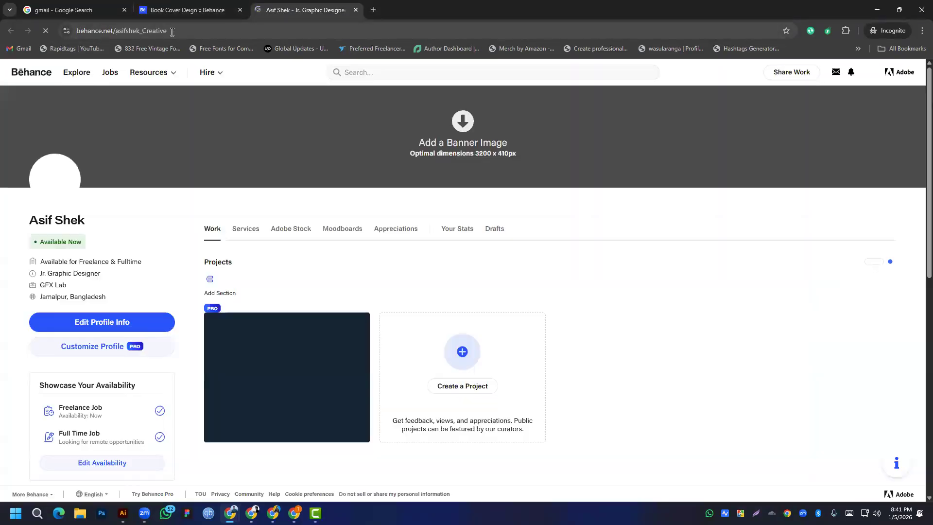
pyautogui.click(181, 31)
pyautogui.rightClick(180, 34)
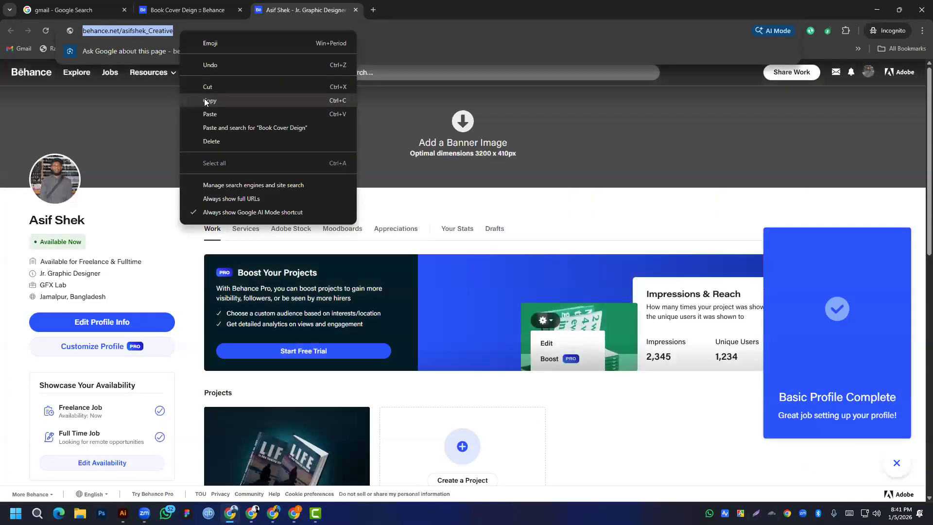
pyautogui.click(209, 101)
# Load the copied profile address in the other Chrome window, close the Adobe sign-in tab, and return.
pyautogui.click(294, 513)
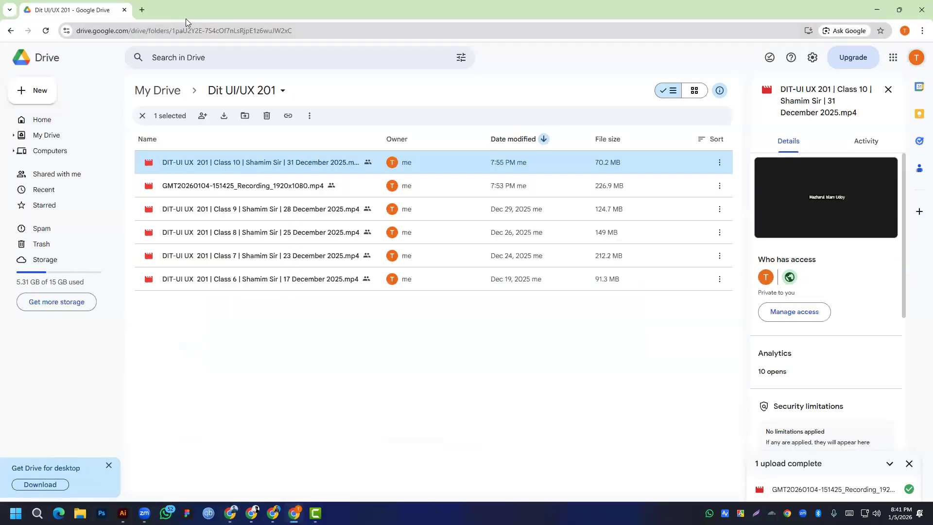
pyautogui.click(141, 10)
pyautogui.rightClick(142, 31)
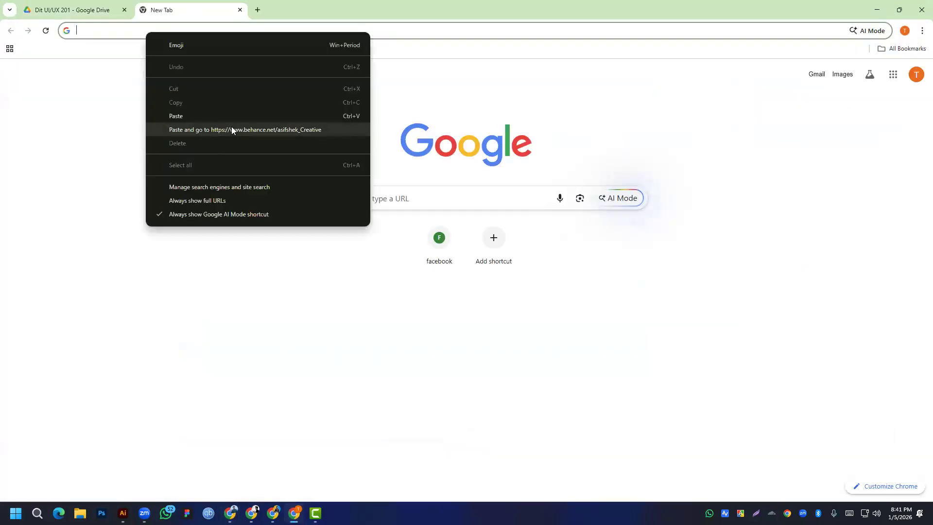
pyautogui.click(232, 126)
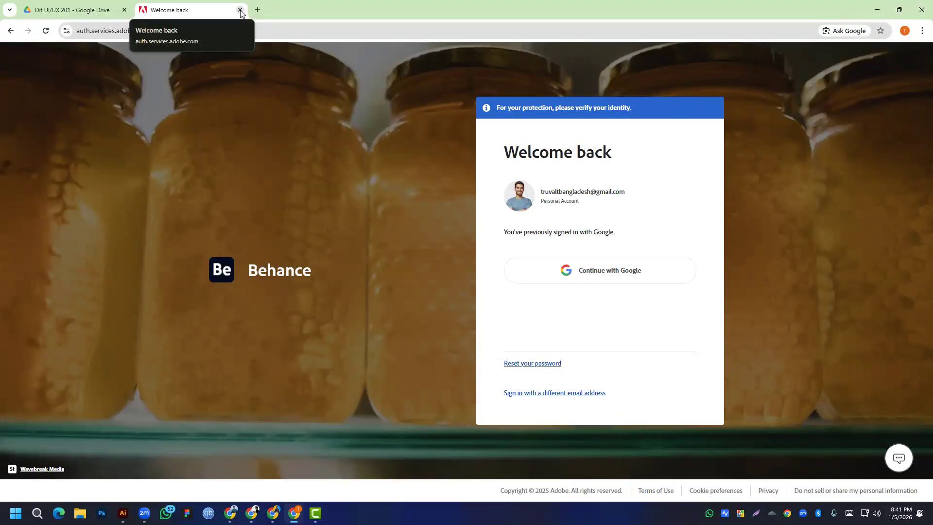
pyautogui.click(240, 10)
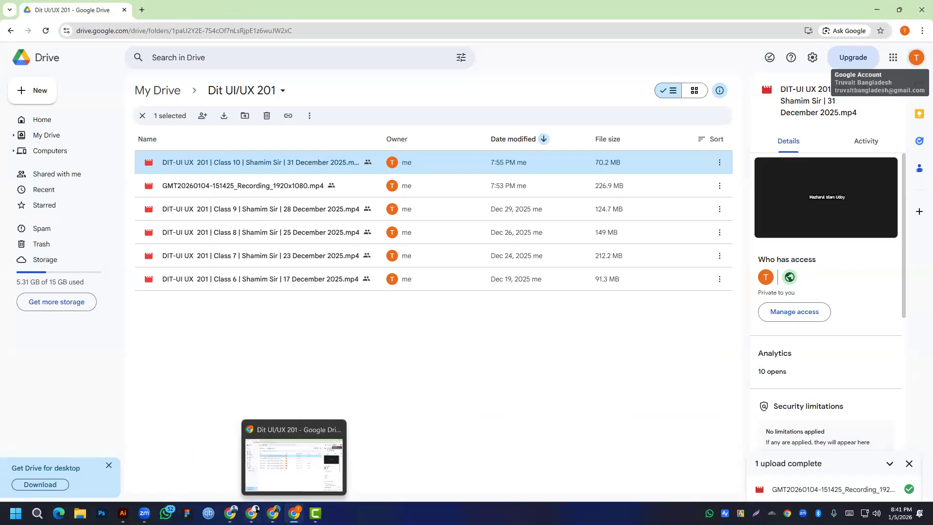
pyautogui.click(249, 464)
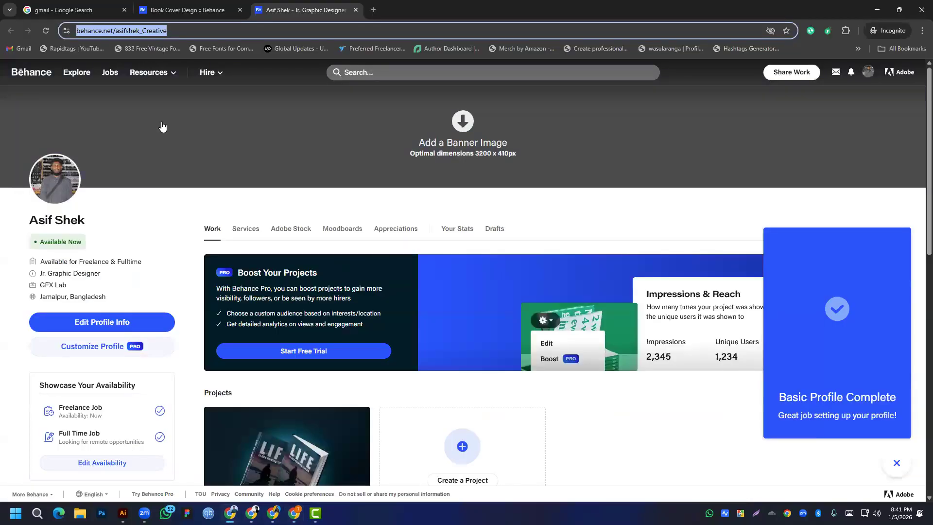
# Open the Book Cover Deign project and follow the title's Design link to another designer's profile.
pyautogui.scroll(-2, 244, 364)
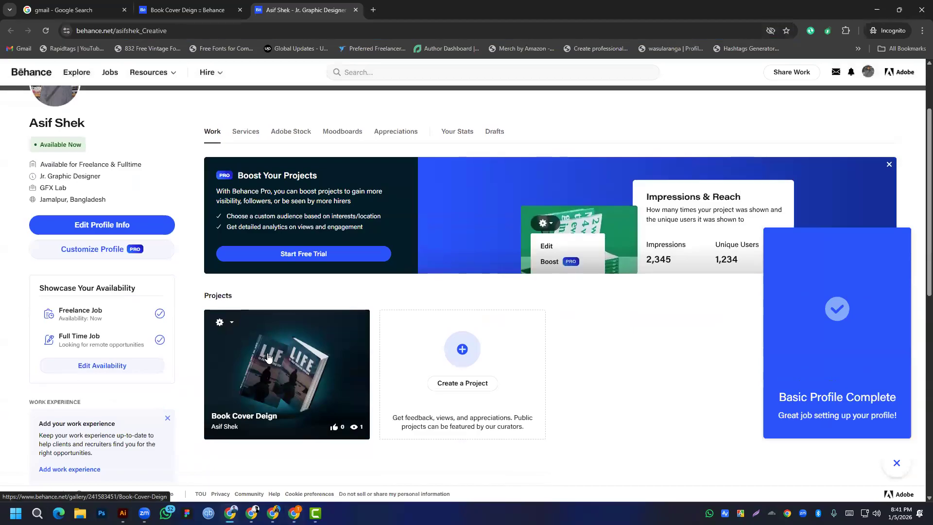
pyautogui.click(275, 369)
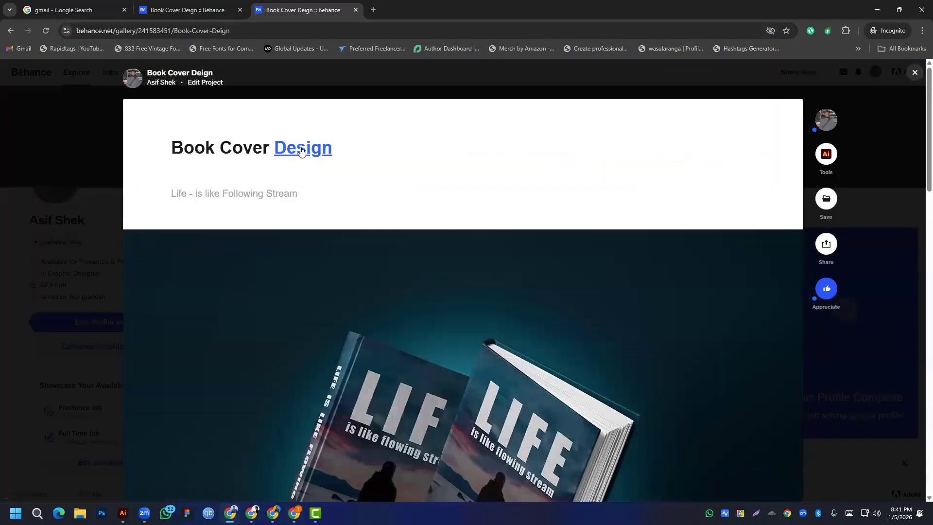
pyautogui.click(300, 148)
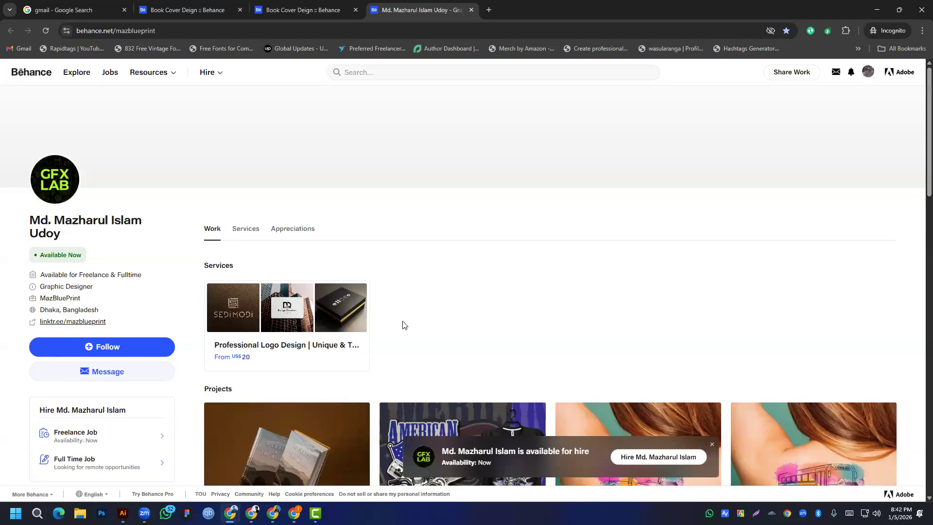
pyautogui.scroll(-4, 243, 306)
pyautogui.scroll(4, 255, 301)
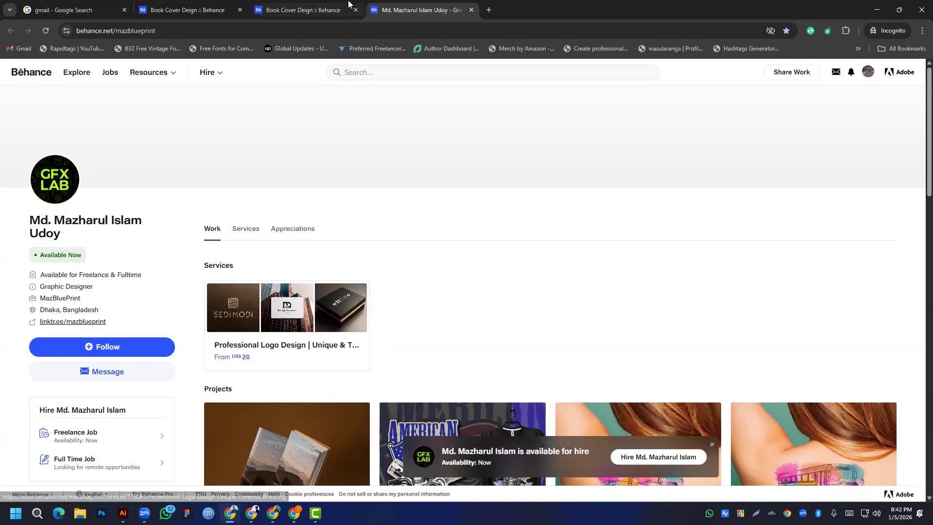
pyautogui.click(324, 9)
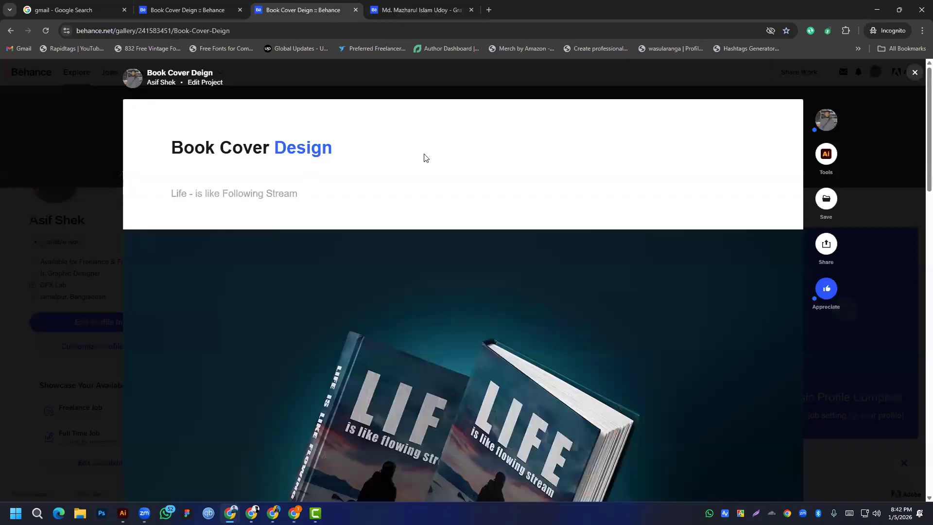
# Close the project viewer and open the project card's gear options menu.
pyautogui.click(89, 214)
pyautogui.scroll(2, 437, 316)
pyautogui.scroll(-3, 291, 291)
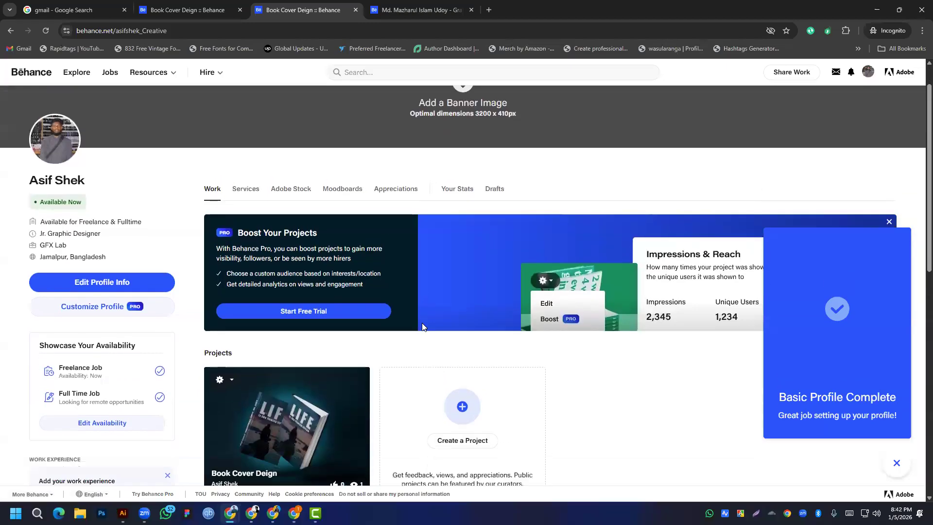
pyautogui.click(239, 275)
# Edit the project, unlink the word Design in its title, and update the published project.
pyautogui.click(218, 302)
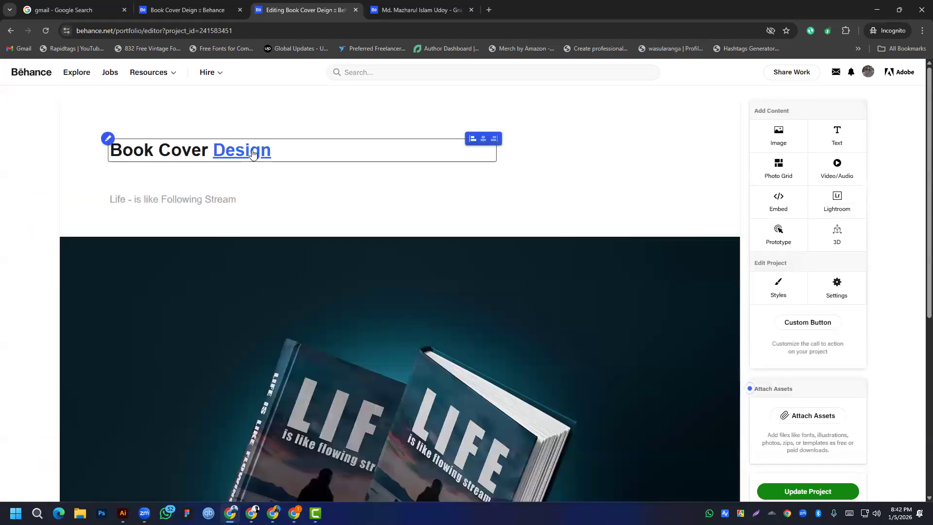
pyautogui.rightClick(262, 151)
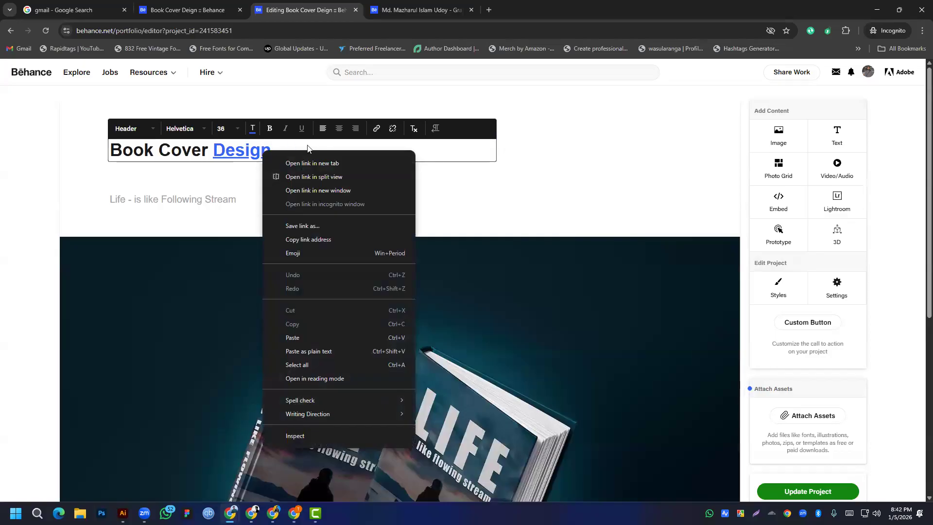
pyautogui.click(393, 129)
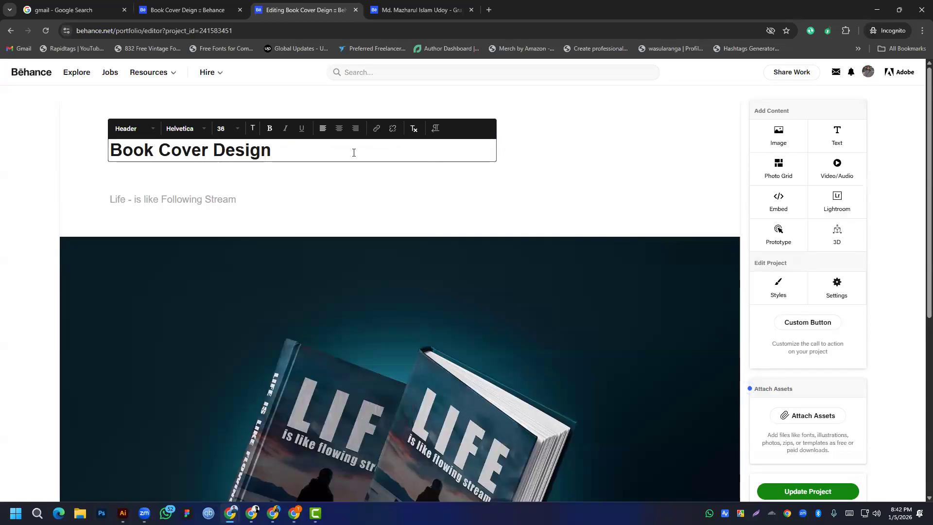
pyautogui.click(583, 140)
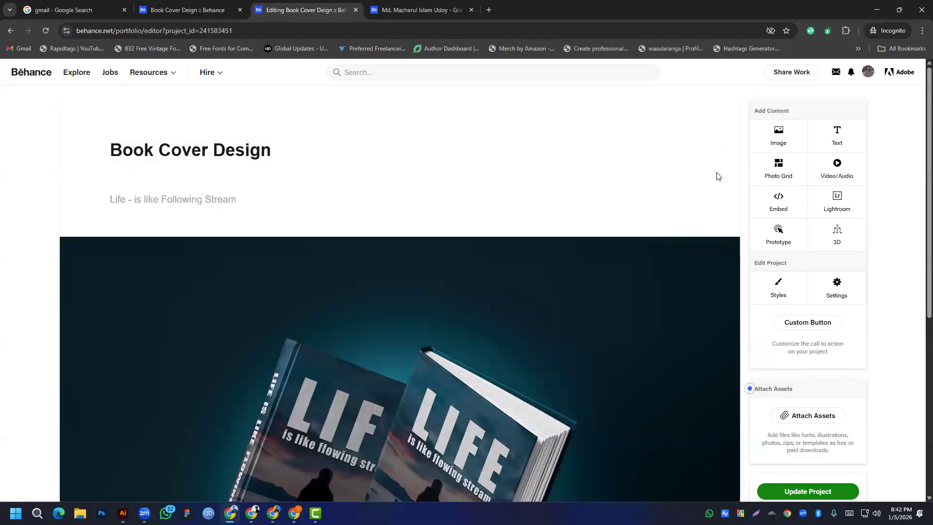
pyautogui.click(823, 501)
# Reload the gallery tab to confirm the 'Book Cover Design' title no longer links.
pyautogui.click(163, 11)
pyautogui.click(46, 30)
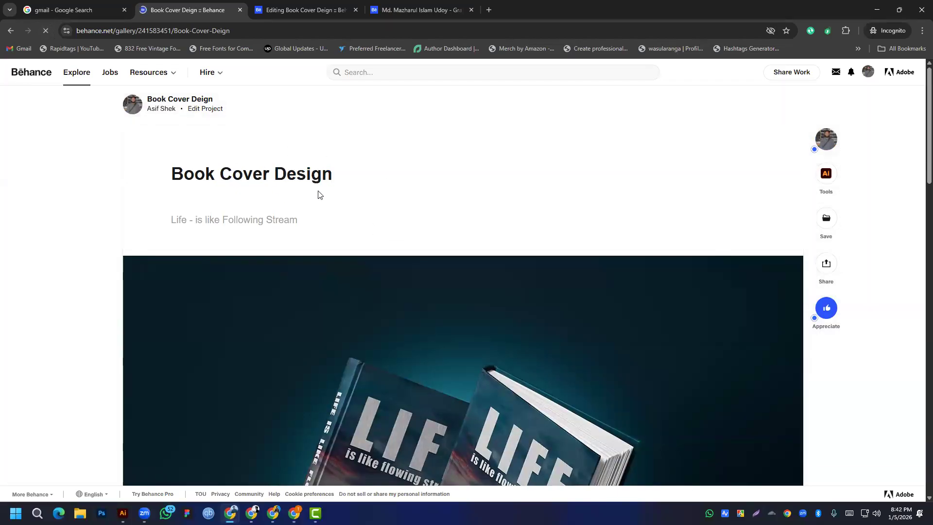
pyautogui.scroll(-4, 303, 205)
pyautogui.scroll(-10, 304, 205)
pyautogui.scroll(18, 301, 208)
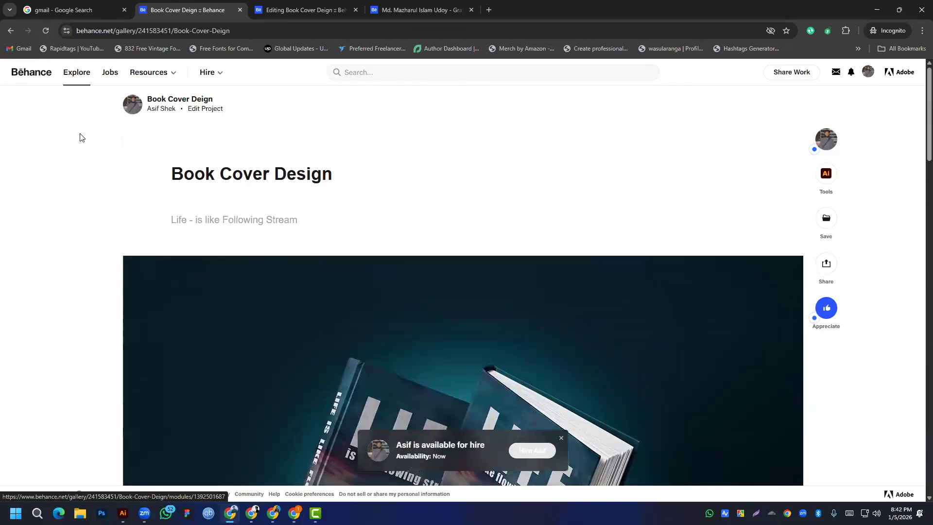
# Go from the home feed to your own profile and browse its Services and Adobe Stock sections.
pyautogui.click(45, 75)
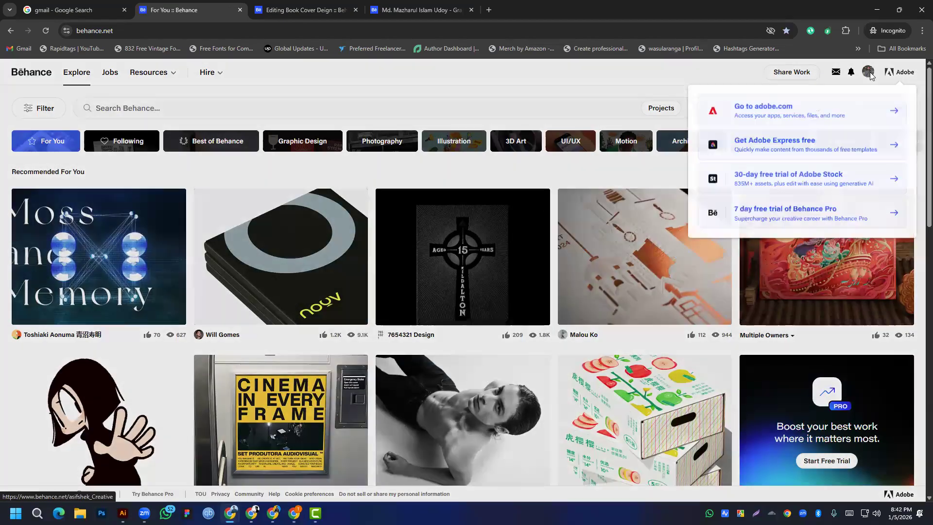
pyautogui.click(869, 74)
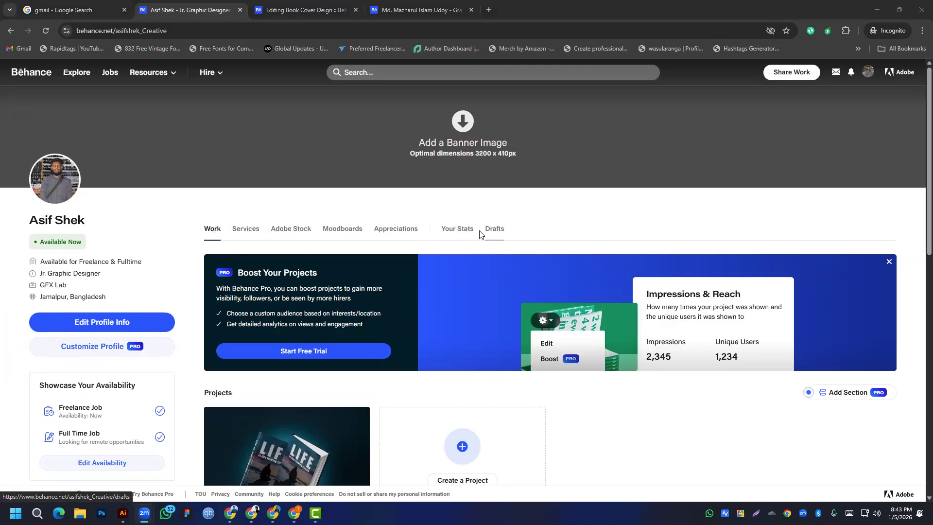
pyautogui.click(254, 230)
pyautogui.scroll(-4, 290, 263)
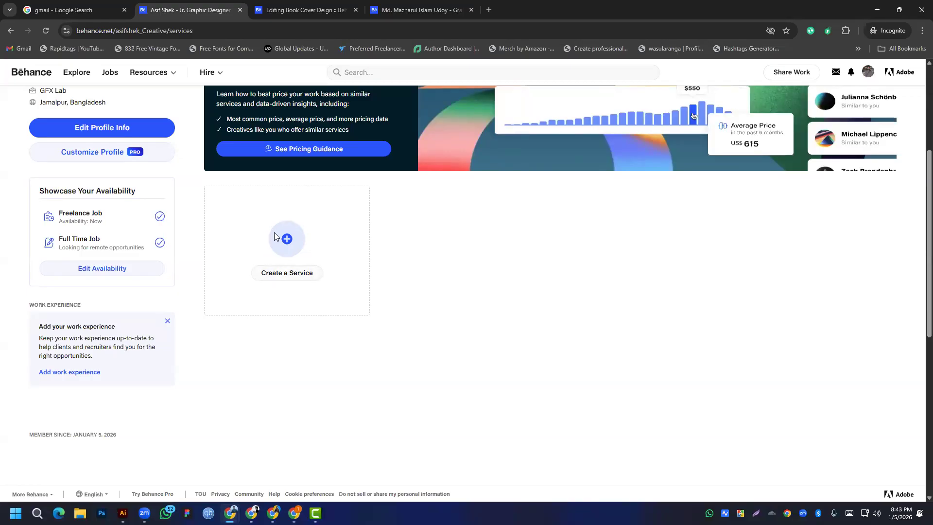
pyautogui.scroll(2, 436, 253)
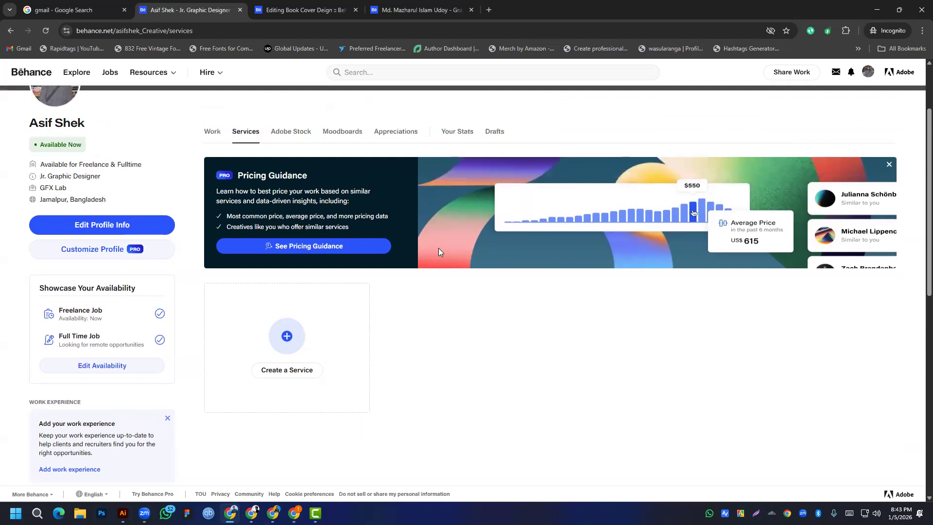
pyautogui.click(294, 141)
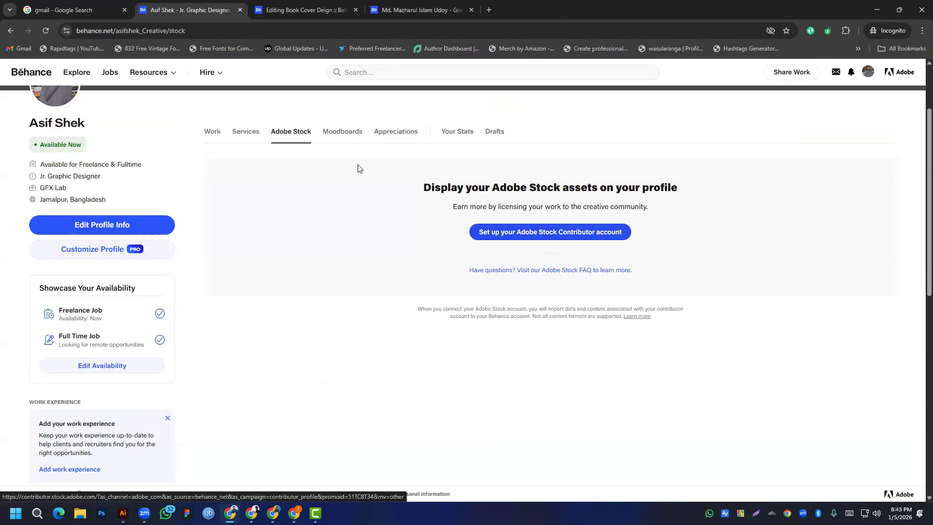
# Move through Moodboards and Find Projects to Your Stats, showing 0 views, appreciations and comments.
pyautogui.click(347, 139)
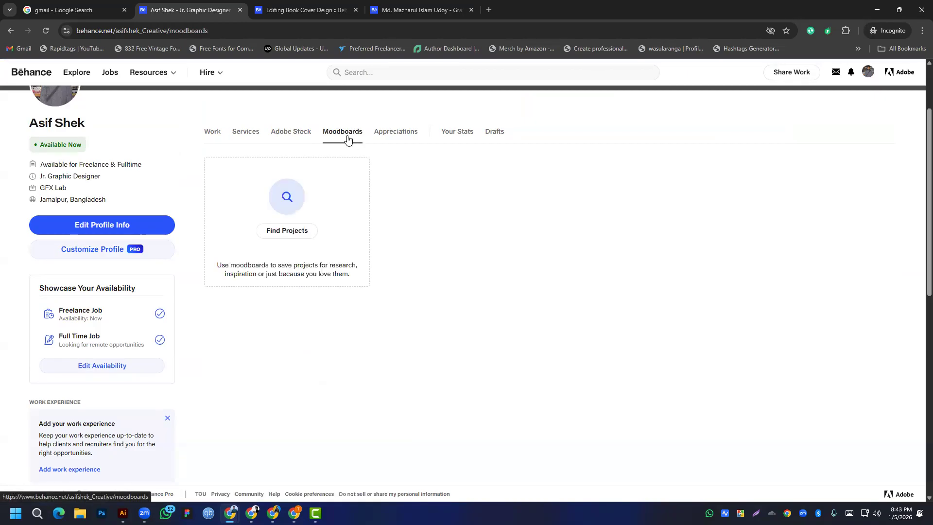
pyautogui.click(271, 242)
pyautogui.click(458, 132)
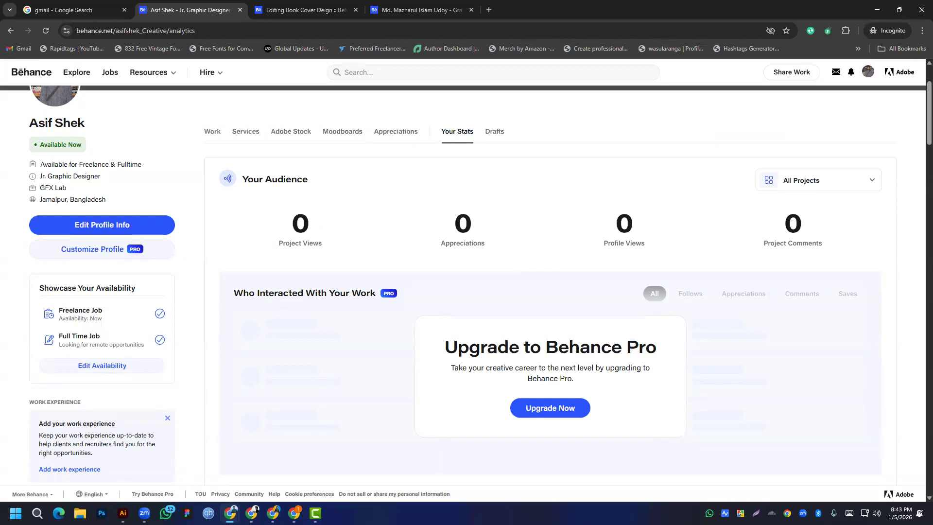
# Bring the established account's Chrome window forward and open its Your Stats page (423 project views).
pyautogui.click(123, 514)
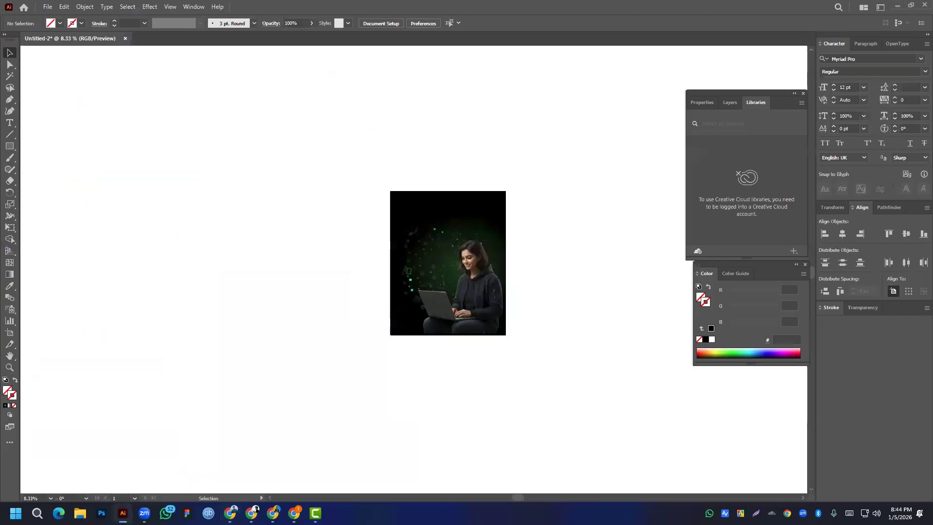
pyautogui.hotkey('alt', 'Tab')
pyautogui.moveTo(230, 513)
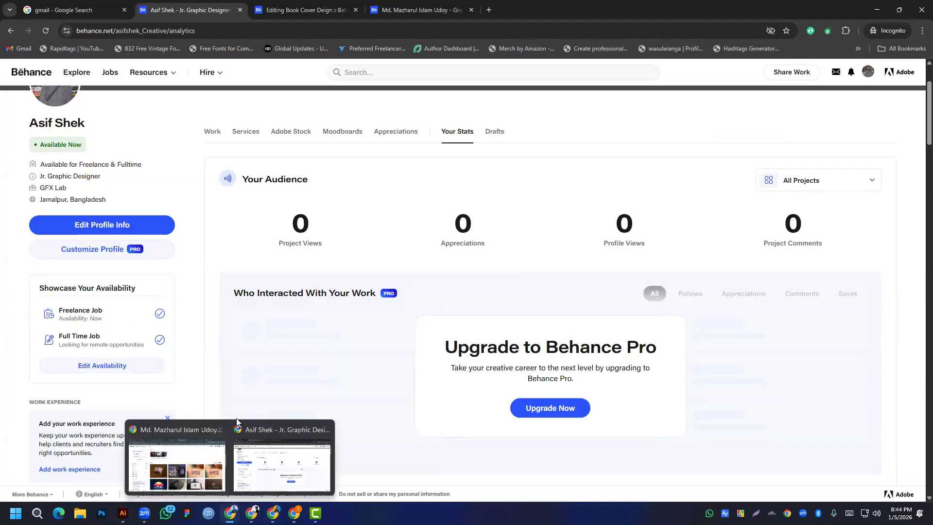
pyautogui.click(175, 437)
pyautogui.scroll(6, 281, 354)
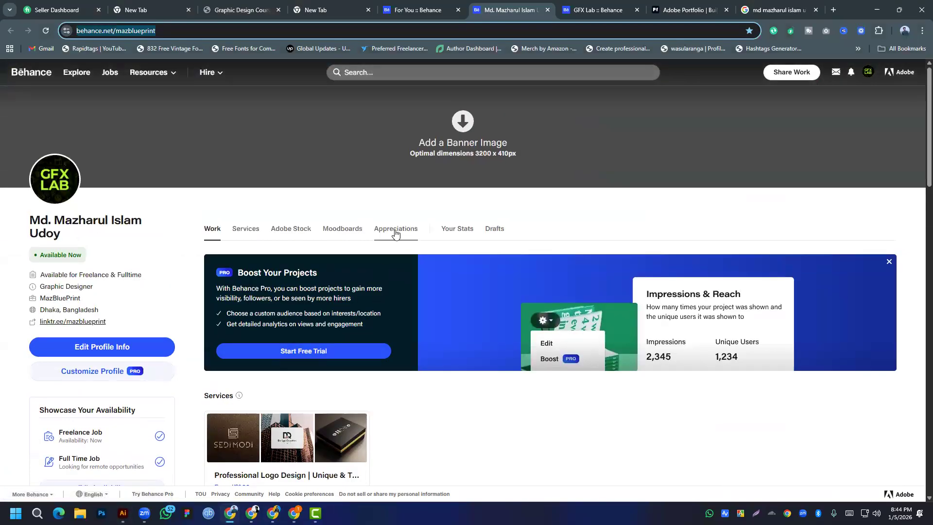
pyautogui.click(455, 232)
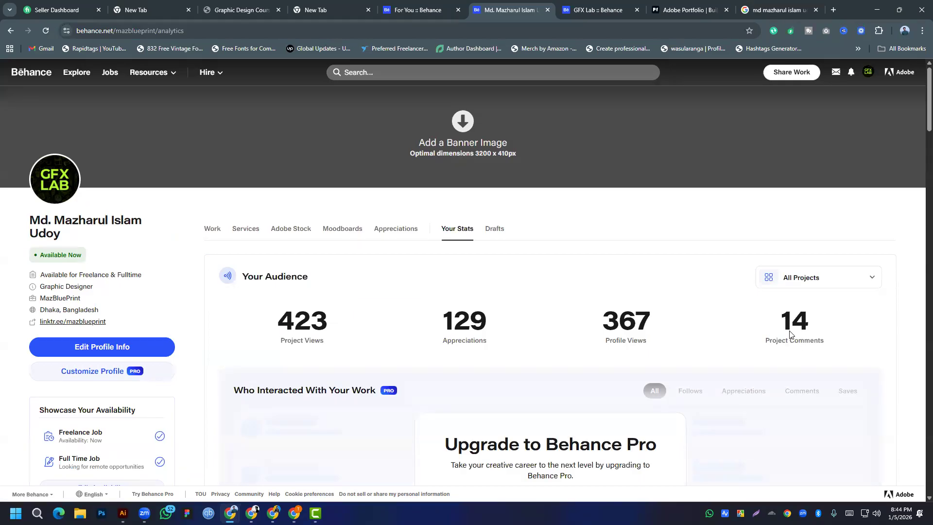
# Show that profile's Appreciations grid and scroll through the appreciated projects.
pyautogui.click(395, 229)
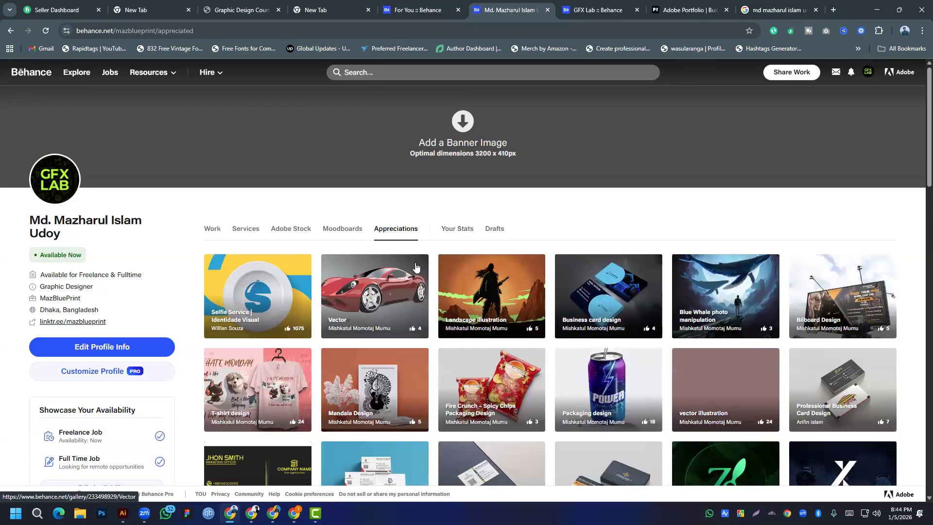
pyautogui.scroll(-15, 411, 289)
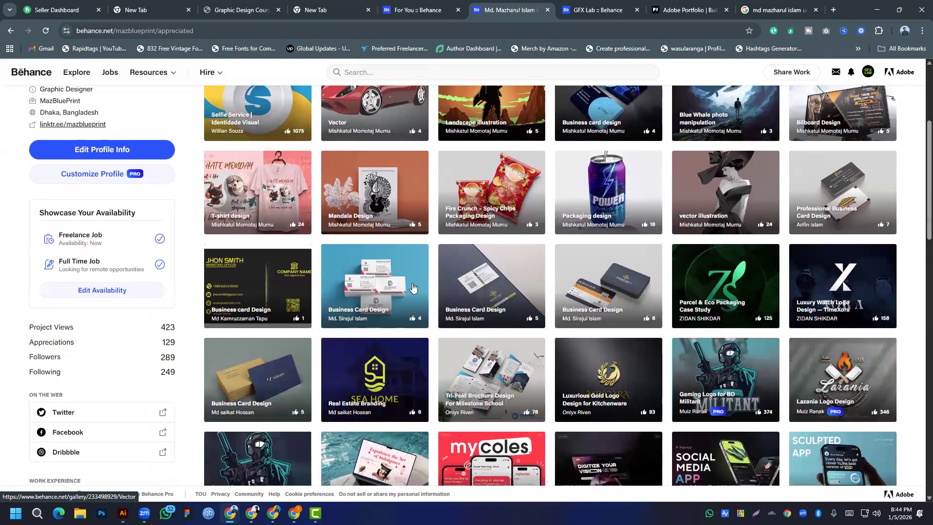
pyautogui.scroll(-1, 411, 289)
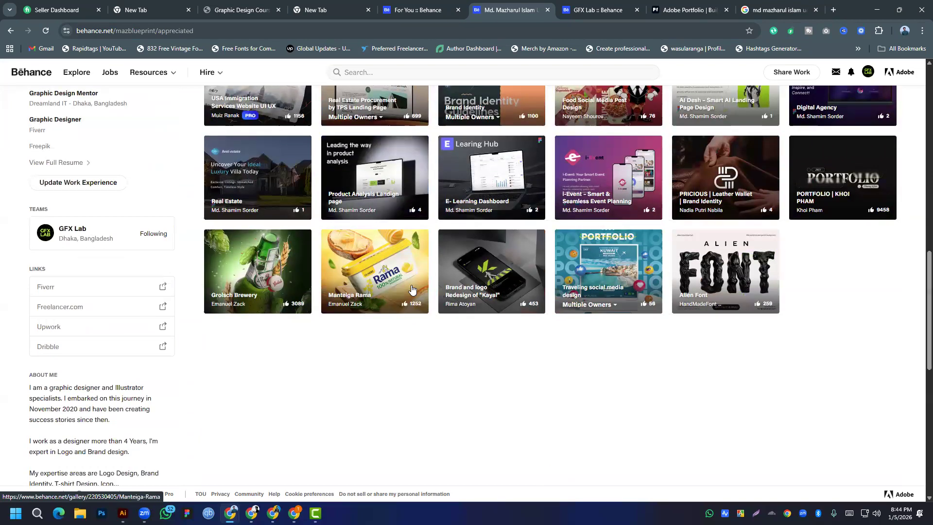
pyautogui.scroll(3, 412, 288)
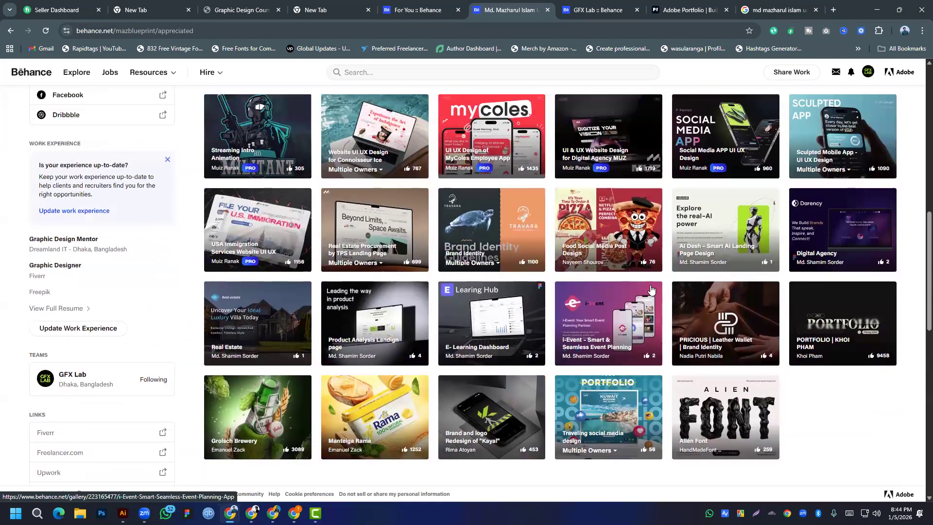
pyautogui.scroll(9, 424, 287)
pyautogui.scroll(-7, 424, 282)
pyautogui.scroll(-7, 424, 281)
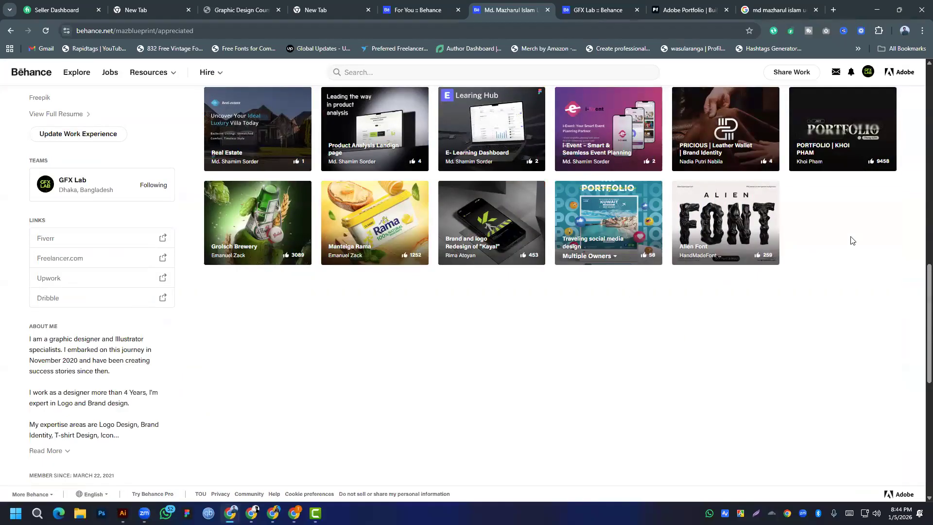
pyautogui.scroll(8, 799, 258)
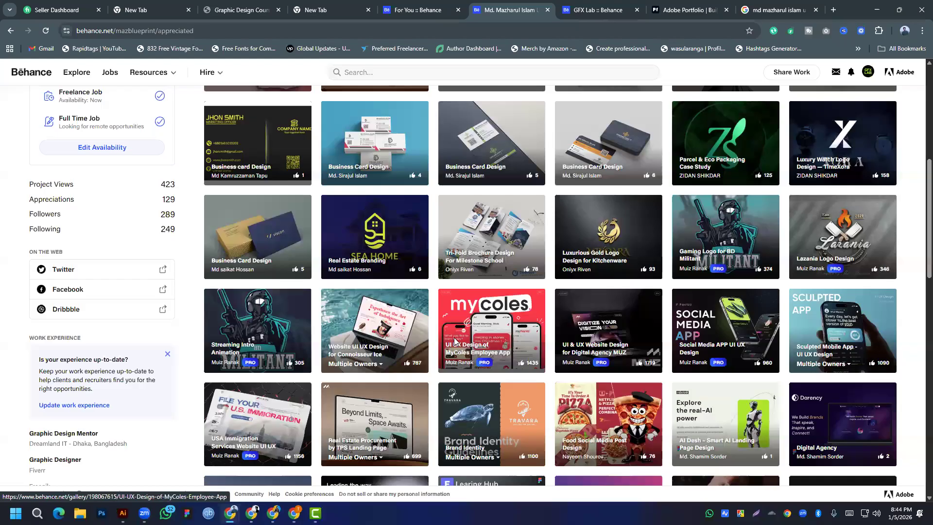
pyautogui.scroll(-7, 452, 339)
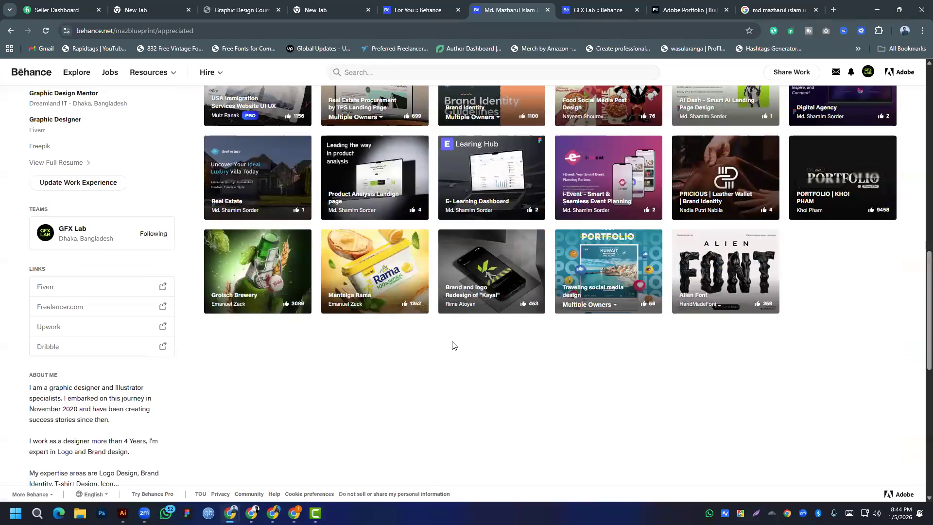
pyautogui.scroll(4, 452, 341)
pyautogui.scroll(8, 452, 341)
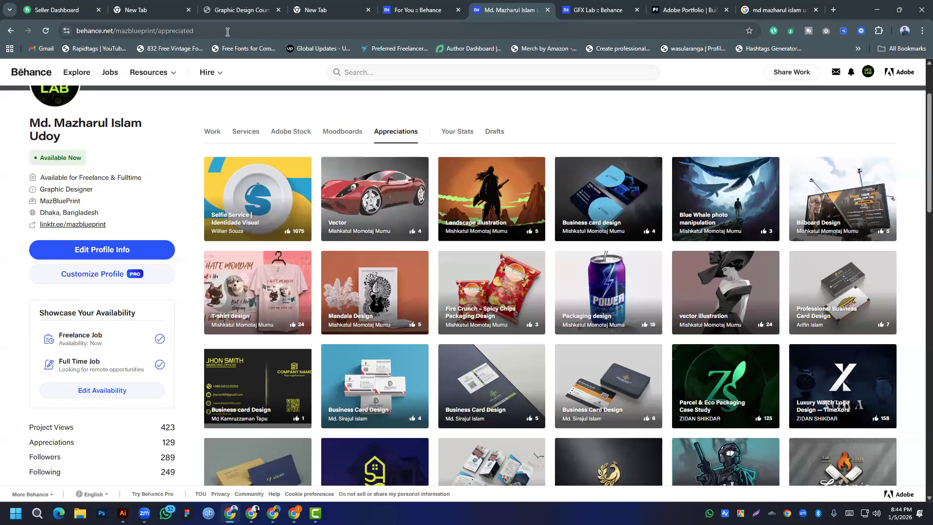
# In the GFX Lab tab, paste-and-go to the new designer's profile and follow it.
pyautogui.click(597, 11)
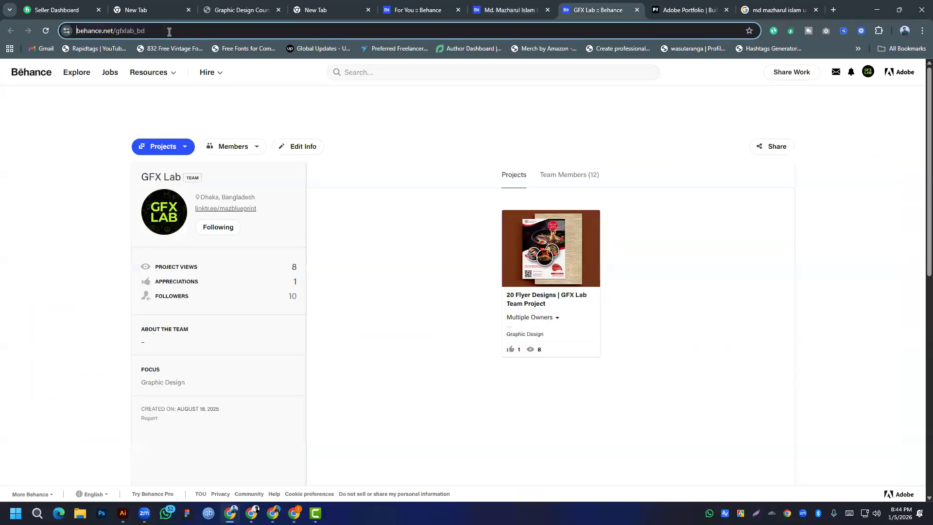
pyautogui.rightClick(175, 33)
pyautogui.click(259, 150)
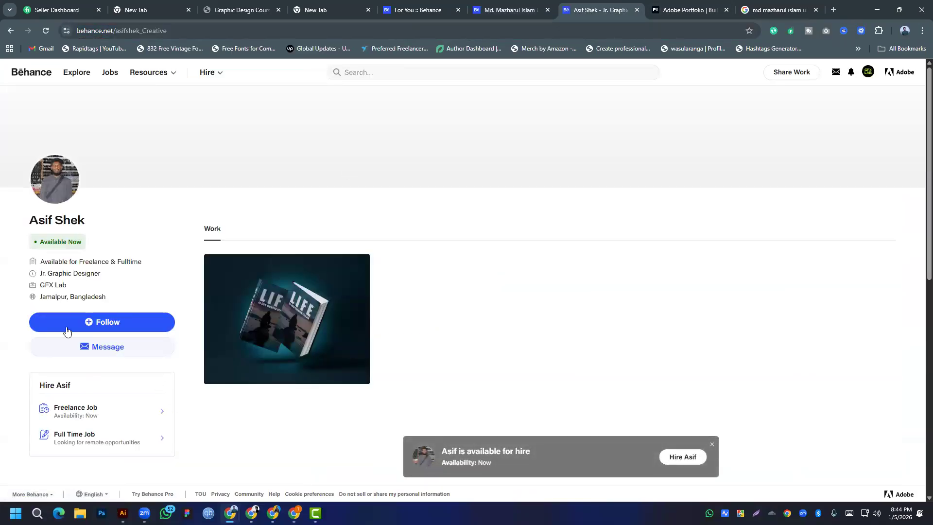
pyautogui.click(71, 326)
# View the Book Cover Deign project, close it, and reload the profile to refresh its counts.
pyautogui.click(314, 340)
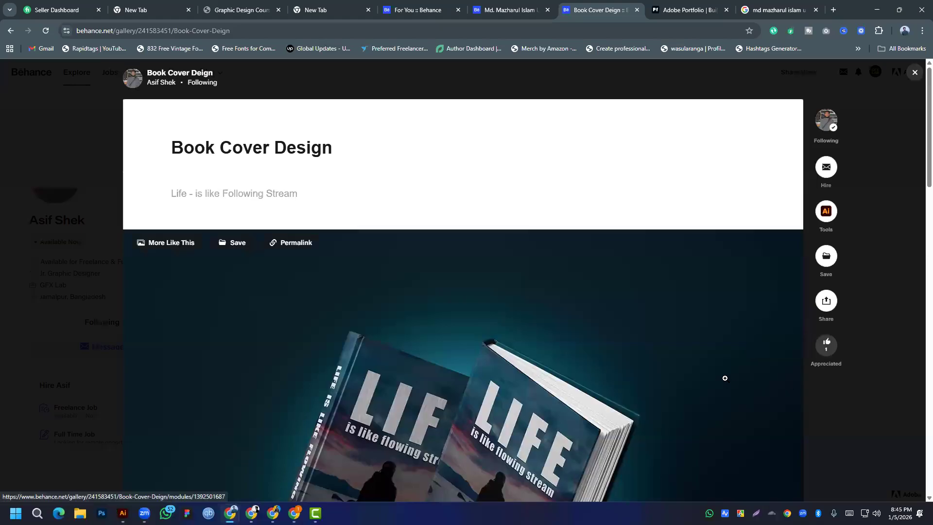
pyautogui.click(83, 327)
pyautogui.scroll(-5, 286, 321)
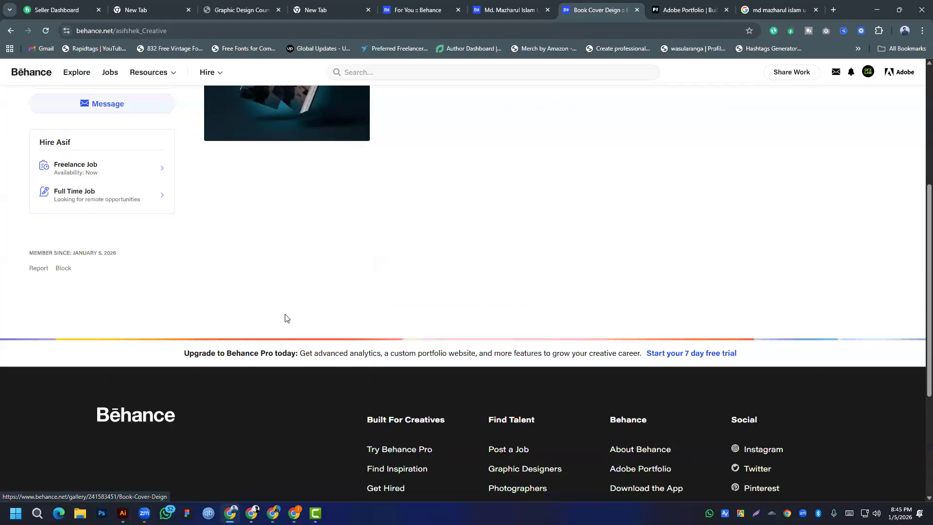
pyautogui.click(45, 30)
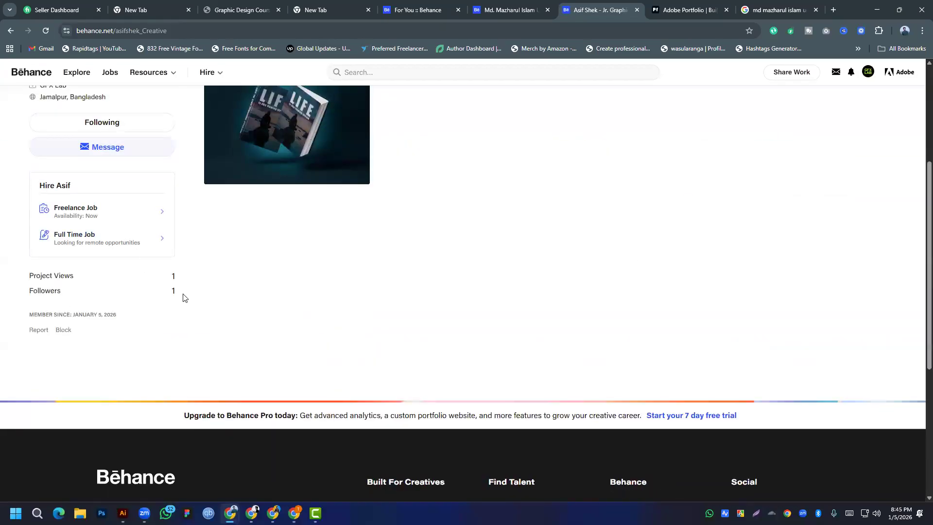
pyautogui.click(46, 31)
pyautogui.scroll(3, 189, 332)
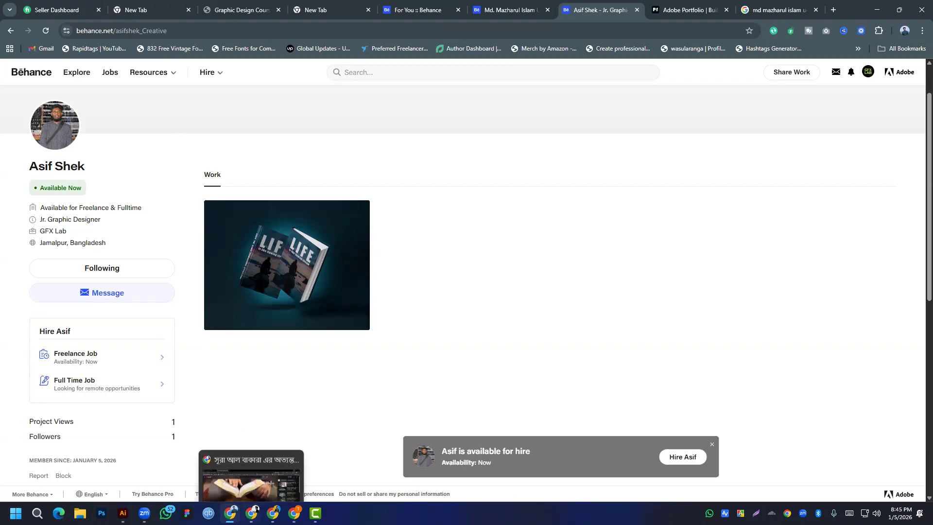
pyautogui.moveTo(231, 513)
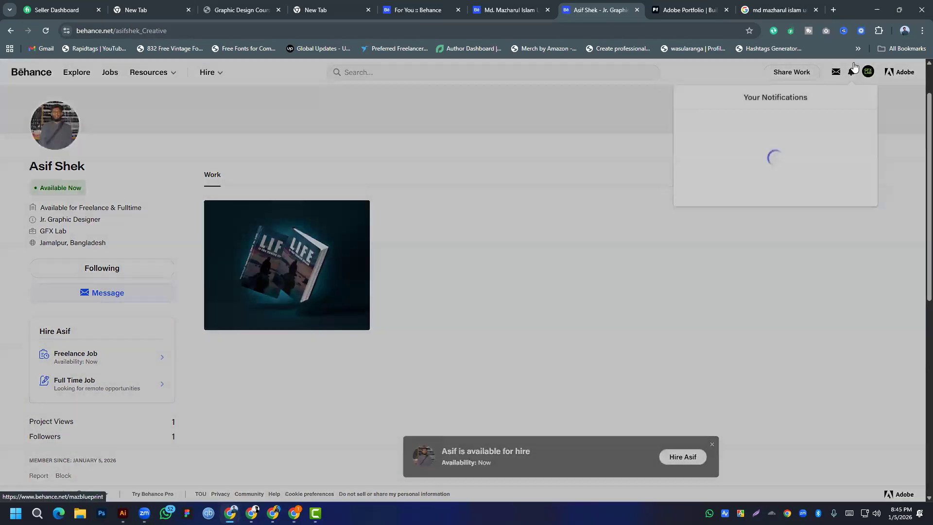
# Open the established account's profile in a new tab and show its Following list, new designer first.
pyautogui.moveTo(871, 75)
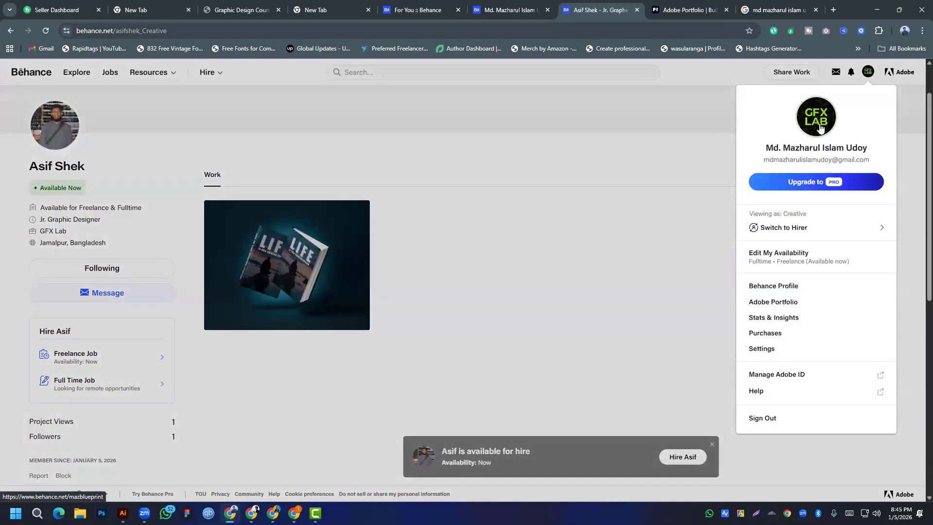
pyautogui.click(820, 127)
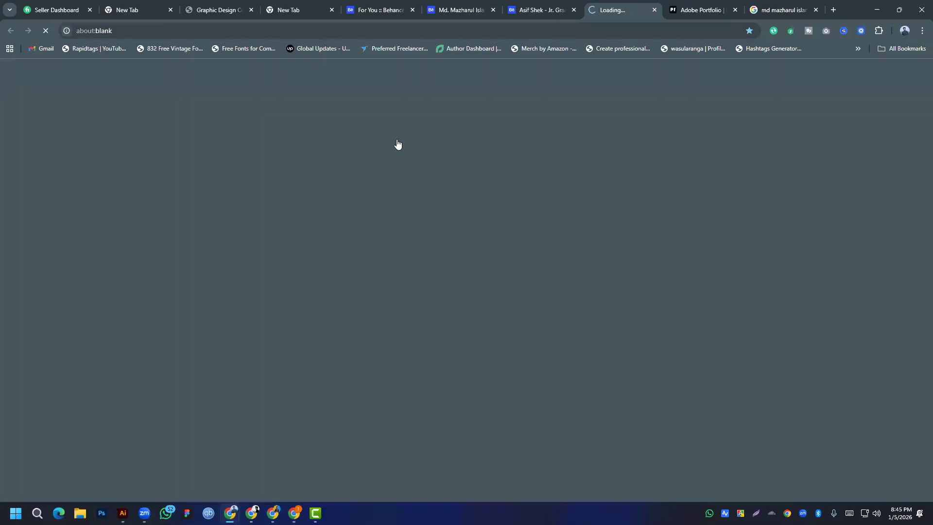
pyautogui.scroll(-3, 78, 403)
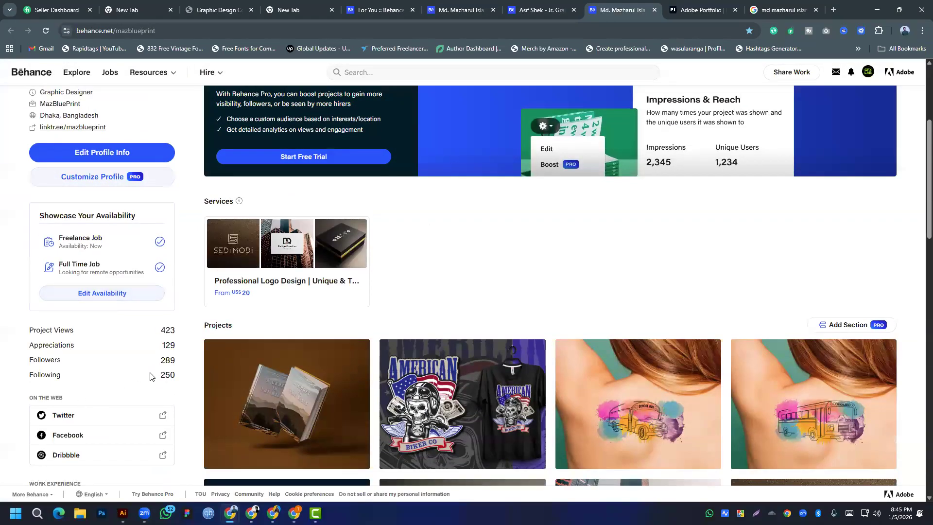
pyautogui.click(166, 375)
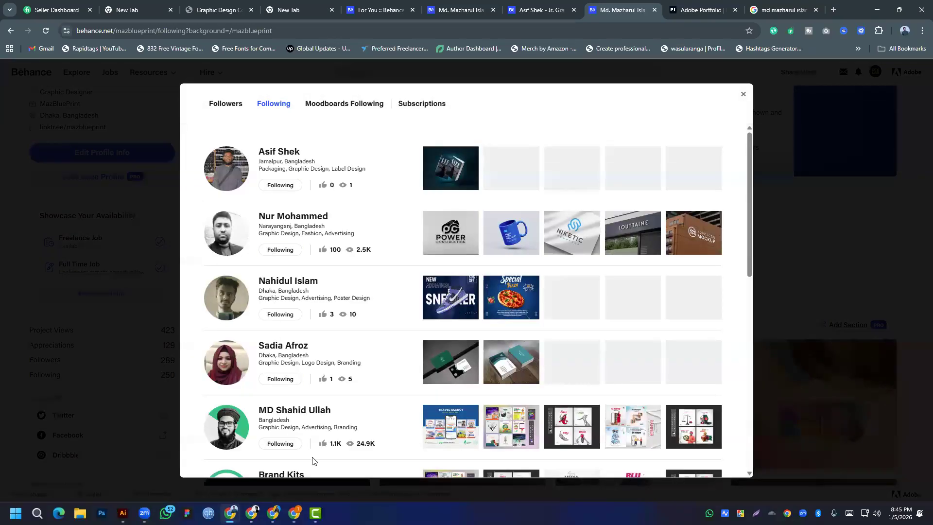
pyautogui.scroll(-1, 296, 370)
pyautogui.scroll(-3, 296, 371)
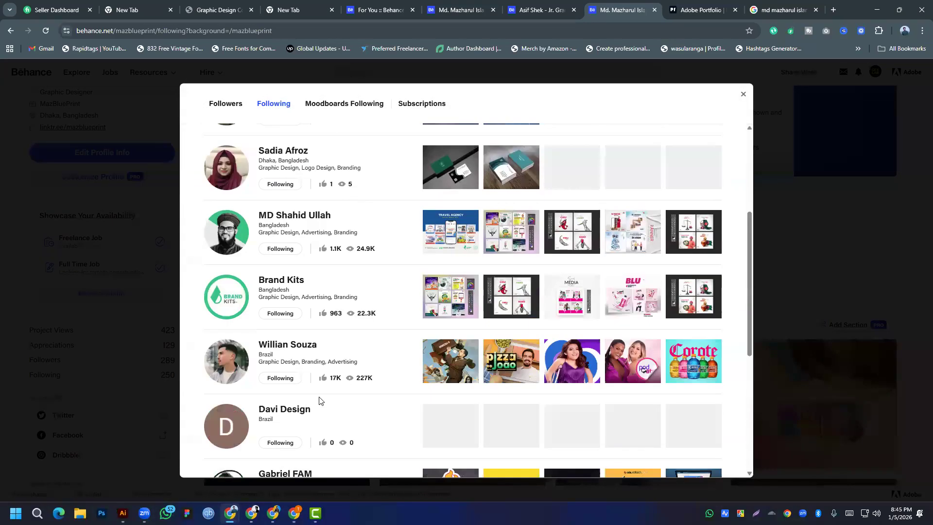
pyautogui.scroll(4, 319, 401)
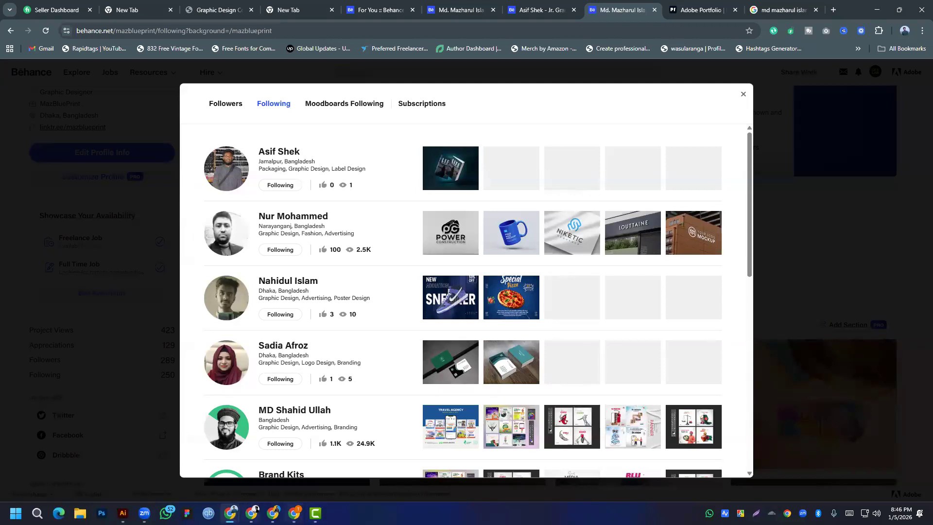
# Bring the incognito window forward, glance at a featured photographer's profile, and close that tab.
pyautogui.click(296, 457)
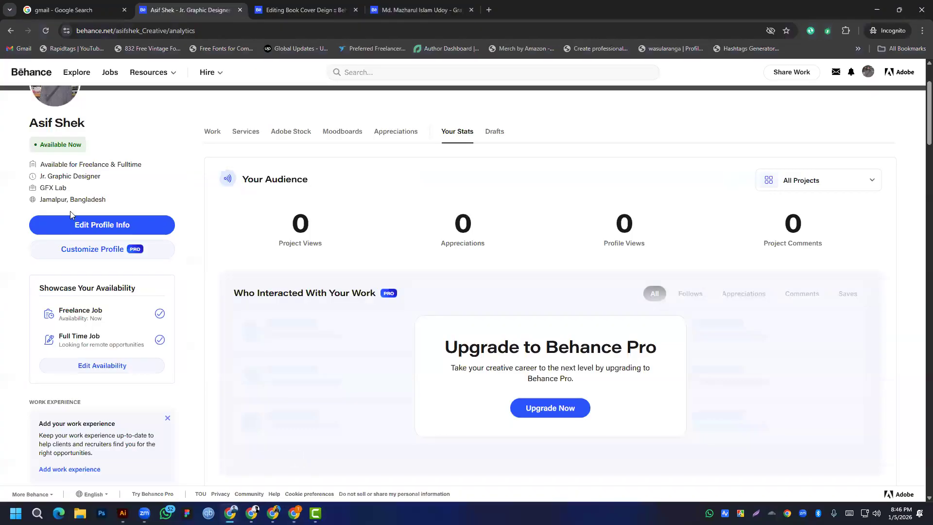
pyautogui.scroll(2, 72, 118)
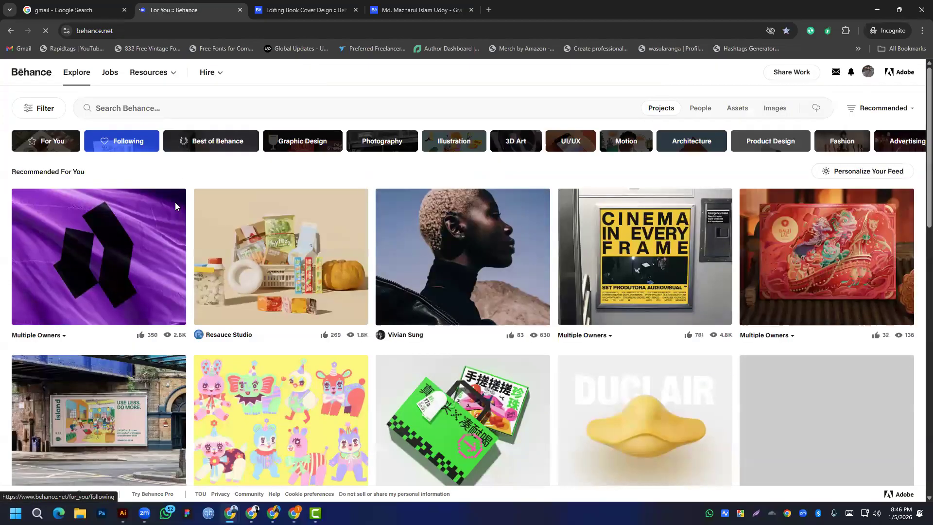
pyautogui.click(409, 336)
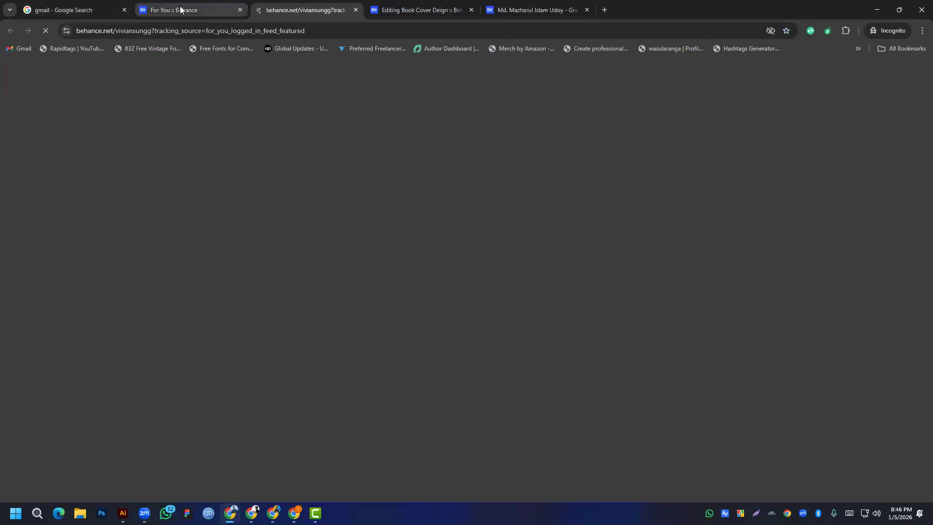
pyautogui.scroll(-2, 302, 287)
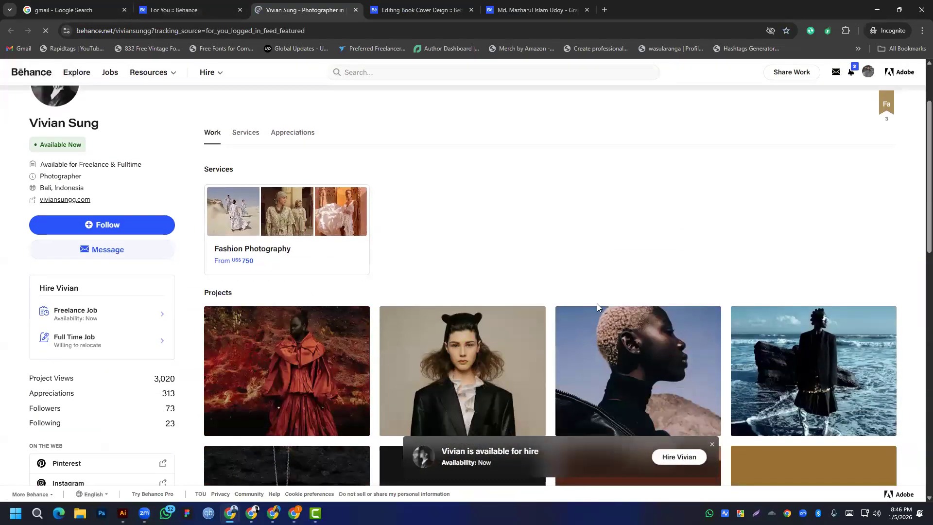
pyautogui.click(355, 9)
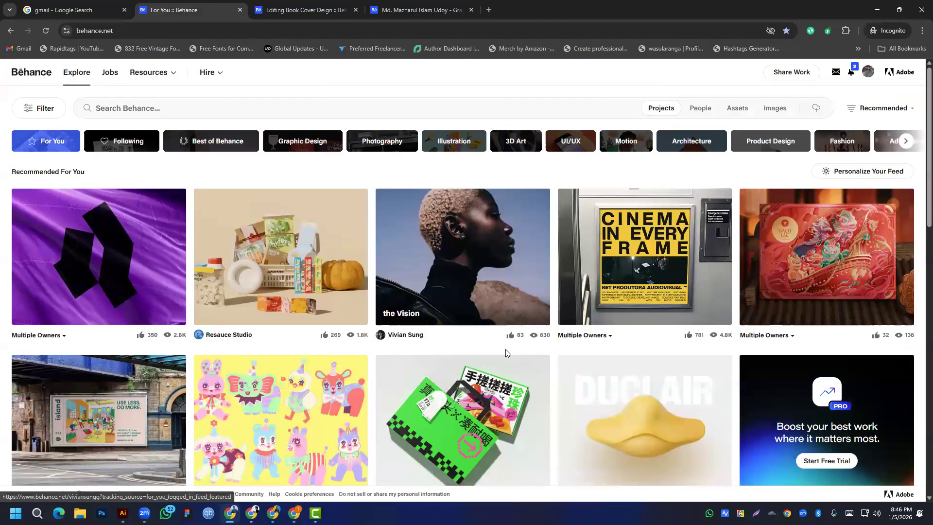
# Scroll the For You feed and open the MOMENT SERIES owner's profile in a new tab.
pyautogui.scroll(-8, 505, 353)
pyautogui.scroll(-12, 501, 350)
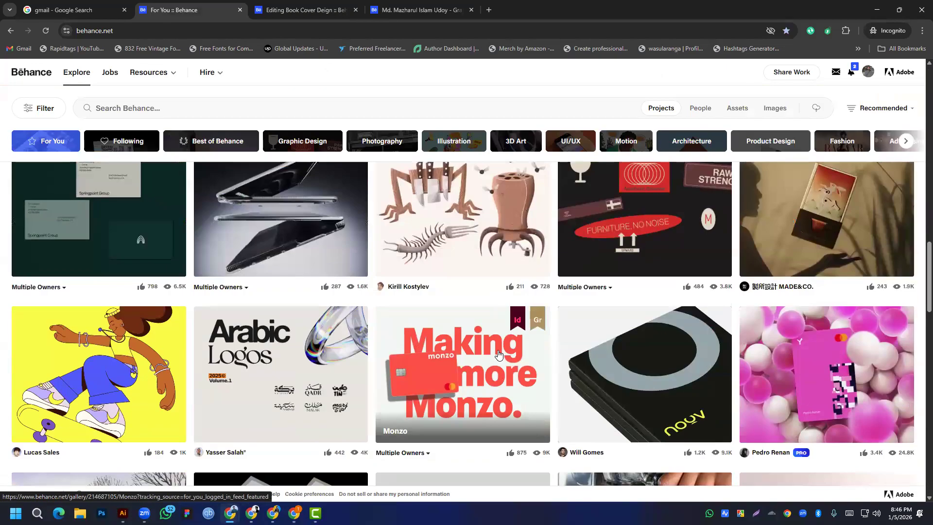
pyautogui.scroll(-4, 499, 354)
pyautogui.scroll(-2, 275, 319)
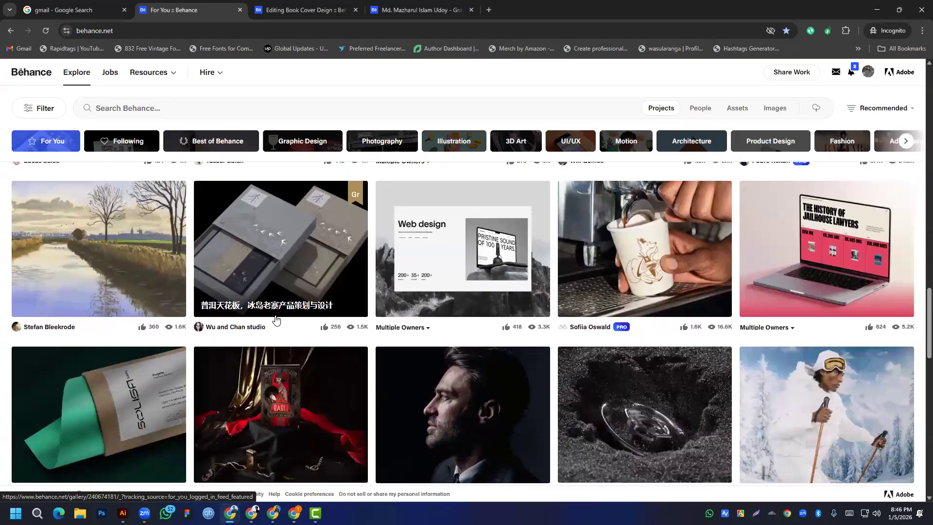
pyautogui.scroll(-6, 418, 330)
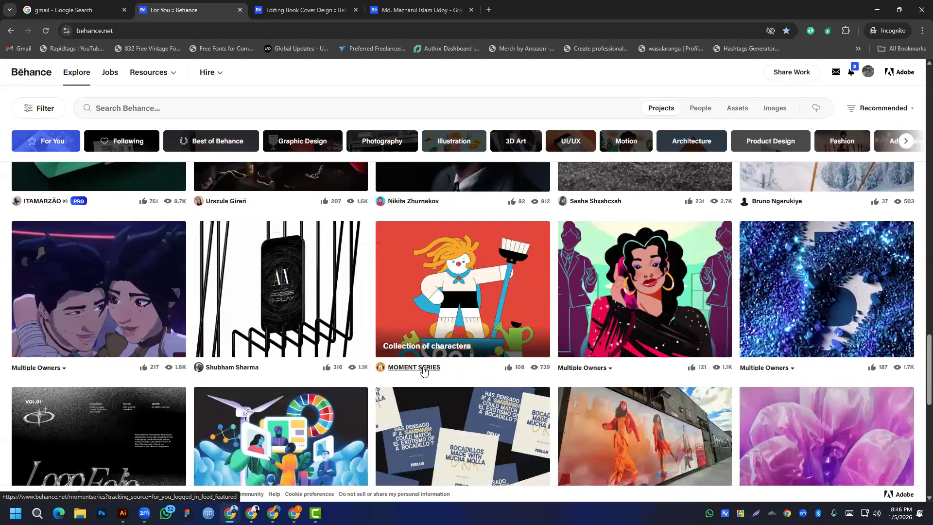
pyautogui.moveTo(423, 367)
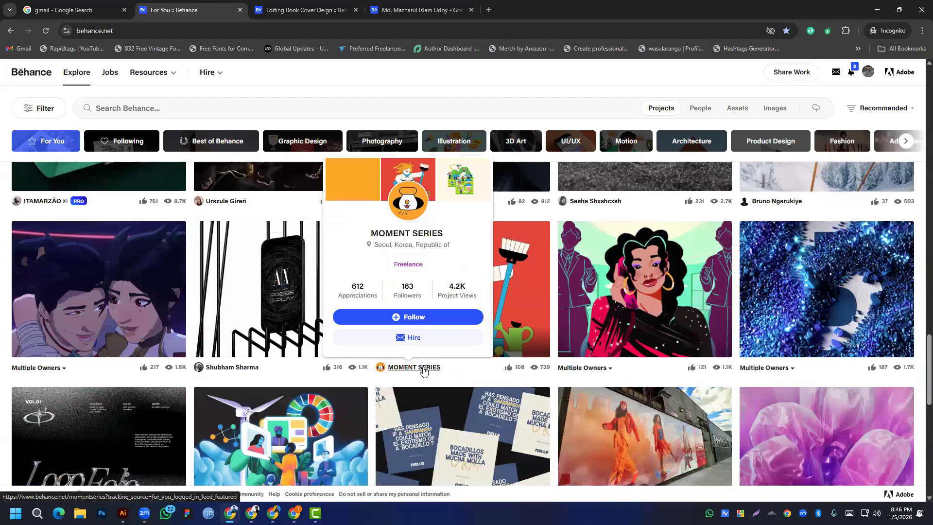
pyautogui.click(424, 368)
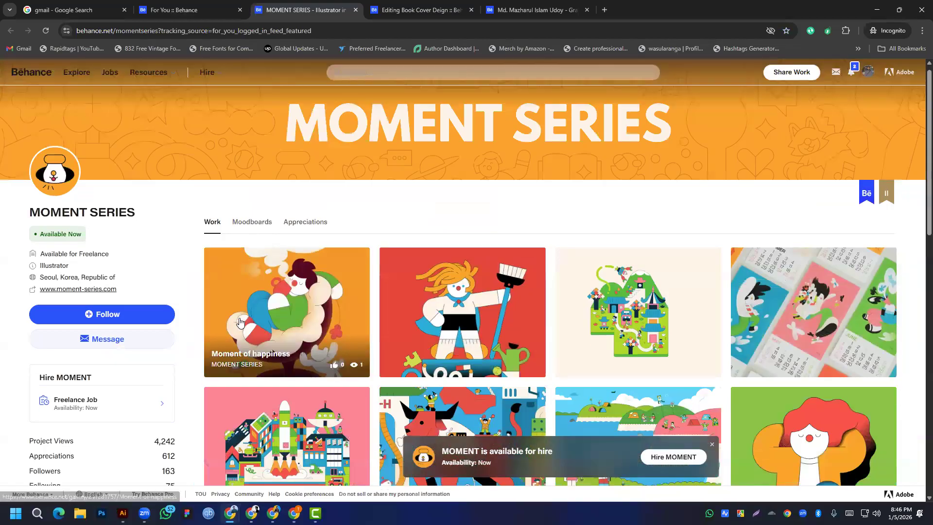
pyautogui.scroll(-2, 292, 282)
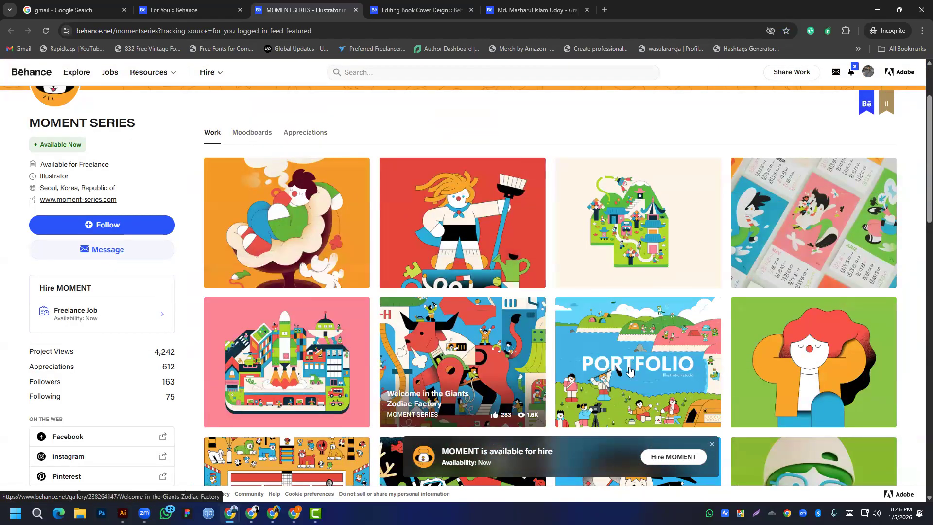
pyautogui.scroll(-6, 481, 335)
pyautogui.scroll(2, 113, 256)
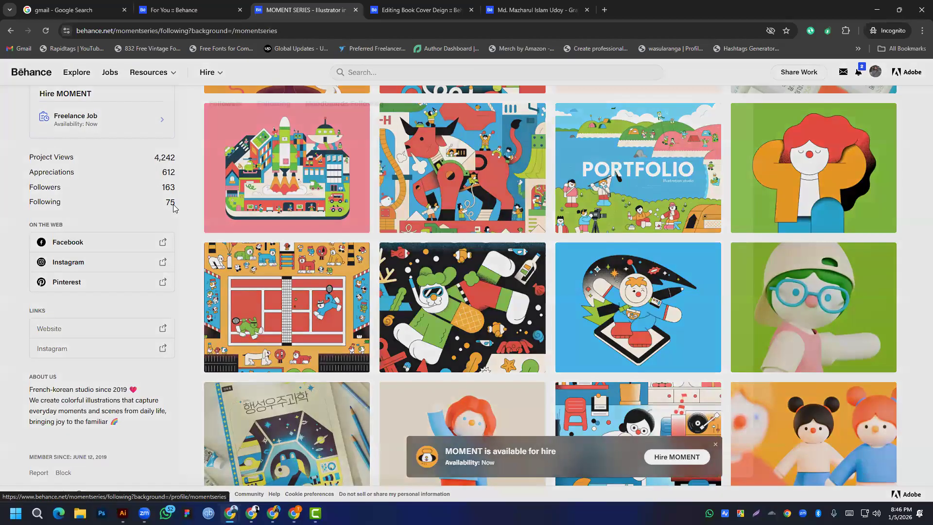
# Open the MOMENT SERIES Following list and follow the first creators, including Zamo Peza and FRONT KIT.
pyautogui.click(171, 203)
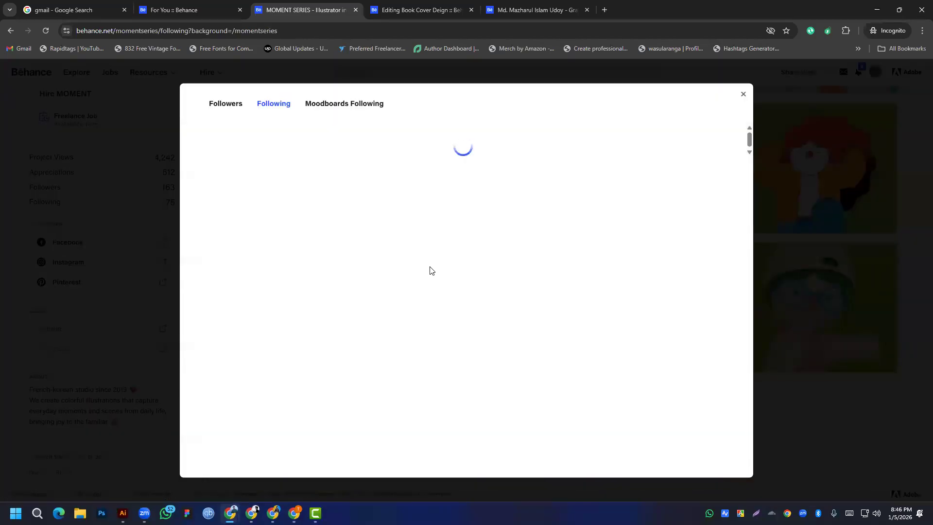
pyautogui.click(280, 185)
pyautogui.click(280, 250)
pyautogui.click(280, 314)
pyautogui.click(280, 379)
pyautogui.click(297, 443)
pyautogui.scroll(-4, 297, 444)
pyautogui.click(287, 313)
pyautogui.click(281, 379)
pyautogui.click(284, 443)
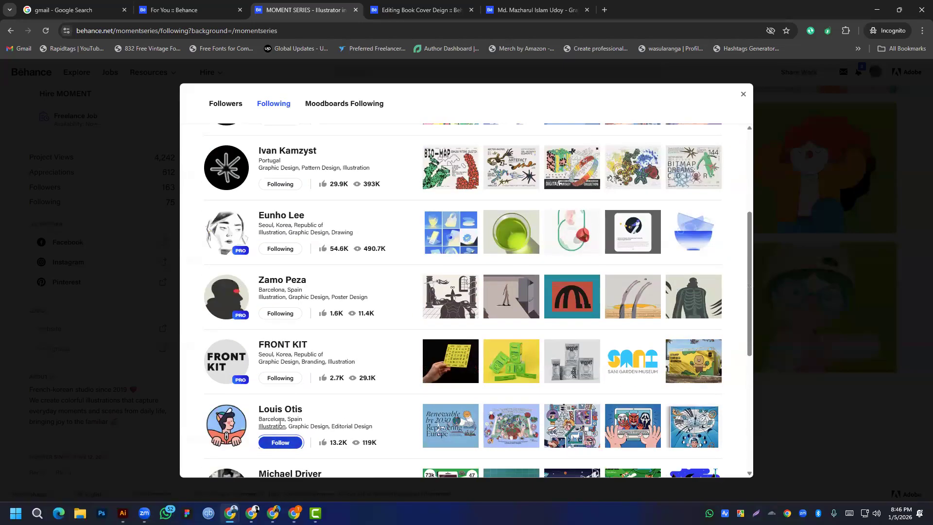
# Follow the remaining listed creators, including REDesign official and SUPER VERY MORE.
pyautogui.scroll(-4, 284, 443)
pyautogui.click(284, 313)
pyautogui.click(284, 377)
pyautogui.click(289, 442)
pyautogui.scroll(-2, 289, 440)
pyautogui.click(286, 438)
pyautogui.scroll(-3, 287, 438)
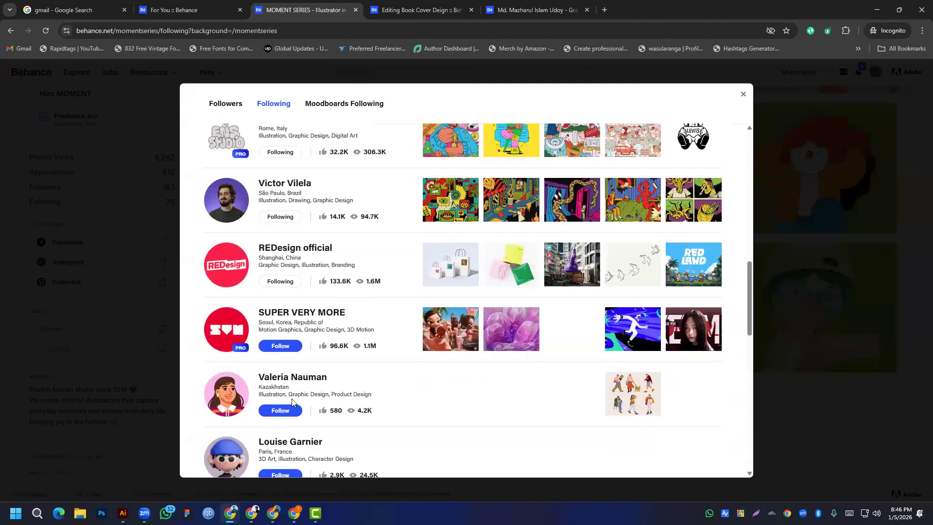
pyautogui.click(281, 345)
pyautogui.click(282, 409)
pyautogui.click(282, 474)
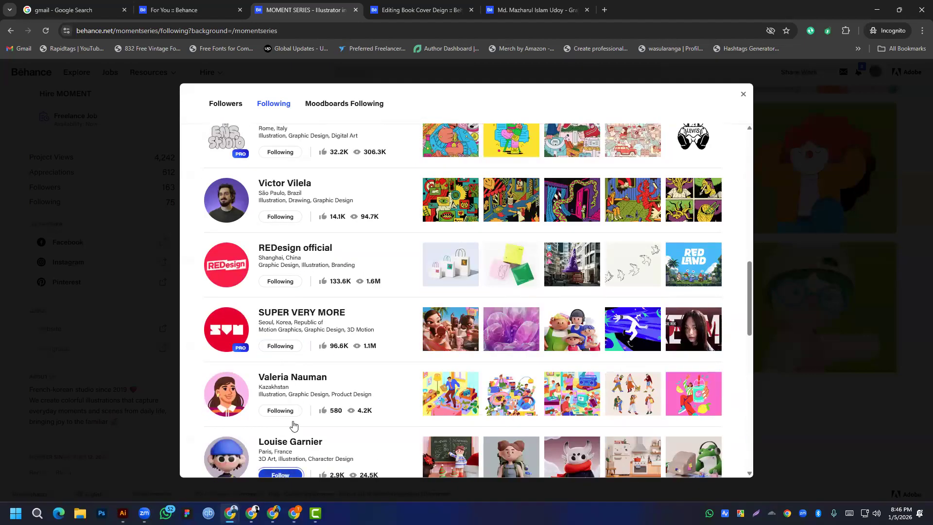
pyautogui.scroll(-4, 275, 346)
pyautogui.click(275, 346)
pyautogui.click(284, 410)
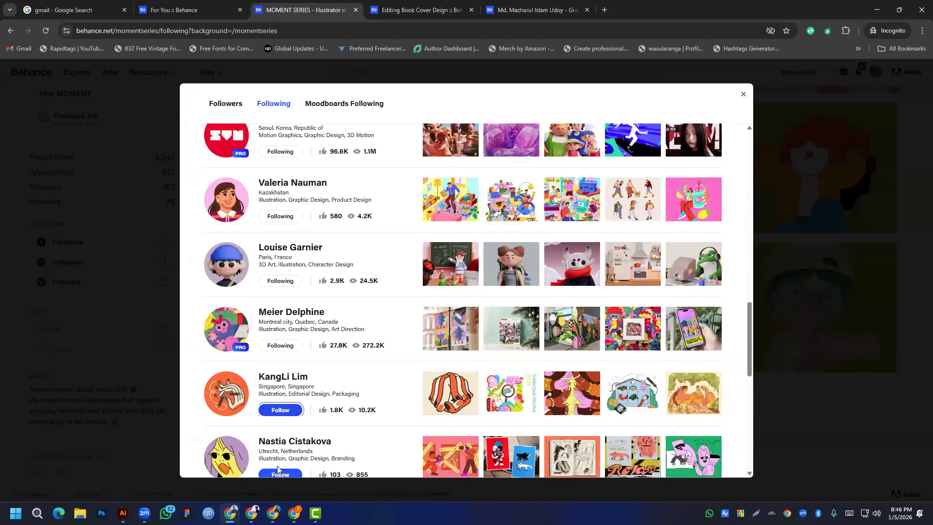
pyautogui.click(282, 474)
pyautogui.scroll(13, 341, 344)
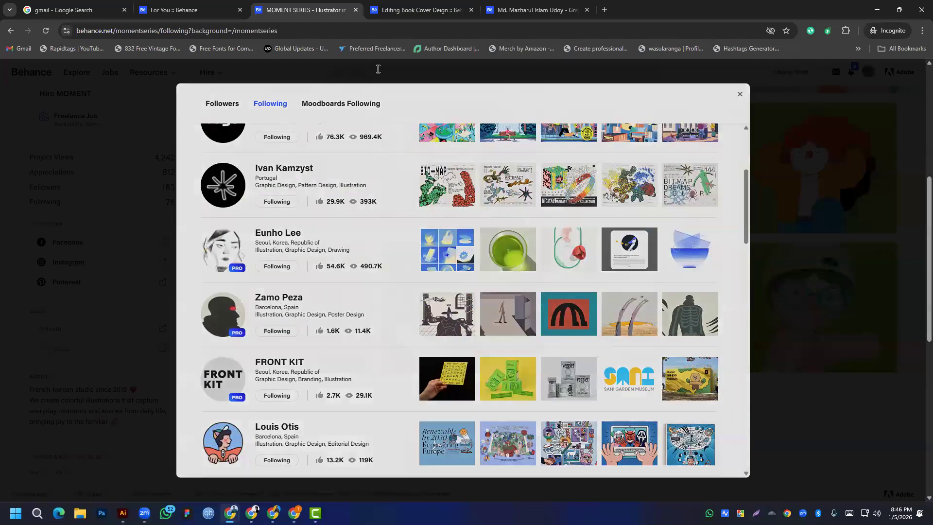
# Close the Following list, return to the For You Explore feed, and open the account menu.
pyautogui.click(745, 67)
pyautogui.click(421, 9)
pyautogui.click(151, 5)
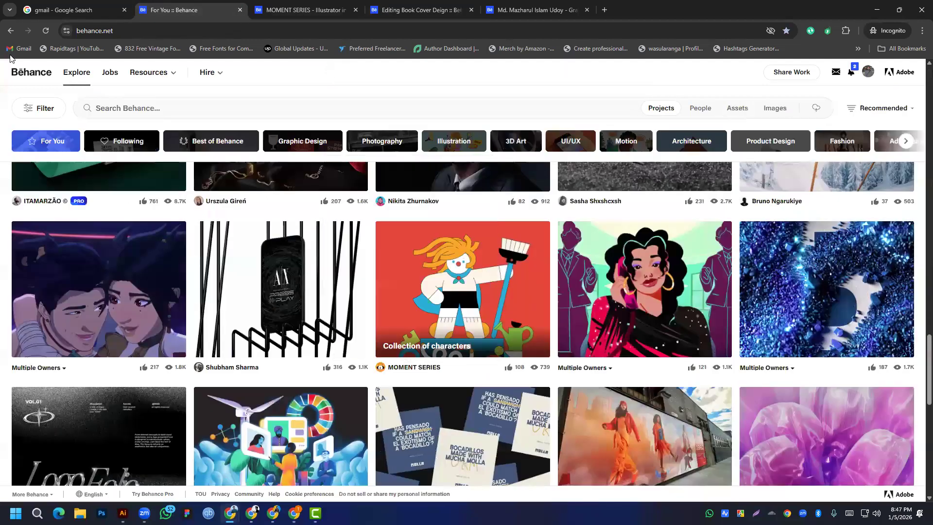
pyautogui.click(851, 72)
pyautogui.click(868, 72)
# Show your own Behance profile with the book cover project and reload it.
pyautogui.click(831, 117)
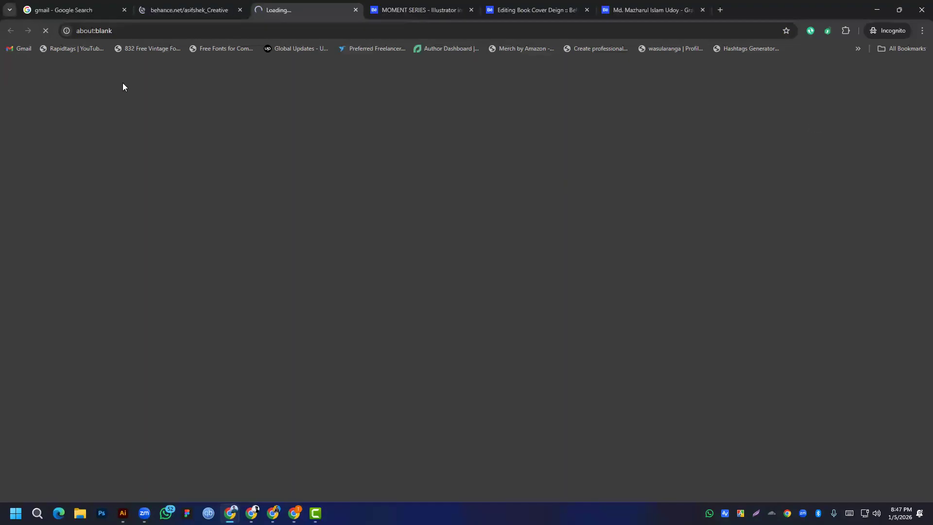
pyautogui.scroll(-5, 187, 222)
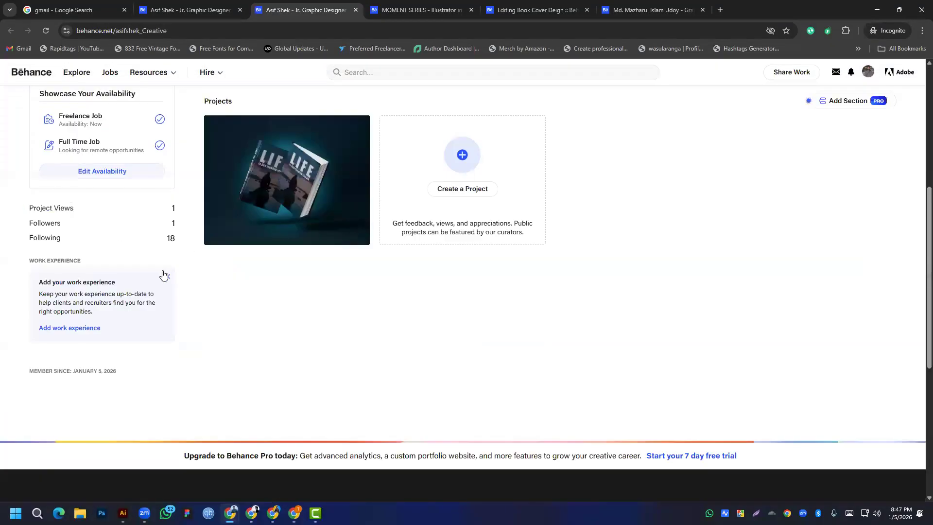
pyautogui.click(46, 30)
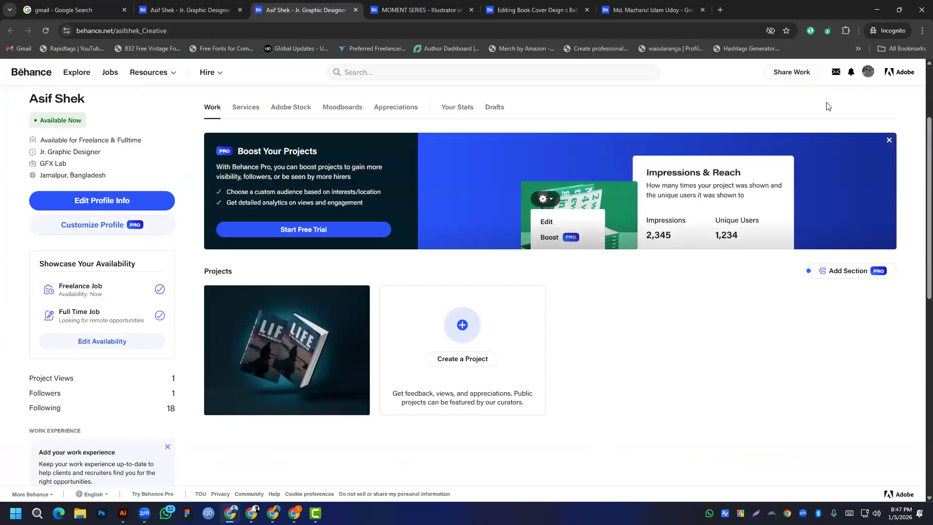
pyautogui.click(866, 76)
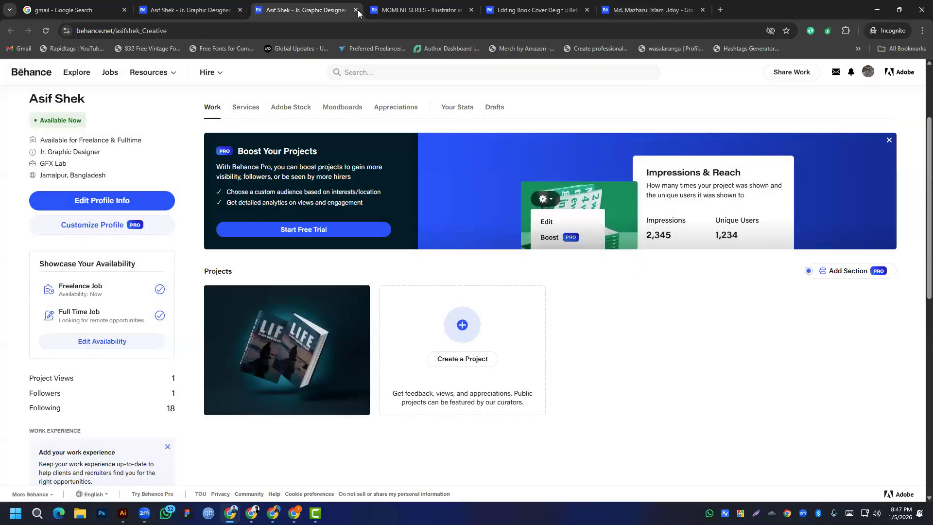
# Close the four extra Behance tabs and start a new blank tab.
pyautogui.click(356, 10)
pyautogui.click(357, 10)
pyautogui.click(356, 10)
pyautogui.click(356, 10)
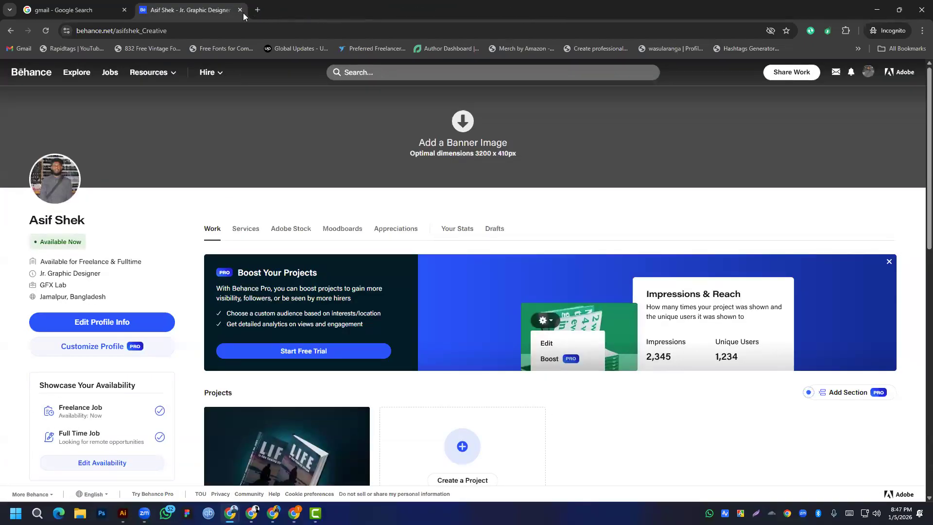
pyautogui.click(258, 10)
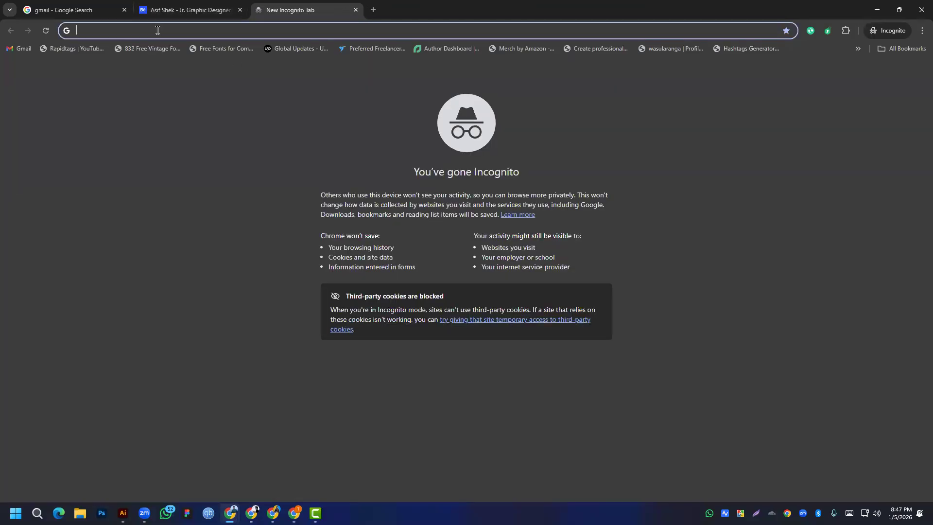
# Search Google for 'Dribble' and open the dribbble.com site from the top result.
pyautogui.write('Dribbl')
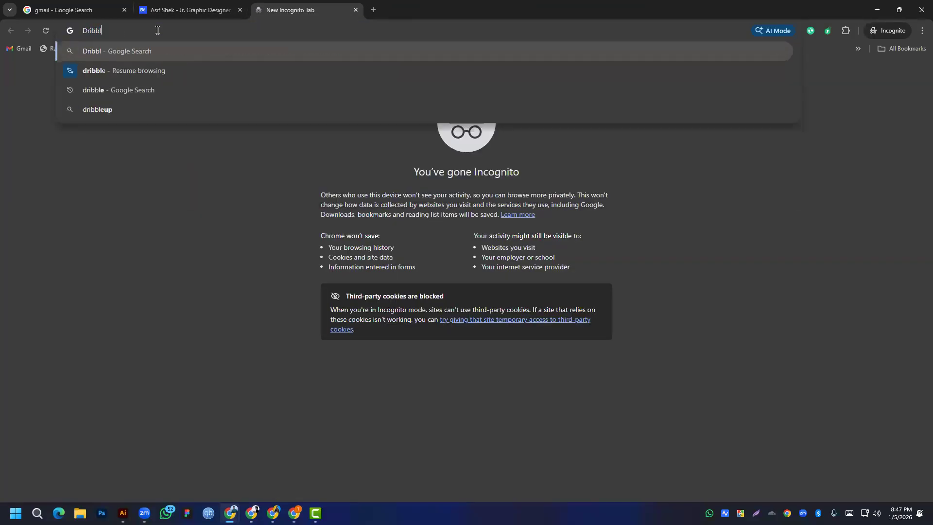
pyautogui.write('e')
pyautogui.press('Return')
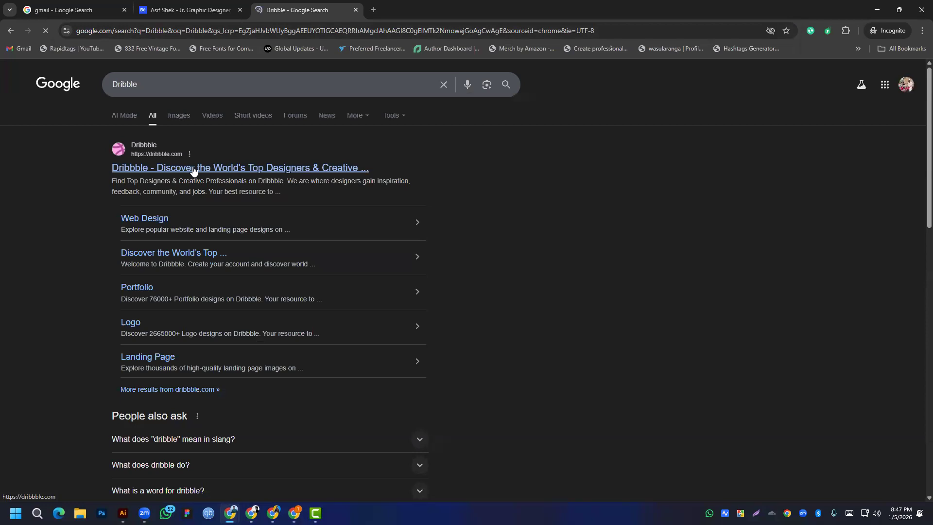
pyautogui.click(192, 166)
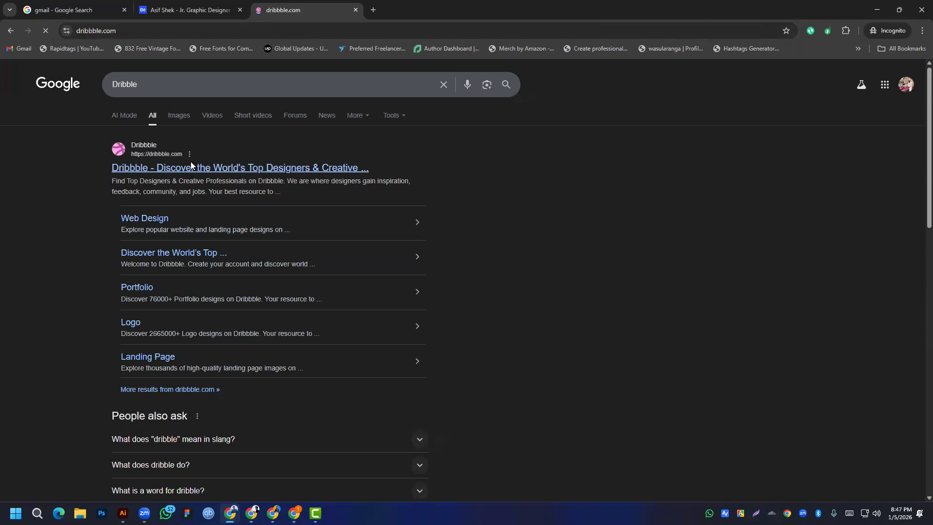
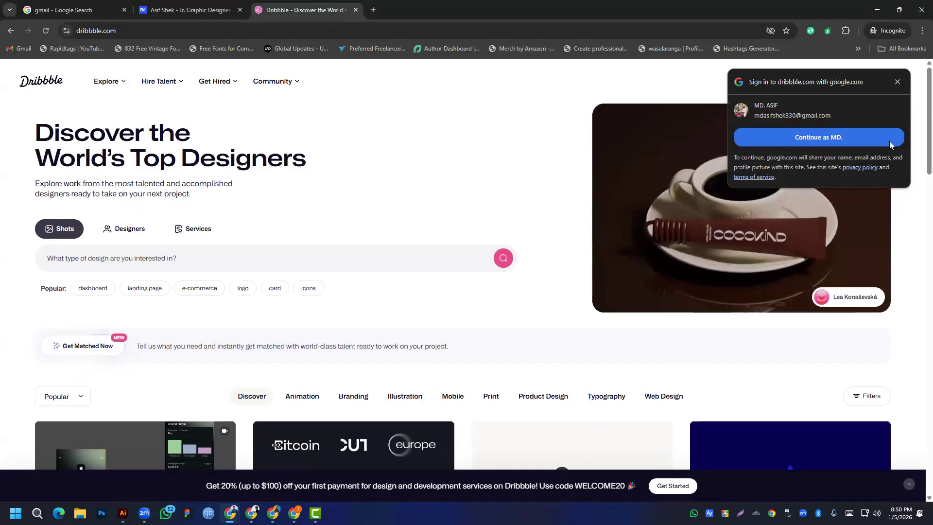
# Dismiss the 'Sign in to dribbble.com with google.com' popup on the Dribbble homepage.
pyautogui.click(898, 82)
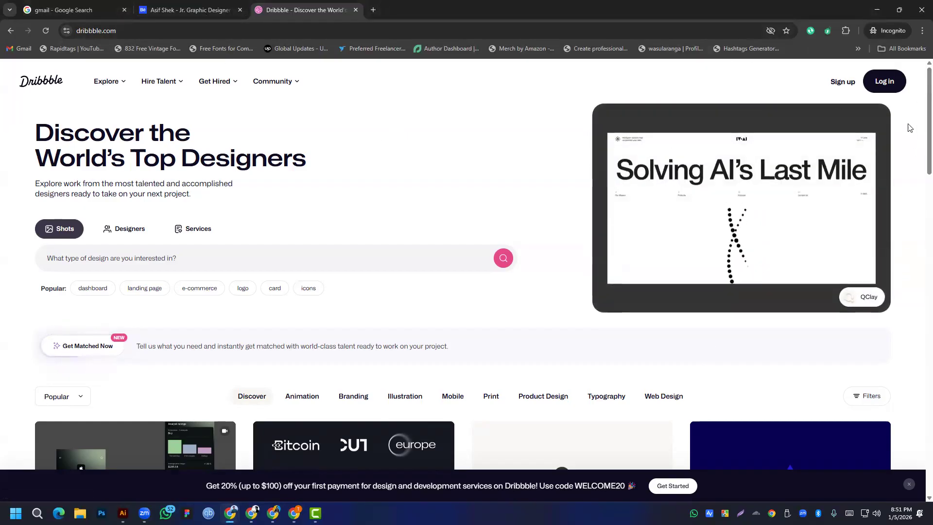
# Start Dribbble sign-up and copy the e-mail address from the Google account panel.
pyautogui.click(843, 85)
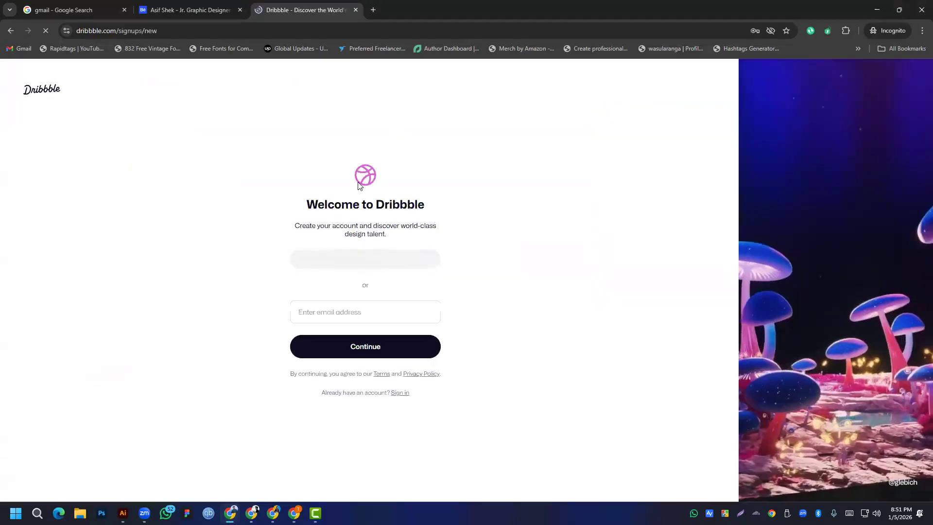
pyautogui.click(29, 10)
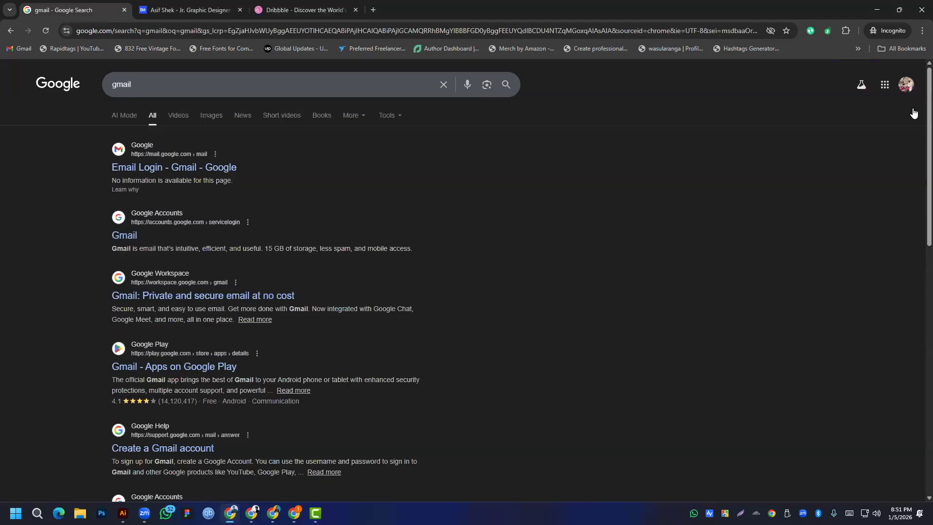
pyautogui.click(906, 84)
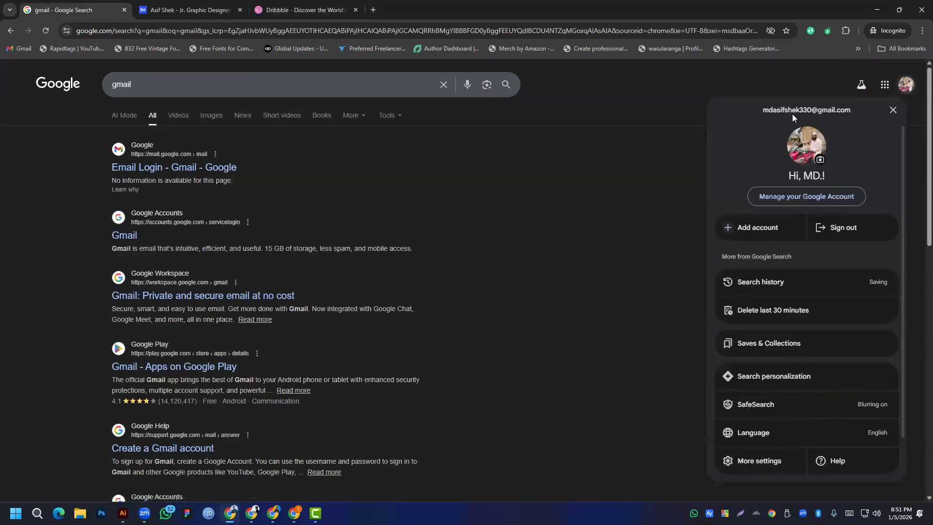
pyautogui.rightClick(793, 113)
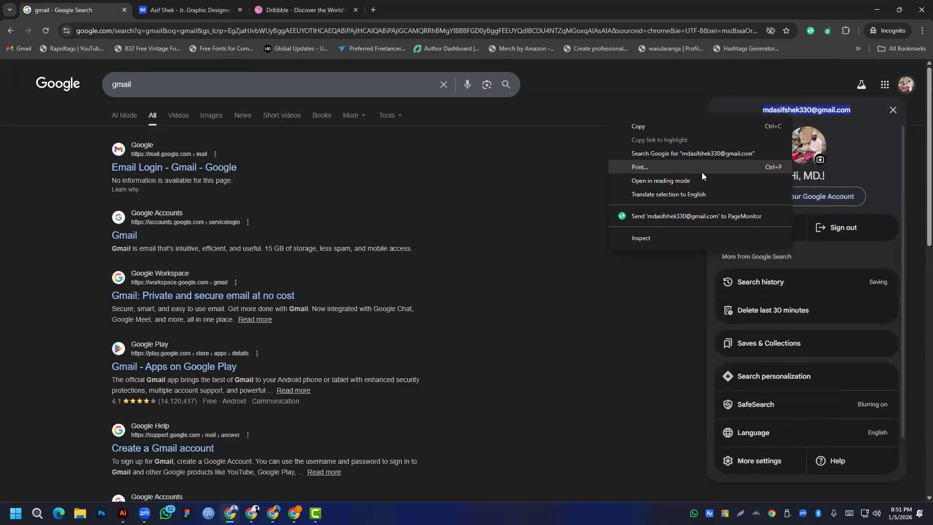
pyautogui.click(639, 125)
# Paste the copied e-mail address into Dribbble's sign-up email field.
pyautogui.click(270, 4)
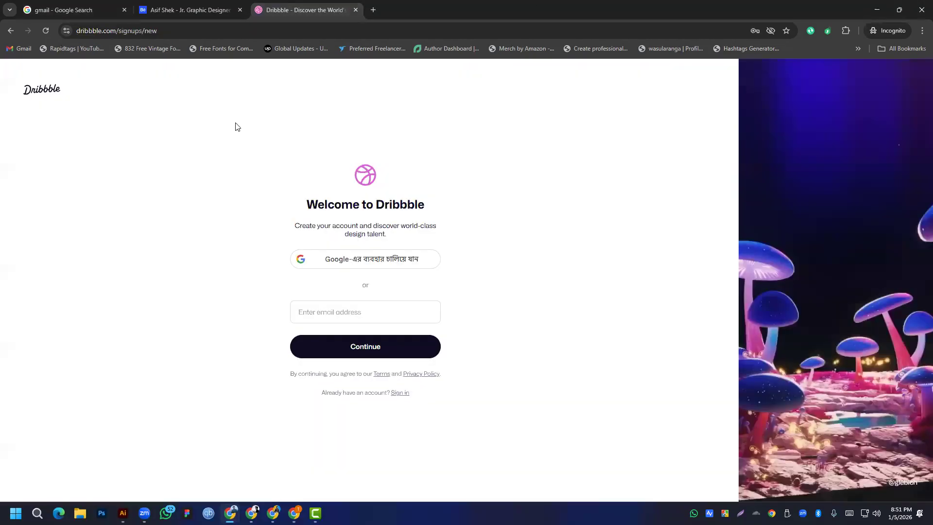
pyautogui.click(369, 311)
pyautogui.rightClick(369, 309)
pyautogui.click(384, 196)
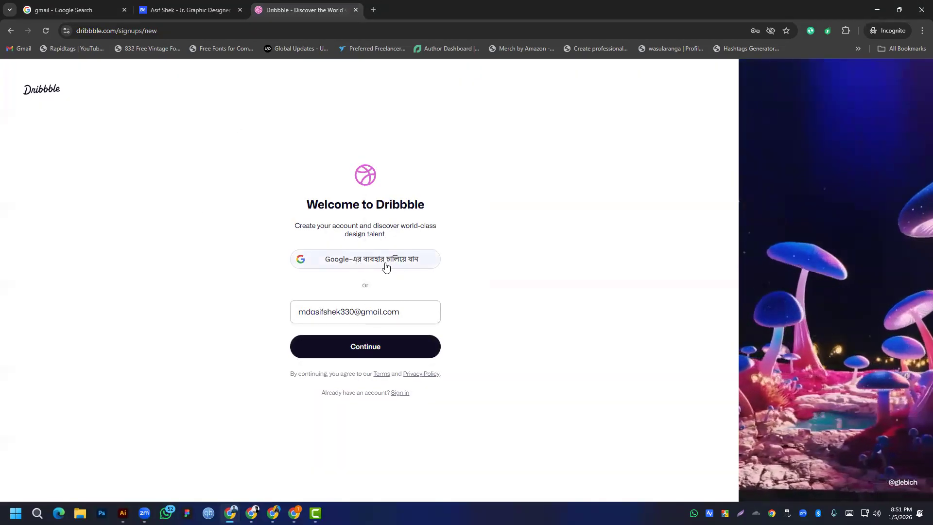
# Continue sign-up and solve the bicycle and motorcycle hCaptcha image challenges.
pyautogui.click(374, 349)
pyautogui.click(448, 269)
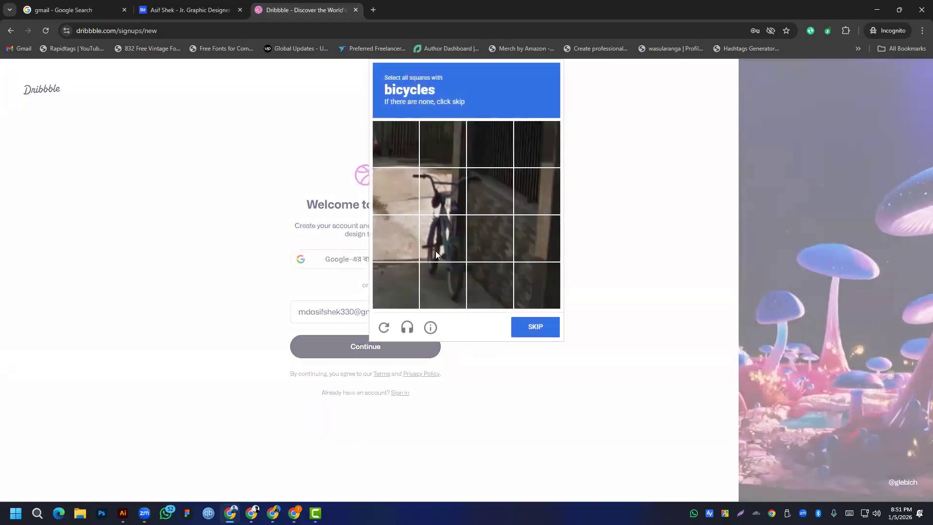
pyautogui.click(435, 251)
pyautogui.click(439, 195)
pyautogui.click(533, 330)
pyautogui.click(396, 192)
pyautogui.click(443, 238)
pyautogui.click(441, 178)
pyautogui.click(488, 192)
pyautogui.click(526, 327)
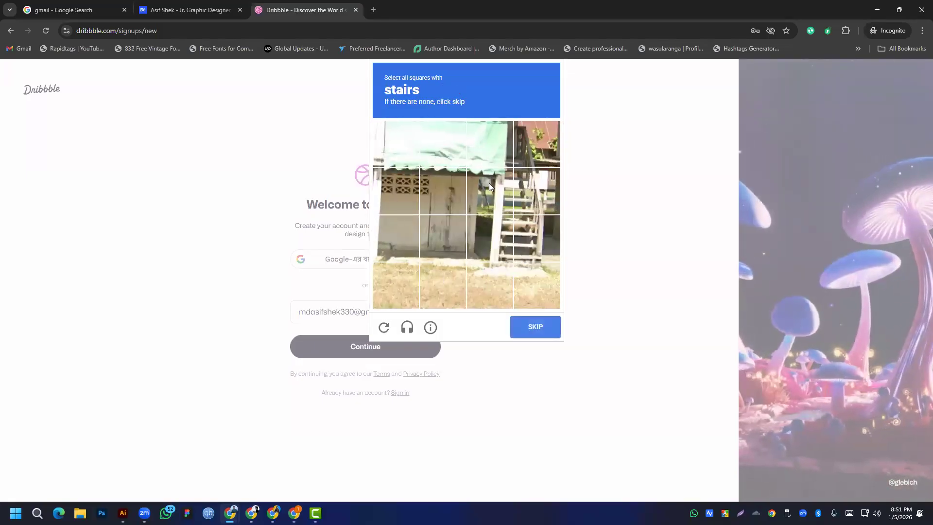
# Solve the stairs challenge and a second motorcycle challenge.
pyautogui.click(533, 248)
pyautogui.click(491, 238)
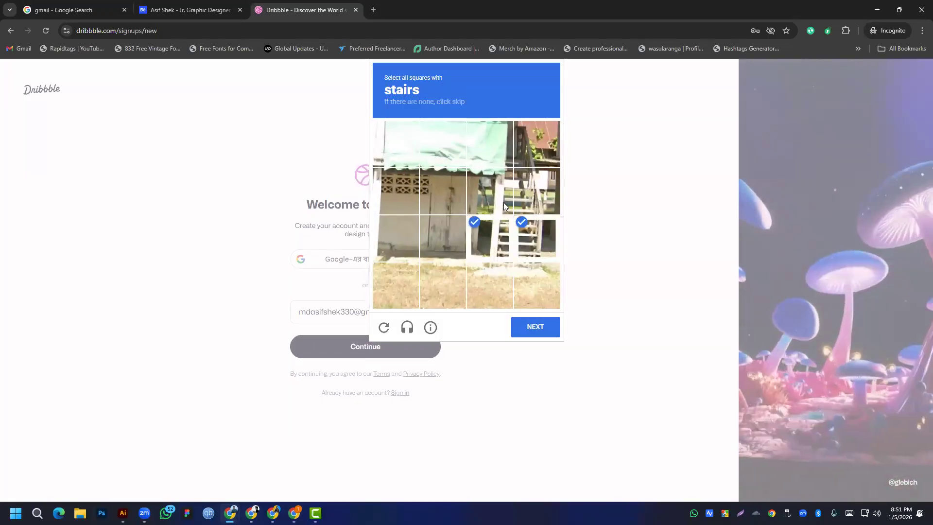
pyautogui.click(503, 203)
pyautogui.click(544, 193)
pyautogui.click(527, 143)
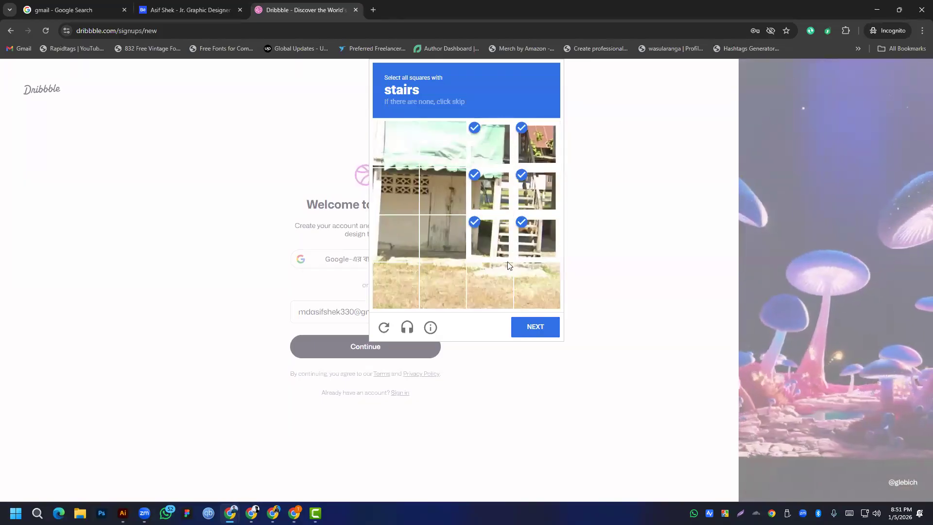
pyautogui.click(530, 329)
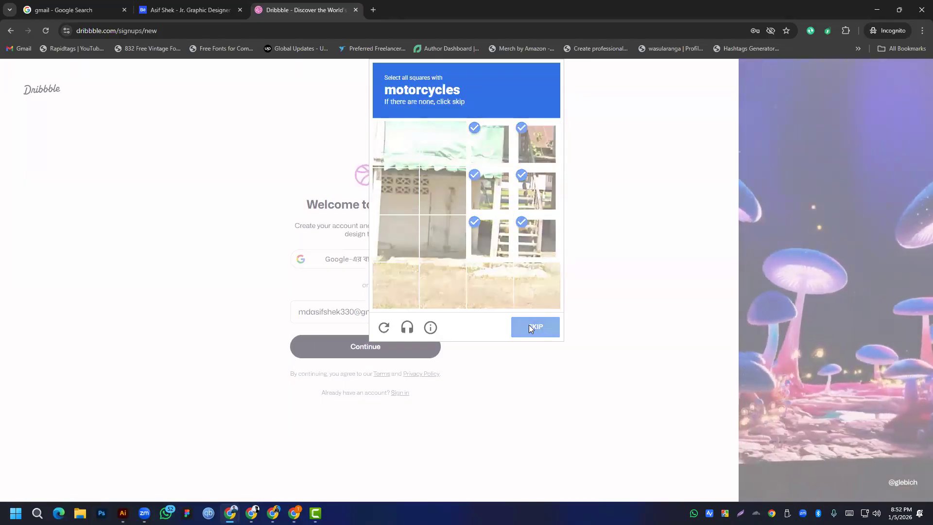
pyautogui.click(451, 279)
pyautogui.click(402, 287)
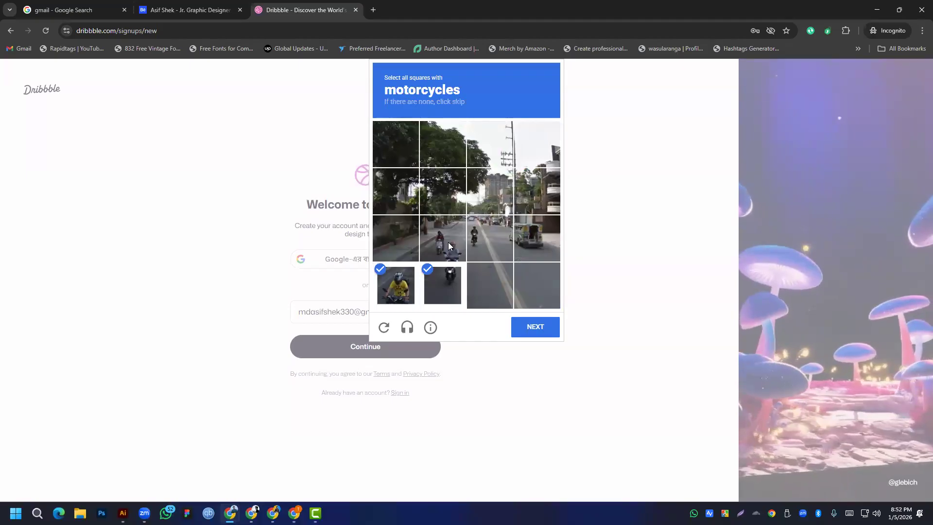
pyautogui.click(442, 238)
pyautogui.click(490, 228)
pyautogui.click(542, 333)
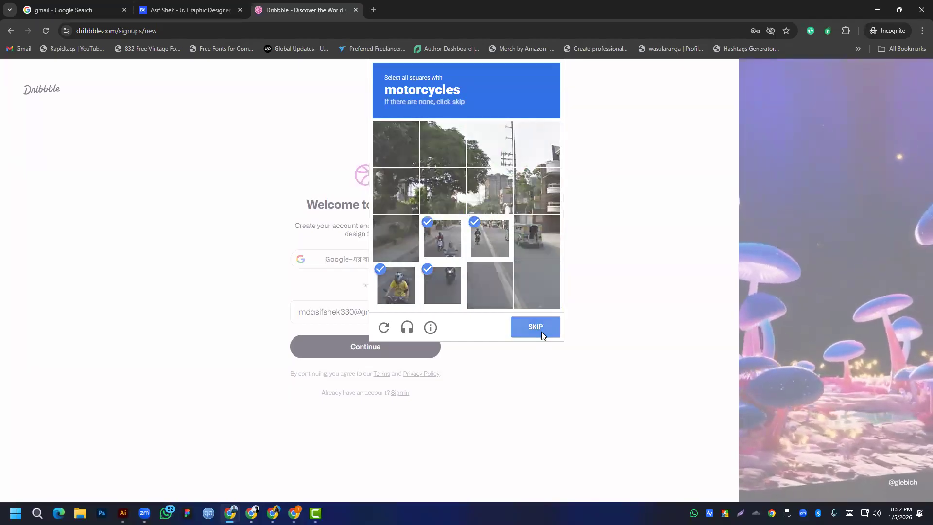
# Solve the traffic-lights challenge, unmarking squares without traffic lights.
pyautogui.click(458, 249)
pyautogui.click(456, 276)
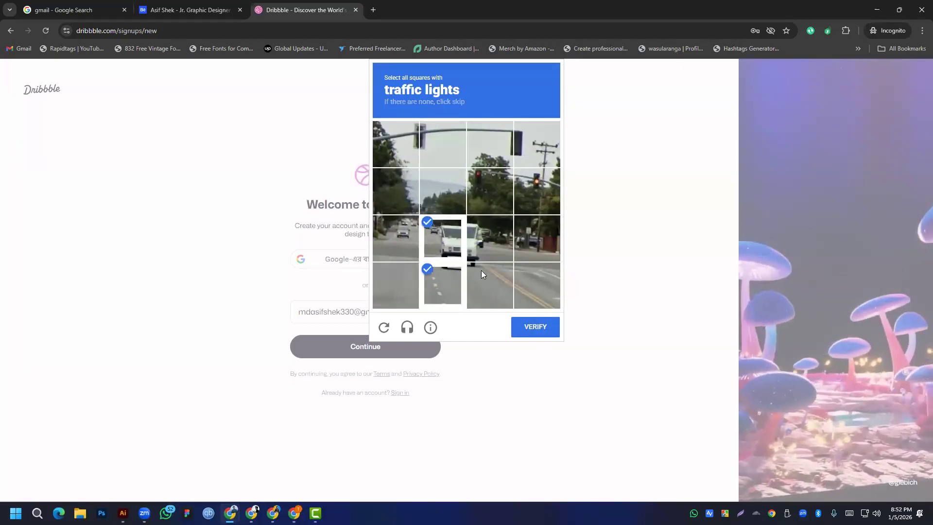
pyautogui.click(481, 270)
pyautogui.click(481, 267)
pyautogui.click(428, 270)
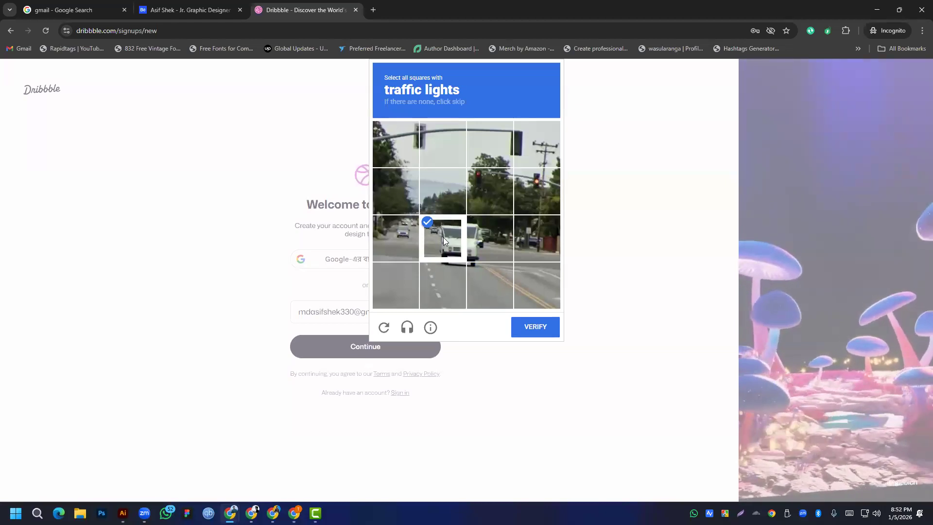
pyautogui.click(444, 237)
pyautogui.click(409, 141)
pyautogui.click(523, 146)
pyautogui.click(490, 146)
pyautogui.click(535, 327)
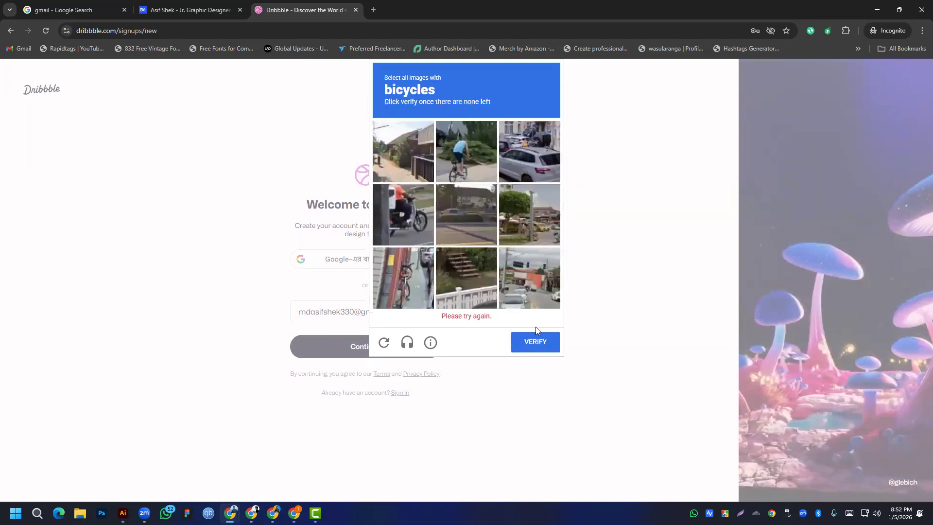
# Pass the two final bicycle challenges to reach the passcode screen.
pyautogui.click(476, 150)
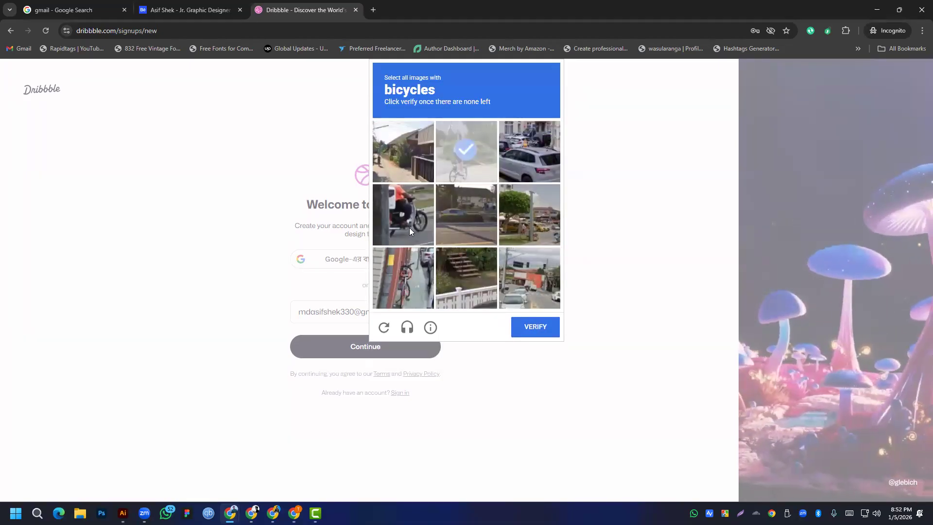
pyautogui.click(399, 285)
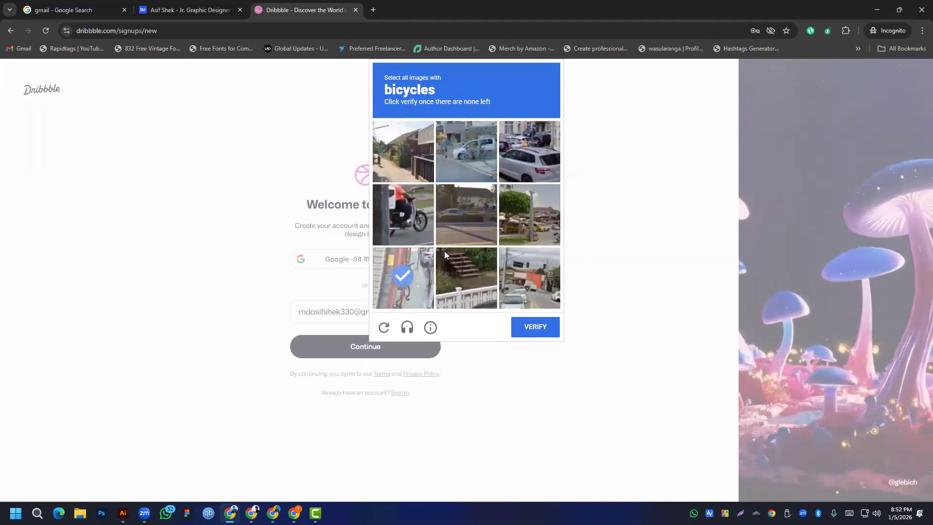
pyautogui.click(407, 288)
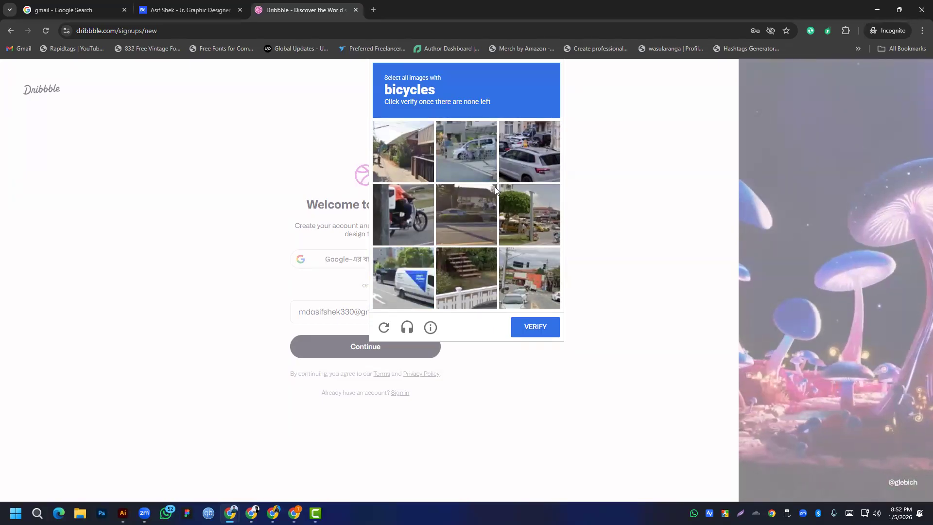
pyautogui.click(536, 327)
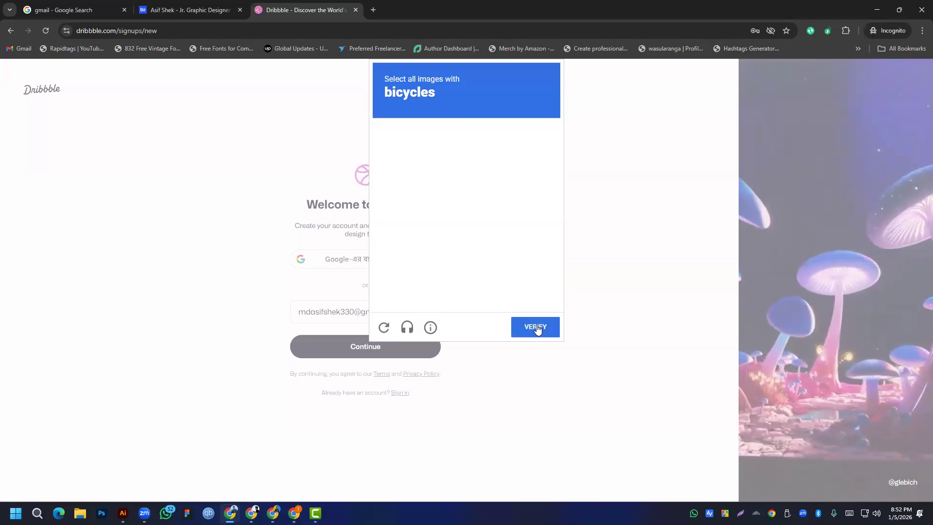
pyautogui.click(466, 159)
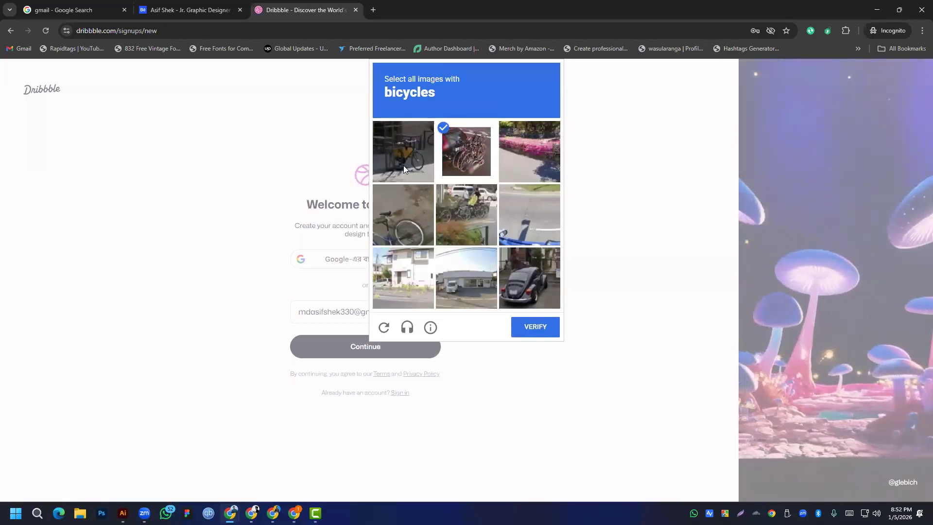
pyautogui.click(404, 165)
pyautogui.click(406, 213)
pyautogui.click(461, 214)
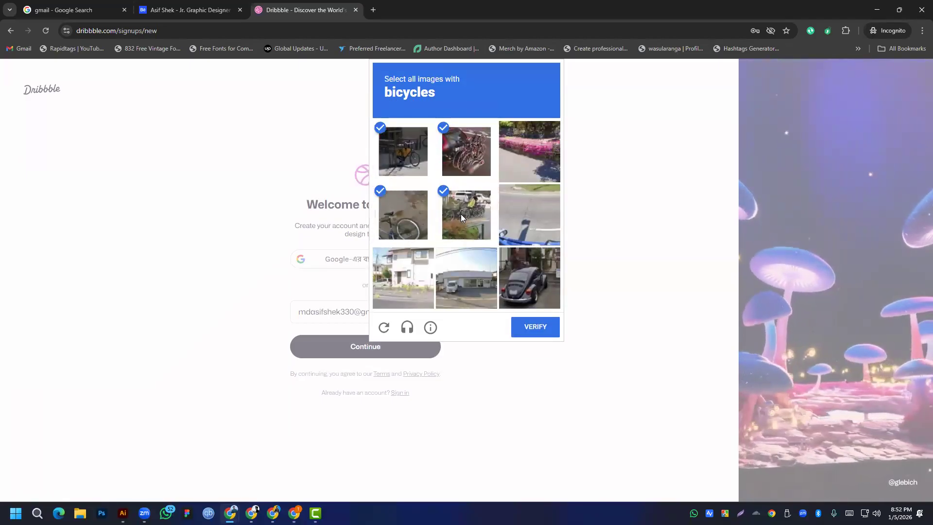
pyautogui.click(520, 326)
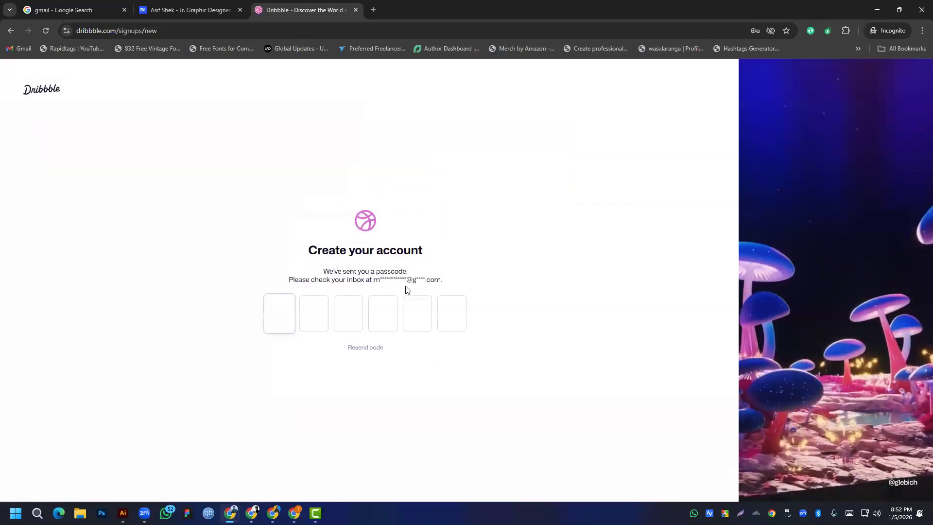
# Open Gmail from the Google apps list and open the Dribbble verification e-mail.
pyautogui.click(75, 10)
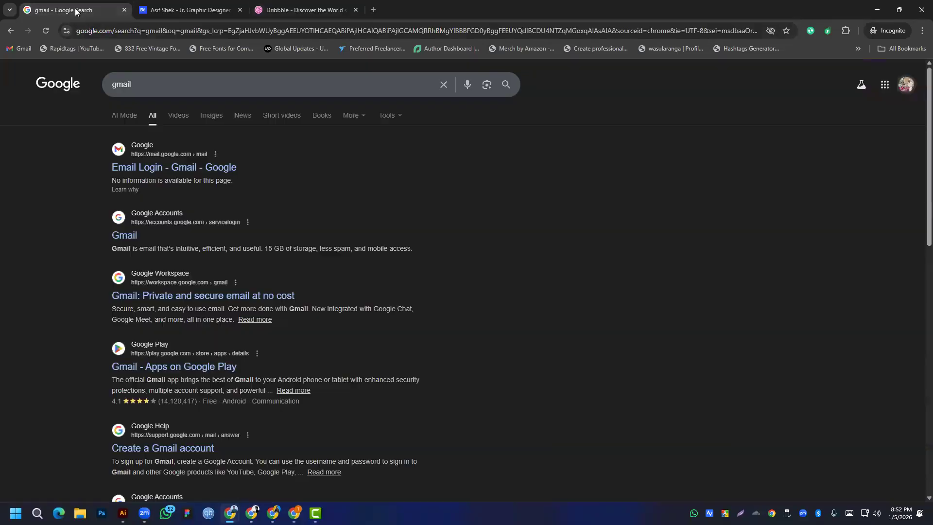
pyautogui.click(885, 84)
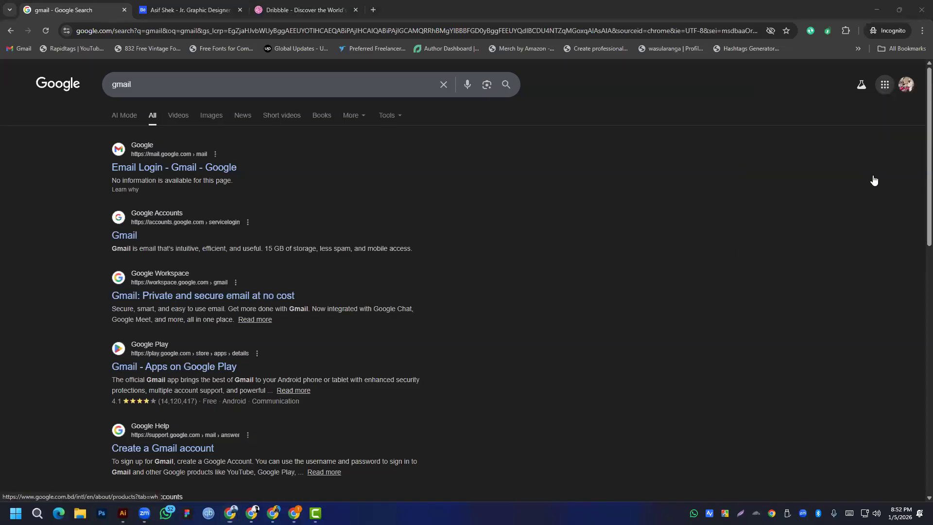
pyautogui.click(885, 84)
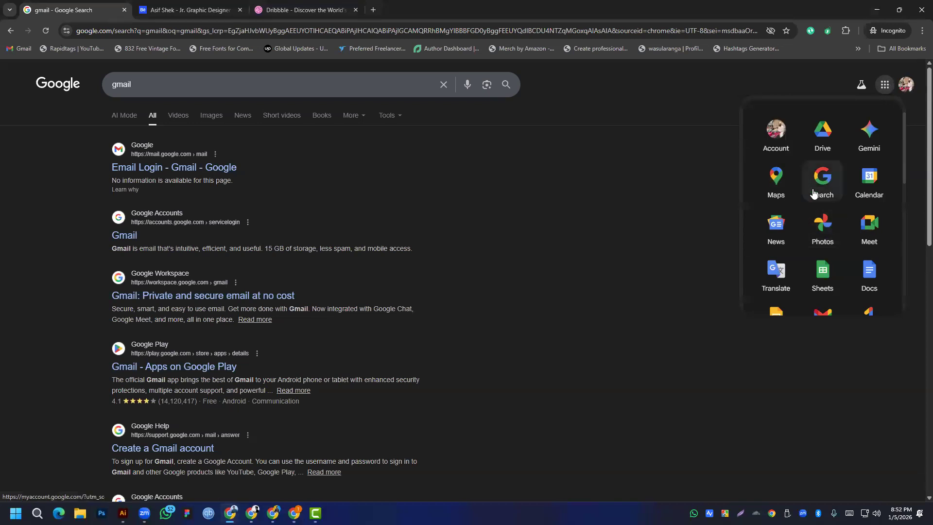
pyautogui.scroll(-2, 842, 259)
pyautogui.click(824, 236)
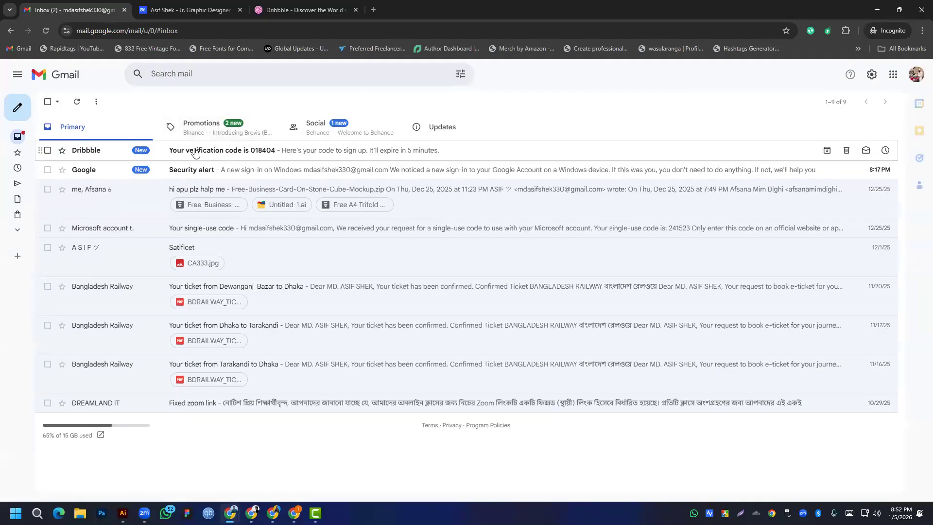
pyautogui.click(195, 154)
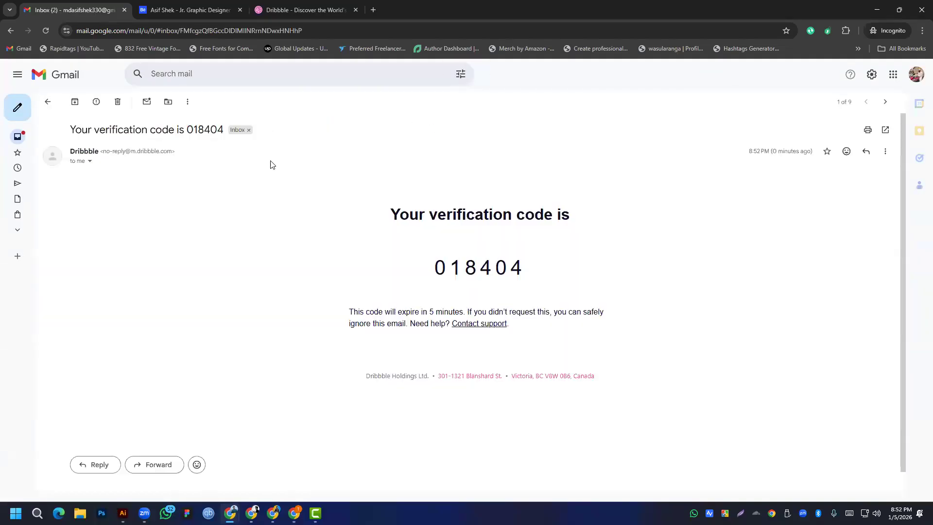
# Copy the verification code and paste it into Dribbble's code boxes.
pyautogui.doubleClick(460, 269)
pyautogui.rightClick(462, 270)
pyautogui.click(481, 284)
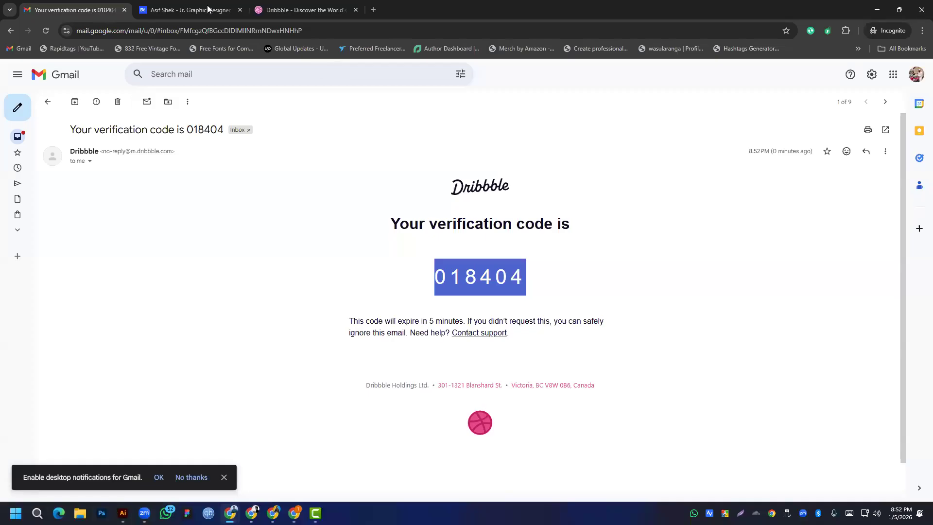
pyautogui.click(336, 7)
pyautogui.rightClick(271, 313)
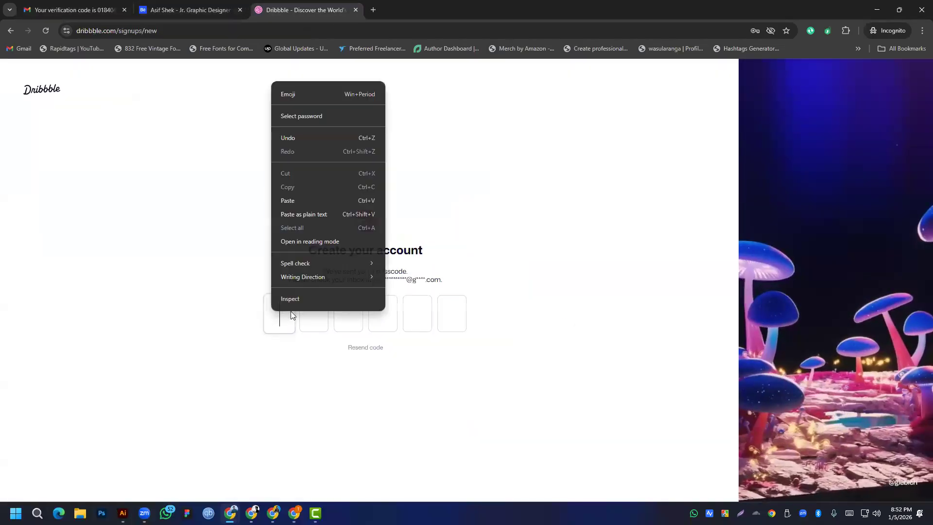
pyautogui.click(296, 199)
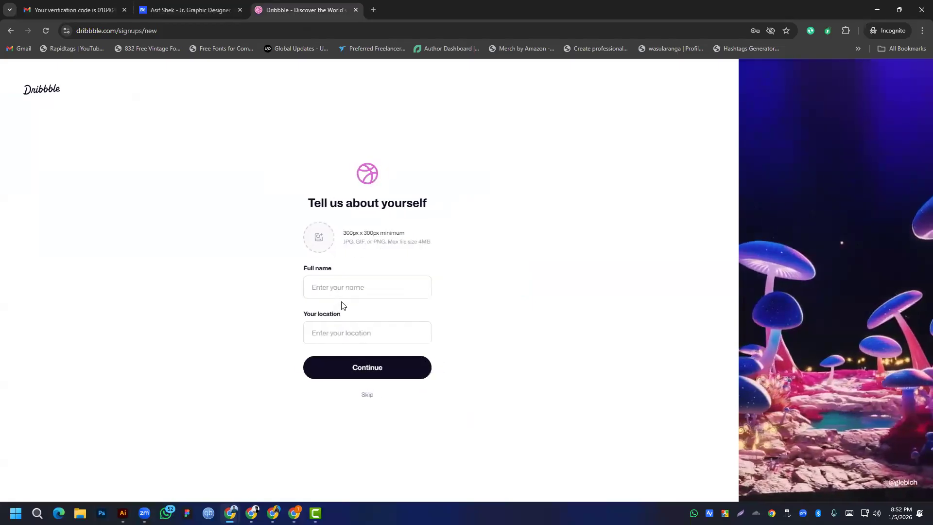
# Cancel the profile photo picker and paste the full name into the Full name field.
pyautogui.click(321, 242)
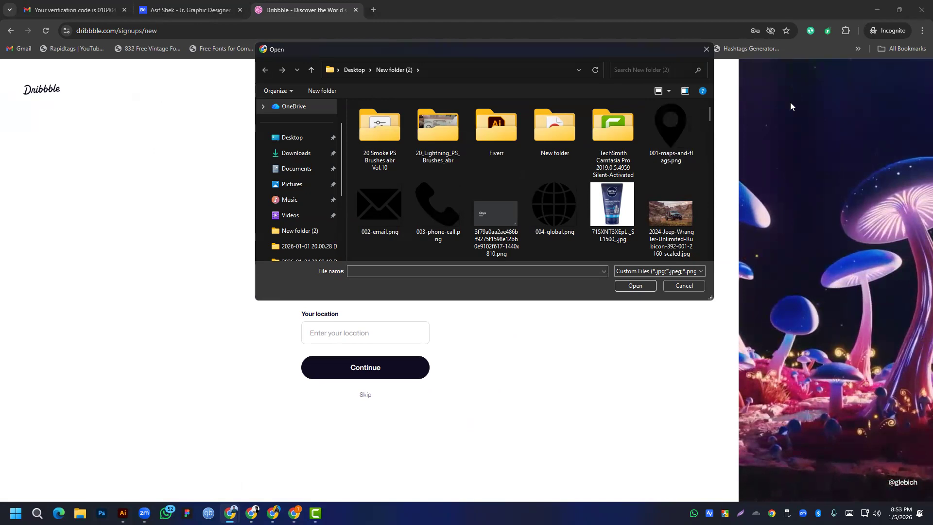
pyautogui.press('Escape')
pyautogui.click(345, 287)
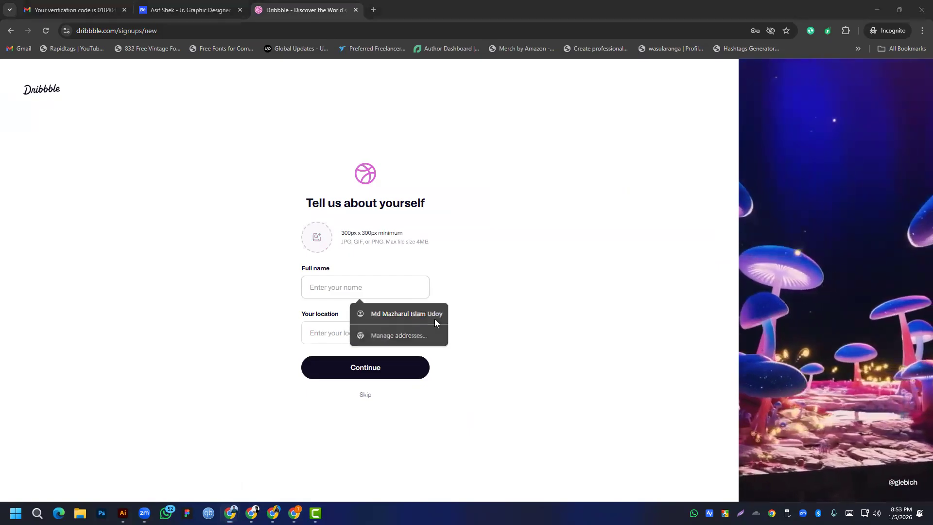
pyautogui.click(341, 295)
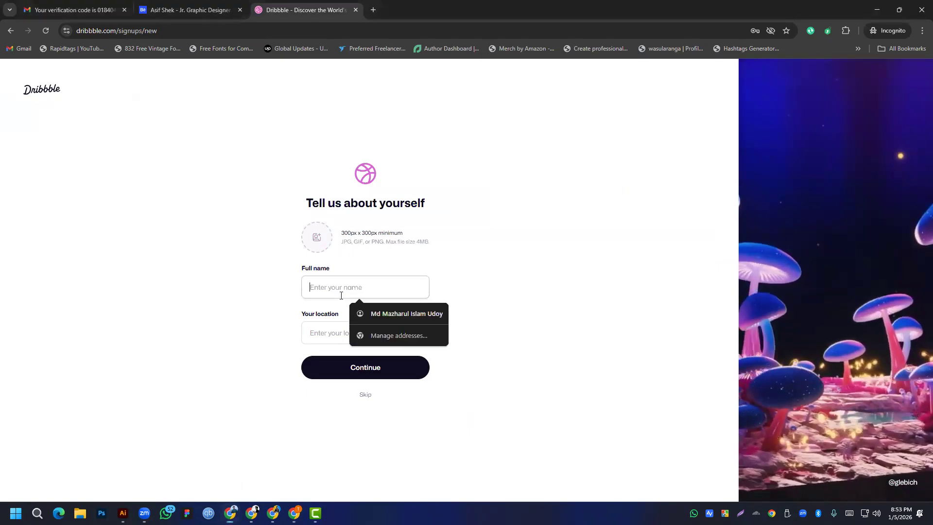
pyautogui.hotkey('ctrl', 'v')
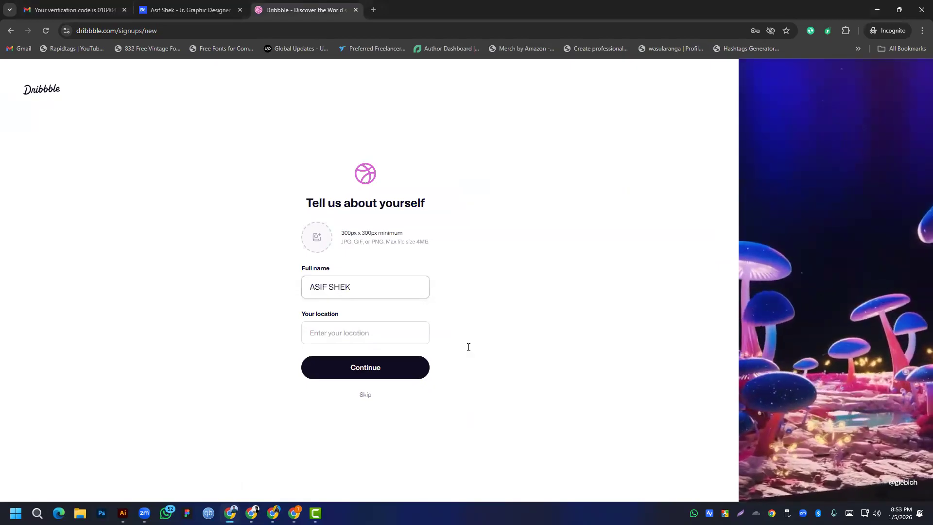
# Set location to Jamālpur, Bangladesh, fix the name's capitalisation, and continue.
pyautogui.click(362, 334)
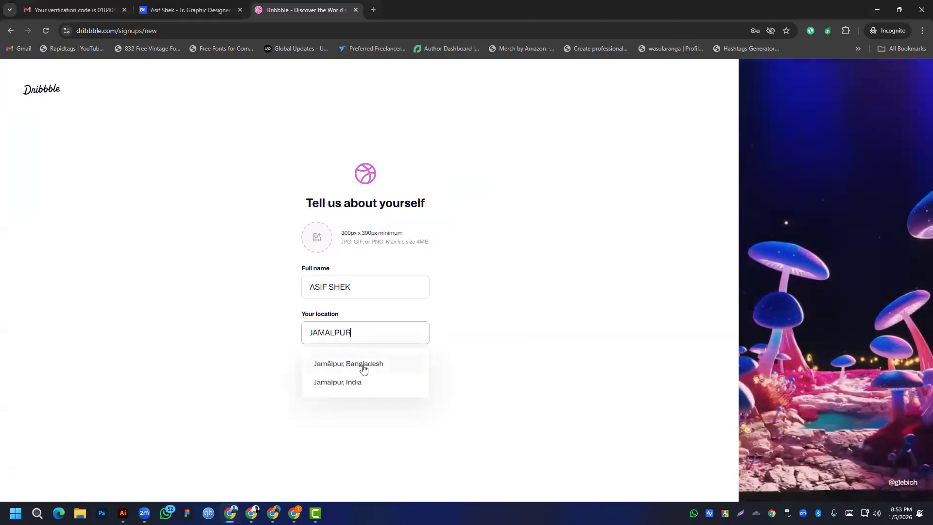
pyautogui.click(362, 365)
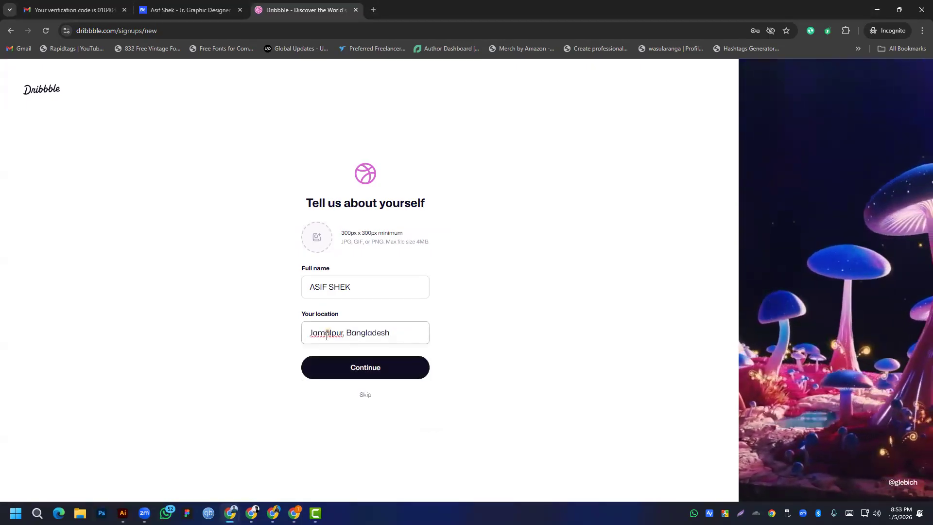
pyautogui.click(370, 358)
pyautogui.click(358, 288)
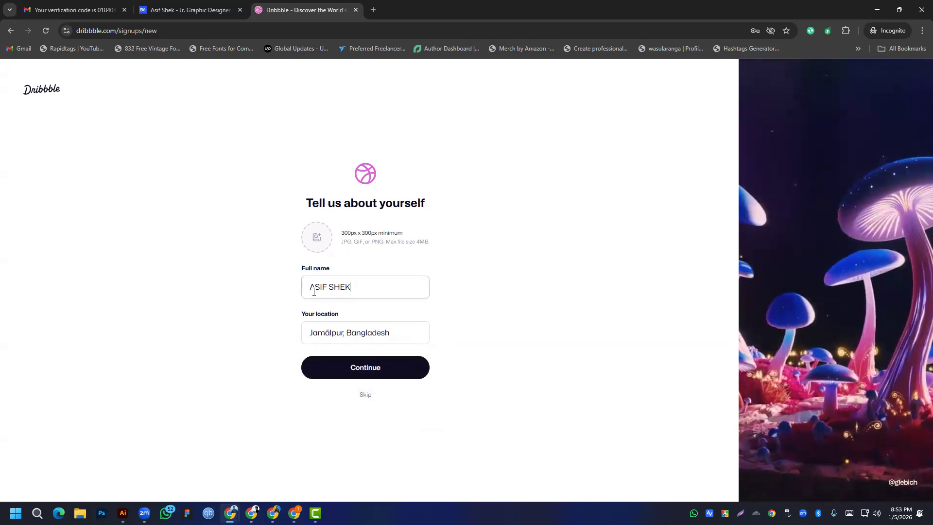
pyautogui.moveTo(315, 286); pyautogui.dragTo(327, 286)
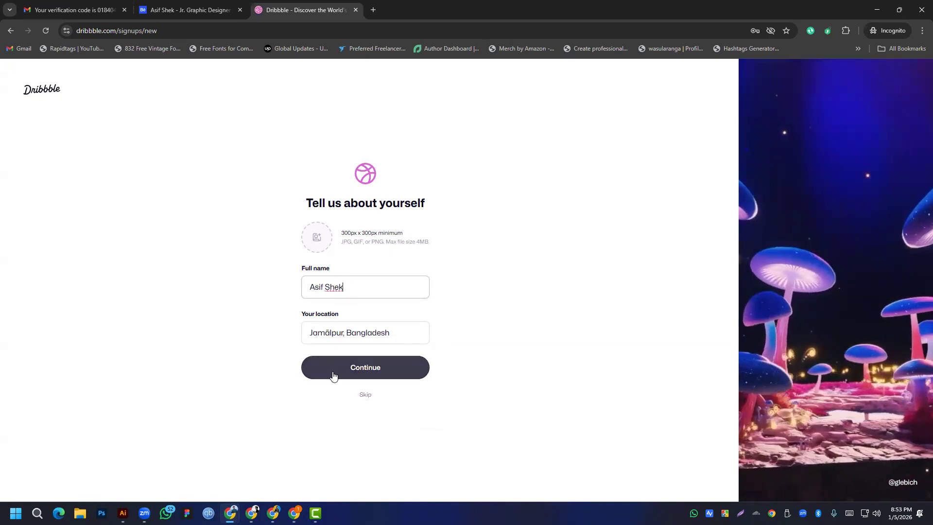
pyautogui.click(364, 371)
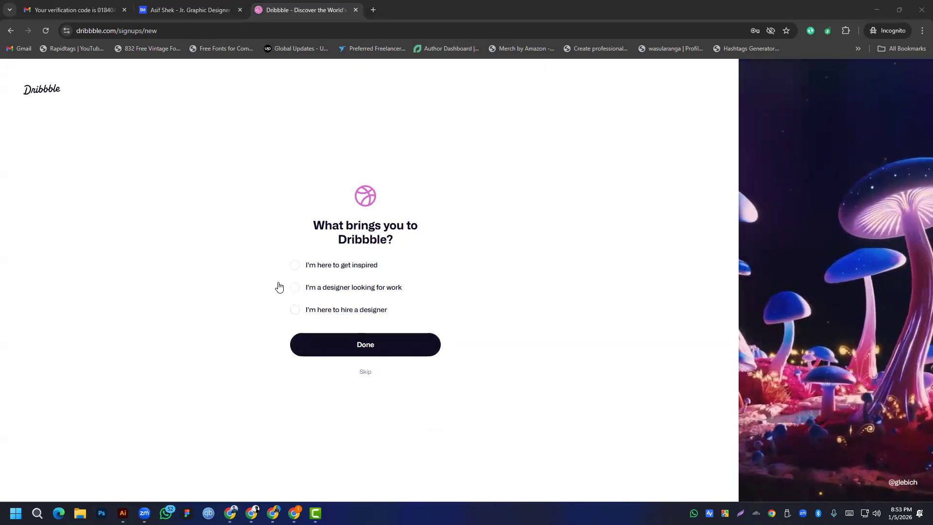
# Answer onboarding as 'I'm a designer looking for work' and open the new profile.
pyautogui.click(295, 287)
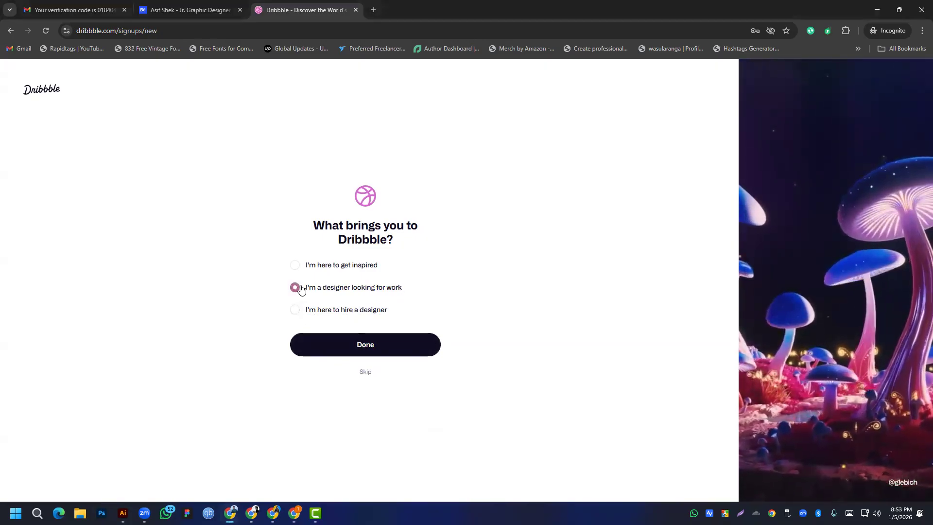
pyautogui.click(369, 345)
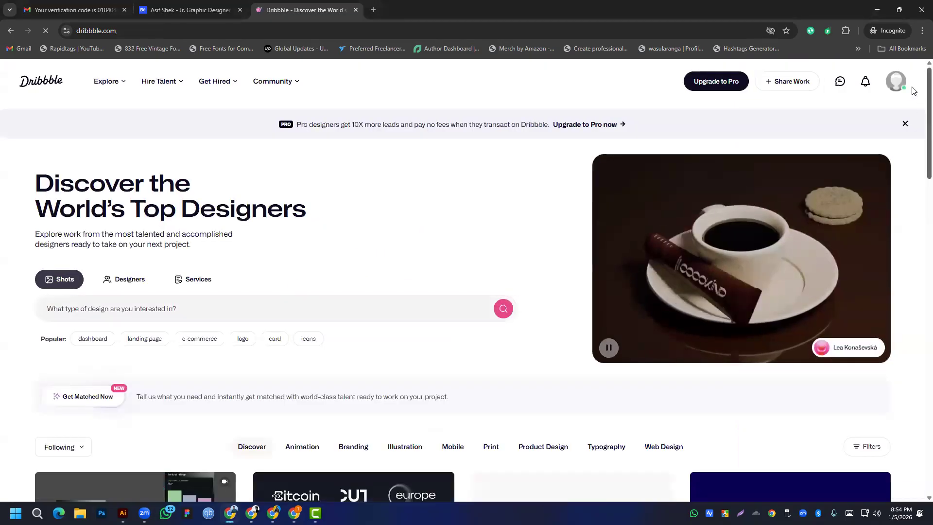
pyautogui.moveTo(900, 85)
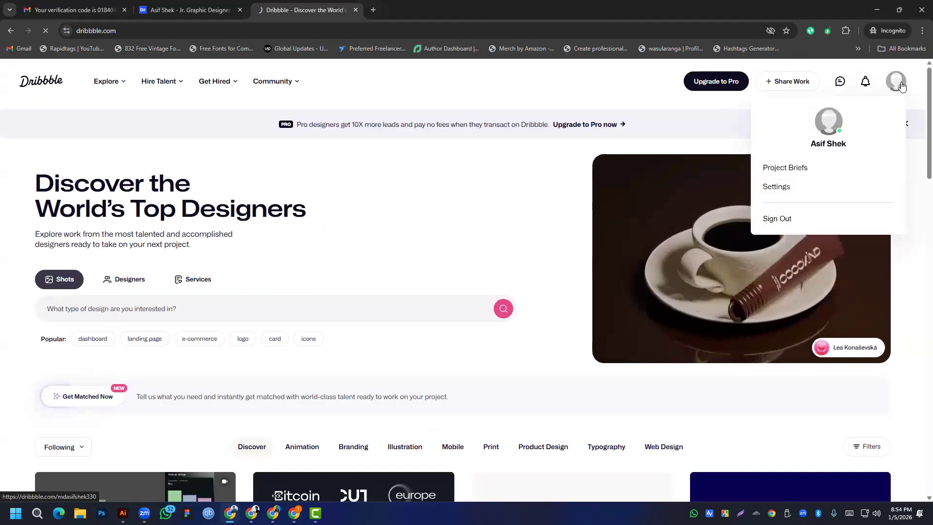
pyautogui.click(899, 83)
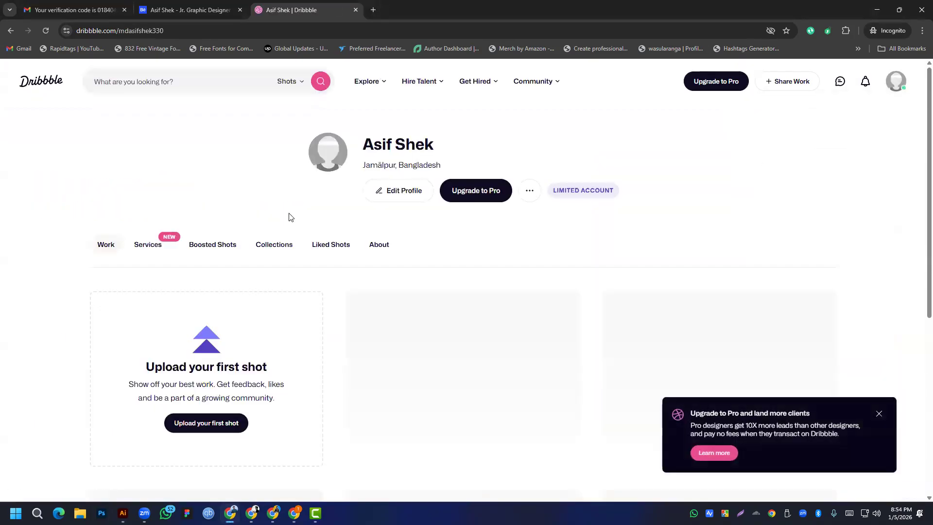
# Open Edit Profile and go to the General account settings.
pyautogui.click(404, 191)
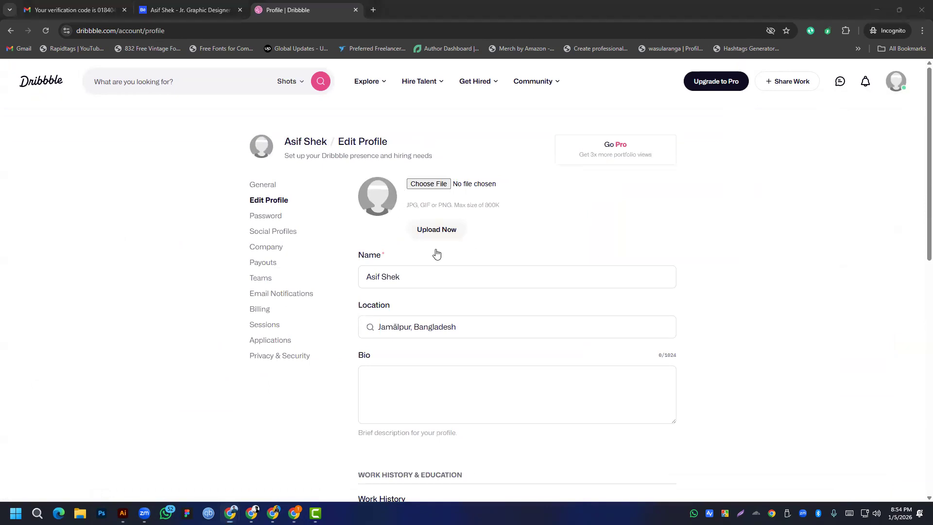
pyautogui.scroll(-2, 435, 251)
pyautogui.scroll(-4, 432, 253)
pyautogui.scroll(-3, 392, 270)
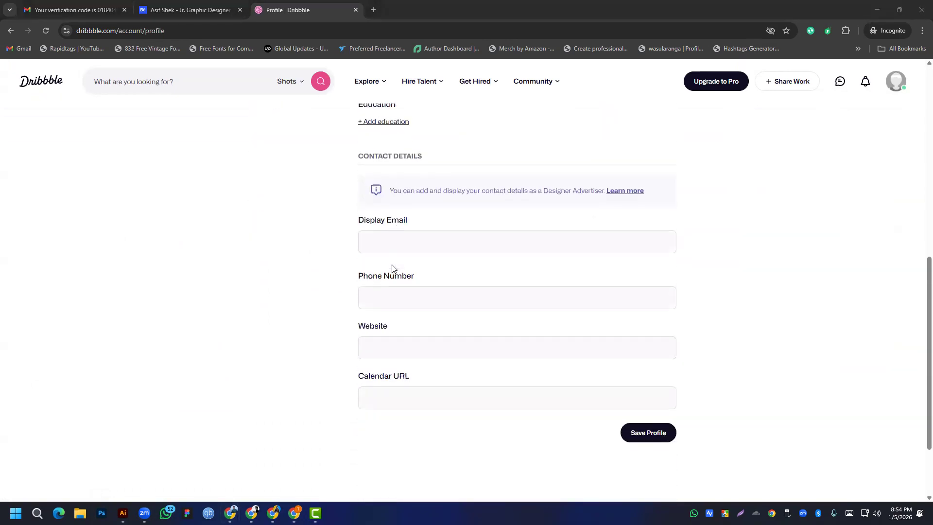
pyautogui.scroll(-2, 423, 204)
pyautogui.scroll(10, 264, 229)
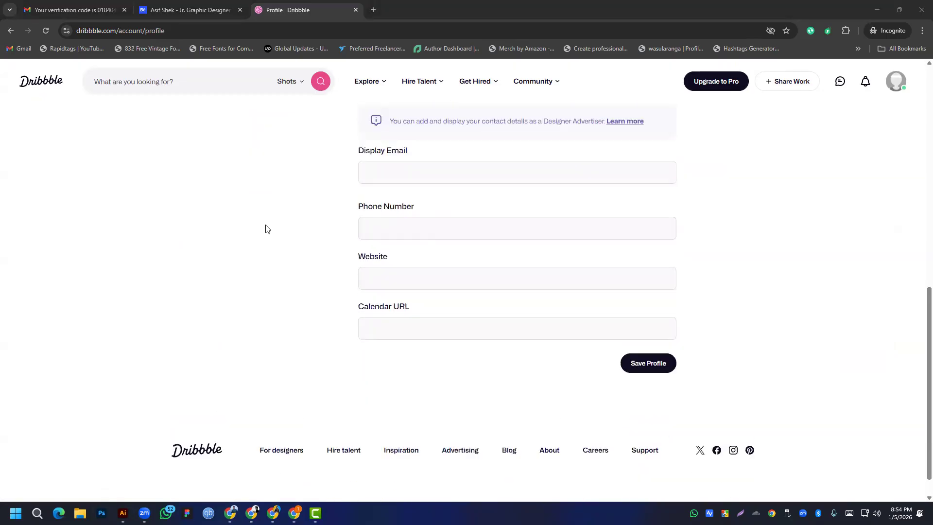
pyautogui.click(270, 188)
# Trim the username's trailing digits and check the clipboard history.
pyautogui.scroll(-1, 505, 232)
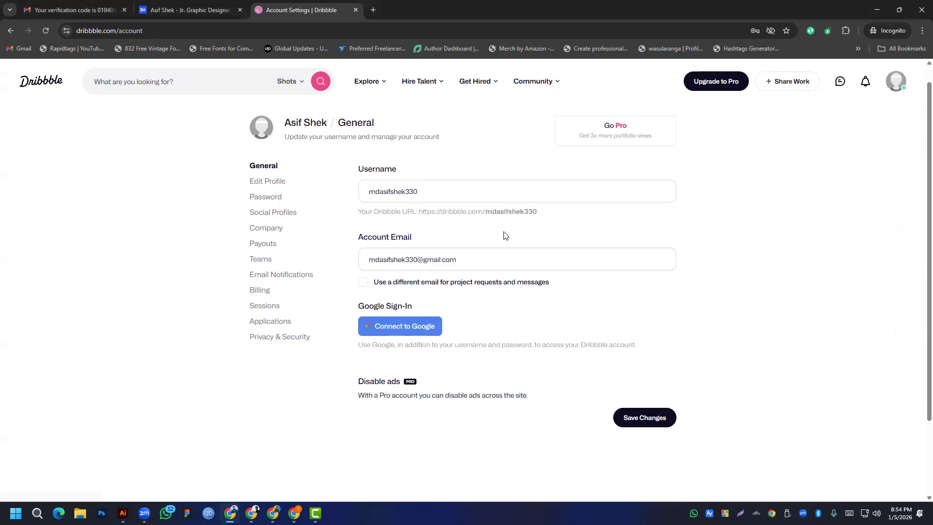
pyautogui.moveTo(437, 161); pyautogui.dragTo(407, 160)
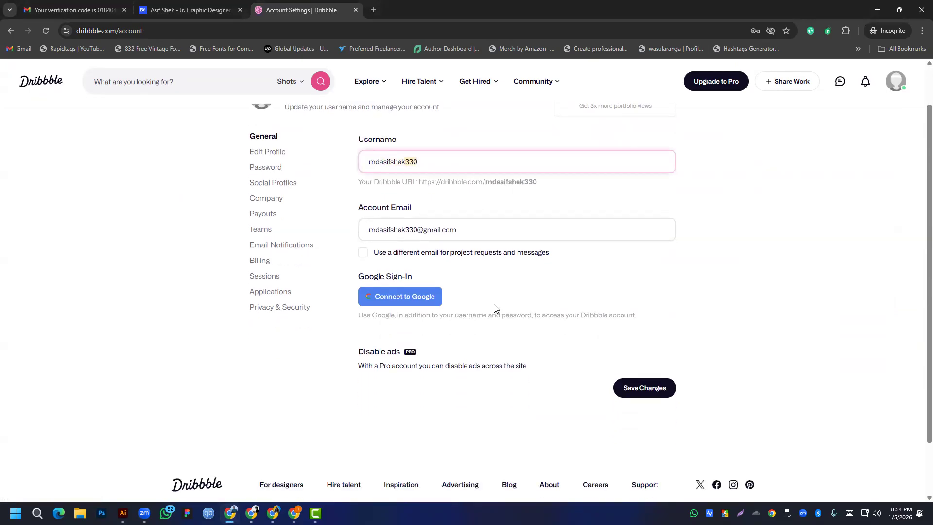
pyautogui.write('=')
pyautogui.press('BackSpace')
pyautogui.press('super+v')
pyautogui.scroll(-5, 495, 331)
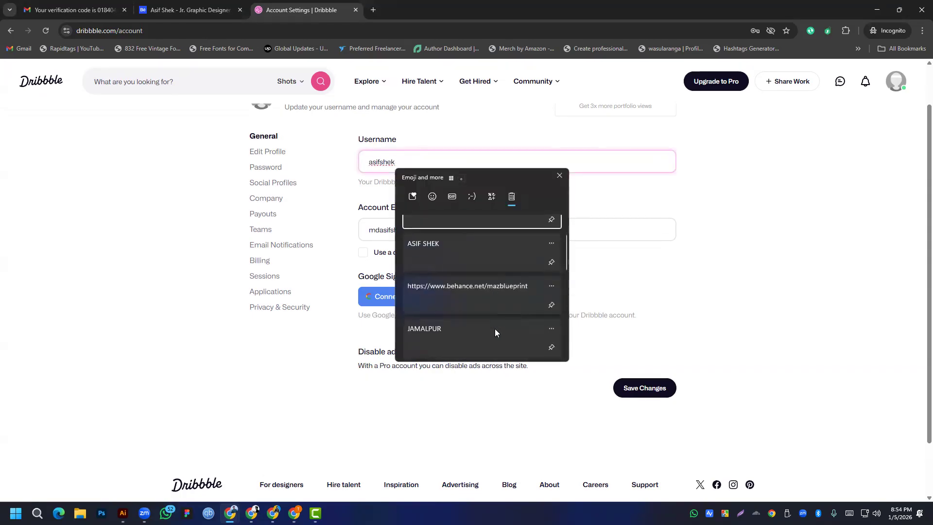
pyautogui.scroll(10, 494, 316)
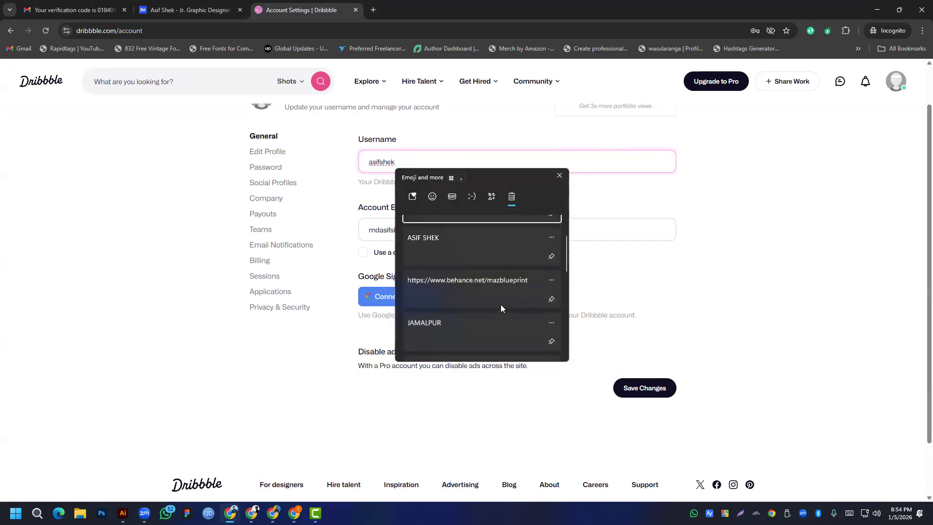
pyautogui.click(435, 163)
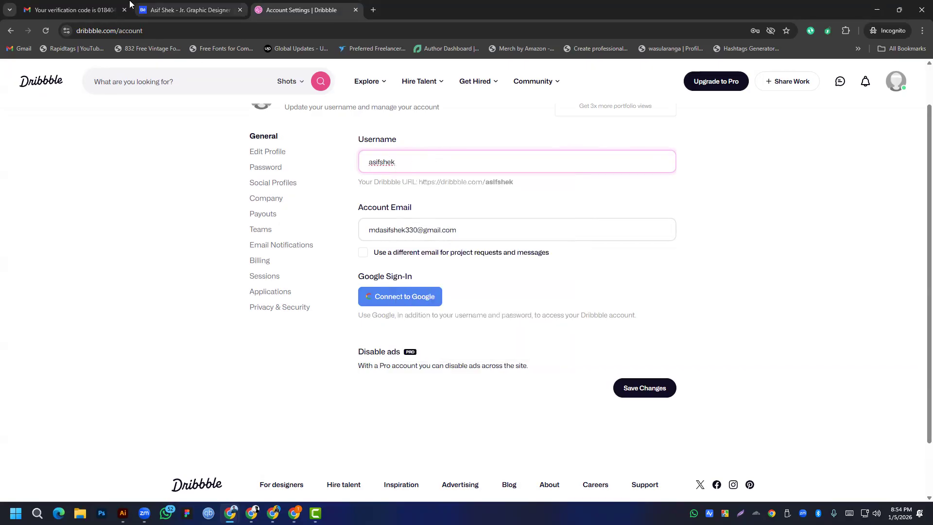
# Copy the handle from the Behance address bar and paste it as the Dribbble username.
pyautogui.click(180, 10)
pyautogui.click(115, 31)
pyautogui.doubleClick(184, 32)
pyautogui.hotkey('ctrl', 'c')
pyautogui.click(265, 8)
pyautogui.doubleClick(425, 162)
pyautogui.hotkey('ctrl', 'v')
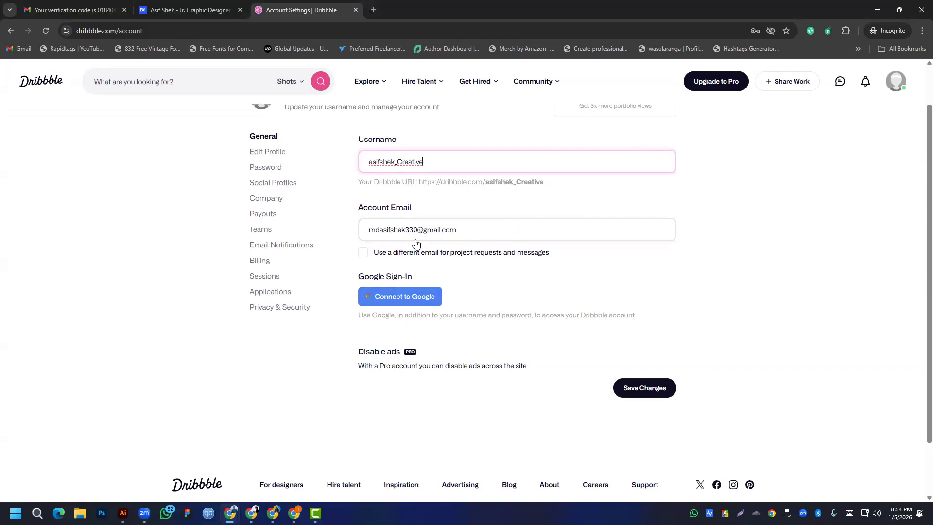
# Connect a Google account, choosing the existing account and verification by text code.
pyautogui.click(389, 297)
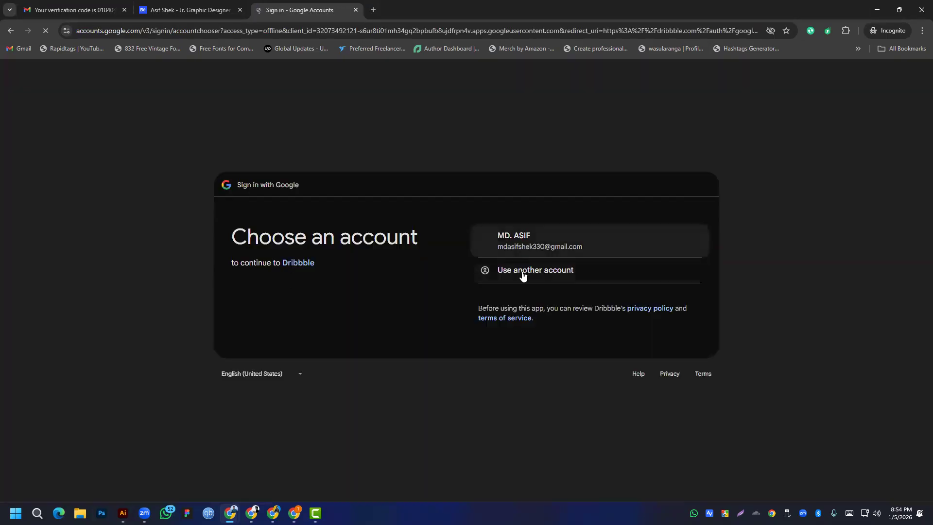
pyautogui.click(553, 243)
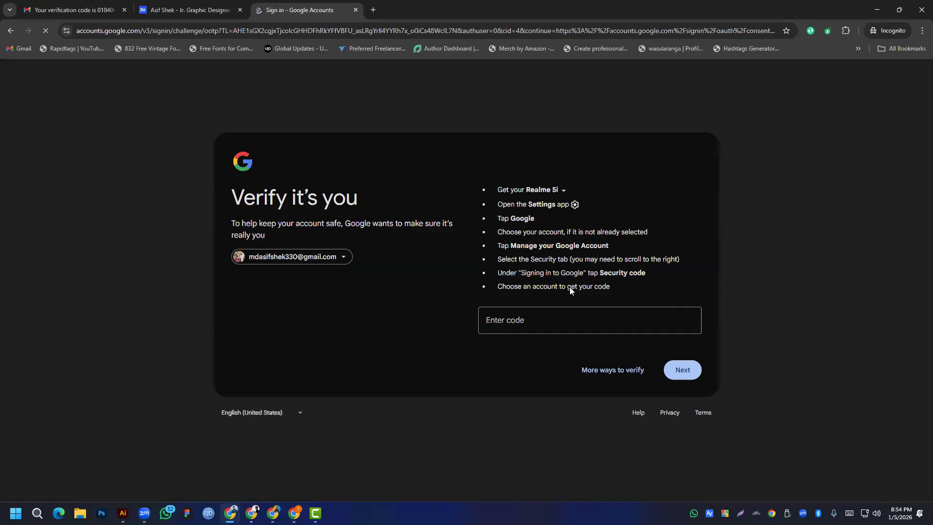
pyautogui.click(571, 326)
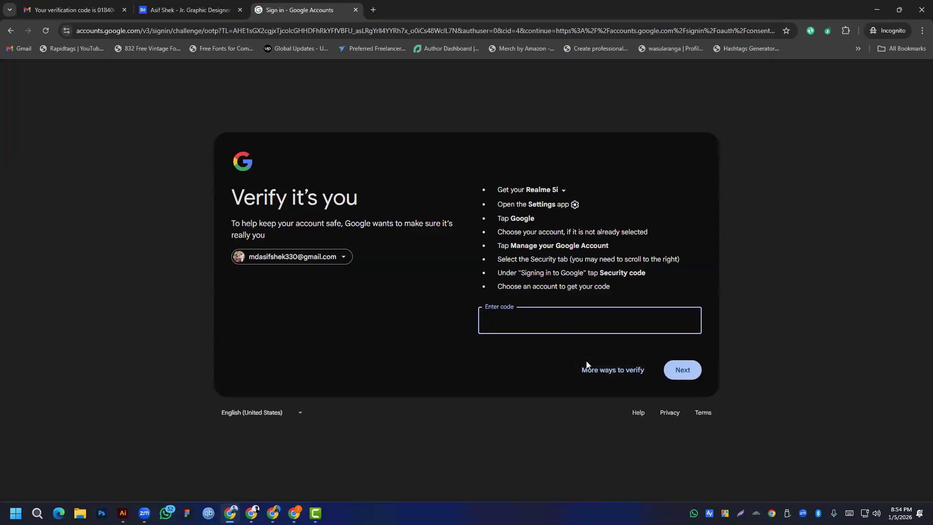
pyautogui.click(608, 371)
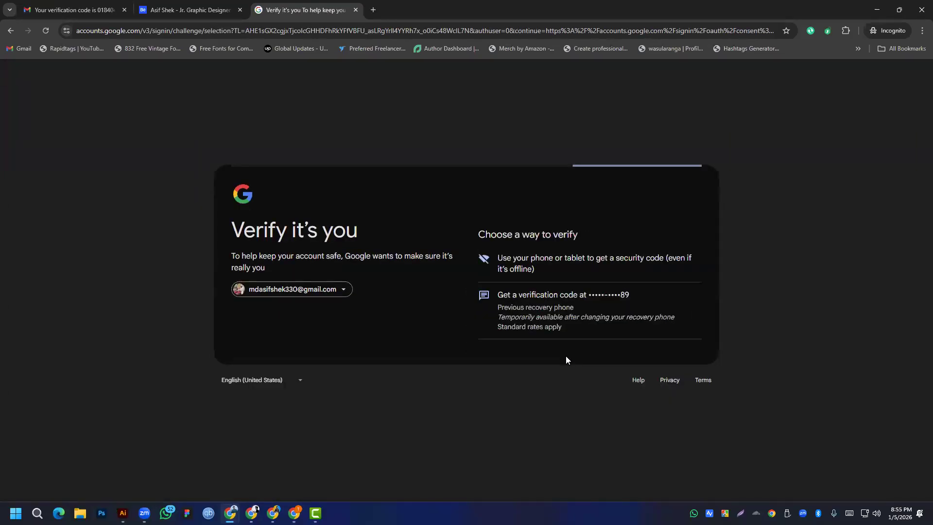
pyautogui.click(577, 319)
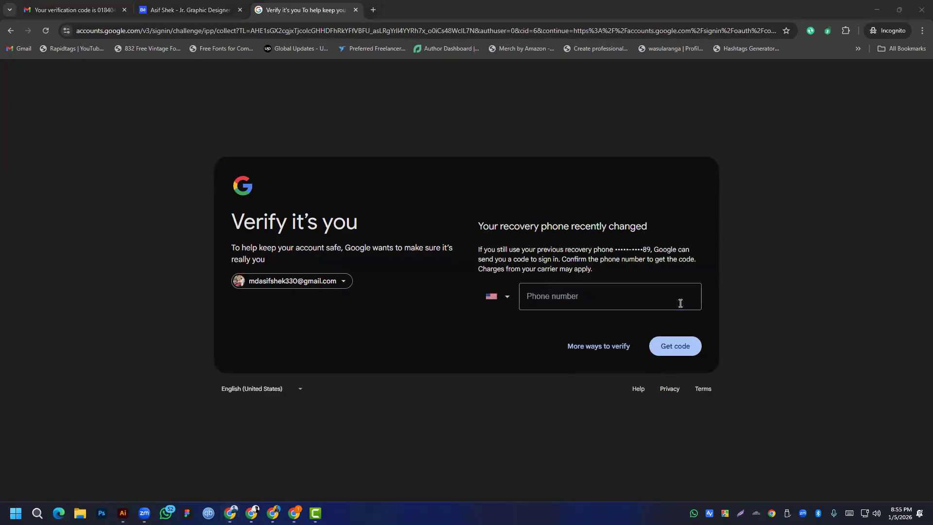
# Enter the recovery phone number with the +88 prefix and request the code.
pyautogui.click(571, 301)
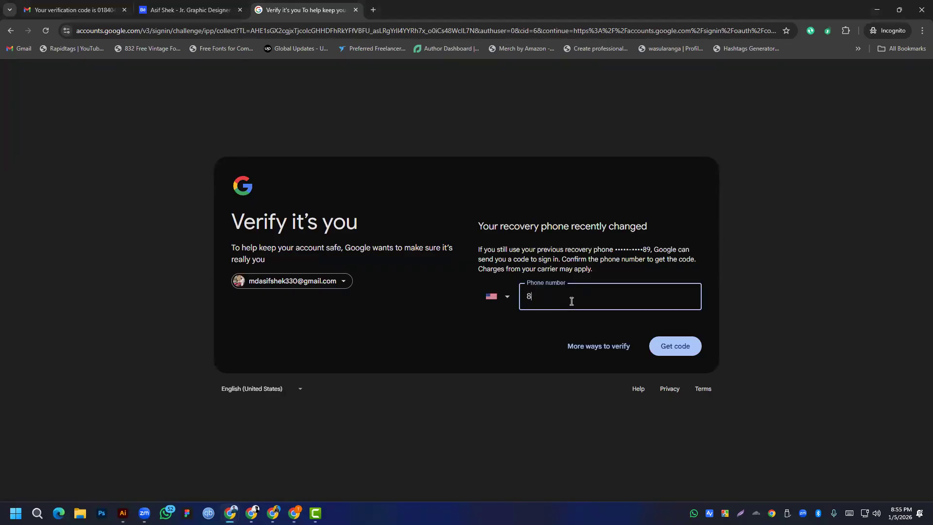
pyautogui.press('BackSpace')
pyautogui.press('BackSpace')
pyautogui.write('+88')
pyautogui.hotkey('ctrl', 'v')
pyautogui.click(675, 345)
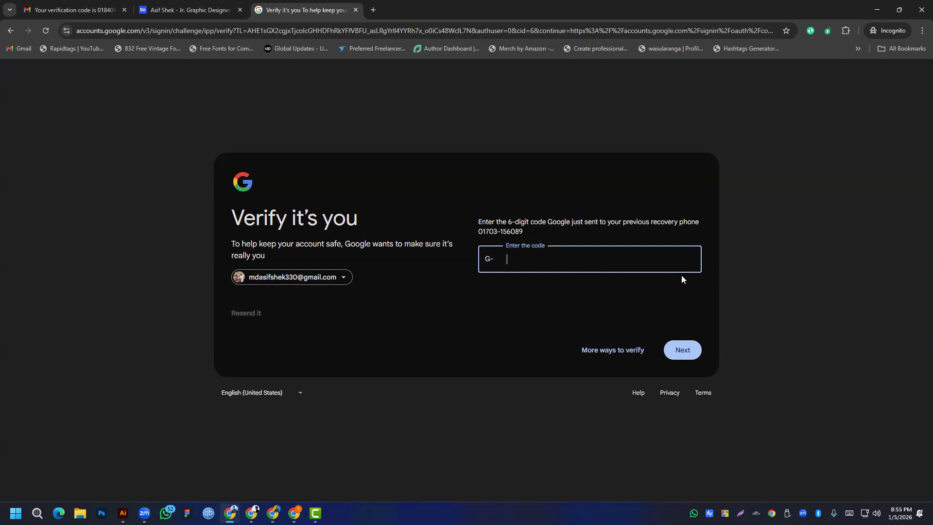
# Switch to the Google results and open the designer's LinkedIn profile.
pyautogui.moveTo(229, 513)
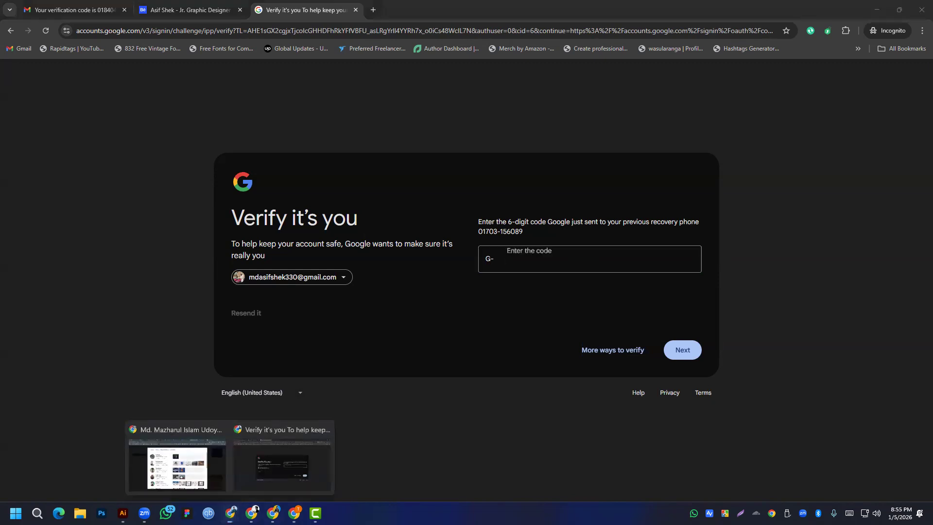
pyautogui.click(230, 480)
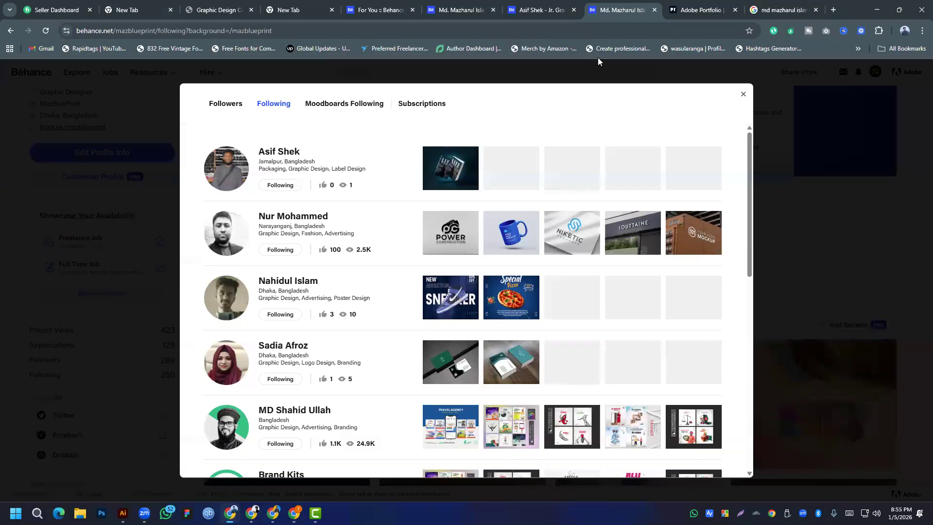
pyautogui.click(765, 12)
pyautogui.click(581, 29)
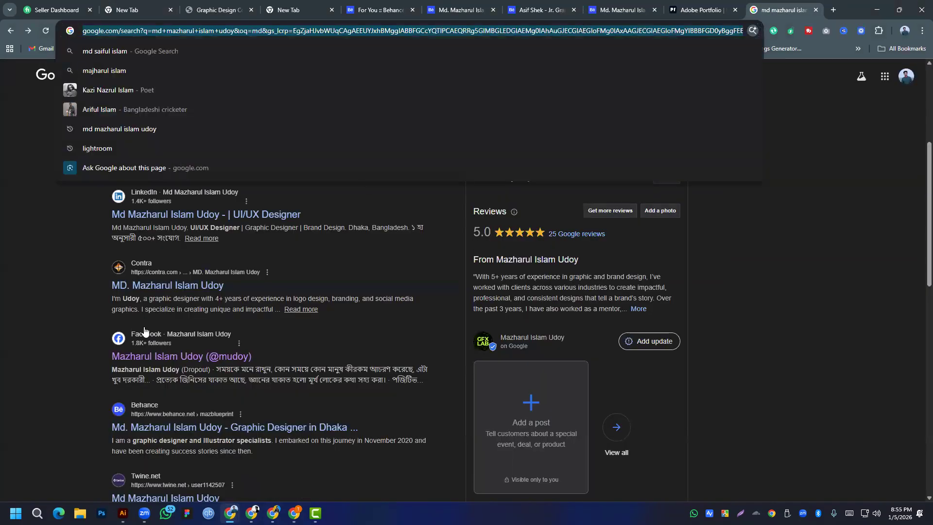
pyautogui.scroll(-10, 156, 362)
pyautogui.scroll(-5, 141, 369)
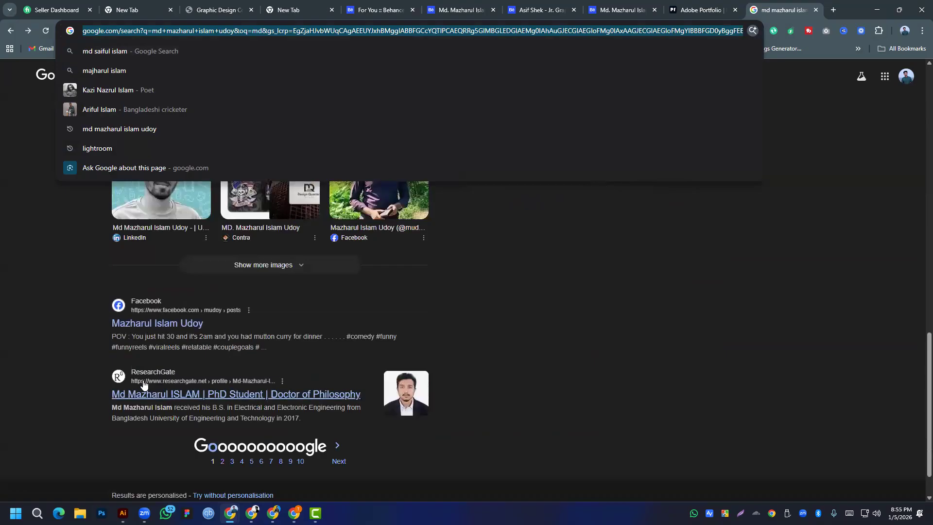
pyautogui.scroll(12, 143, 380)
pyautogui.scroll(-1, 145, 378)
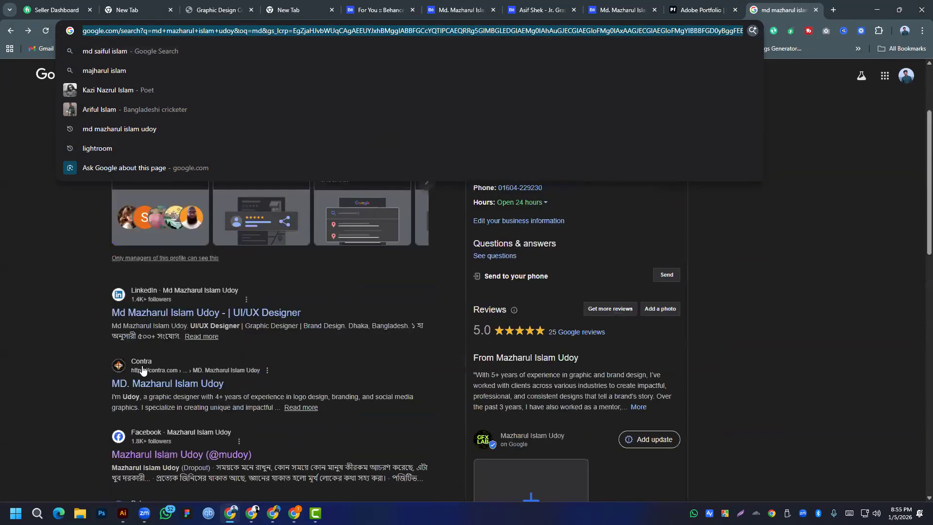
pyautogui.click(160, 254)
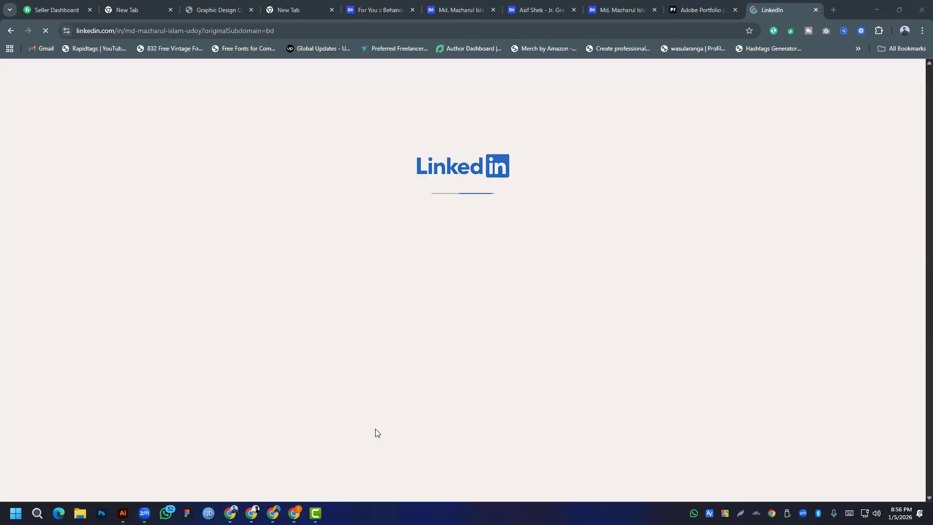
# Paste and submit the six-digit code on Google's 'Verify it's you' page, then check LinkedIn.
pyautogui.moveTo(230, 514)
pyautogui.click(267, 483)
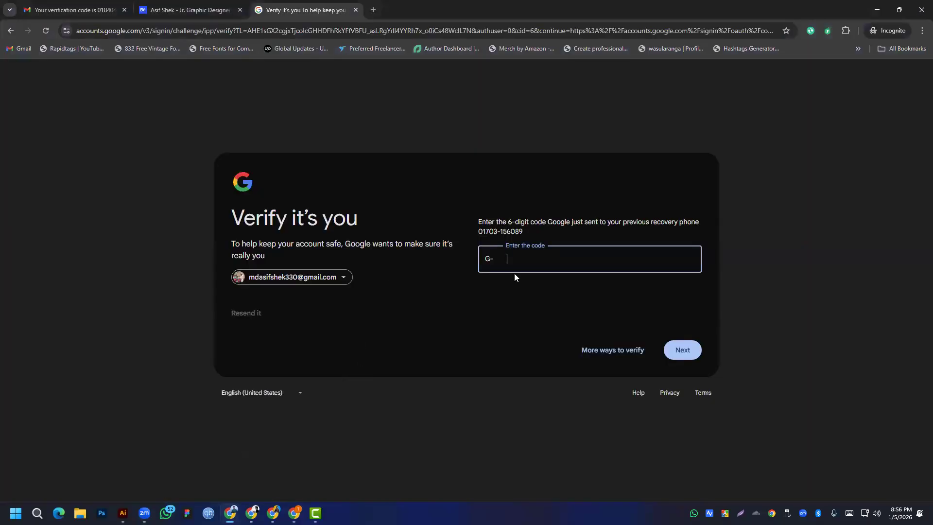
pyautogui.click(682, 349)
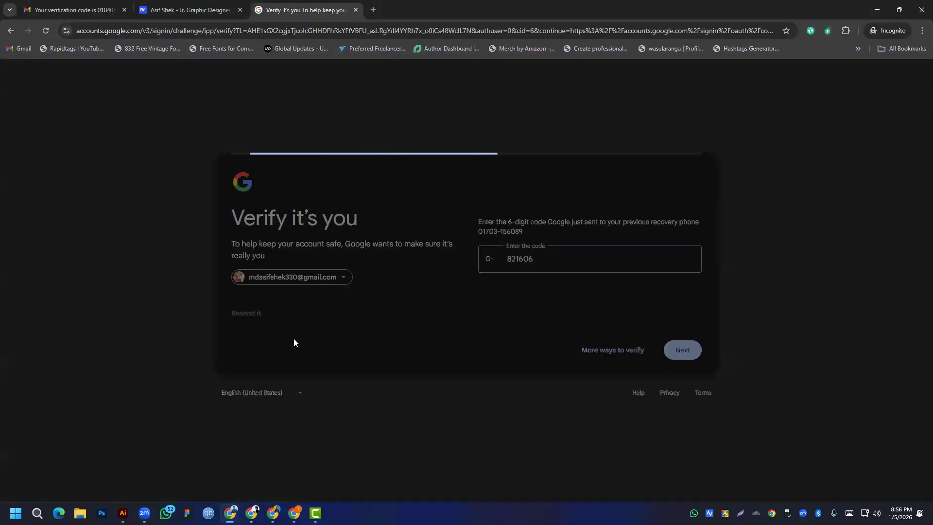
pyautogui.moveTo(230, 513)
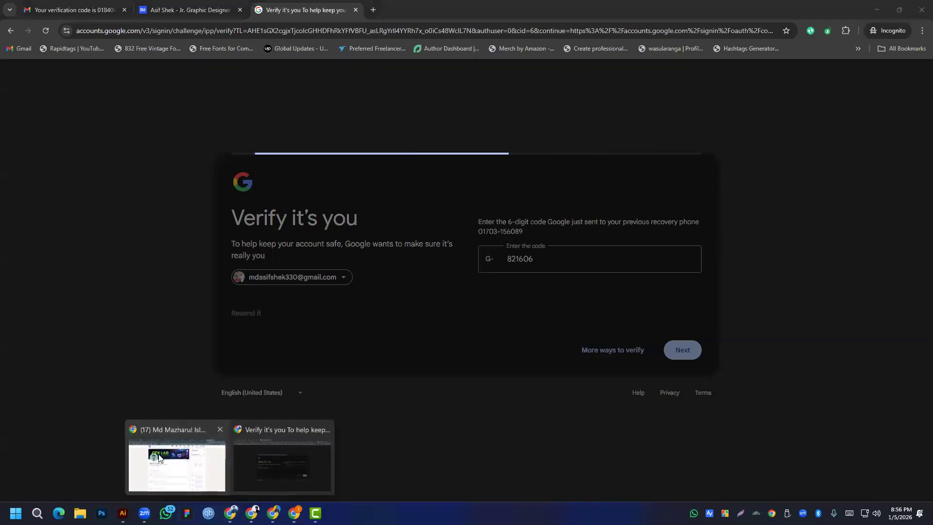
pyautogui.click(177, 462)
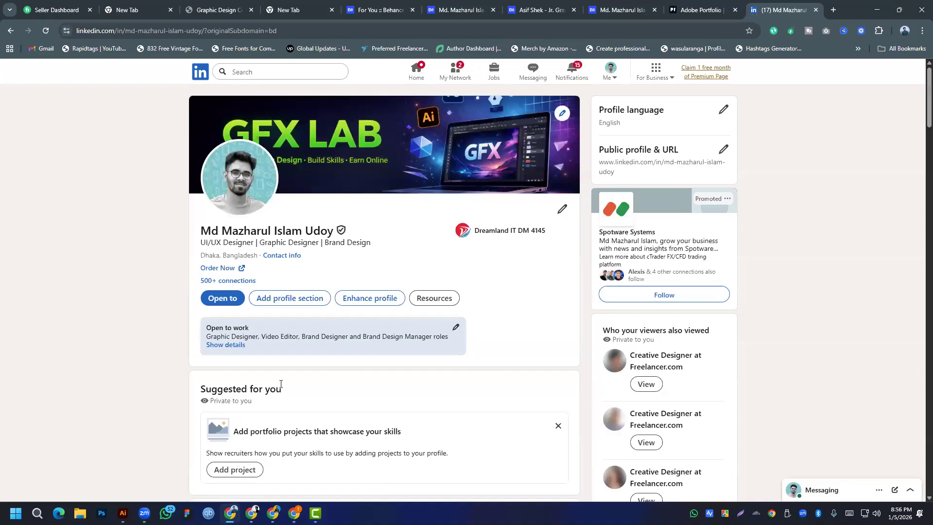
pyautogui.moveTo(251, 512)
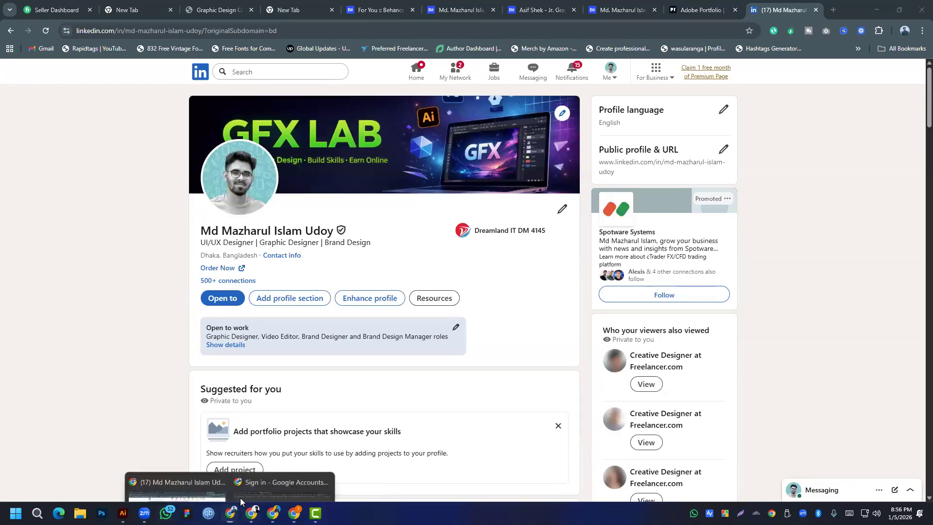
pyautogui.click(251, 482)
# Finish signing in to Dribbble with the Google account.
pyautogui.click(668, 371)
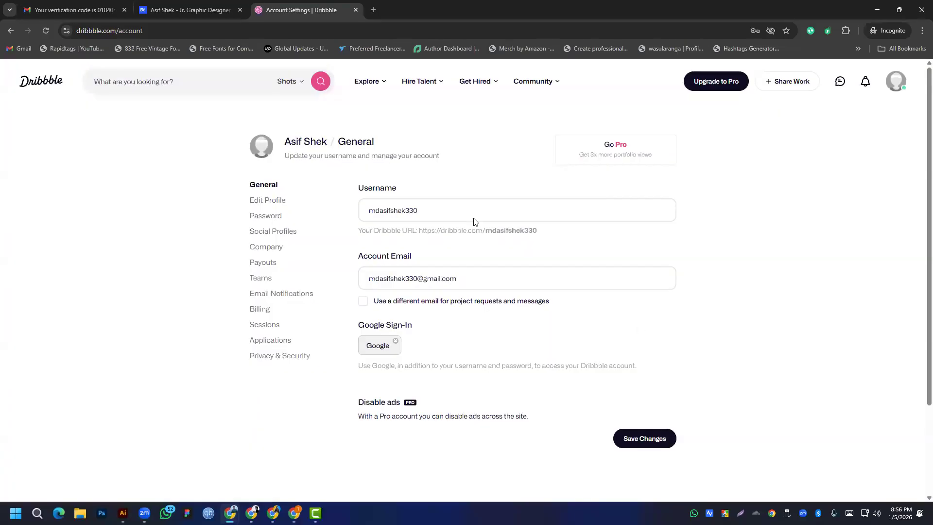
pyautogui.scroll(-3, 466, 272)
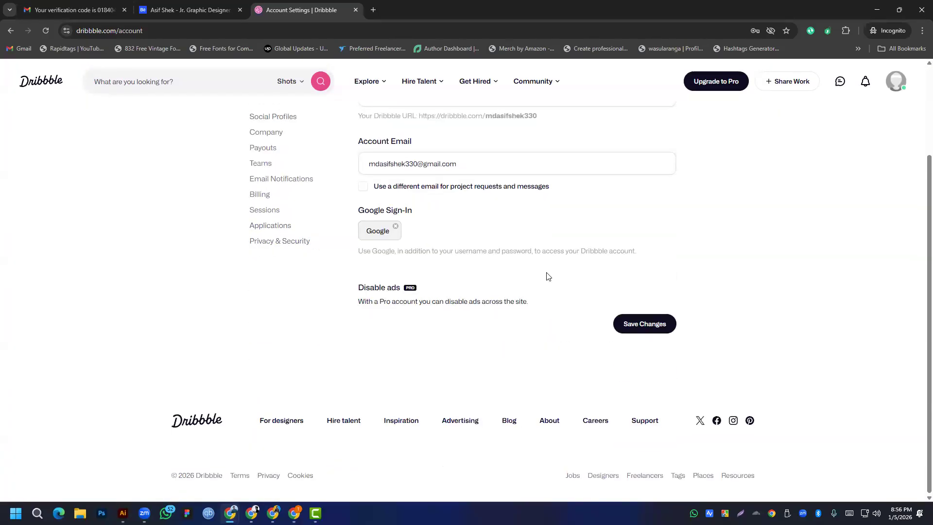
pyautogui.scroll(2, 267, 195)
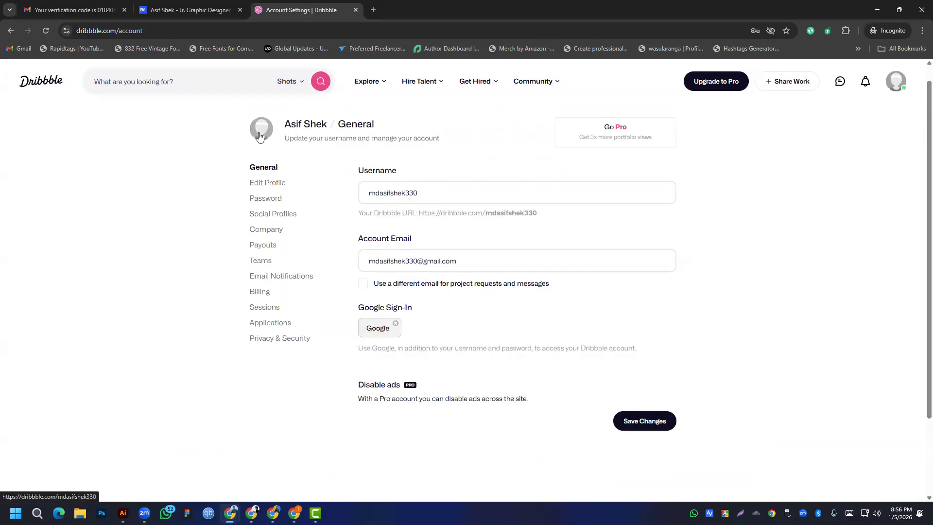
pyautogui.press('F9')
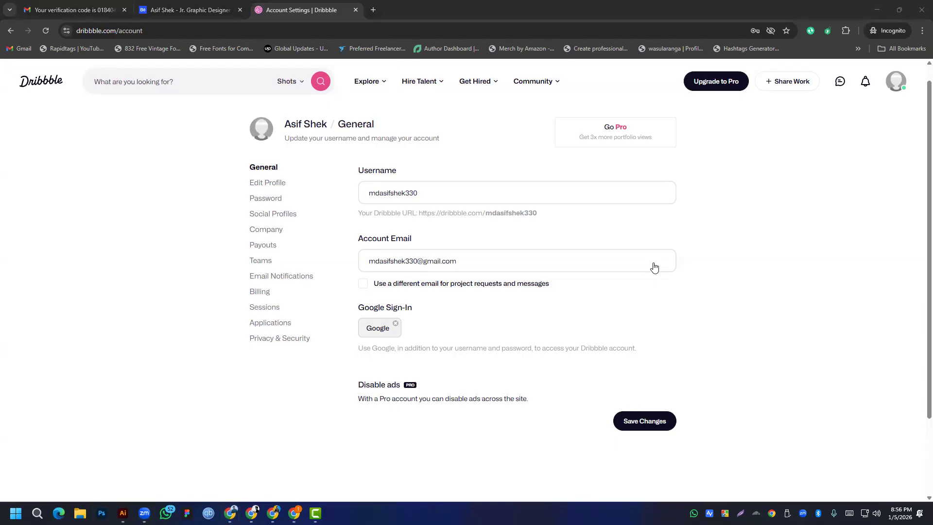
# Visit the public profile, then go to the Edit Profile page.
pyautogui.click(261, 128)
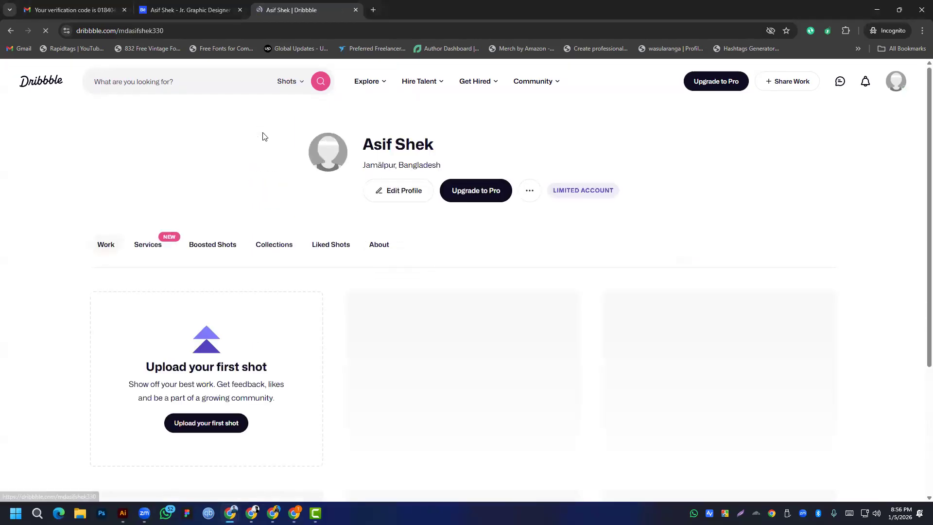
pyautogui.click(402, 191)
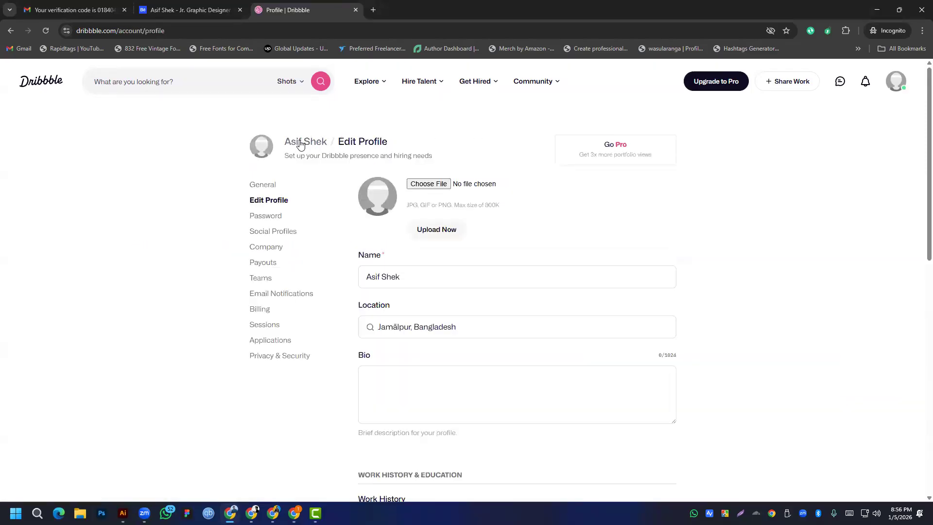
pyautogui.click(304, 144)
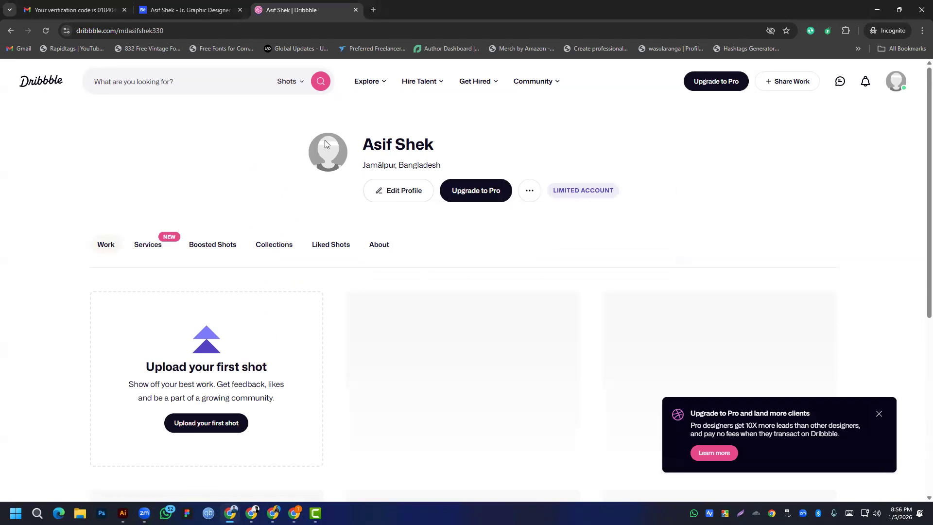
pyautogui.click(416, 193)
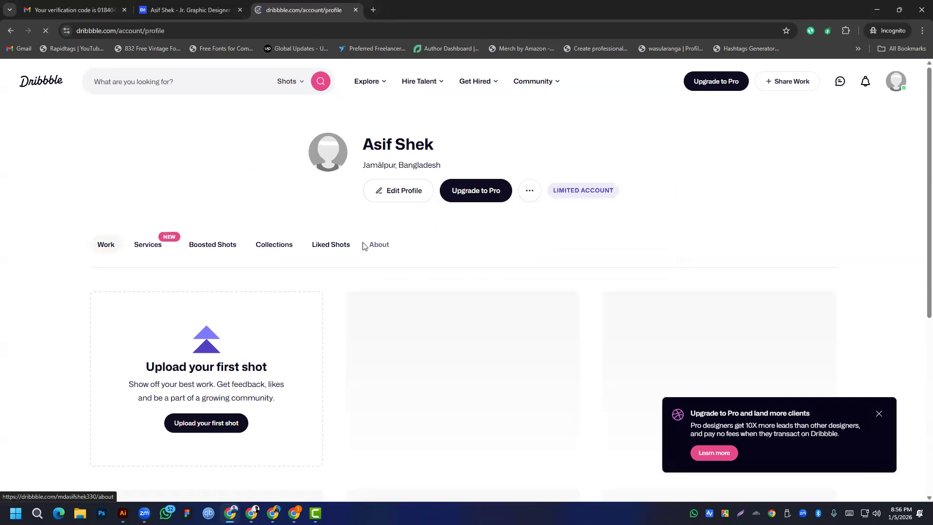
# Upload Image20260105205618.jpg from the Desktop as the profile picture and reload the page.
pyautogui.click(442, 186)
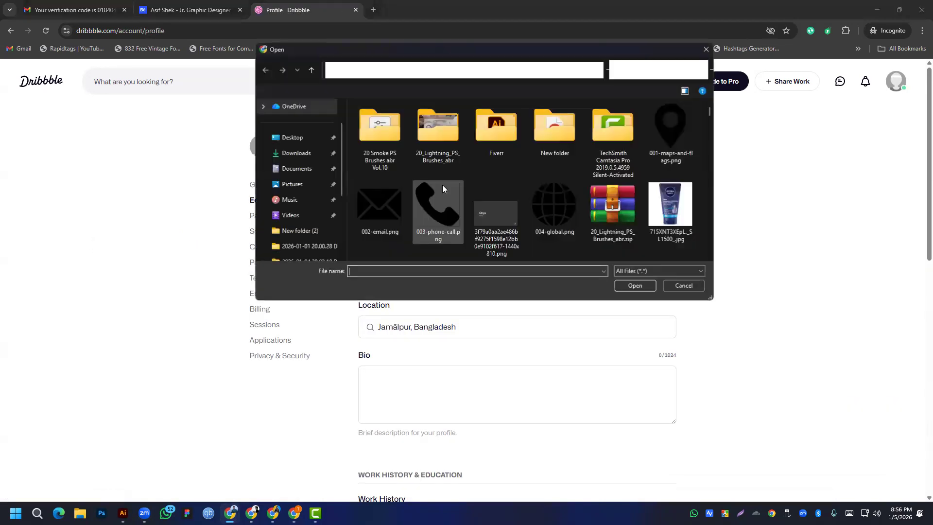
pyautogui.click(292, 138)
pyautogui.scroll(10, 424, 160)
pyautogui.doubleClick(383, 152)
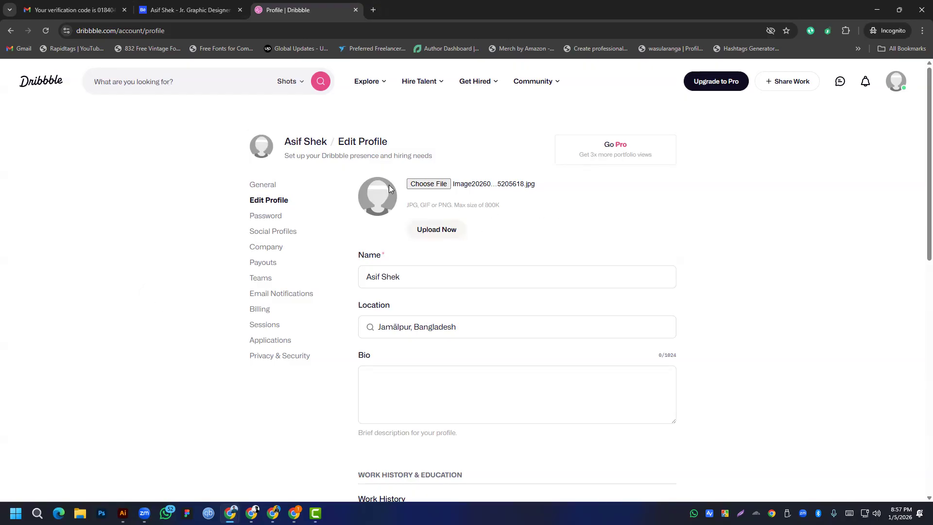
pyautogui.click(443, 233)
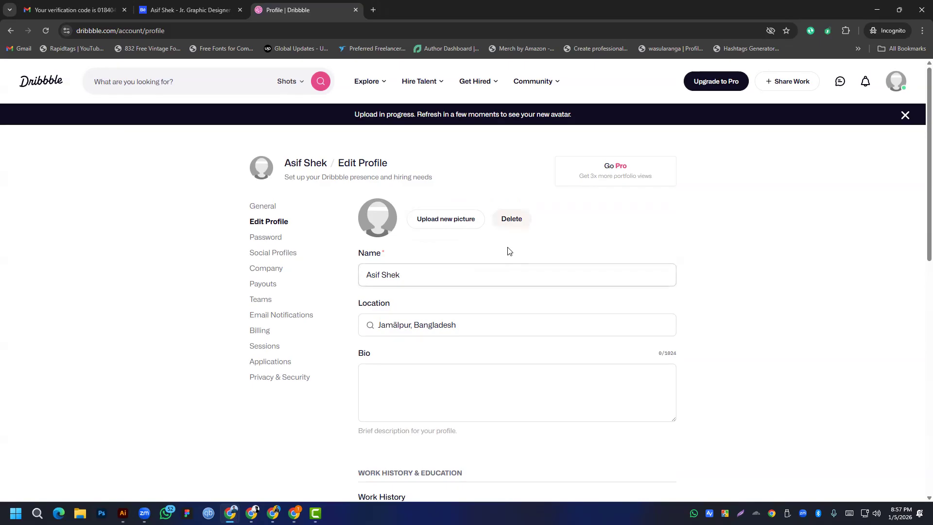
pyautogui.click(46, 31)
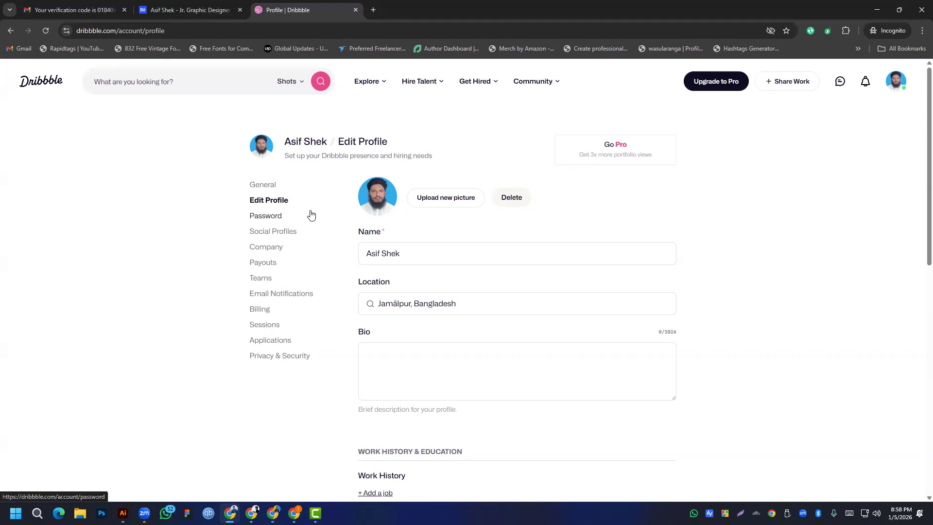
# Scroll through the Edit Profile page to review Bio, Work History, Education and Contact Details.
pyautogui.scroll(-3, 418, 258)
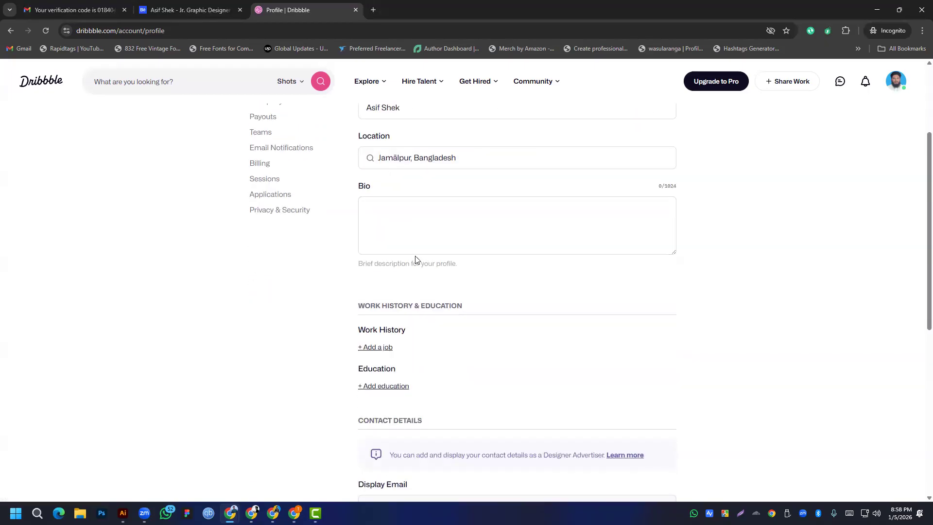
pyautogui.scroll(-3, 414, 255)
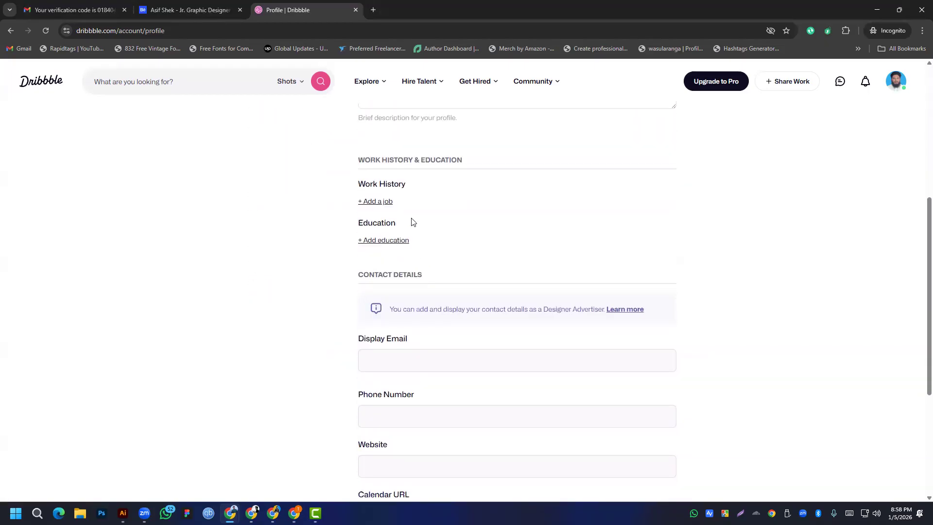
pyautogui.scroll(3, 450, 197)
pyautogui.scroll(-7, 427, 160)
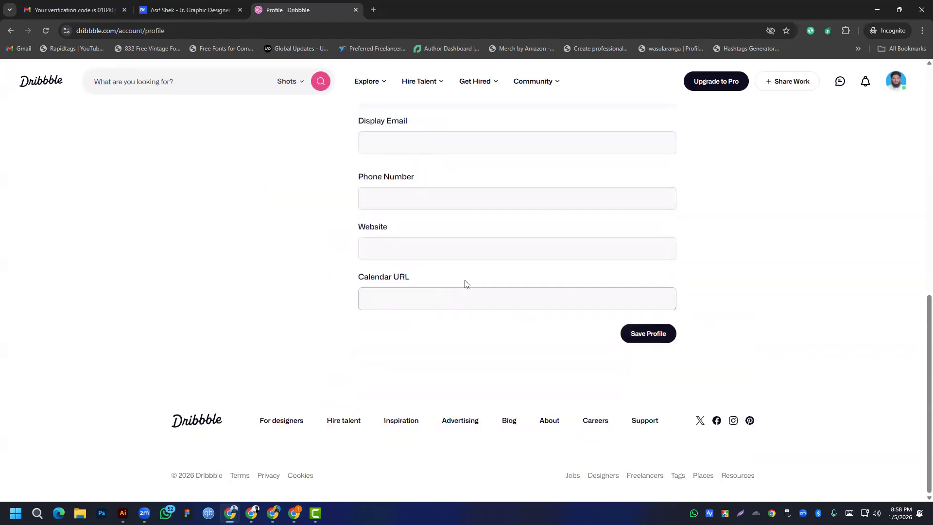
pyautogui.scroll(3, 462, 279)
pyautogui.scroll(8, 298, 208)
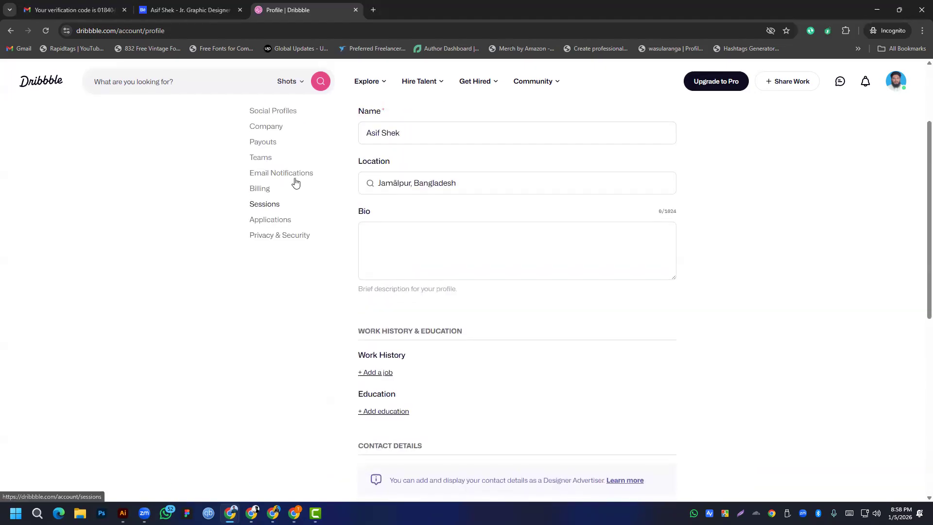
# Go to Social Profiles settings and copy the Behance profile address from the Behance tab.
pyautogui.click(271, 212)
pyautogui.scroll(-2, 437, 204)
pyautogui.scroll(-6, 400, 172)
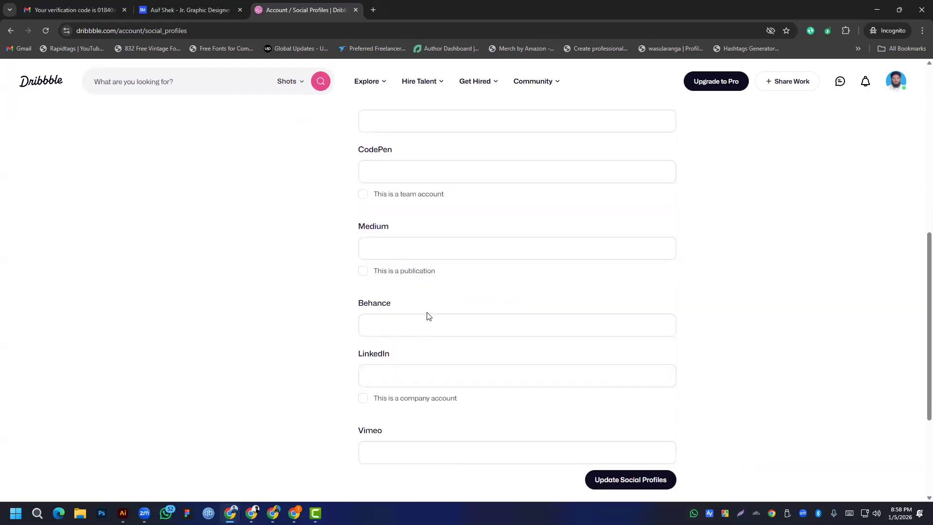
pyautogui.scroll(-1, 428, 316)
pyautogui.click(163, 7)
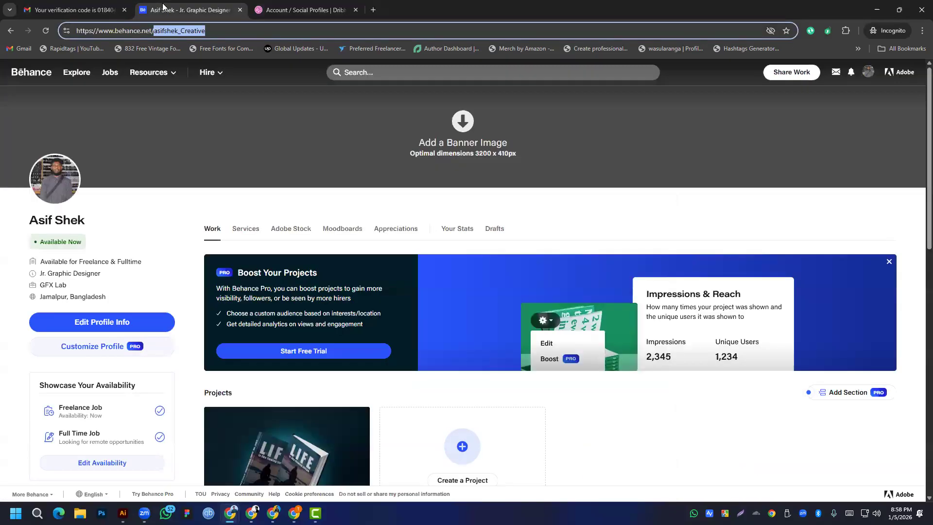
pyautogui.tripleClick(160, 32)
pyautogui.rightClick(161, 31)
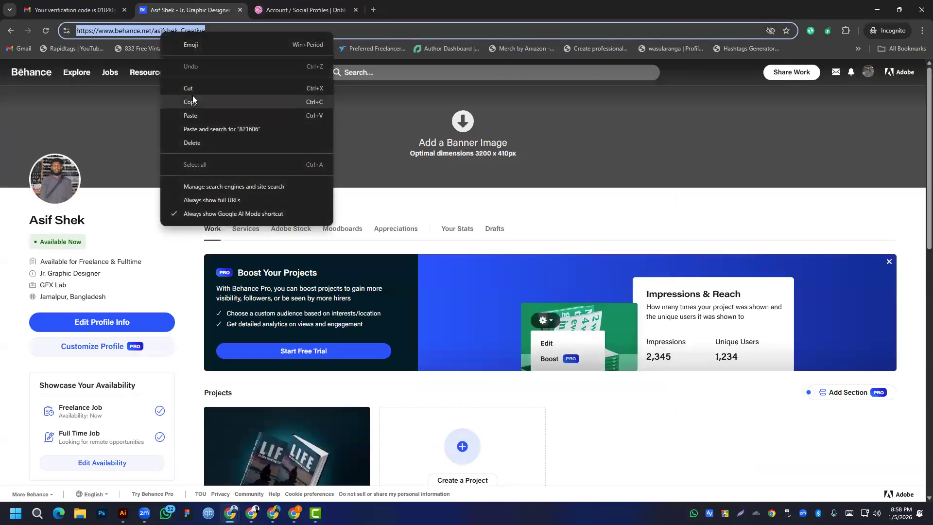
pyautogui.click(262, 7)
# Paste the Behance link into the Behance field and save the social profiles.
pyautogui.click(374, 270)
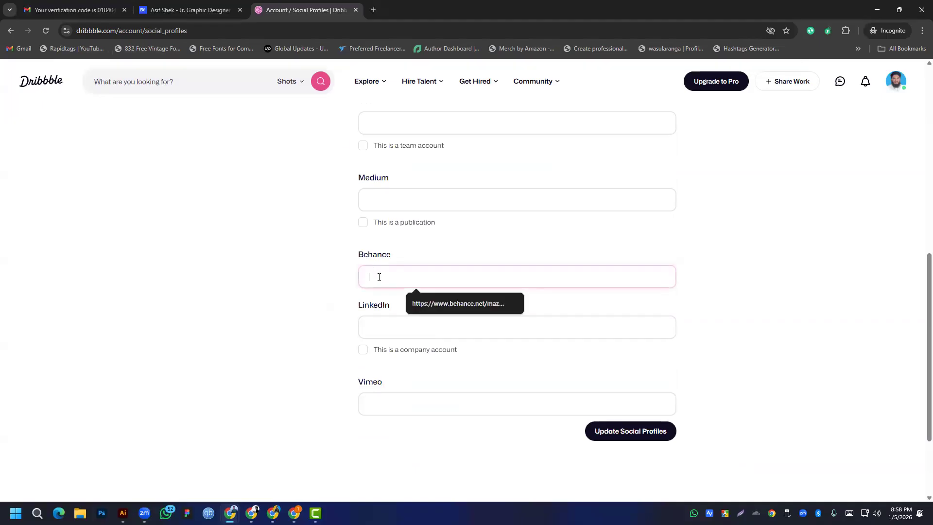
pyautogui.rightClick(370, 281)
pyautogui.click(403, 166)
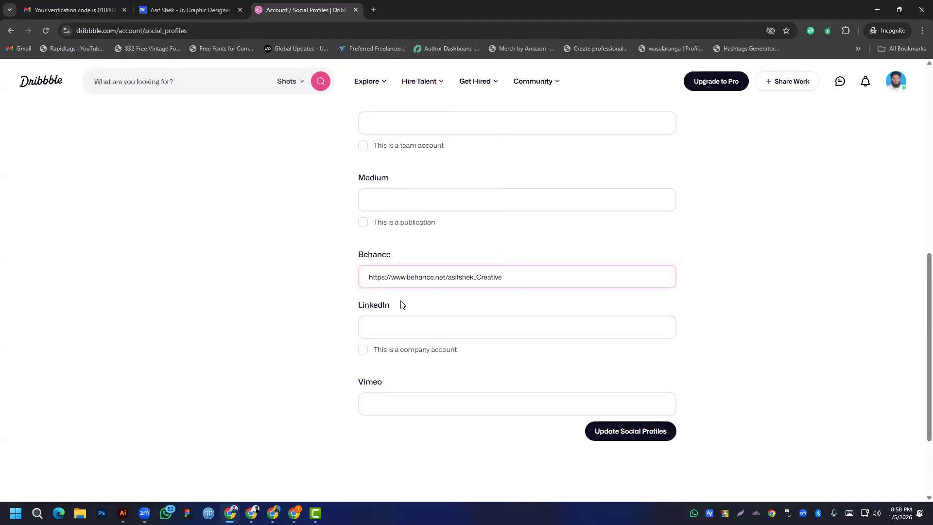
pyautogui.scroll(-3, 403, 306)
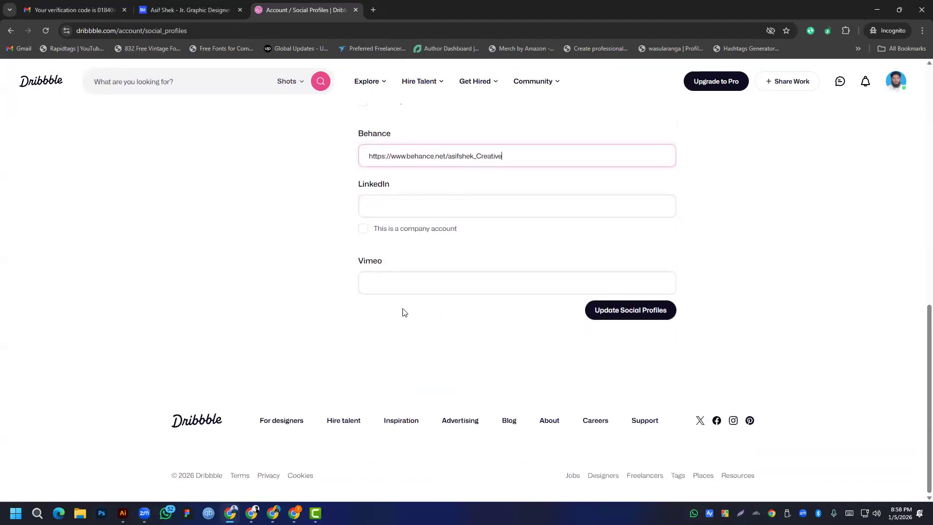
pyautogui.click(618, 314)
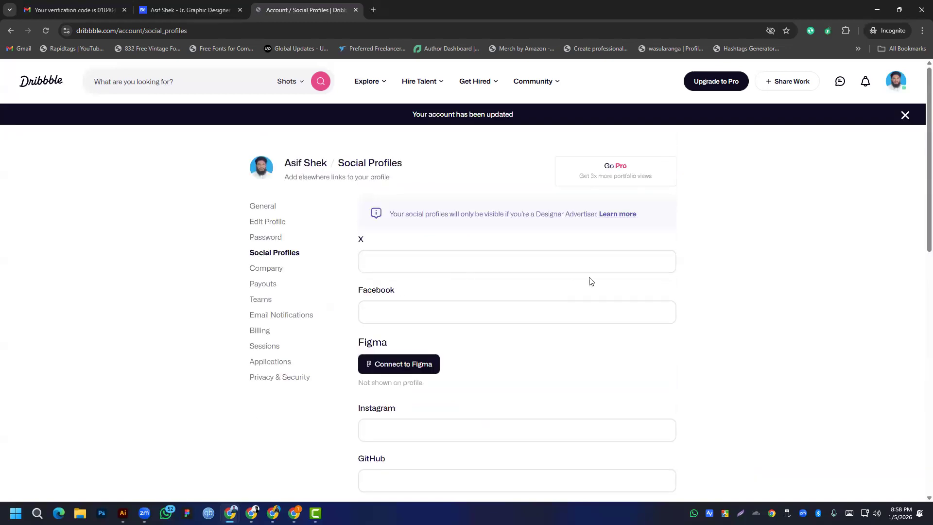
# Review the updated Social Profiles form, returning to its top.
pyautogui.click(388, 267)
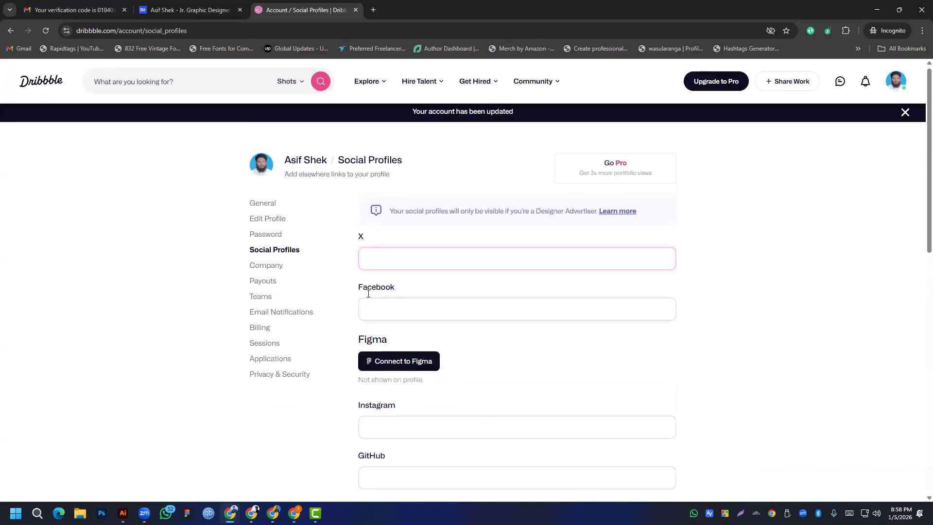
pyautogui.scroll(-4, 372, 236)
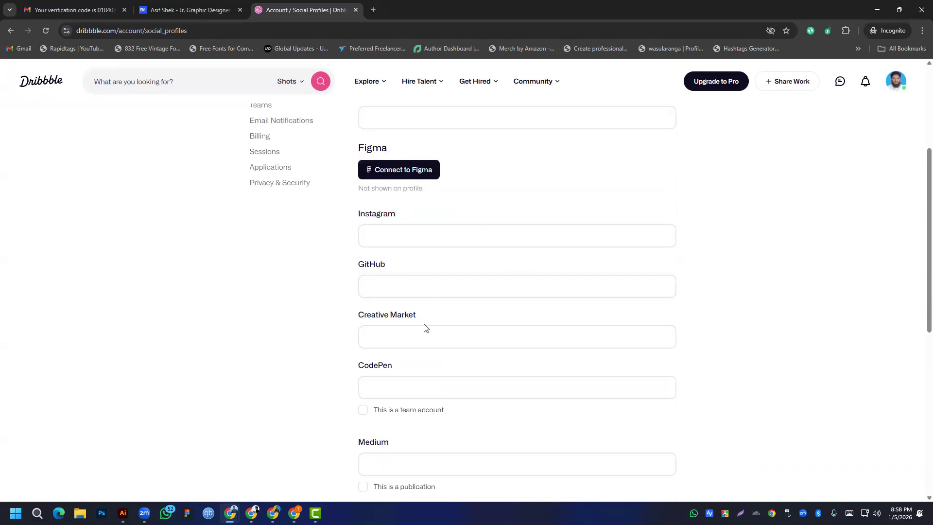
pyautogui.scroll(-2, 425, 328)
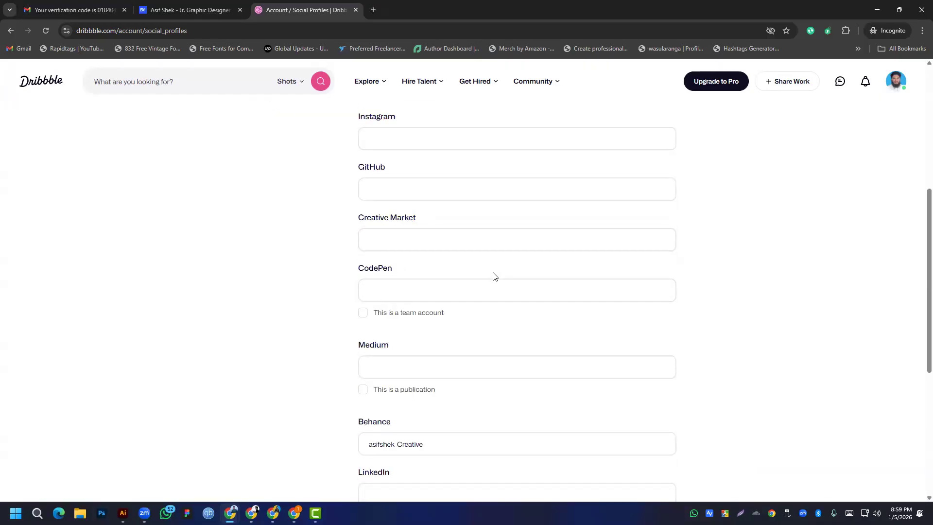
pyautogui.scroll(-1, 494, 276)
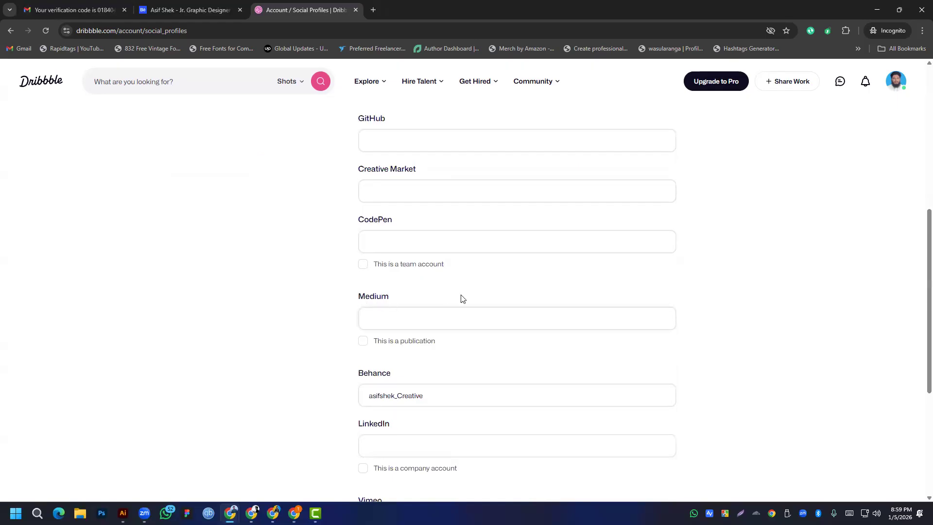
pyautogui.scroll(-3, 462, 299)
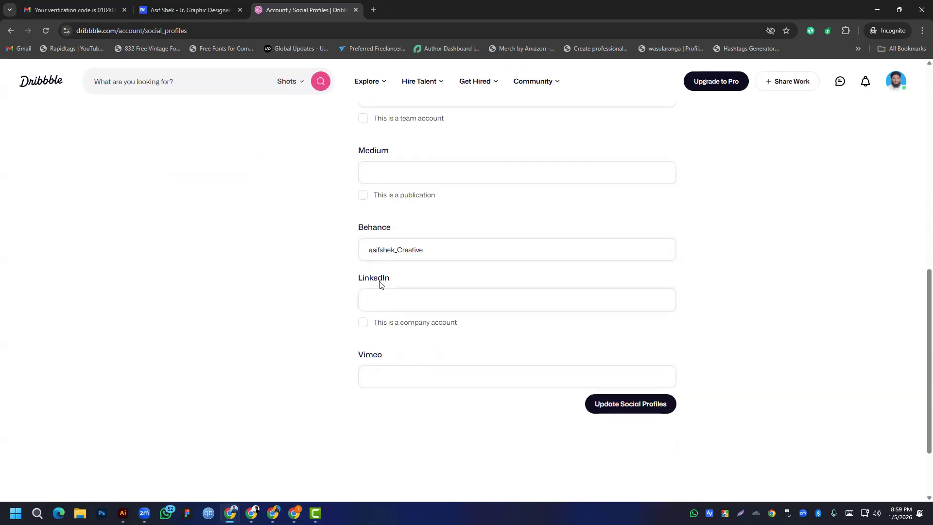
pyautogui.scroll(-3, 413, 305)
pyautogui.scroll(7, 300, 249)
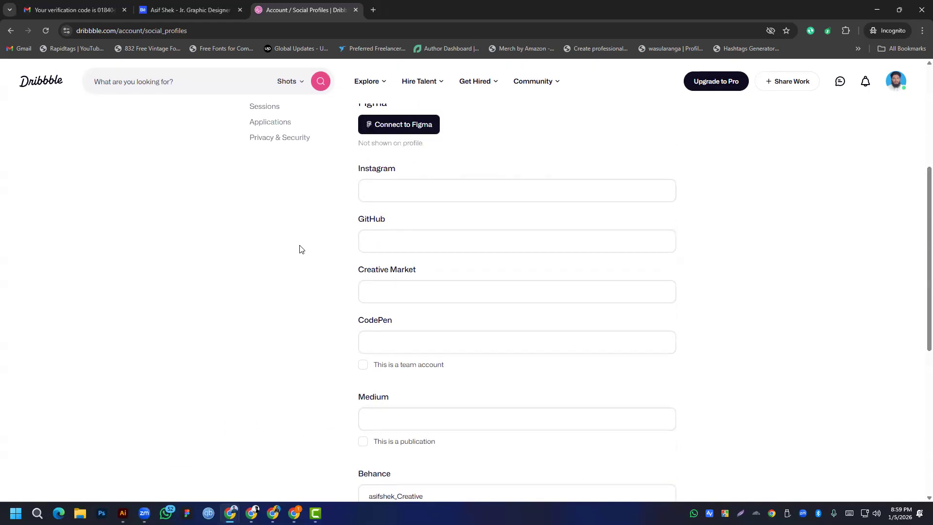
pyautogui.scroll(4, 299, 249)
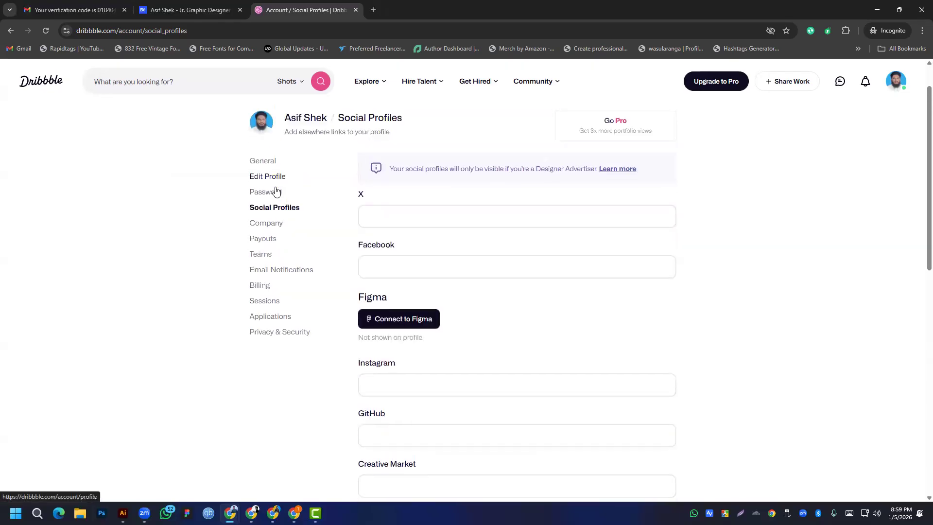
# Visit the Company, Payouts, Teams and Email Notifications settings sections.
pyautogui.click(269, 224)
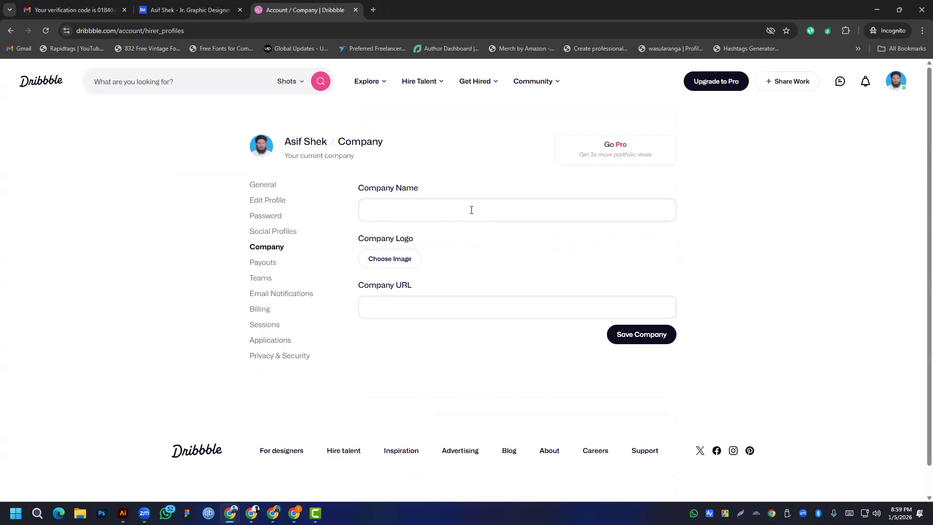
pyautogui.click(270, 267)
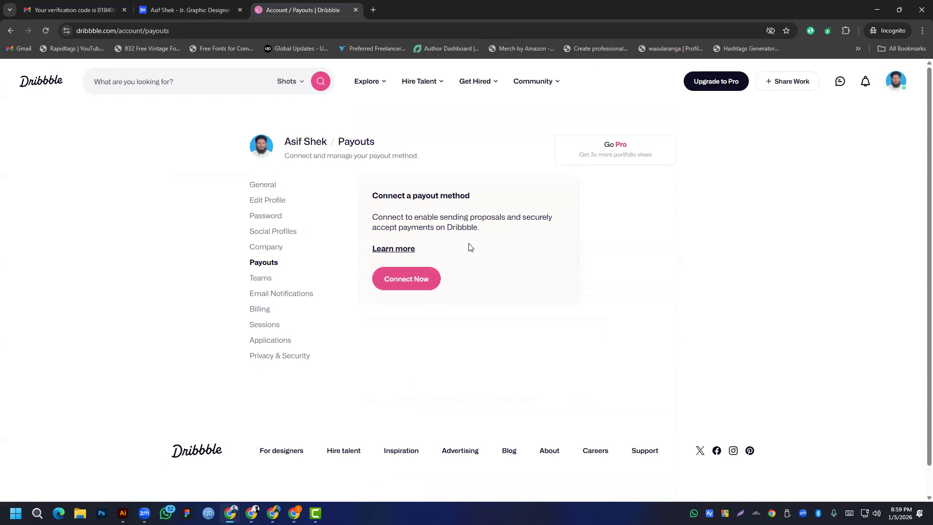
pyautogui.click(262, 280)
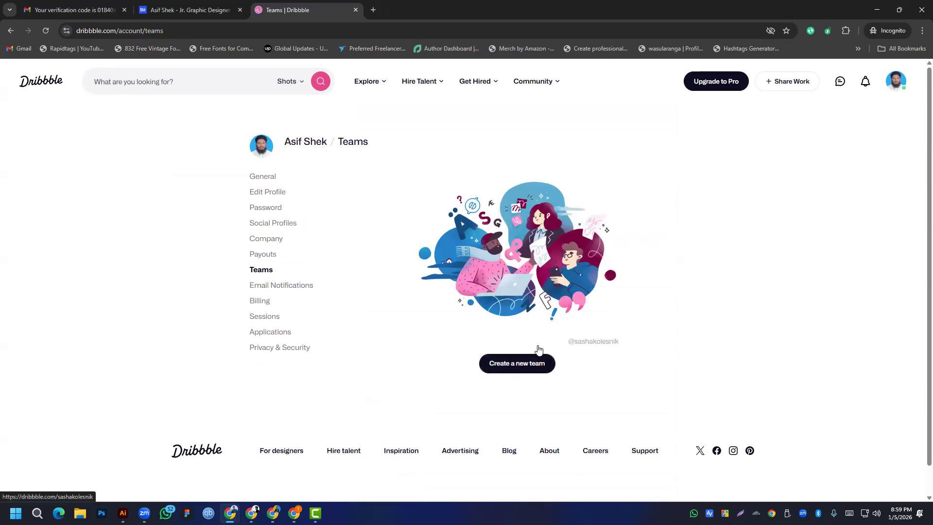
pyautogui.click(272, 286)
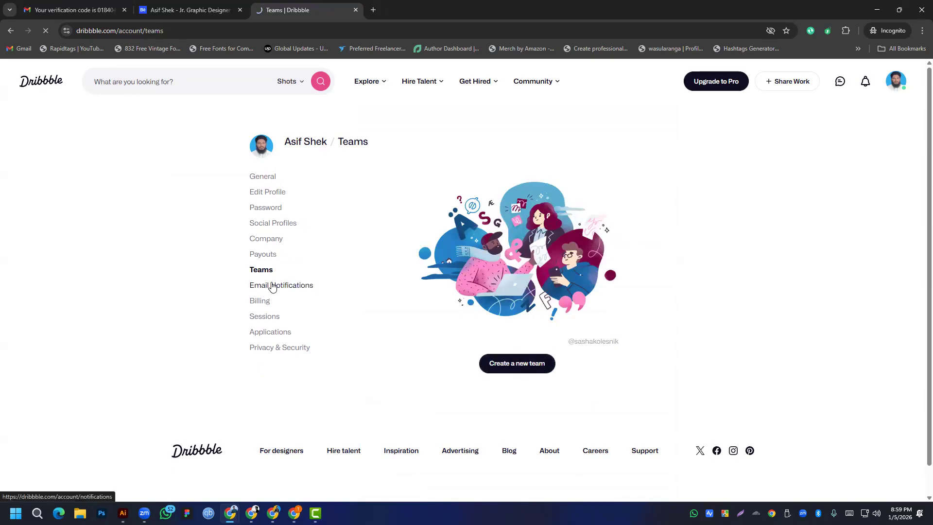
pyautogui.scroll(-4, 452, 265)
pyautogui.scroll(3, 278, 226)
pyautogui.scroll(2, 278, 226)
# Visit Billing, Sessions, Applications and Privacy & Security, then return to General settings.
pyautogui.click(257, 310)
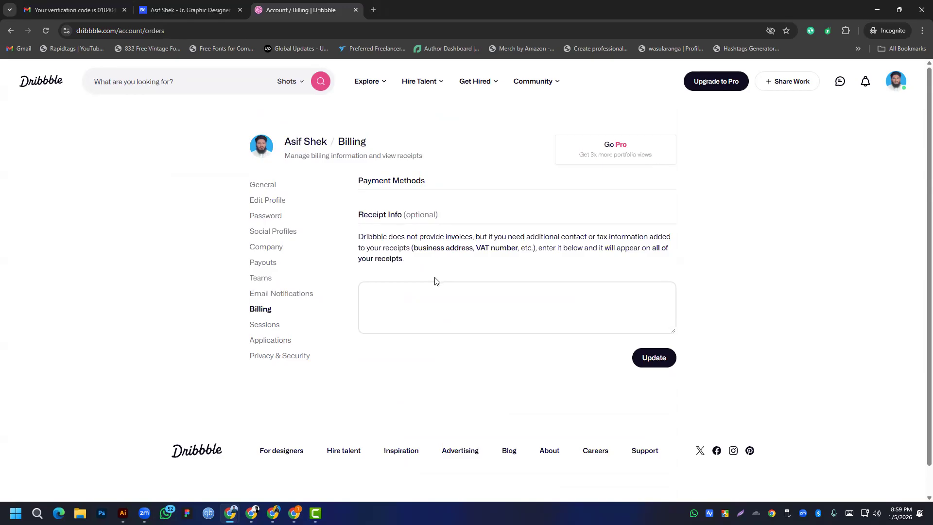
pyautogui.click(266, 325)
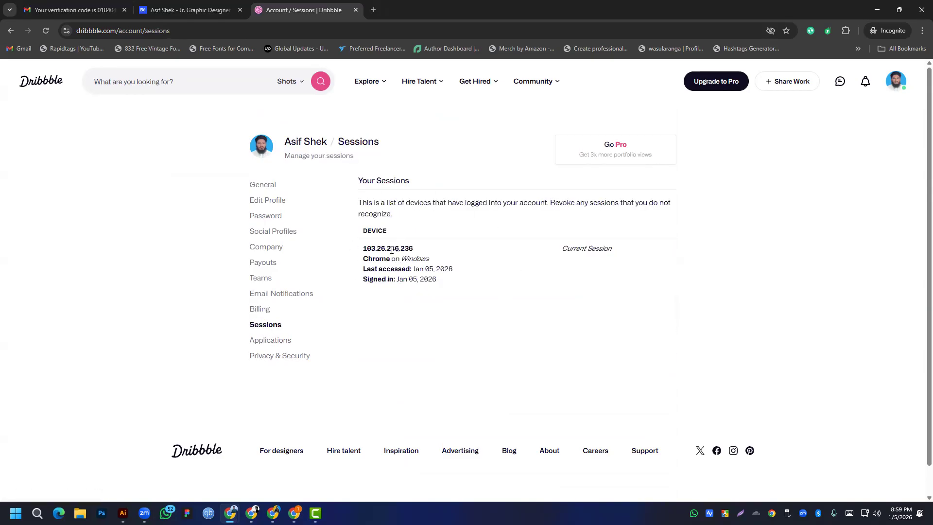
pyautogui.click(283, 340)
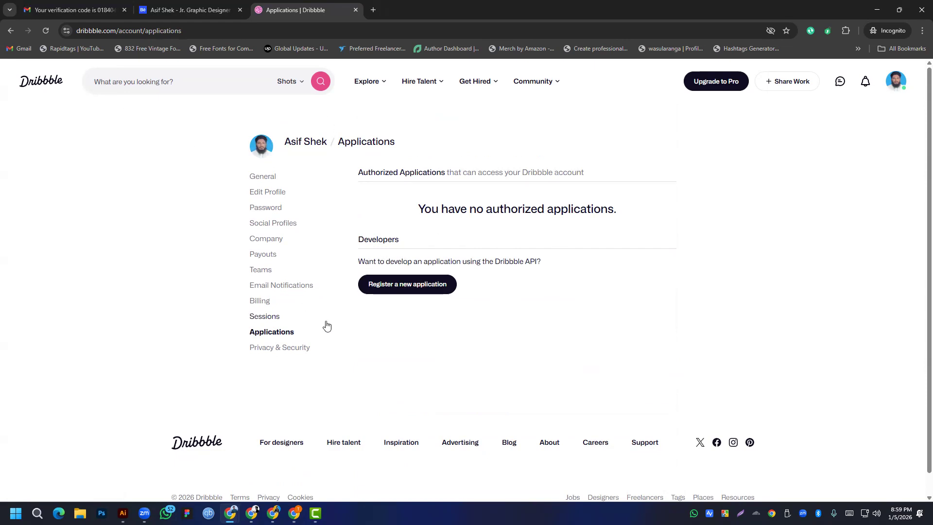
pyautogui.click(296, 350)
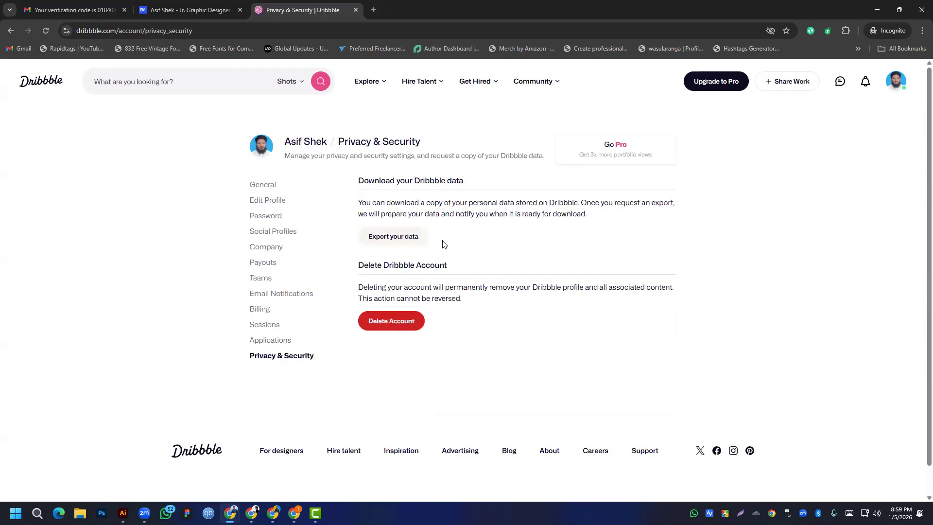
pyautogui.click(271, 189)
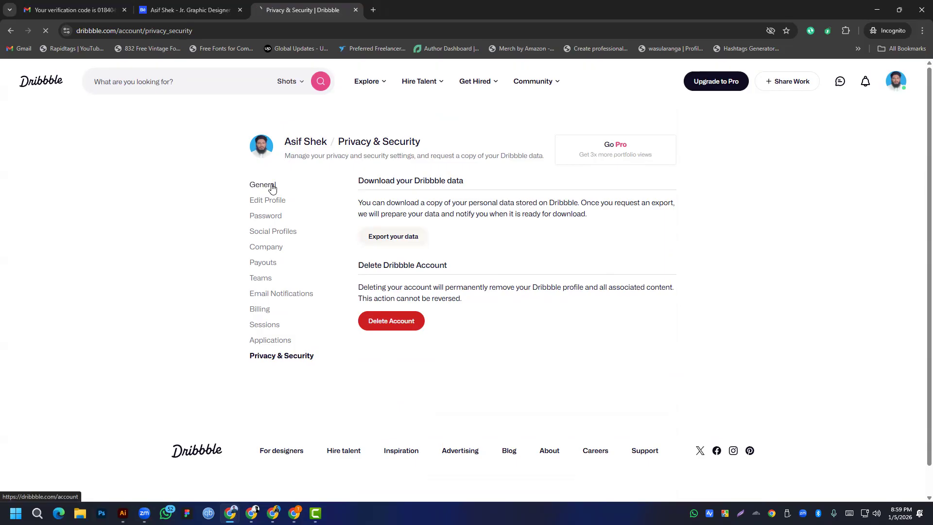
pyautogui.scroll(-3, 287, 193)
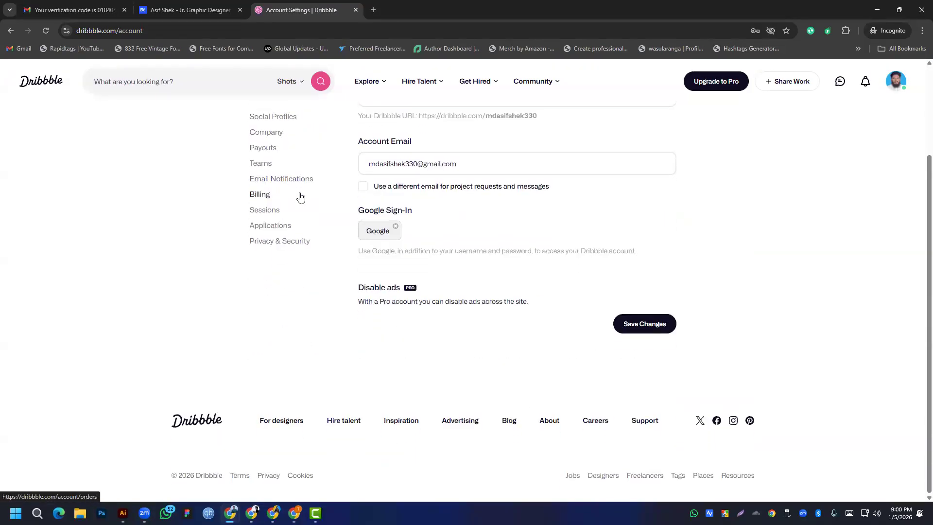
pyautogui.scroll(3, 515, 264)
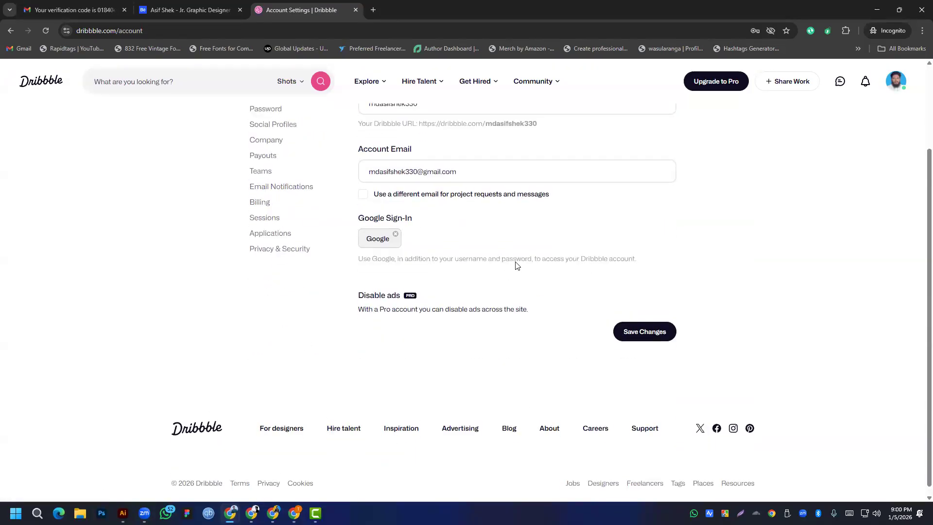
# On the public profile, view the Learn more details for the LIMITED ACCOUNT badge.
pyautogui.click(897, 88)
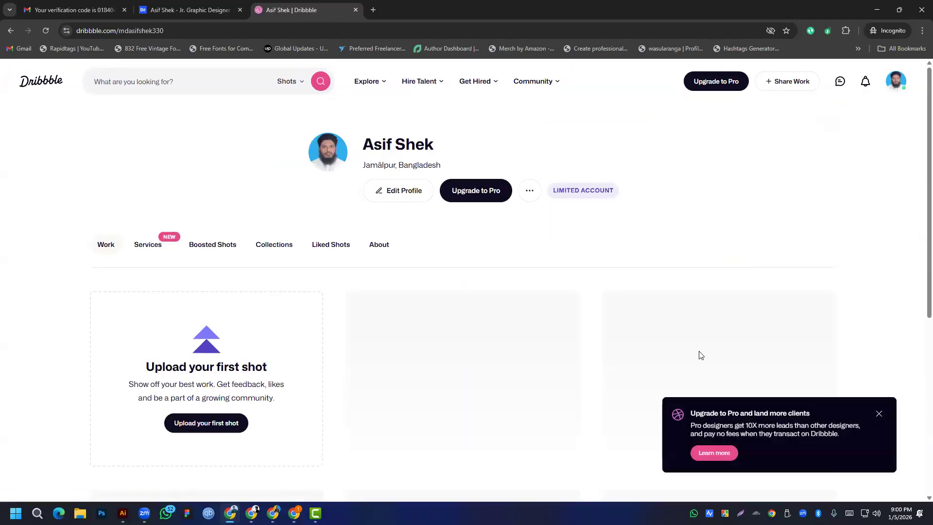
pyautogui.moveTo(565, 198)
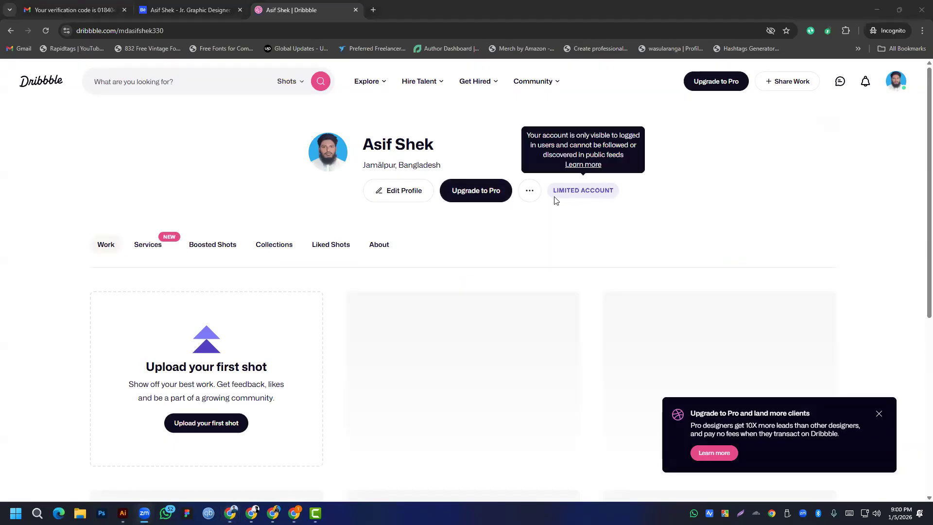
pyautogui.click(583, 166)
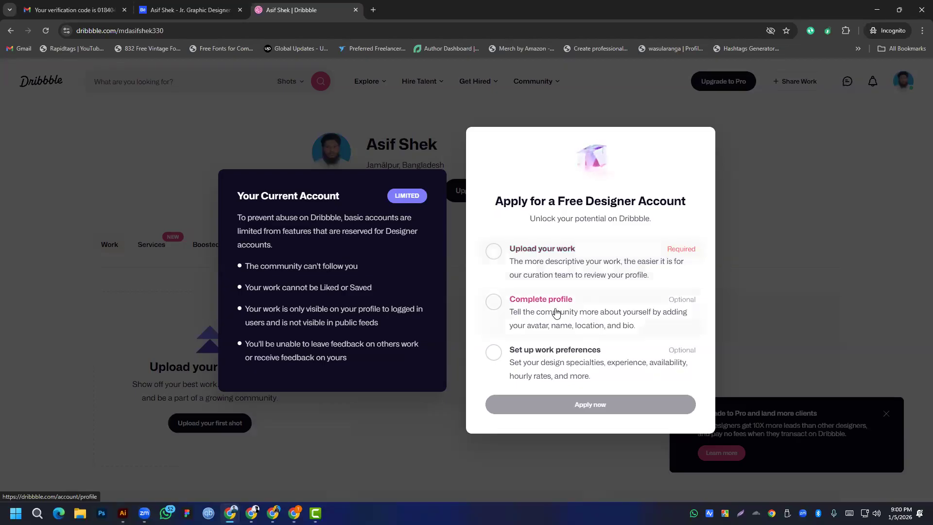
# Reach Work Preferences through the limited-account note and switch on Available for Work.
pyautogui.click(557, 313)
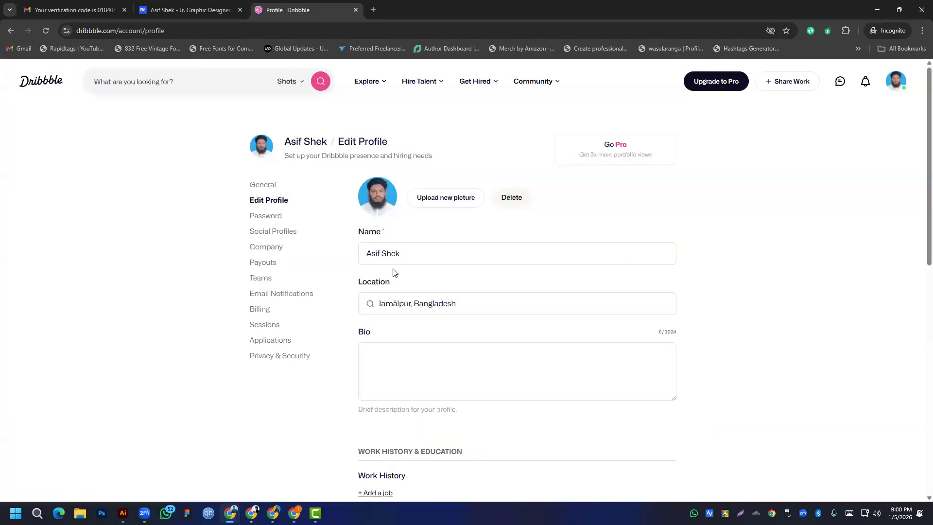
pyautogui.scroll(-10, 394, 272)
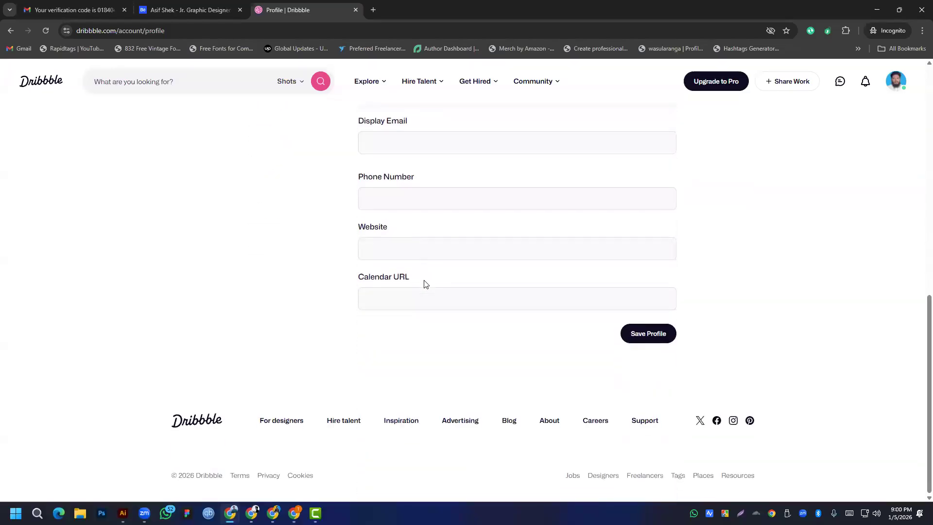
pyautogui.scroll(10, 506, 302)
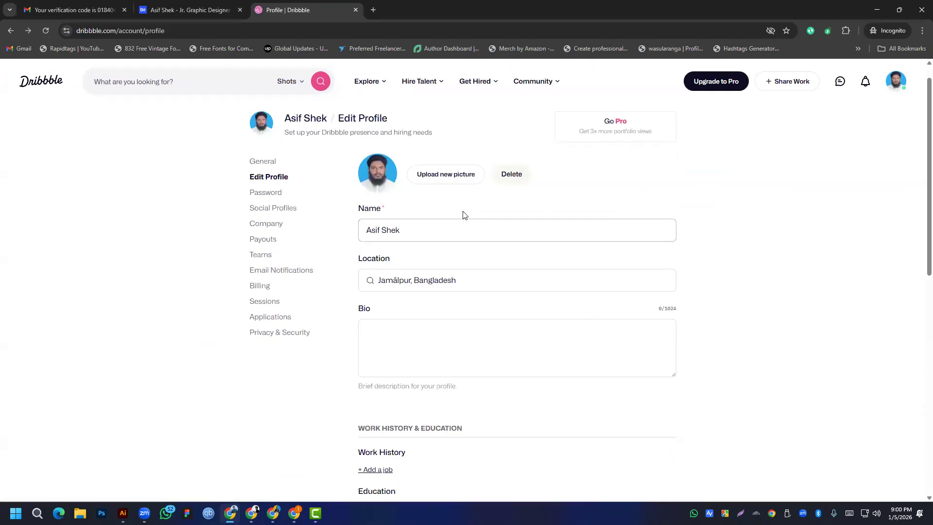
pyautogui.moveTo(596, 191)
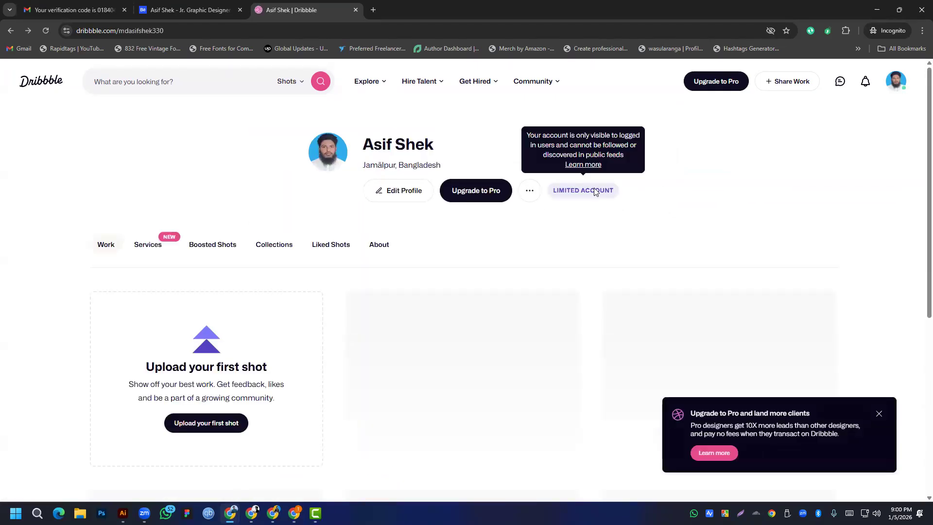
pyautogui.click(582, 165)
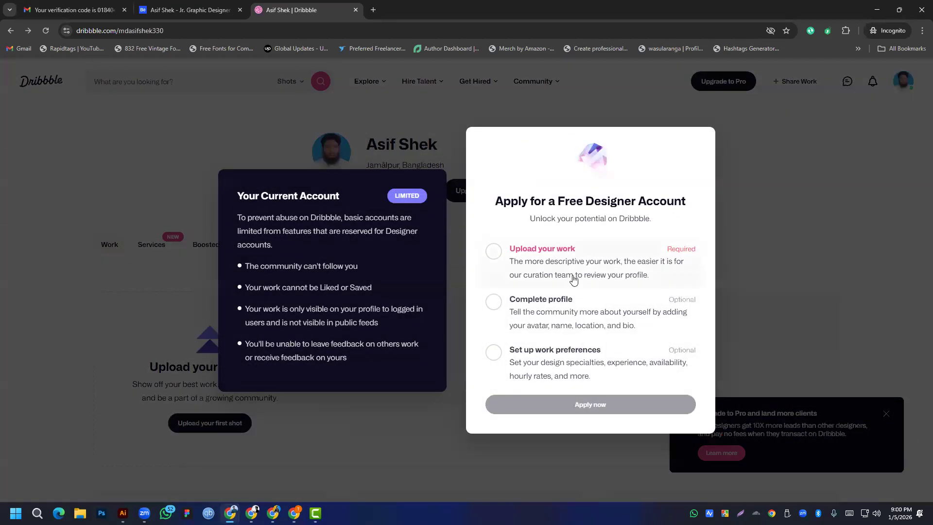
pyautogui.click(551, 351)
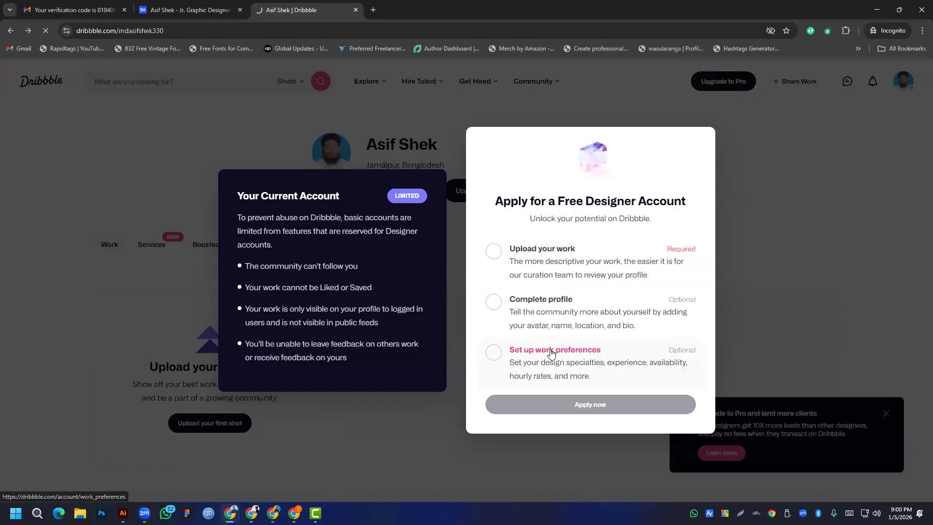
pyautogui.click(366, 214)
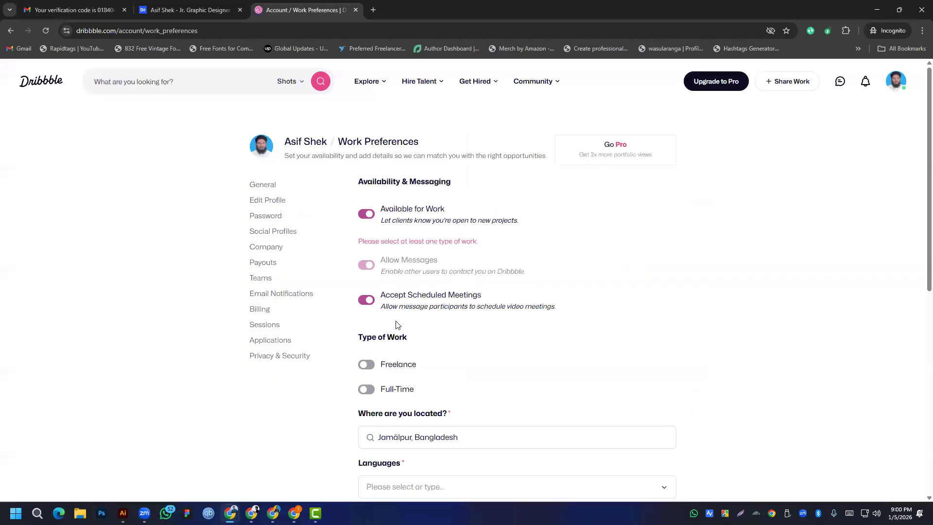
# Turn on Freelance with a $10 minimum project rate and $10 hourly rate.
pyautogui.click(366, 366)
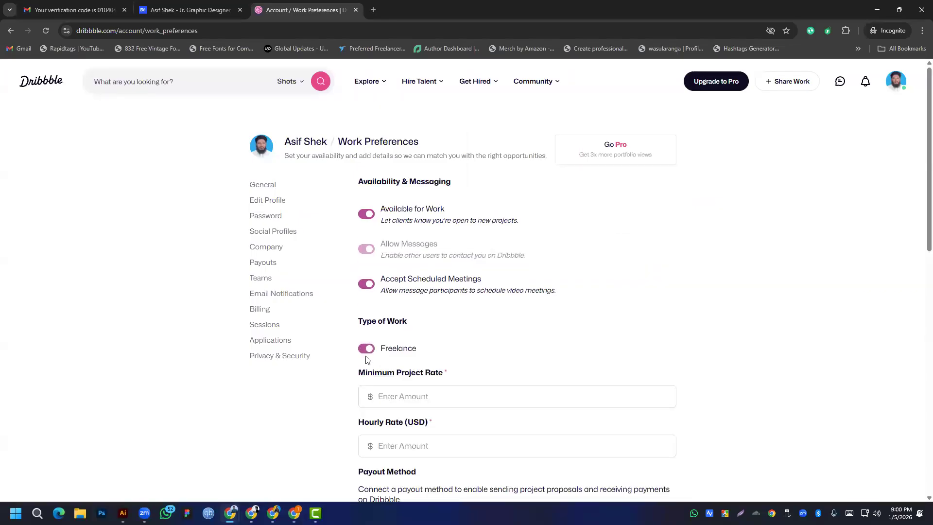
pyautogui.scroll(-3, 366, 359)
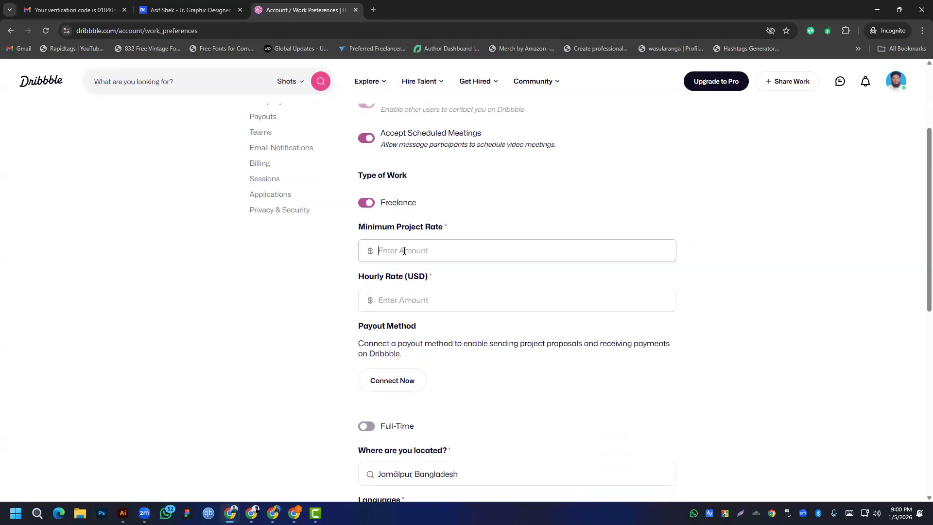
pyautogui.write('10')
pyautogui.click(418, 305)
pyautogui.write('10')
pyautogui.scroll(-2, 415, 310)
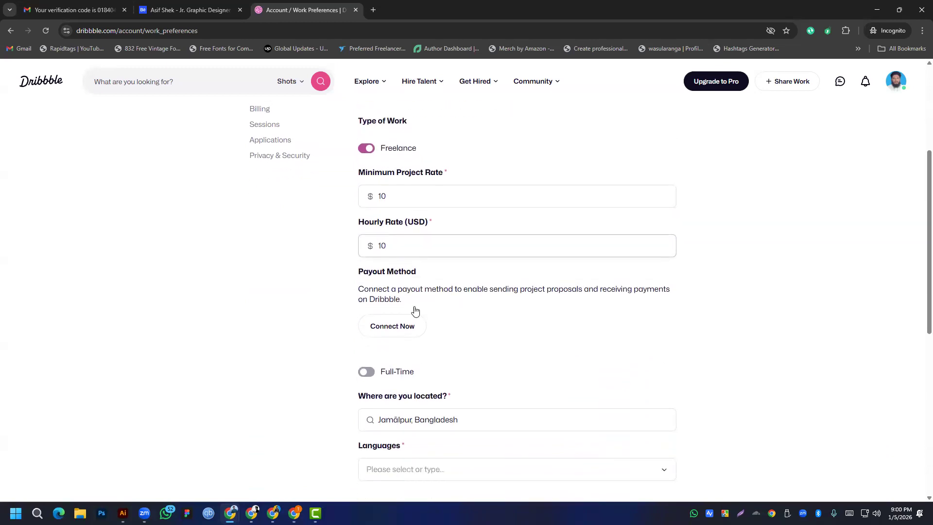
# Turn on Full-Time, answer remote Yes and U.S. visa No, and pick salary $<50k.
pyautogui.click(366, 329)
pyautogui.scroll(-2, 385, 363)
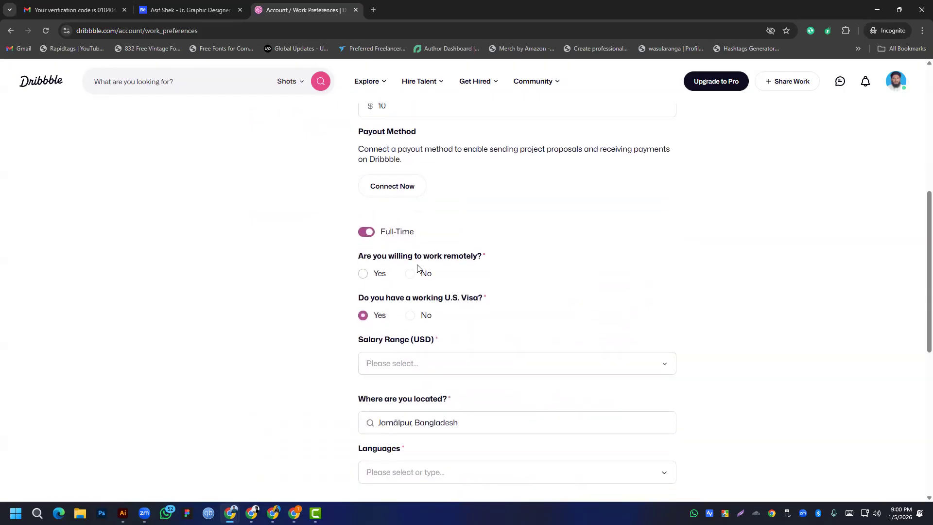
pyautogui.click(372, 274)
pyautogui.click(417, 316)
pyautogui.scroll(-2, 465, 316)
pyautogui.click(404, 265)
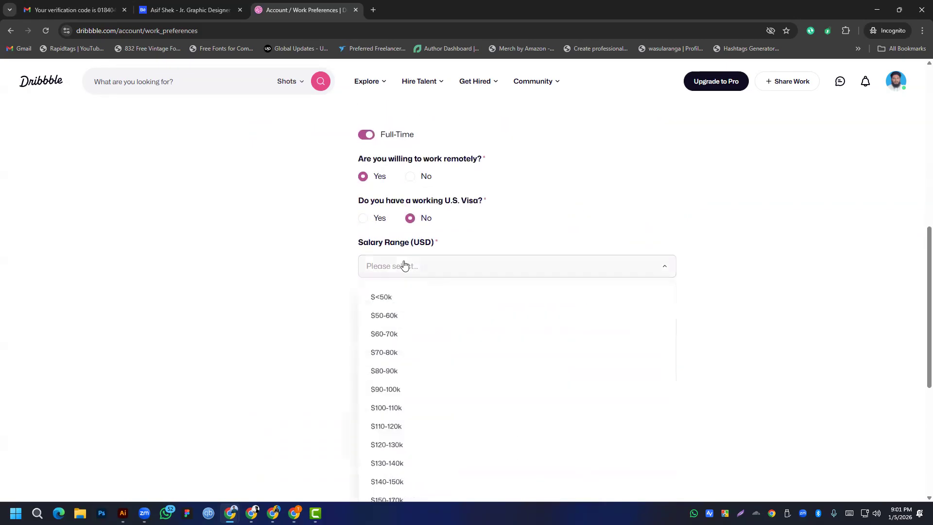
pyautogui.click(375, 300)
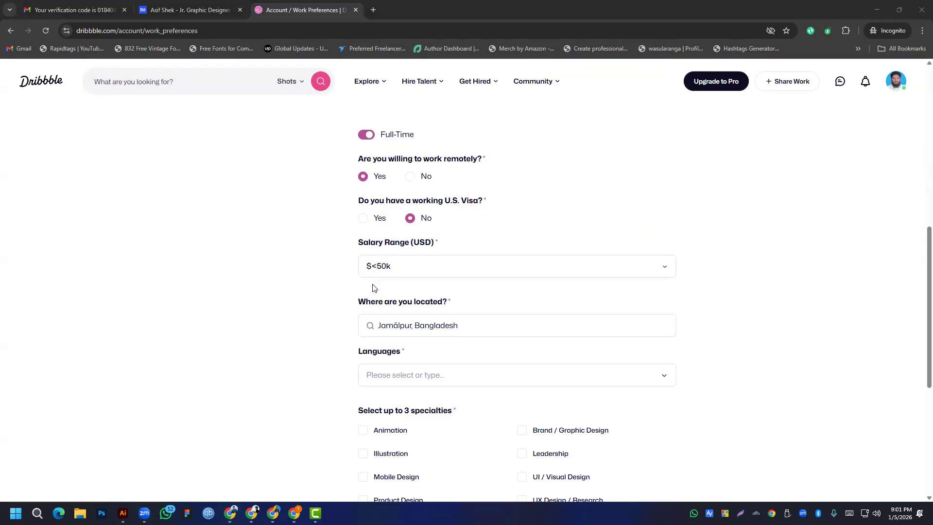
# Add Bengali, English and Dutch to the Languages field.
pyautogui.scroll(-1, 354, 288)
pyautogui.click(438, 325)
pyautogui.click(372, 381)
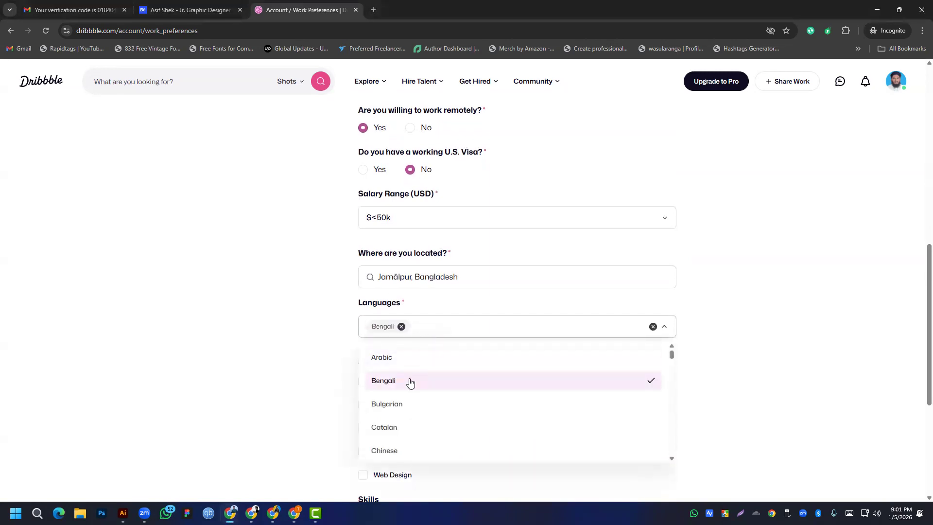
pyautogui.scroll(-1, 359, 405)
pyautogui.scroll(-2, 340, 389)
pyautogui.scroll(-3, 407, 314)
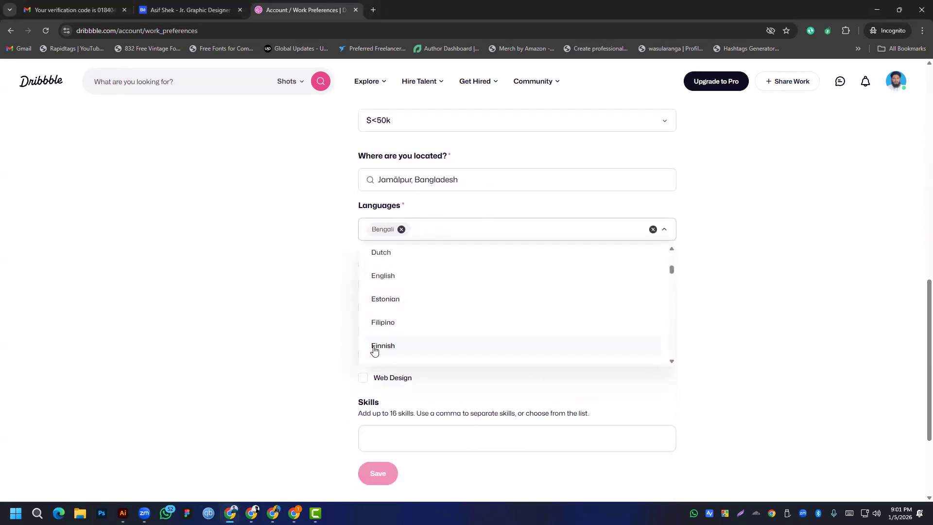
pyautogui.scroll(-1, 402, 321)
pyautogui.scroll(1, 389, 323)
pyautogui.click(388, 280)
pyautogui.click(408, 258)
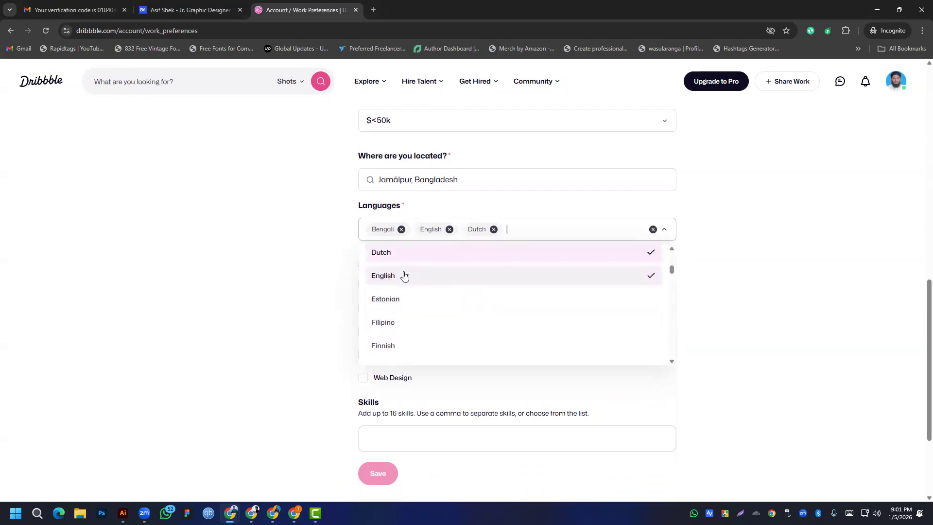
# Add Spanish and German as languages, then close the list.
pyautogui.scroll(-4, 423, 296)
pyautogui.scroll(-15, 423, 297)
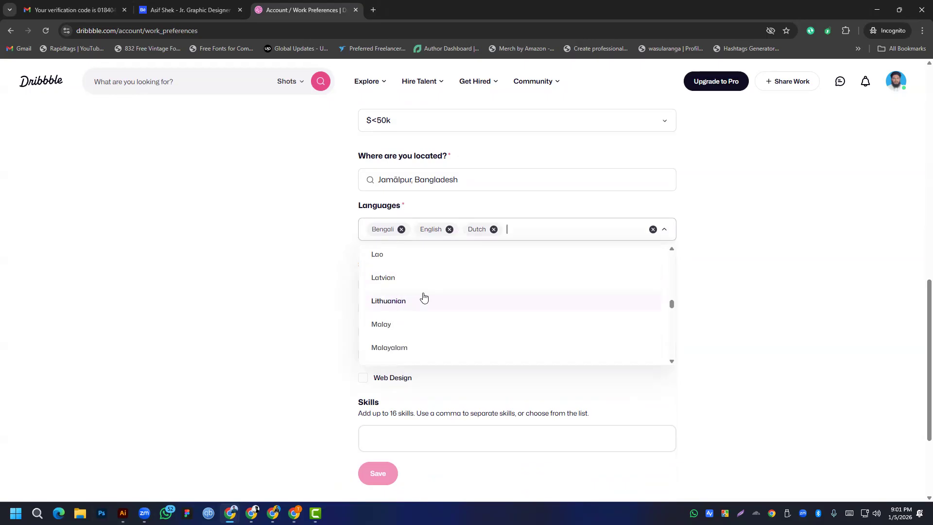
pyautogui.scroll(3, 423, 297)
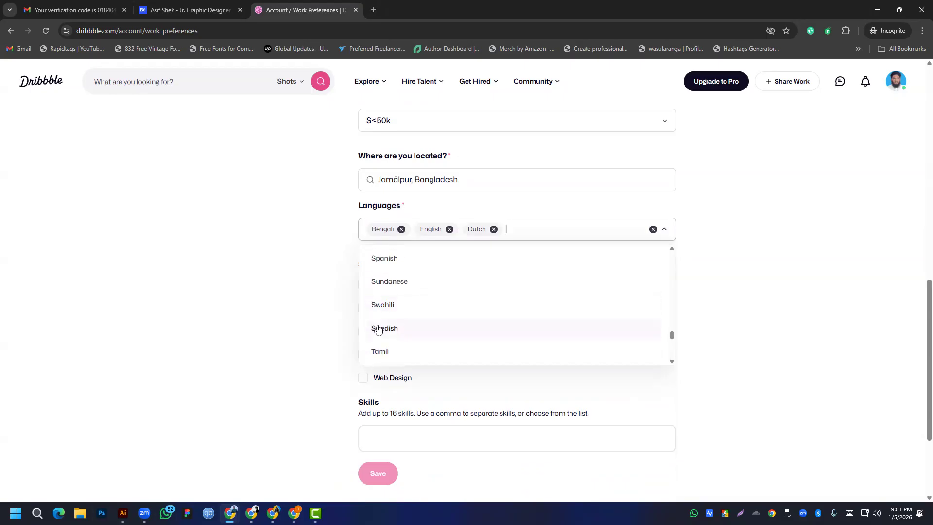
pyautogui.click(378, 258)
pyautogui.scroll(-7, 447, 320)
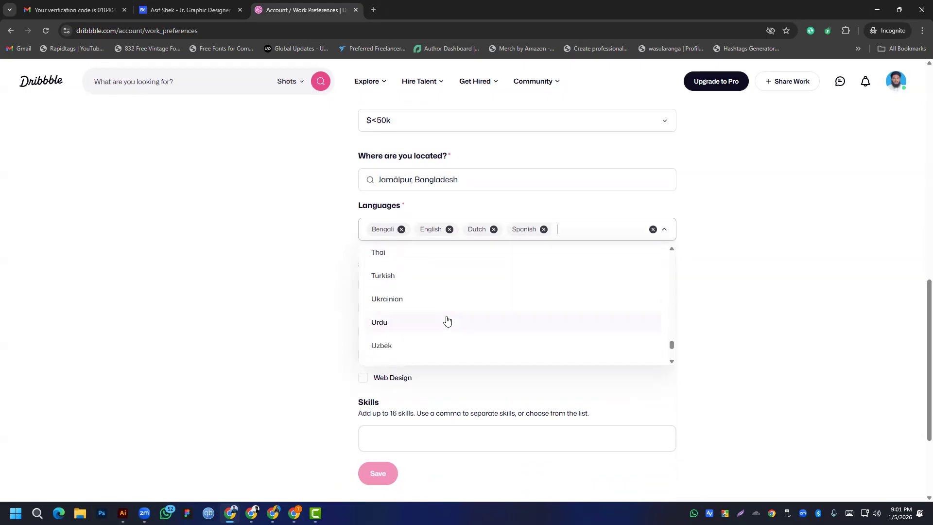
pyautogui.scroll(15, 419, 248)
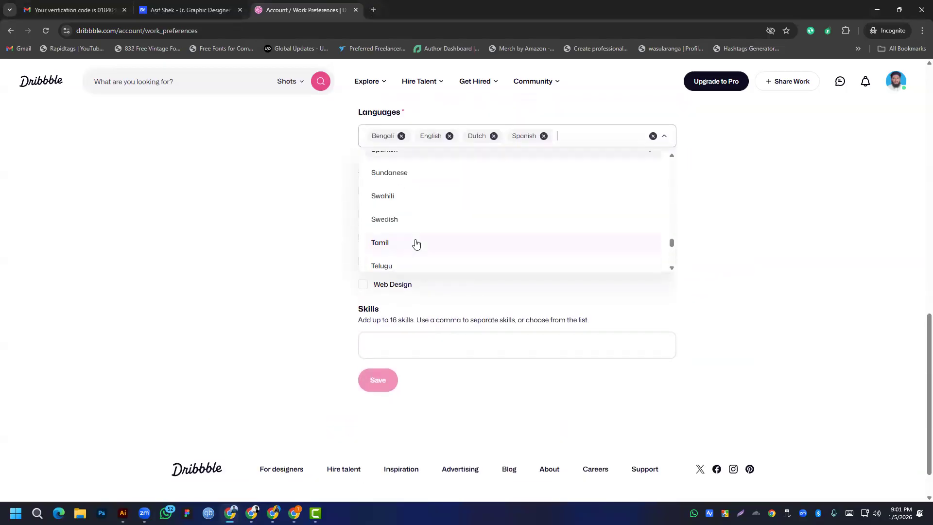
pyautogui.scroll(3, 417, 244)
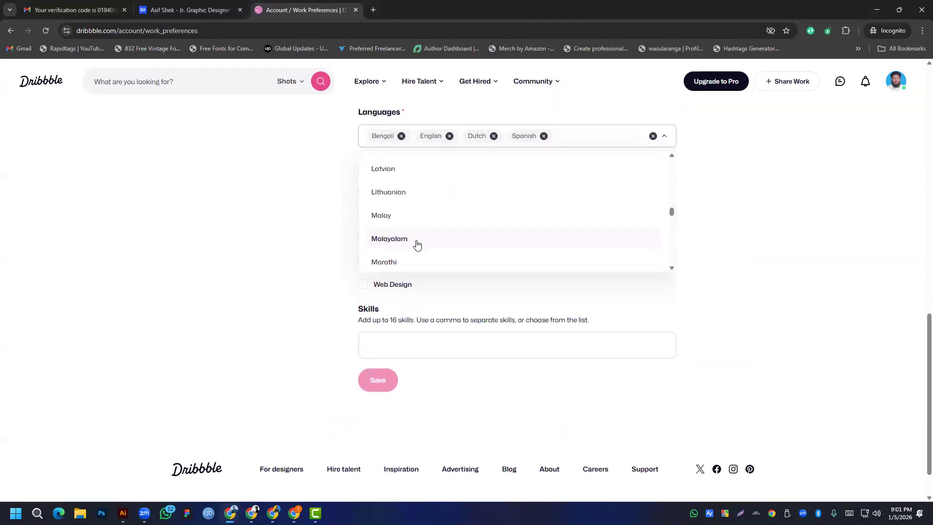
pyautogui.scroll(5, 417, 245)
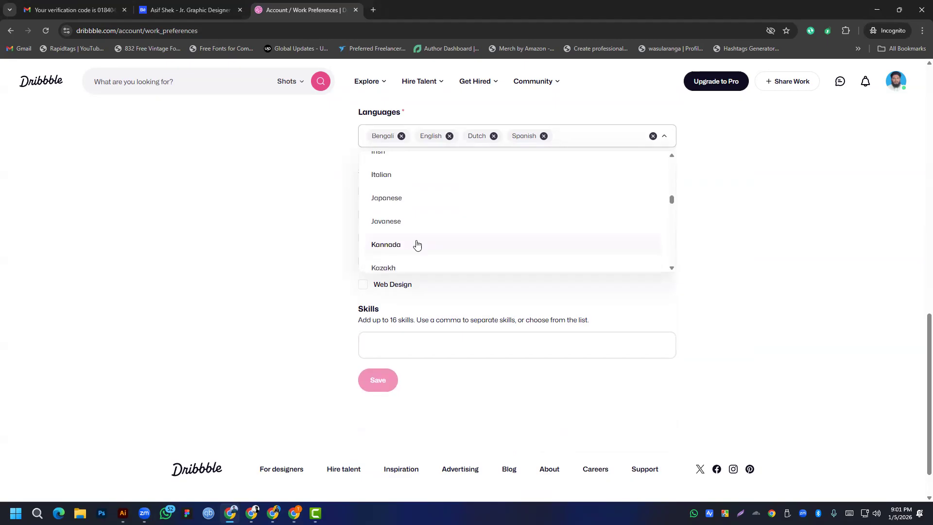
pyautogui.scroll(1, 417, 244)
pyautogui.scroll(5, 417, 245)
pyautogui.scroll(1, 417, 244)
pyautogui.scroll(3, 417, 244)
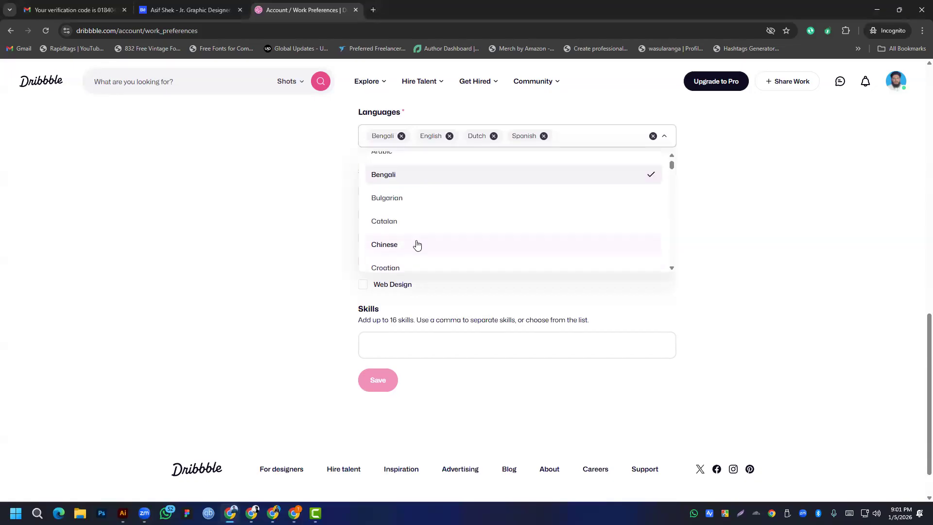
pyautogui.scroll(-5, 409, 237)
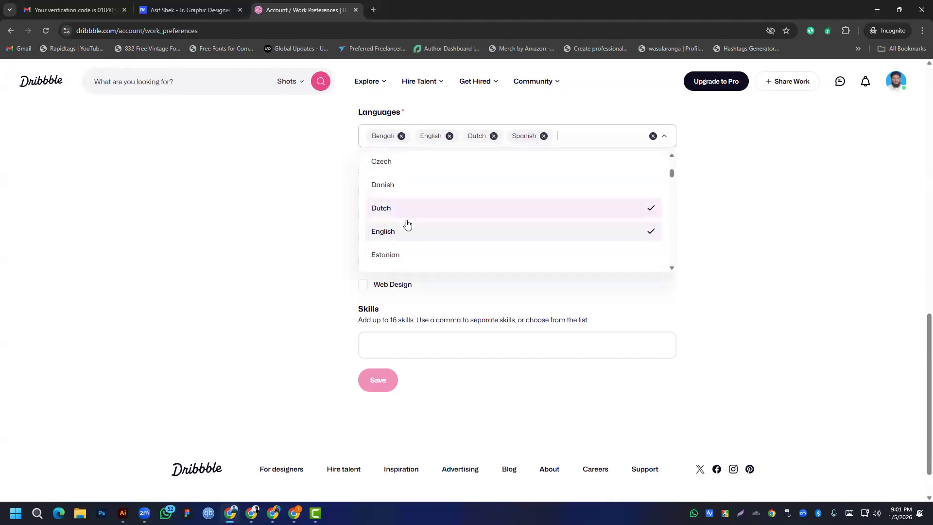
pyautogui.scroll(-1, 404, 244)
pyautogui.scroll(-1, 410, 235)
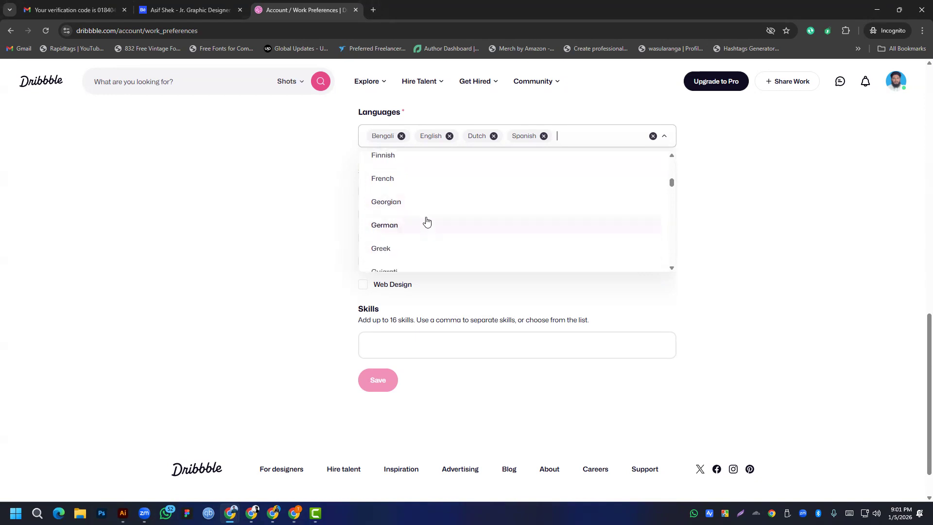
pyautogui.click(386, 230)
pyautogui.scroll(-2, 473, 231)
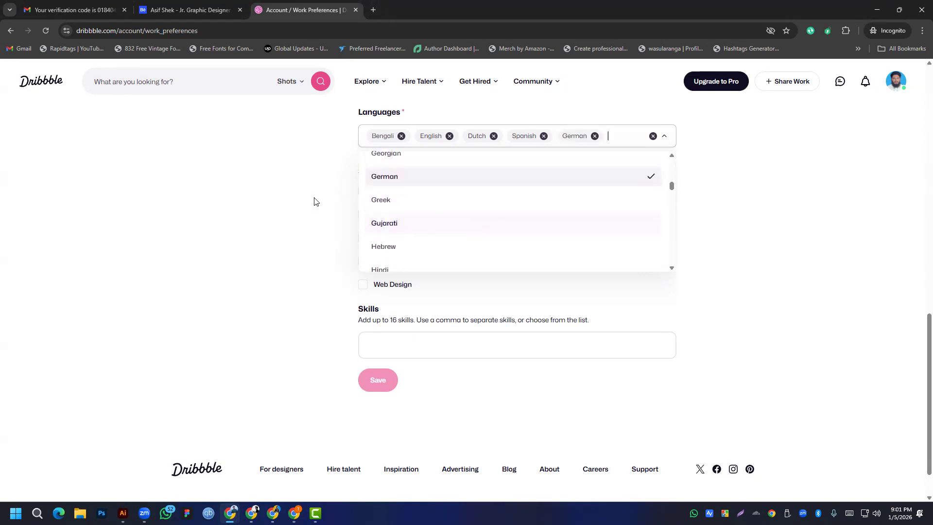
pyautogui.click(283, 208)
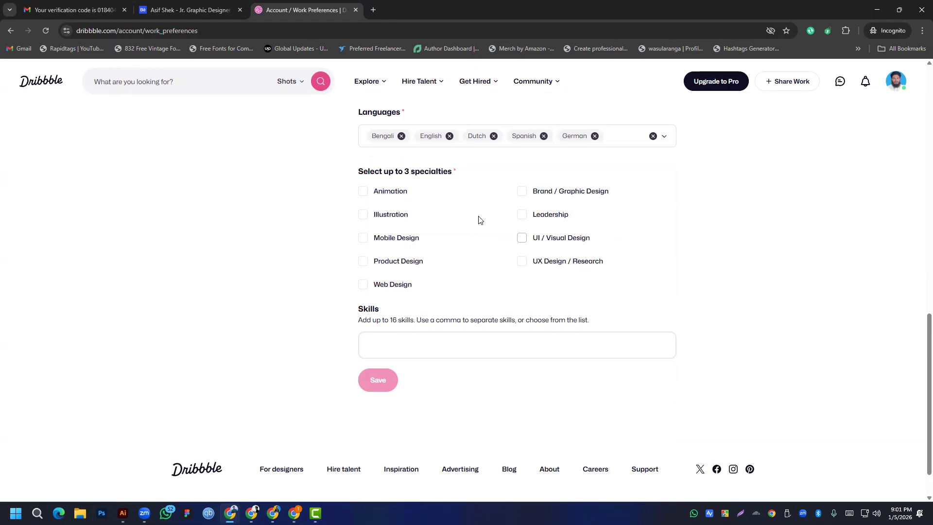
# Choose Brand / Graphic Design as specialty and add logo design and brand guidelines skills.
pyautogui.click(529, 195)
pyautogui.click(390, 347)
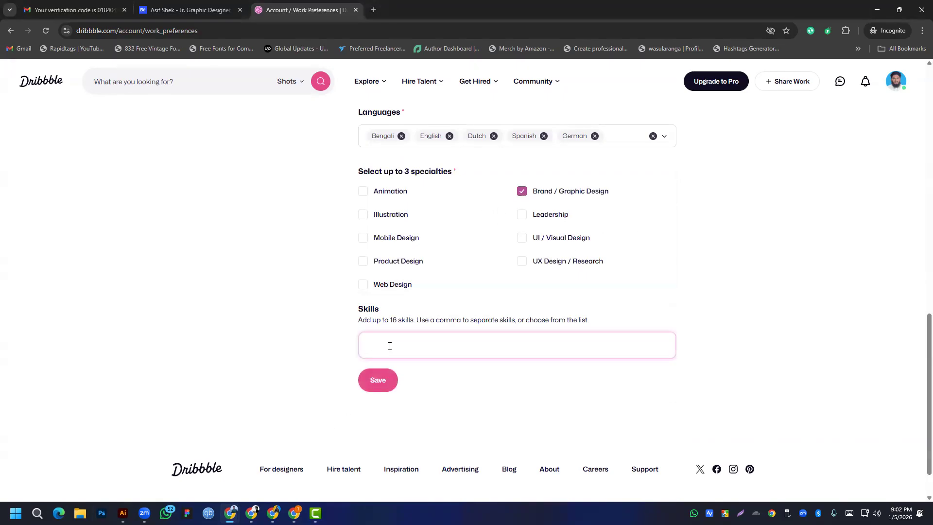
pyautogui.write('Logo')
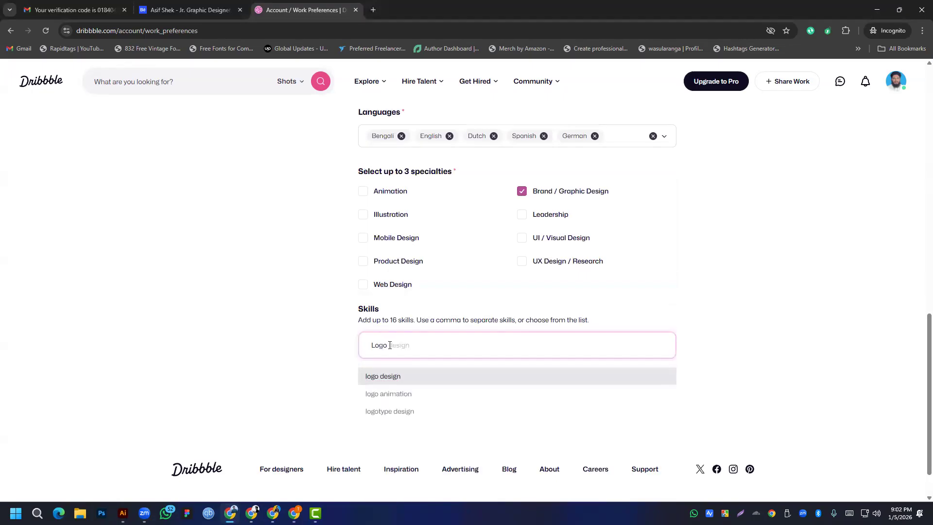
pyautogui.click(388, 377)
pyautogui.write('Brand')
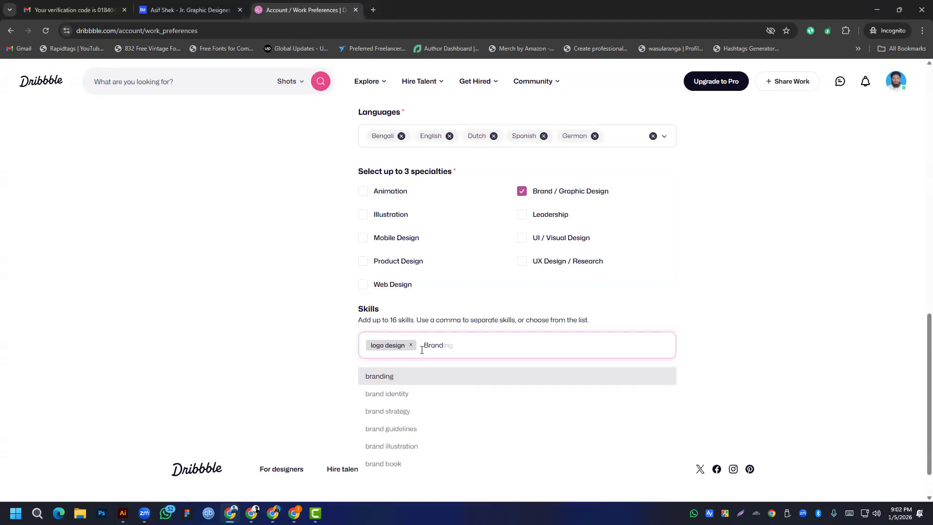
pyautogui.click(387, 429)
# Add branding, packaging design and t-shirt design as further skills.
pyautogui.write('Brand')
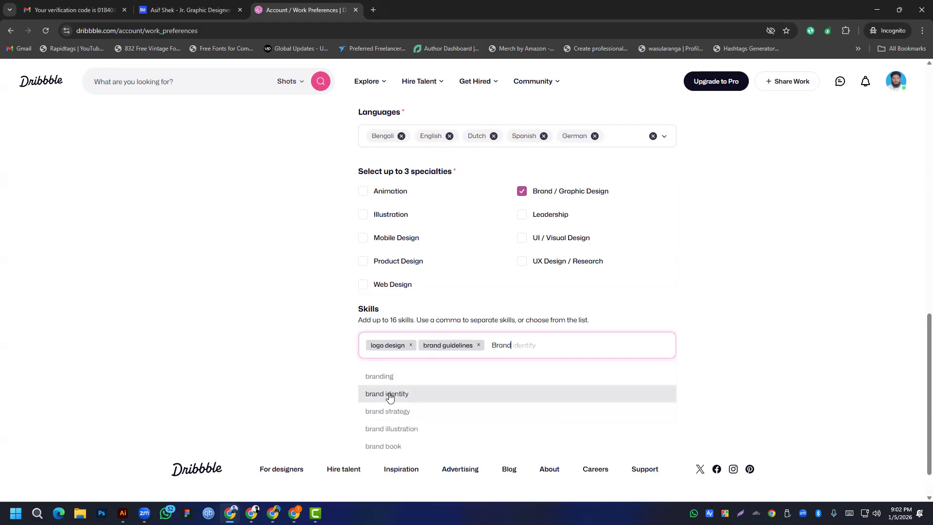
pyautogui.click(413, 380)
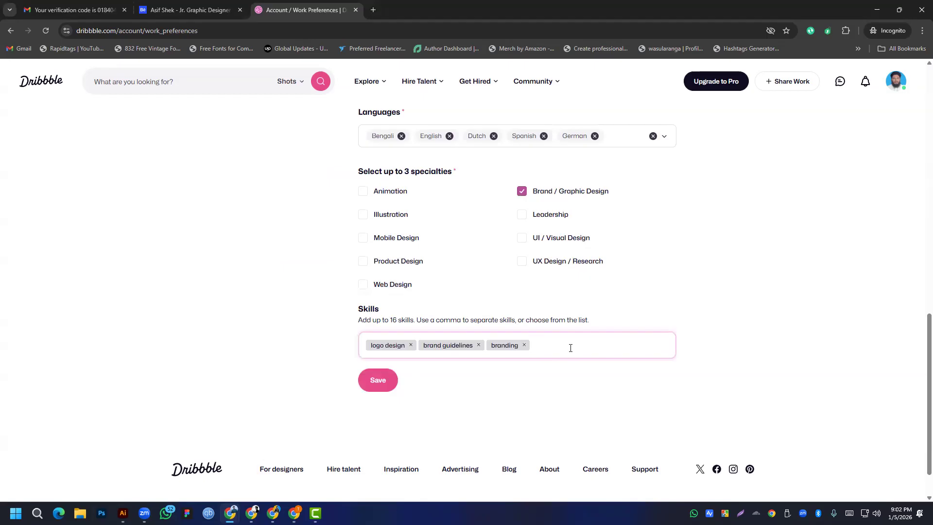
pyautogui.write('Pa')
pyautogui.write('co')
pyautogui.click(508, 382)
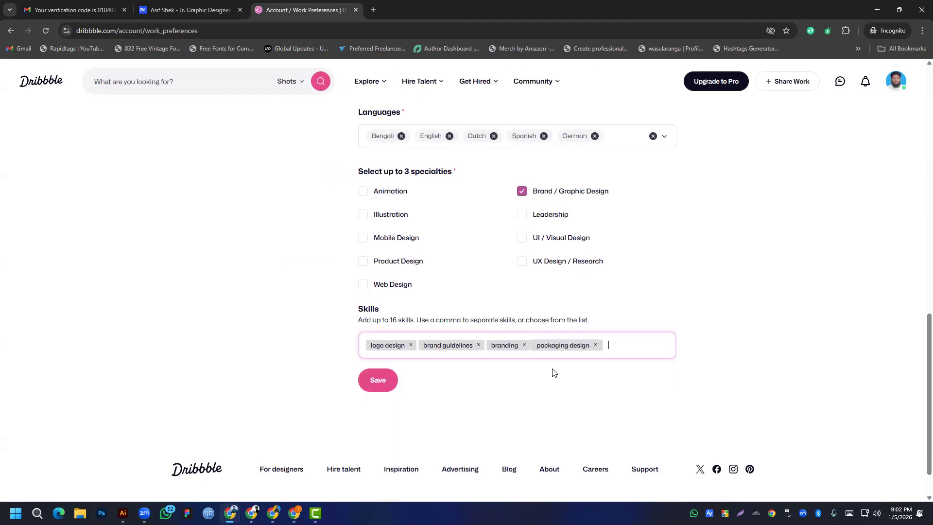
pyautogui.write('ts')
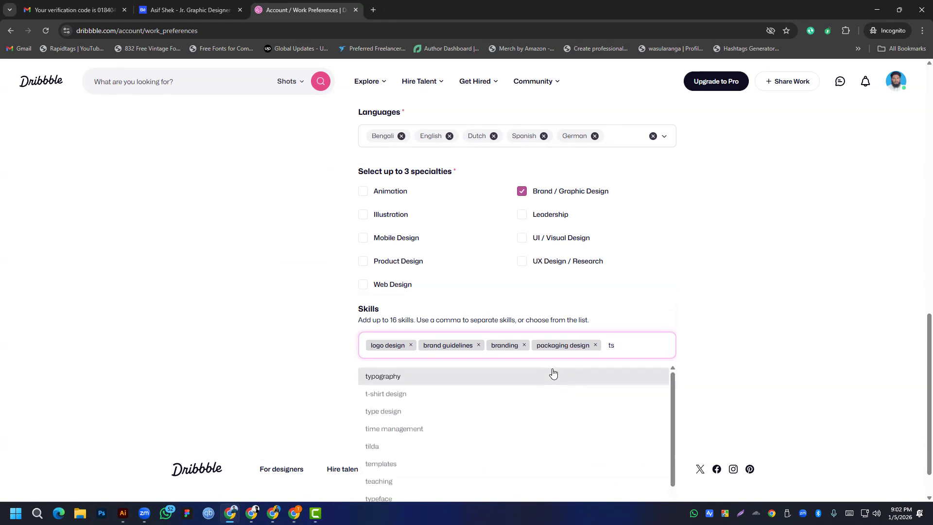
pyautogui.write('hi')
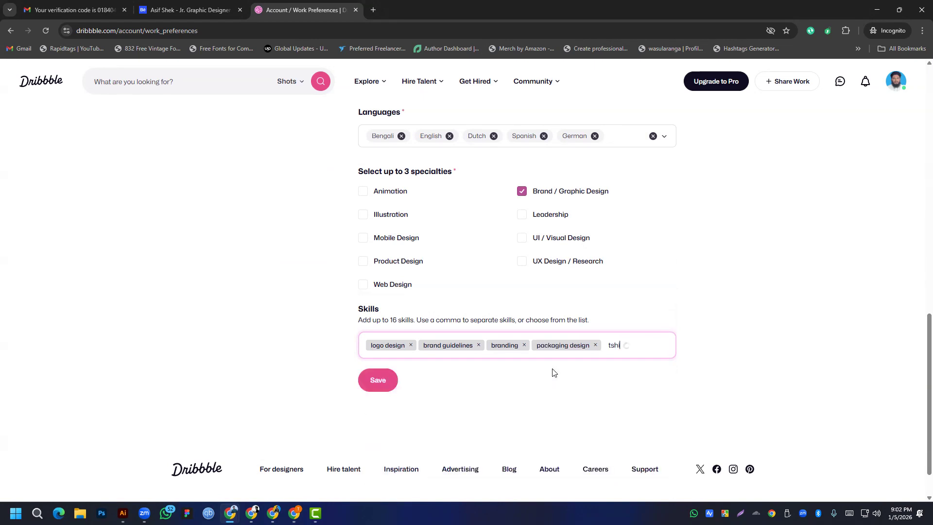
pyautogui.press('BackSpace')
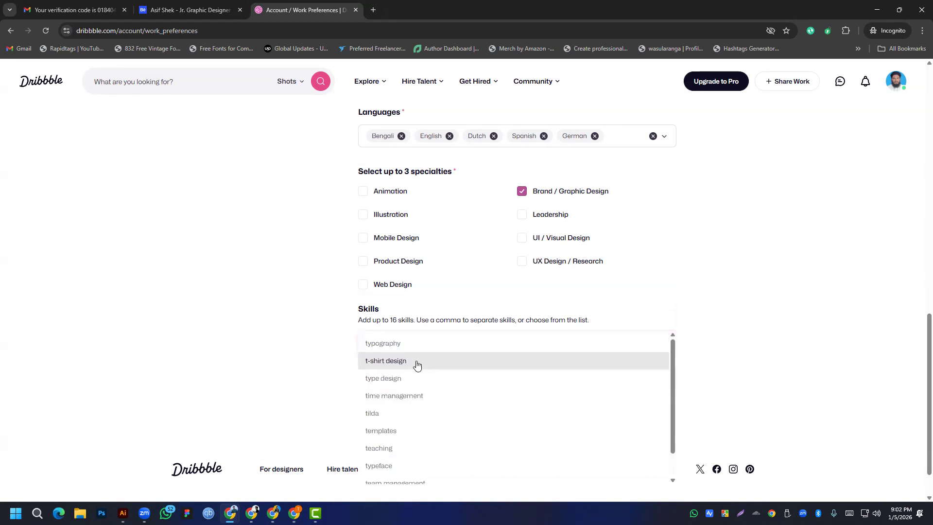
pyautogui.click(406, 365)
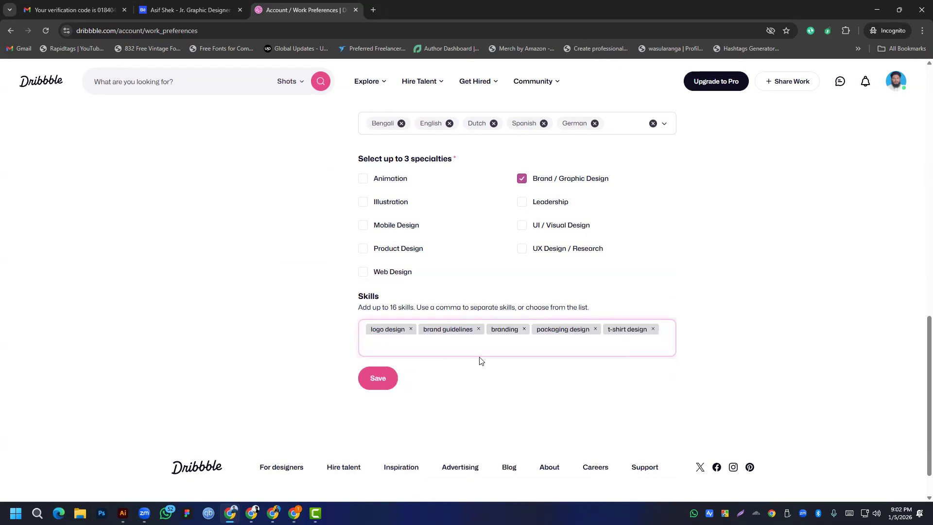
pyautogui.scroll(14, 511, 309)
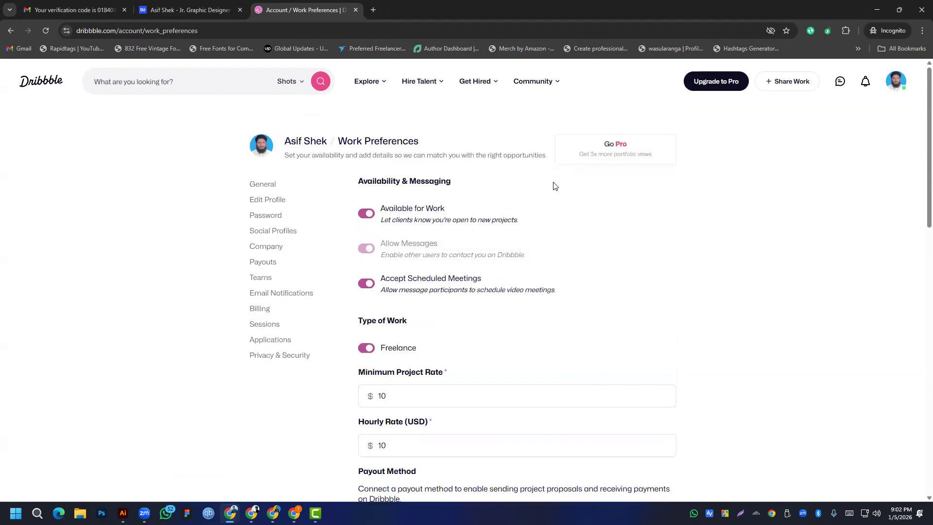
pyautogui.scroll(-15, 437, 277)
# Save the work preferences, then go to your profile and read the Limited Account explanation.
pyautogui.click(382, 336)
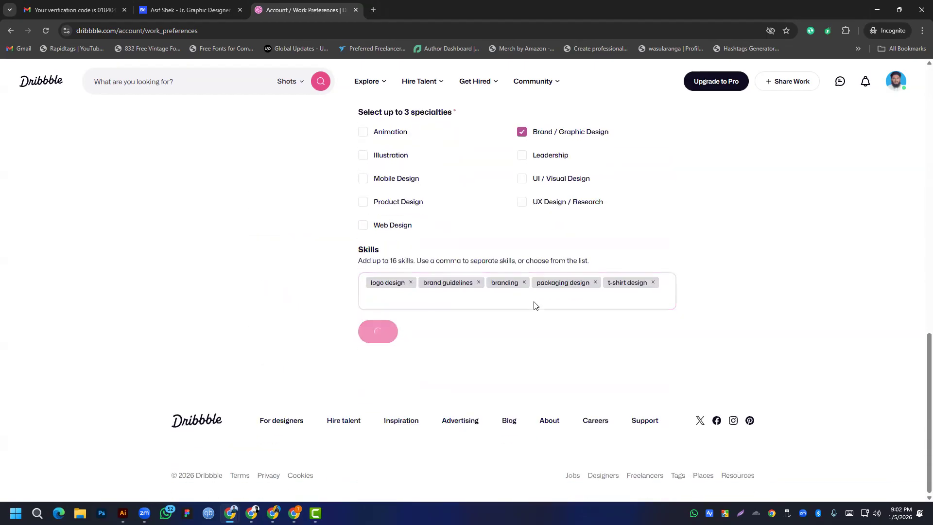
pyautogui.click(461, 327)
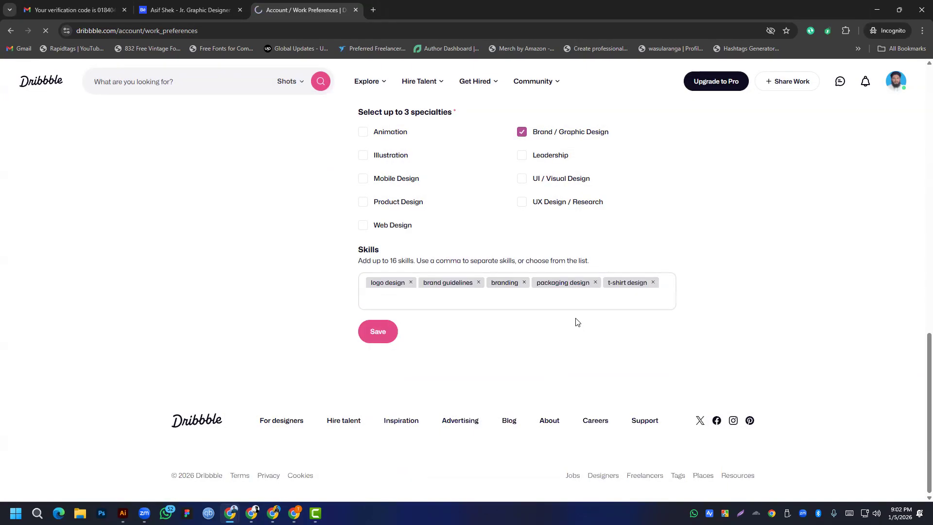
pyautogui.scroll(7, 391, 248)
pyautogui.scroll(7, 391, 248)
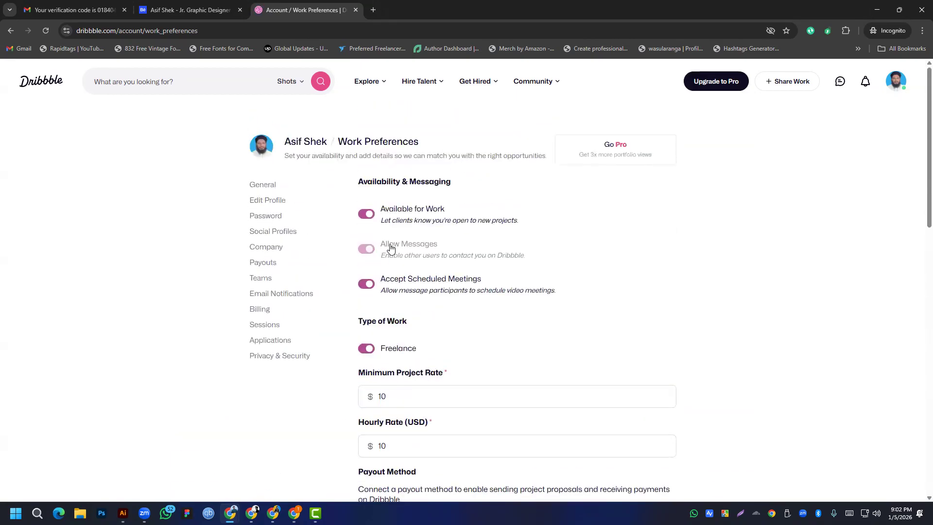
pyautogui.click(280, 235)
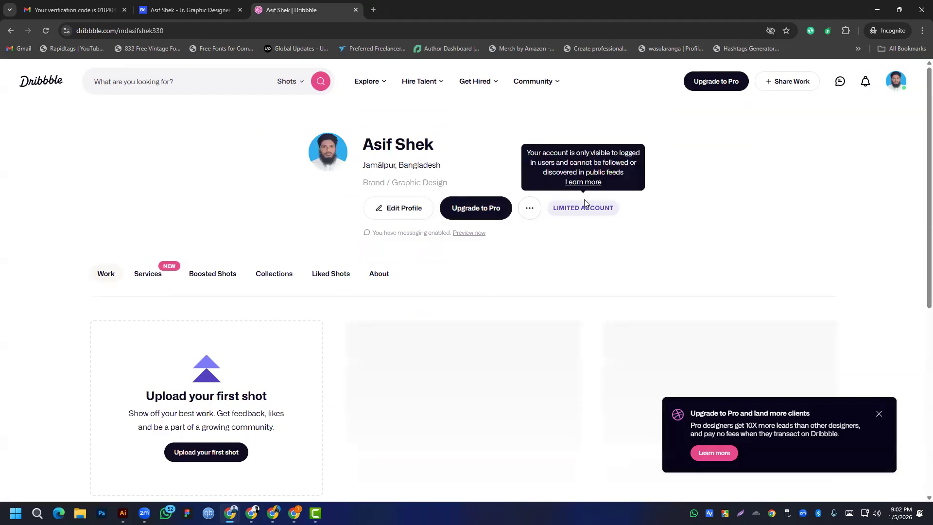
pyautogui.click(585, 183)
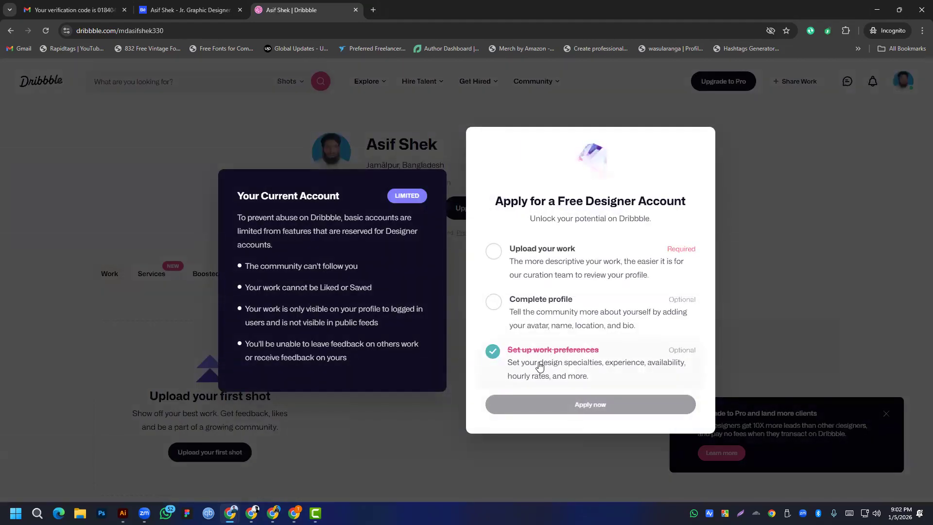
pyautogui.click(136, 247)
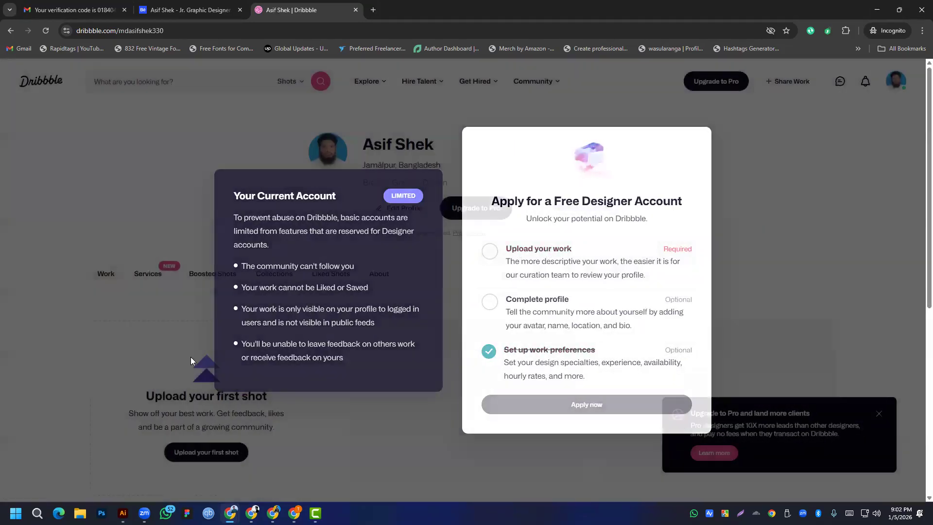
pyautogui.scroll(-3, 214, 397)
# Start a first shot and try uploading the Gravity hardcover book mockup from New folder (2).
pyautogui.click(202, 308)
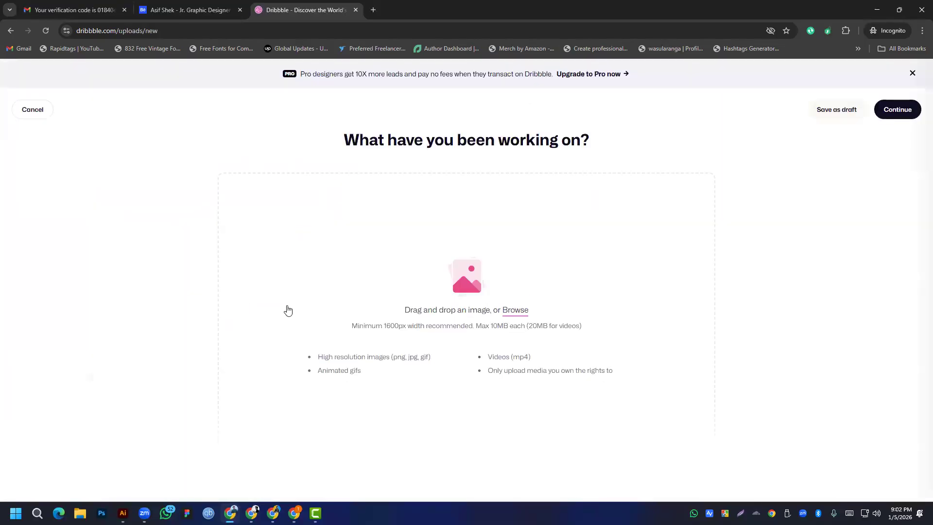
pyautogui.click(524, 313)
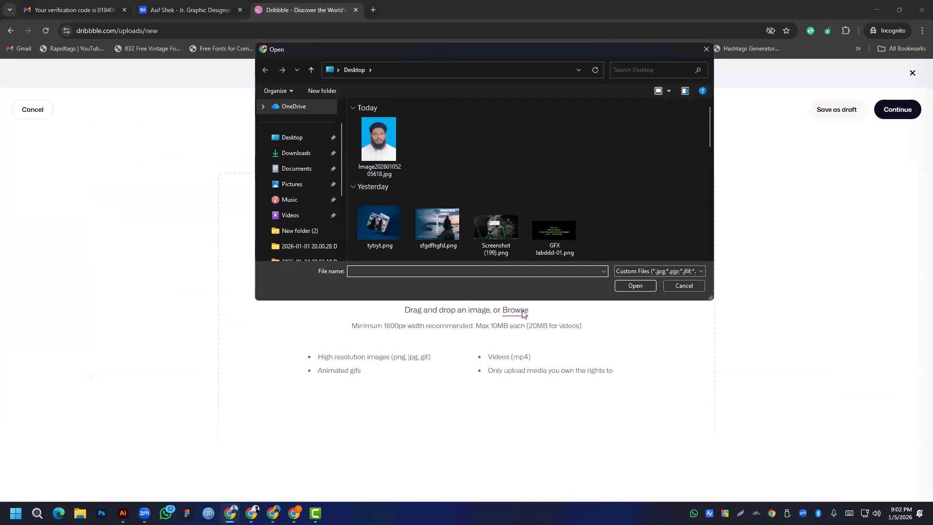
pyautogui.click(379, 230)
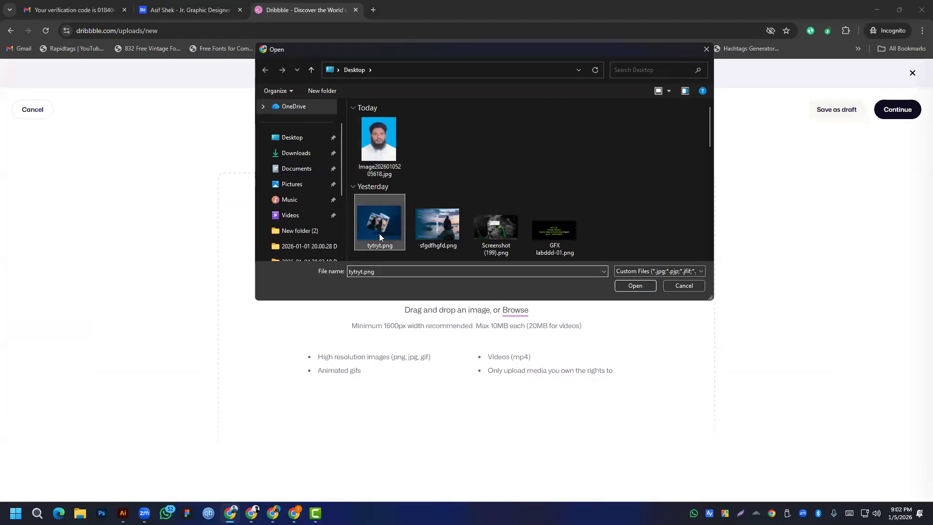
pyautogui.scroll(-6, 439, 194)
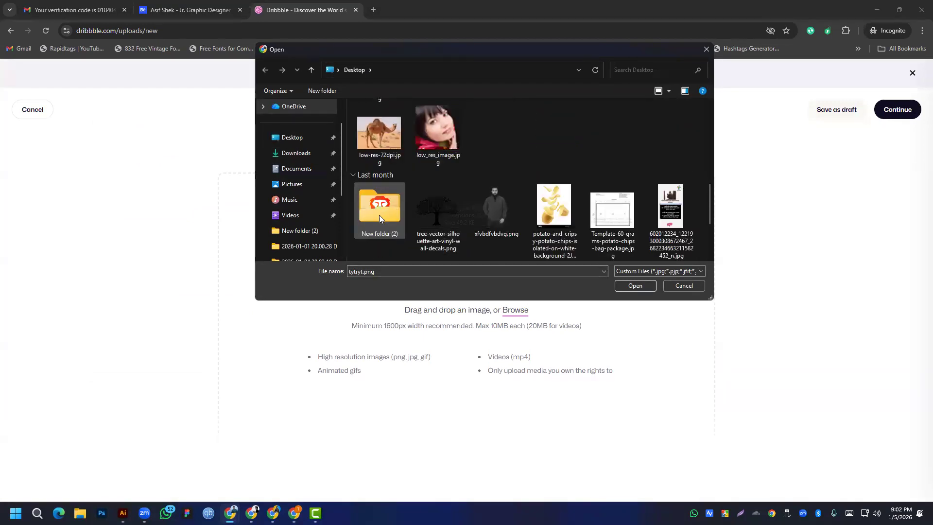
pyautogui.doubleClick(379, 215)
pyautogui.scroll(-3, 479, 193)
pyautogui.scroll(-10, 479, 192)
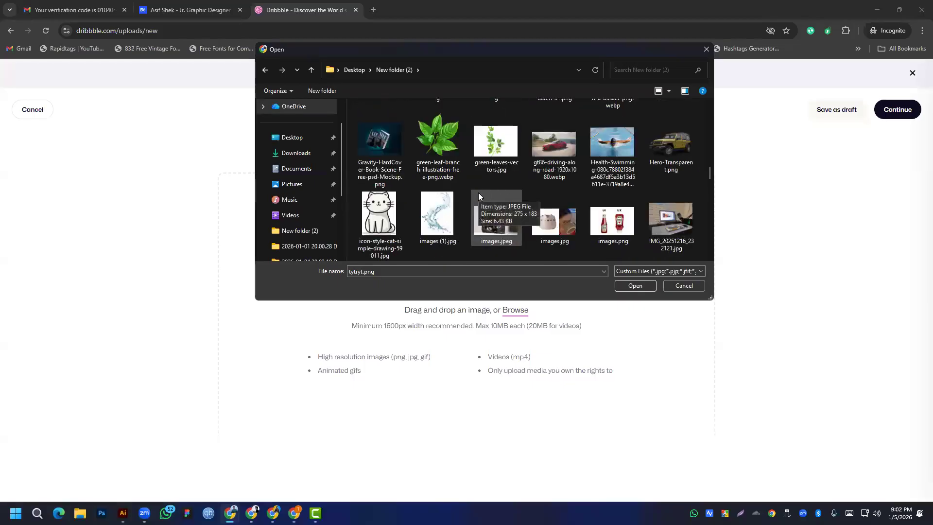
pyautogui.doubleClick(371, 138)
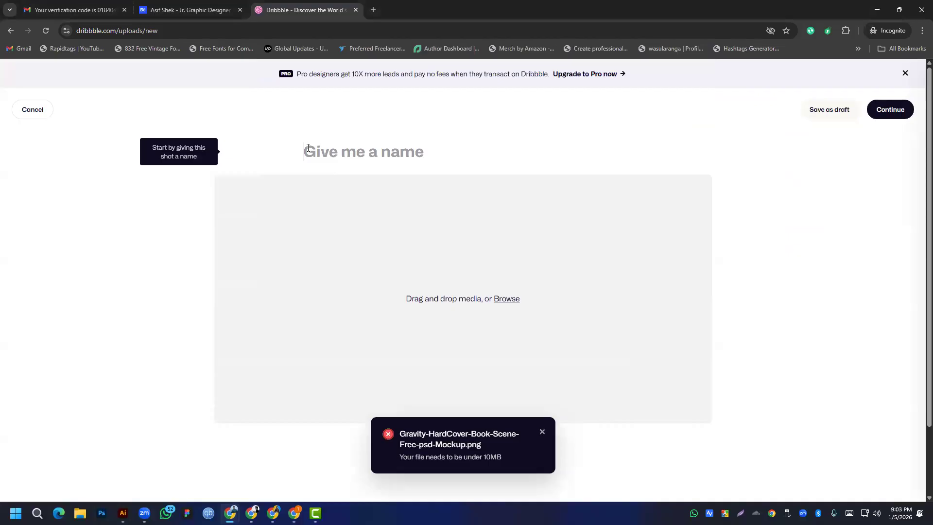
# Title the new shot 'Book Cover Design'.
pyautogui.write('Book Cover Design')
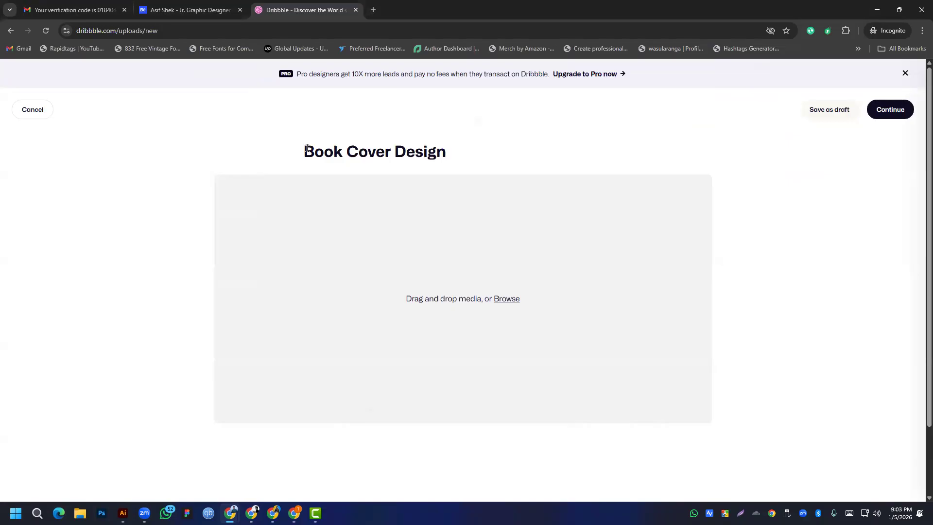
pyautogui.scroll(-2, 440, 253)
pyautogui.scroll(1, 441, 254)
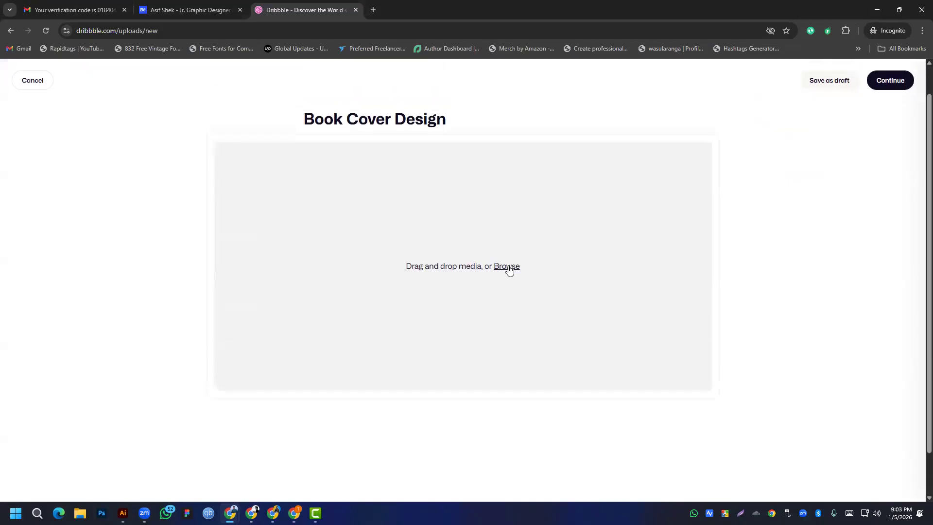
# Try uploading fghtfyhtfyutr.png as the shot image.
pyautogui.click(508, 267)
pyautogui.scroll(-10, 444, 201)
pyautogui.scroll(-10, 386, 197)
pyautogui.scroll(4, 389, 196)
pyautogui.scroll(10, 389, 195)
pyautogui.scroll(8, 388, 199)
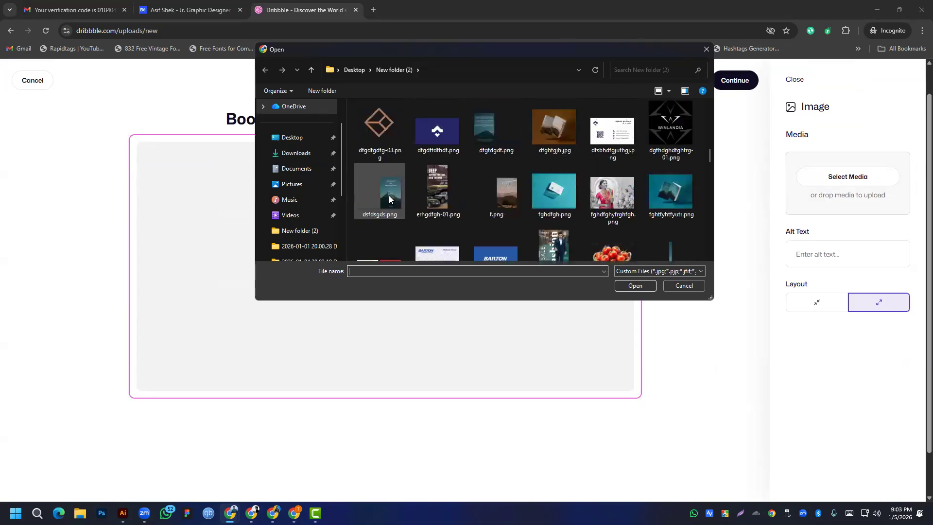
pyautogui.doubleClick(671, 194)
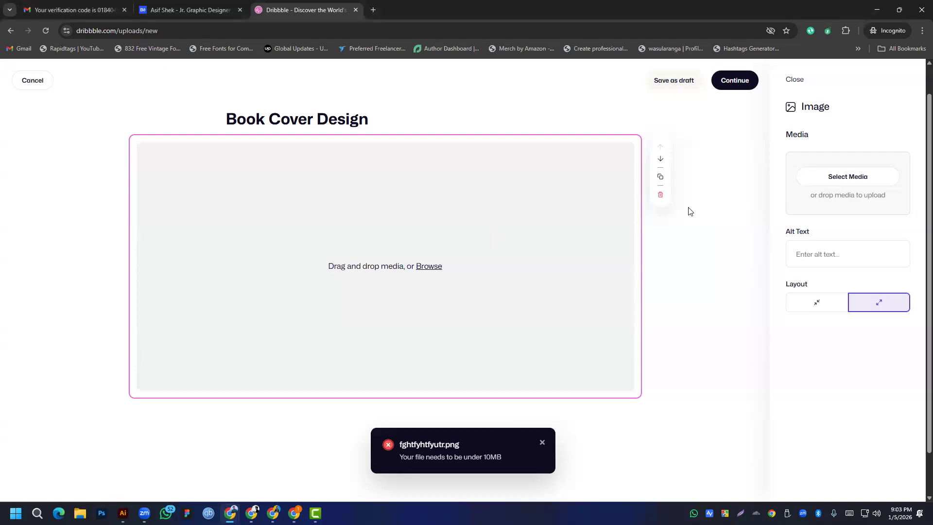
# Try uploading tytryt.png from the Desktop instead.
pyautogui.click(427, 267)
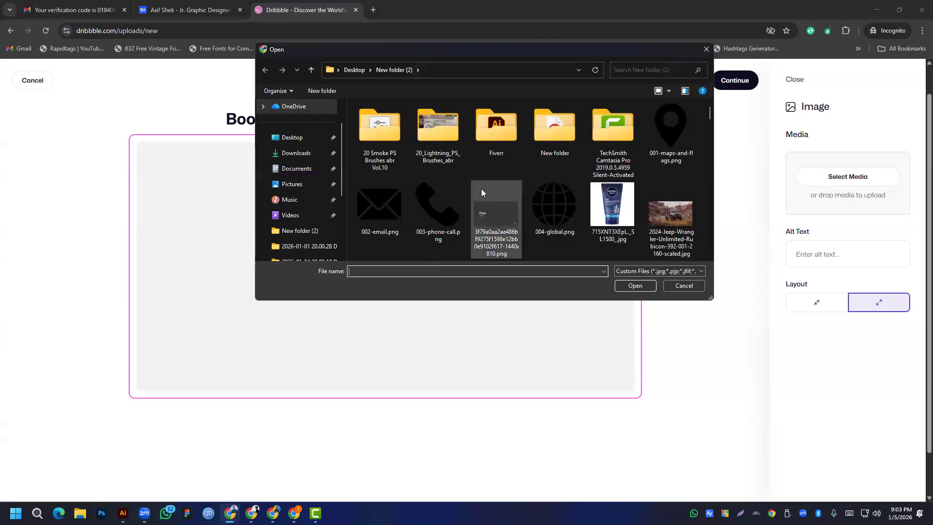
pyautogui.click(297, 141)
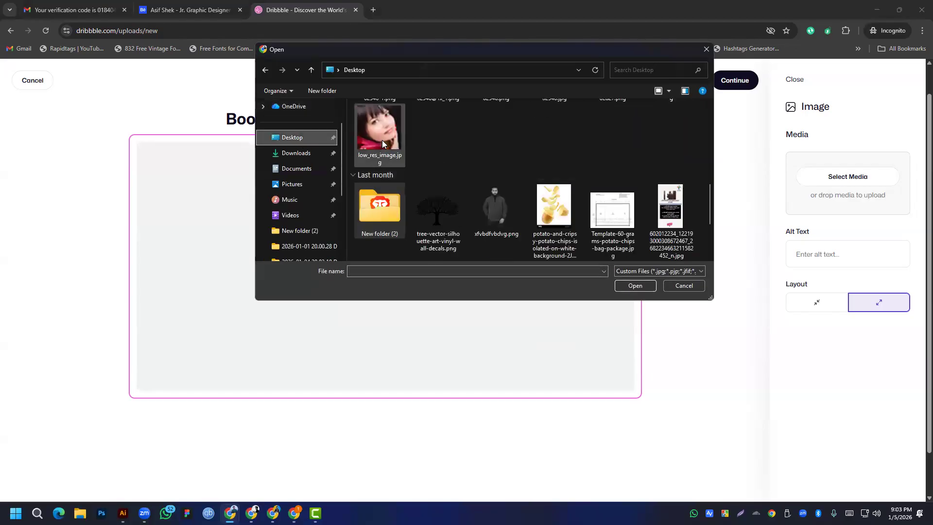
pyautogui.scroll(-10, 398, 168)
pyautogui.scroll(10, 401, 167)
pyautogui.click(380, 222)
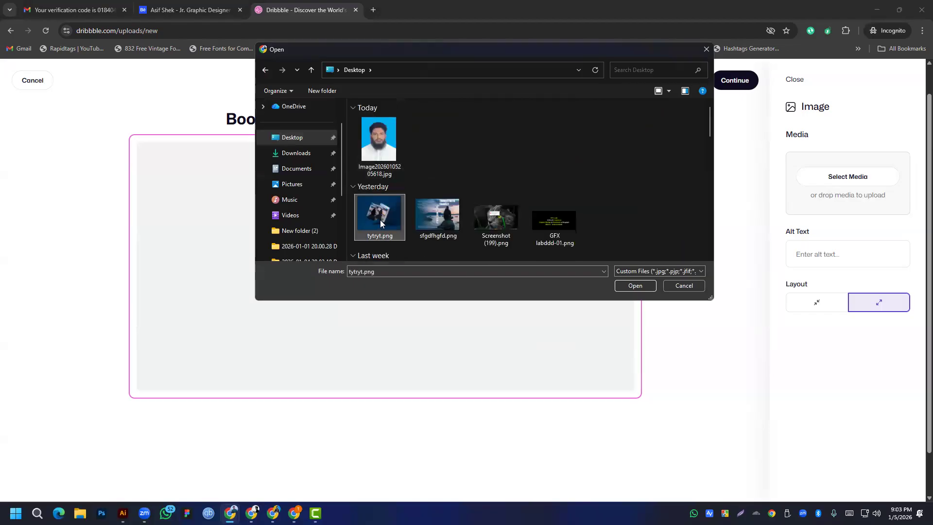
pyautogui.doubleClick(380, 224)
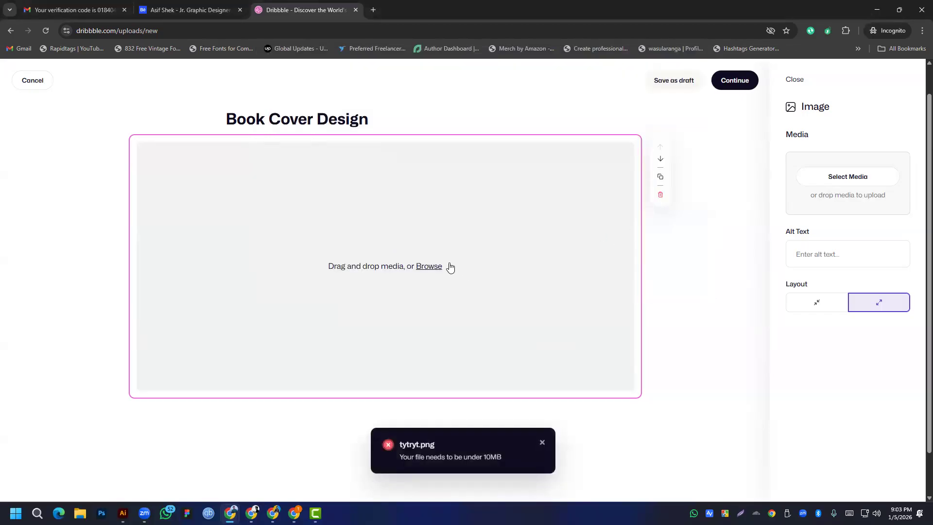
# Try uploading fghdfgh.png from New folder (2).
pyautogui.click(412, 270)
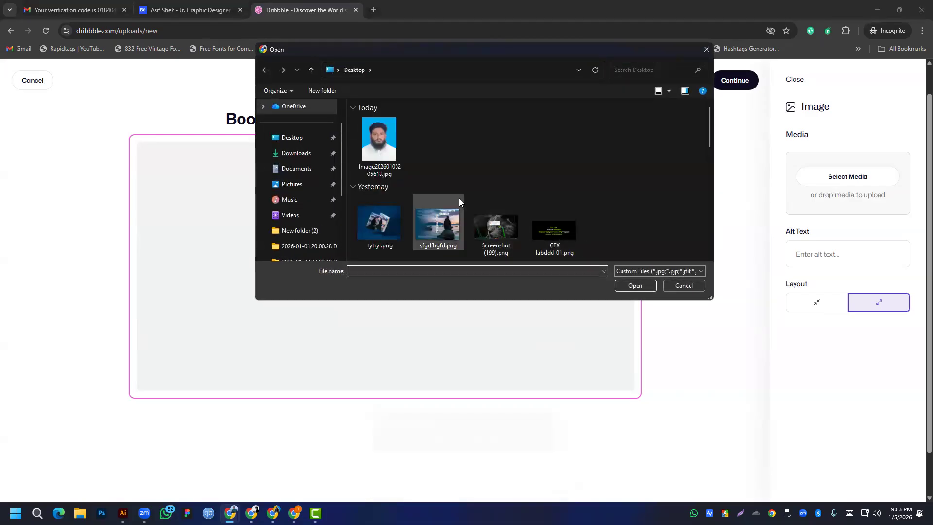
pyautogui.scroll(-2, 459, 198)
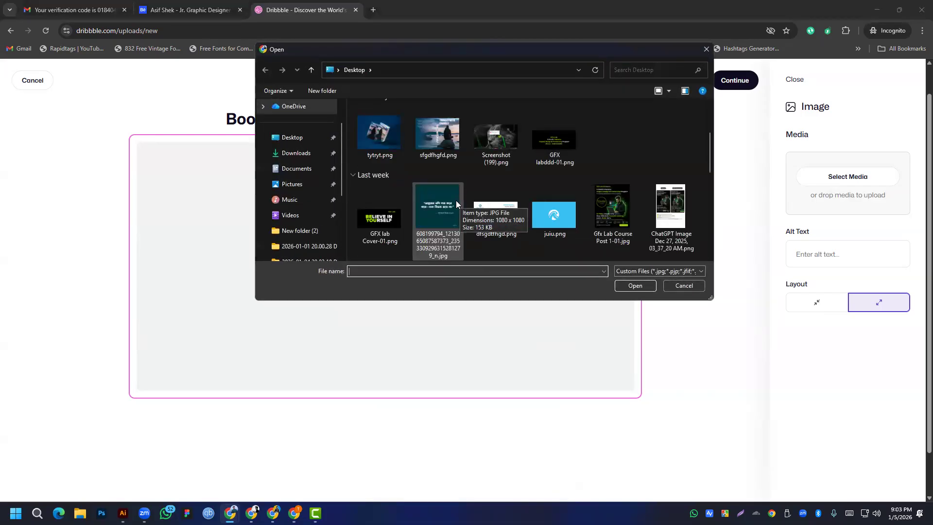
pyautogui.scroll(-2, 452, 202)
pyautogui.scroll(-3, 413, 204)
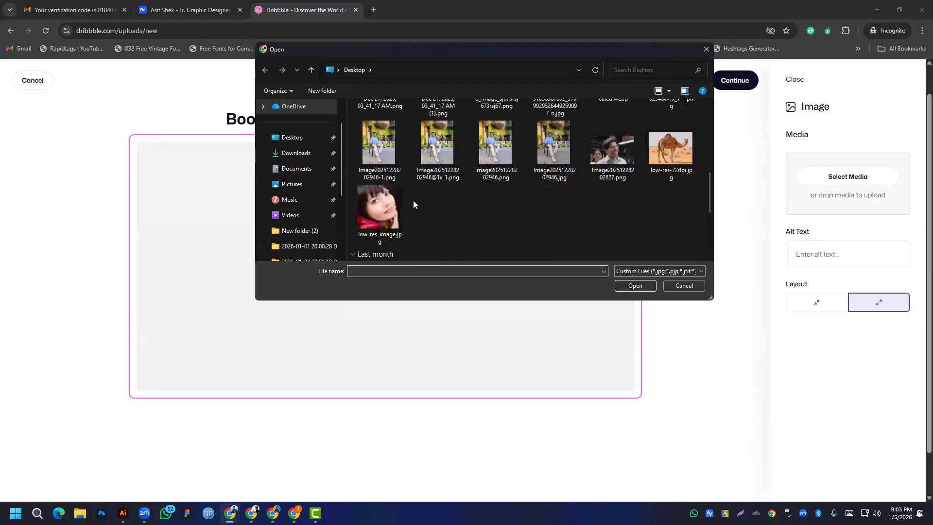
pyautogui.scroll(-3, 404, 204)
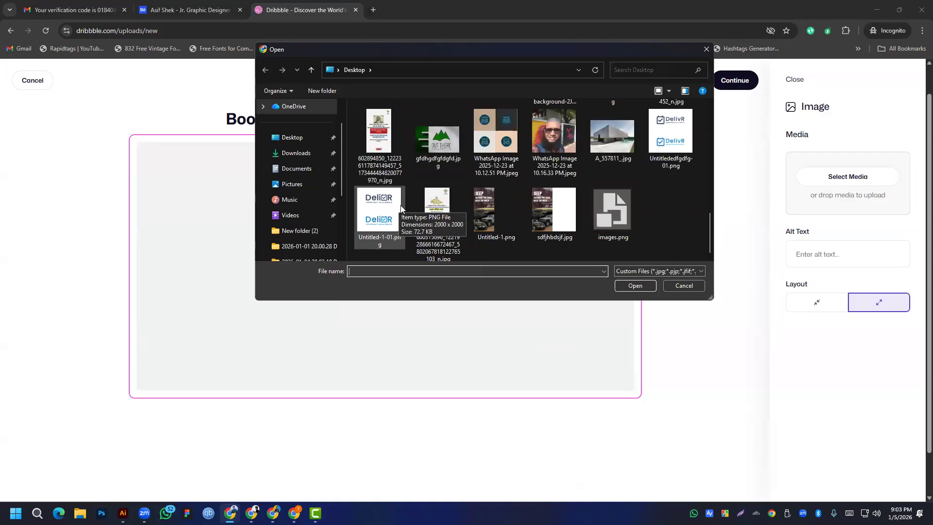
pyautogui.scroll(-2, 457, 204)
pyautogui.scroll(5, 454, 208)
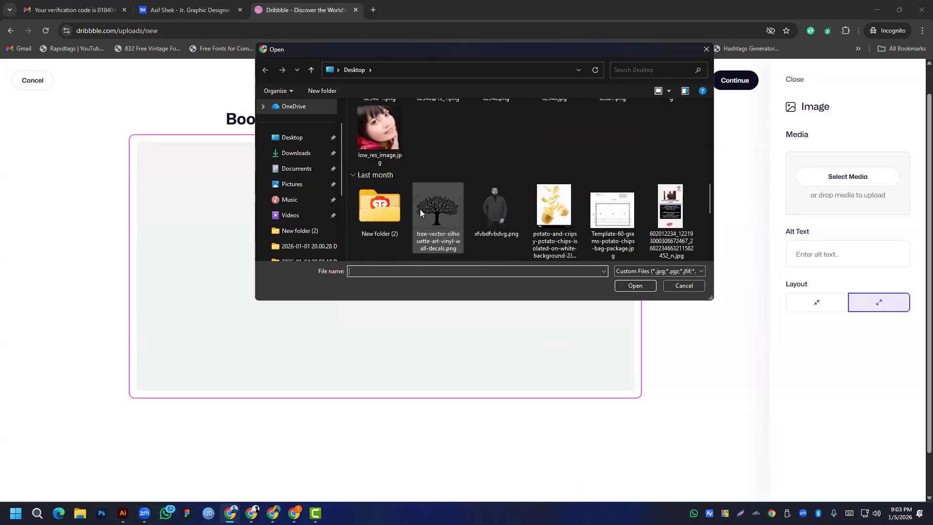
pyautogui.doubleClick(369, 202)
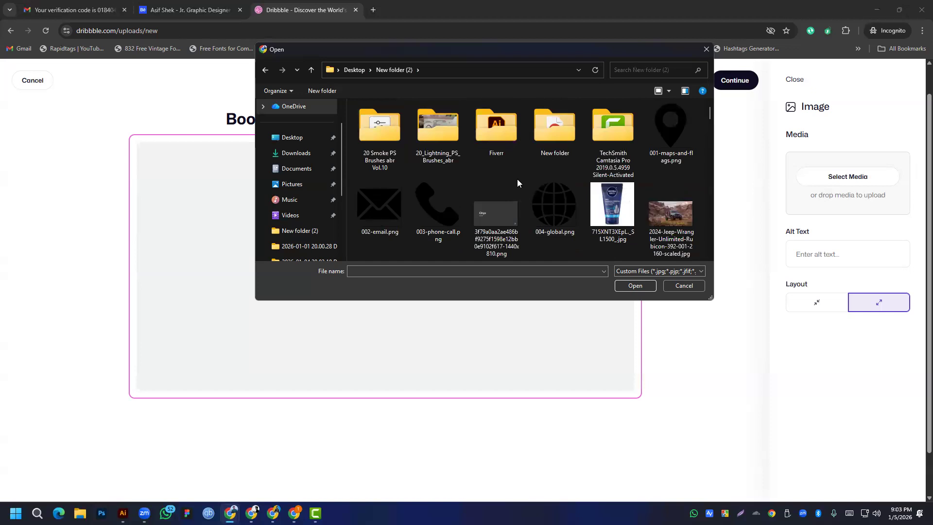
pyautogui.scroll(-5, 515, 171)
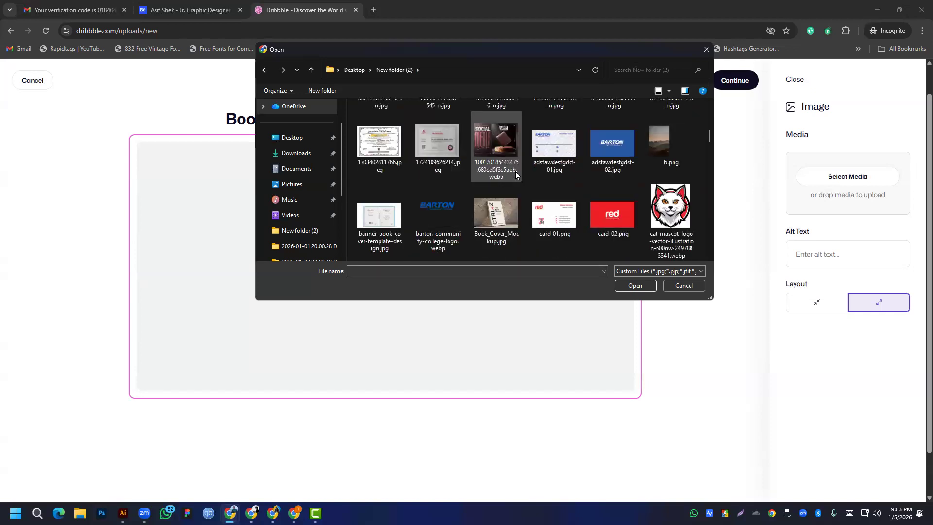
pyautogui.scroll(-3, 563, 174)
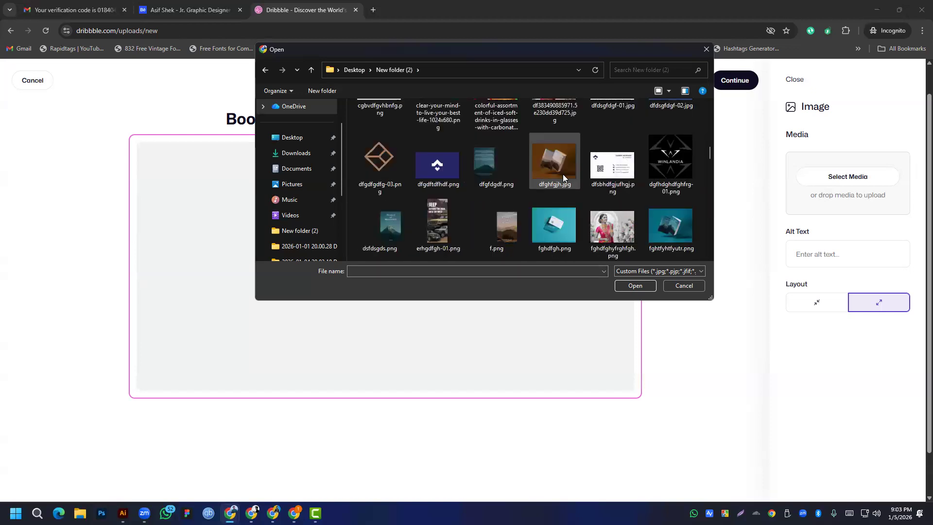
pyautogui.doubleClick(559, 226)
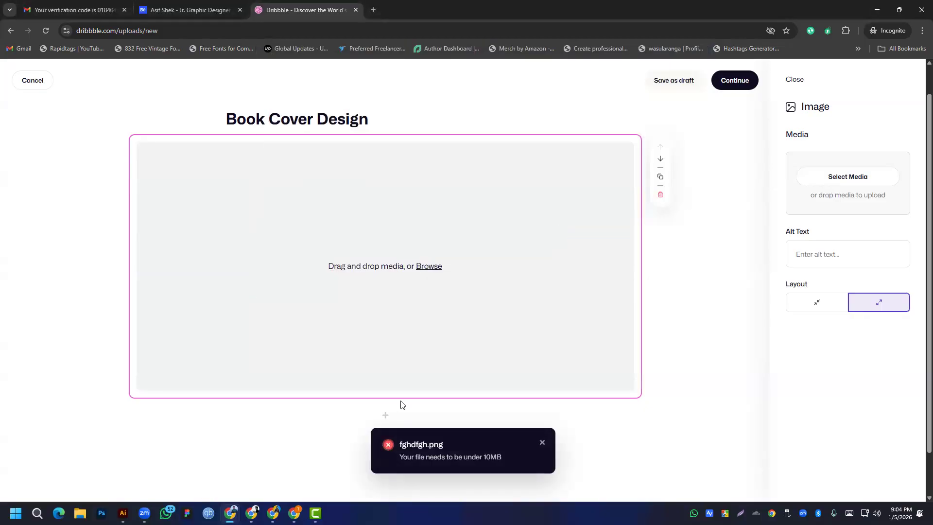
# Upload the IRRIGLO logo image dfgdfhgdfdf.png from Downloads.
pyautogui.click(429, 266)
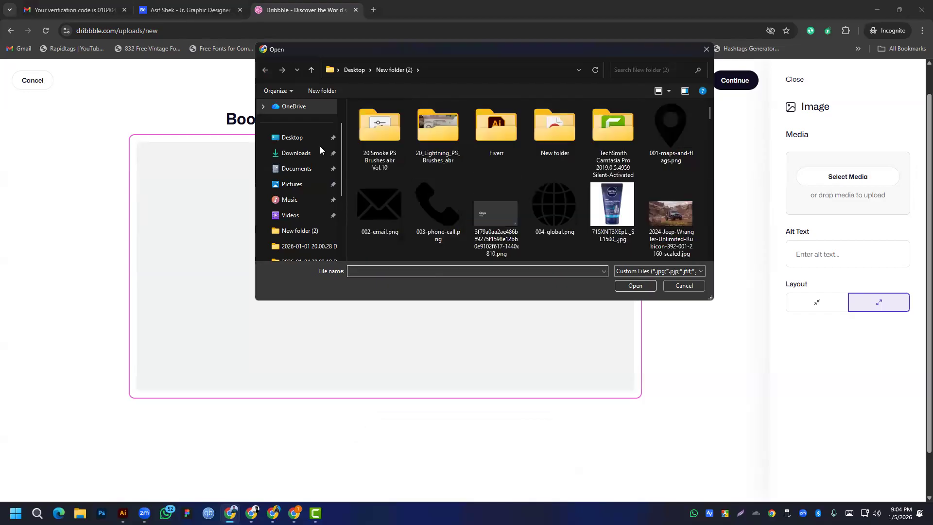
pyautogui.click(297, 153)
pyautogui.click(386, 243)
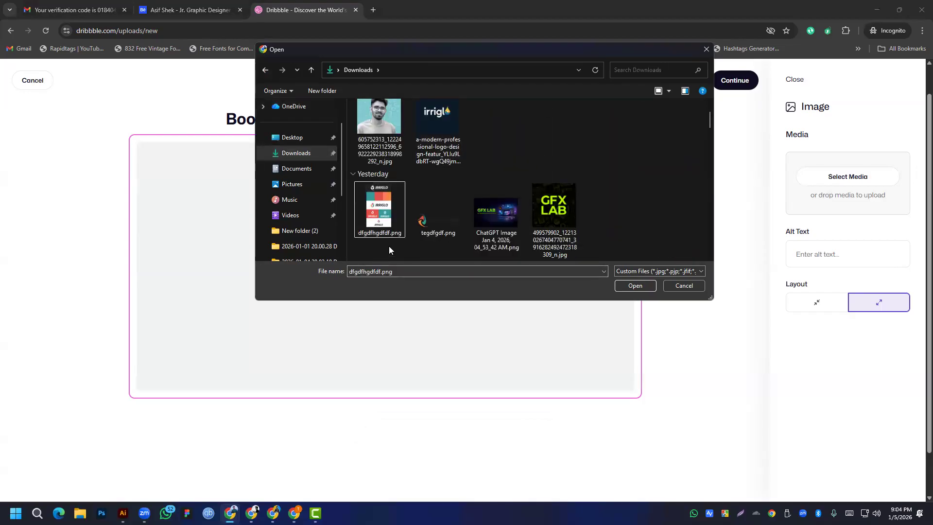
pyautogui.doubleClick(392, 209)
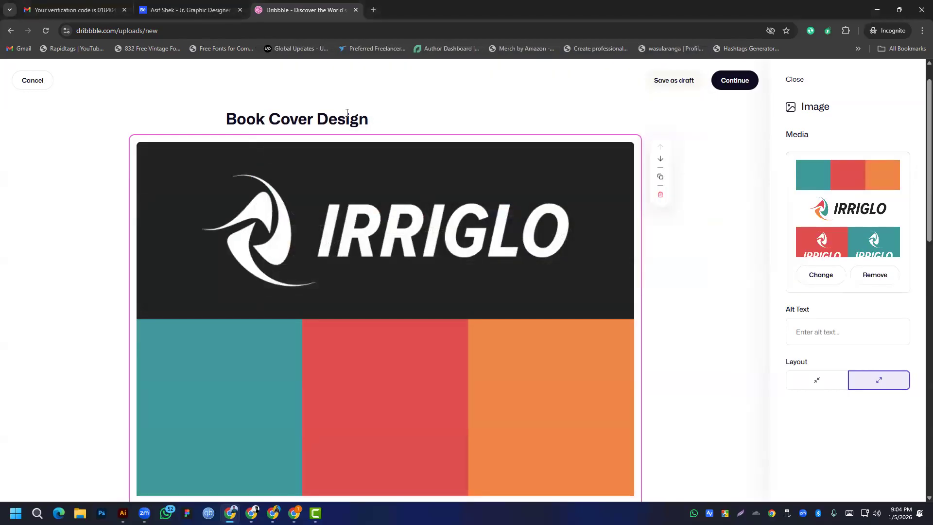
# Retype the shot title as 'Logo Design' in place of 'Book Cover Design'.
pyautogui.click(134, 119)
pyautogui.write('Lo')
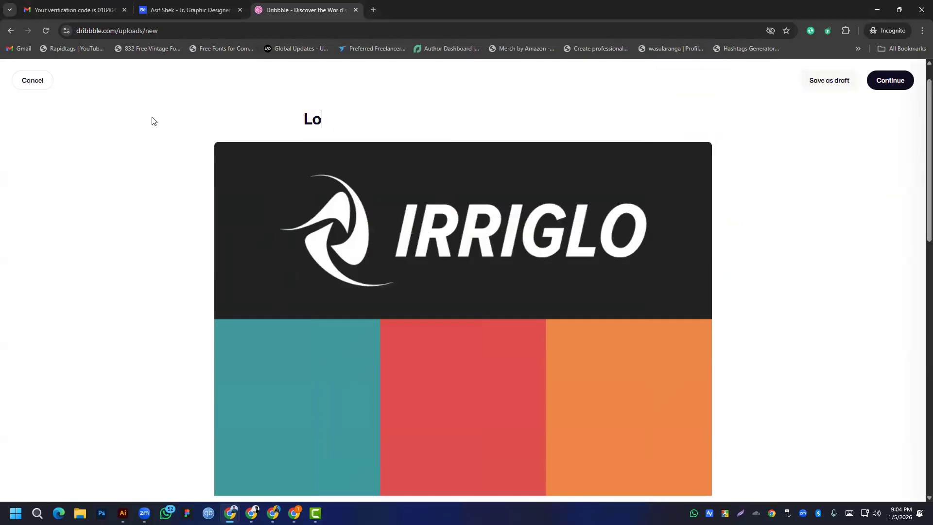
pyautogui.write('go Design')
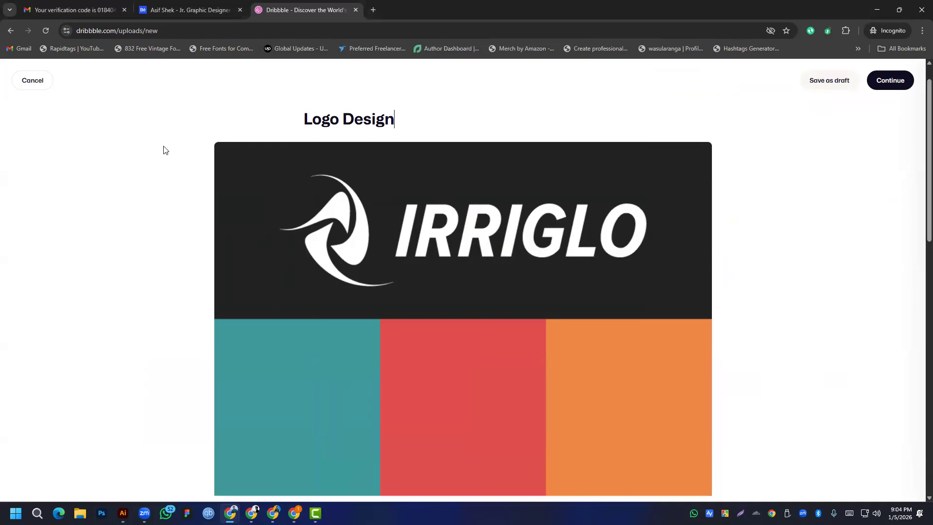
pyautogui.doubleClick(388, 115)
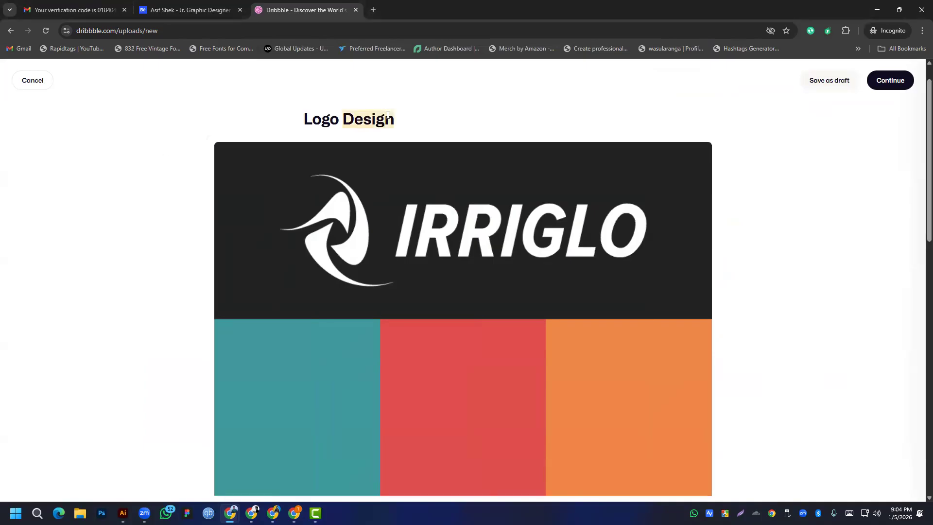
pyautogui.scroll(-15, 400, 124)
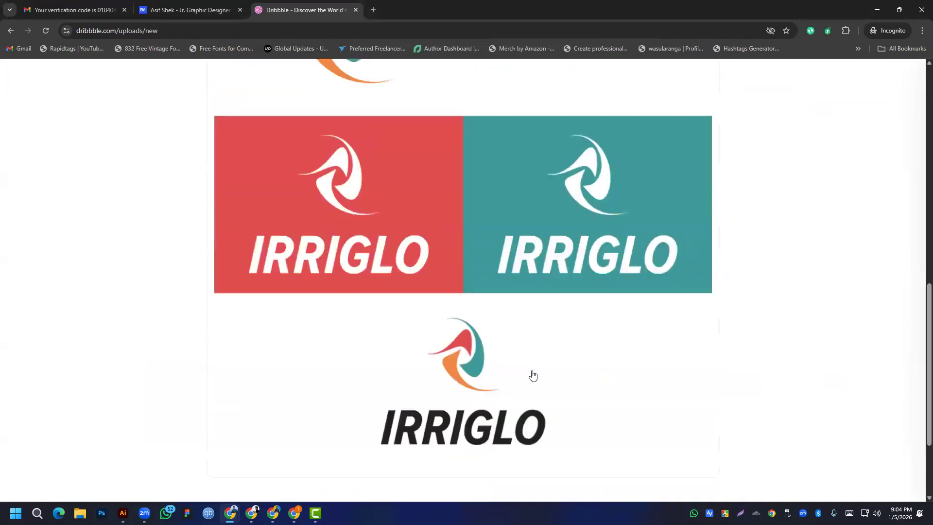
pyautogui.click(468, 444)
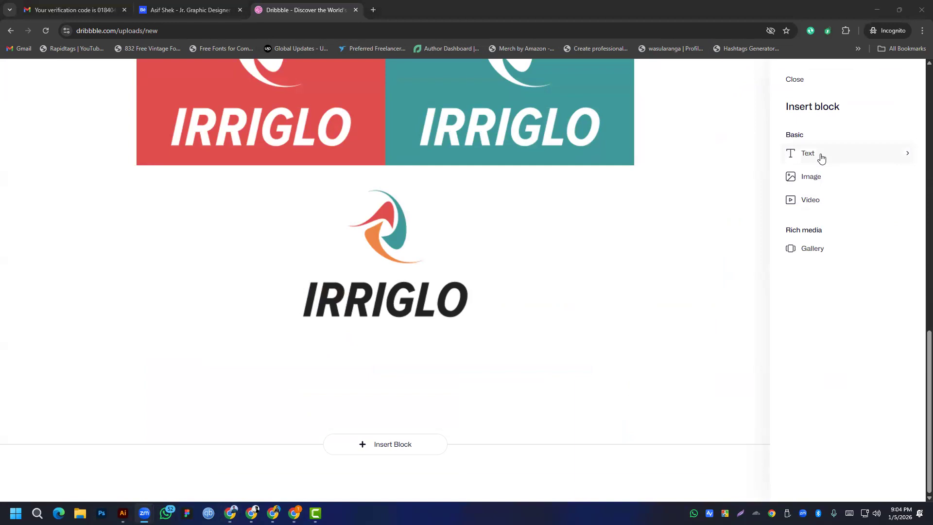
pyautogui.scroll(7, 451, 201)
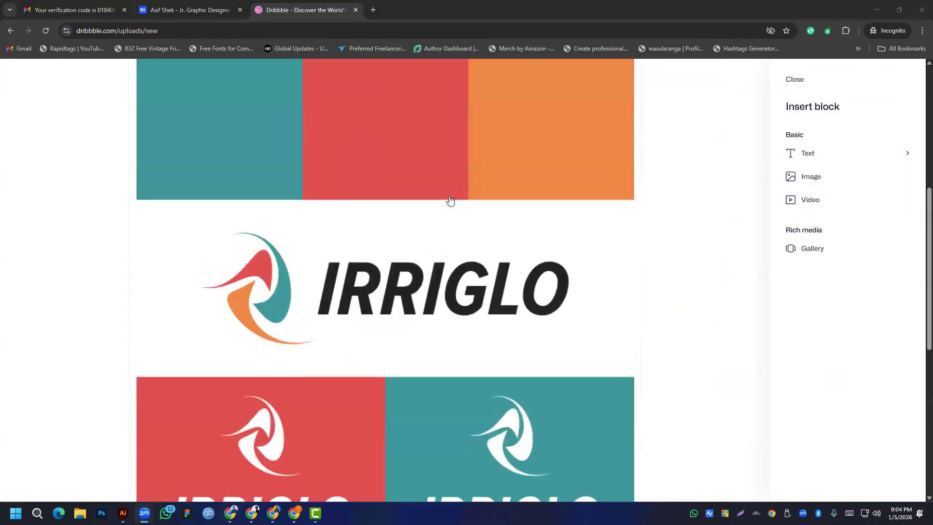
pyautogui.scroll(10, 450, 200)
pyautogui.click(294, 152)
pyautogui.rightClick(431, 150)
pyautogui.click(385, 153)
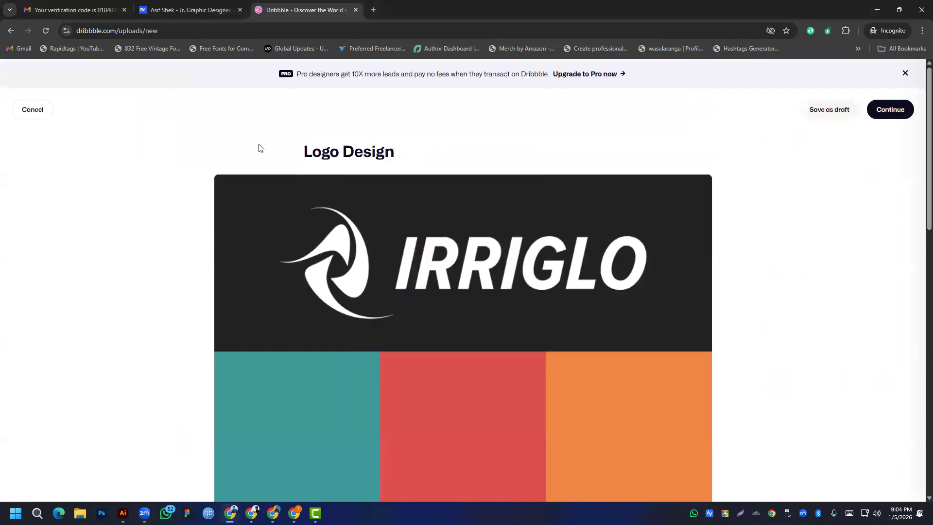
pyautogui.scroll(-20, 463, 183)
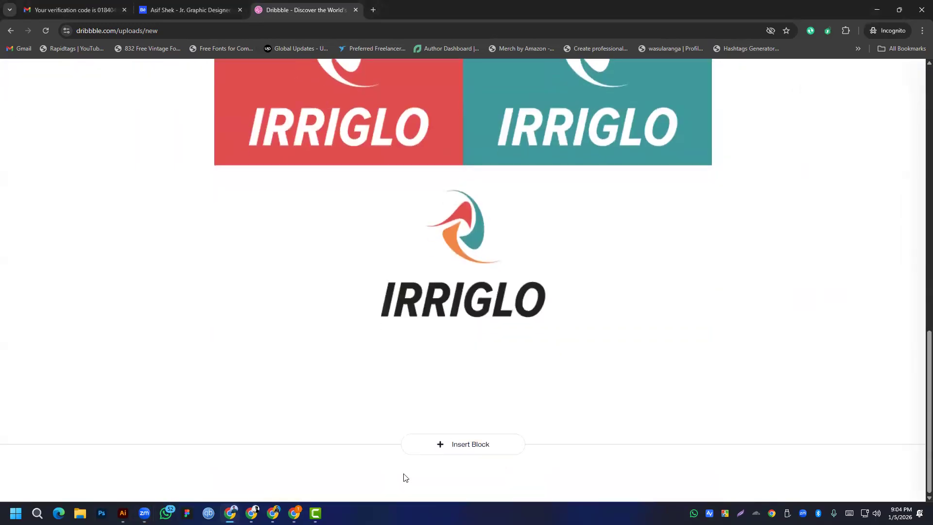
pyautogui.click(452, 445)
# Add a heading-and-paragraph text block below the image and type placeholder paragraph text.
pyautogui.moveTo(854, 151)
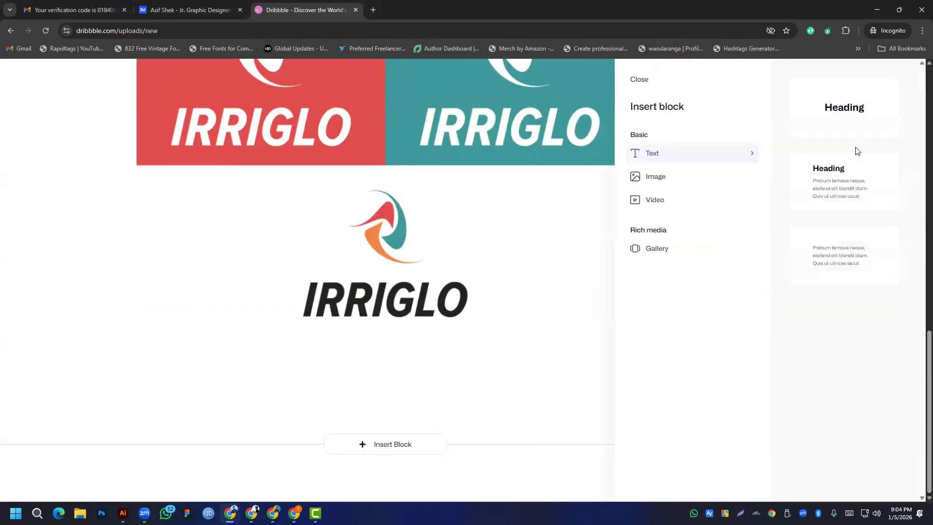
pyautogui.click(846, 180)
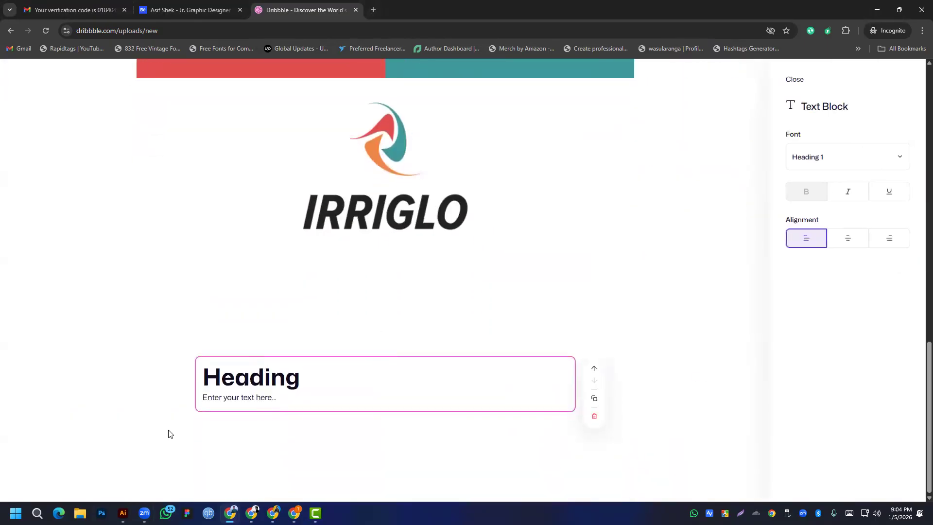
pyautogui.click(257, 396)
pyautogui.write('zdfsgdfghdfgg')
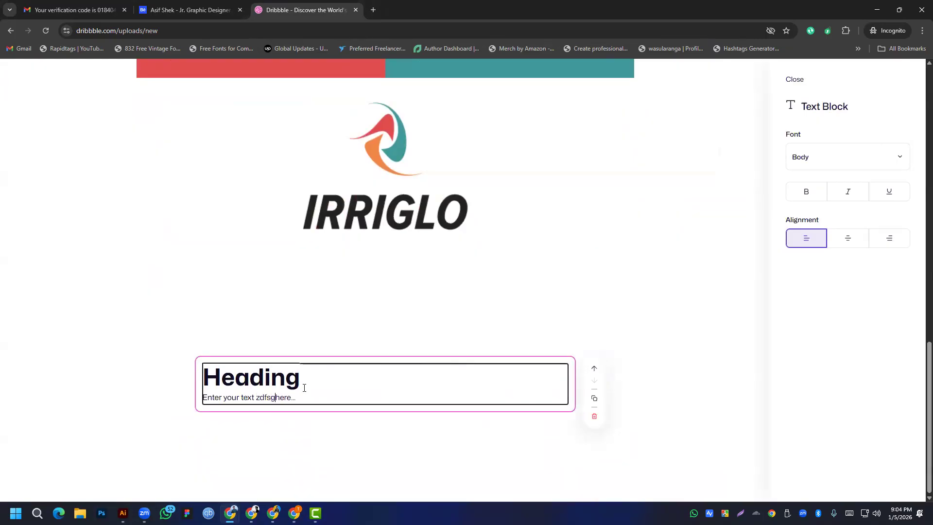
# Paste the Behance portfolio link onto the paragraph line.
pyautogui.click(358, 385)
pyautogui.moveTo(358, 385); pyautogui.dragTo(249, 386)
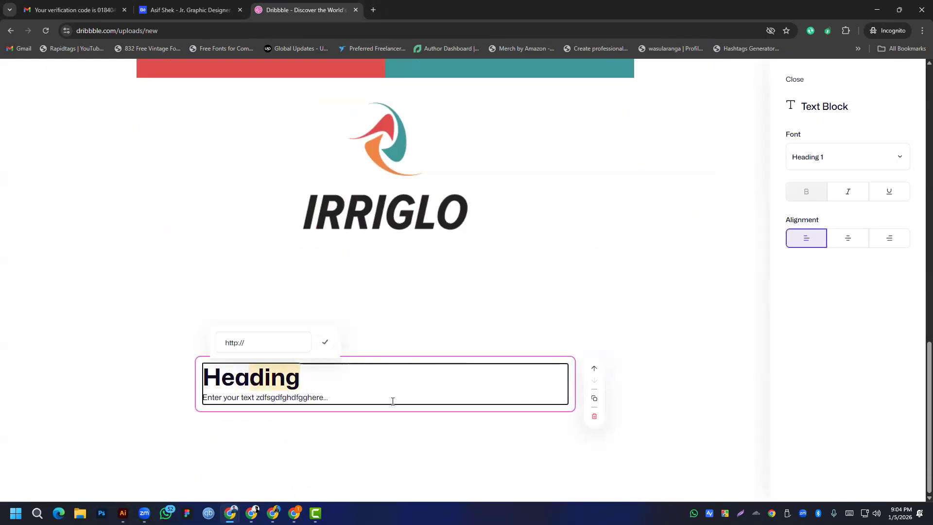
pyautogui.click(319, 381)
pyautogui.moveTo(368, 394); pyautogui.dragTo(159, 401)
pyautogui.click(254, 372)
pyautogui.hotkey('ctrl', 'v')
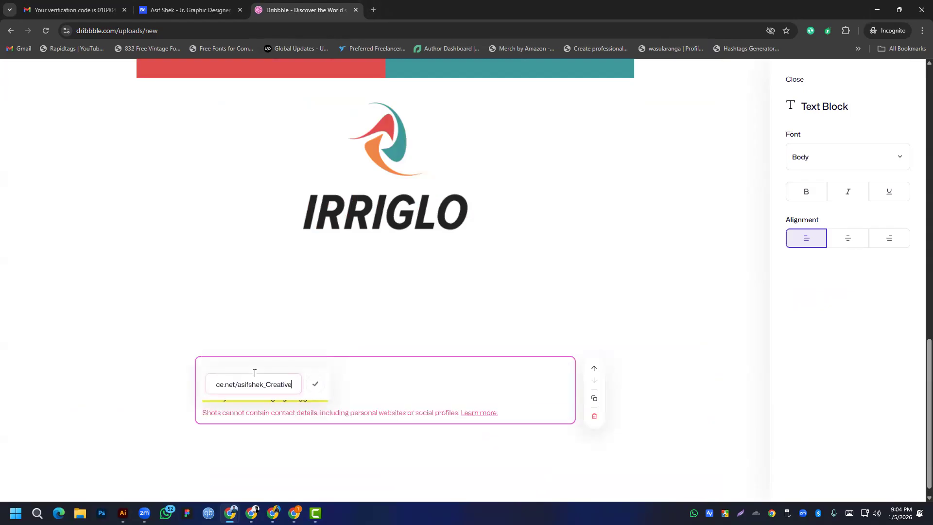
pyautogui.click(319, 386)
pyautogui.click(308, 396)
pyautogui.moveTo(328, 396); pyautogui.dragTo(114, 404)
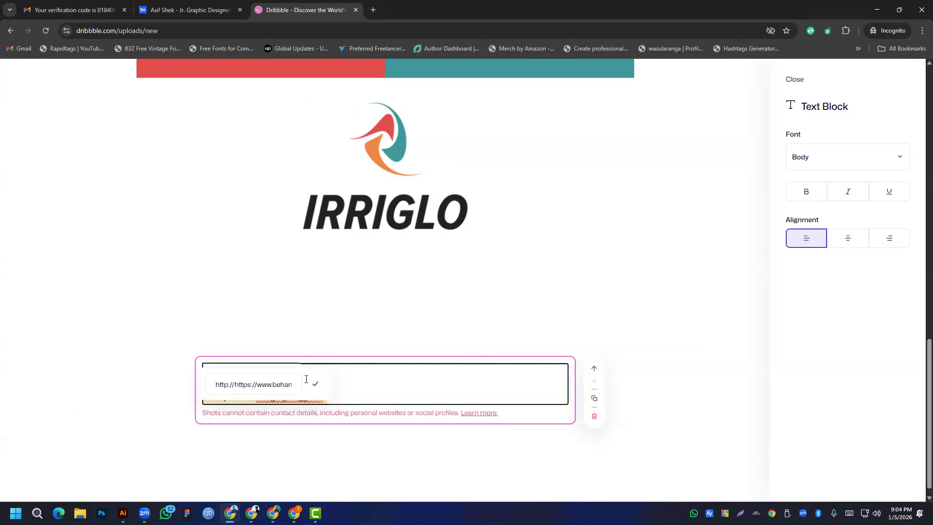
pyautogui.click(315, 384)
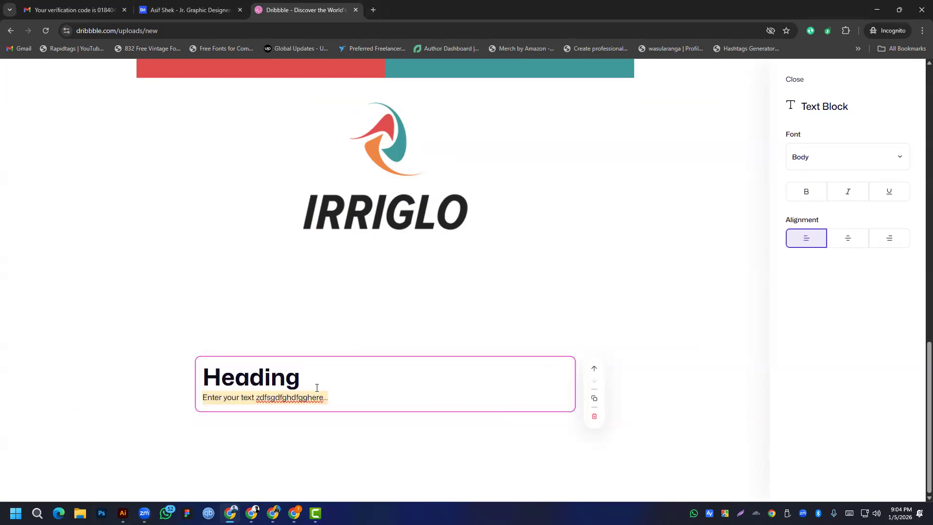
# Replace the placeholder paragraph with the pasted portfolio address, then delete it again.
pyautogui.click(346, 400)
pyautogui.moveTo(351, 402); pyautogui.dragTo(152, 405)
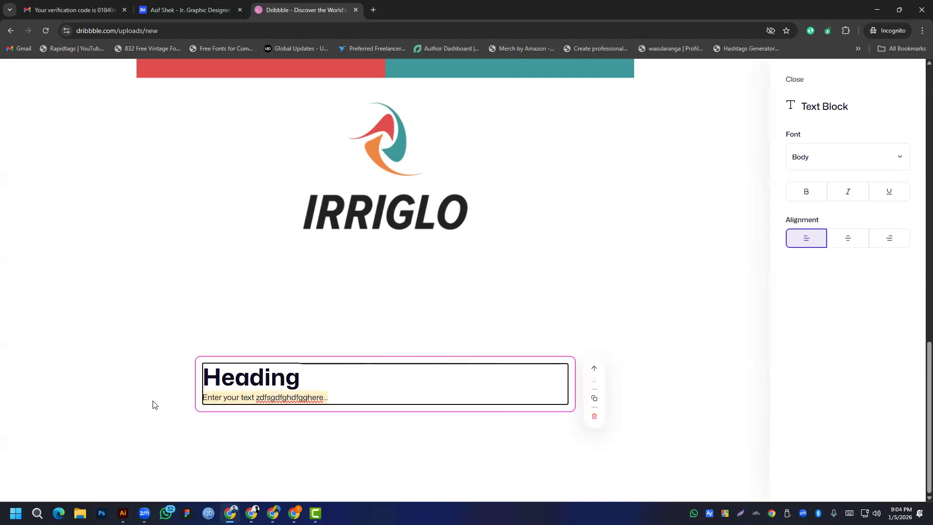
pyautogui.press('BackSpace')
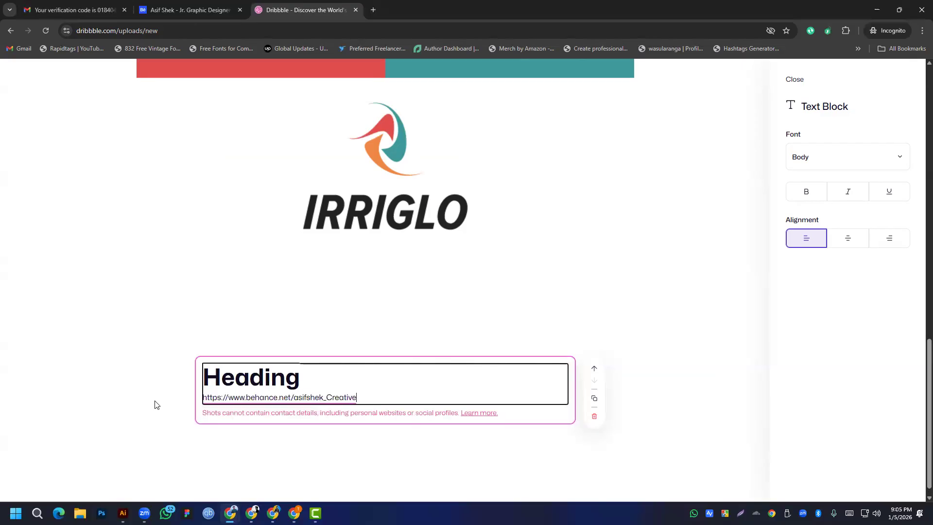
pyautogui.moveTo(362, 401); pyautogui.dragTo(134, 397)
pyautogui.press('BackSpace')
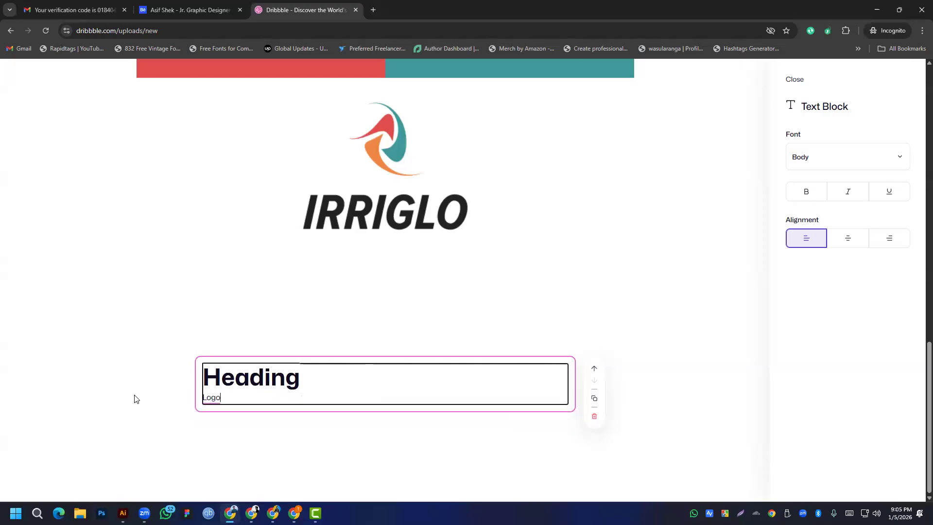
pyautogui.click(212, 430)
# Link the word 'Logo' in the paragraph to the Behance portfolio address.
pyautogui.click(282, 403)
pyautogui.moveTo(231, 399); pyautogui.dragTo(203, 401)
pyautogui.rightClick(209, 402)
pyautogui.click(154, 382)
pyautogui.click(250, 384)
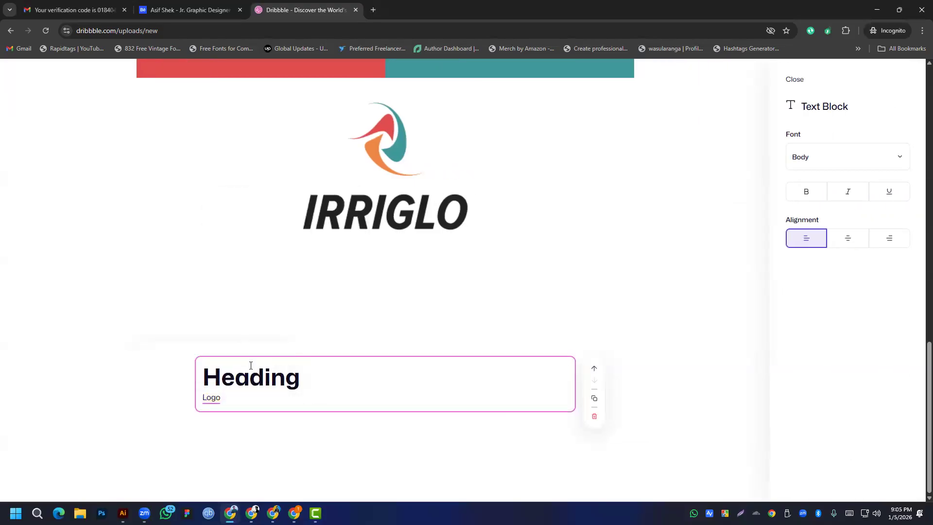
pyautogui.click(207, 398)
pyautogui.doubleClick(255, 378)
pyautogui.click(300, 355)
# Trim the heading text from 'Heading' down to 'Hea'.
pyautogui.click(276, 379)
pyautogui.moveTo(306, 380); pyautogui.dragTo(160, 379)
pyautogui.click(251, 378)
pyautogui.moveTo(250, 378); pyautogui.dragTo(334, 378)
pyautogui.press('BackSpace')
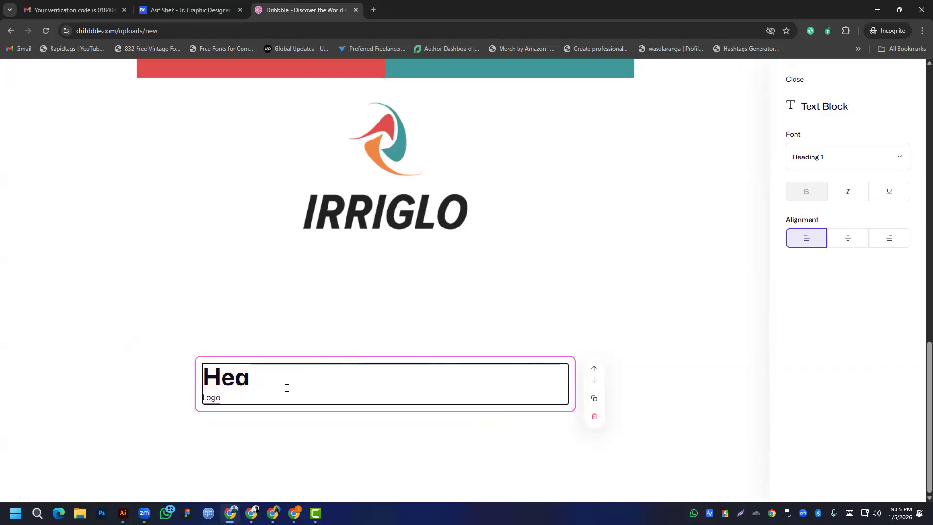
pyautogui.moveTo(249, 379); pyautogui.dragTo(214, 376)
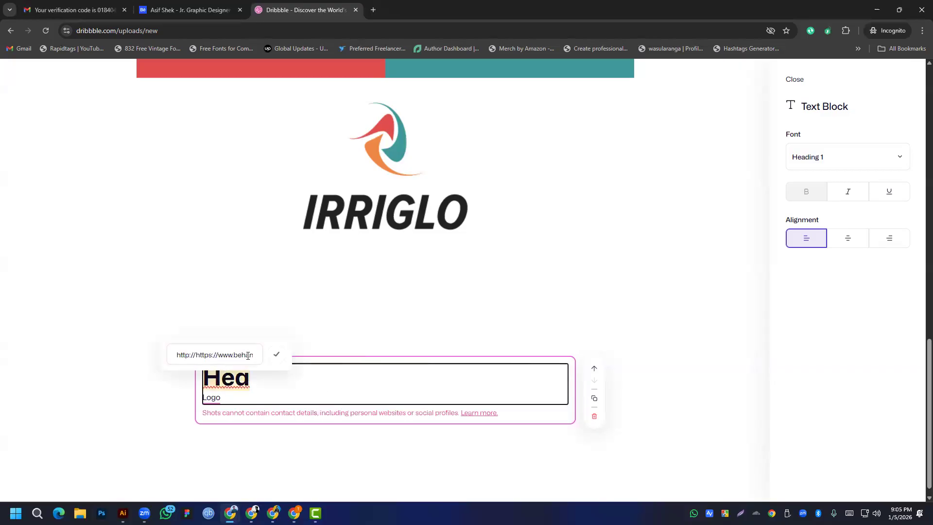
pyautogui.click(277, 437)
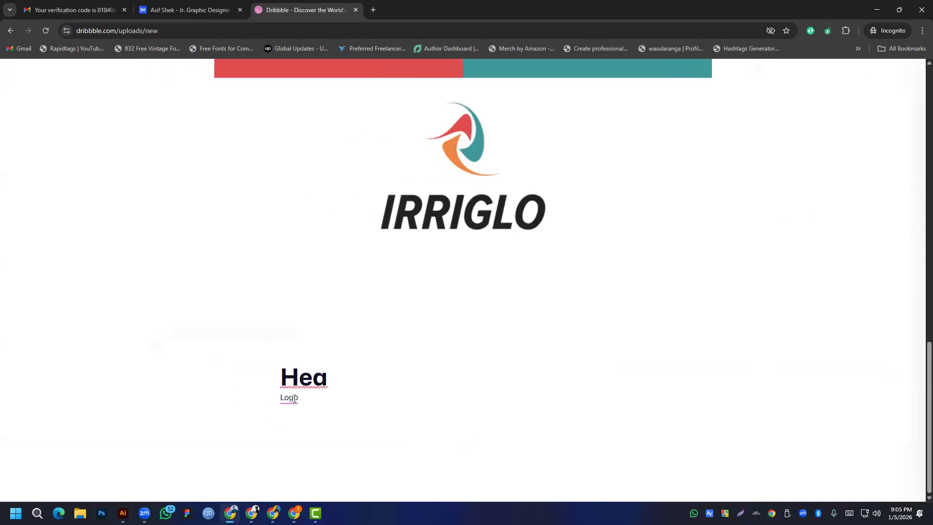
# Recheck the linked word 'Logo' and close its link popup.
pyautogui.click(290, 398)
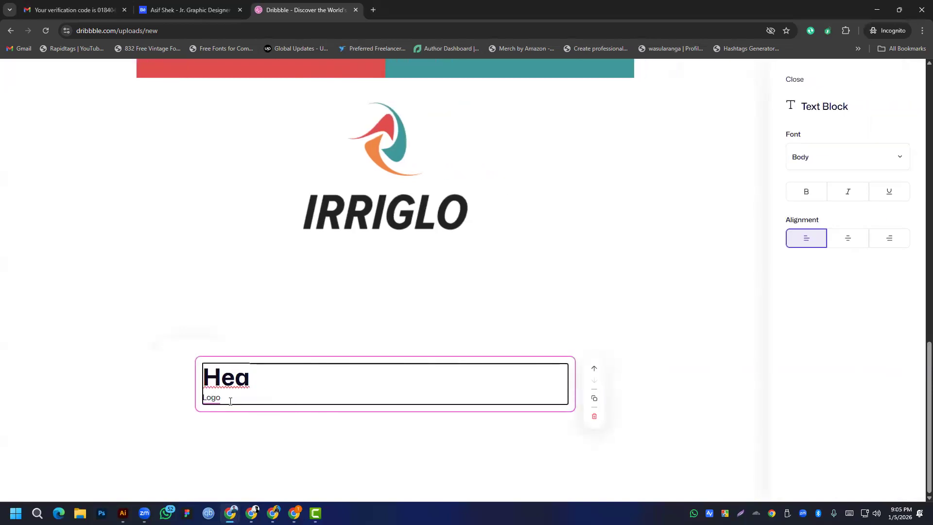
pyautogui.doubleClick(208, 399)
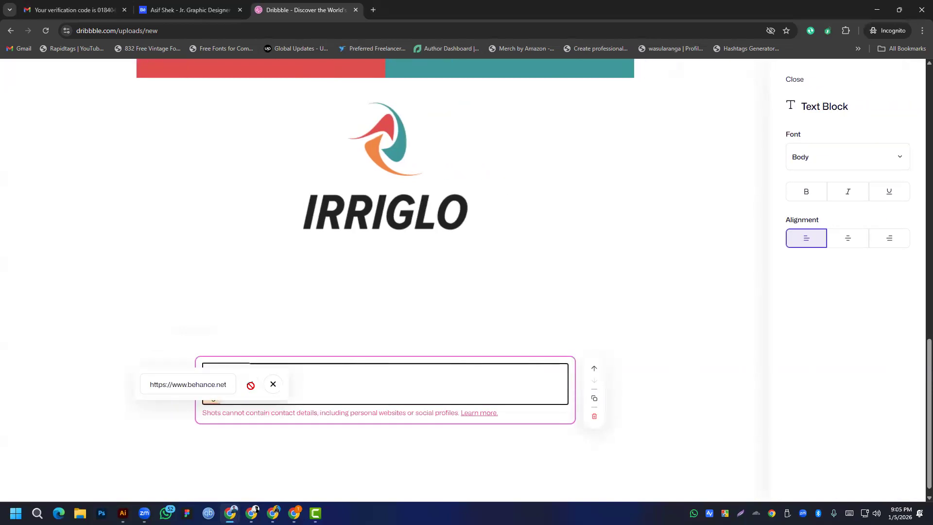
pyautogui.click(292, 312)
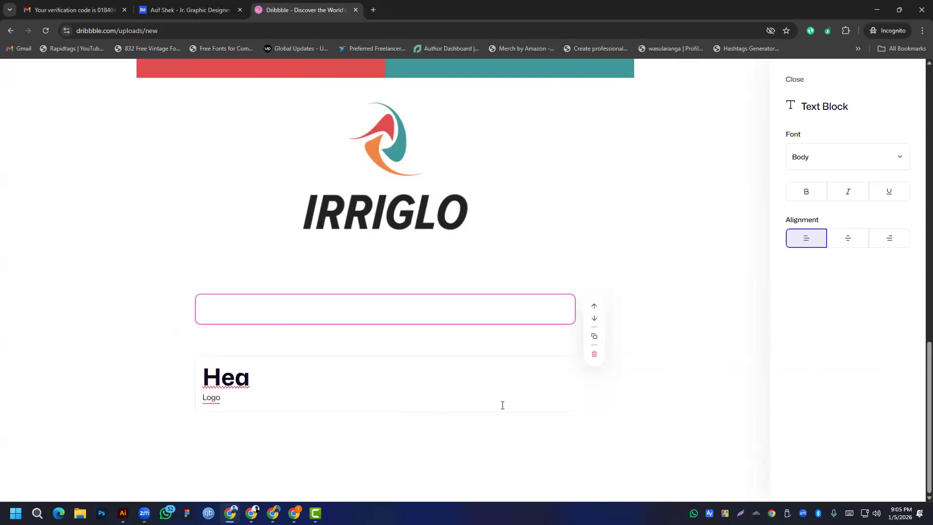
pyautogui.scroll(15, 745, 191)
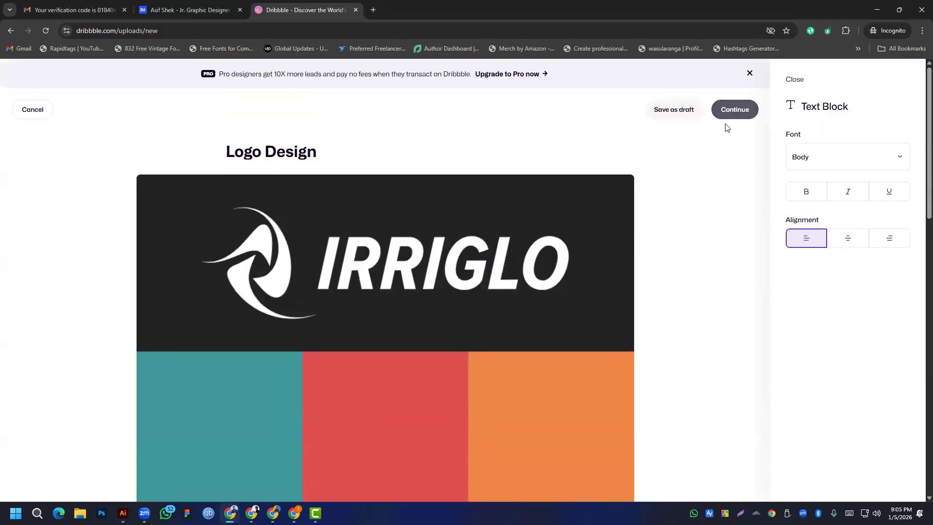
# After a blocked attempt to continue publishing, delete the empty text block.
pyautogui.click(731, 114)
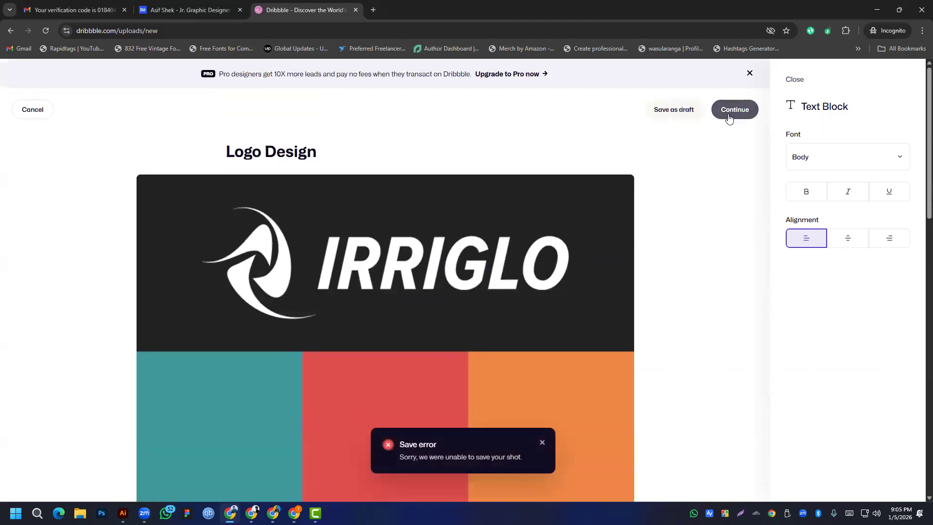
pyautogui.click(733, 113)
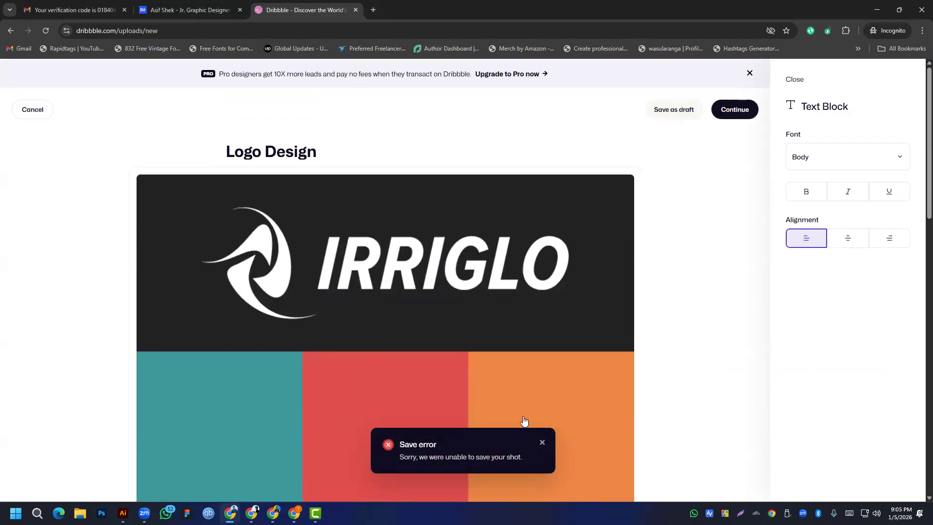
pyautogui.scroll(-8, 523, 421)
pyautogui.scroll(-5, 523, 421)
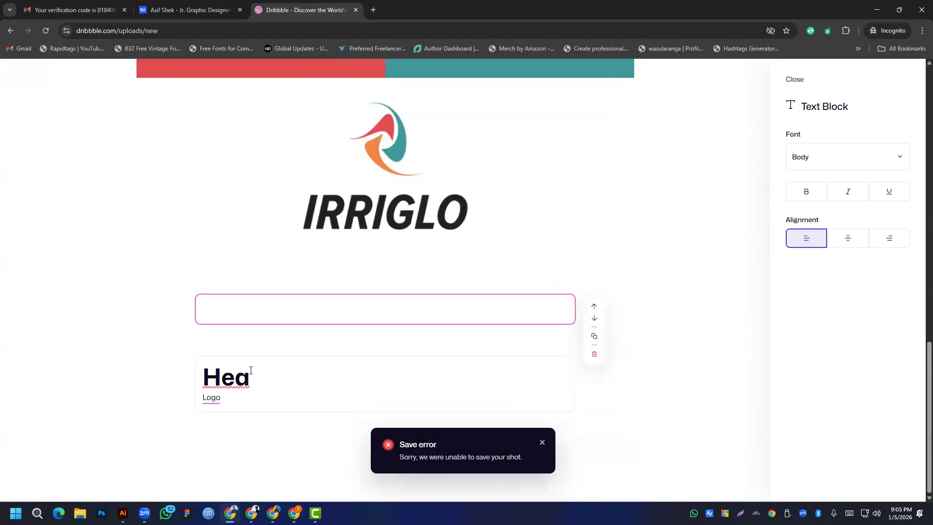
pyautogui.click(595, 358)
pyautogui.click(427, 306)
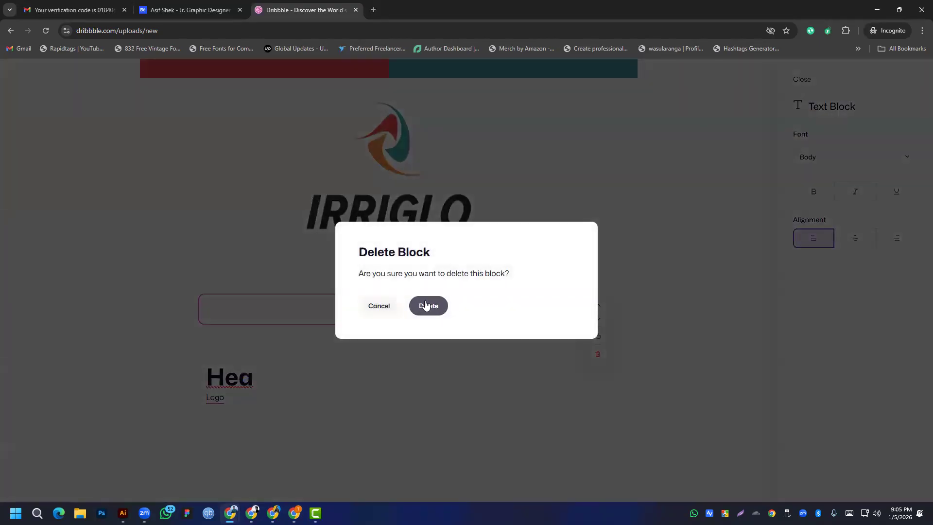
# Delete the heading block below the logo images and return to the 'Logo Design' title.
pyautogui.scroll(15, 470, 373)
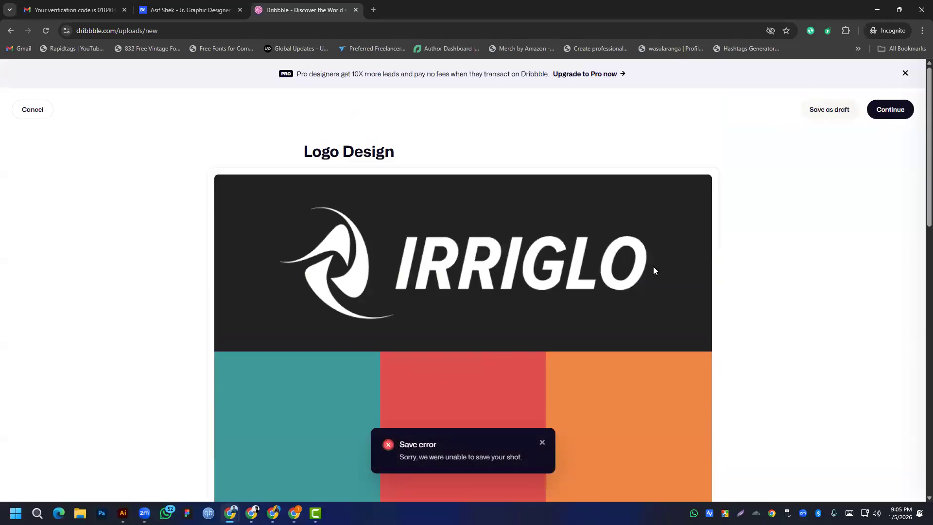
pyautogui.scroll(-15, 571, 368)
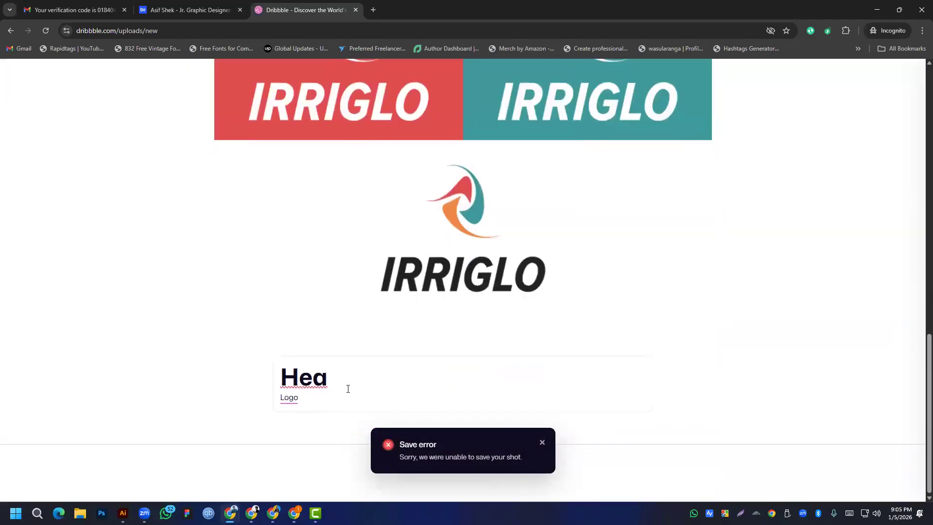
pyautogui.click(313, 383)
pyautogui.click(598, 416)
pyautogui.click(428, 306)
pyautogui.scroll(15, 578, 306)
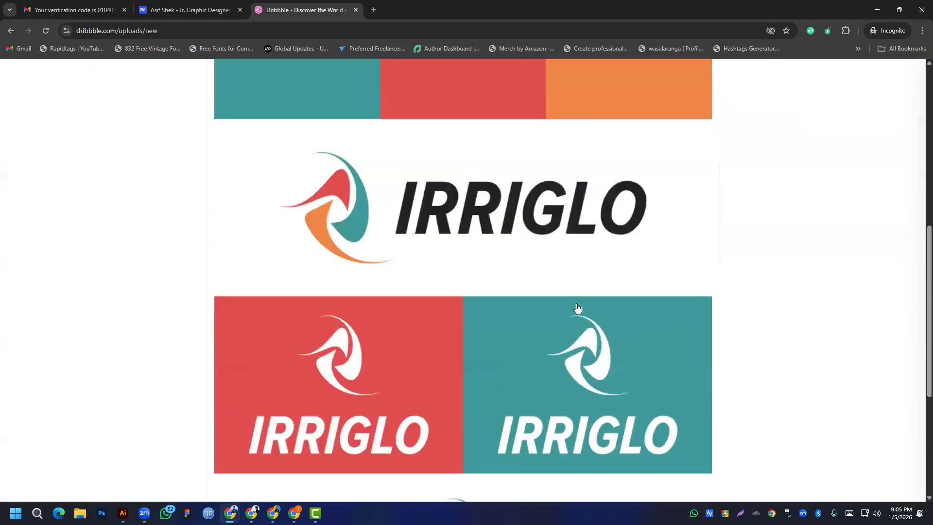
pyautogui.tripleClick(366, 155)
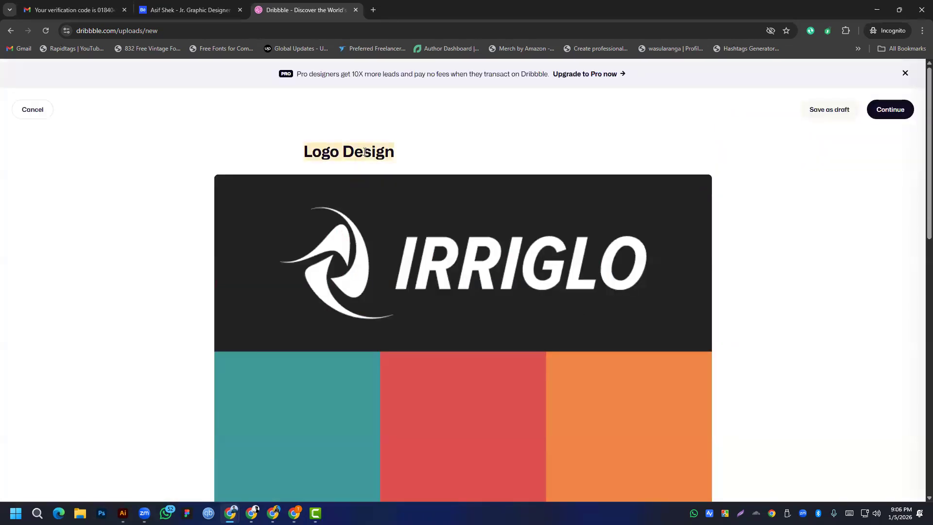
pyautogui.click(375, 150)
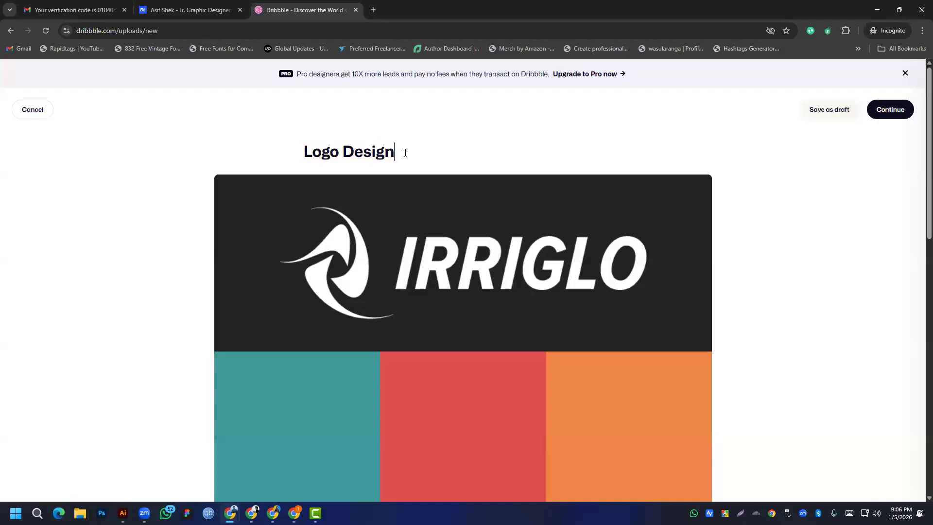
# Tag the shot graphic design, branding and logo, then publish it.
pyautogui.click(883, 110)
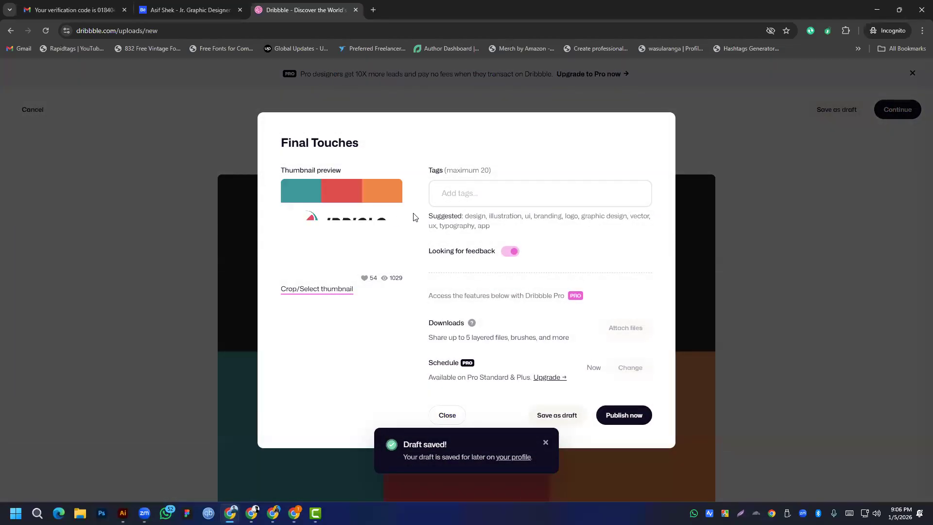
pyautogui.click(454, 202)
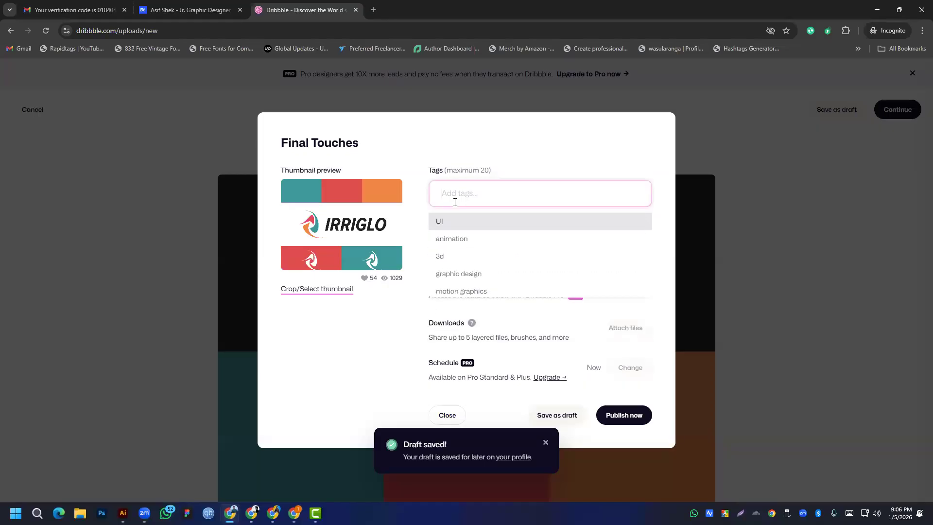
pyautogui.click(454, 277)
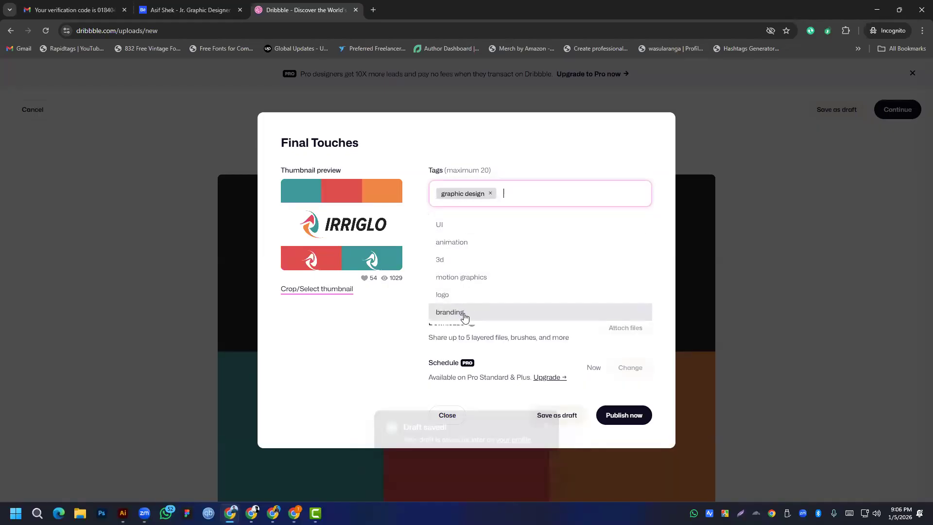
pyautogui.click(465, 314)
pyautogui.click(466, 301)
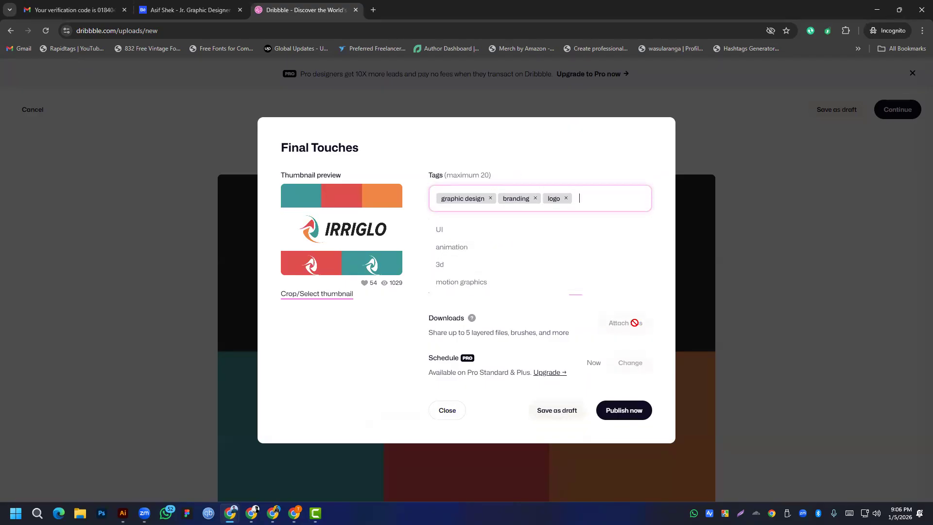
pyautogui.click(656, 298)
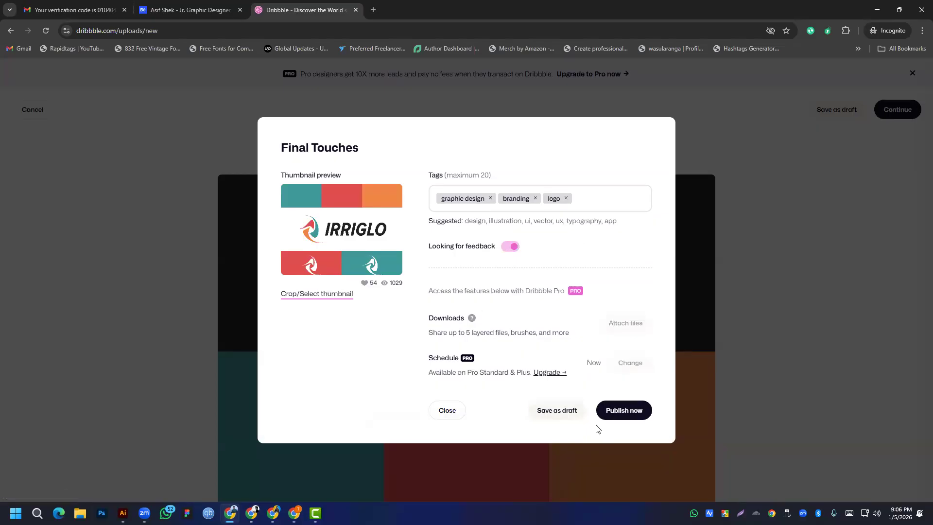
pyautogui.click(634, 414)
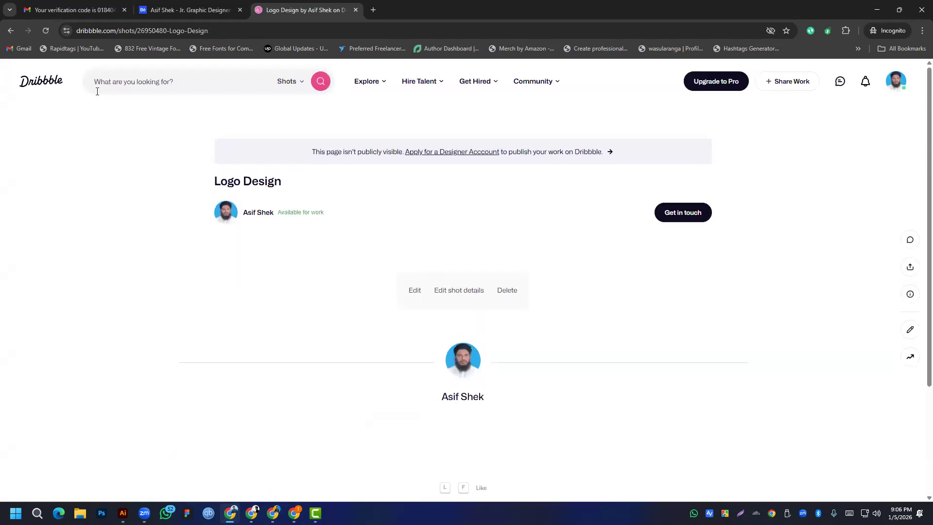
# Go to your profile, read the Limited Account restrictions, and dismiss the upgrade-to-Pro prompt.
pyautogui.moveTo(897, 81)
pyautogui.click(831, 141)
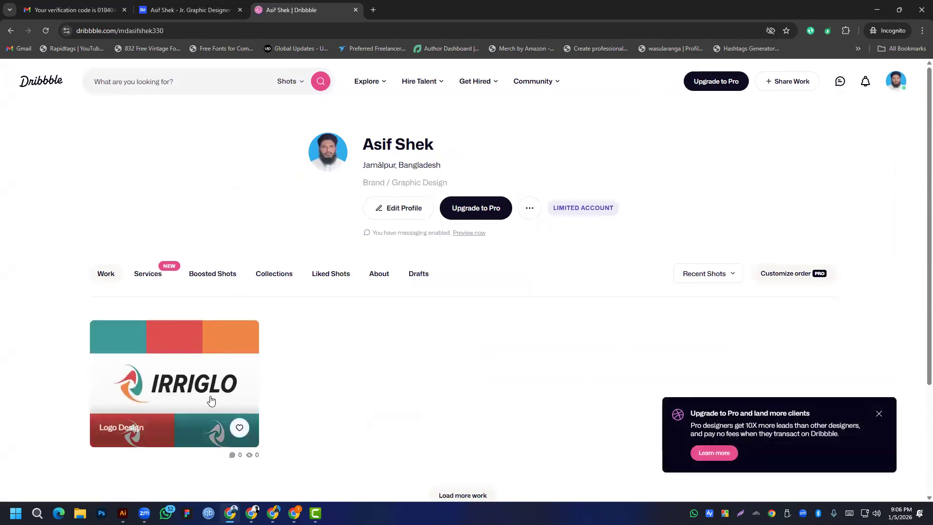
pyautogui.click(580, 208)
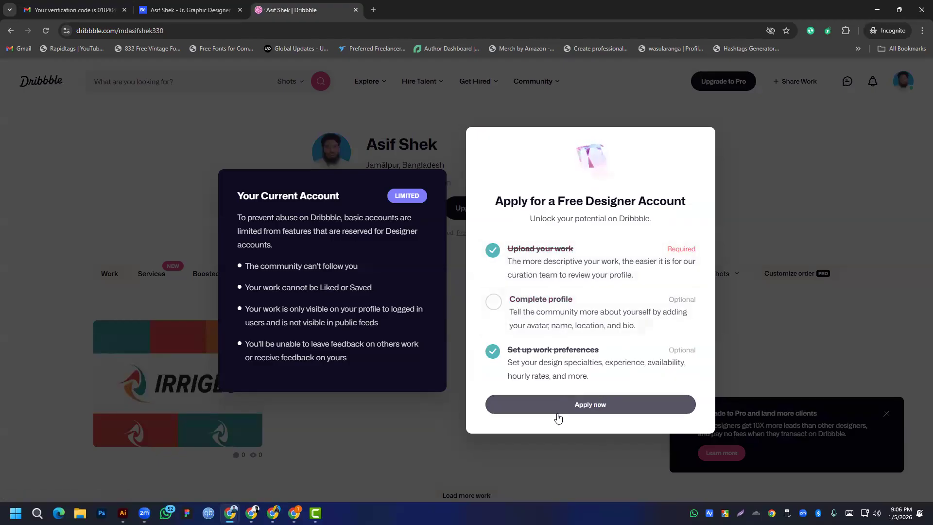
pyautogui.click(438, 443)
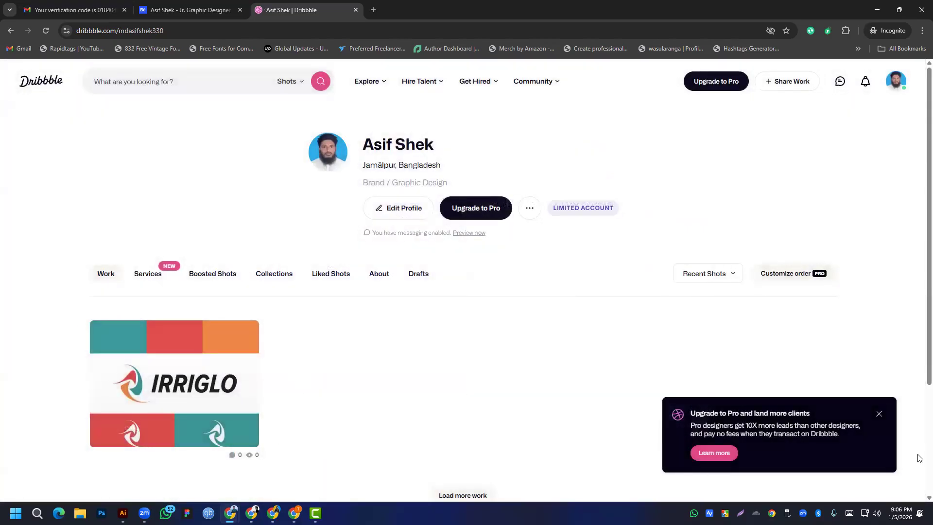
pyautogui.click(880, 417)
# Start a new shot upload, then cancel back to the profile.
pyautogui.moveTo(586, 201)
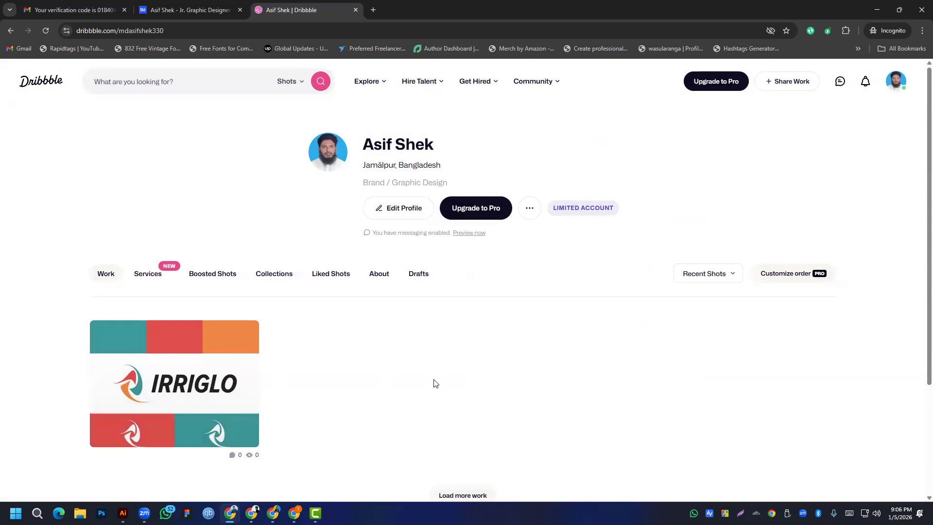
pyautogui.moveTo(788, 86)
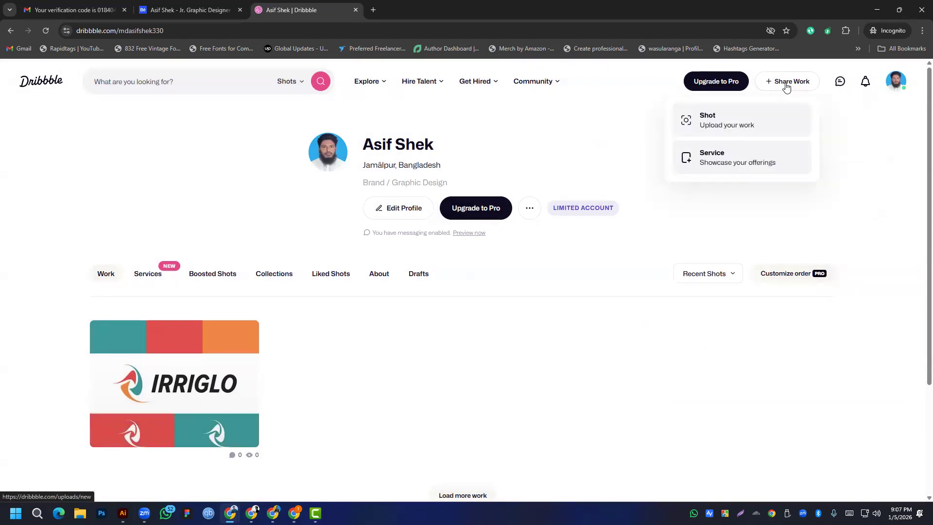
pyautogui.click(704, 128)
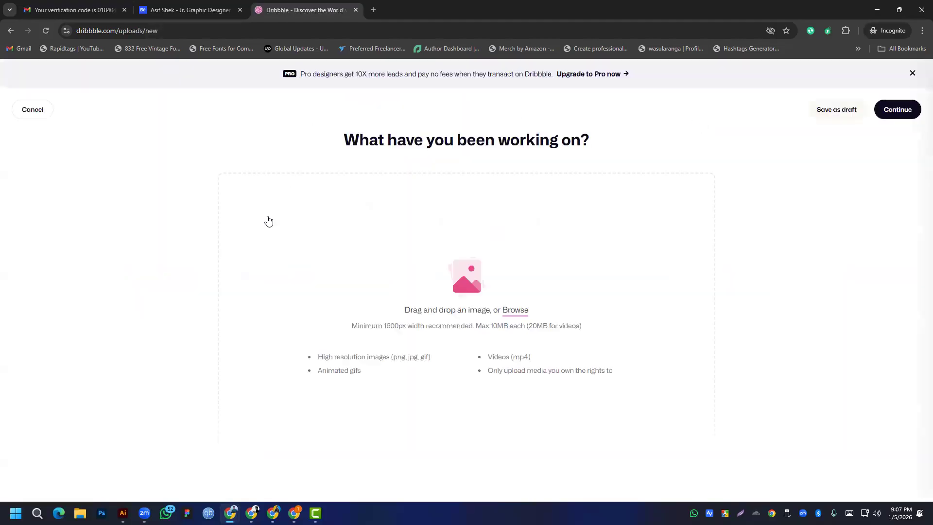
pyautogui.click(29, 112)
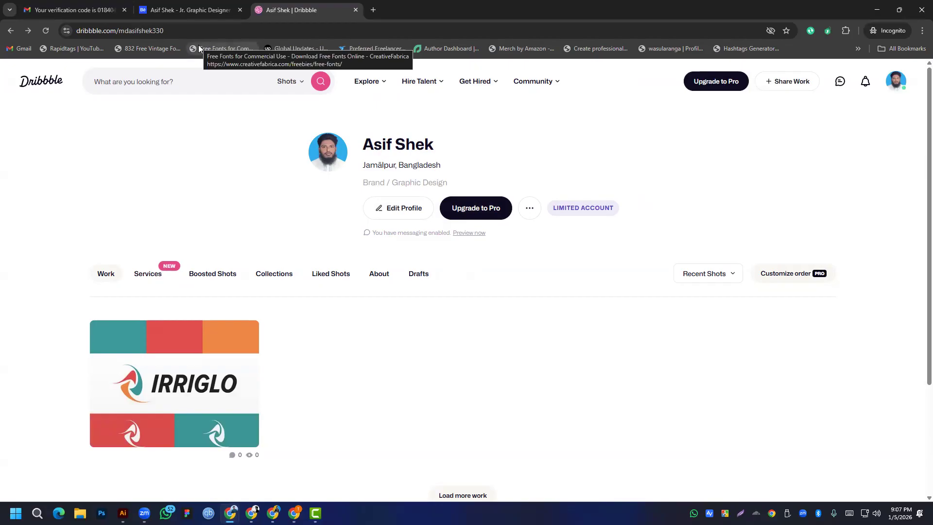
# Glance at the Behance profile tab, then return to the Dribbble profile.
pyautogui.click(187, 10)
pyautogui.scroll(-5, 391, 238)
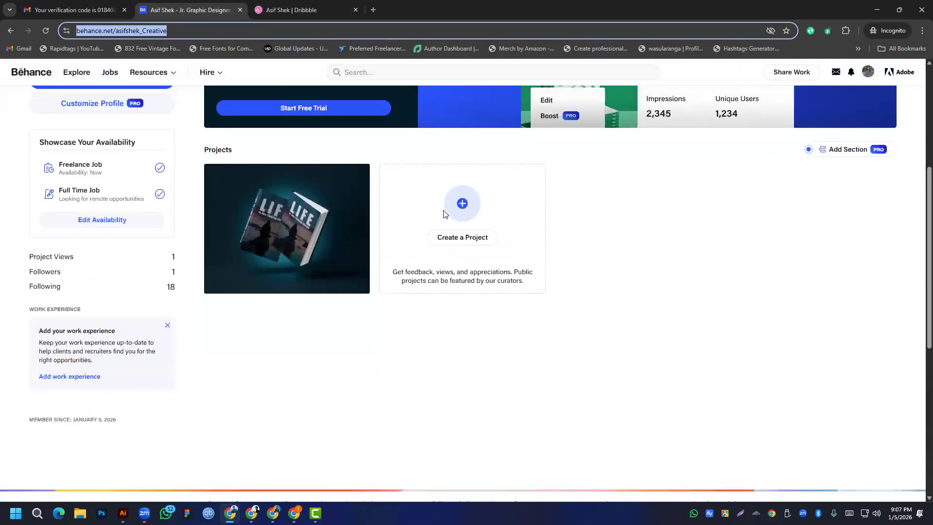
pyautogui.click(294, 8)
pyautogui.moveTo(811, 80)
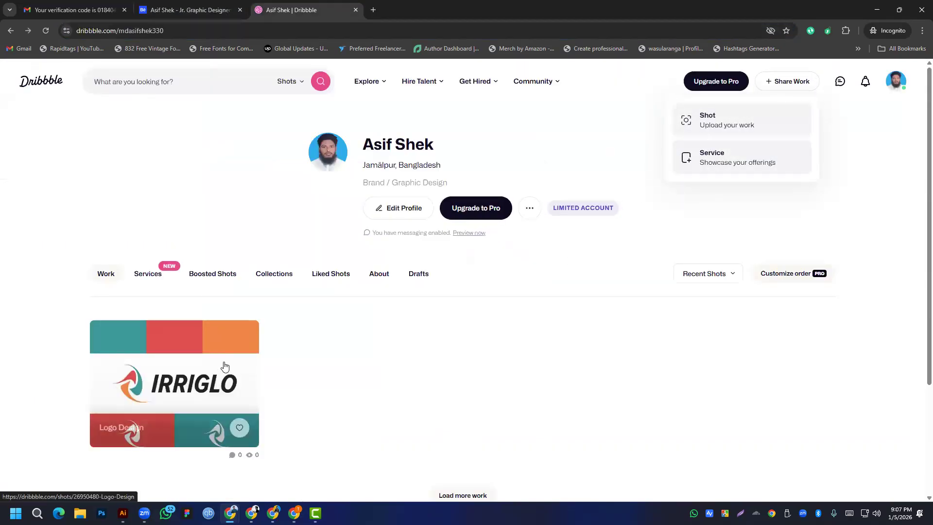
pyautogui.rightClick(213, 385)
pyautogui.click(312, 443)
# Open the 'Logo Design' shot and delete it, confirming the prompt.
pyautogui.click(145, 399)
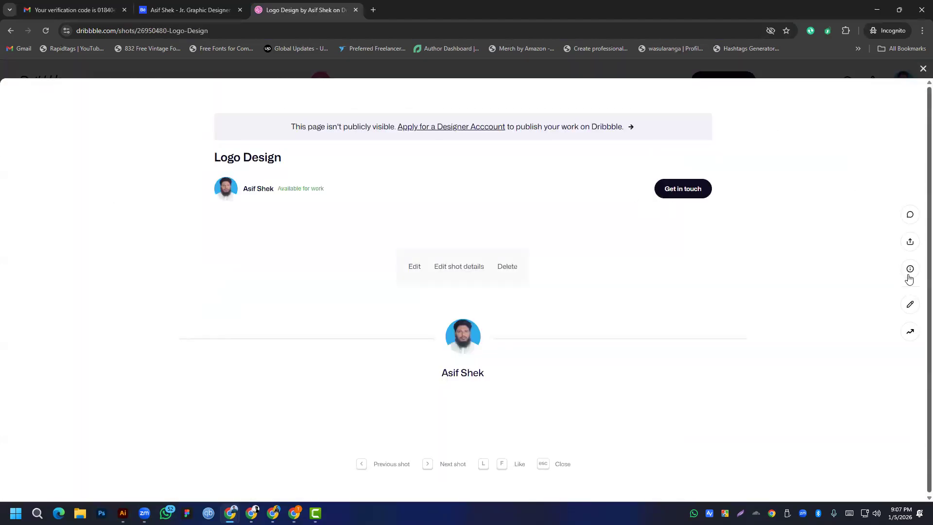
pyautogui.click(911, 305)
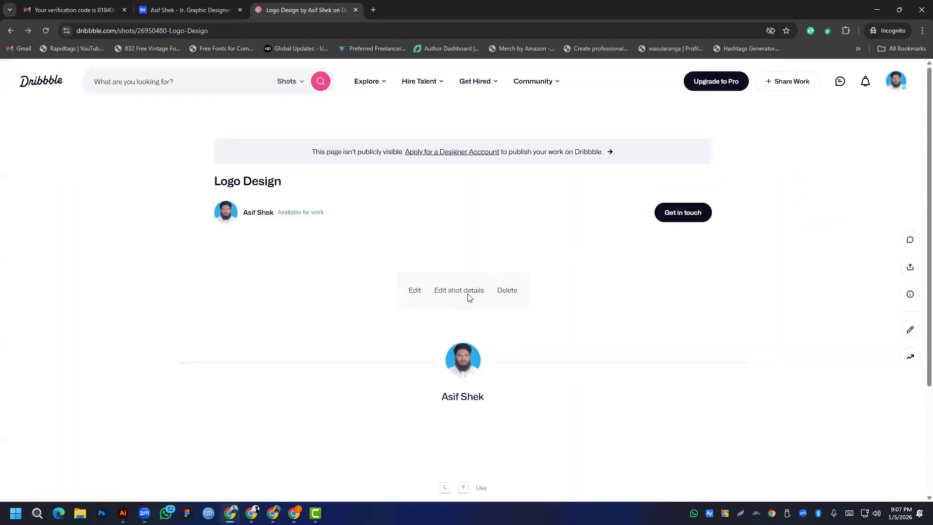
pyautogui.click(510, 291)
pyautogui.click(518, 92)
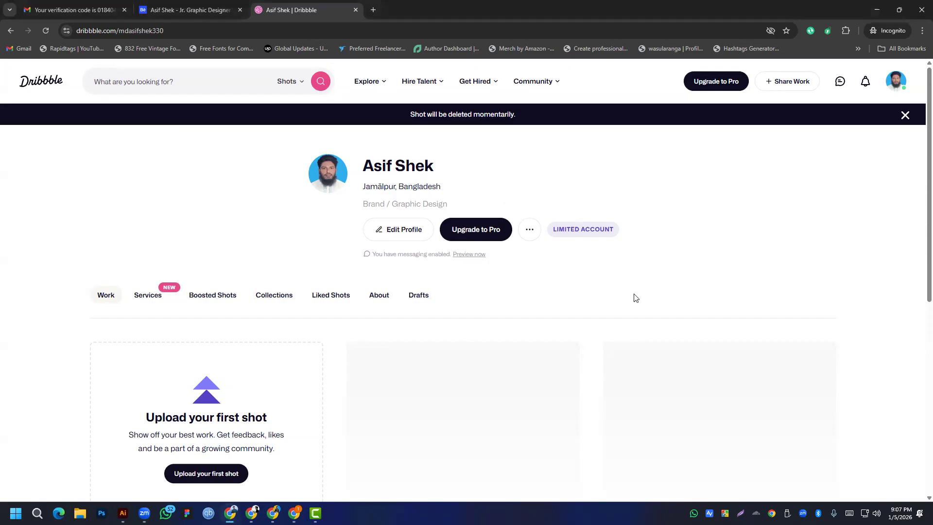
pyautogui.click(176, 2)
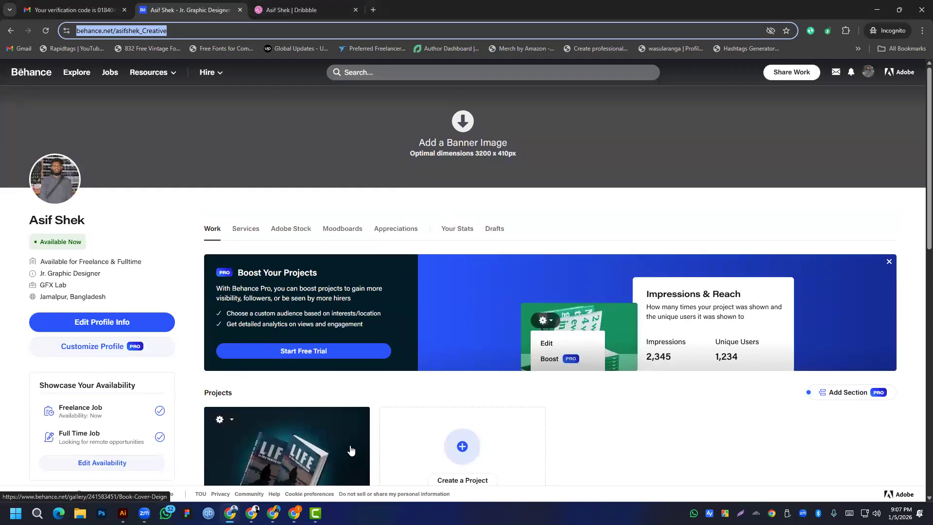
# Return to the Behance profile showing the single book cover project under Projects.
pyautogui.click(102, 513)
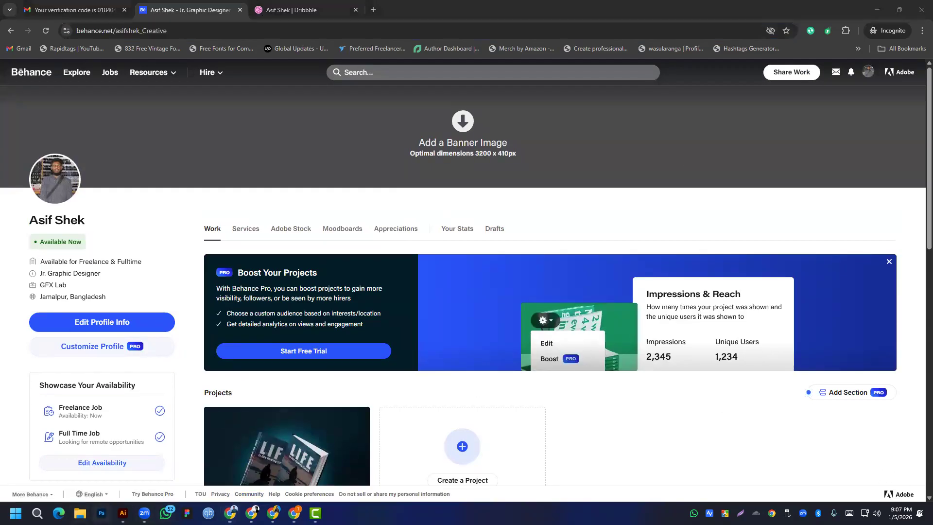
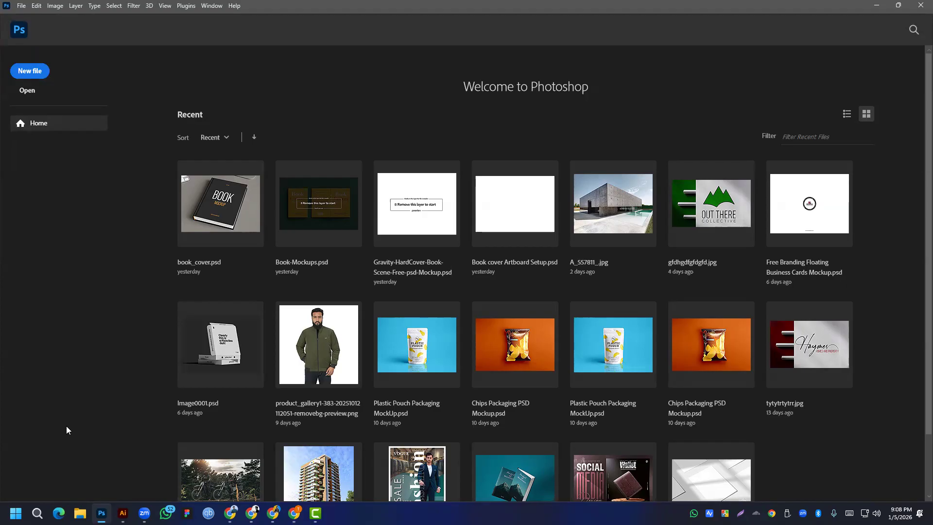
# Open tytryt.png from the Desktop, the Travels with Charley book mockup on blue.
pyautogui.click(22, 6)
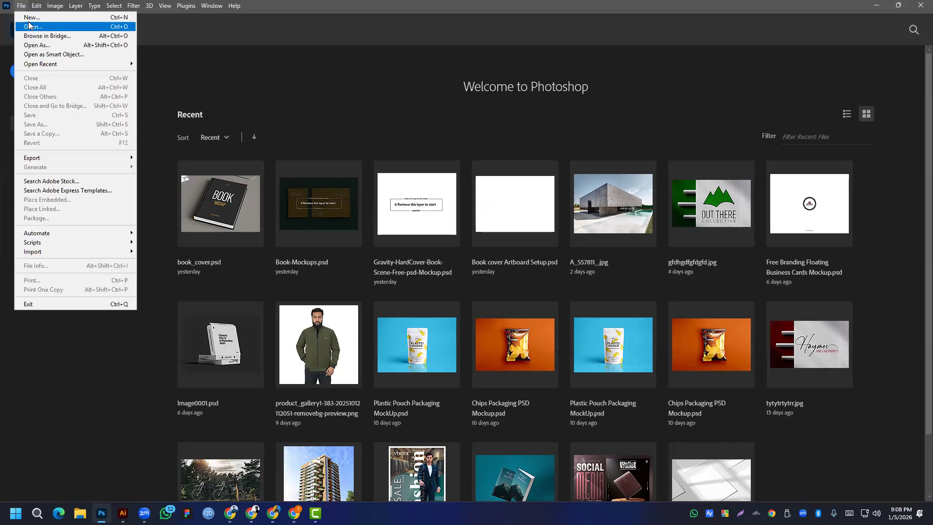
pyautogui.click(31, 27)
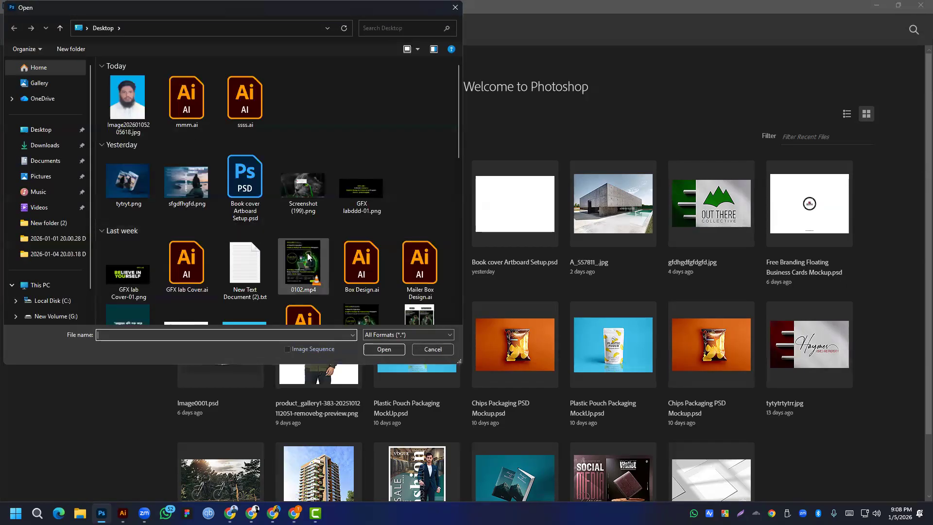
pyautogui.click(136, 190)
pyautogui.doubleClick(136, 189)
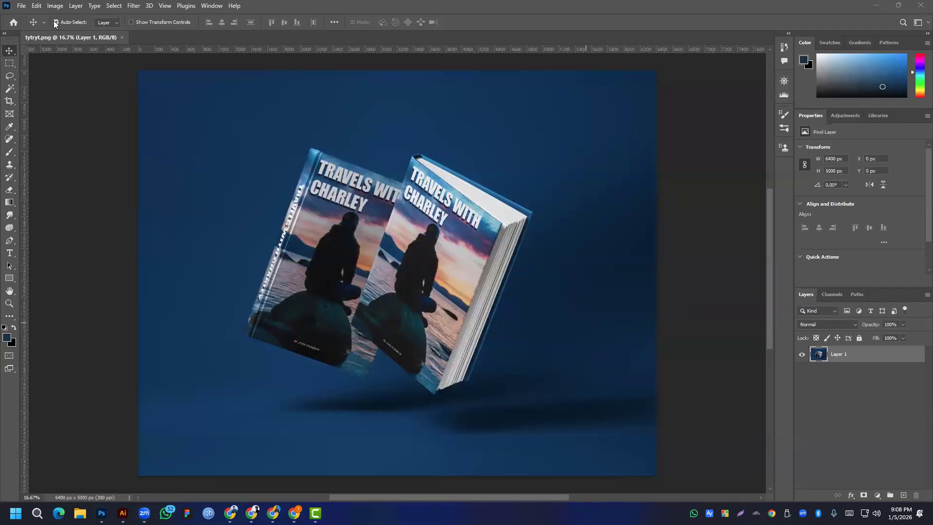
# Start a Save for Web (Legacy) export of the mockup and set the format to JPEG.
pyautogui.click(22, 6)
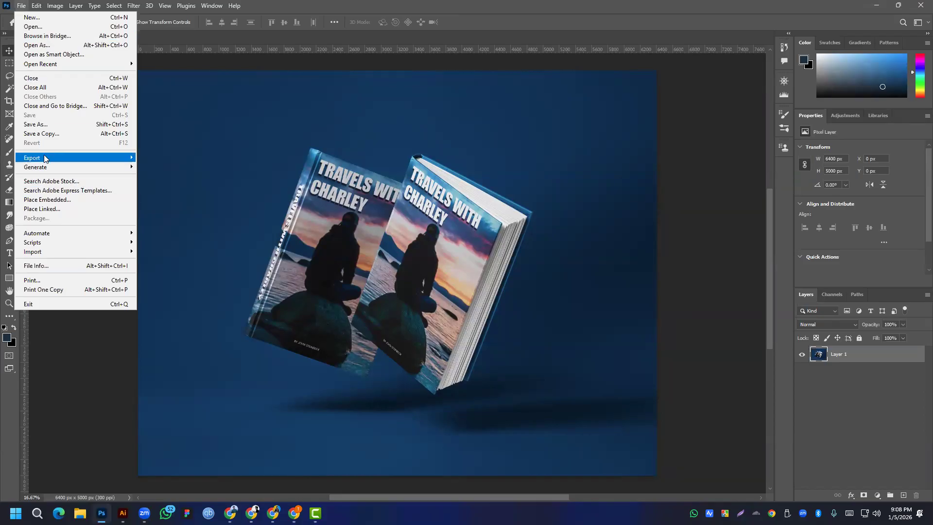
pyautogui.moveTo(125, 159)
pyautogui.click(169, 195)
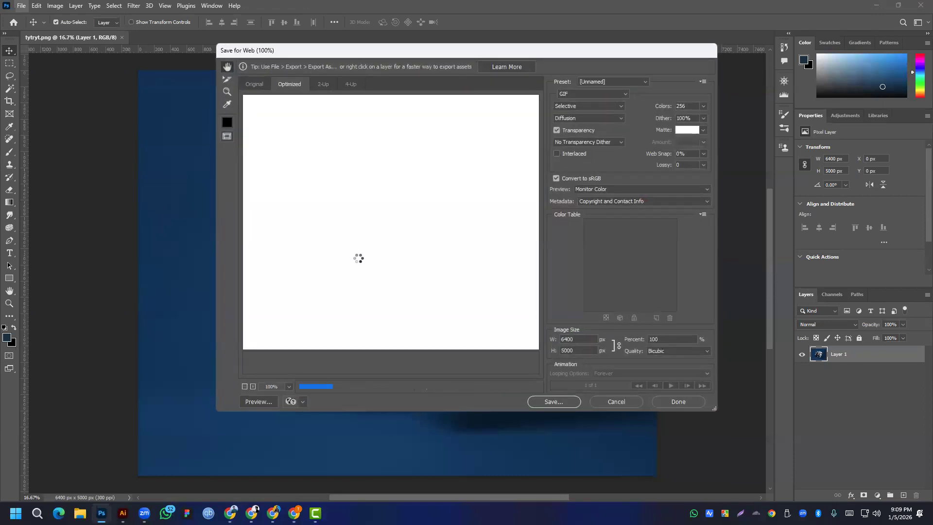
pyautogui.press('Return')
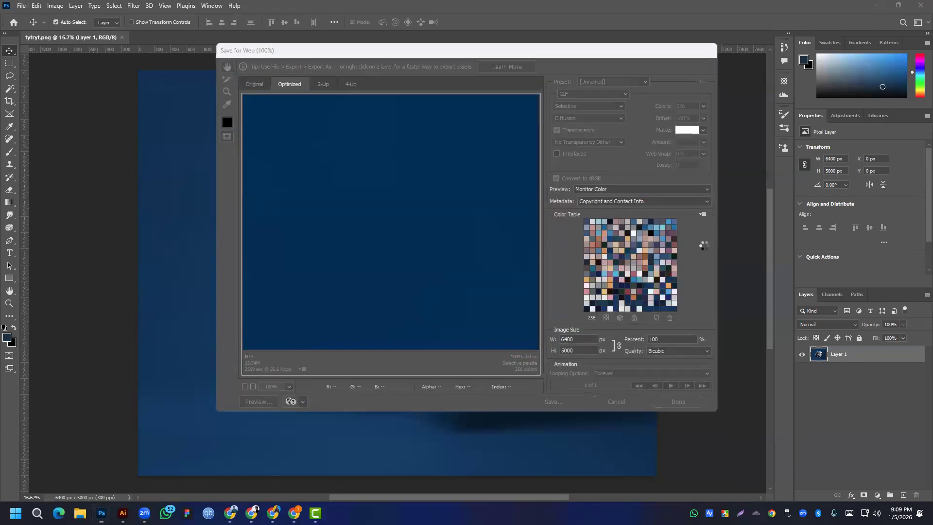
pyautogui.click(624, 93)
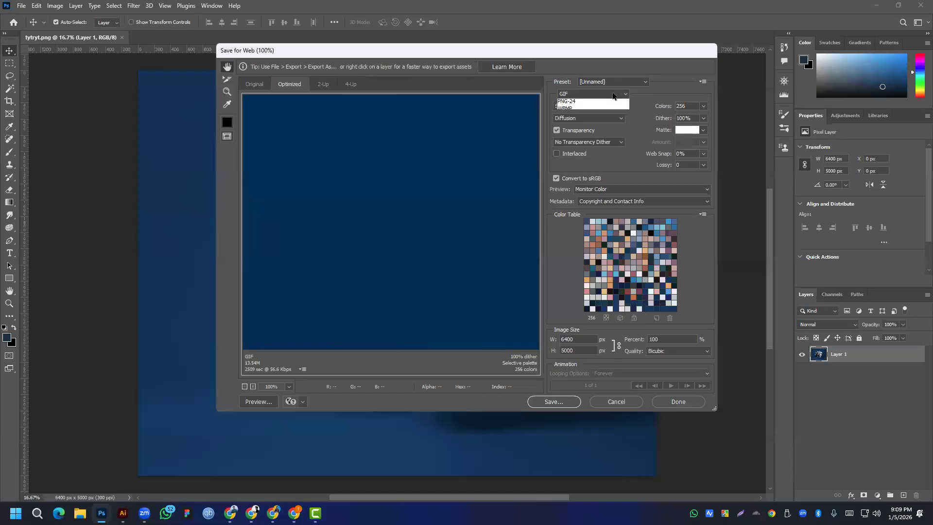
pyautogui.click(574, 113)
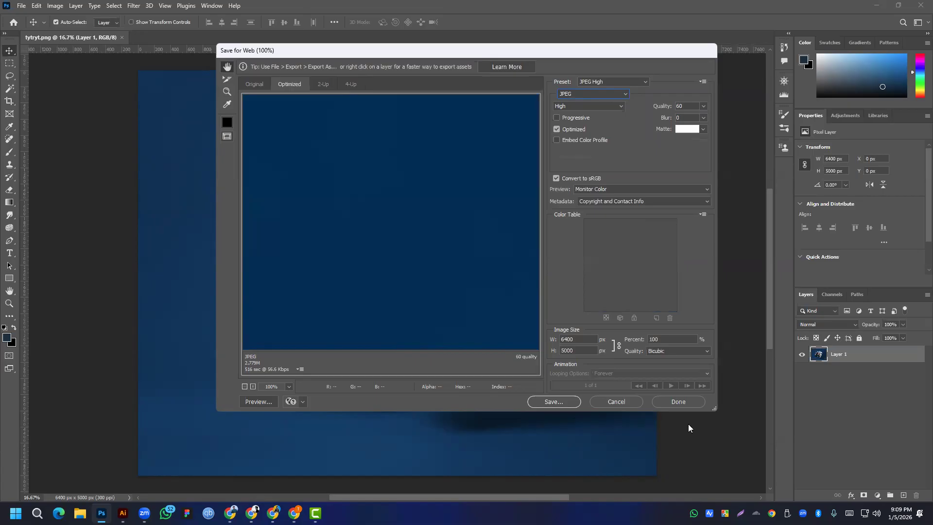
# Save the web-optimized JPEG into Documents under the name 'hjhh'.
pyautogui.click(551, 402)
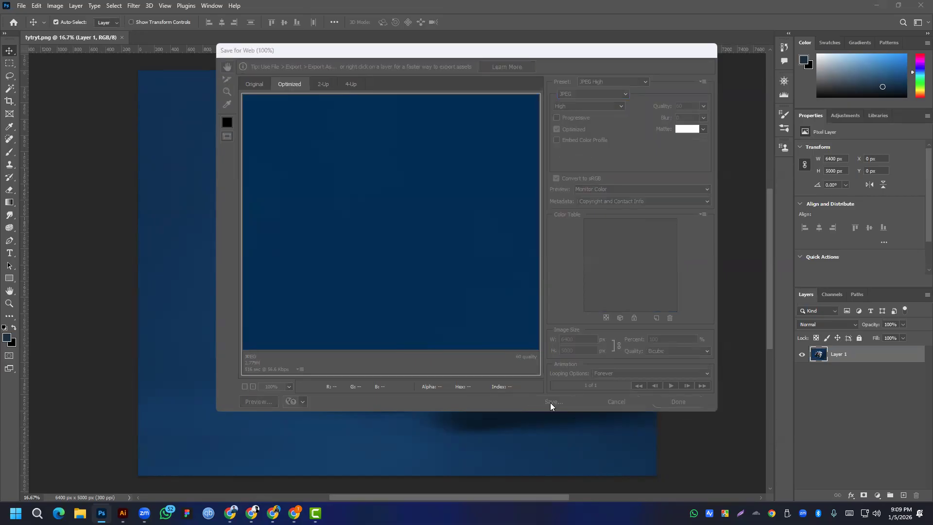
pyautogui.write('hjhh')
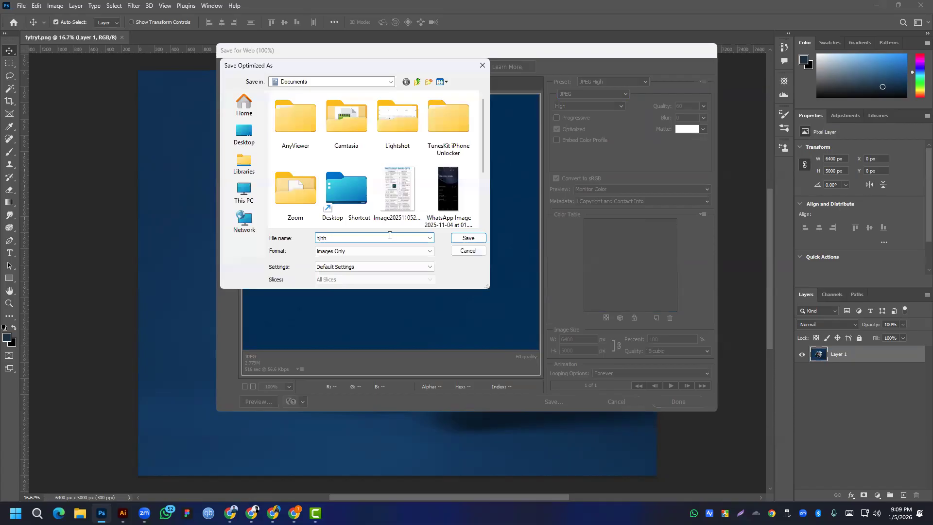
pyautogui.click(465, 237)
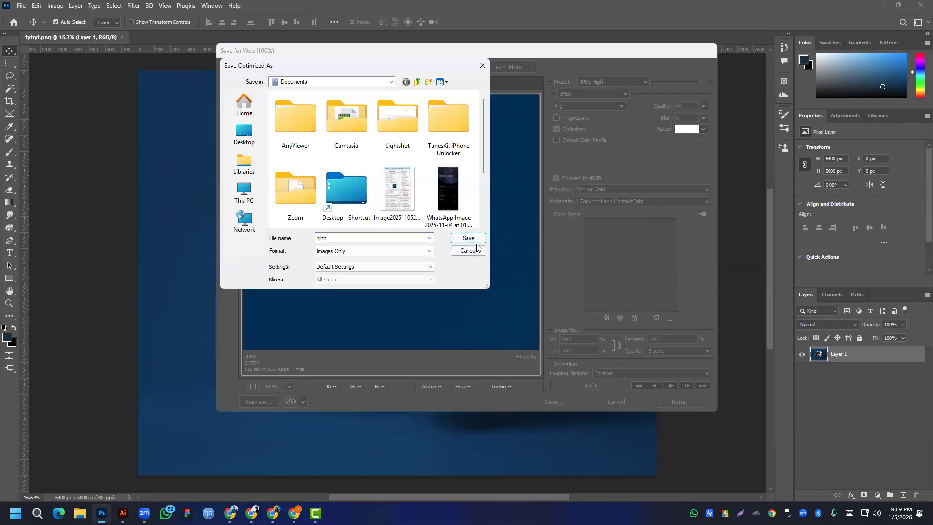
pyautogui.click(469, 241)
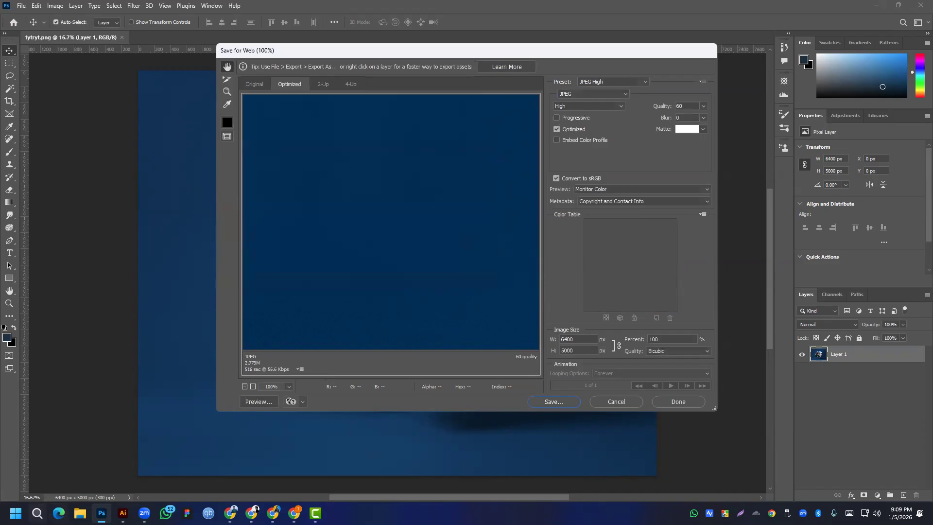
pyautogui.click(80, 513)
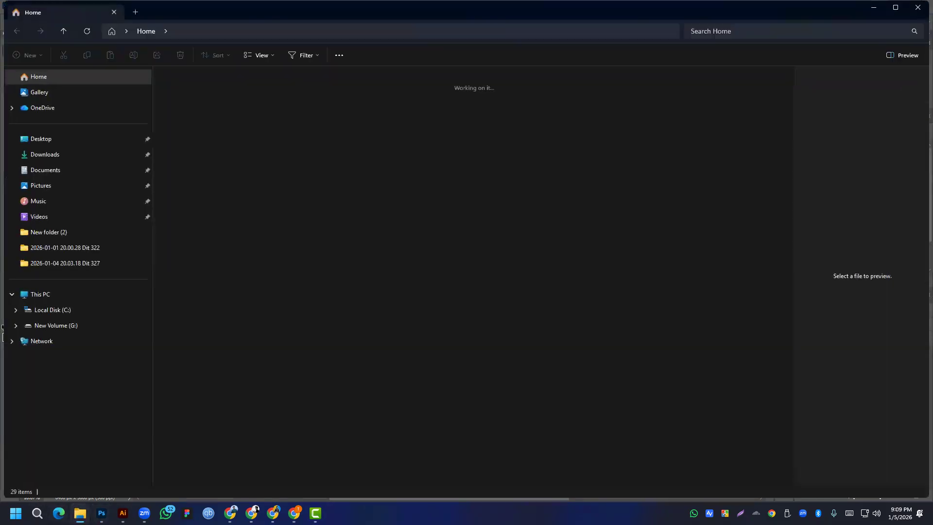
# Browse the Desktop folder and select tytryt.png among the PNG files.
pyautogui.click(54, 140)
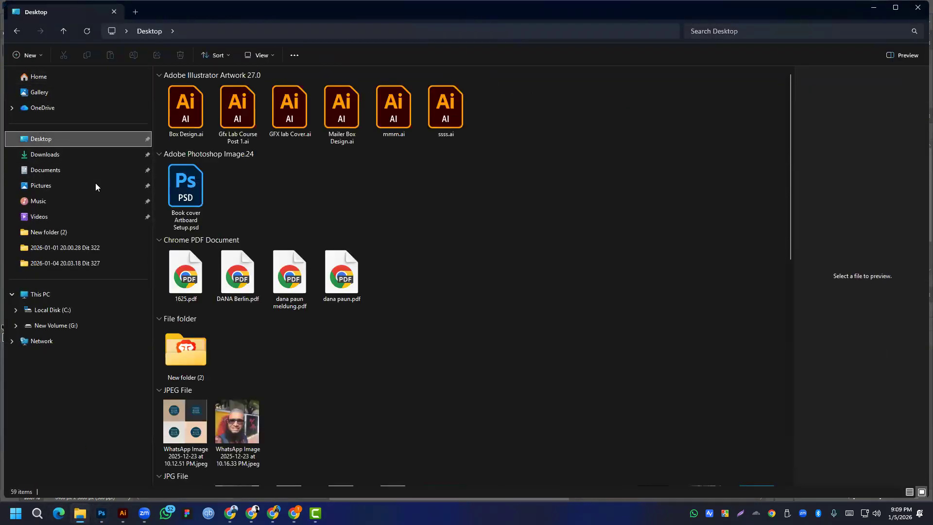
pyautogui.scroll(-8, 240, 245)
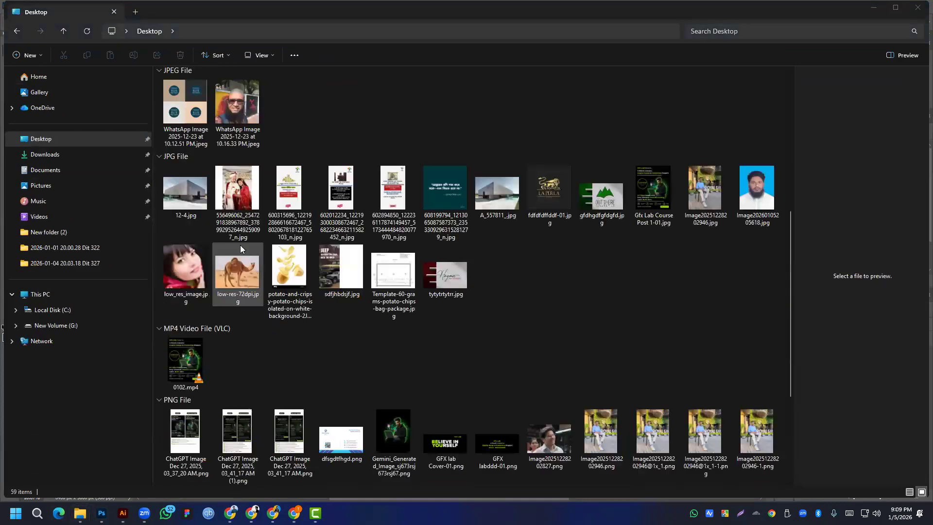
pyautogui.scroll(-3, 279, 266)
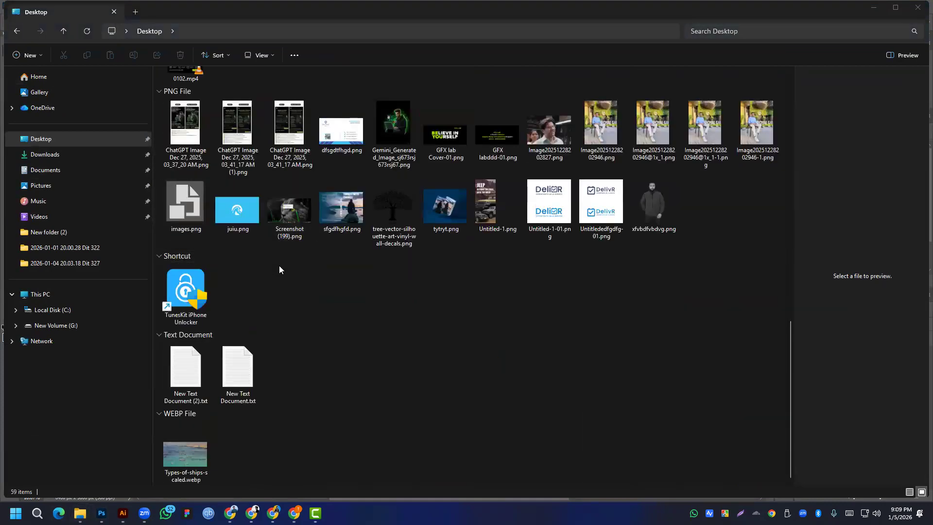
pyautogui.scroll(12, 284, 261)
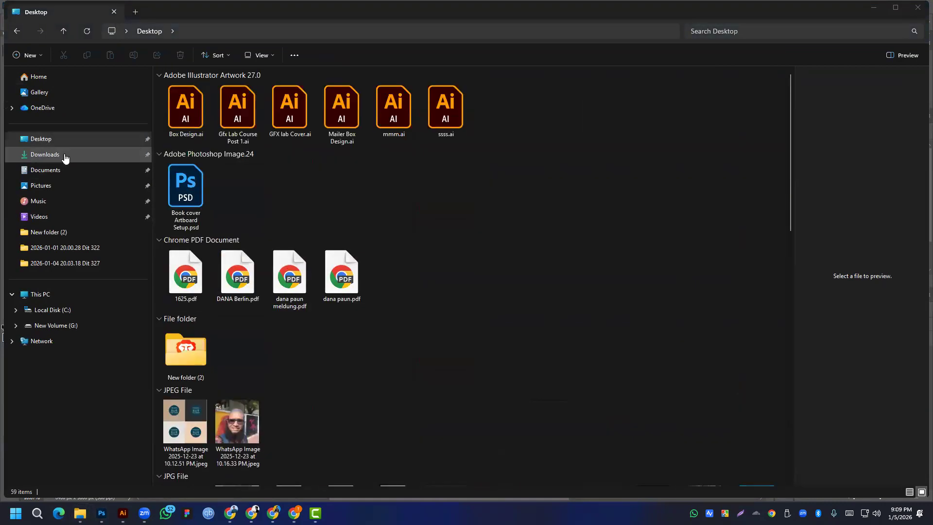
pyautogui.click(58, 141)
pyautogui.scroll(-10, 418, 238)
pyautogui.scroll(5, 343, 241)
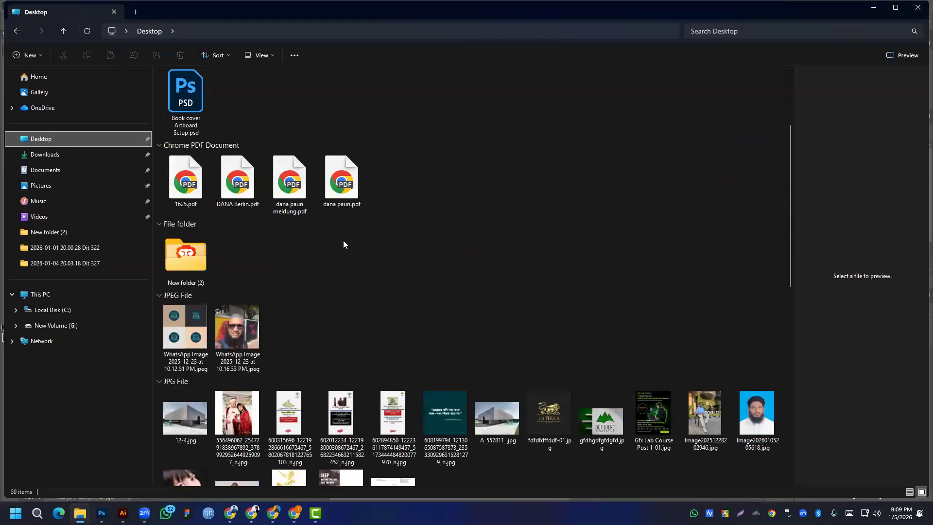
pyautogui.scroll(-6, 228, 258)
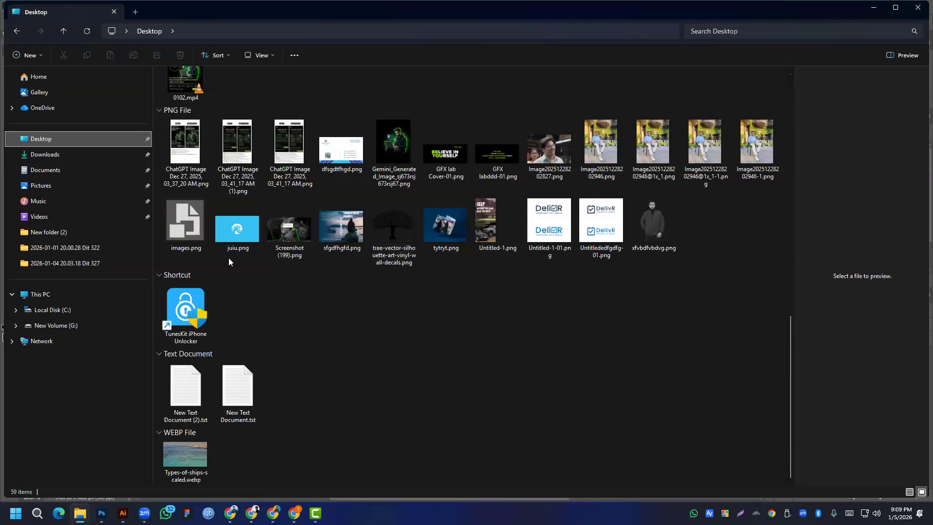
pyautogui.click(449, 232)
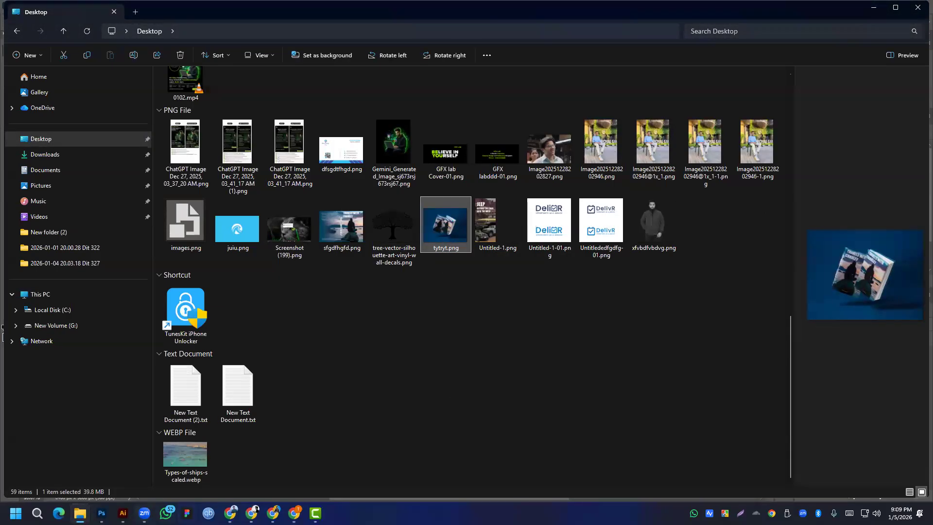
pyautogui.click(101, 513)
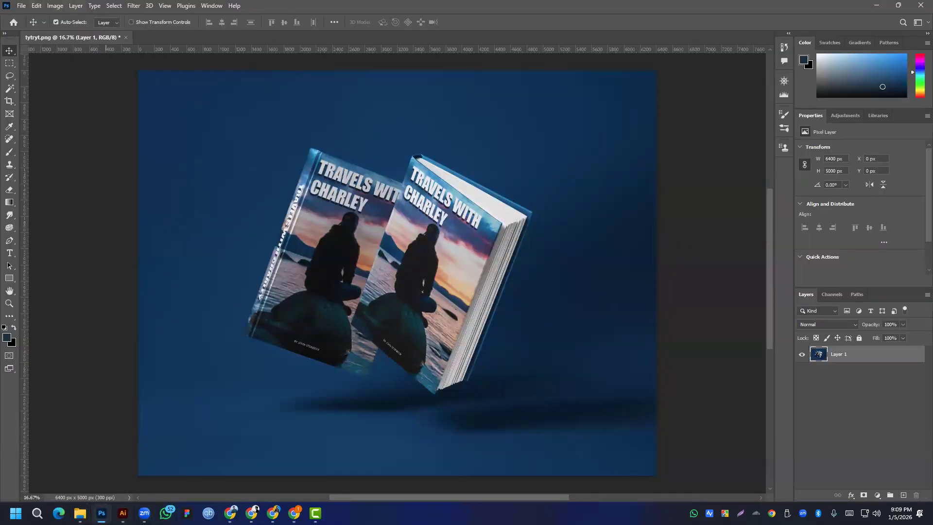
# Check Downloads, then go back to Desktop and reopen tytryt.png in Photoshop.
pyautogui.click(80, 513)
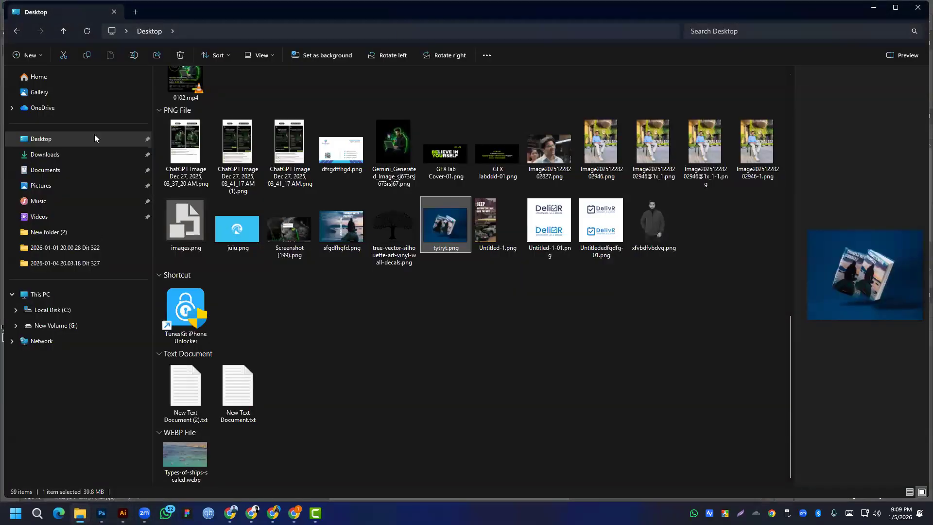
pyautogui.click(33, 154)
pyautogui.click(73, 139)
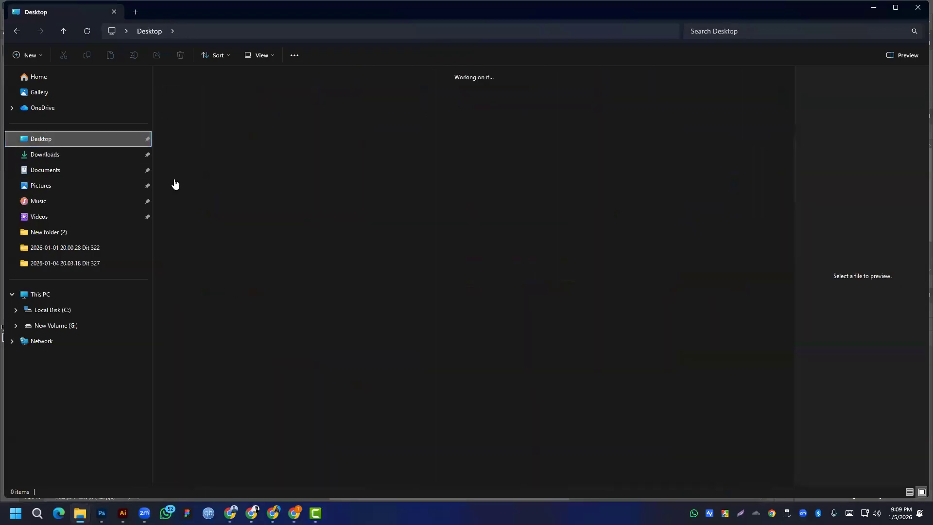
pyautogui.scroll(-10, 633, 259)
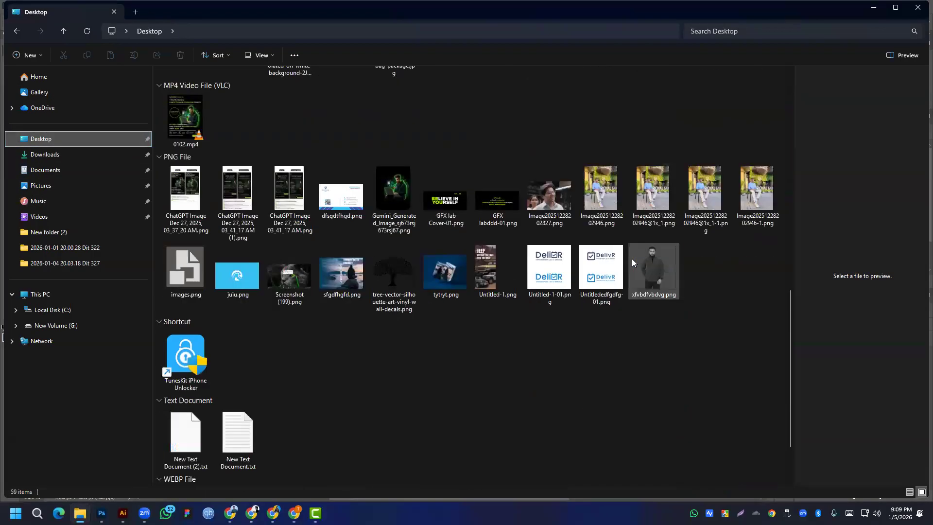
pyautogui.scroll(-2, 443, 275)
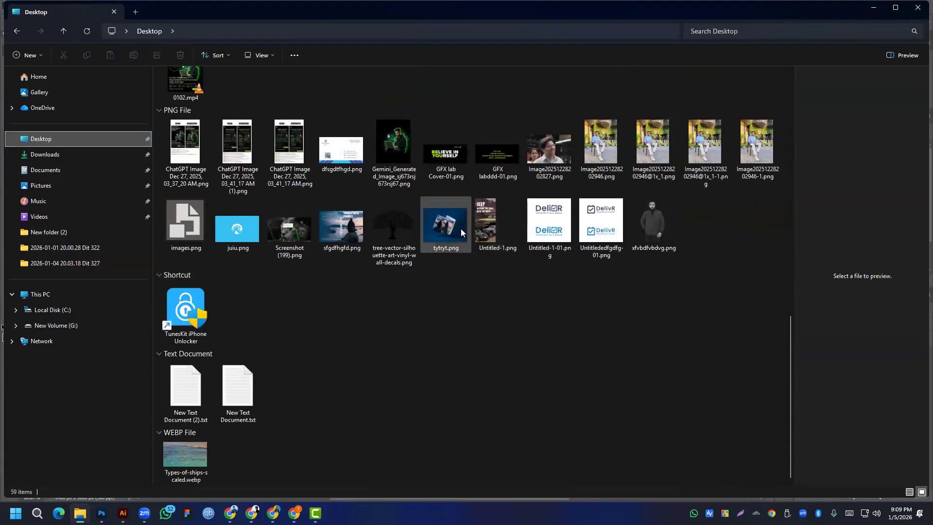
pyautogui.scroll(15, 453, 273)
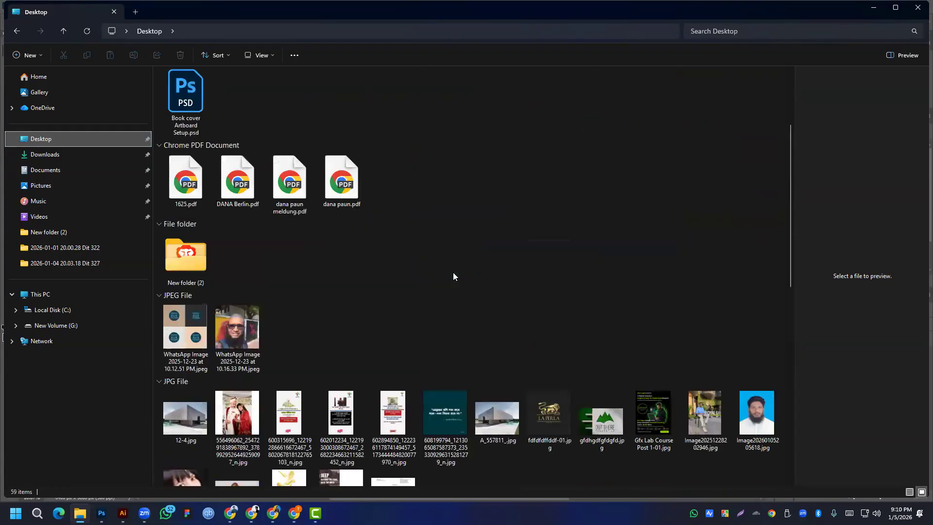
pyautogui.scroll(-15, 453, 276)
pyautogui.doubleClick(461, 273)
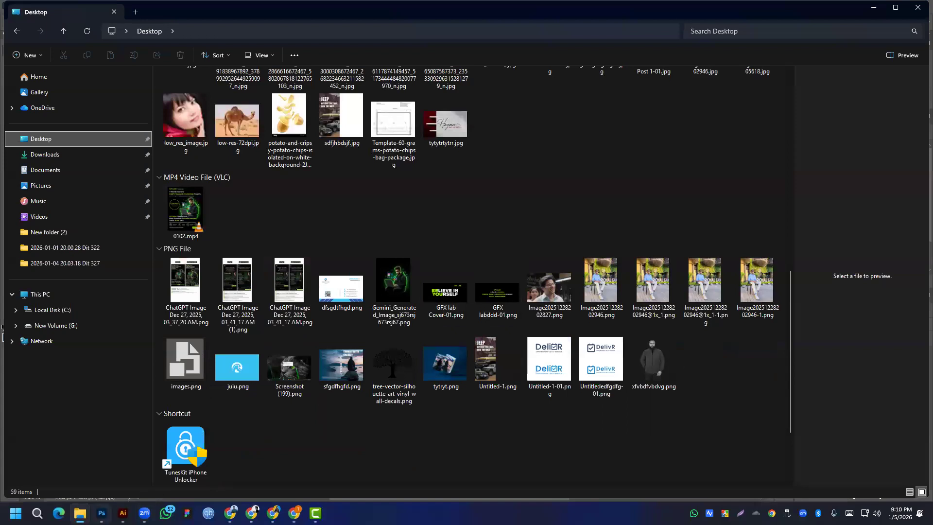
pyautogui.click(21, 6)
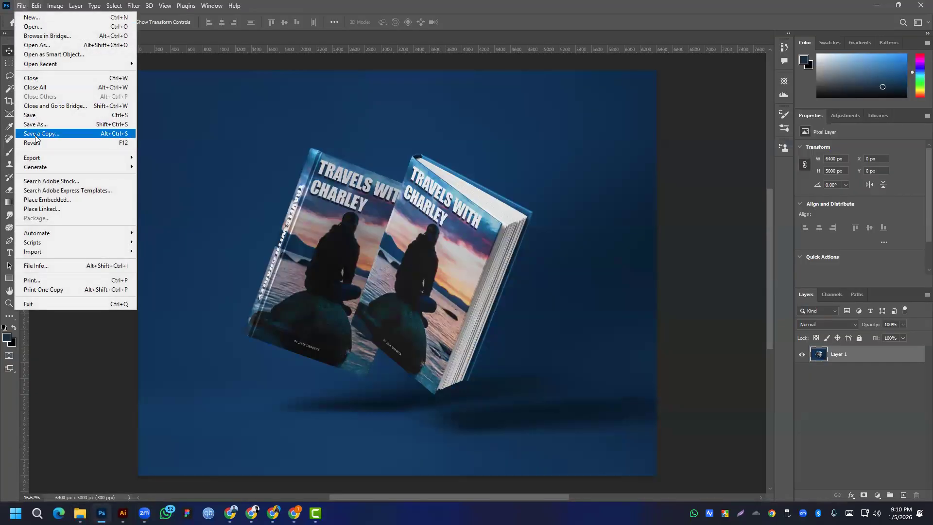
pyautogui.moveTo(43, 160)
pyautogui.click(173, 169)
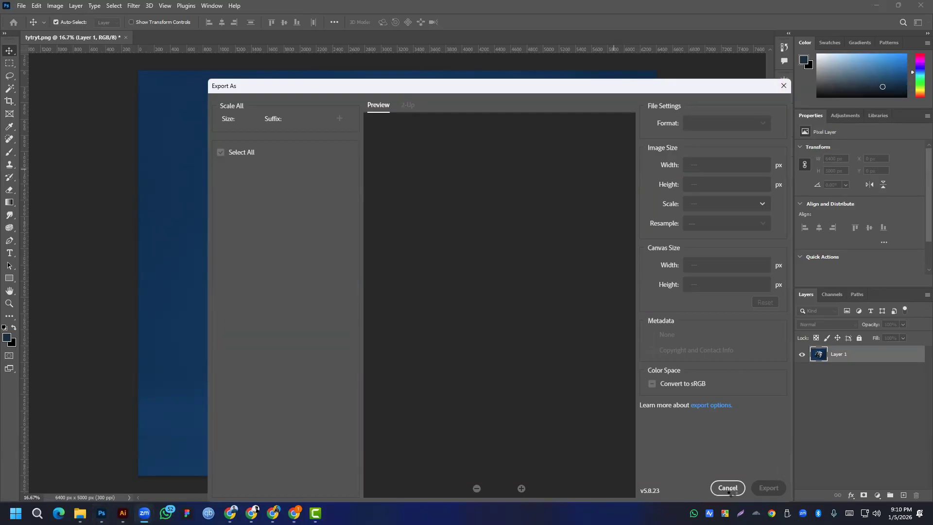
pyautogui.click(782, 89)
pyautogui.click(21, 6)
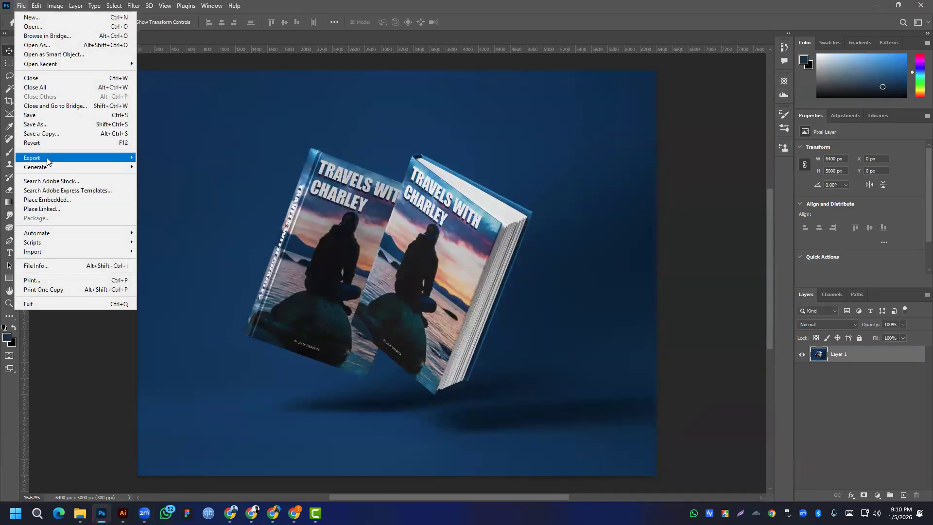
# Save a full-size 6400 × 5000 web JPEG of the mockup to Documents, renamed with 'jhbhj'.
pyautogui.moveTo(47, 157)
pyautogui.click(185, 196)
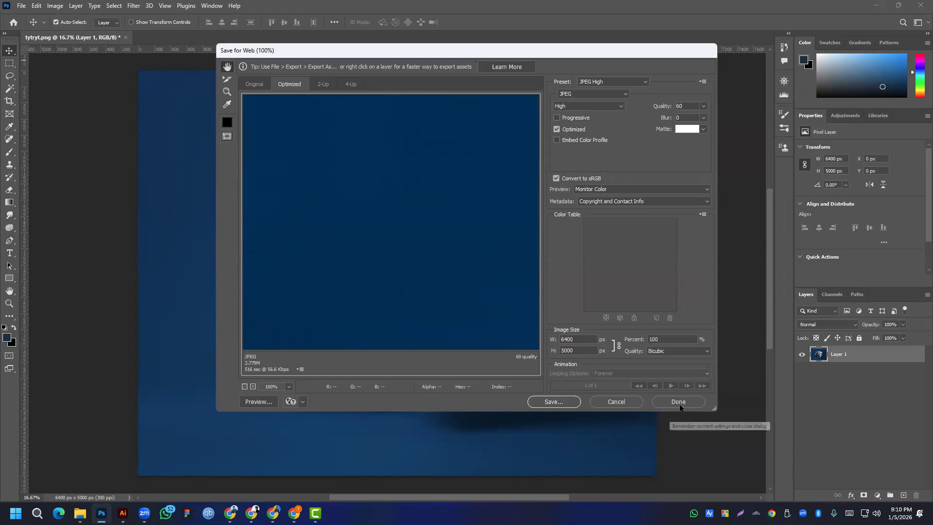
pyautogui.click(549, 401)
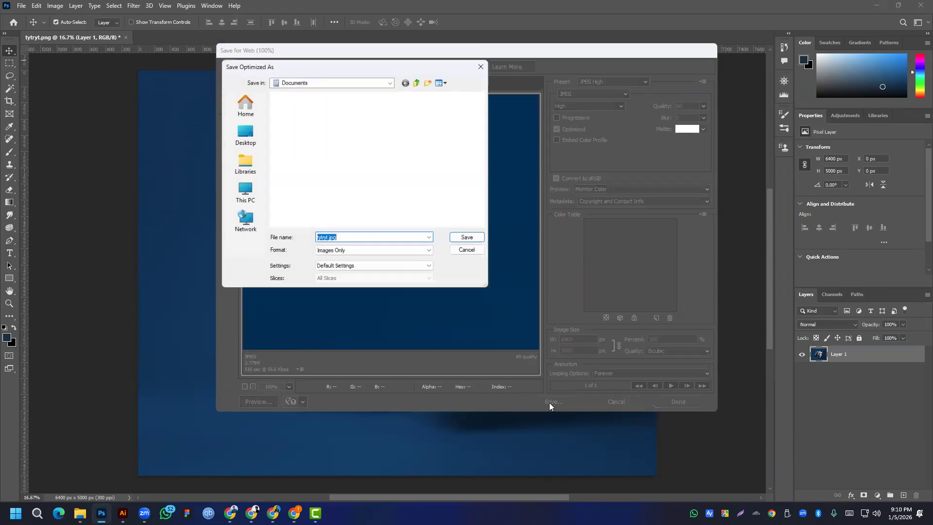
pyautogui.scroll(-2, 351, 174)
pyautogui.scroll(2, 354, 173)
pyautogui.scroll(-2, 354, 173)
pyautogui.click(350, 237)
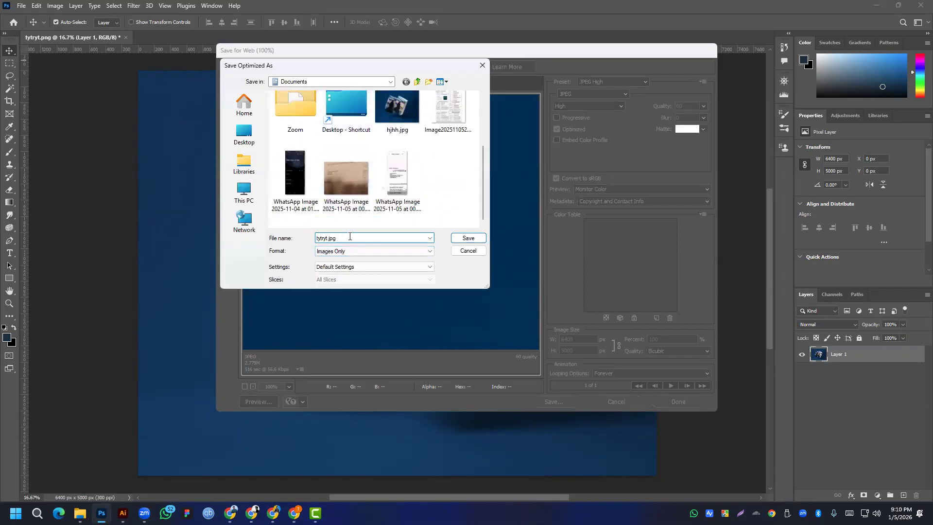
pyautogui.press('BackSpace')
pyautogui.press('BackSpace')
pyautogui.press('BackSpace')
pyautogui.press('BackSpace')
pyautogui.press('BackSpace')
pyautogui.press('BackSpace')
pyautogui.press('BackSpace')
pyautogui.press('BackSpace')
pyautogui.write('jhbhjhjhjhjhjh')
pyautogui.click(472, 242)
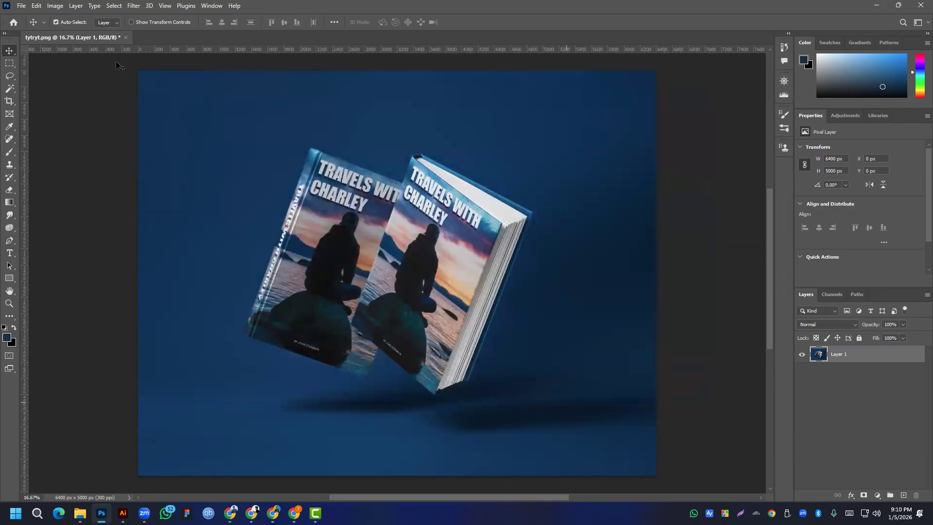
pyautogui.click(22, 6)
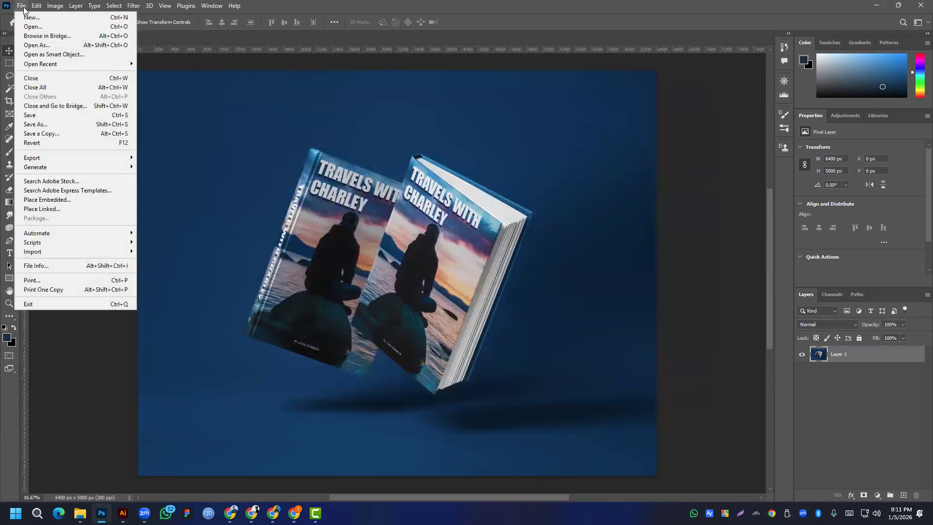
pyautogui.click(80, 513)
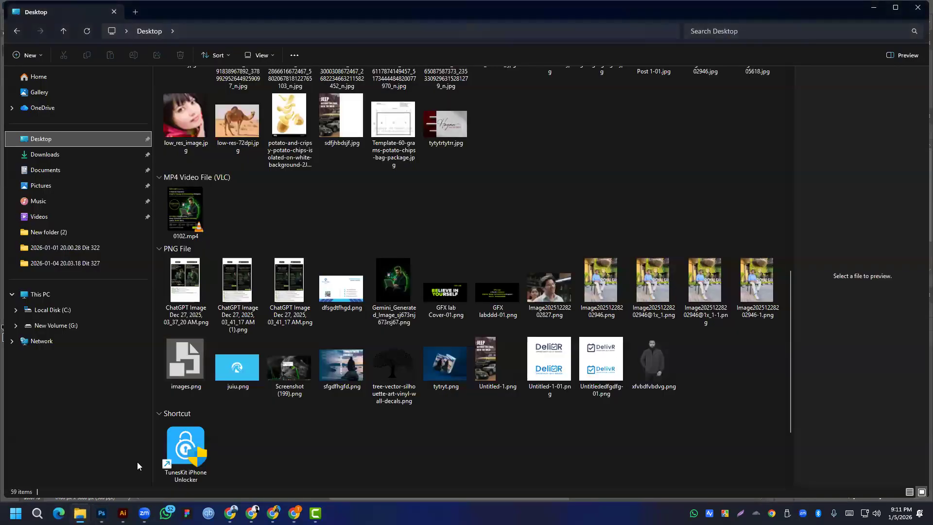
pyautogui.rightClick(420, 446)
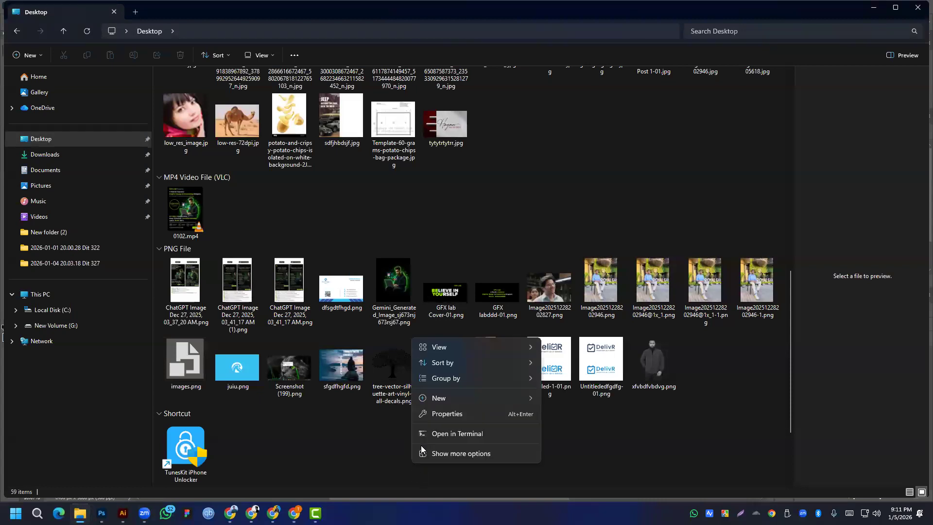
pyautogui.click(450, 452)
pyautogui.click(448, 385)
pyautogui.scroll(-12, 448, 386)
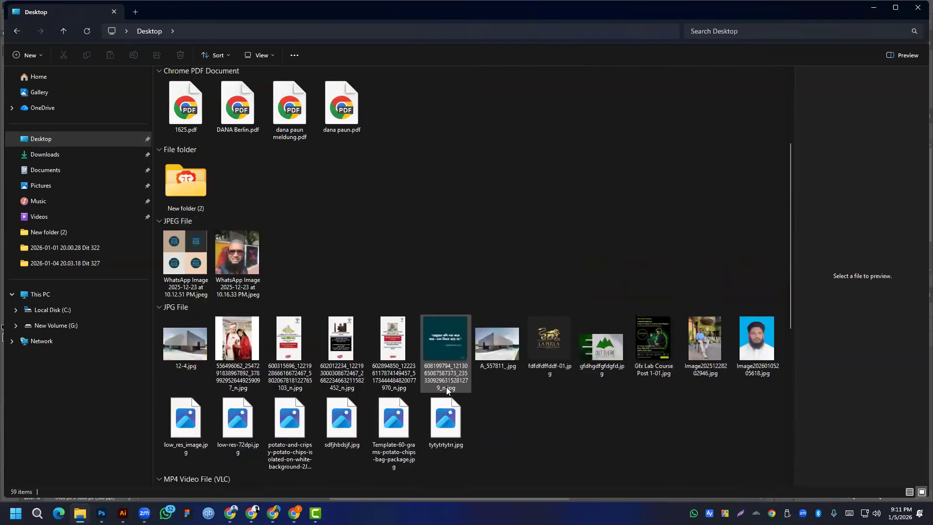
pyautogui.click(448, 214)
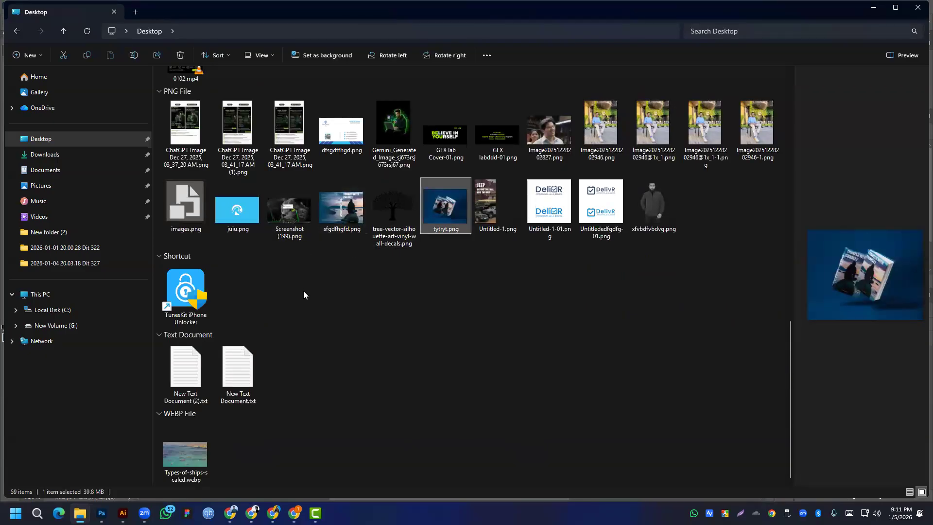
pyautogui.scroll(10, 303, 290)
pyautogui.scroll(-10, 303, 291)
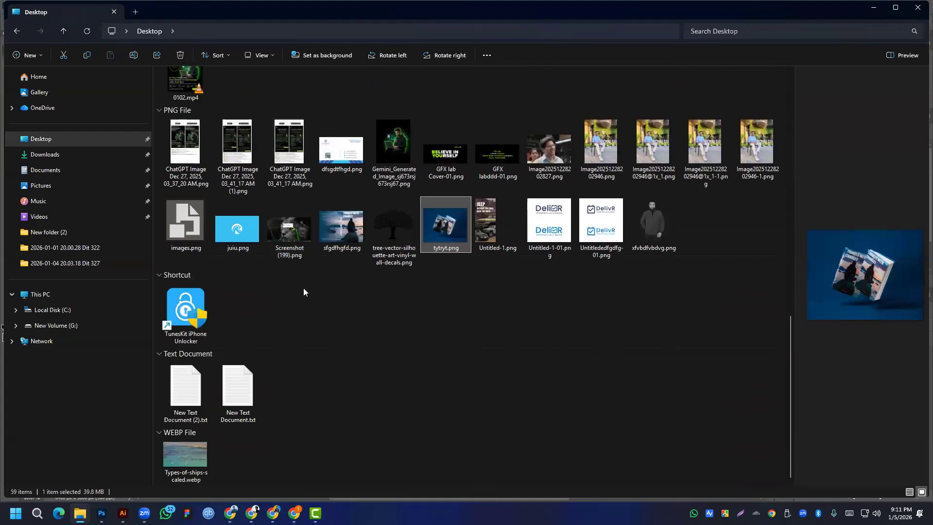
pyautogui.click(101, 513)
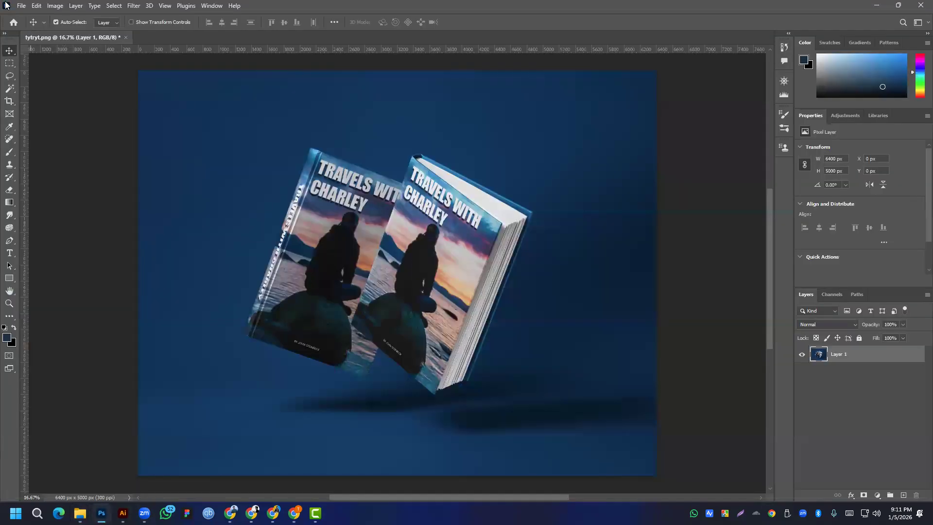
pyautogui.click(22, 6)
pyautogui.moveTo(49, 156)
pyautogui.click(197, 166)
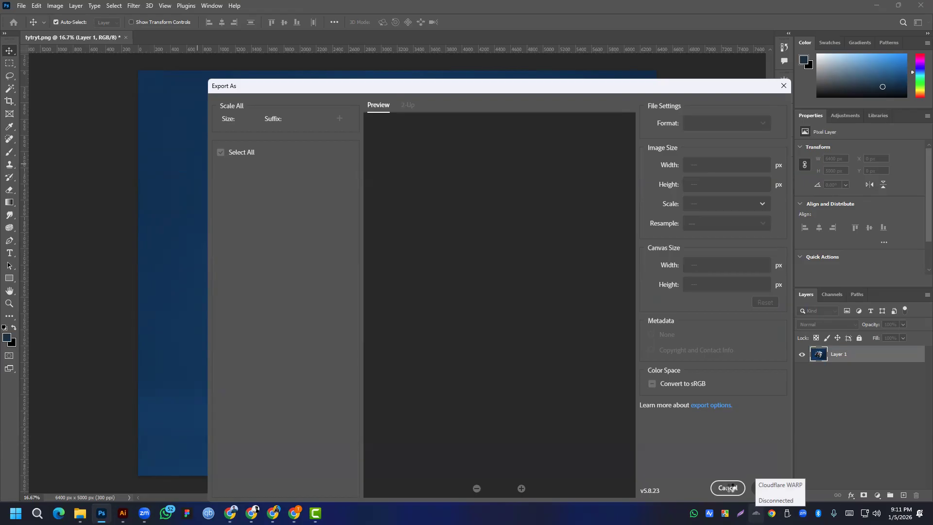
pyautogui.moveTo(315, 514)
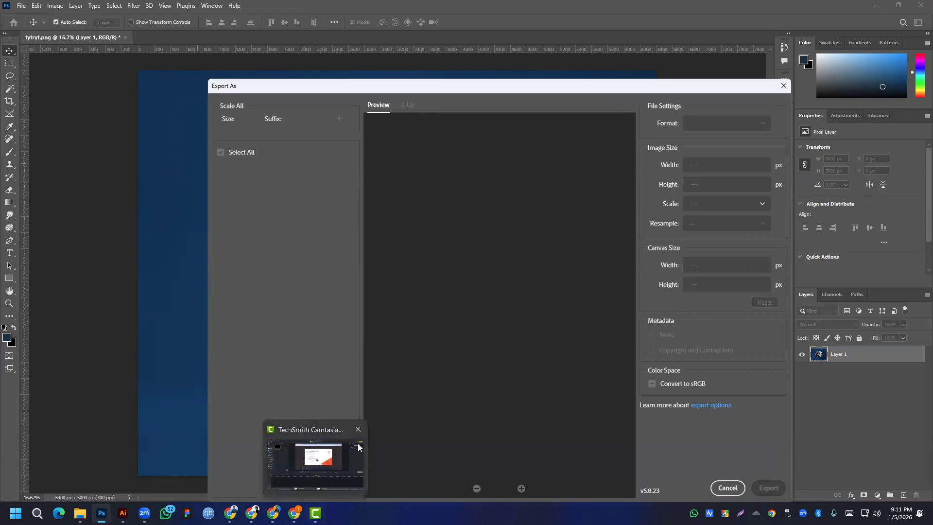
pyautogui.press('Escape')
pyautogui.click(16, 6)
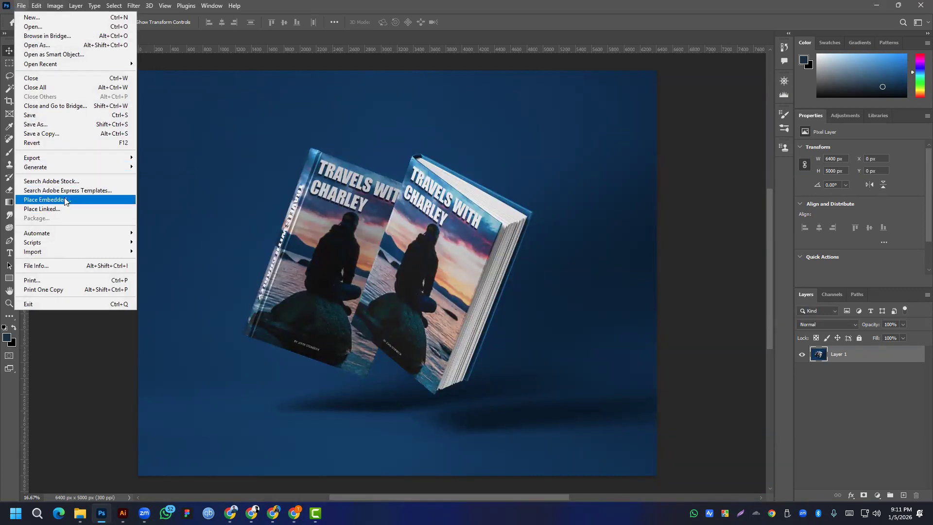
# Open the Save for Web (Legacy) export and zoom the preview out to fit the whole mockup.
pyautogui.moveTo(53, 158)
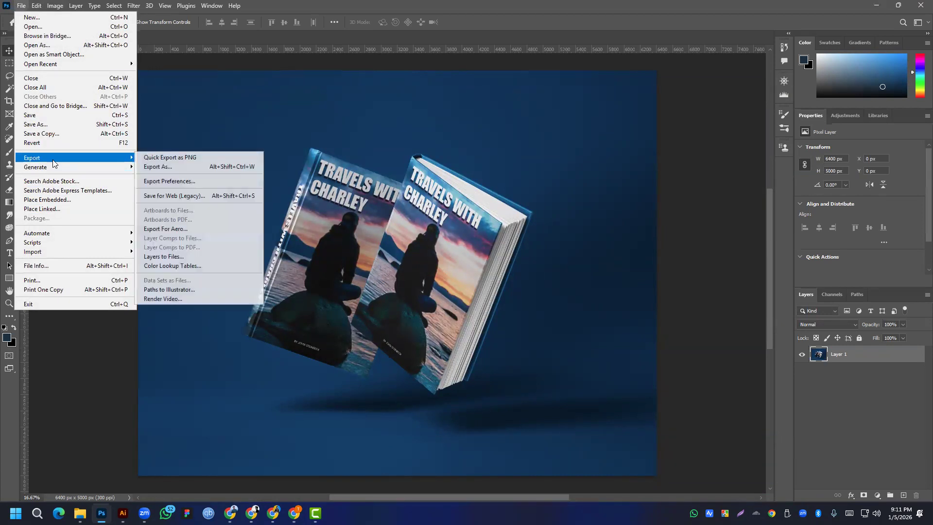
pyautogui.click(190, 197)
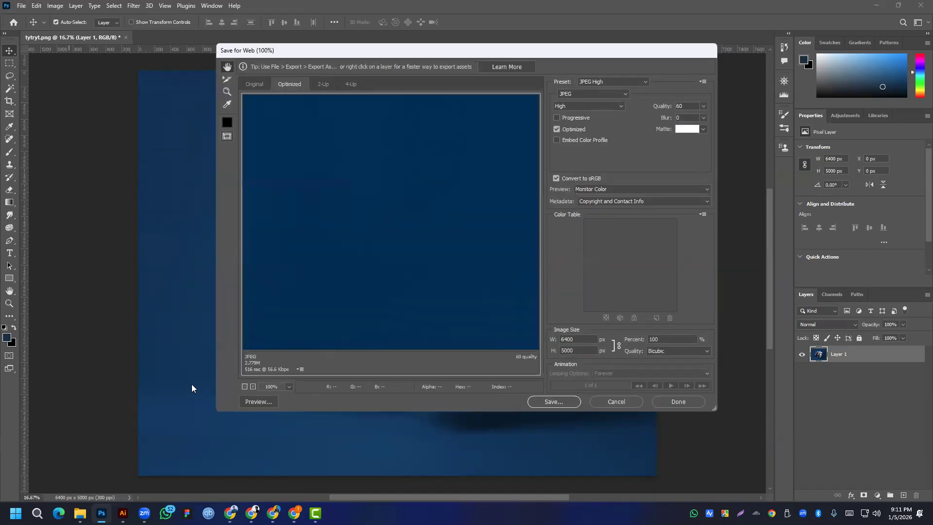
pyautogui.click(244, 387)
pyautogui.click(245, 389)
pyautogui.click(244, 389)
pyautogui.click(245, 388)
pyautogui.click(244, 389)
pyautogui.click(244, 389)
pyautogui.click(244, 388)
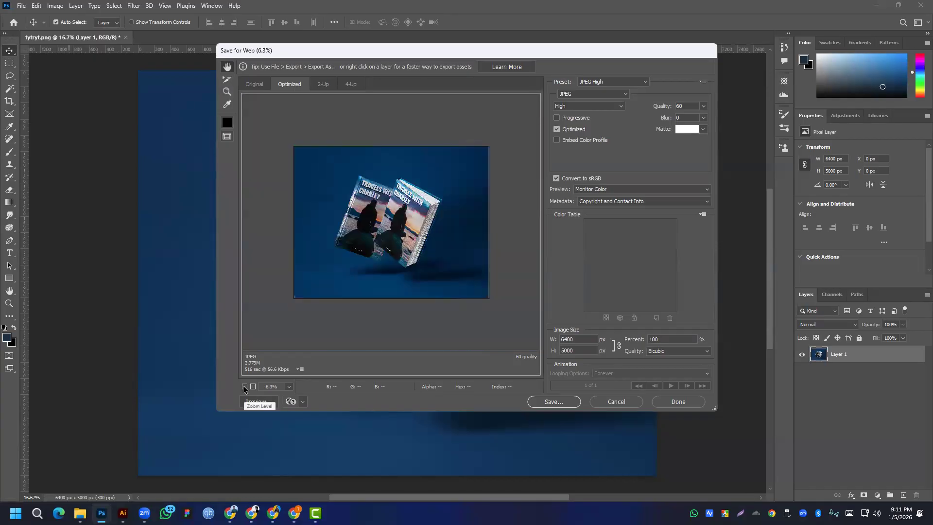
pyautogui.click(253, 387)
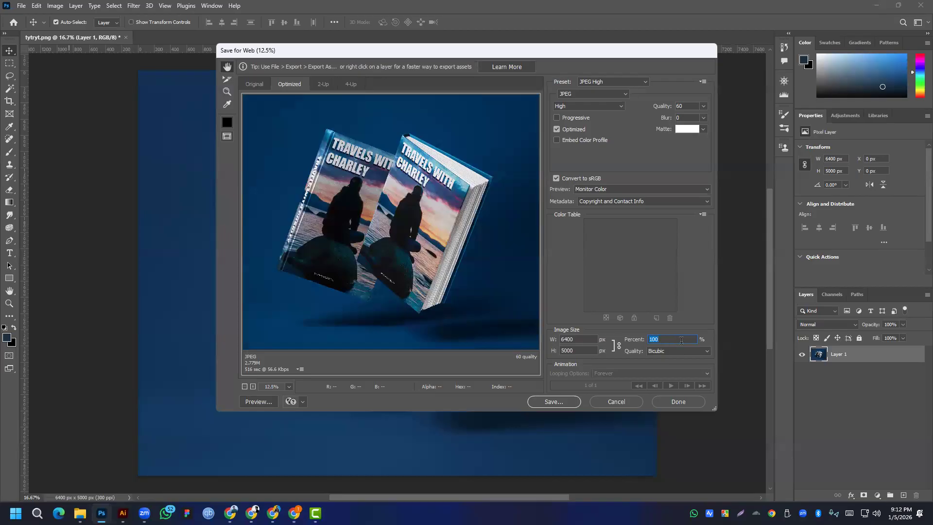
# Scale the export to 25% (1600 × 1250 px), then cancel the save dialog.
pyautogui.write('50')
pyautogui.click(556, 401)
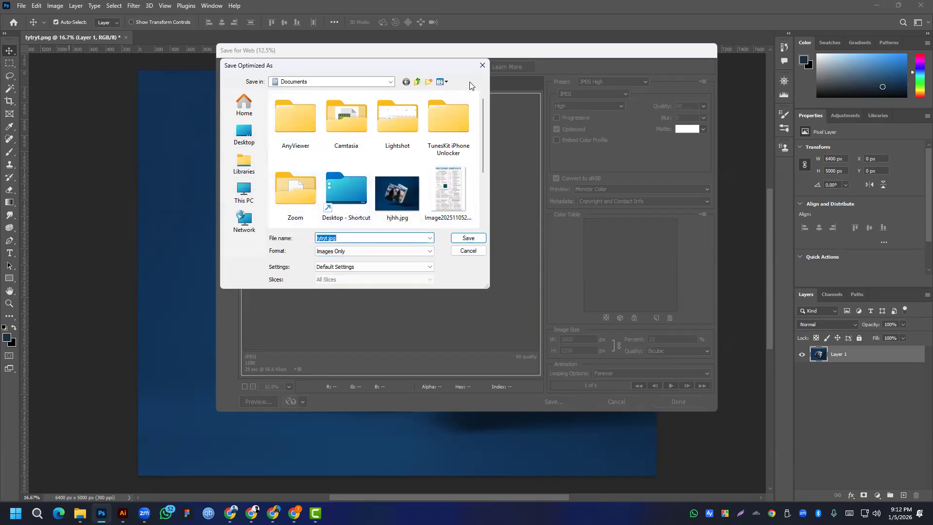
pyautogui.click(483, 65)
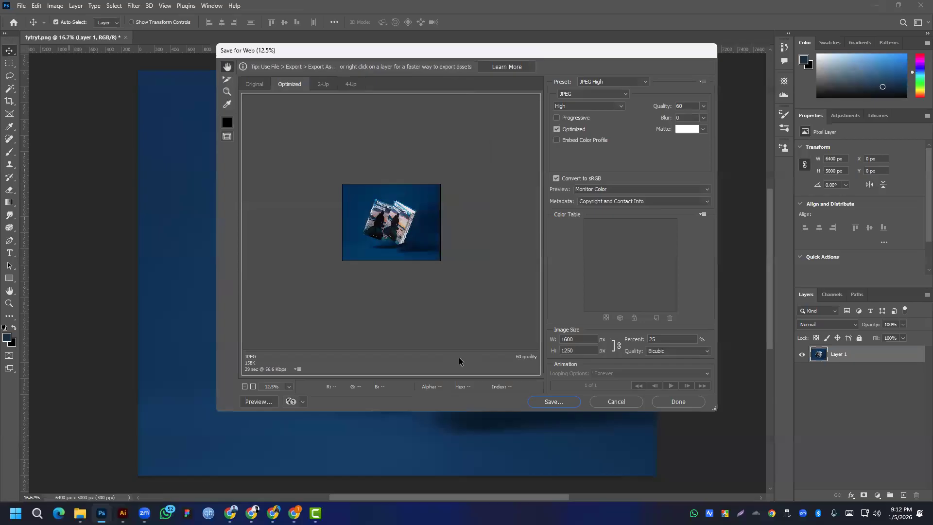
pyautogui.click(80, 513)
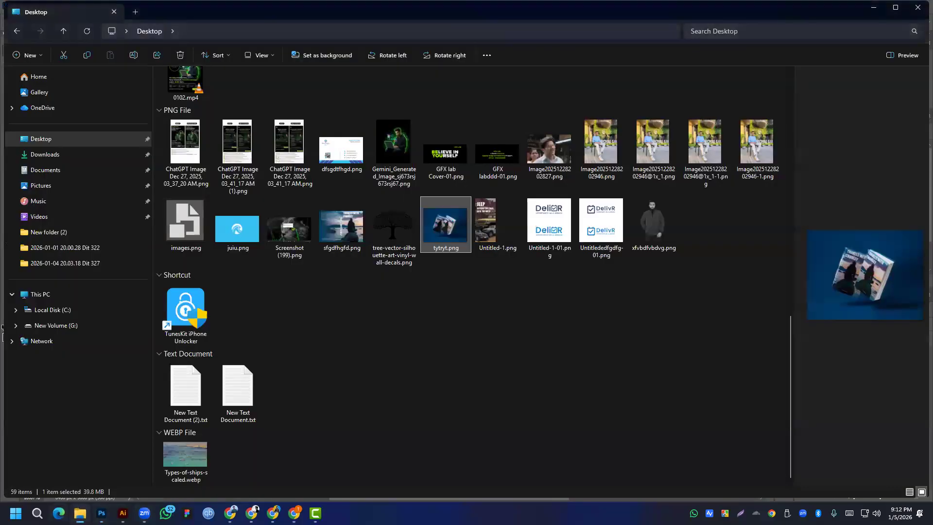
# View jhbhjjhjhjhjhjh.jpg in Documents at 6400 × 5000, then close the viewer and Explorer.
pyautogui.click(45, 169)
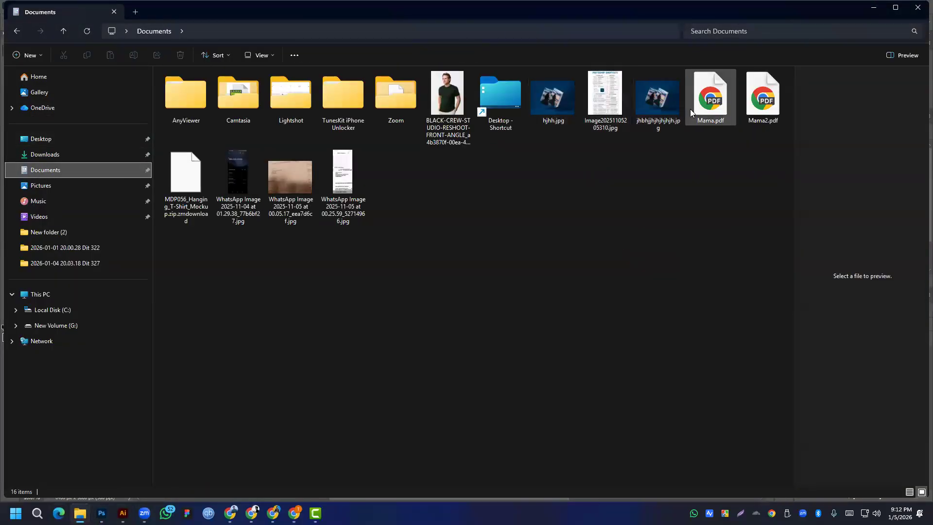
pyautogui.click(661, 103)
pyautogui.doubleClick(661, 102)
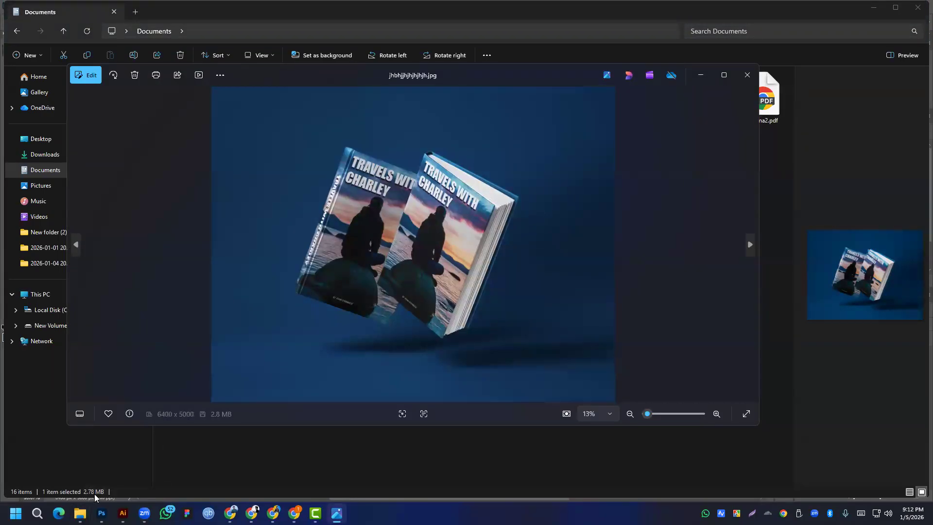
pyautogui.click(744, 80)
pyautogui.click(916, 14)
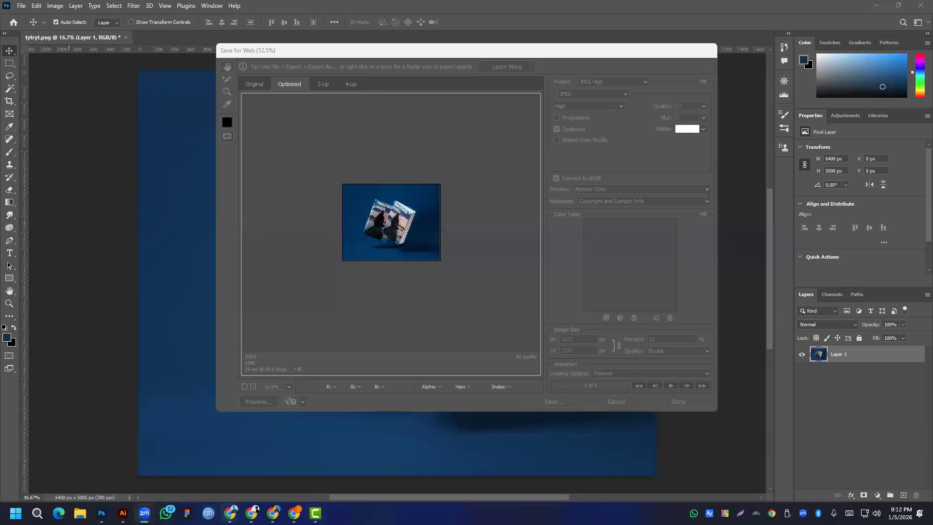
pyautogui.moveTo(231, 514)
pyautogui.click(281, 473)
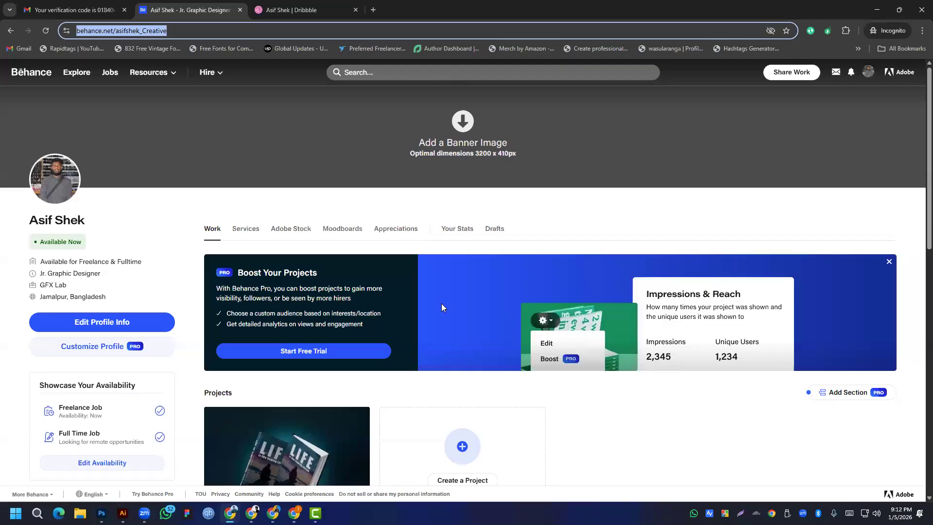
# In a new Incognito tab, search Google for 'linktree' and open the Linktree site.
pyautogui.click(422, 332)
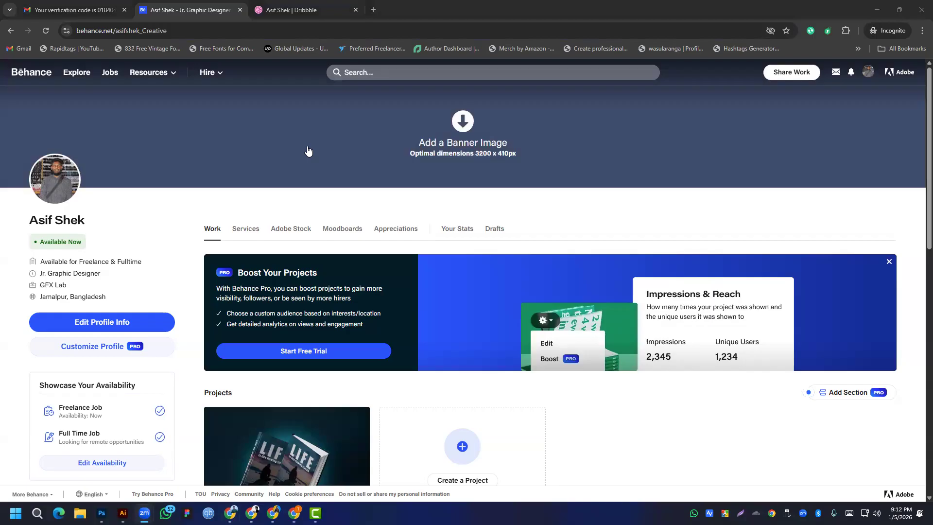
pyautogui.click(373, 10)
pyautogui.write('l')
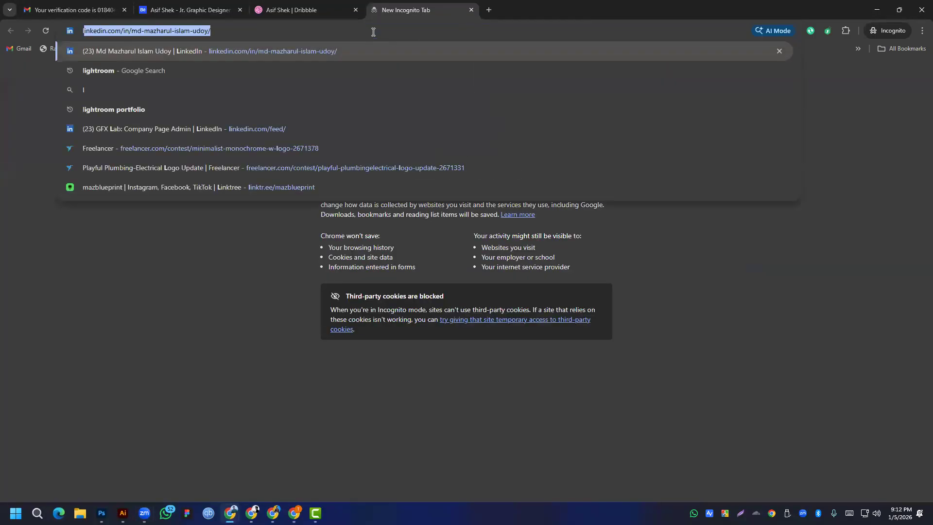
pyautogui.write('inktree')
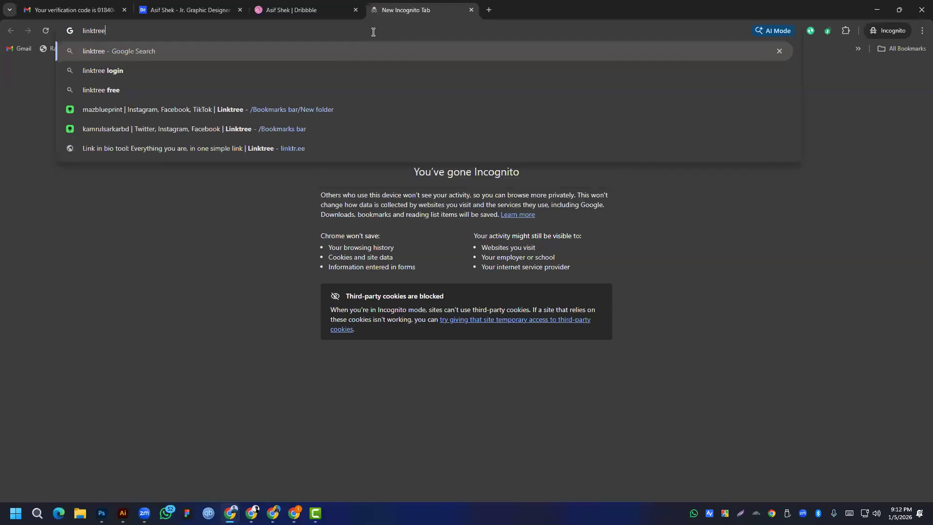
pyautogui.press('Return')
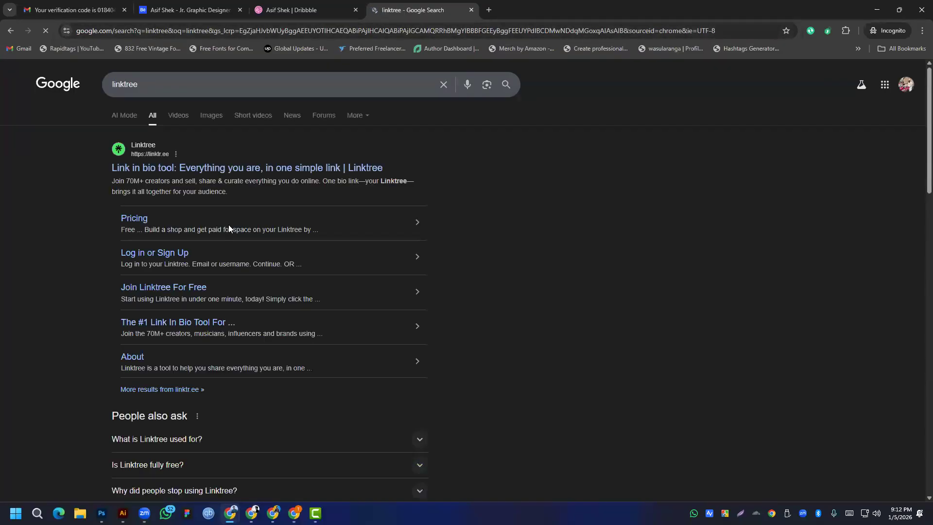
pyautogui.click(238, 167)
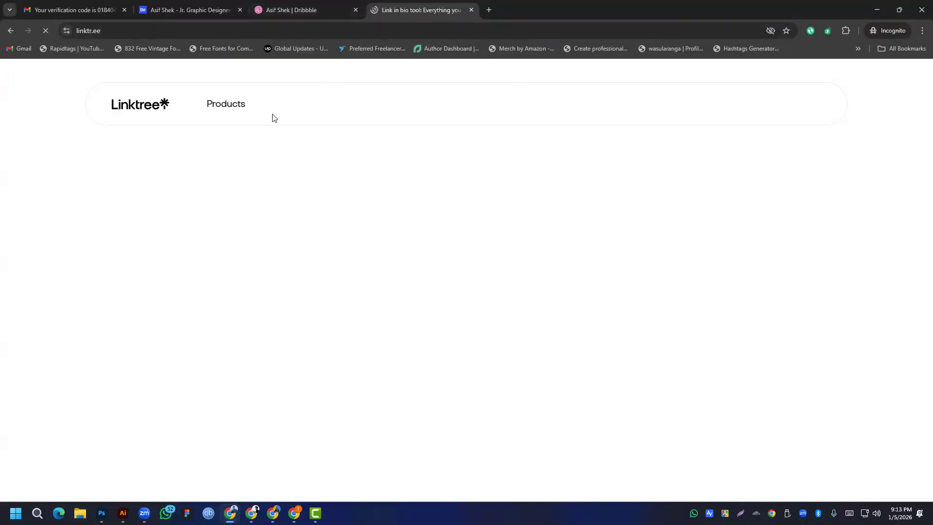
# Reload Linktree and sign up via Continue with Google using the Google account.
pyautogui.click(44, 31)
pyautogui.click(47, 31)
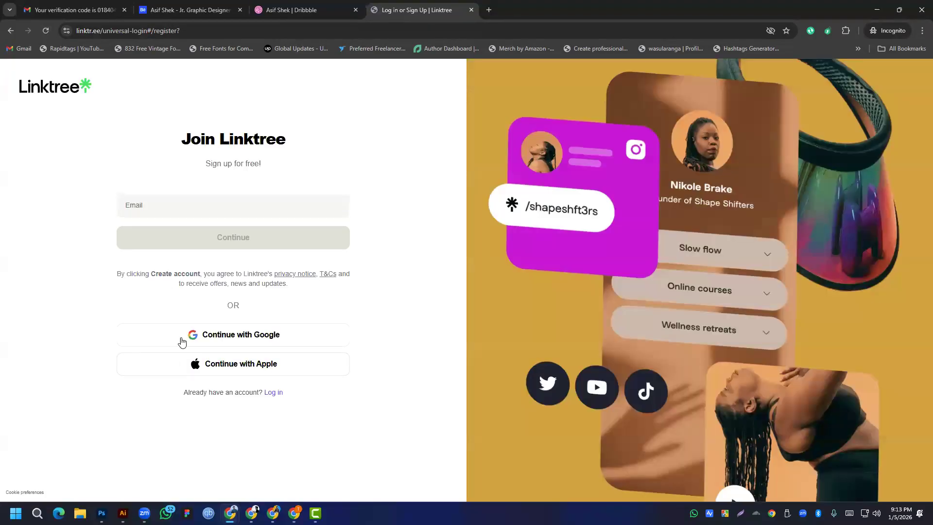
pyautogui.click(184, 340)
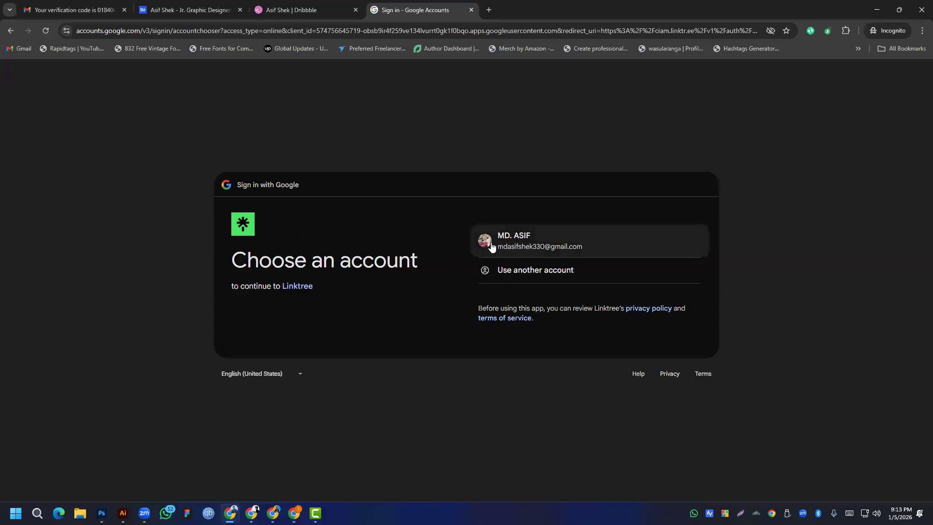
pyautogui.click(492, 244)
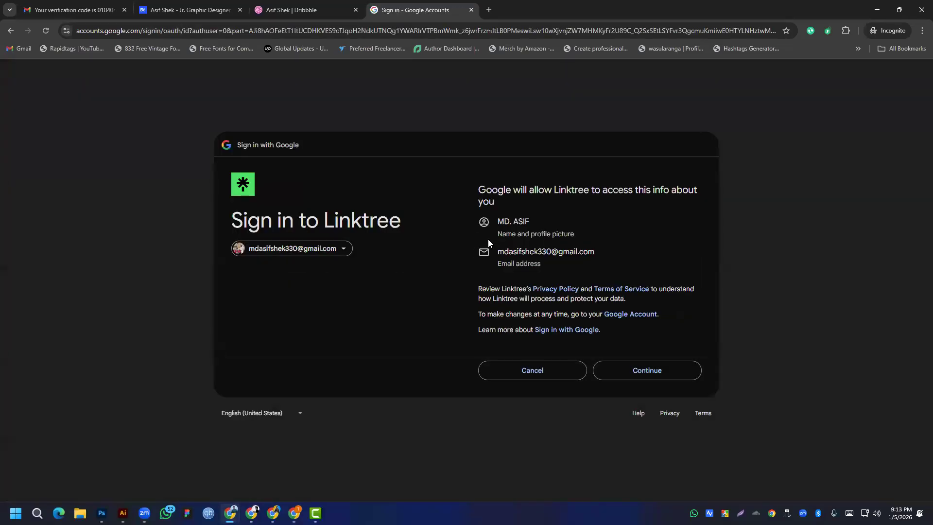
pyautogui.click(657, 365)
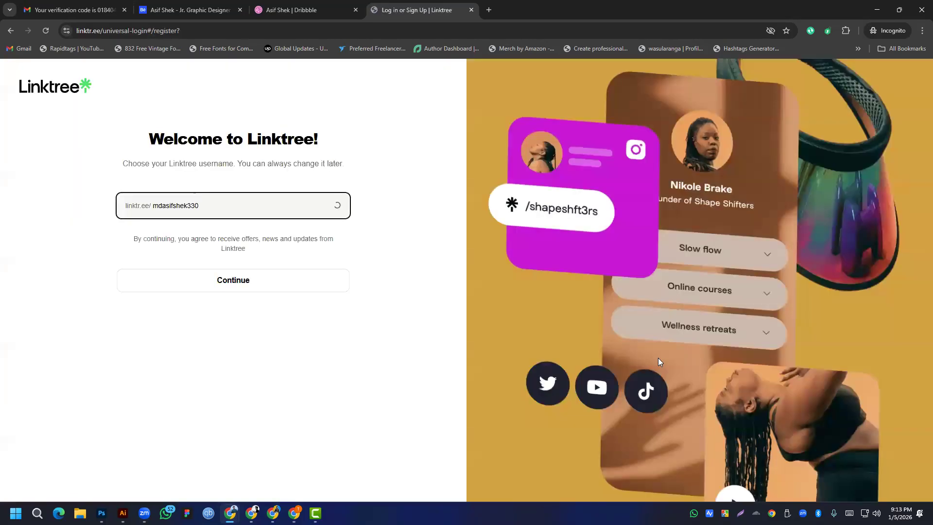
# Replace the suggested Linktree username with the one copied from the Behance profile URL.
pyautogui.moveTo(202, 207); pyautogui.dragTo(136, 210)
pyautogui.press('super+v')
pyautogui.scroll(-3, 227, 307)
pyautogui.scroll(-8, 245, 320)
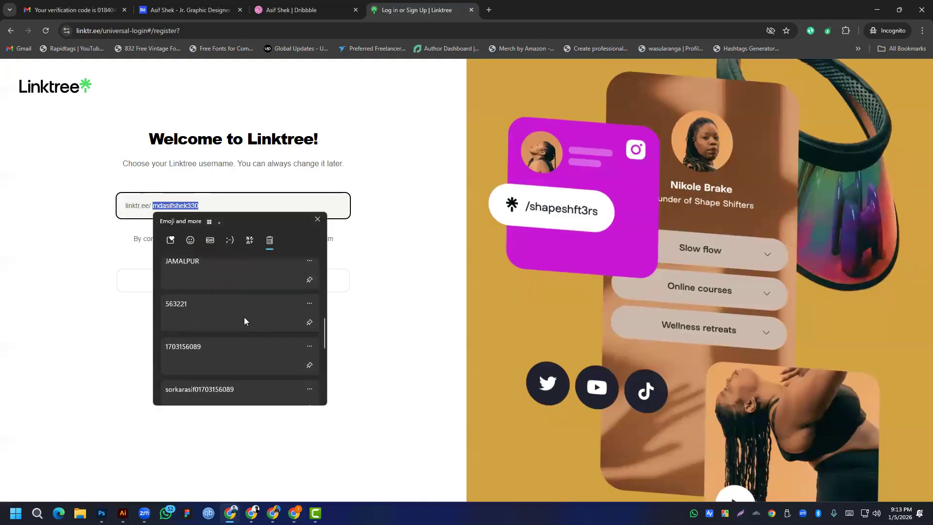
pyautogui.scroll(3, 244, 317)
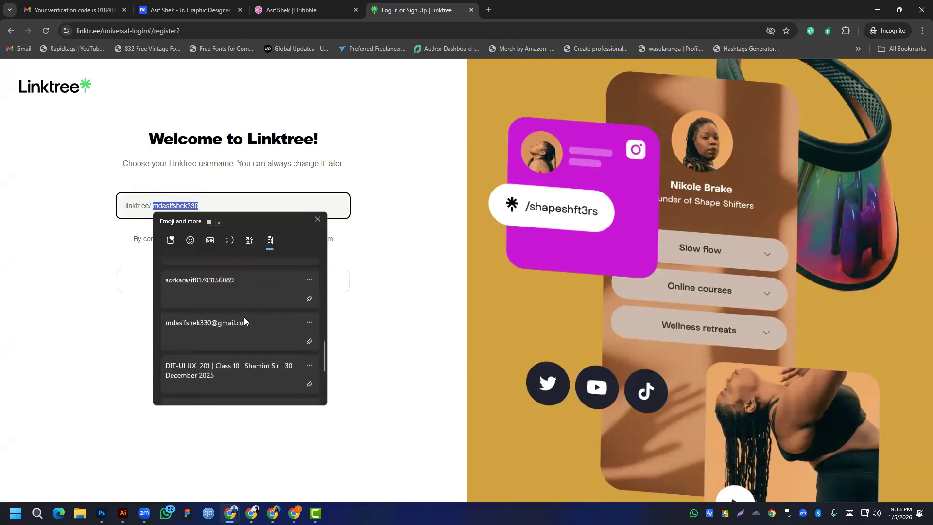
pyautogui.press('Escape')
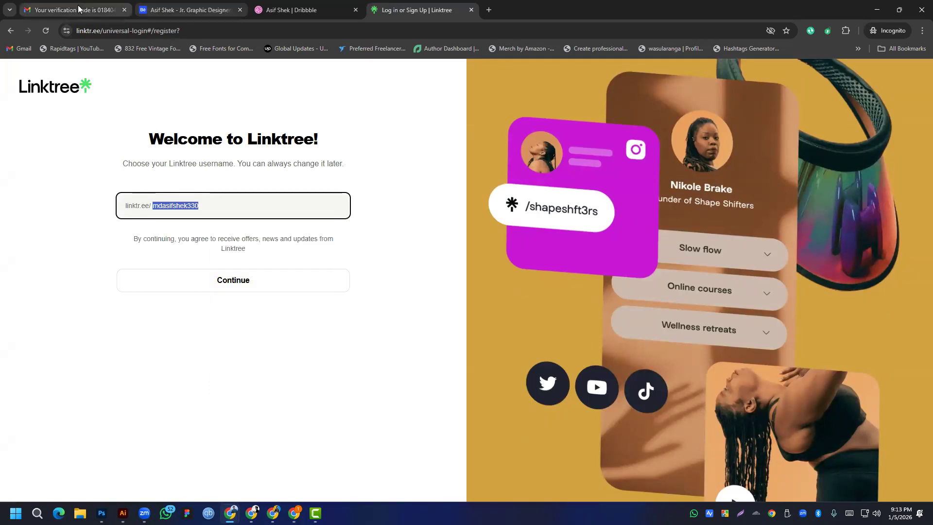
pyautogui.click(151, 9)
pyautogui.doubleClick(139, 30)
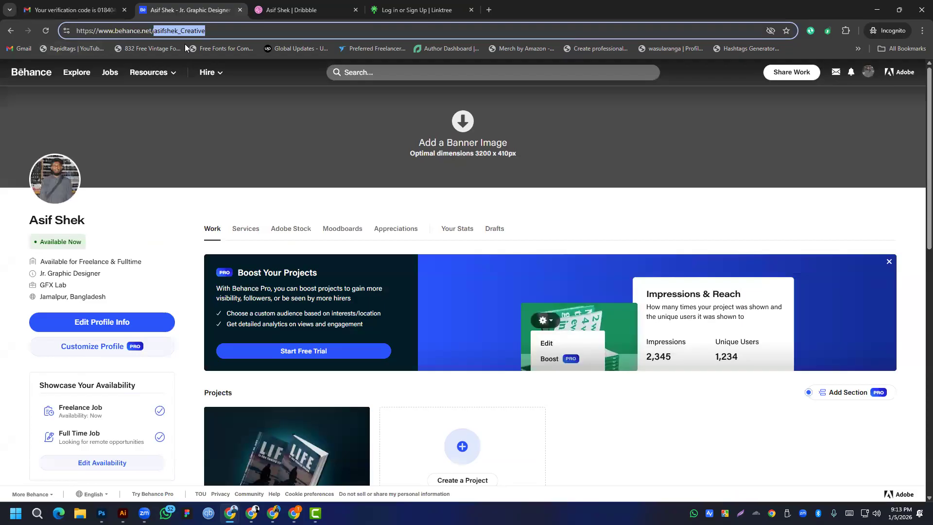
pyautogui.hotkey('ctrl', 'c')
pyautogui.click(417, 9)
pyautogui.hotkey('ctrl', 'v')
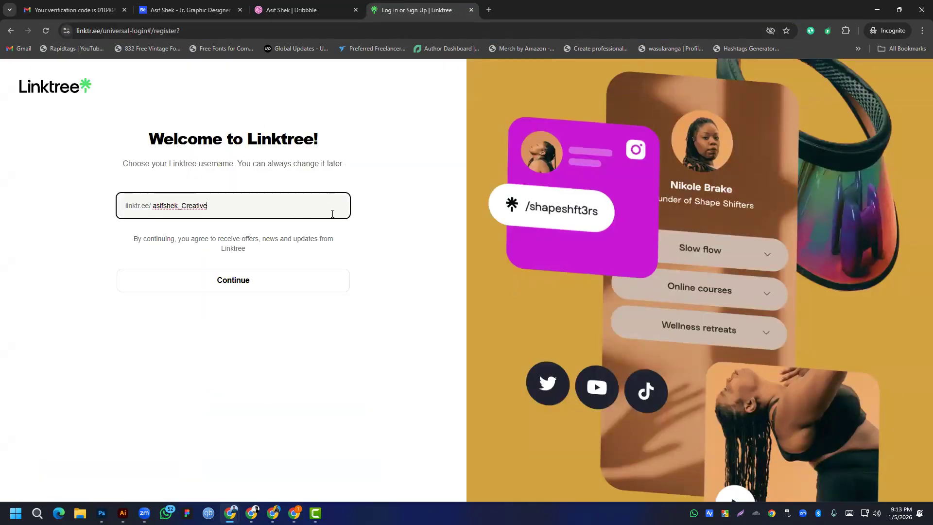
pyautogui.click(247, 282)
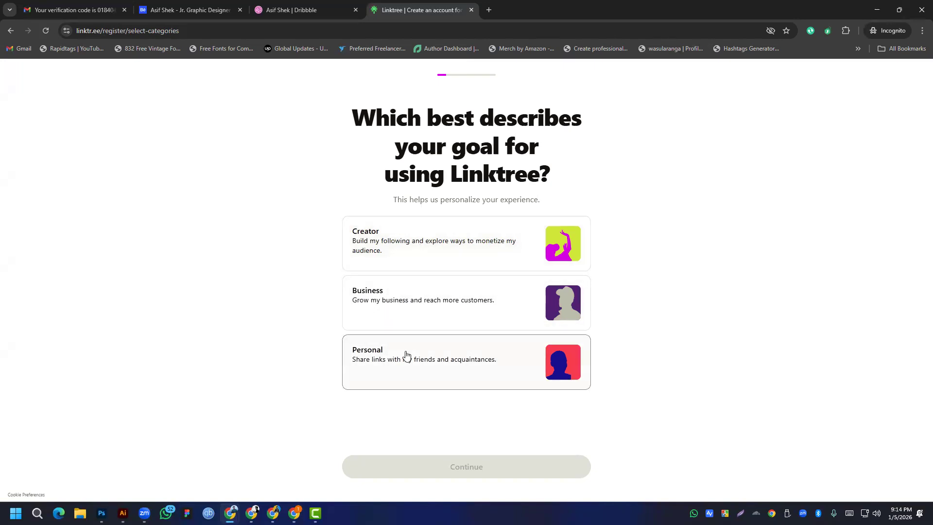
# Choose Creator as the account type and 'Grow my audience with better tools and insights' as the goal.
pyautogui.click(430, 250)
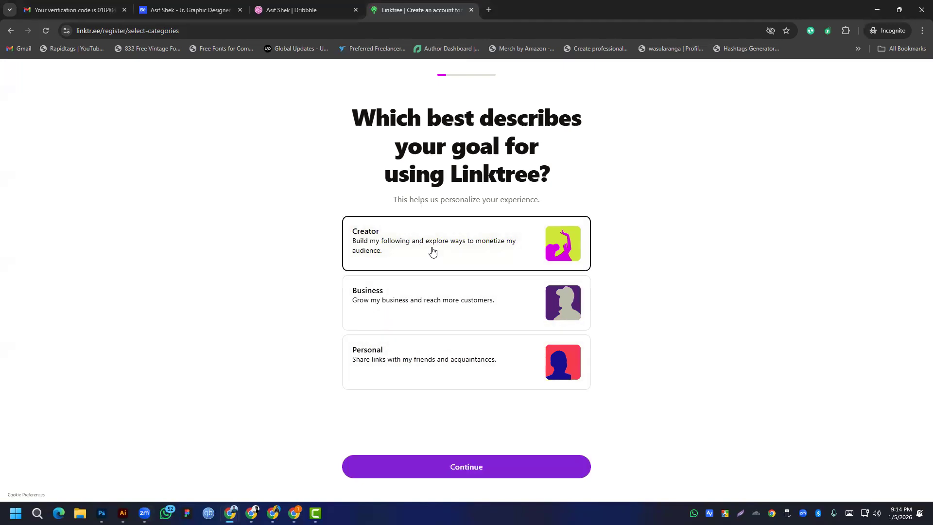
pyautogui.click(472, 464)
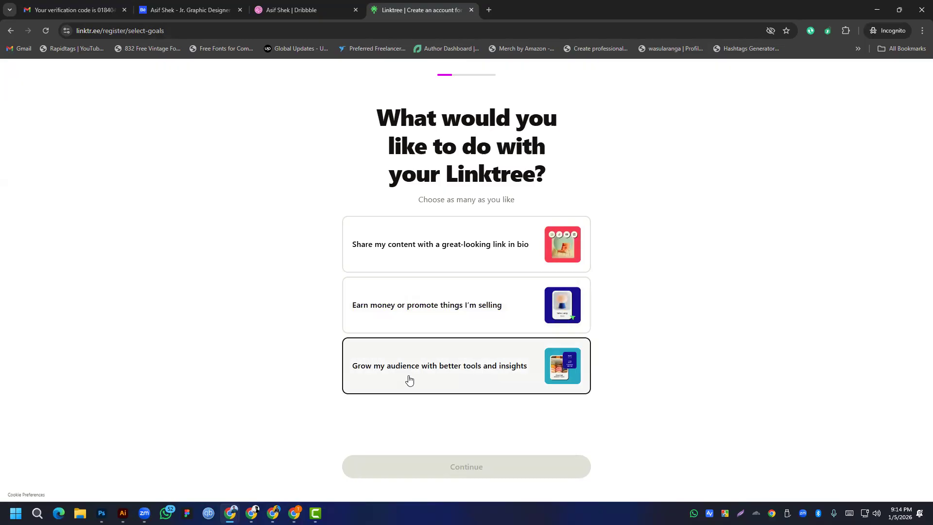
pyautogui.click(10, 32)
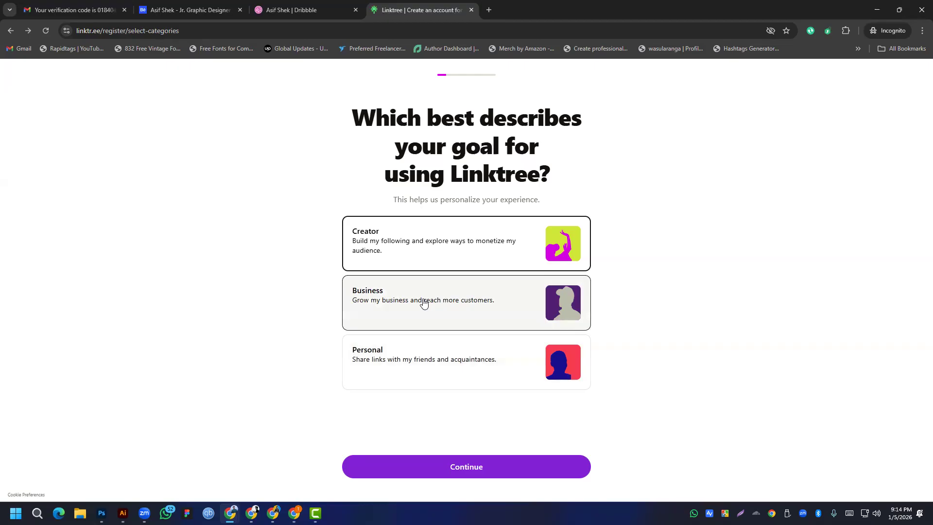
pyautogui.click(415, 251)
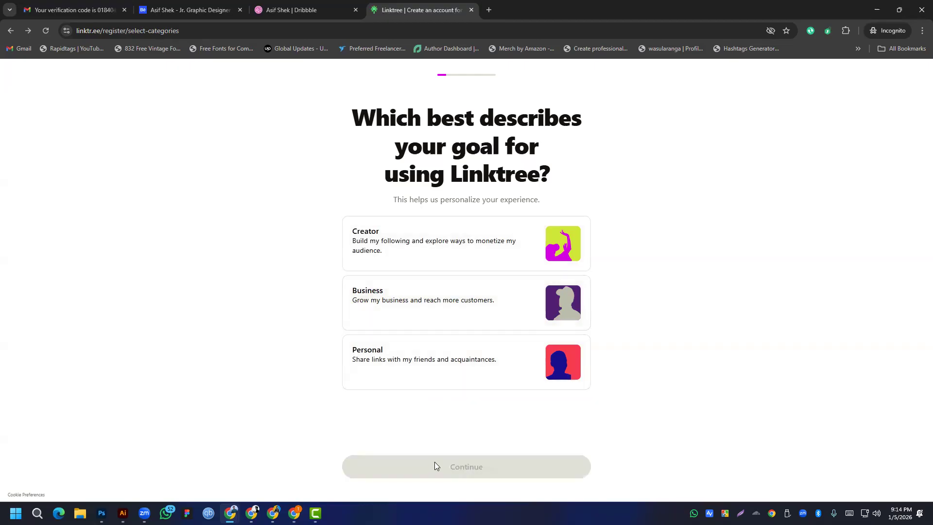
pyautogui.click(426, 243)
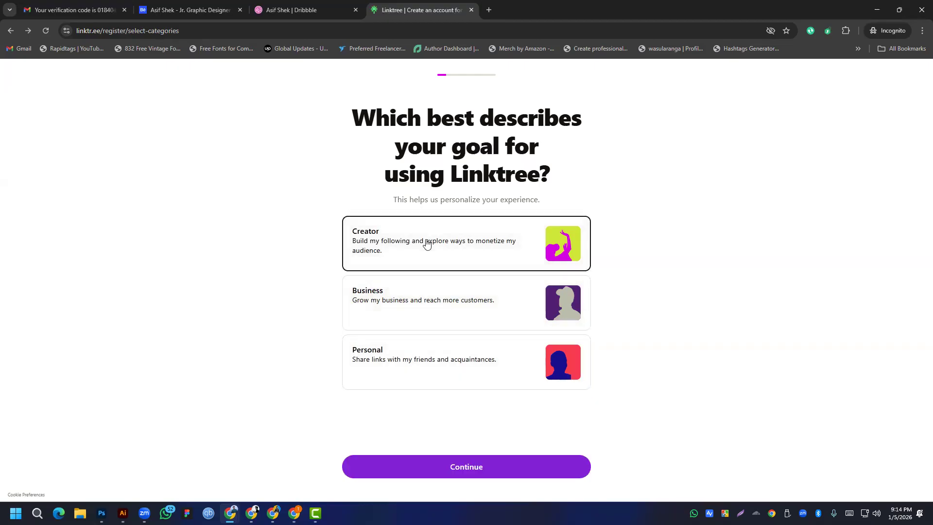
pyautogui.click(447, 477)
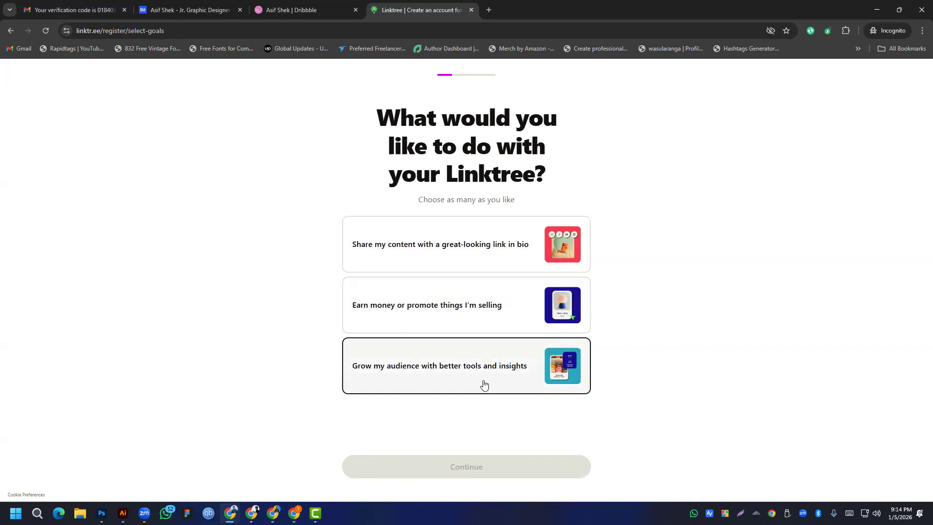
pyautogui.click(515, 365)
# Move past the goals question, accept the free Pro trial offer, and scroll down to the Free plan.
pyautogui.click(491, 476)
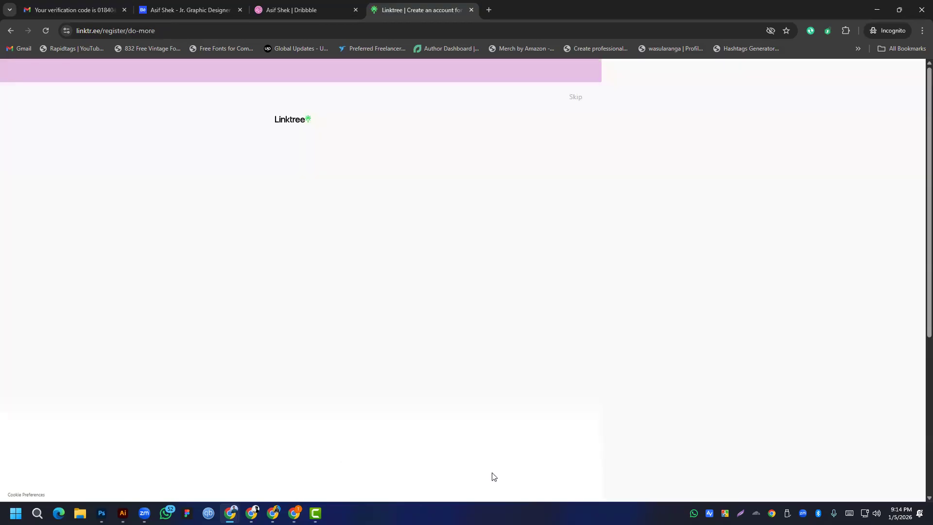
pyautogui.scroll(-5, 257, 374)
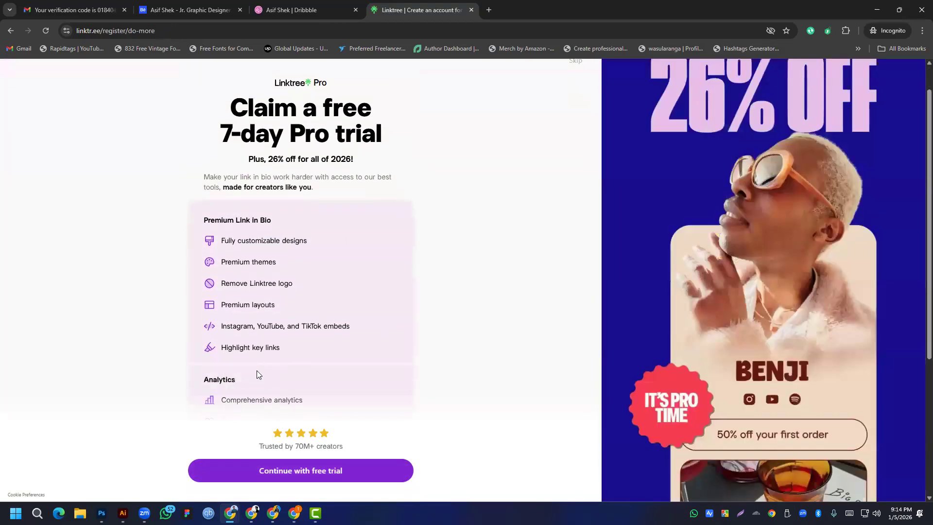
pyautogui.click(335, 476)
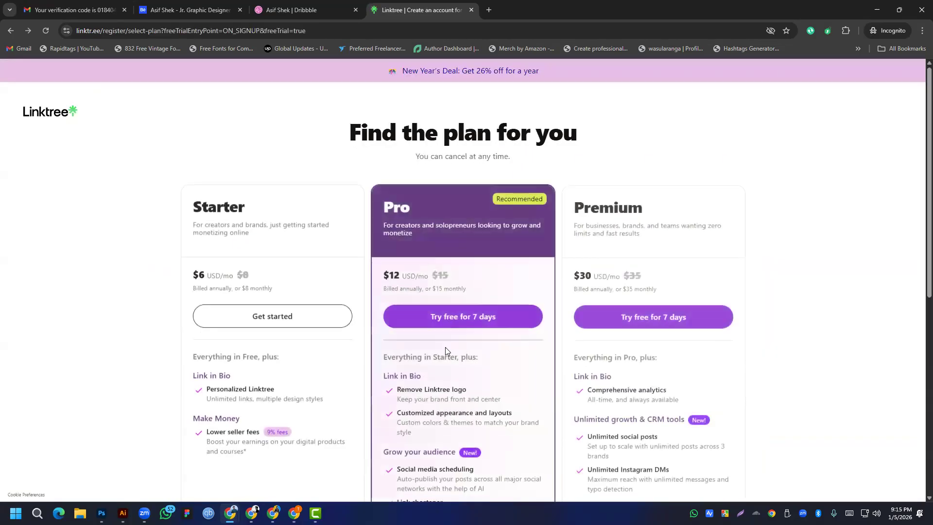
pyautogui.scroll(-8, 288, 314)
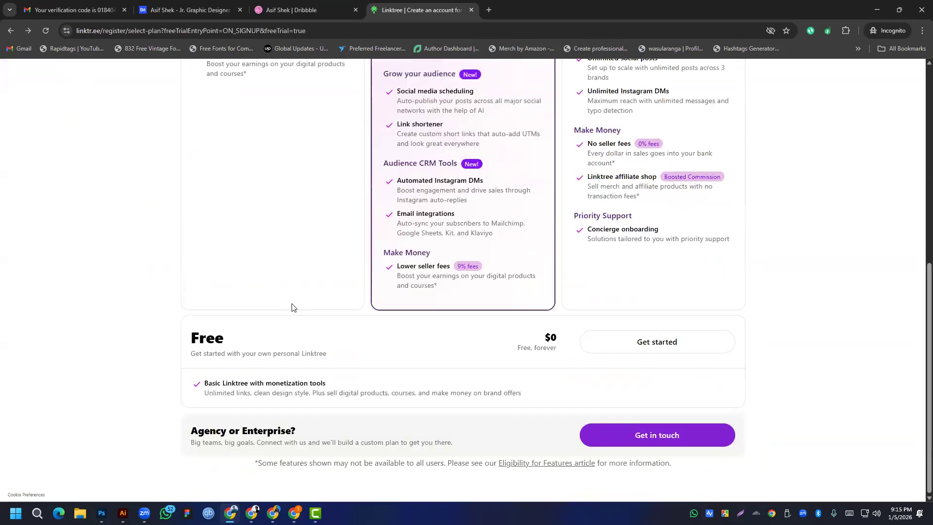
pyautogui.scroll(-8, 298, 297)
# Choose the Free plan and browse the theme template previews.
pyautogui.click(643, 345)
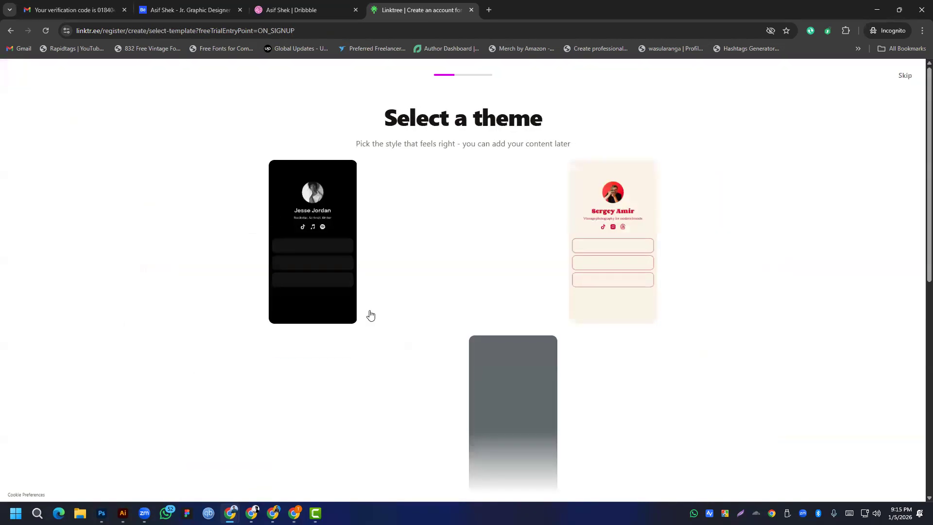
pyautogui.scroll(-4, 370, 315)
pyautogui.scroll(-5, 412, 254)
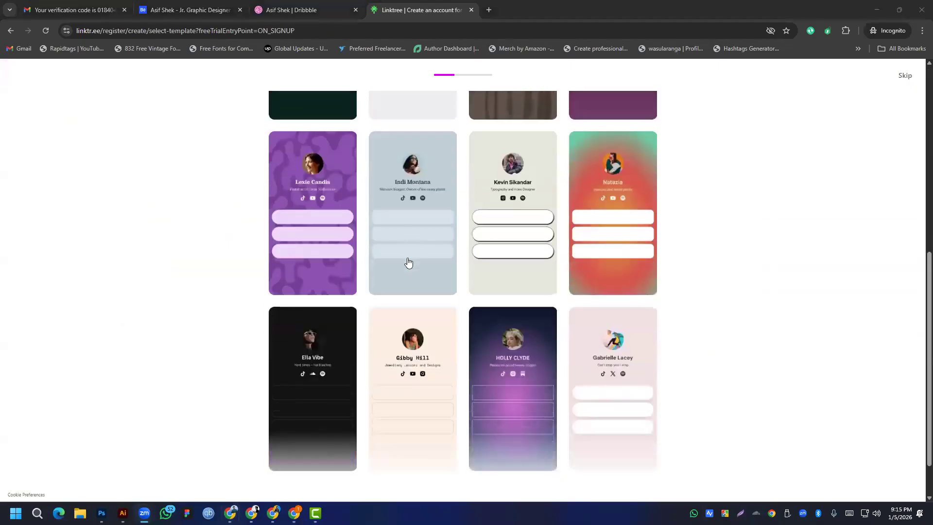
pyautogui.scroll(4, 416, 258)
pyautogui.scroll(5, 415, 259)
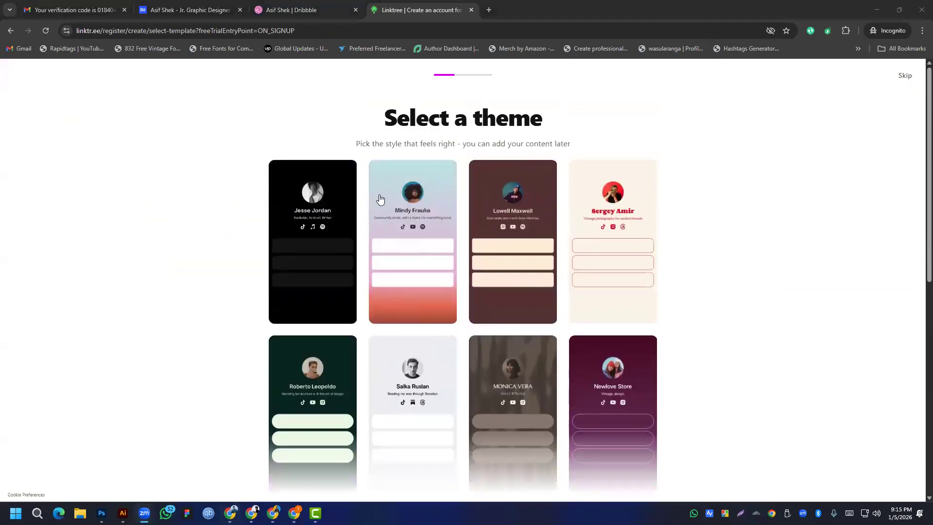
pyautogui.scroll(-3, 353, 369)
pyautogui.scroll(-6, 352, 368)
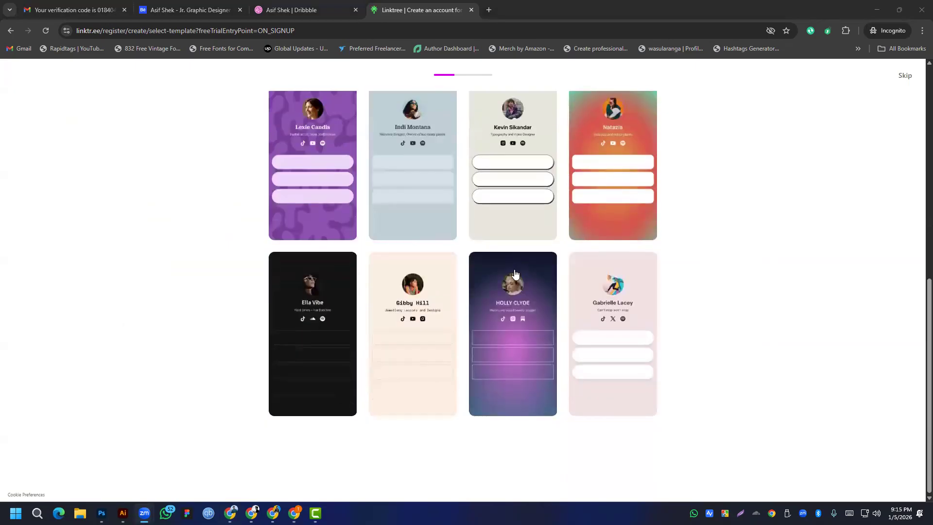
pyautogui.scroll(10, 502, 326)
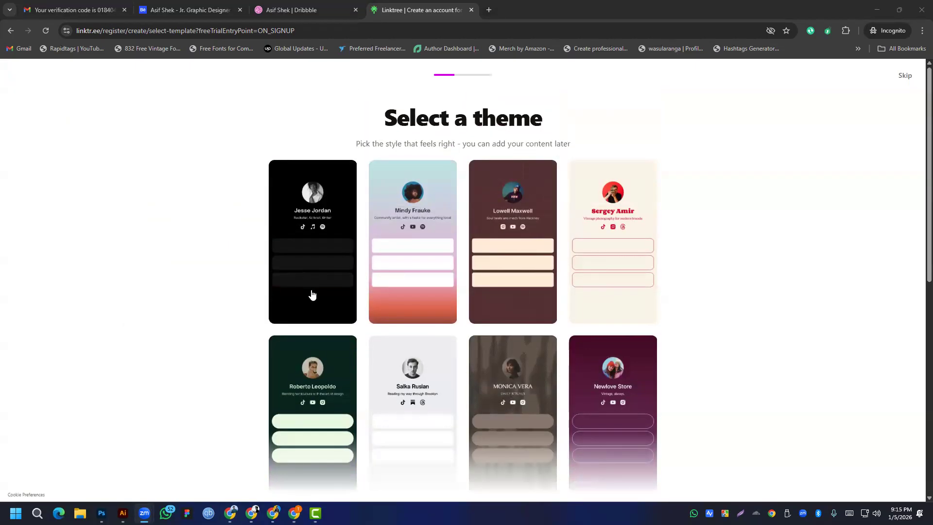
# Pick the Newlove Store theme and start with that template.
pyautogui.scroll(-3, 321, 350)
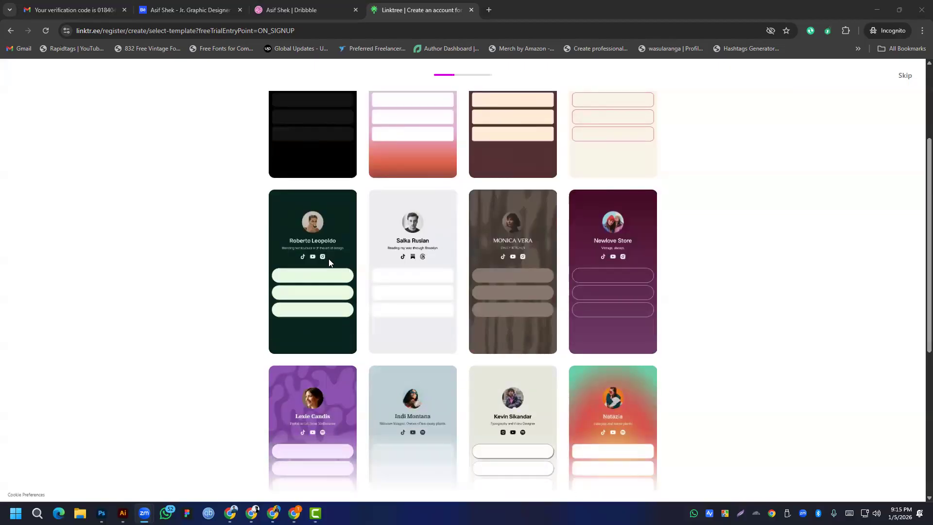
pyautogui.scroll(3, 306, 262)
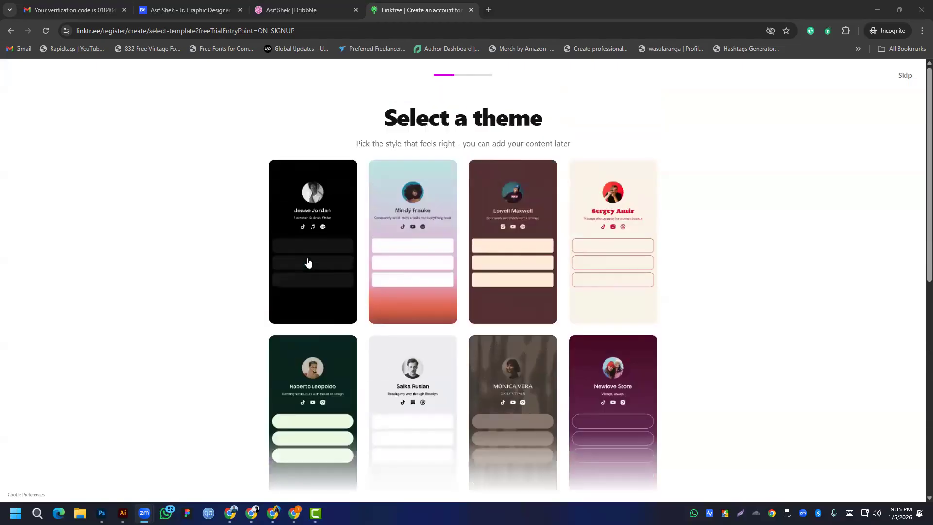
pyautogui.scroll(-2, 321, 358)
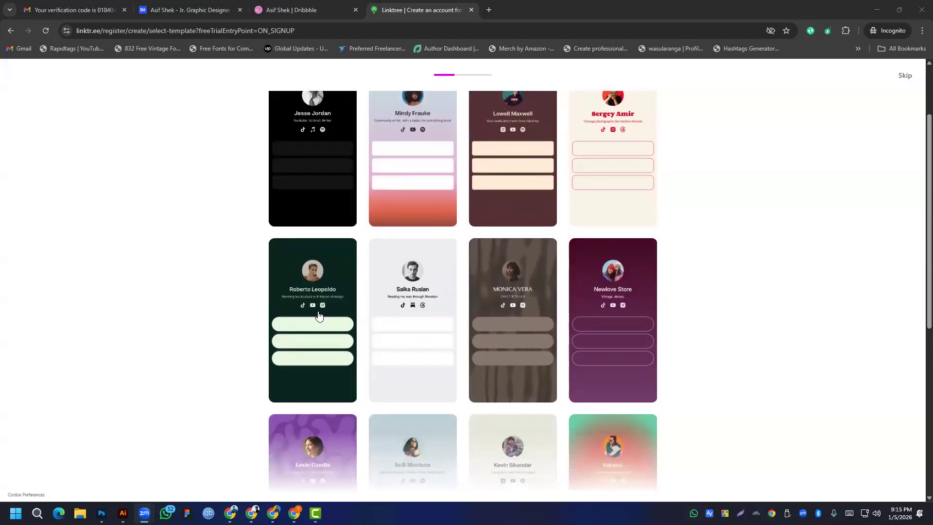
pyautogui.scroll(-7, 253, 317)
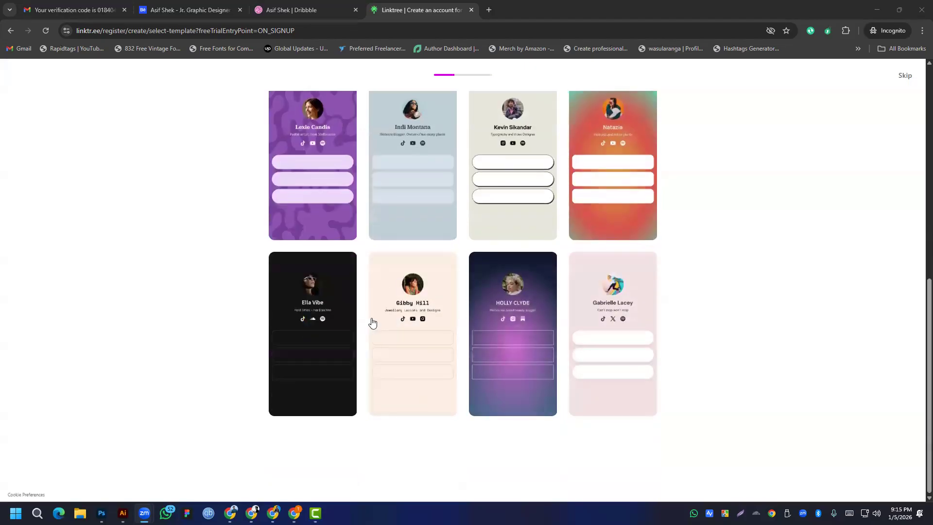
pyautogui.scroll(7, 355, 371)
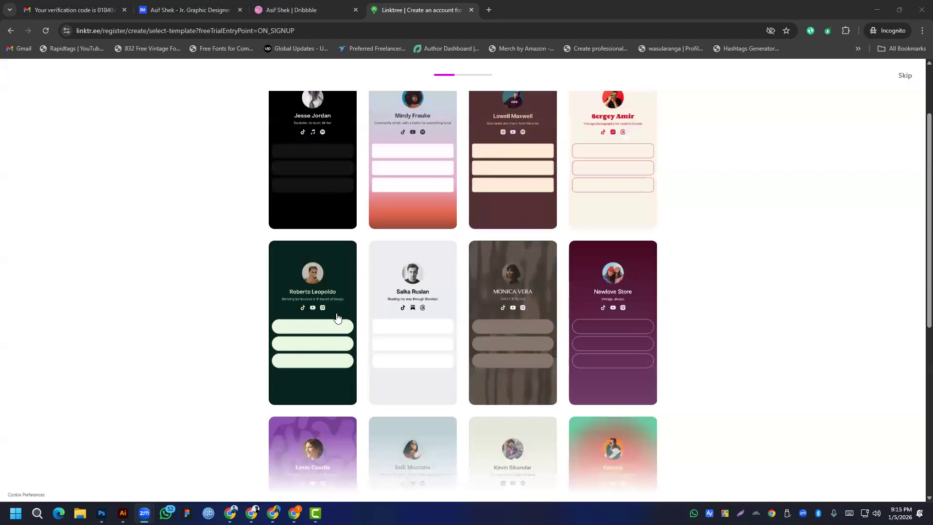
pyautogui.click(620, 361)
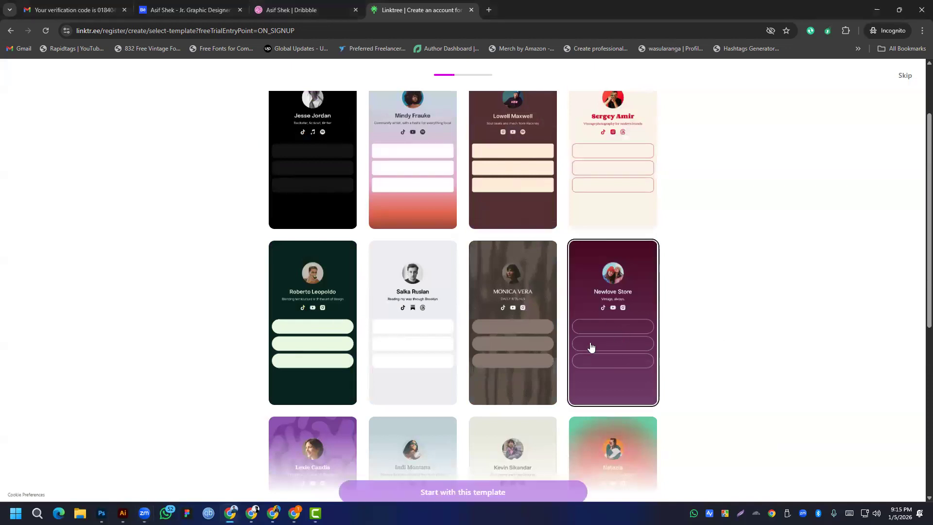
pyautogui.click(488, 466)
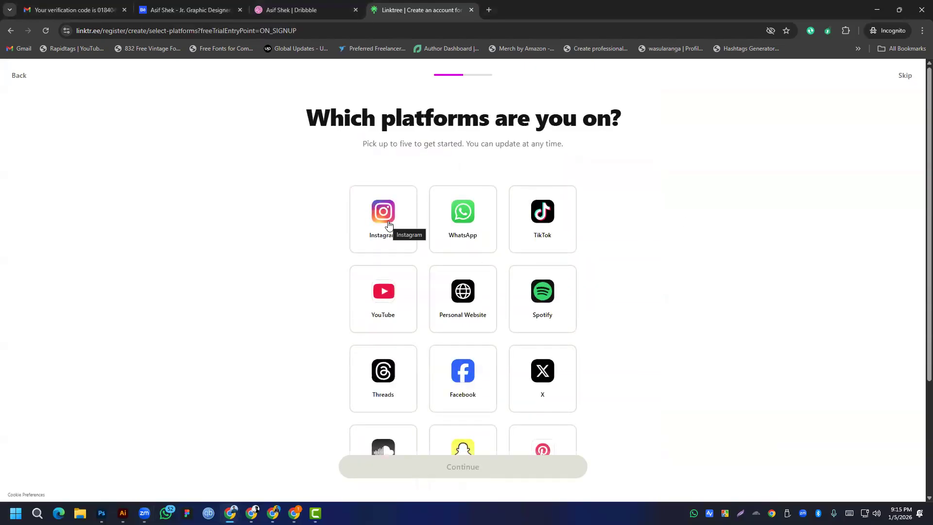
# Select Instagram, Facebook, WhatsApp, YouTube, Pinterest, X, Threads and TikTok as the profile's platforms.
pyautogui.click(393, 226)
pyautogui.click(468, 378)
pyautogui.click(456, 219)
pyautogui.click(383, 306)
pyautogui.scroll(-3, 393, 330)
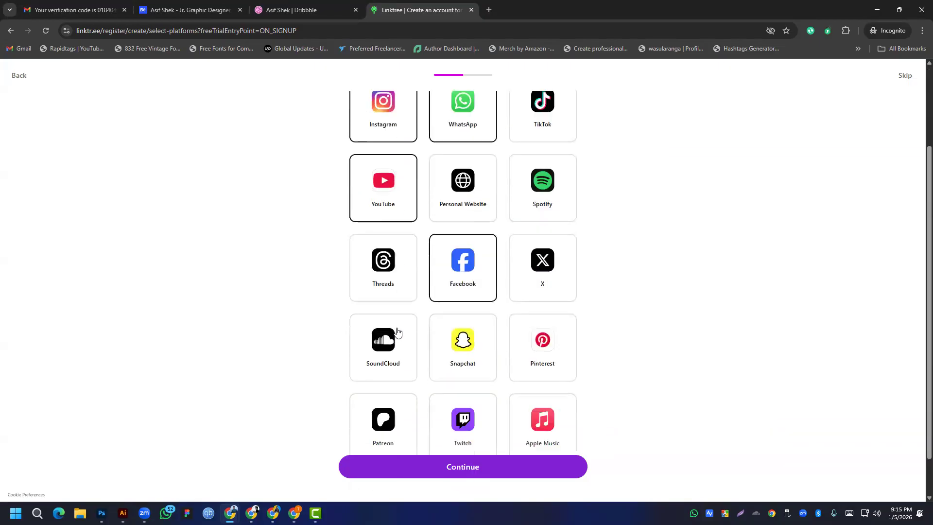
pyautogui.click(549, 312)
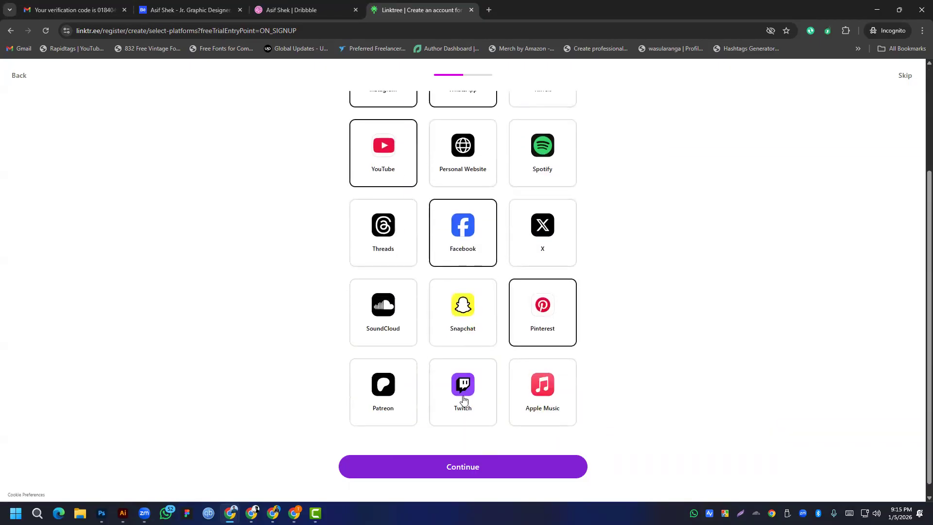
pyautogui.scroll(1, 483, 253)
pyautogui.scroll(1, 483, 254)
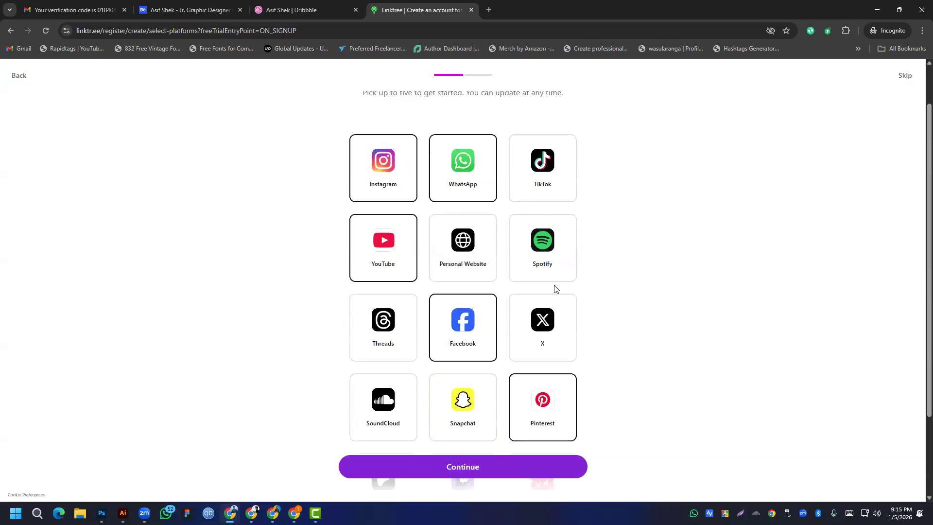
pyautogui.click(550, 352)
pyautogui.click(383, 356)
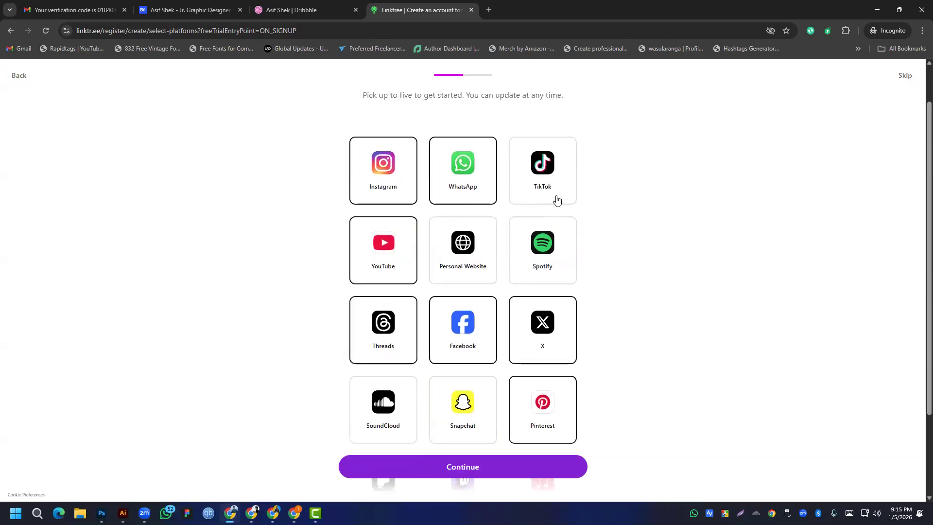
pyautogui.click(545, 182)
pyautogui.scroll(-1, 432, 380)
pyautogui.scroll(-1, 432, 380)
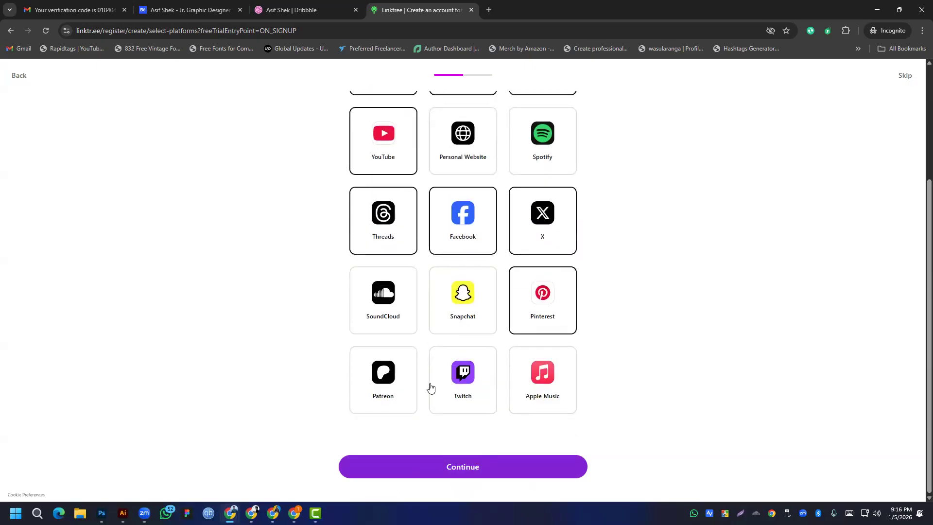
pyautogui.click(429, 467)
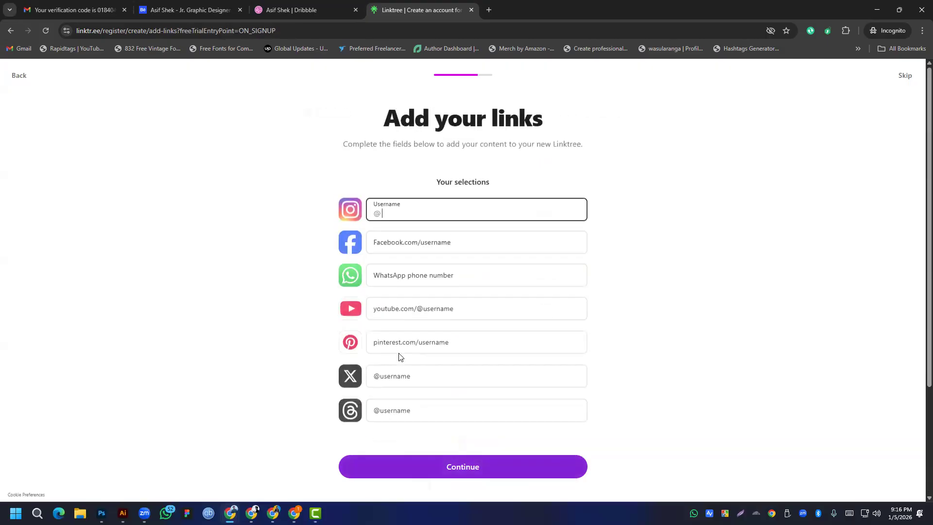
# Leave the link fields empty and accept the profile details to finish sign-up.
pyautogui.scroll(-3, 437, 294)
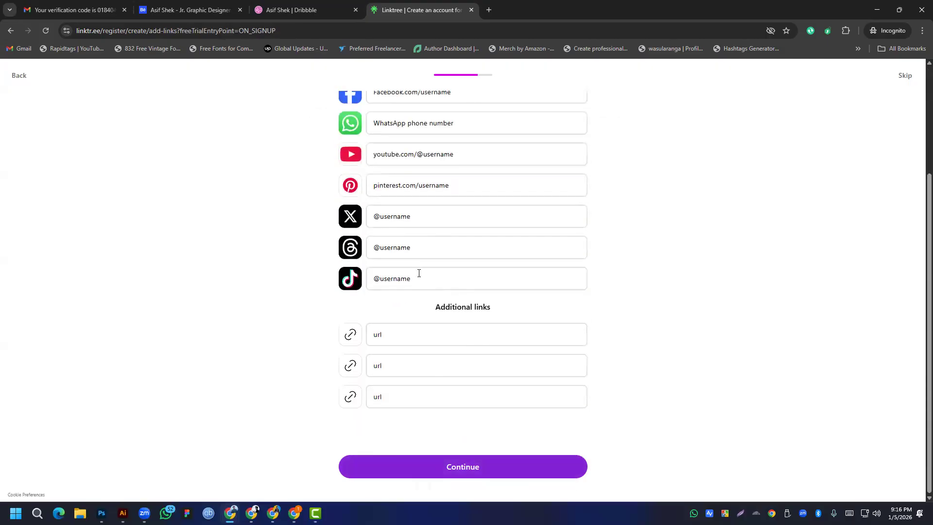
pyautogui.scroll(3, 419, 273)
pyautogui.click(467, 466)
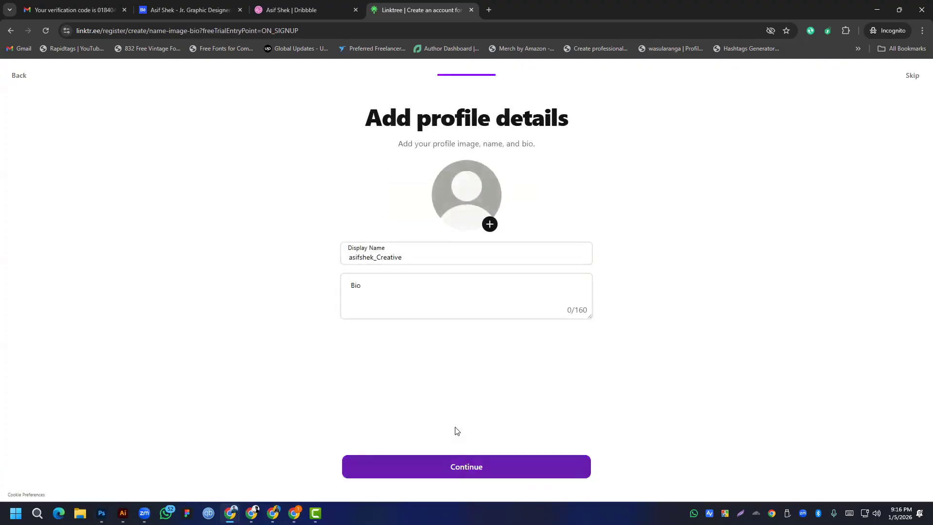
pyautogui.click(481, 473)
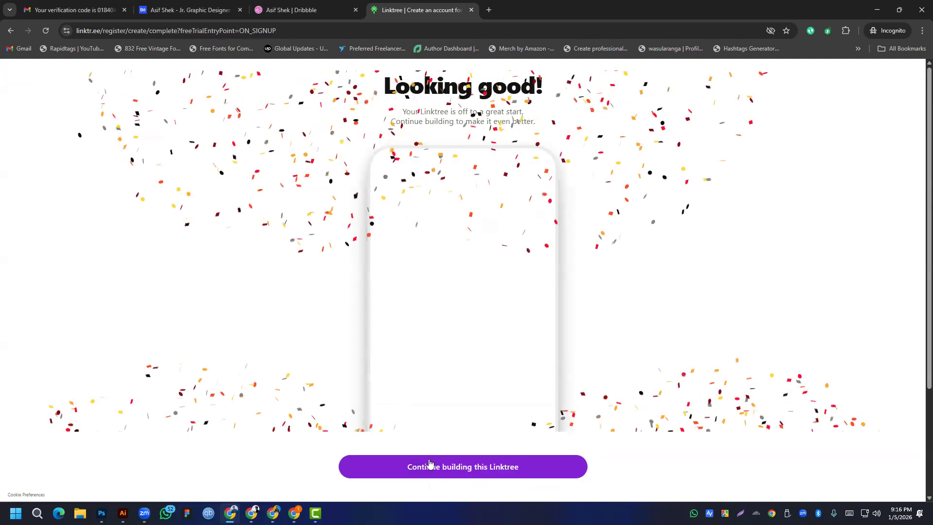
# Continue building the Linktree and open the Instagram link's thumbnail options on the Links page.
pyautogui.click(457, 474)
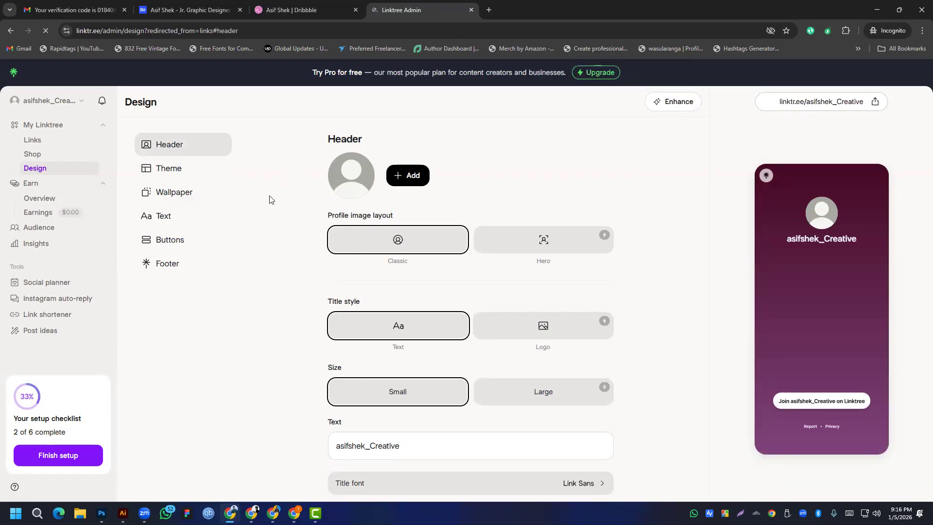
pyautogui.click(52, 139)
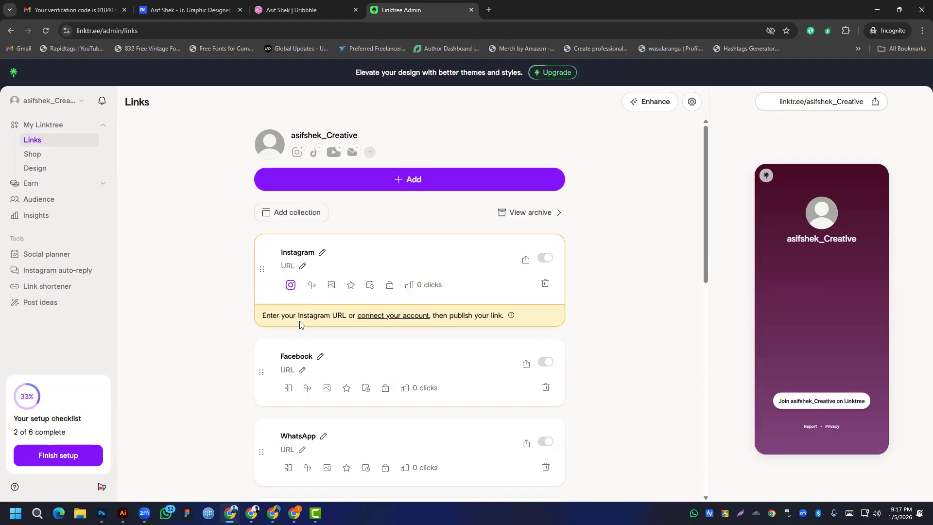
pyautogui.click(331, 285)
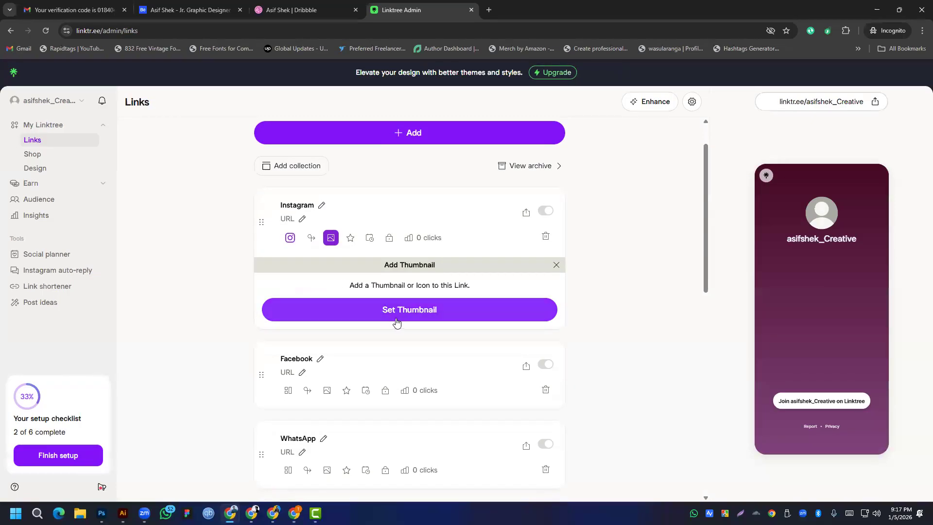
# Try uploading your own thumbnail, then cancel the file picker and close the upload window.
pyautogui.click(397, 312)
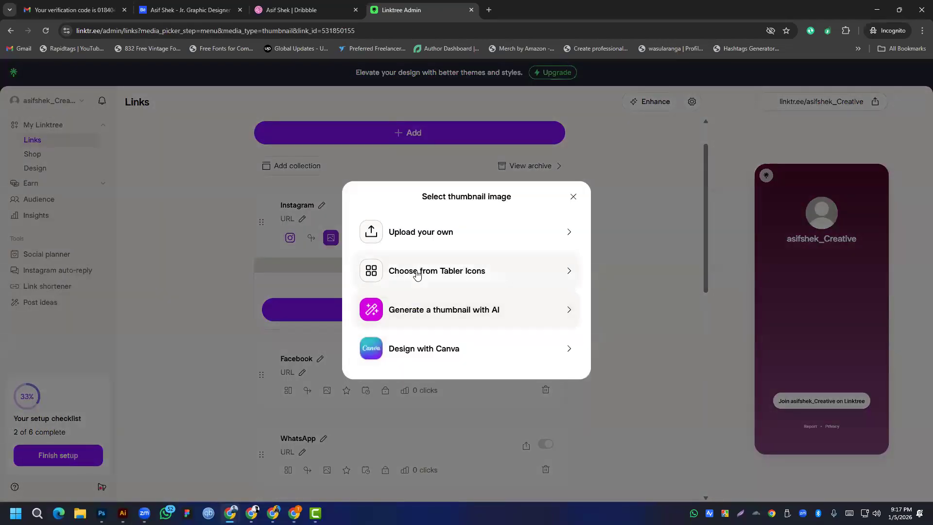
pyautogui.click(415, 241)
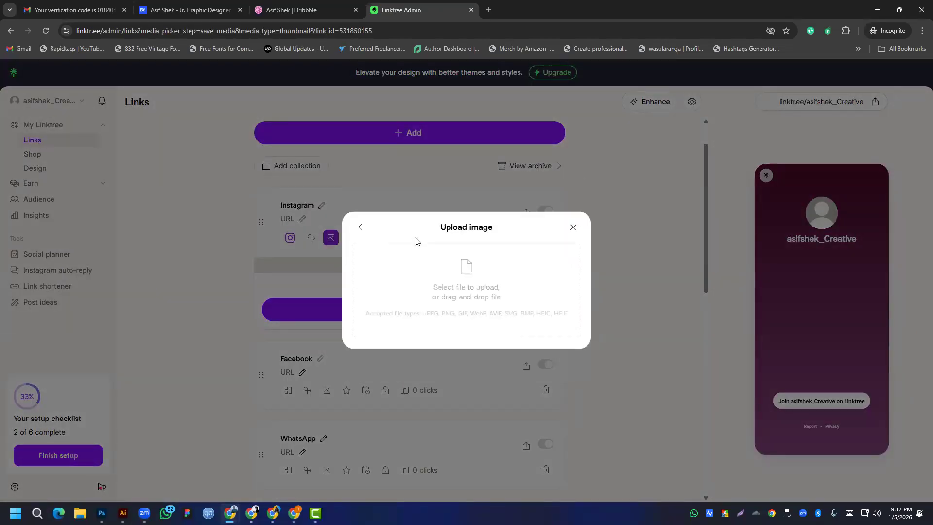
pyautogui.click(478, 285)
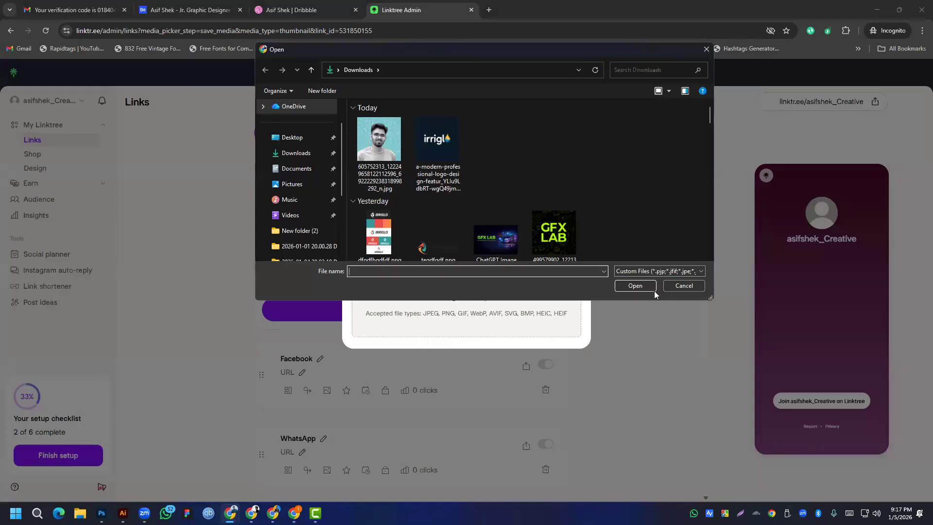
pyautogui.click(688, 286)
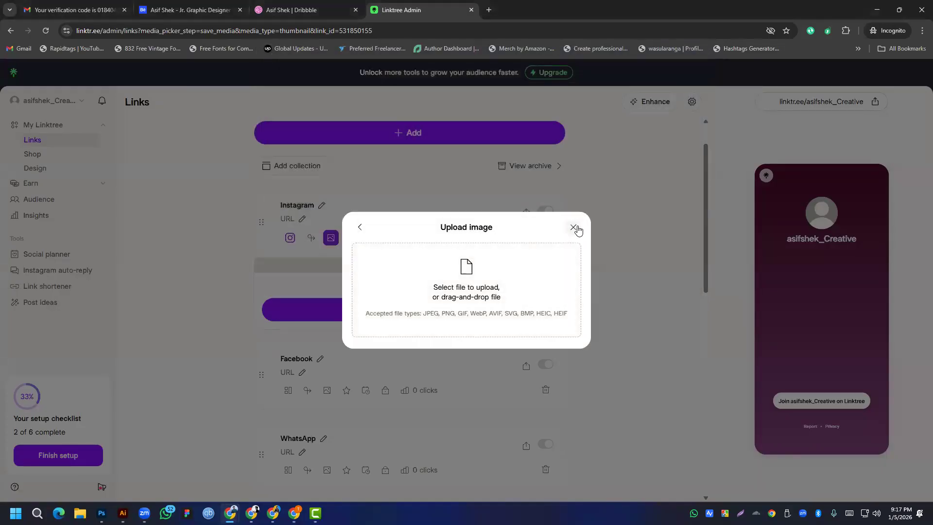
pyautogui.click(577, 229)
pyautogui.scroll(-10, 343, 242)
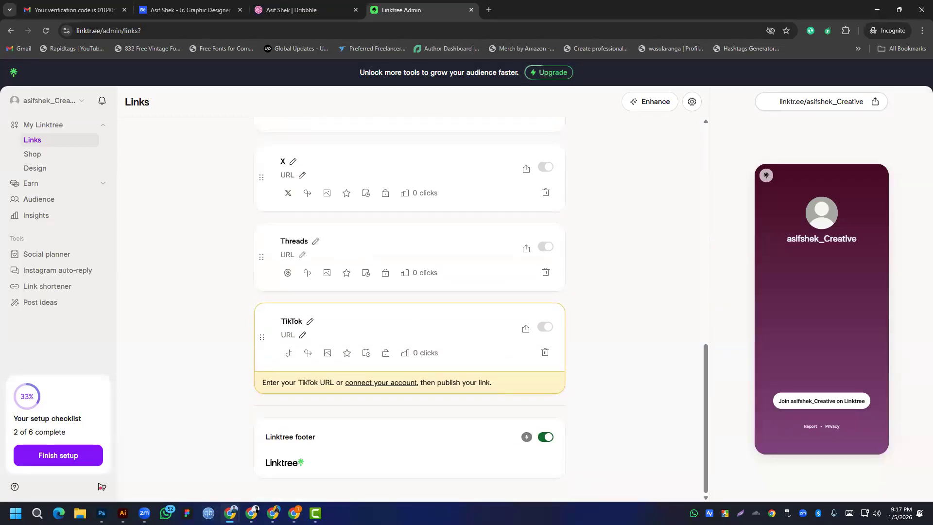
# Bring Chrome forward and open the published linktr.ee page from the 'link' address suggestion.
pyautogui.moveTo(230, 514)
pyautogui.click(210, 407)
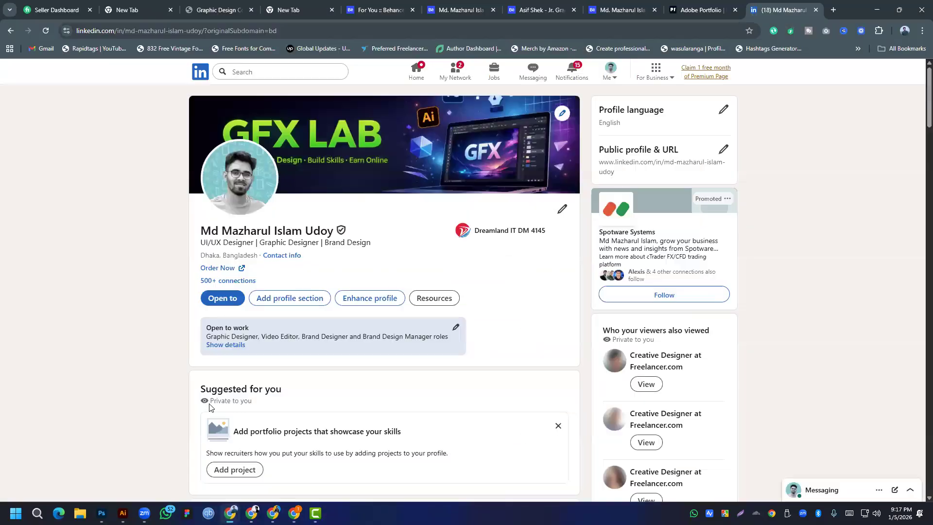
pyautogui.click(702, 11)
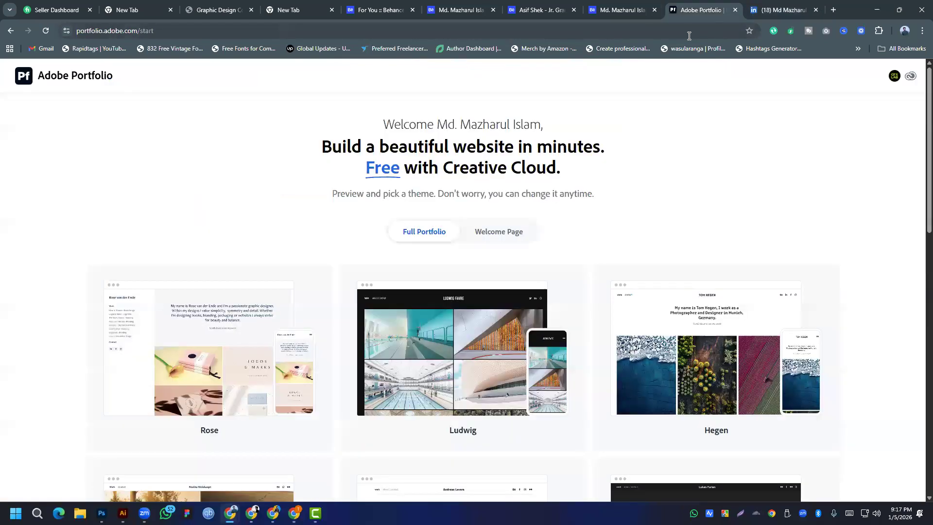
pyautogui.click(689, 35)
pyautogui.write('li')
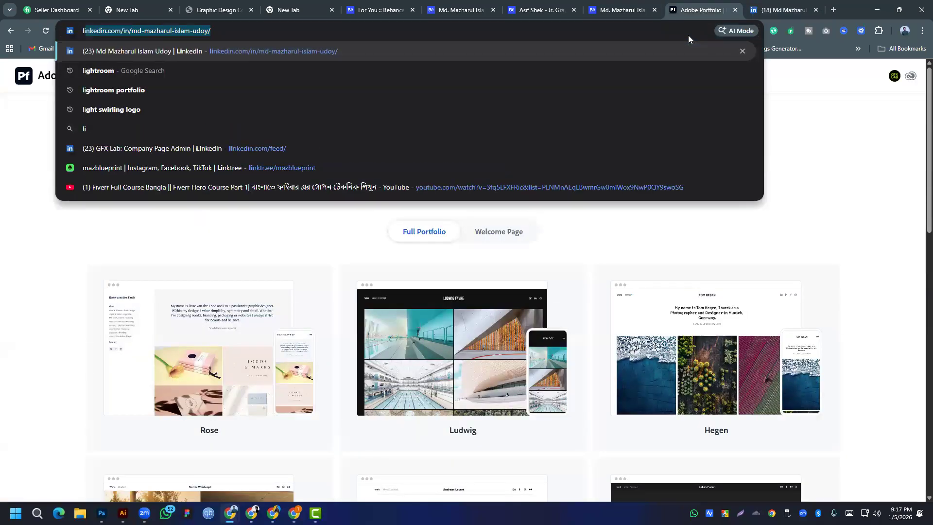
pyautogui.write('nk')
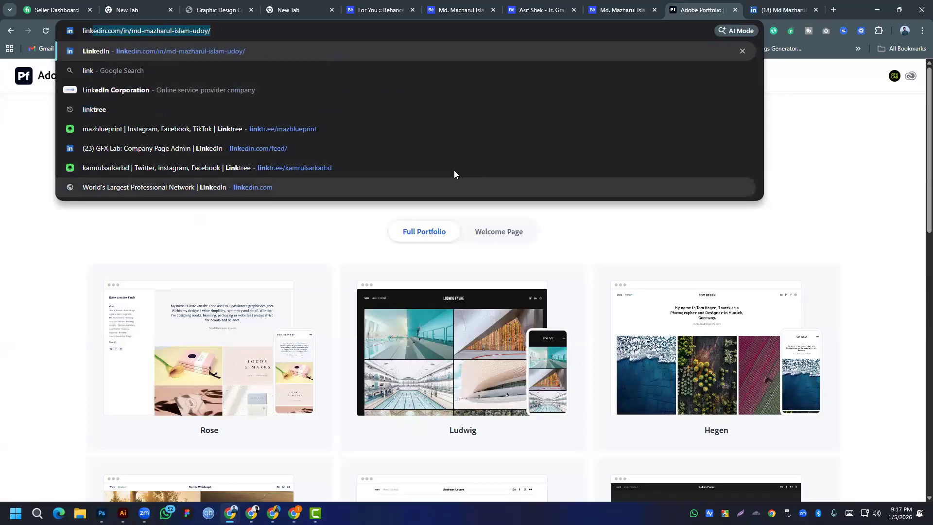
pyautogui.click(337, 131)
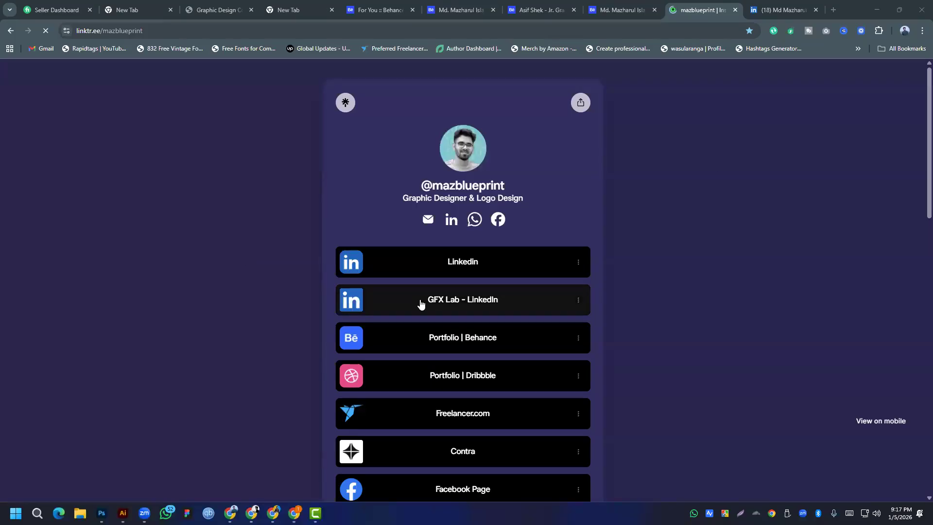
# Scroll through the Linktree page, reviewing its links from LinkedIn down to Facebook.
pyautogui.scroll(-3, 486, 339)
pyautogui.scroll(-1, 486, 338)
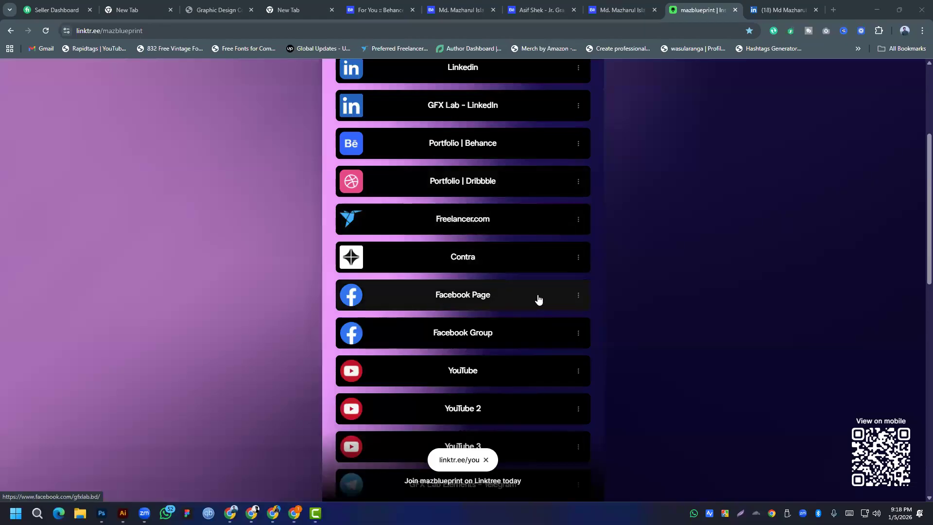
pyautogui.scroll(-2, 552, 329)
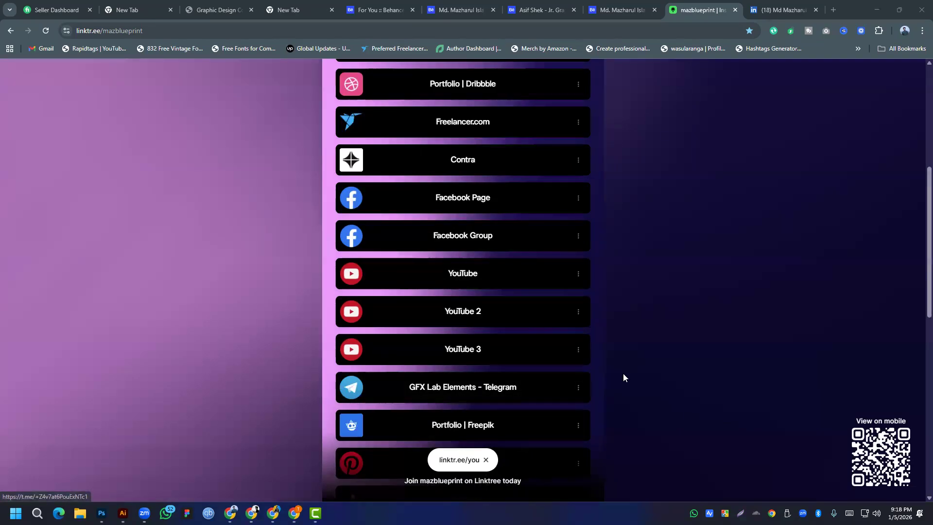
pyautogui.scroll(-3, 623, 374)
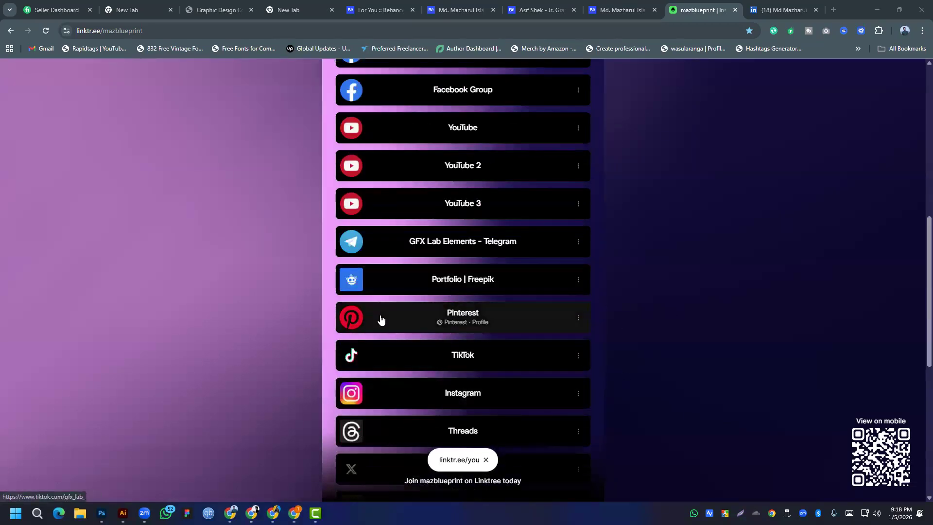
pyautogui.scroll(-3, 423, 384)
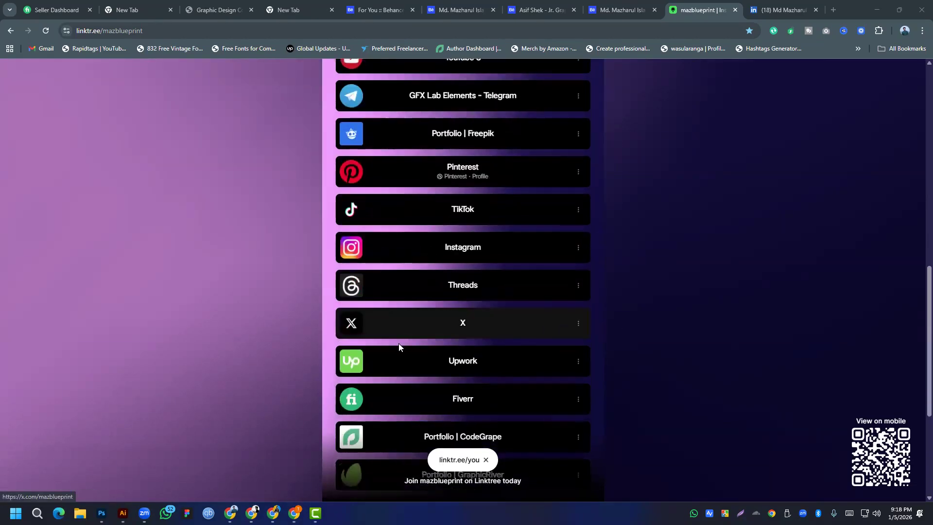
pyautogui.scroll(-4, 590, 345)
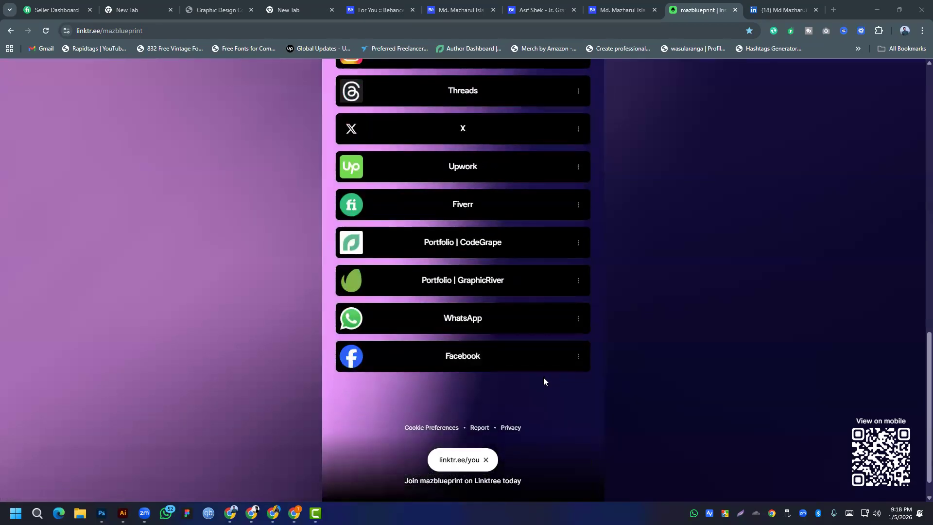
pyautogui.scroll(15, 544, 377)
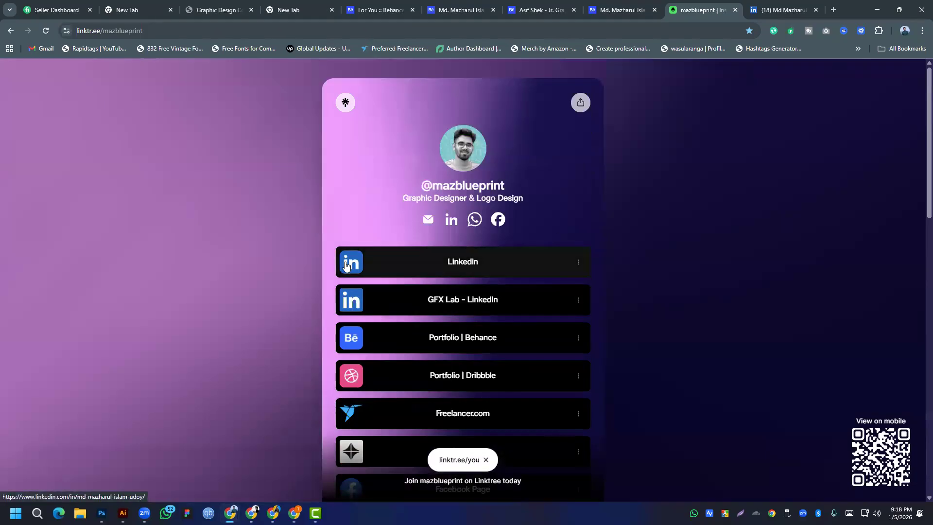
pyautogui.scroll(-3, 348, 299)
pyautogui.scroll(-5, 346, 306)
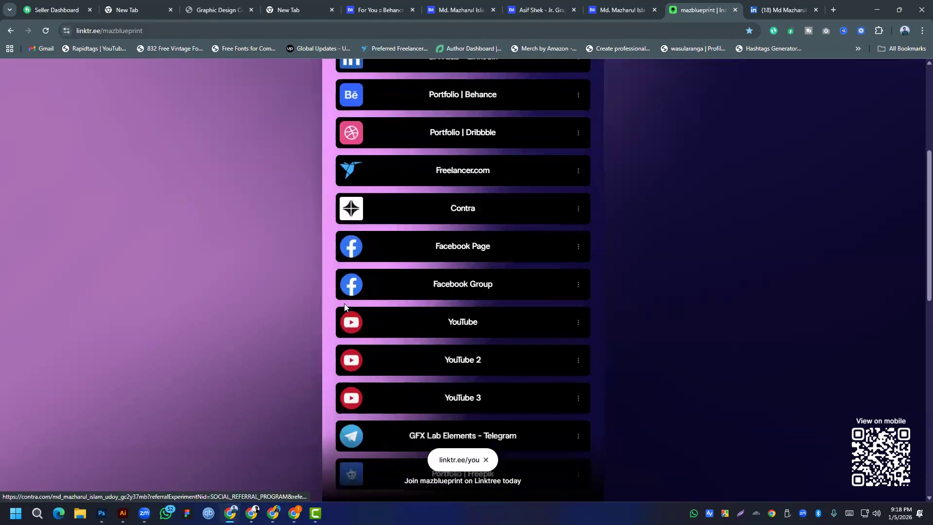
pyautogui.scroll(-1, 360, 389)
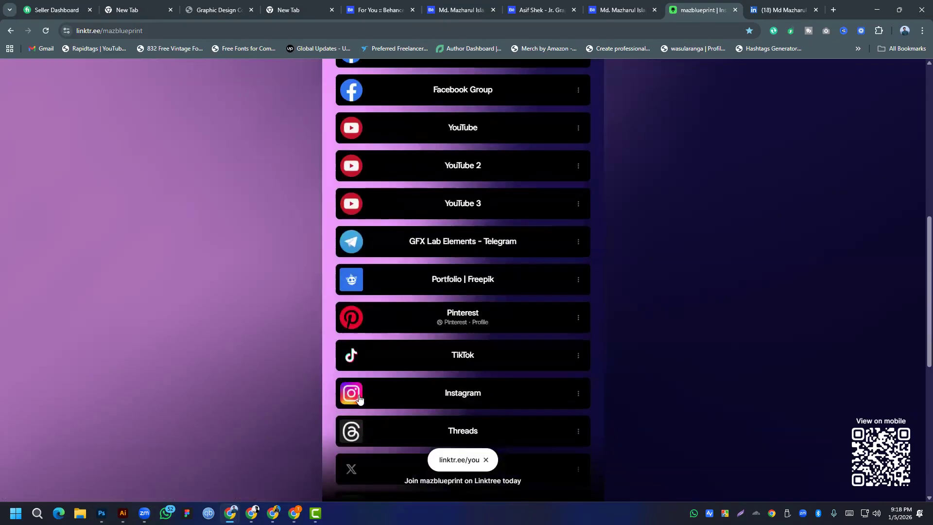
pyautogui.scroll(1, 353, 274)
pyautogui.scroll(3, 353, 274)
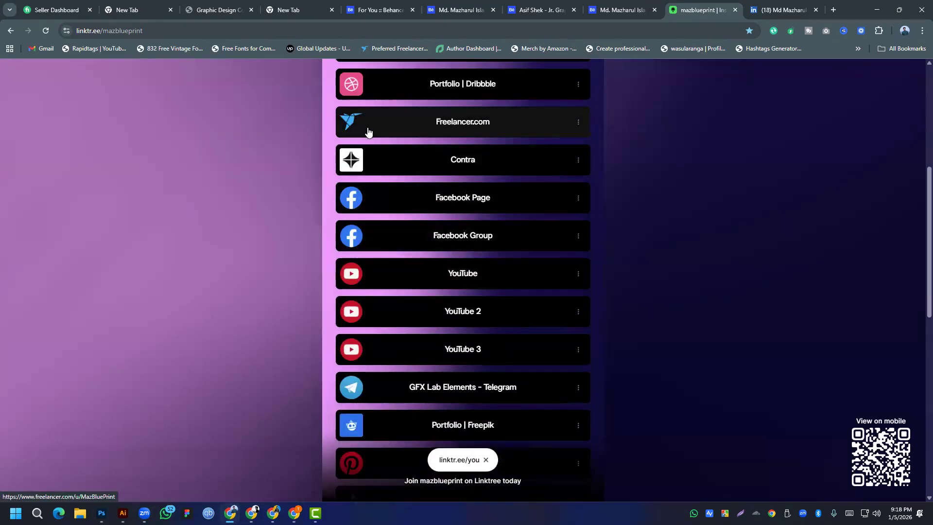
pyautogui.scroll(7, 395, 381)
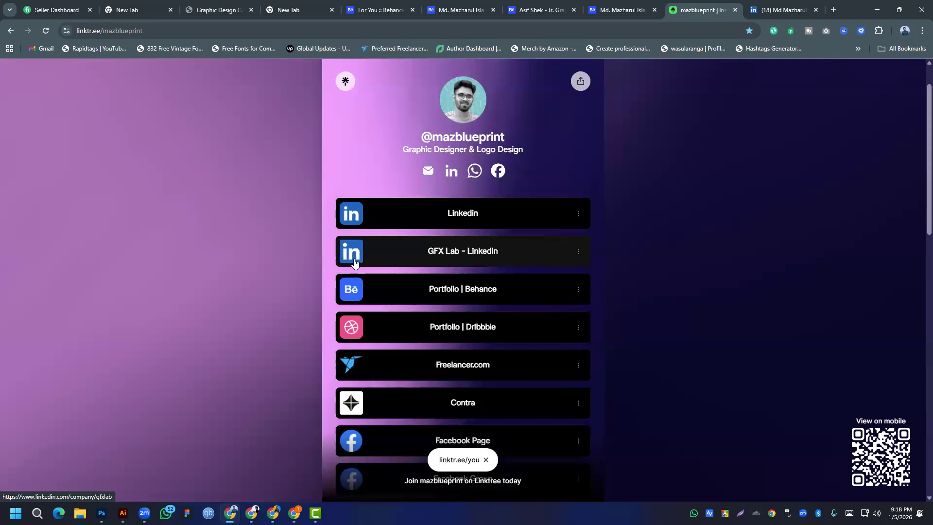
pyautogui.scroll(-15, 369, 274)
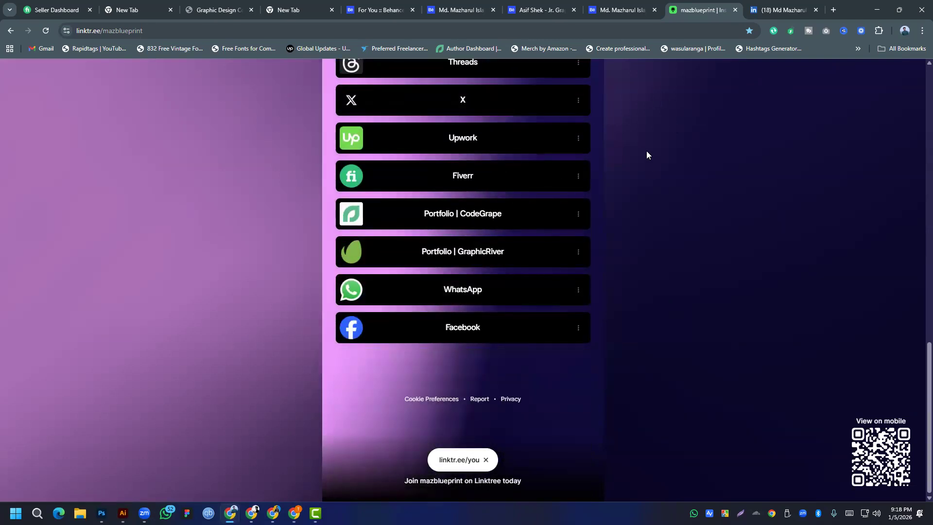
pyautogui.scroll(11, 426, 368)
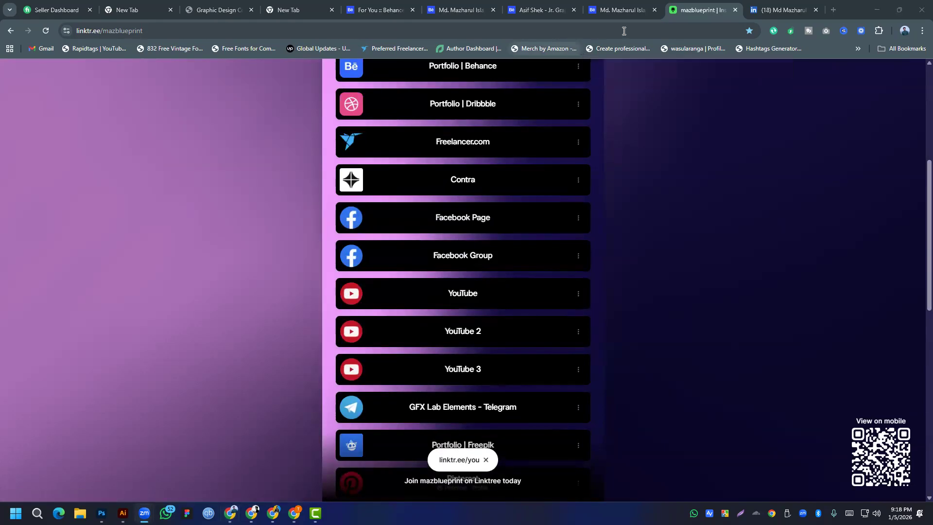
# Go to your own LinkedIn profile and copy its web address.
pyautogui.click(783, 10)
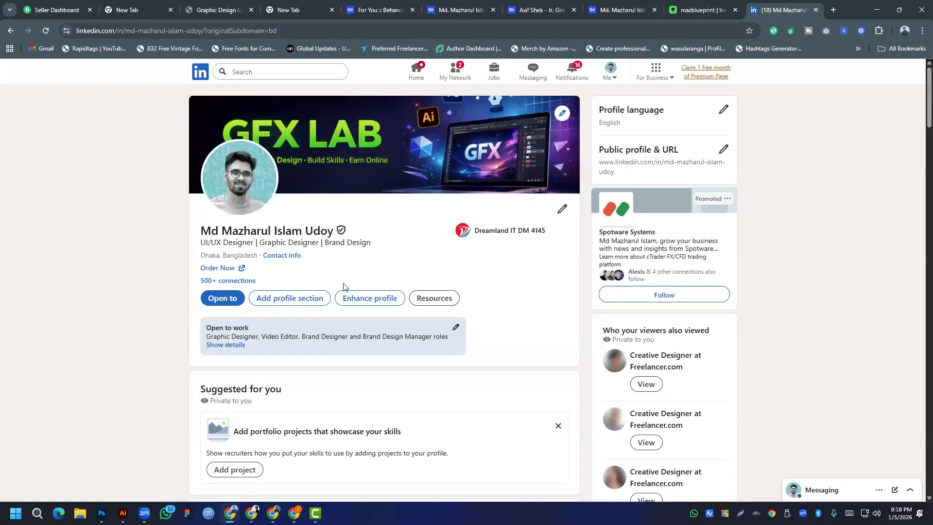
pyautogui.scroll(-3, 332, 282)
pyautogui.scroll(-4, 332, 282)
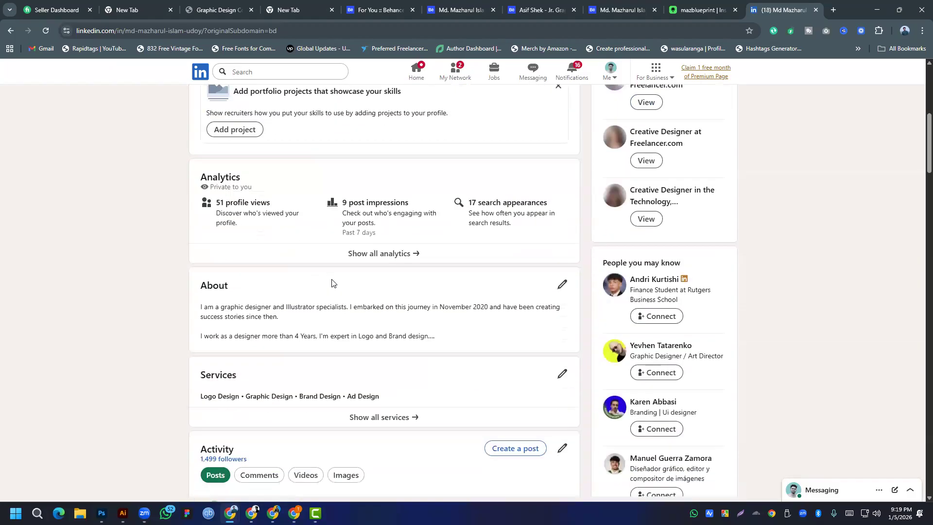
pyautogui.scroll(-4, 332, 281)
pyautogui.click(299, 31)
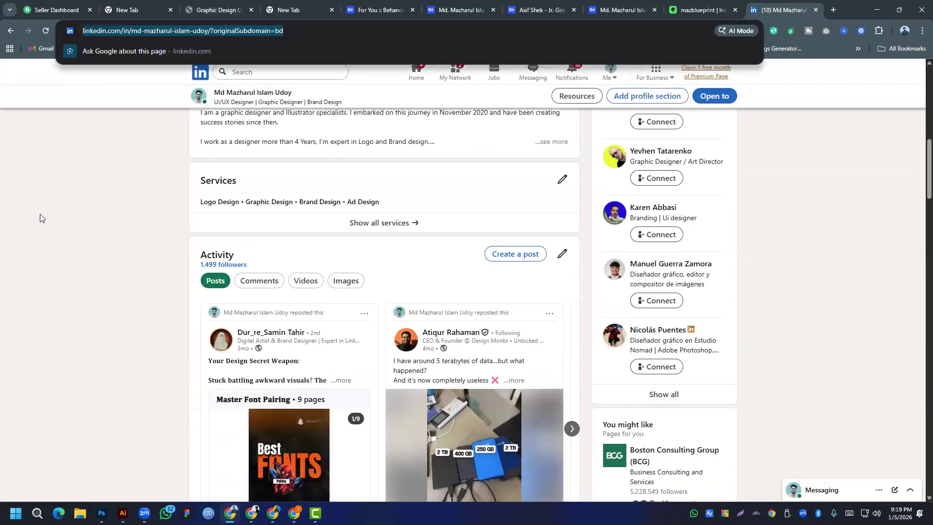
pyautogui.moveTo(40, 215); pyautogui.dragTo(48, 200)
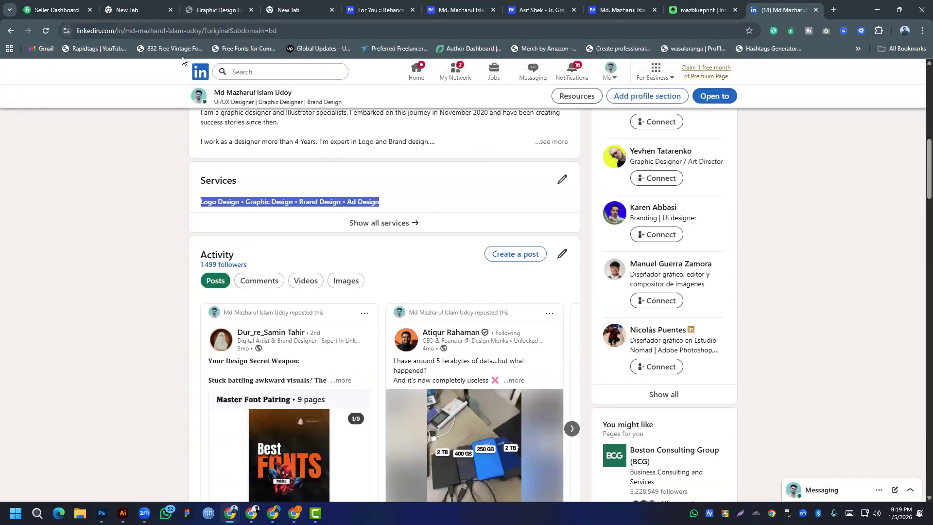
pyautogui.click(611, 70)
pyautogui.click(569, 148)
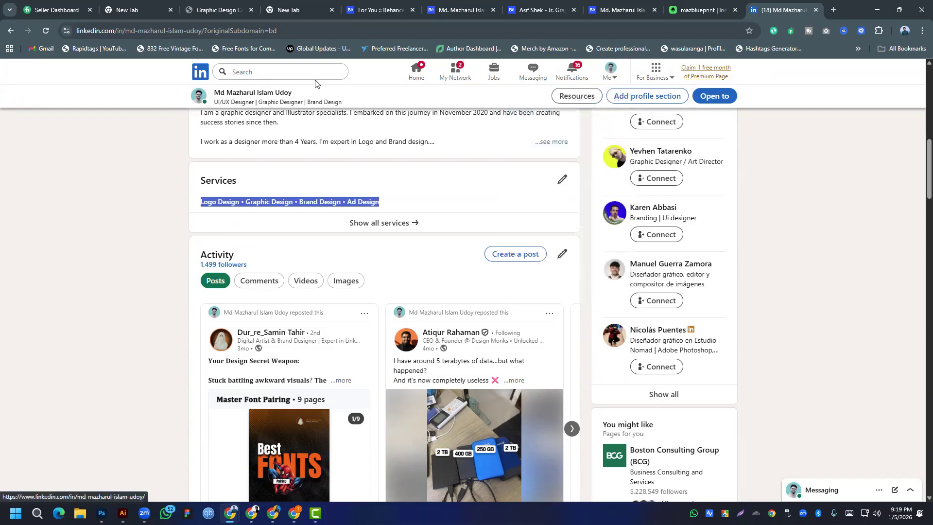
pyautogui.click(202, 31)
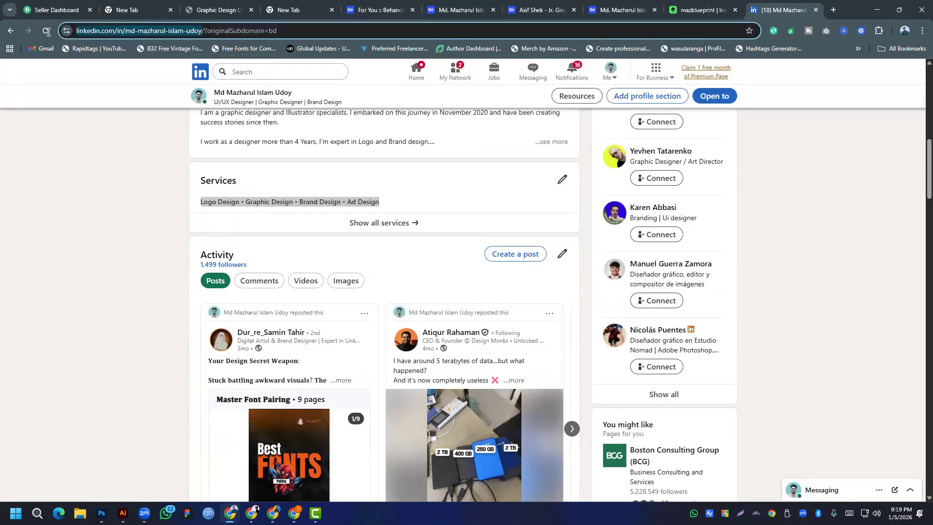
pyautogui.rightClick(197, 31)
pyautogui.click(227, 123)
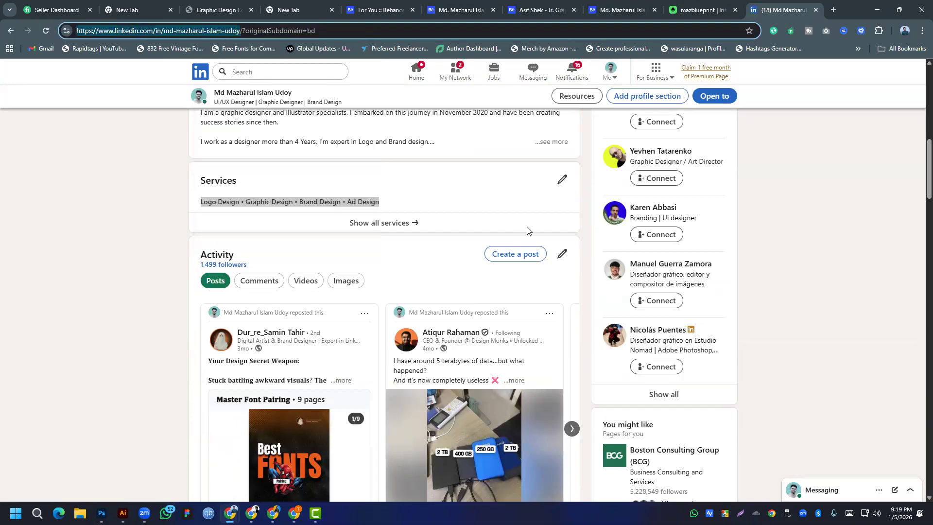
# Open My Network and accept the pending connection invitation.
pyautogui.hotkey('alt', 'Tab')
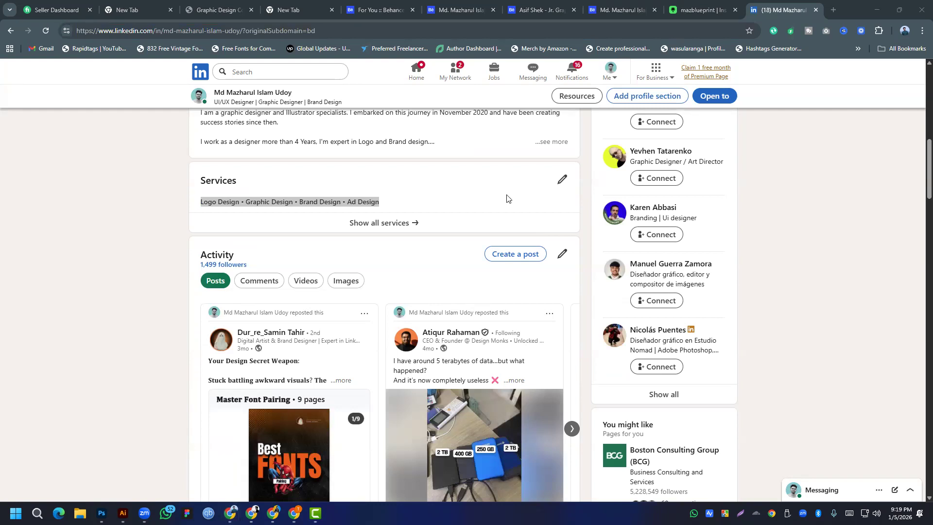
pyautogui.scroll(5, 301, 209)
pyautogui.click(10, 242)
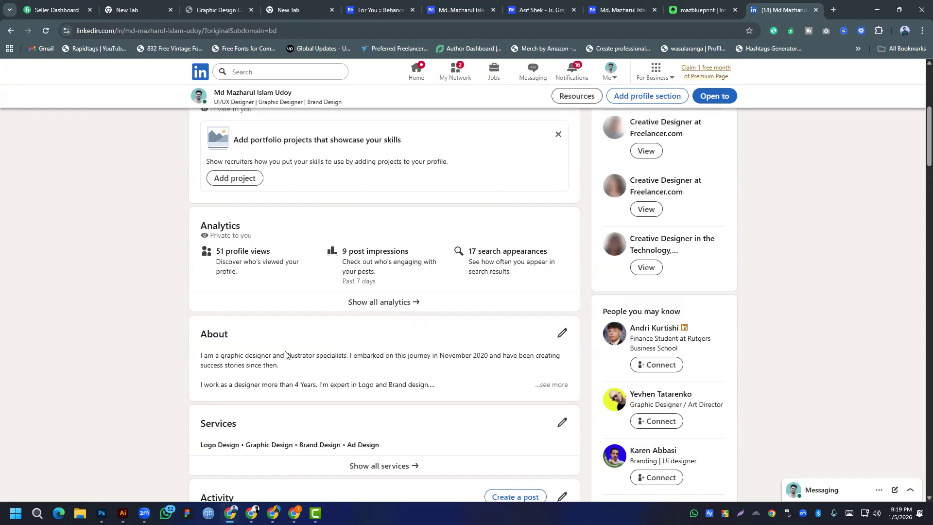
pyautogui.scroll(6, 175, 219)
pyautogui.click(453, 76)
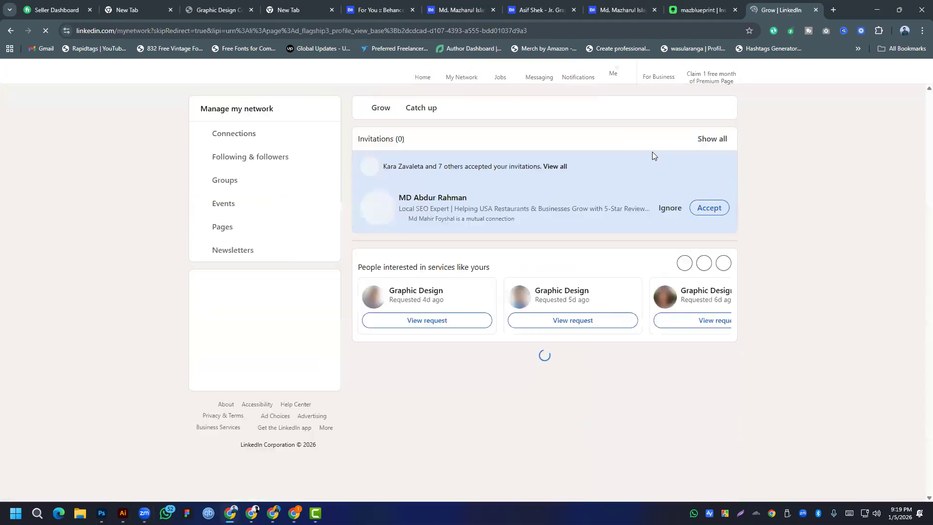
pyautogui.click(713, 208)
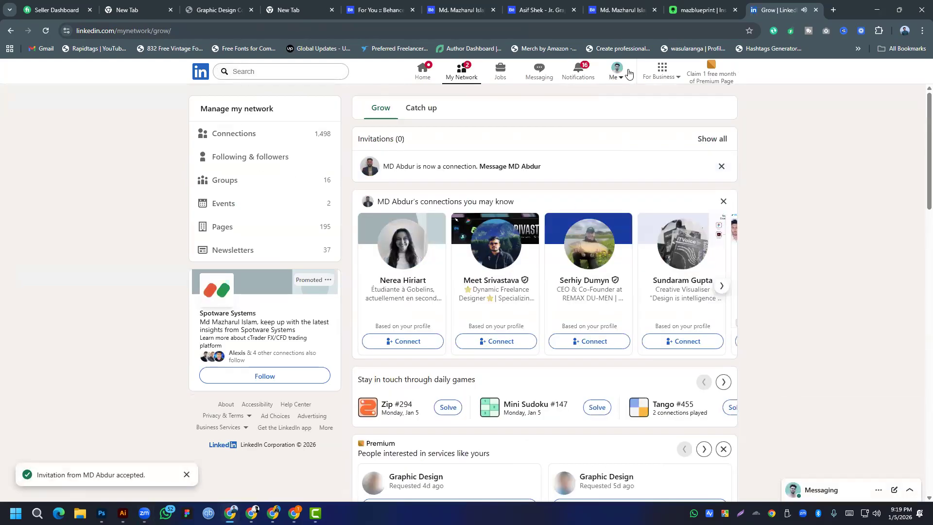
pyautogui.click(618, 72)
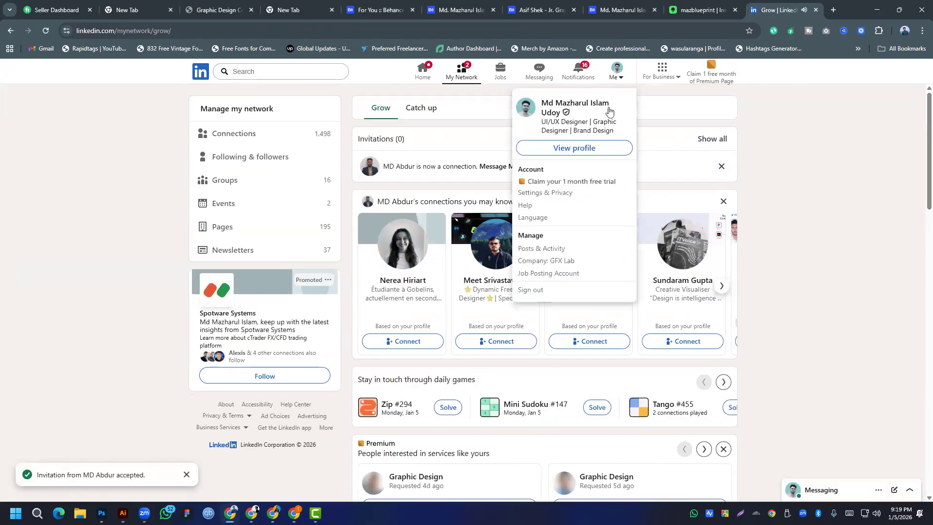
# Return to your own LinkedIn profile page from the account menu.
pyautogui.click(539, 147)
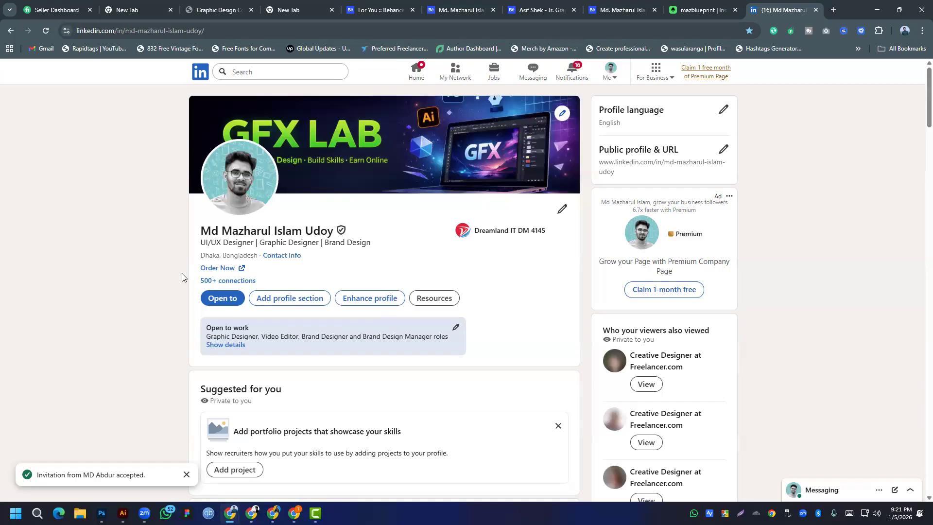
pyautogui.scroll(-10, 182, 273)
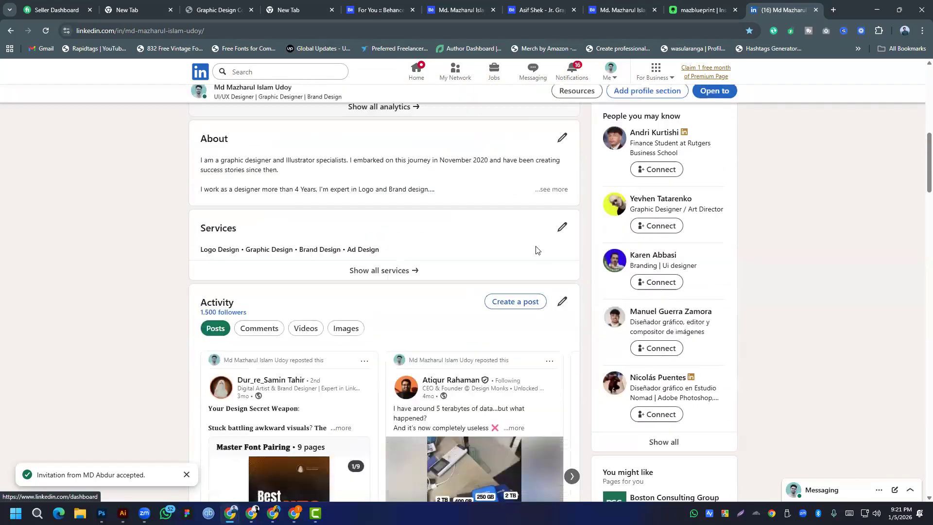
pyautogui.scroll(-2, 536, 249)
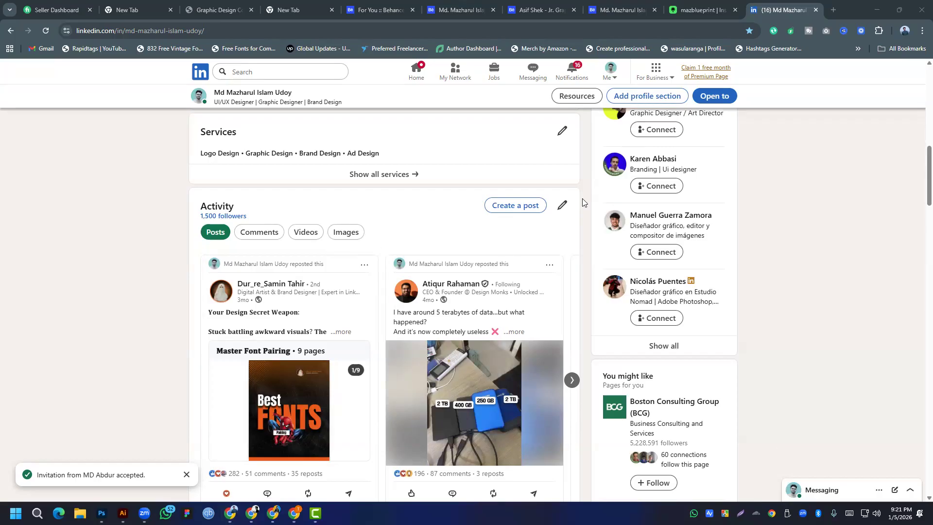
pyautogui.scroll(-15, 462, 228)
pyautogui.scroll(-14, 462, 228)
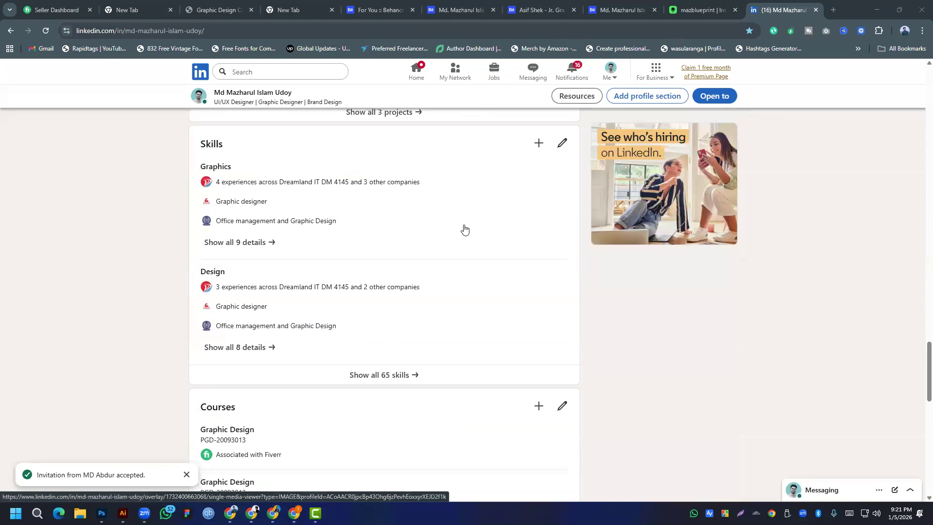
pyautogui.scroll(-4, 464, 228)
pyautogui.scroll(2, 460, 235)
pyautogui.scroll(-5, 465, 269)
pyautogui.scroll(20, 369, 262)
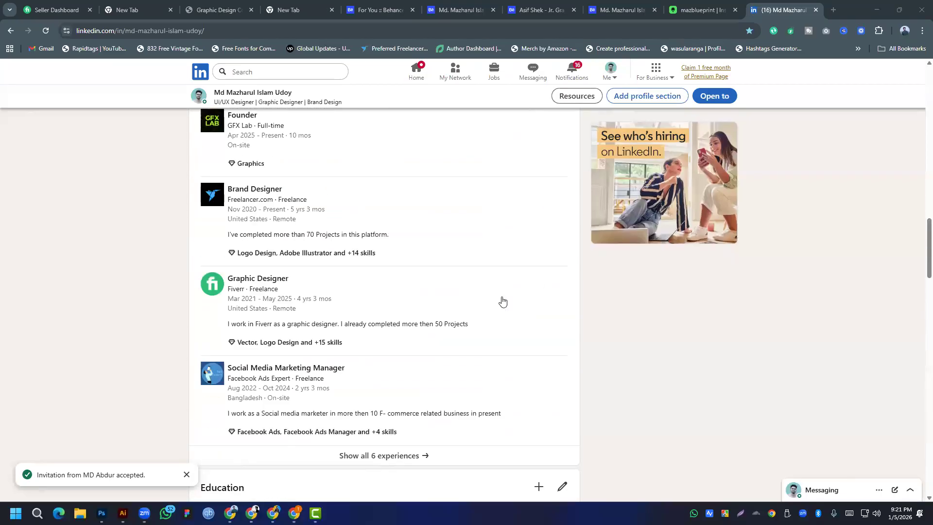
pyautogui.scroll(15, 390, 291)
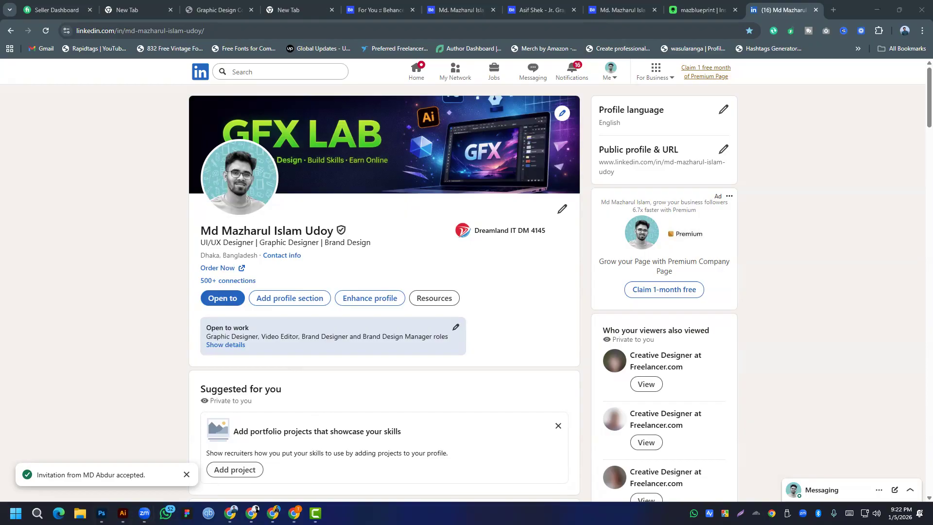
pyautogui.click(166, 513)
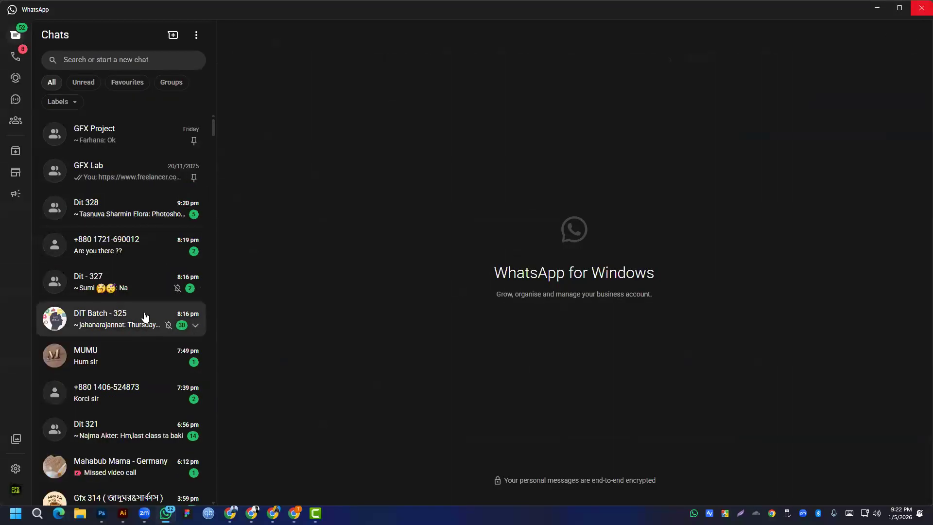
# Paste and send the LinkedIn profile link in the Dit - 327 chat, then minimize WhatsApp.
pyautogui.click(133, 281)
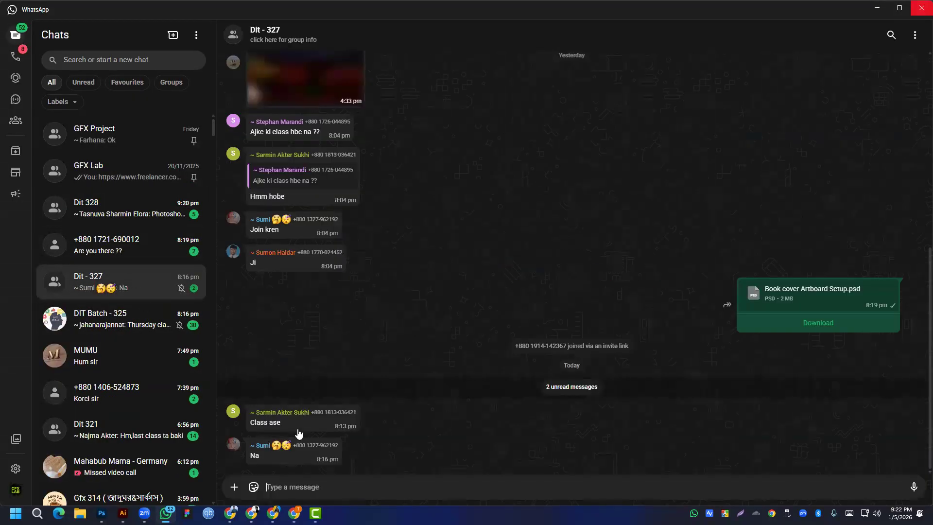
pyautogui.rightClick(298, 488)
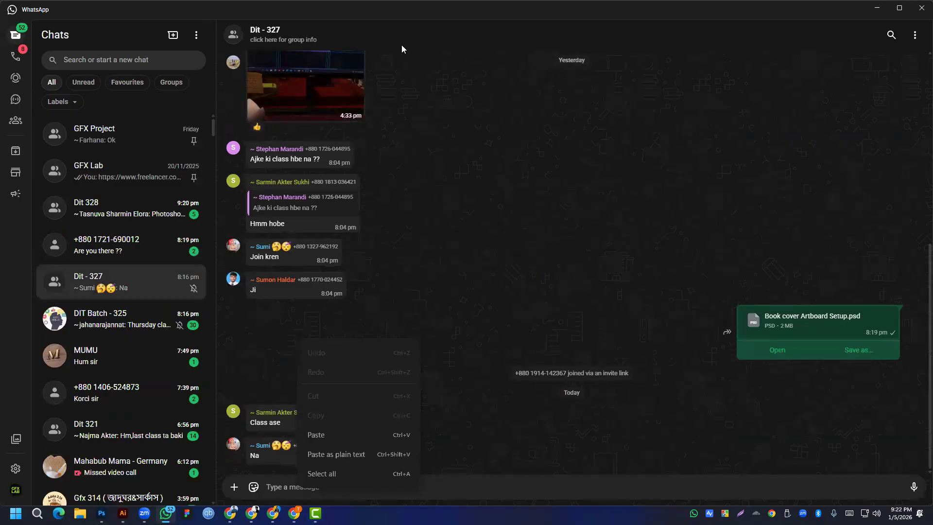
pyautogui.rightClick(352, 486)
pyautogui.click(369, 436)
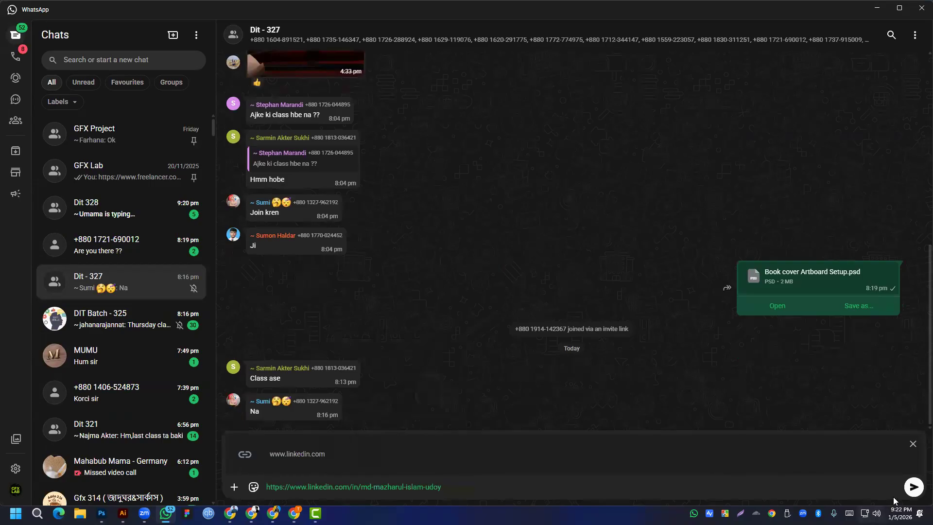
pyautogui.press('Return')
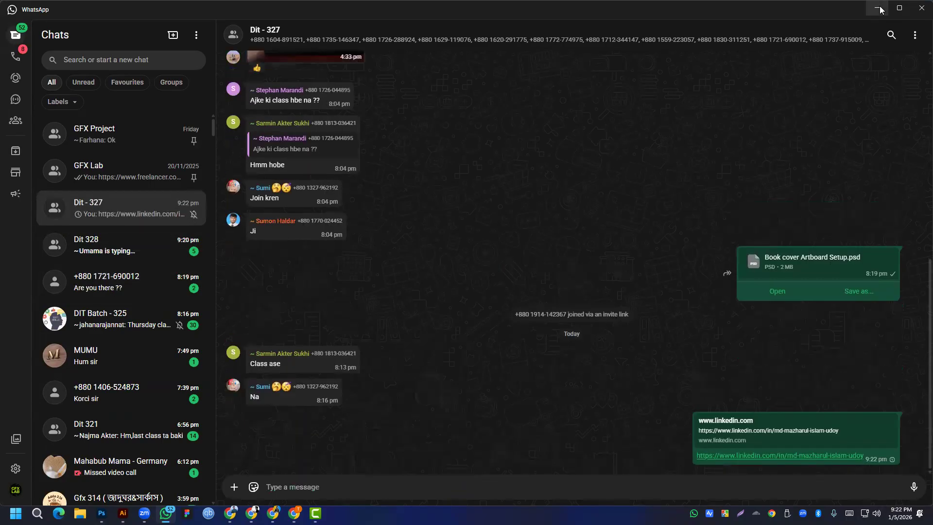
pyautogui.click(878, 8)
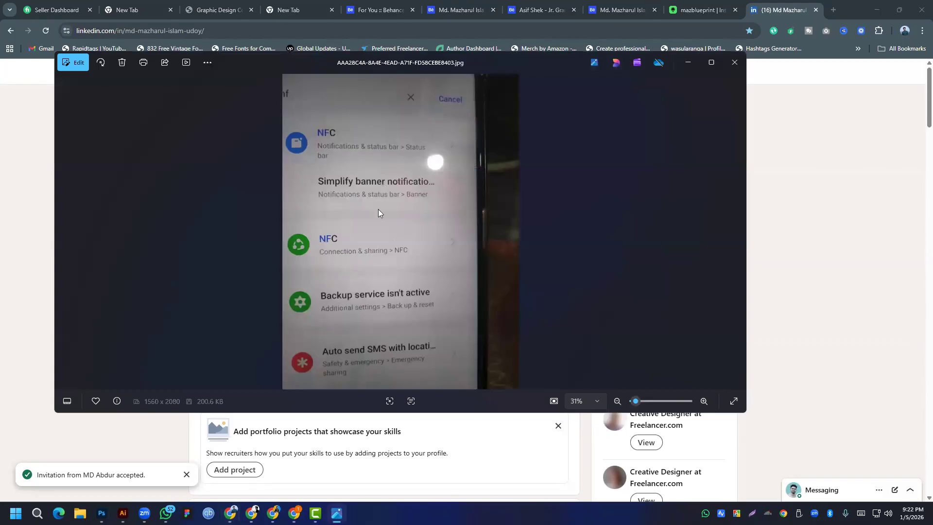
# Close the Photos viewer showing the phone's settings photo.
pyautogui.click(735, 64)
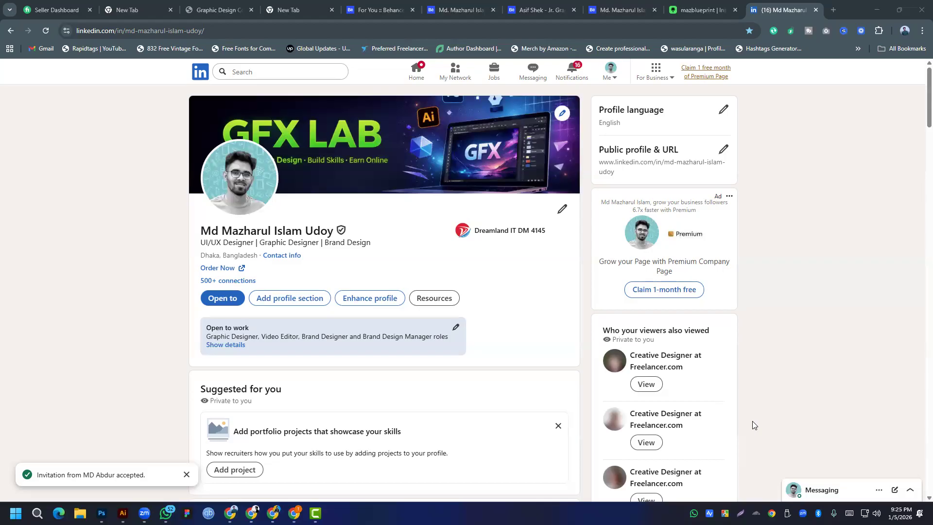
# In a new tab, search 'infinix hot 50 pro' from the 'infini' suggestion, then delete 'pro' from the query.
pyautogui.click(833, 10)
pyautogui.click(696, 32)
pyautogui.write('infini')
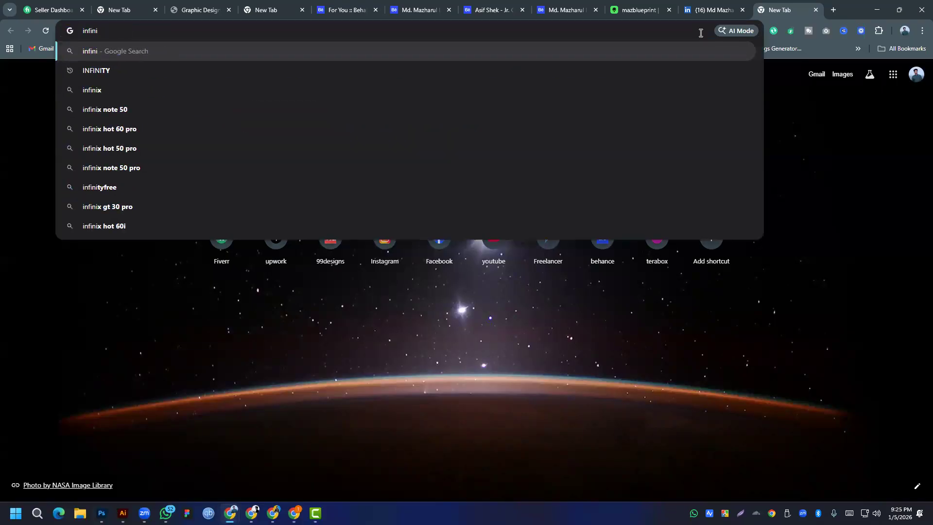
pyautogui.click(160, 148)
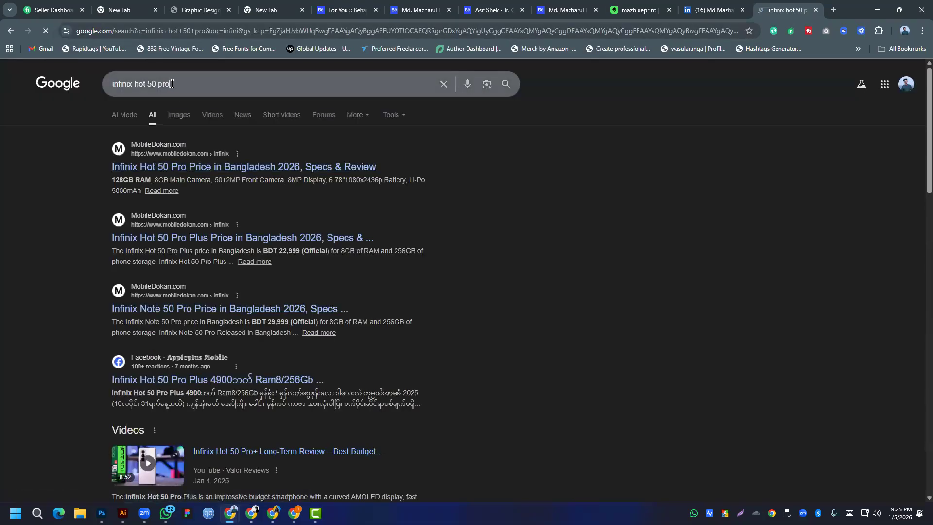
pyautogui.doubleClick(160, 84)
pyautogui.press('BackSpace')
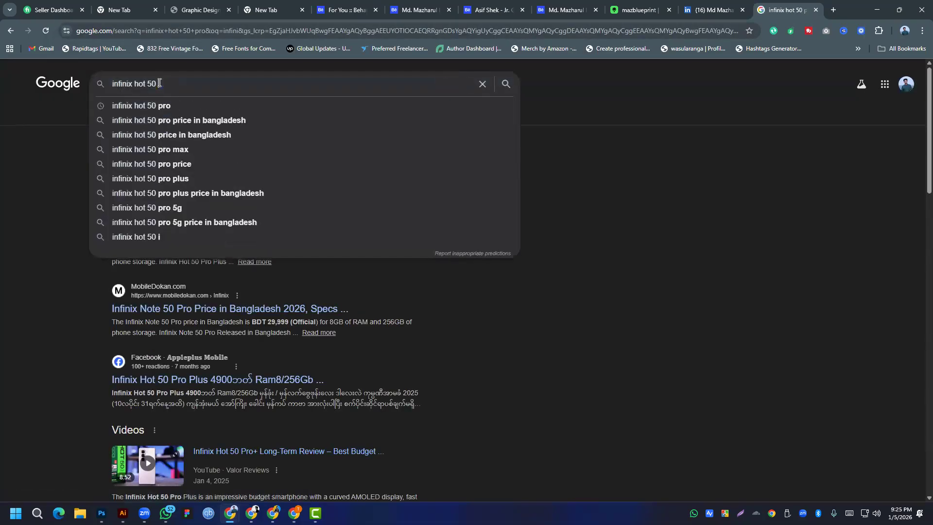
pyautogui.click(56, 296)
pyautogui.scroll(-10, 67, 274)
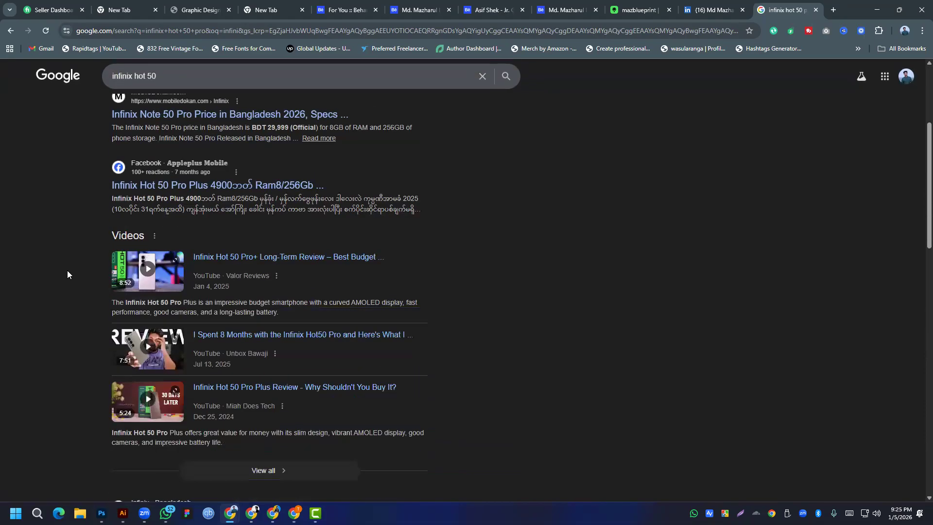
# From the Infinix Hot 50 Pro 4G page, search GSMArena for 'Infinix Hot 50' and open its specs.
pyautogui.click(166, 306)
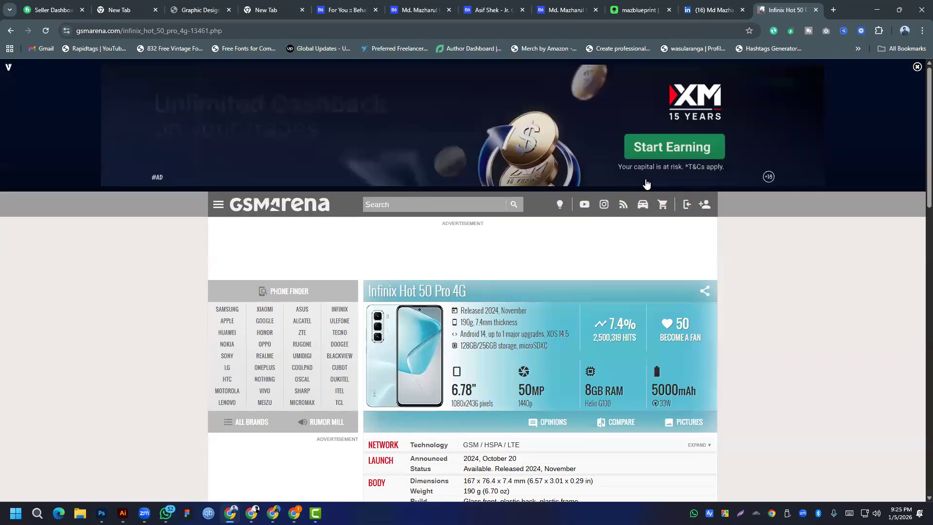
pyautogui.scroll(-13, 486, 267)
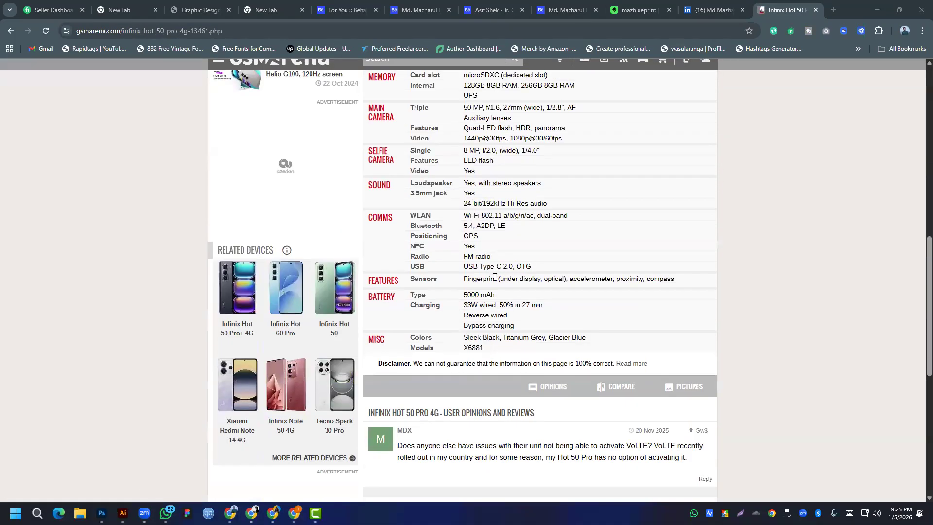
pyautogui.scroll(15, 461, 259)
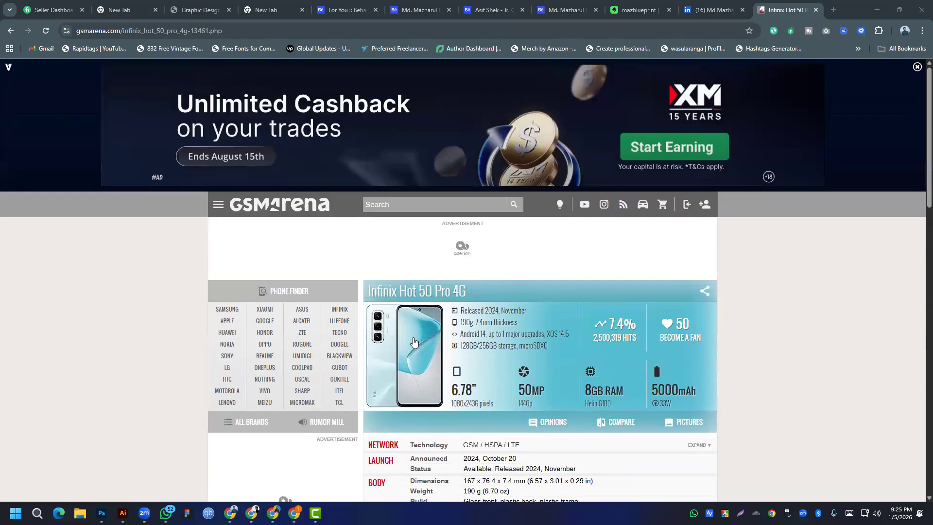
pyautogui.moveTo(369, 291); pyautogui.dragTo(430, 290)
pyautogui.hotkey('ctrl', 'c')
pyautogui.click(396, 203)
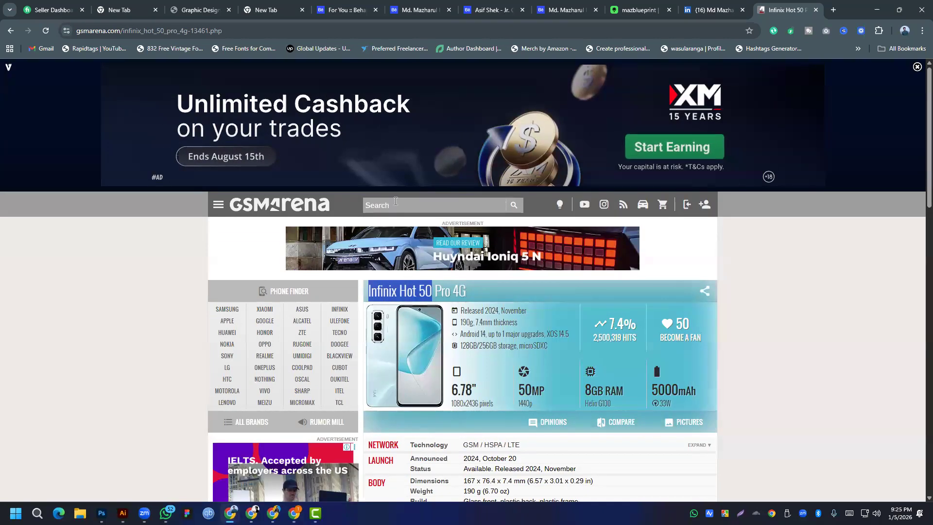
pyautogui.hotkey('ctrl', 'v')
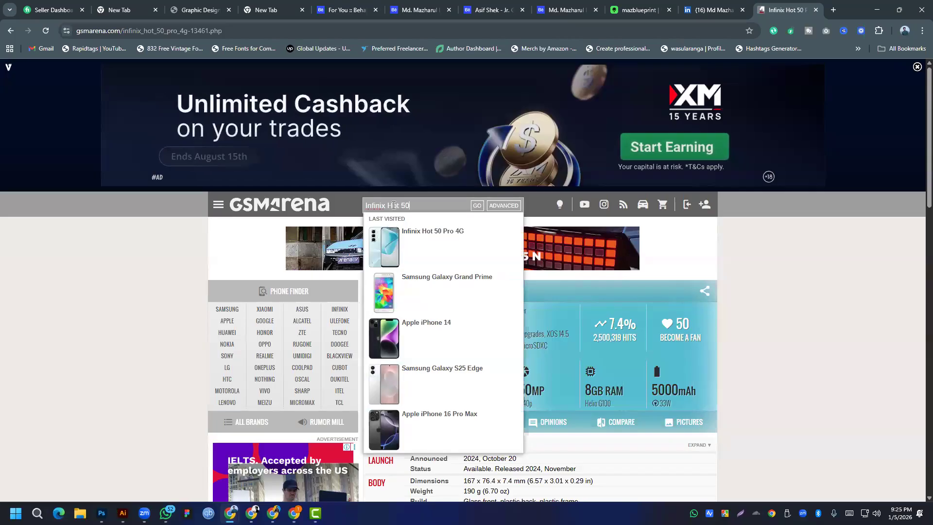
pyautogui.click(417, 243)
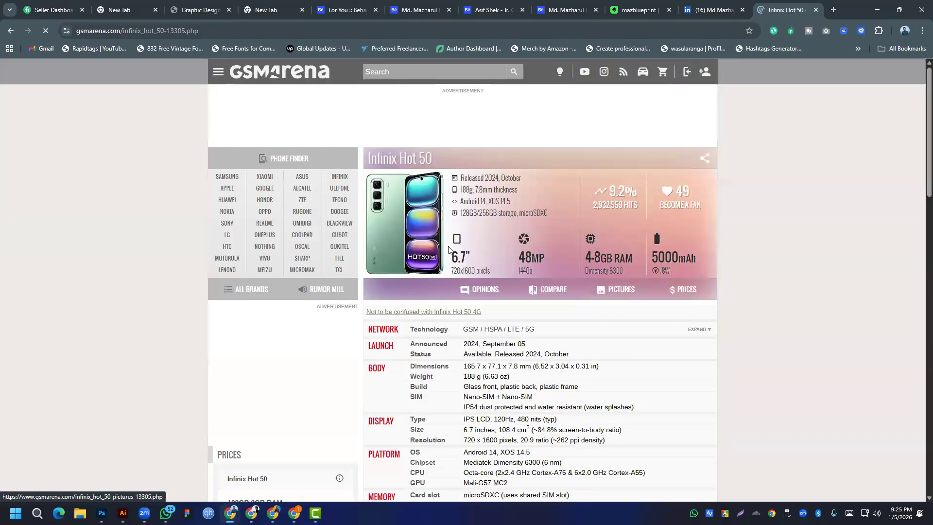
# Review the Infinix Hot 50 specs: 6.7" 120Hz display, Dimensity 6300, 48MP camera, 5000mAh battery.
pyautogui.scroll(-5, 398, 408)
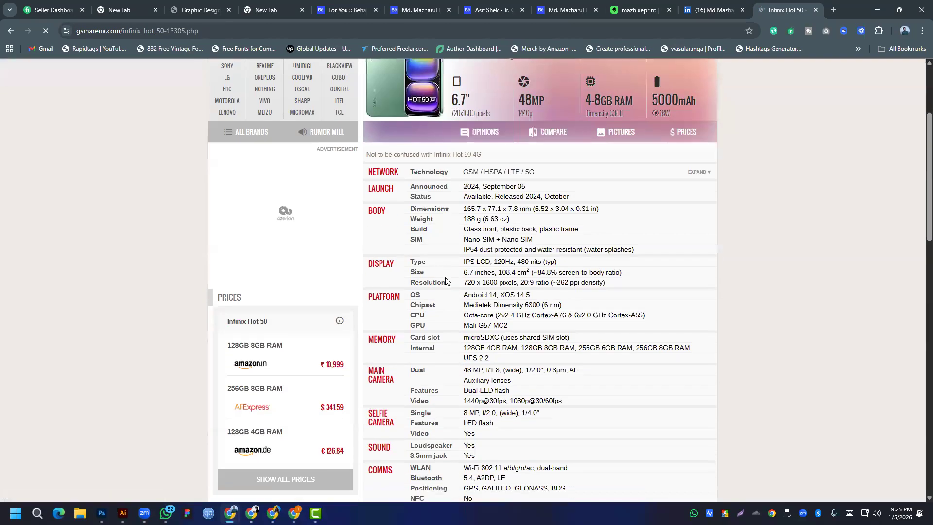
pyautogui.scroll(-2, 398, 408)
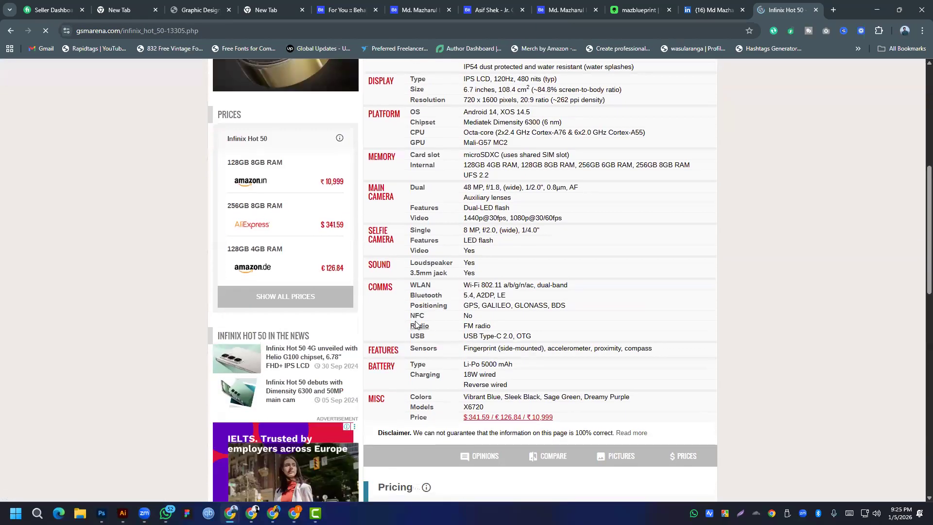
pyautogui.moveTo(466, 316)
pyautogui.mouseDown()
pyautogui.moveTo(482, 314)
pyautogui.moveTo(458, 314)
pyautogui.moveTo(484, 318)
pyautogui.mouseUp()
pyautogui.click(484, 318)
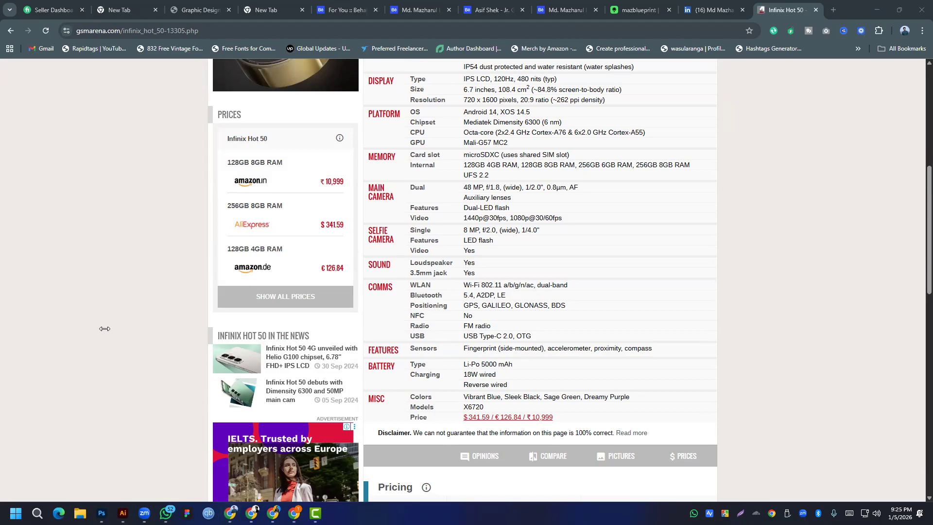
pyautogui.scroll(7, 104, 328)
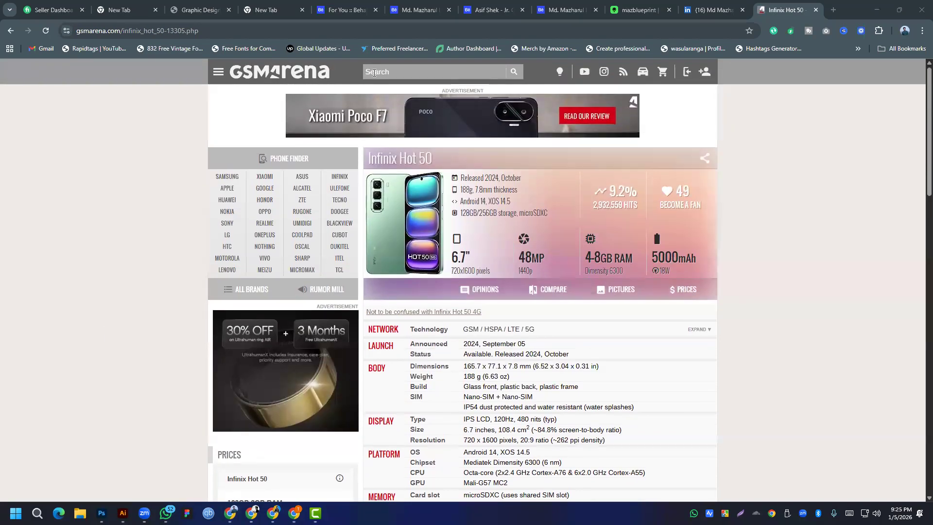
pyautogui.click(405, 73)
# Search for Samsung Galaxy A20 and look through its spec page.
pyautogui.write('Samsung galaxy A20')
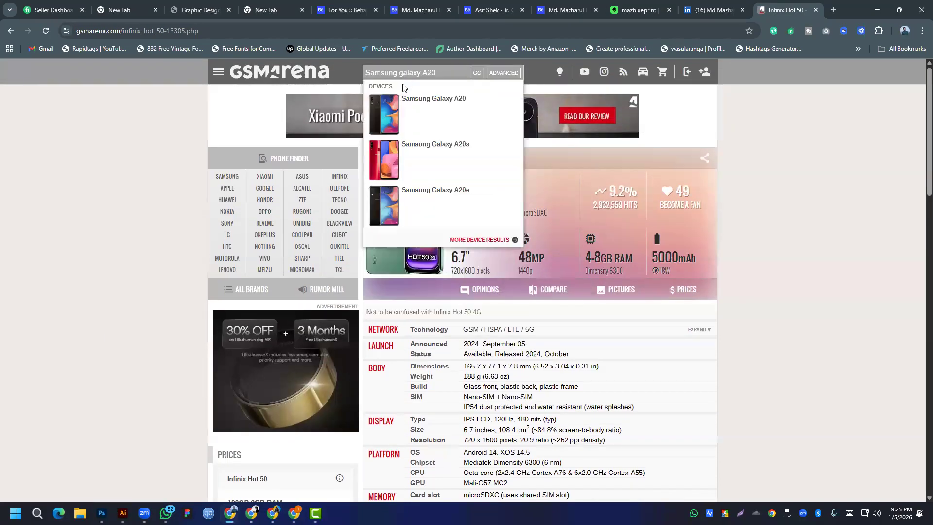
pyautogui.click(413, 104)
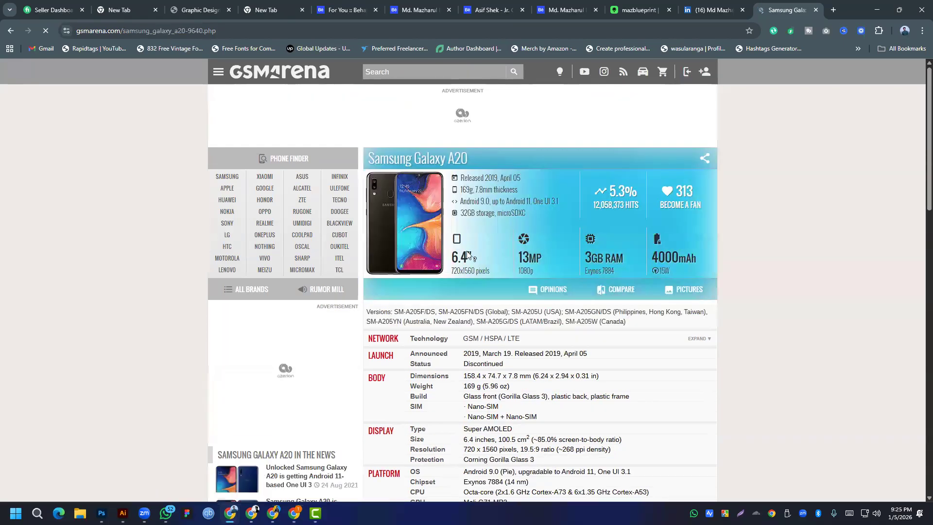
pyautogui.scroll(-9, 406, 229)
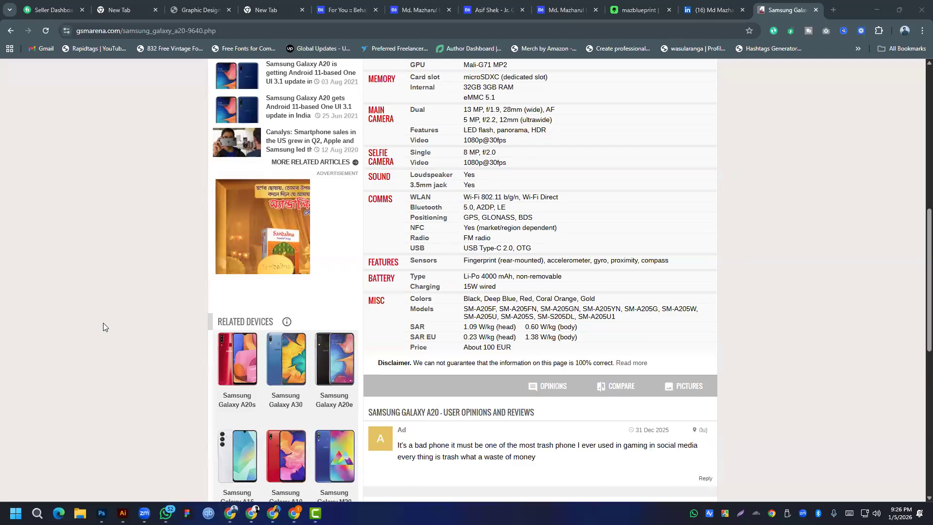
pyautogui.press('Home')
# Look up 'V27e' and review the vivo V27e specs, including NFC, ending at the page top.
pyautogui.click(433, 68)
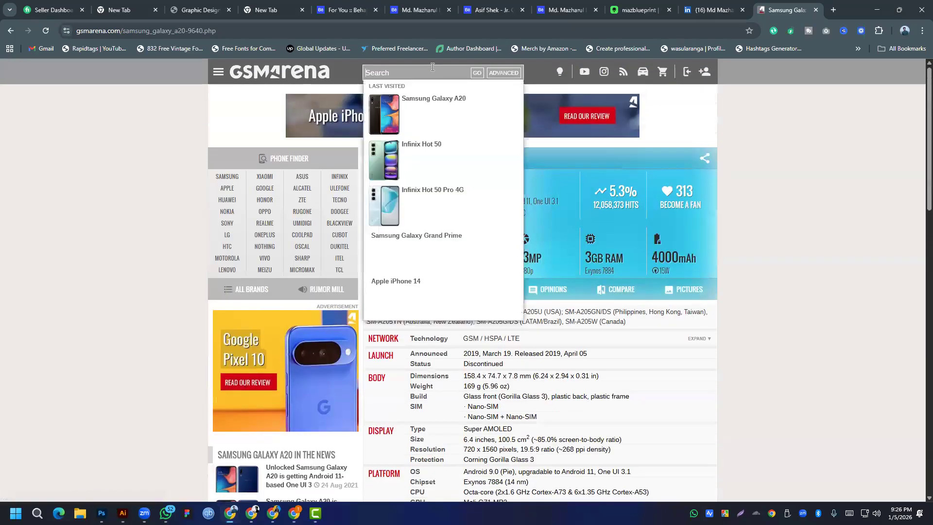
pyautogui.write('V27e')
pyautogui.click(421, 119)
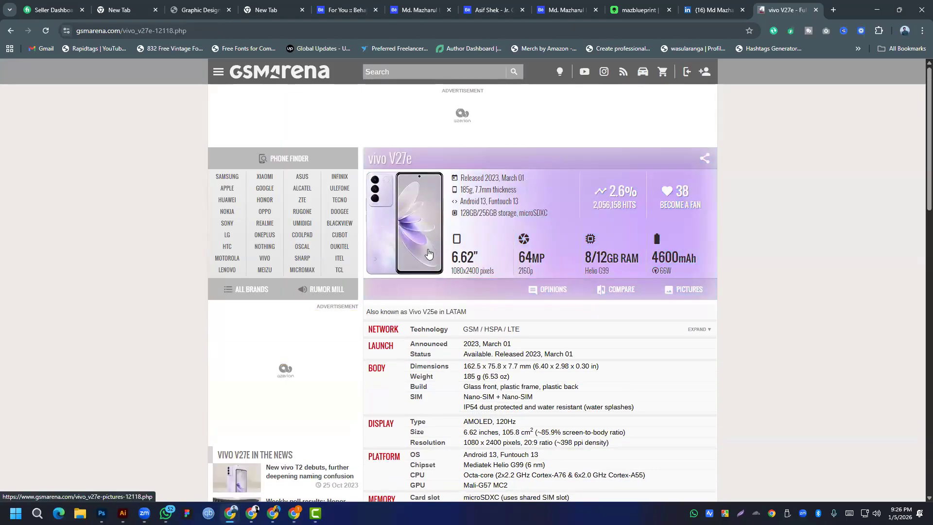
pyautogui.scroll(-8, 428, 280)
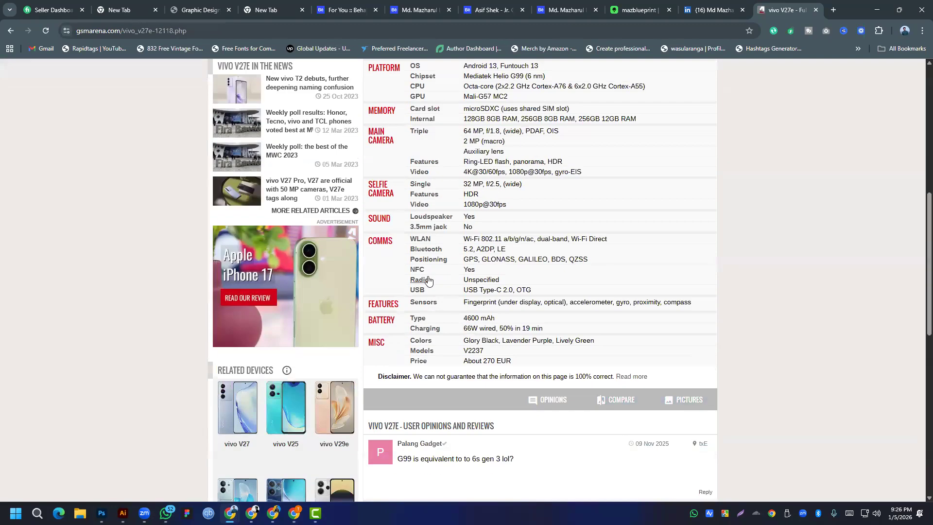
pyautogui.scroll(-1, 428, 281)
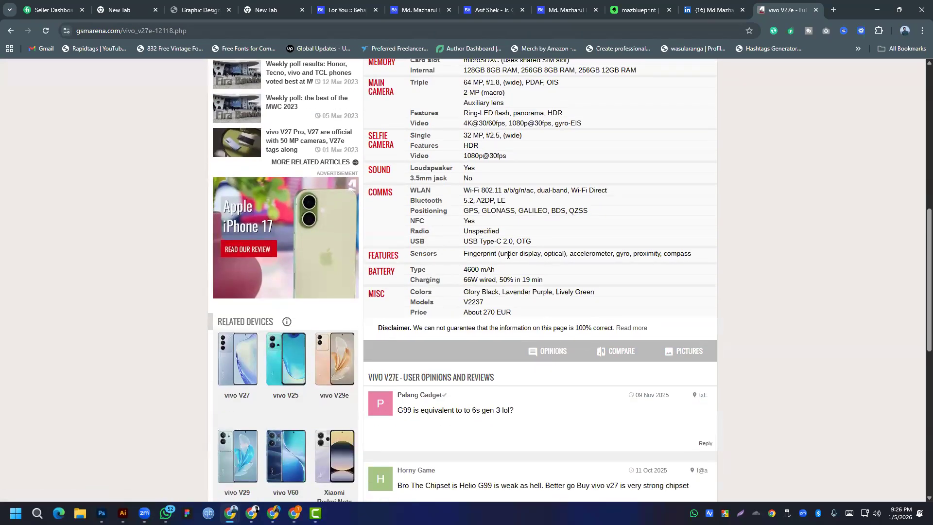
pyautogui.moveTo(480, 223); pyautogui.dragTo(463, 222)
pyautogui.hotkey('alt', 'Tab')
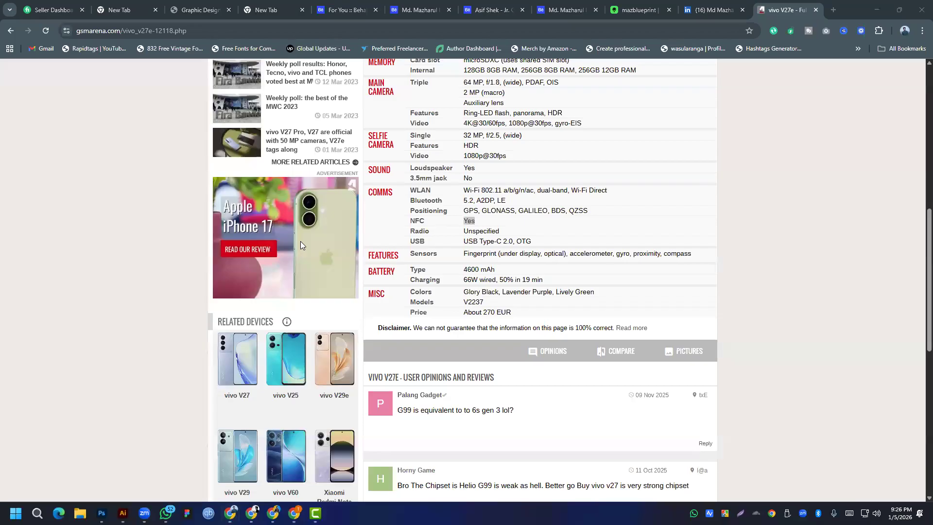
pyautogui.scroll(9, 536, 256)
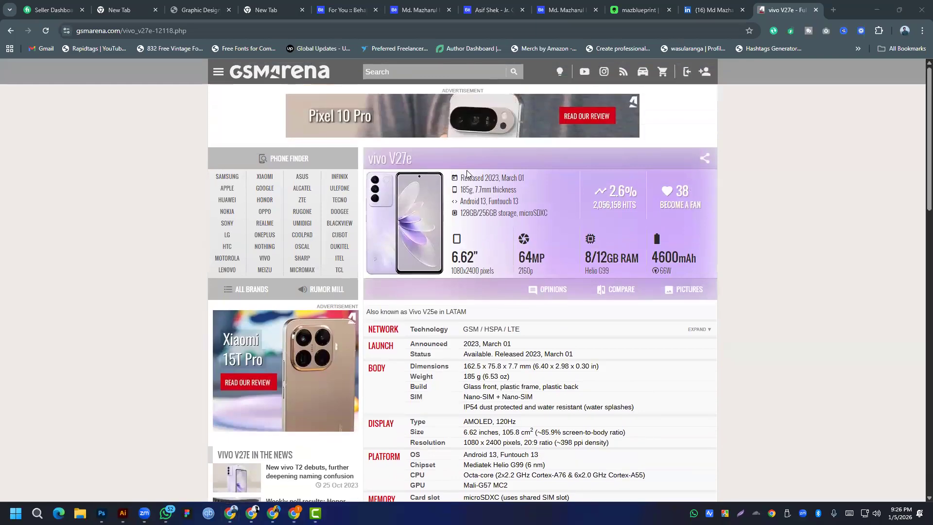
# Search 'Samsung A16', open the Galaxy A16 result and scroll through its specs, tests and prices.
pyautogui.click(421, 72)
pyautogui.write('Samsung A16')
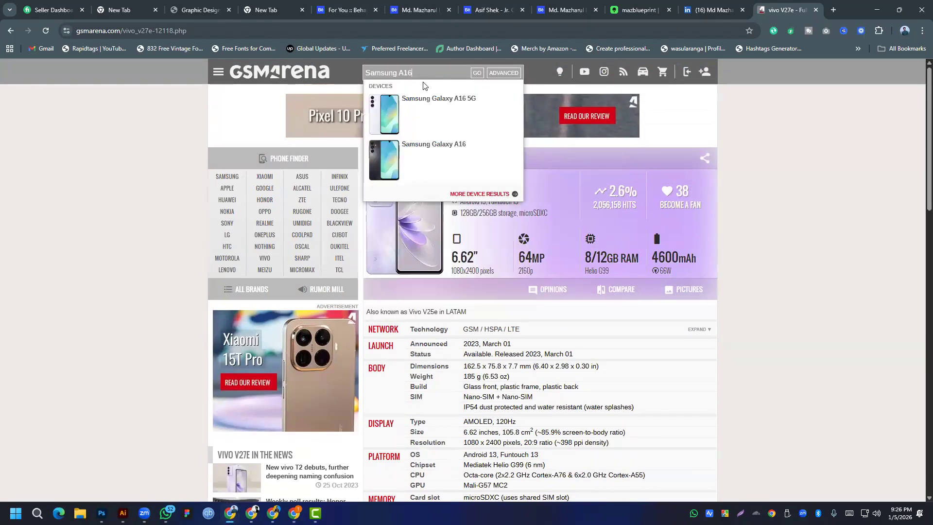
pyautogui.press('Return')
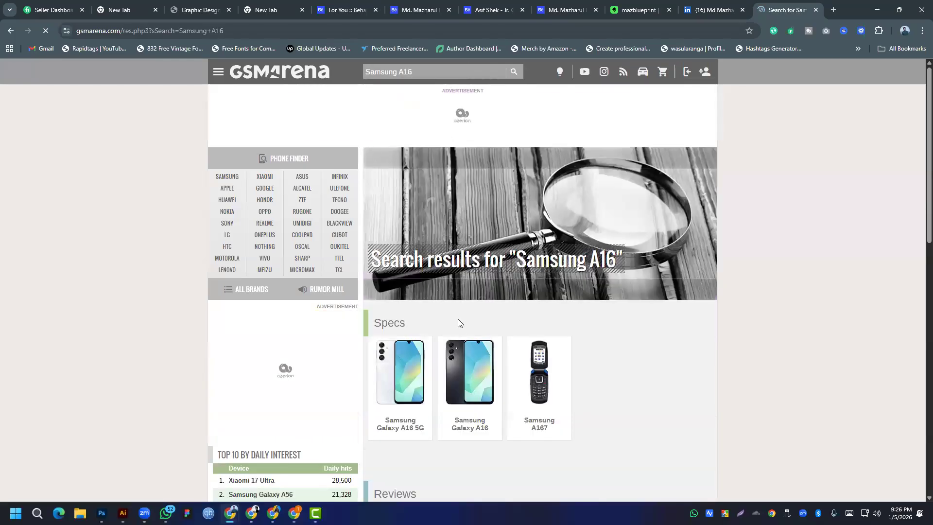
pyautogui.click(465, 376)
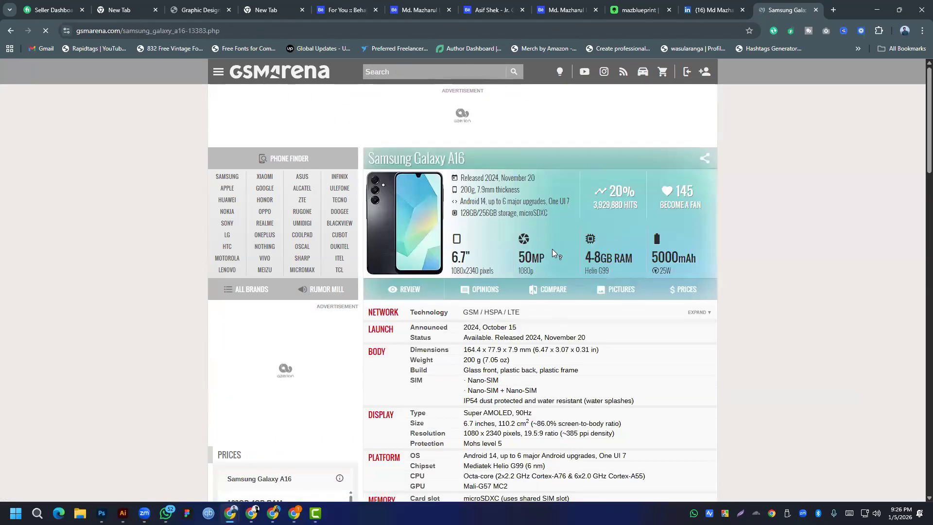
pyautogui.scroll(-8, 552, 249)
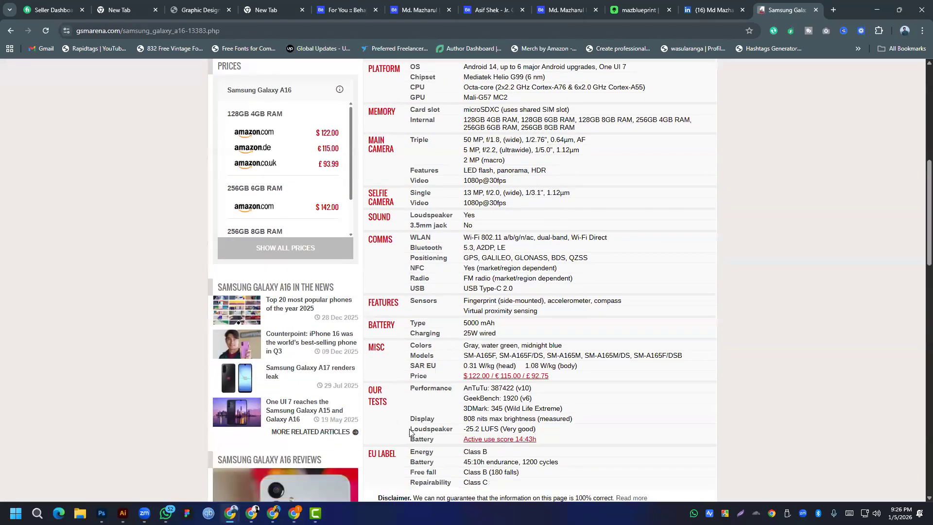
pyautogui.scroll(-2, 421, 405)
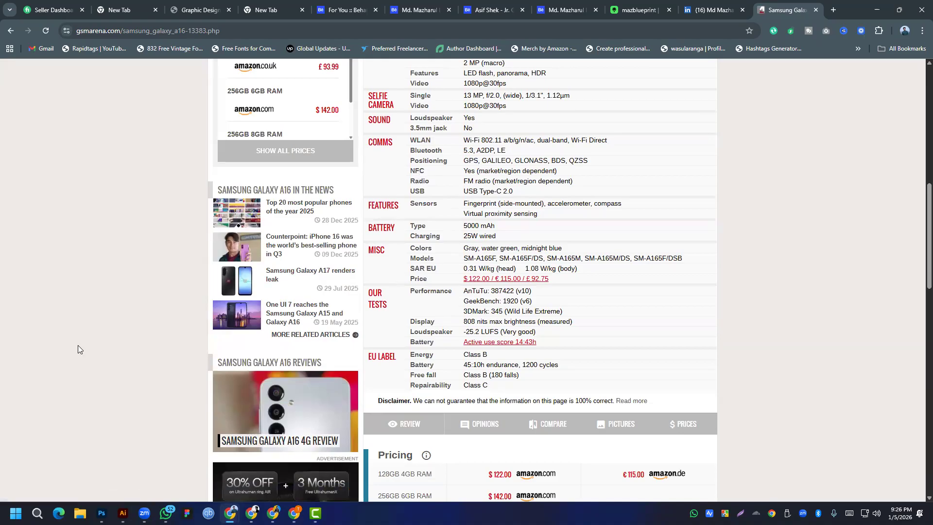
pyautogui.scroll(10, 466, 297)
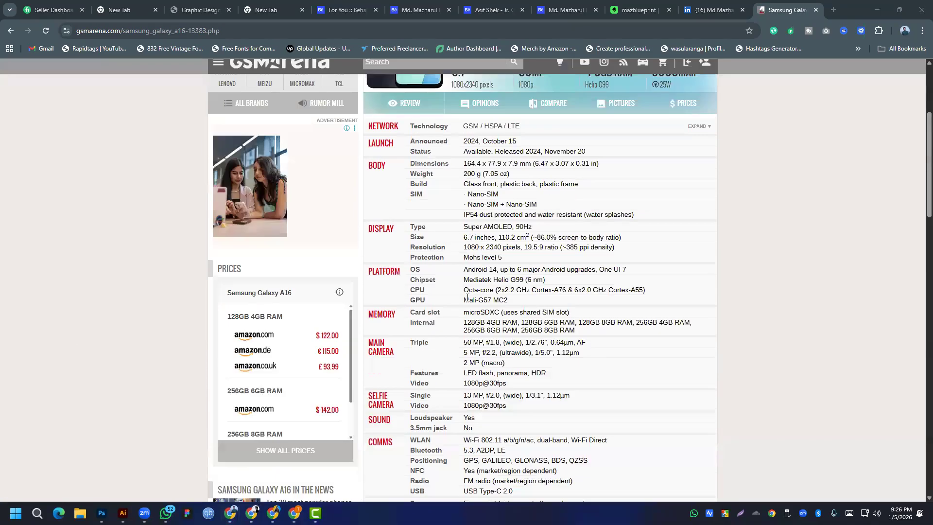
pyautogui.click(443, 74)
# Search 'Samsung A55', correcting the misspelled 'Sumsung', and open the Galaxy A55 spec page.
pyautogui.write('Samsung A55')
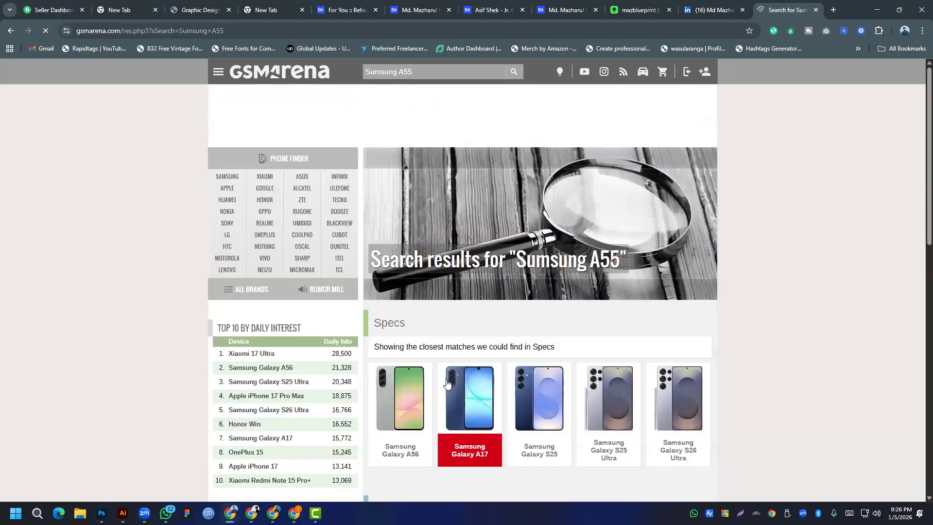
pyautogui.click(419, 73)
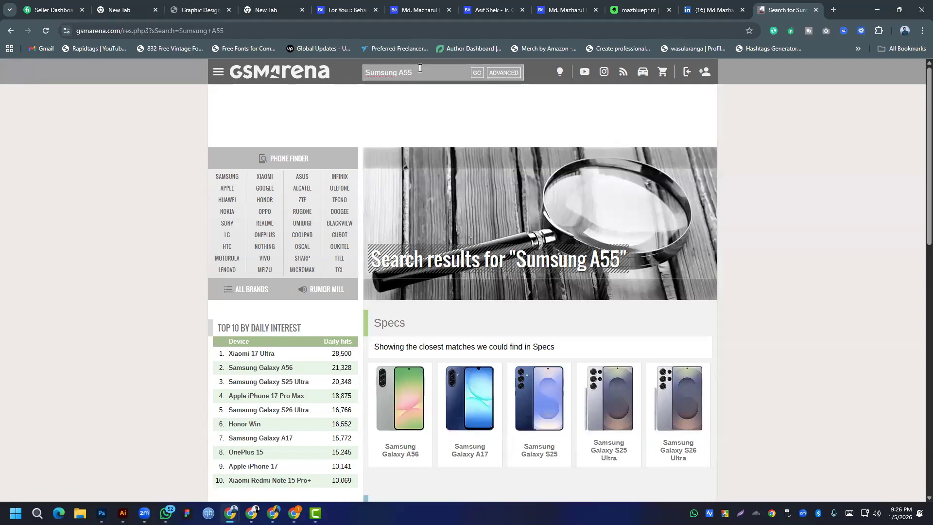
pyautogui.rightClick(391, 74)
pyautogui.click(426, 87)
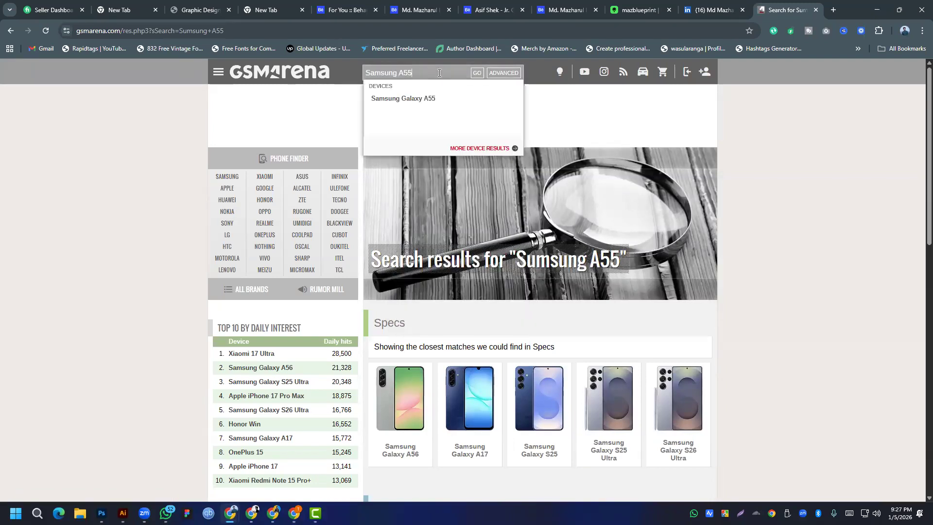
pyautogui.click(437, 106)
# Scroll through the Galaxy A55 specs, then return to the LinkedIn profile tab.
pyautogui.scroll(-12, 430, 275)
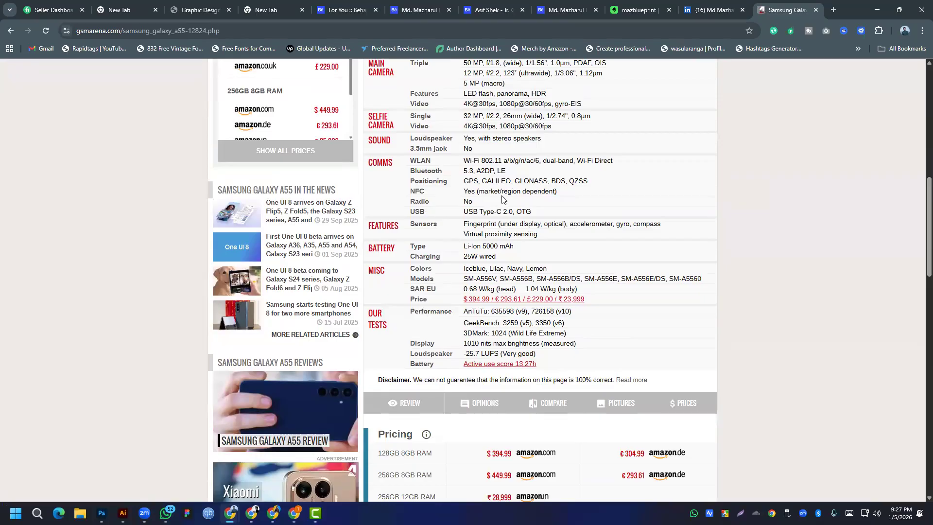
pyautogui.scroll(12, 504, 246)
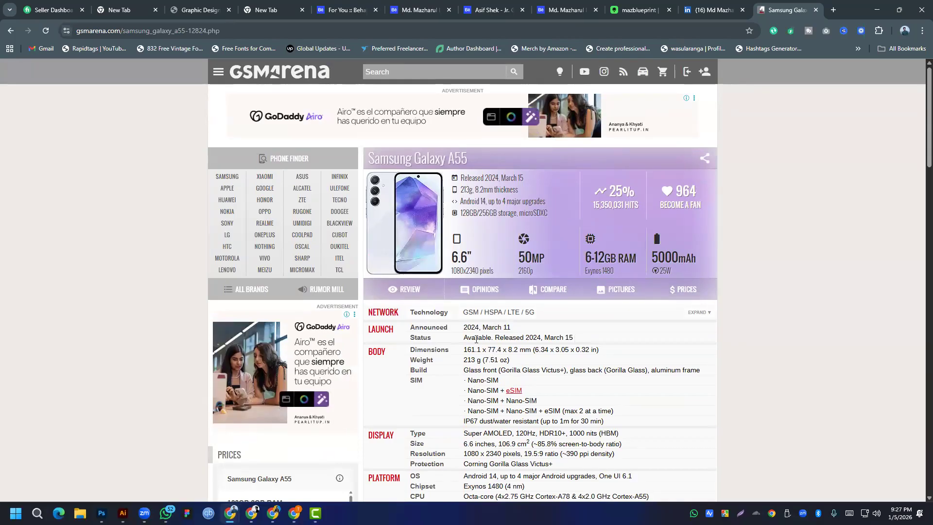
pyautogui.scroll(-2, 473, 311)
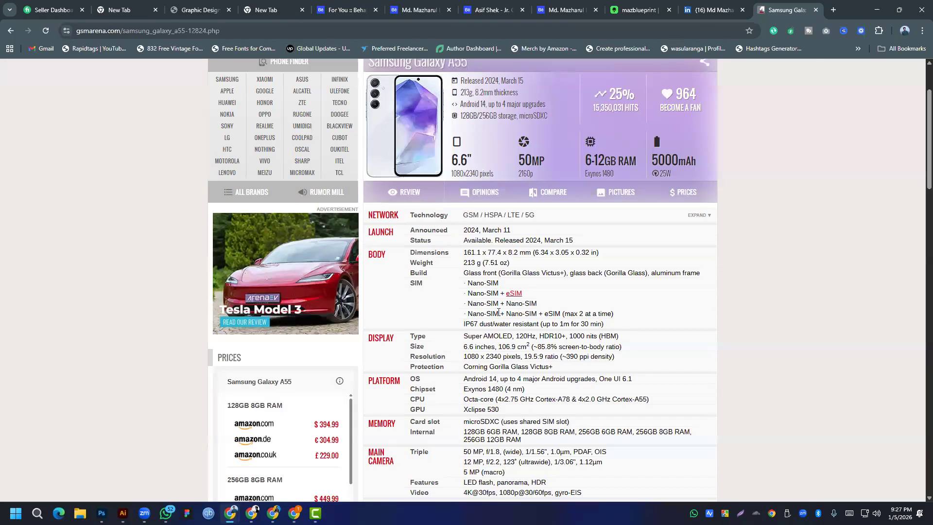
pyautogui.scroll(2, 83, 297)
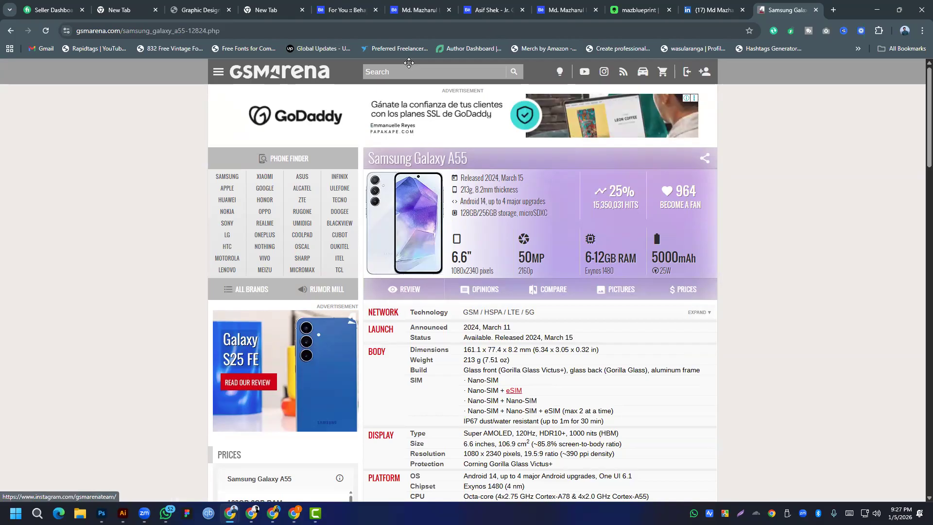
pyautogui.click(680, 6)
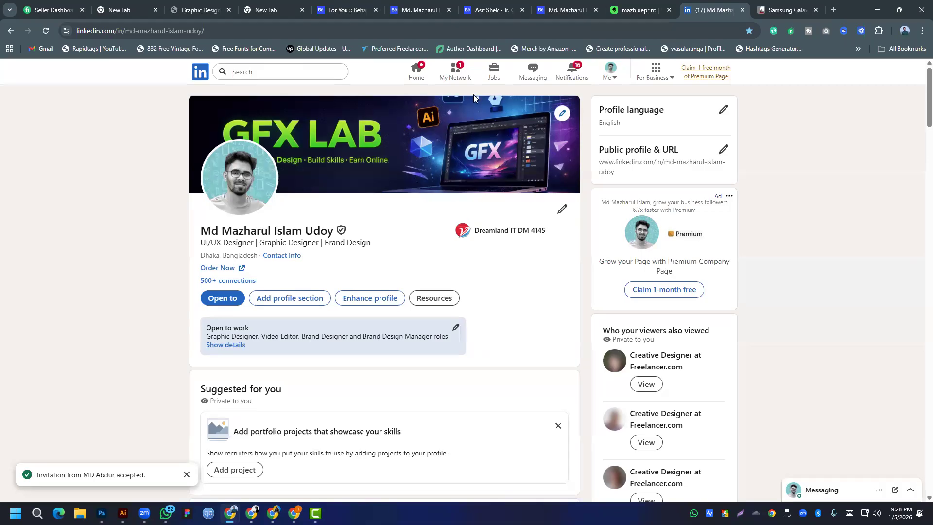
# Open LinkedIn's My Network page and reload it.
pyautogui.click(460, 78)
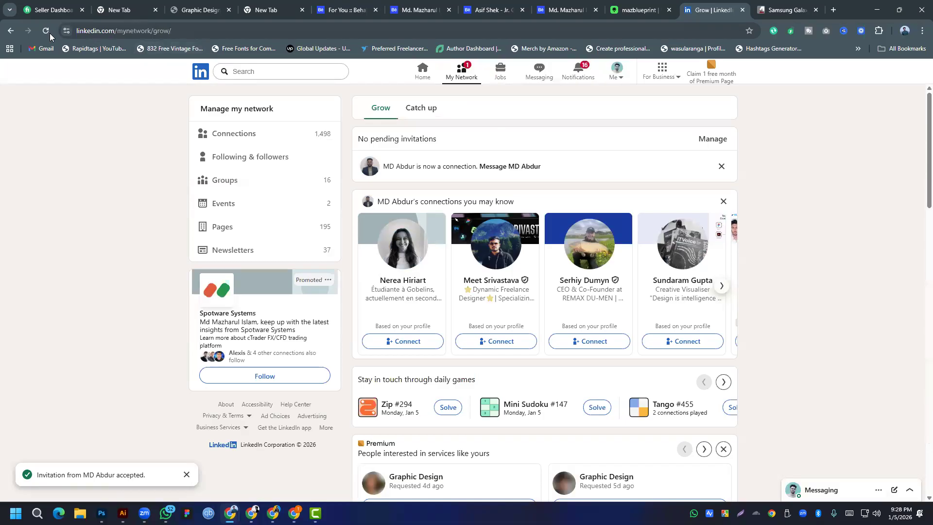
pyautogui.click(47, 32)
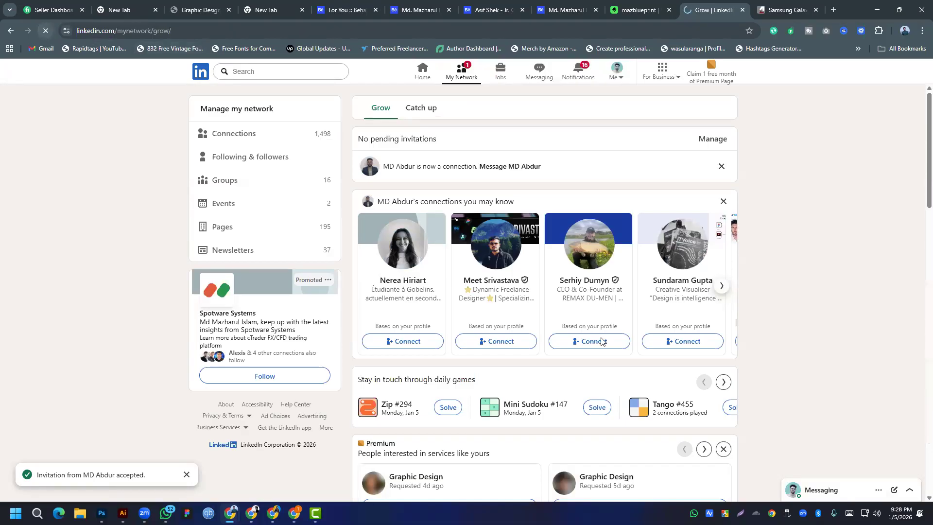